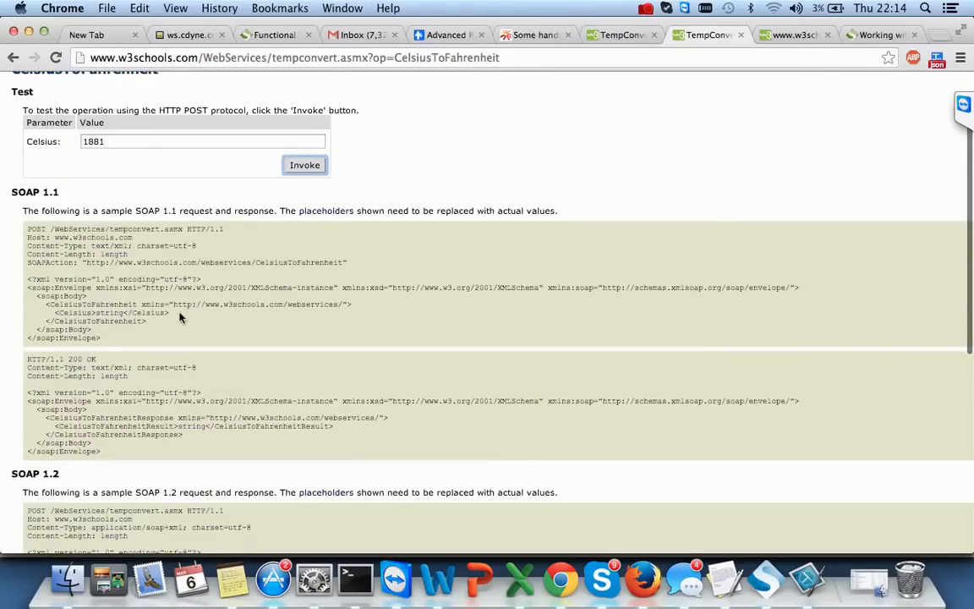
- Compare the TempConvert test page with the 3417.8 result and the soapui.org WSDL article tabs
{"action": "left_click", "coordinate": [117, 313]}
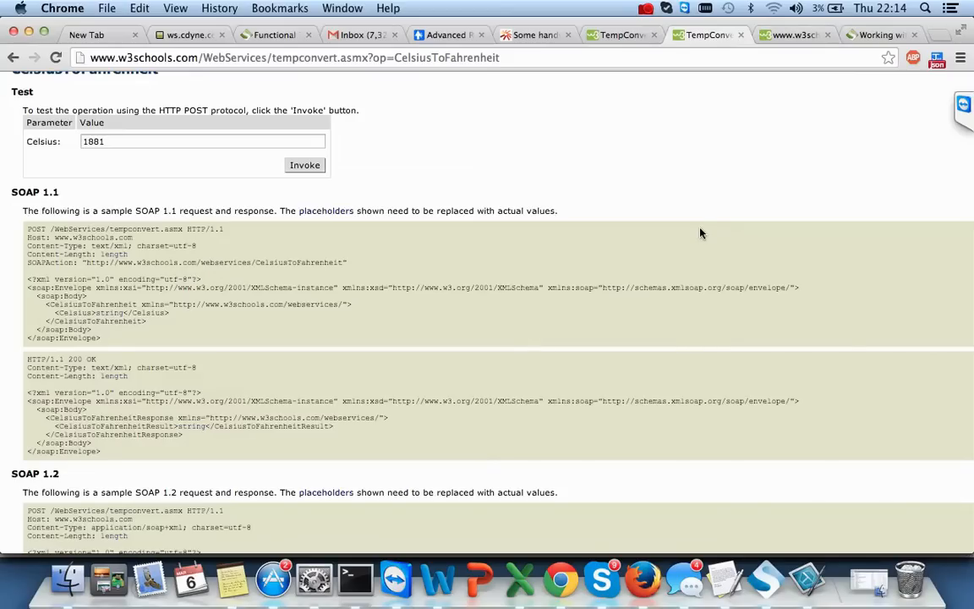
{"action": "left_click", "coordinate": [795, 35]}
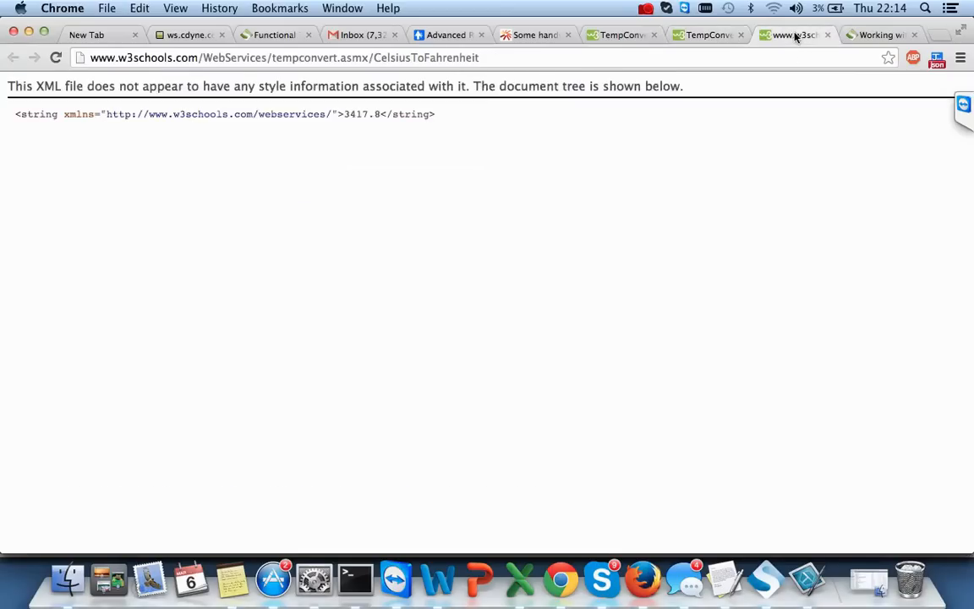
{"action": "left_click", "coordinate": [718, 37]}
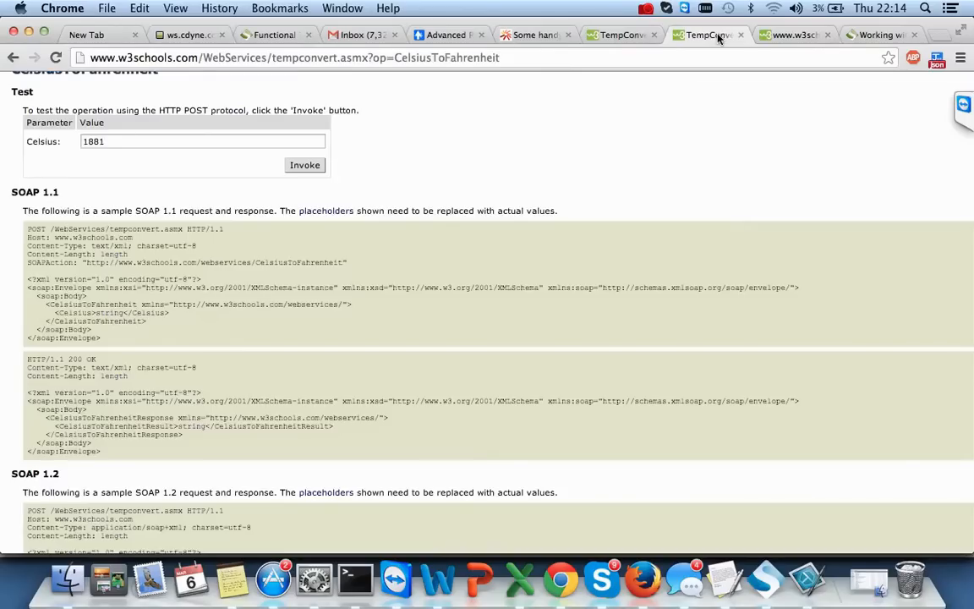
{"action": "left_click", "coordinate": [872, 36]}
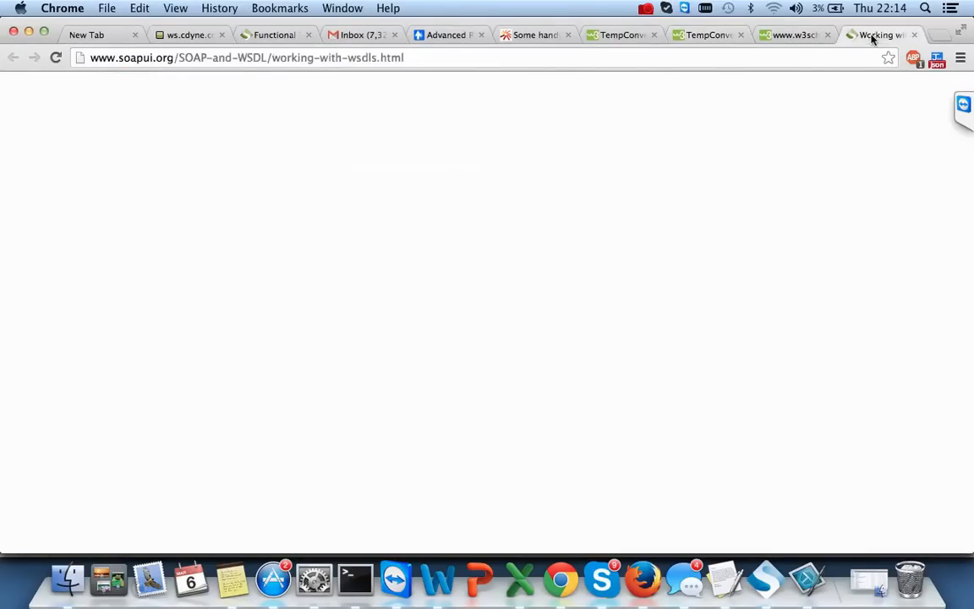
{"action": "left_click", "coordinate": [798, 37]}
{"action": "left_click", "coordinate": [714, 38]}
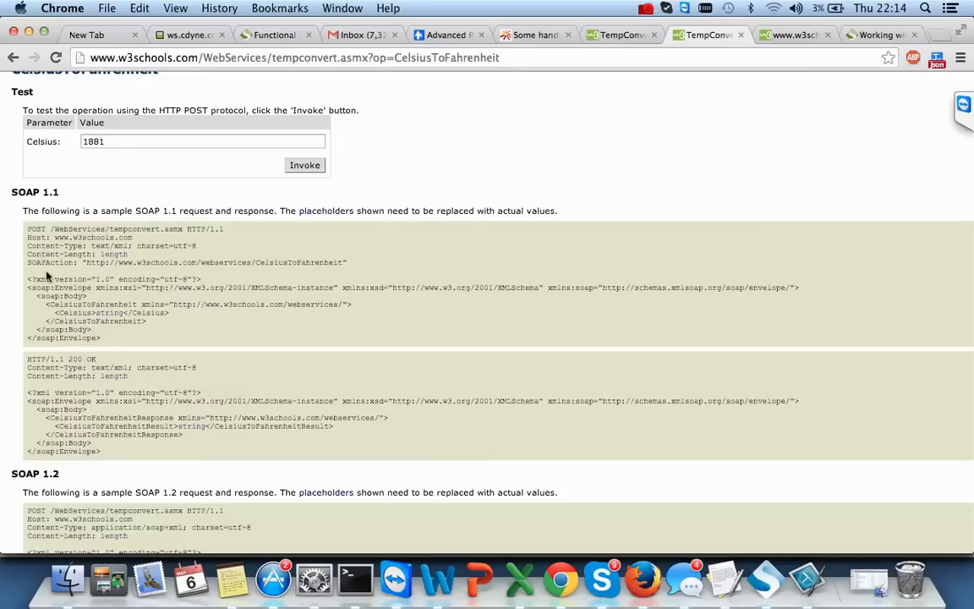
- Select the SOAP 1.1 request XML and the string placeholder in its Celsius element
{"action": "left_click_drag", "start_coordinate": [28, 278], "coordinate": [102, 331]}
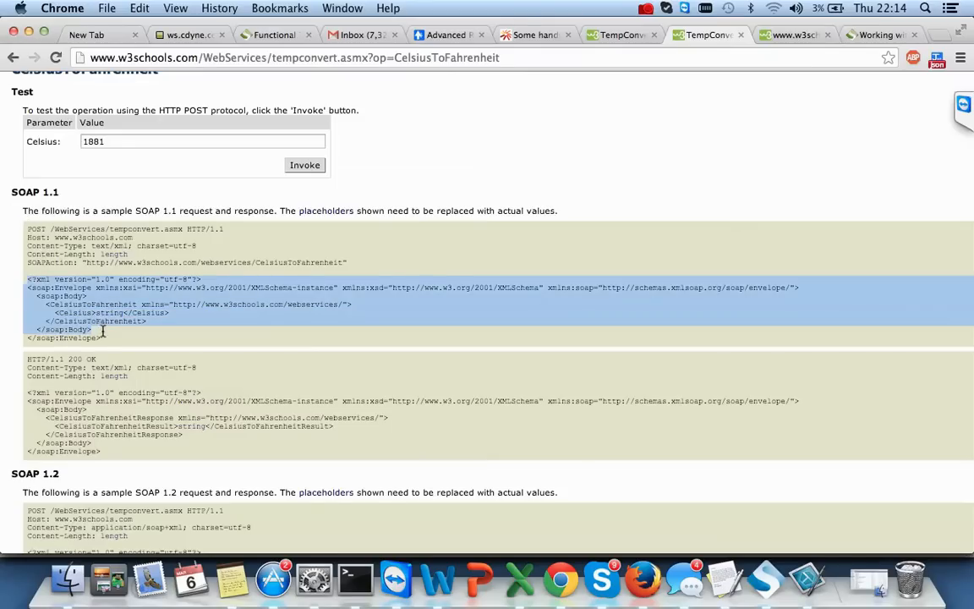
{"action": "left_click", "coordinate": [116, 313]}
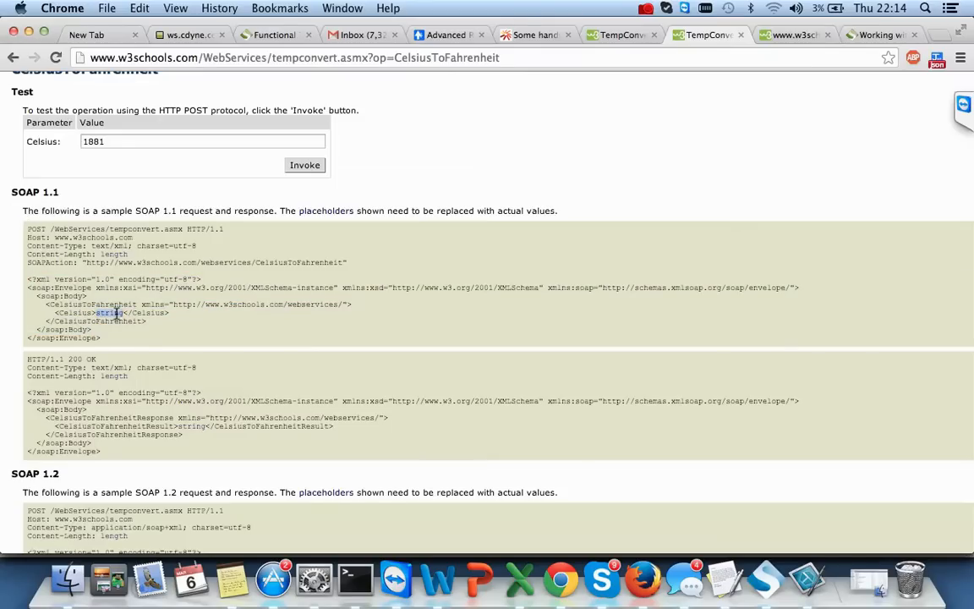
{"action": "double_click", "coordinate": [108, 312]}
{"action": "left_click_drag", "start_coordinate": [30, 281], "coordinate": [112, 337]}
{"action": "left_click", "coordinate": [112, 338]}
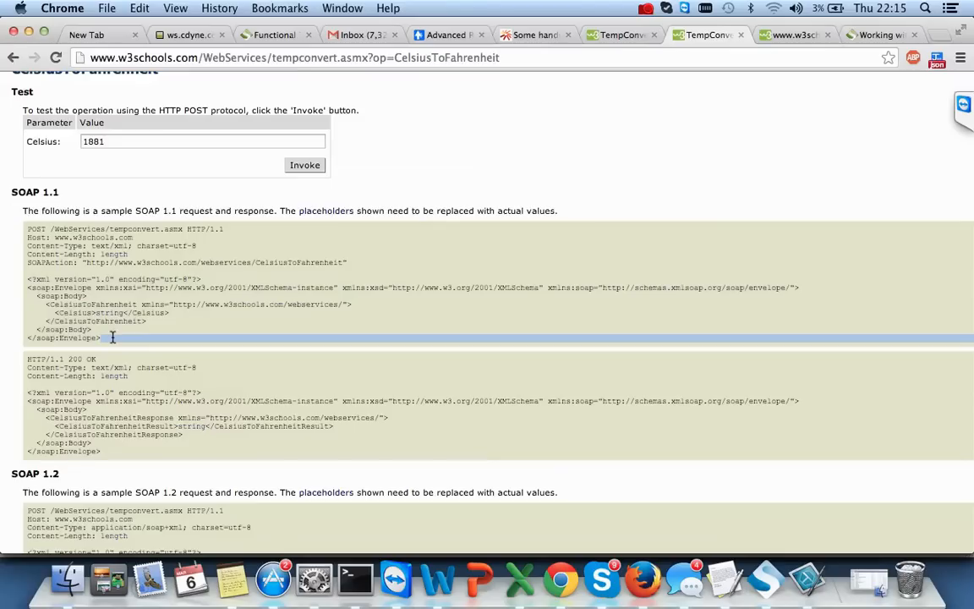
{"action": "double_click", "coordinate": [107, 312]}
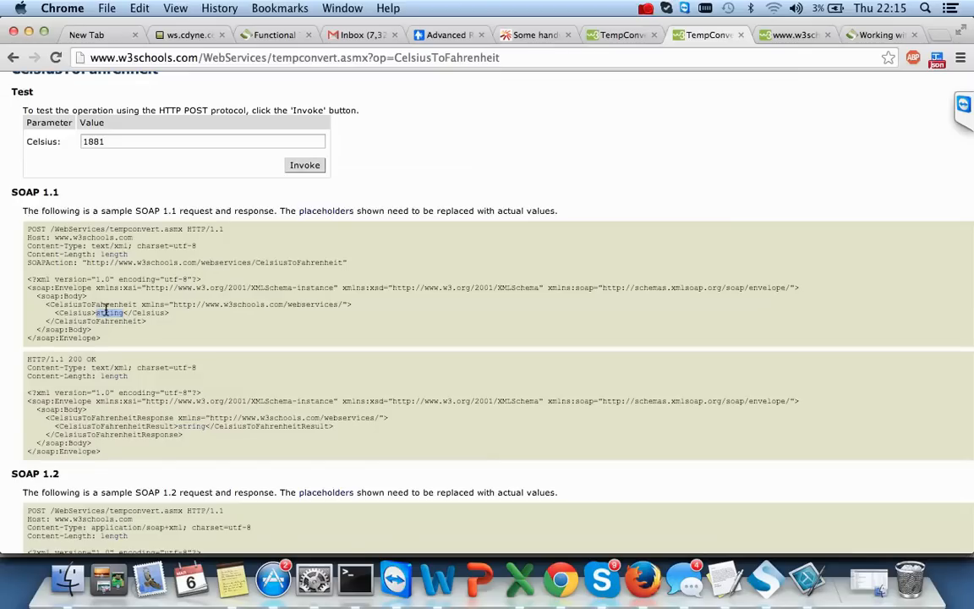
{"action": "scroll", "coordinate": [433, 427], "scroll_direction": "down", "scroll_amount": 5}
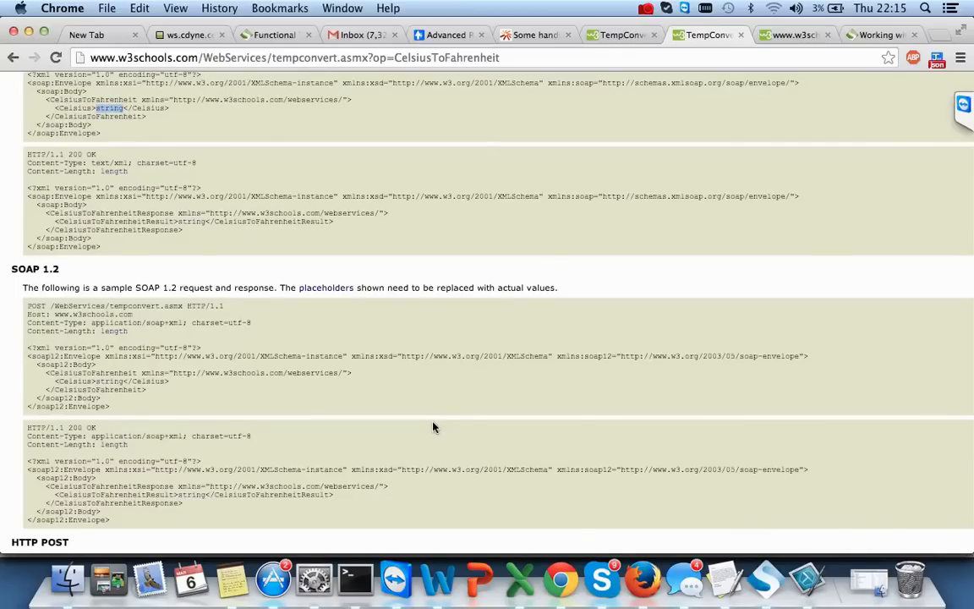
{"action": "scroll", "coordinate": [432, 427], "scroll_direction": "down", "scroll_amount": 4}
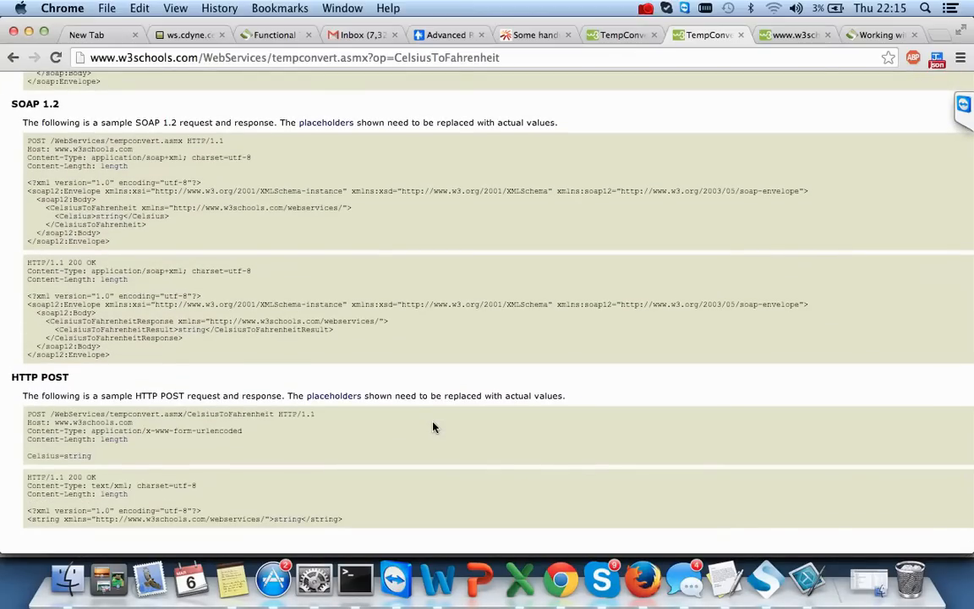
{"action": "scroll", "coordinate": [433, 427], "scroll_direction": "up", "scroll_amount": 7}
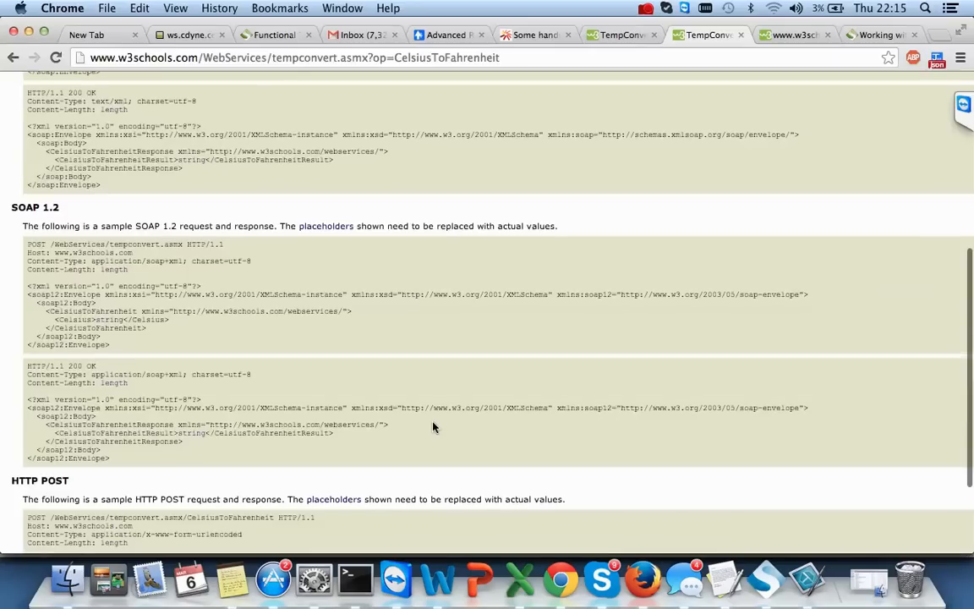
{"action": "scroll", "coordinate": [433, 427], "scroll_direction": "up", "scroll_amount": 4}
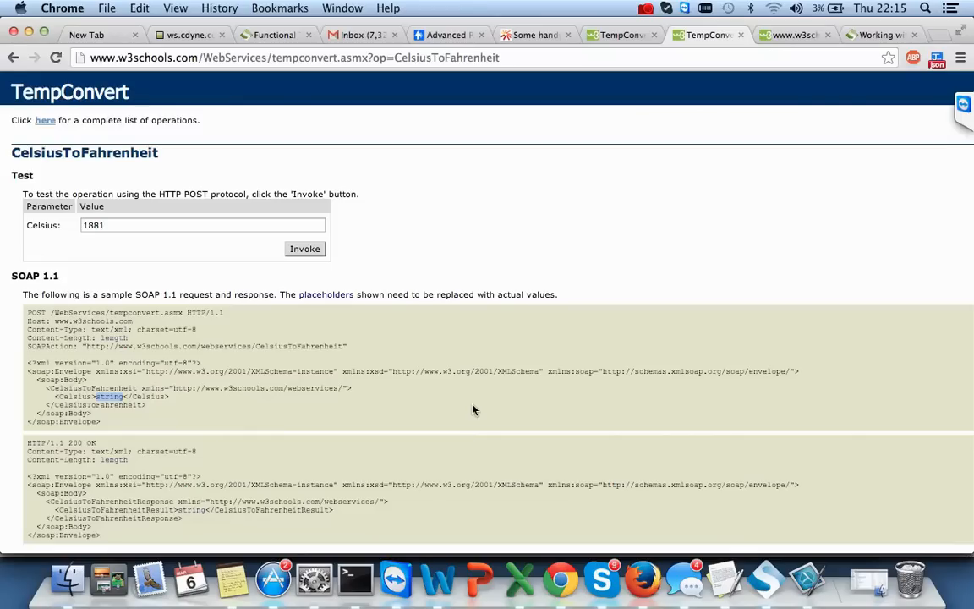
- Show the mappings sheet of emails.xls in Excel, then start a Spotlight search from Finder
{"action": "left_click", "coordinate": [519, 580]}
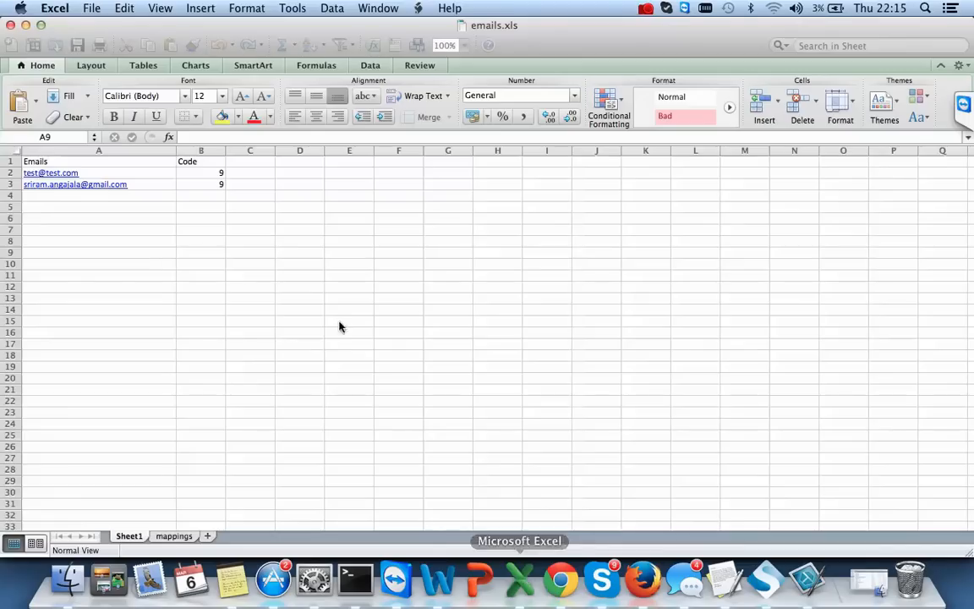
{"action": "left_click", "coordinate": [169, 537]}
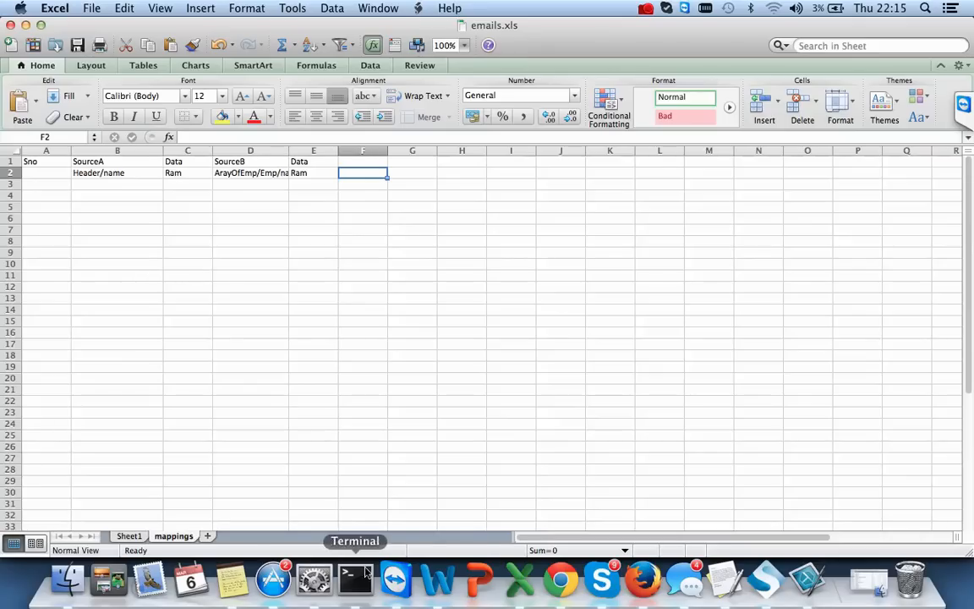
{"action": "left_click", "coordinate": [71, 581]}
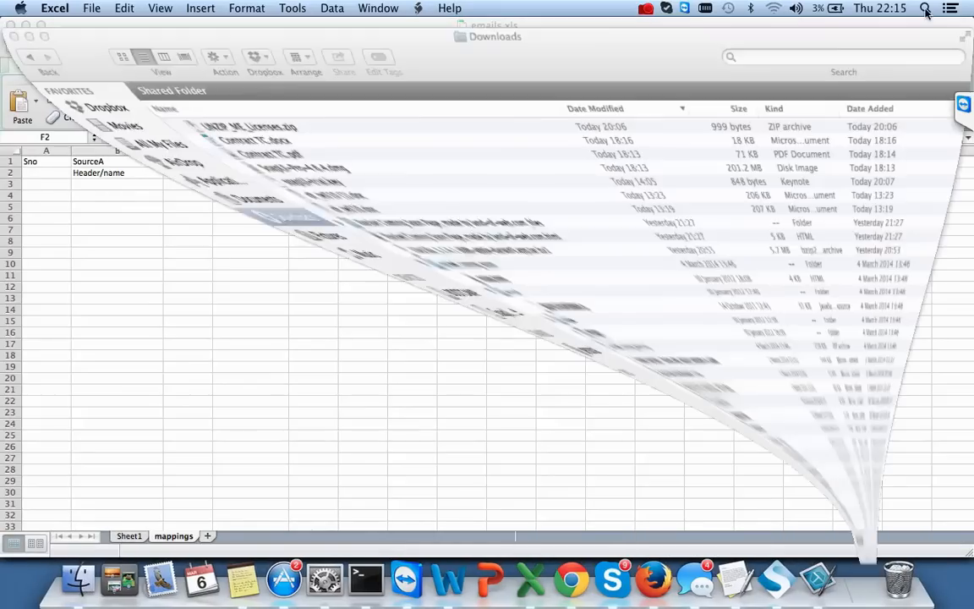
{"action": "left_click", "coordinate": [925, 8]}
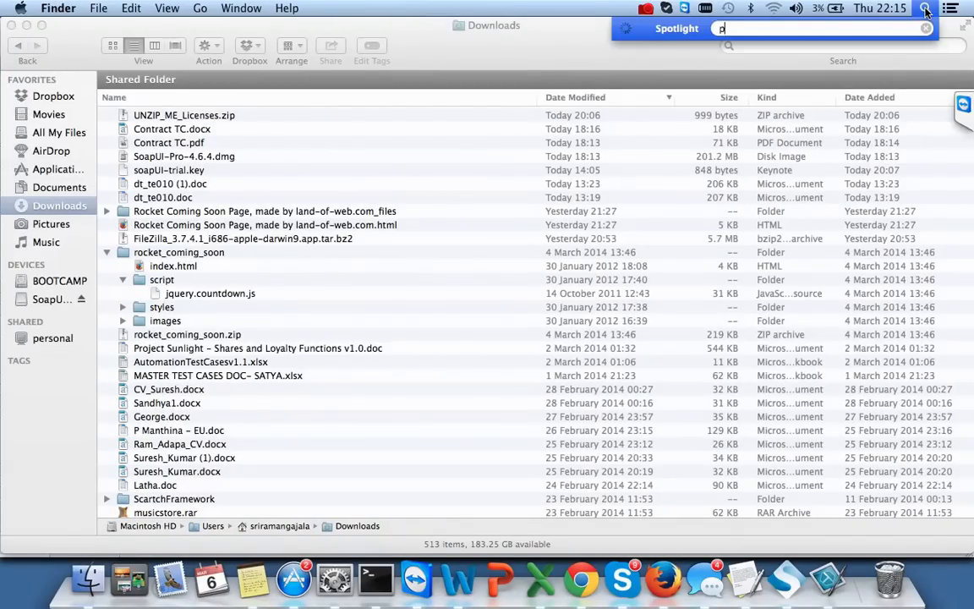
- Search Spotlight for 'paint', clear the query, and show the Launchpad application grid
{"action": "type", "text": "pa"}
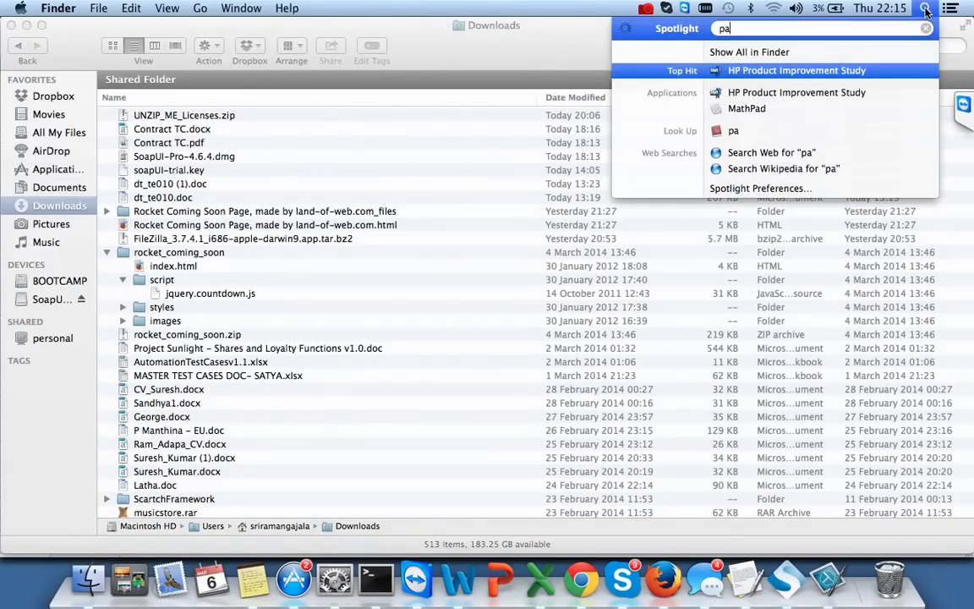
{"action": "type", "text": "int"}
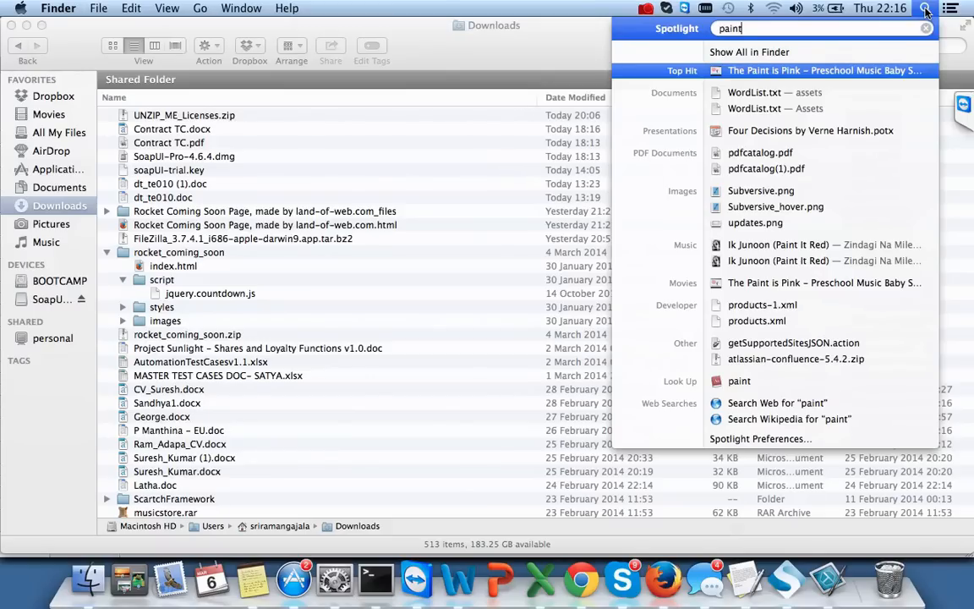
{"action": "key", "text": "BackSpace"}
{"action": "key", "text": "BackSpace"}
{"action": "key", "text": "BackSpace"}
{"action": "key", "text": "BackSpace"}
{"action": "key", "text": "BackSpace"}
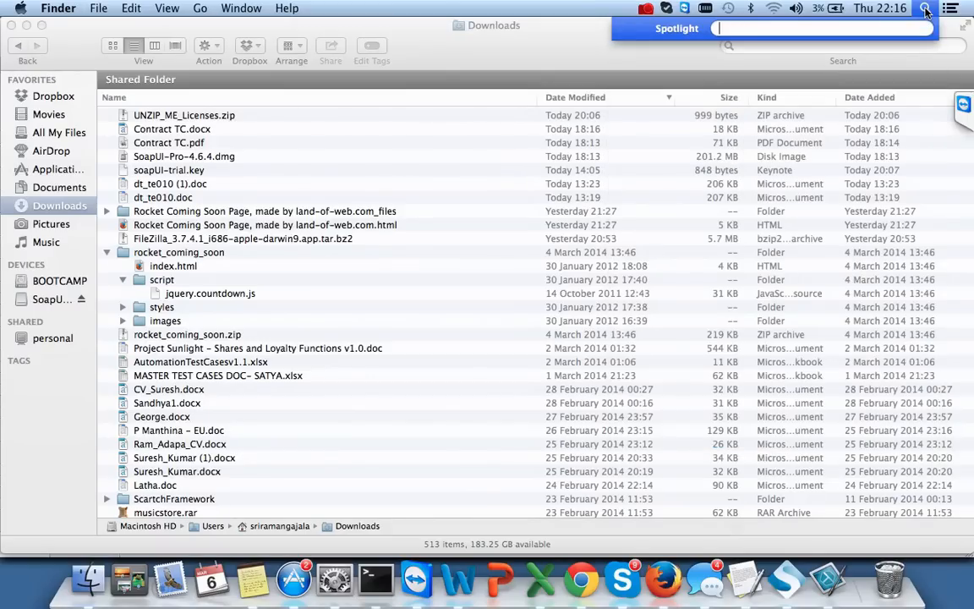
{"action": "type", "text": "pait"}
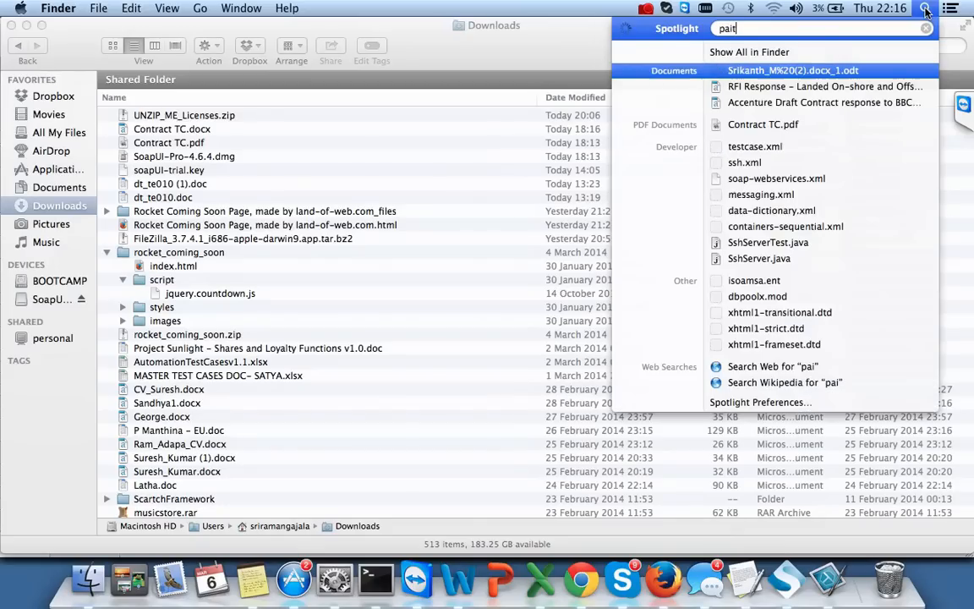
{"action": "key", "text": "BackSpace"}
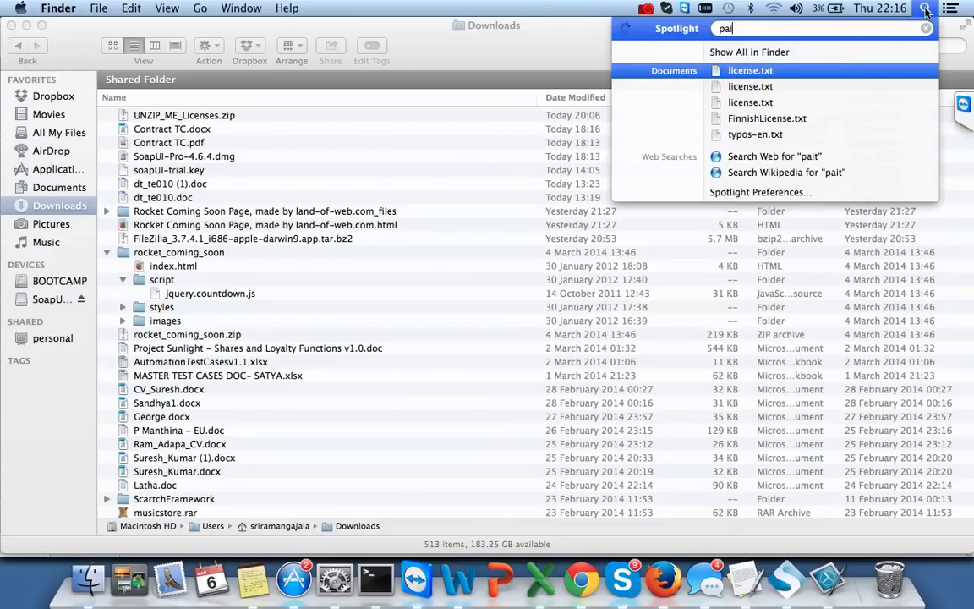
{"action": "type", "text": "nt"}
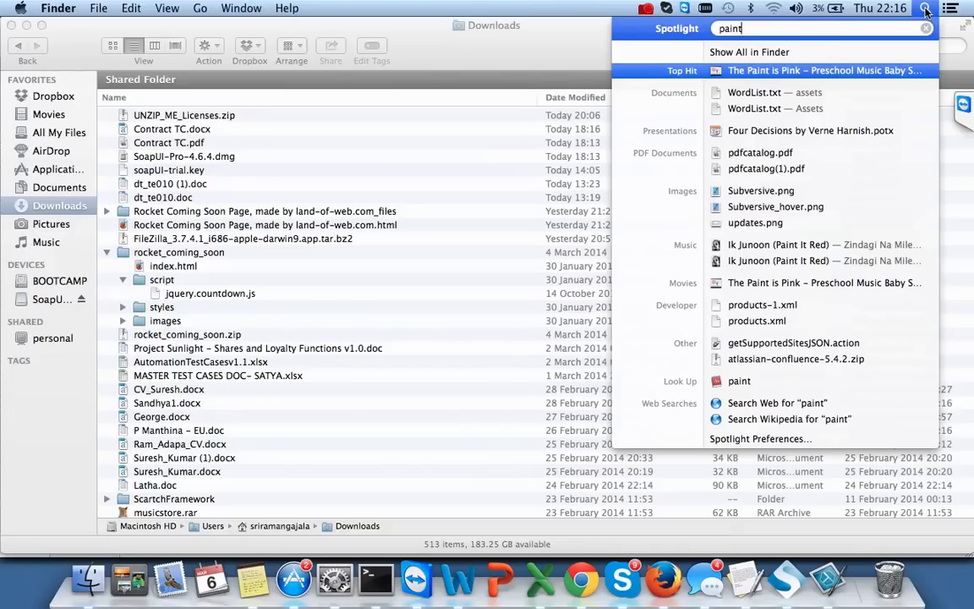
{"action": "key", "text": "Escape"}
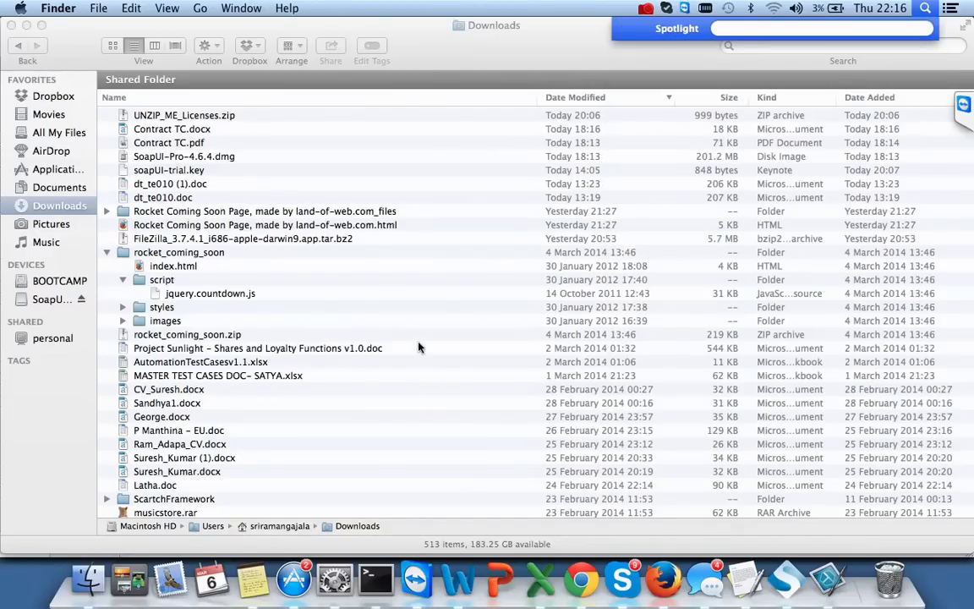
{"action": "key", "text": "F4"}
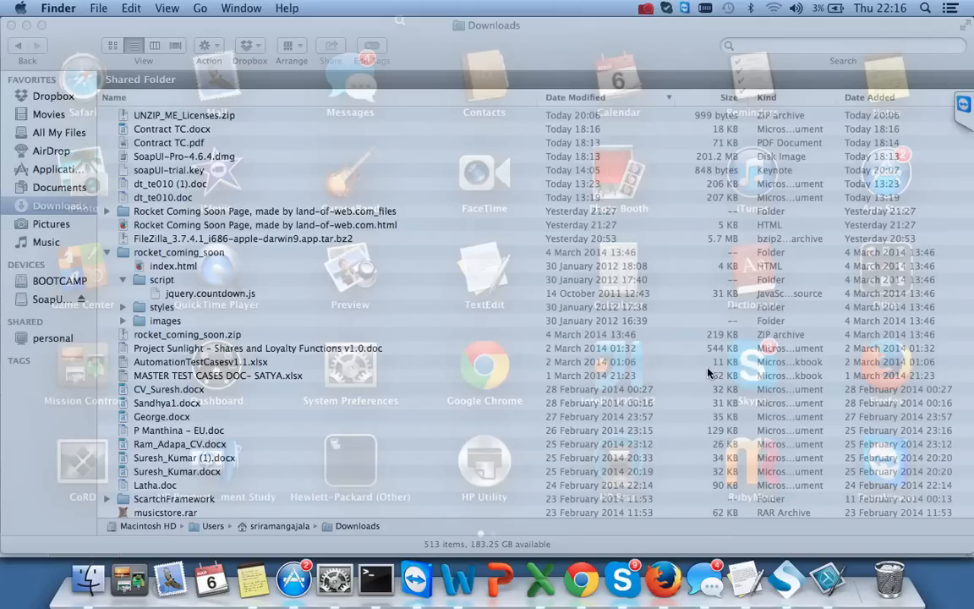
- Launch PowerPoint 2011 from the Dock, dismiss its welcome window, and bring it forward
{"action": "left_click", "coordinate": [501, 579]}
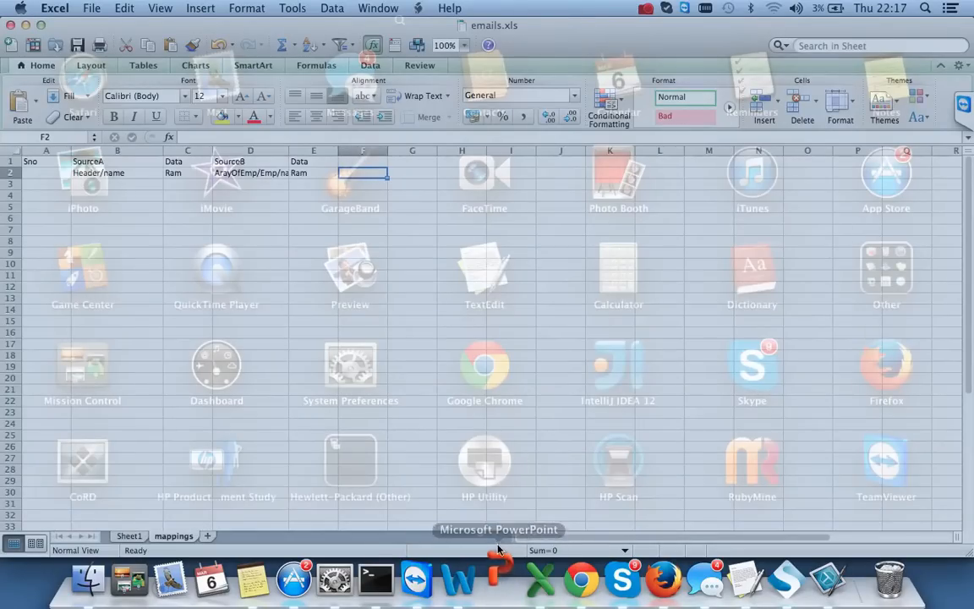
{"action": "left_click", "coordinate": [502, 582]}
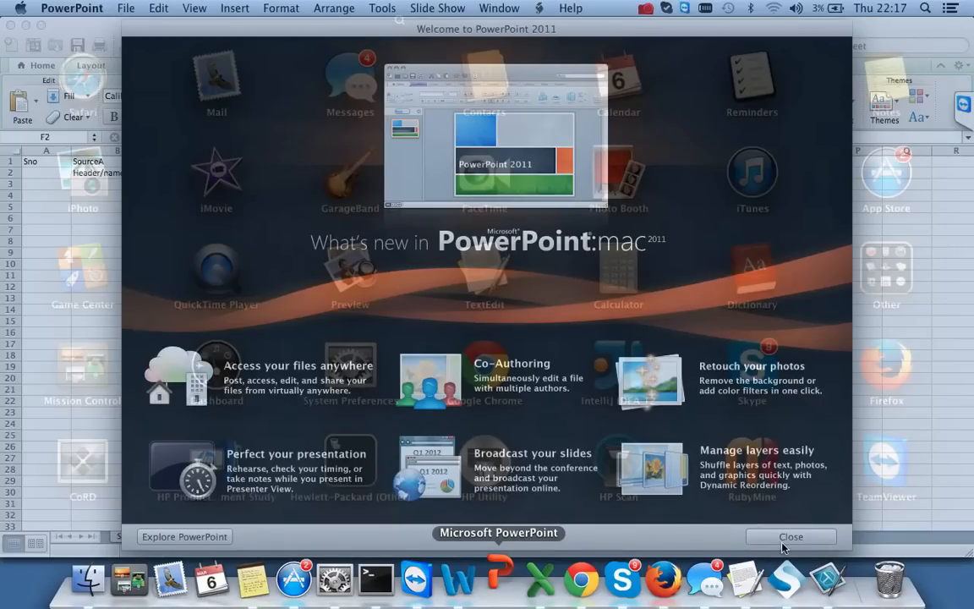
{"action": "key", "text": "super+q"}
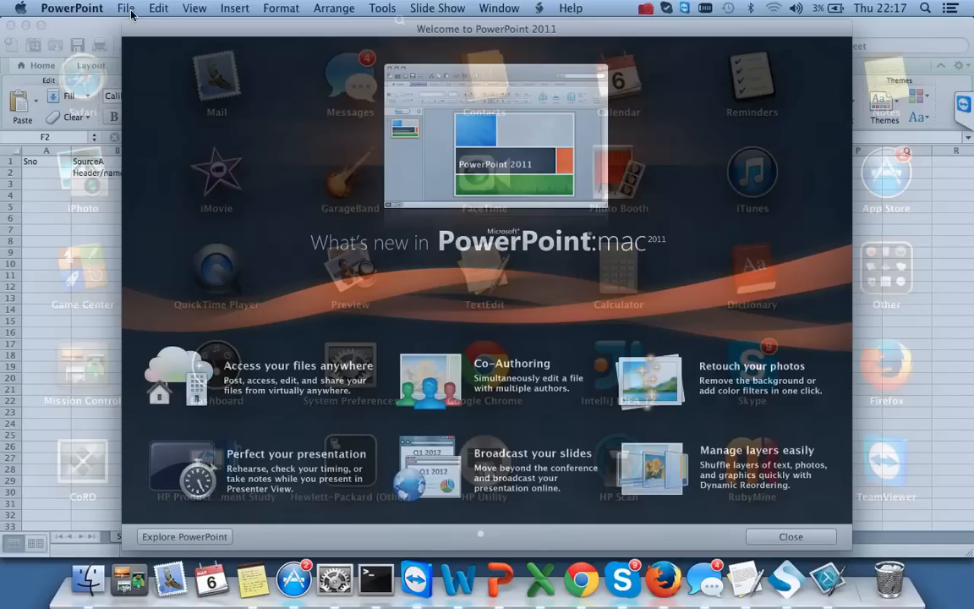
{"action": "left_click", "coordinate": [790, 537]}
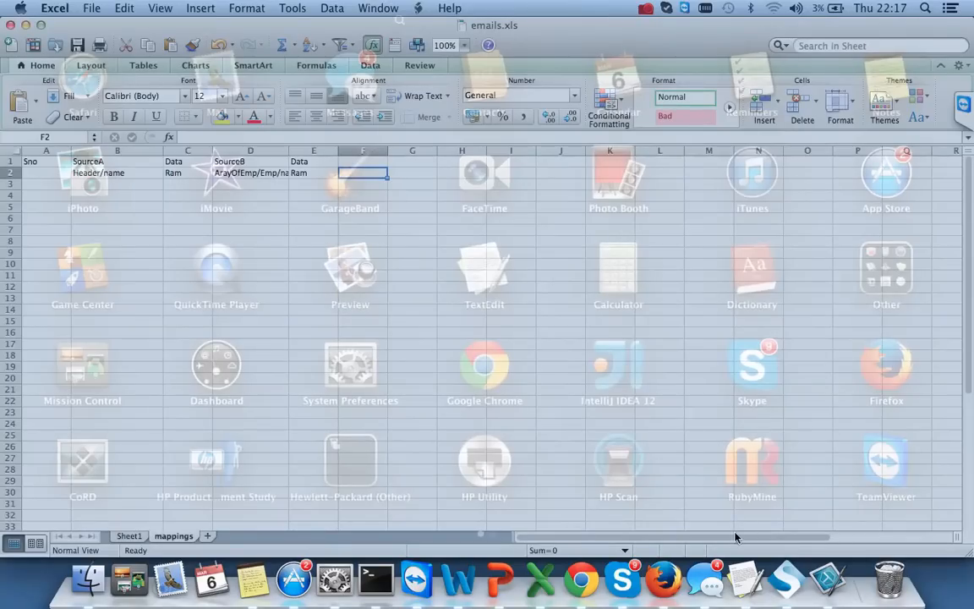
{"action": "key", "text": "ctrl+Up"}
{"action": "key", "text": "ctrl+Up"}
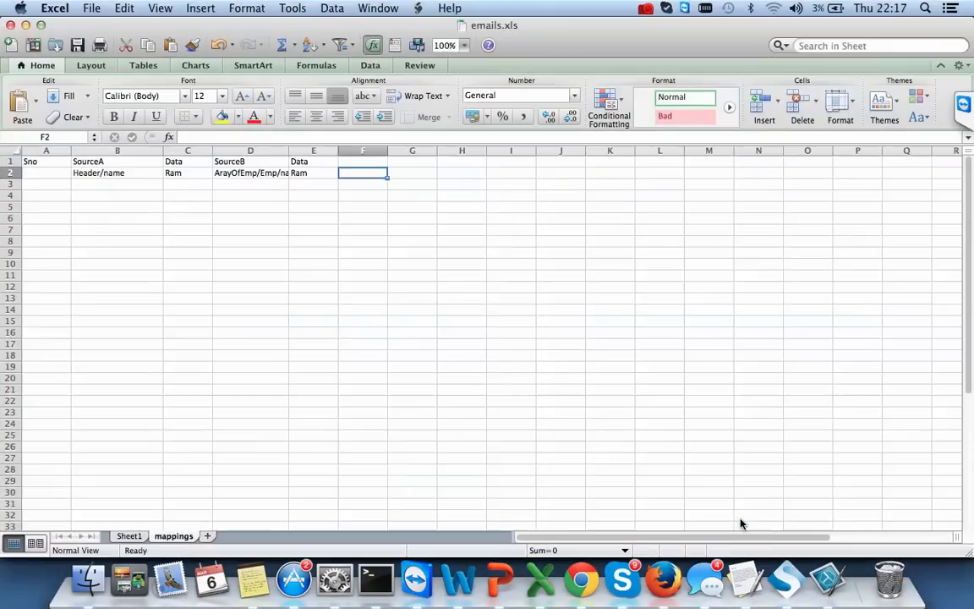
{"action": "left_click", "coordinate": [498, 579]}
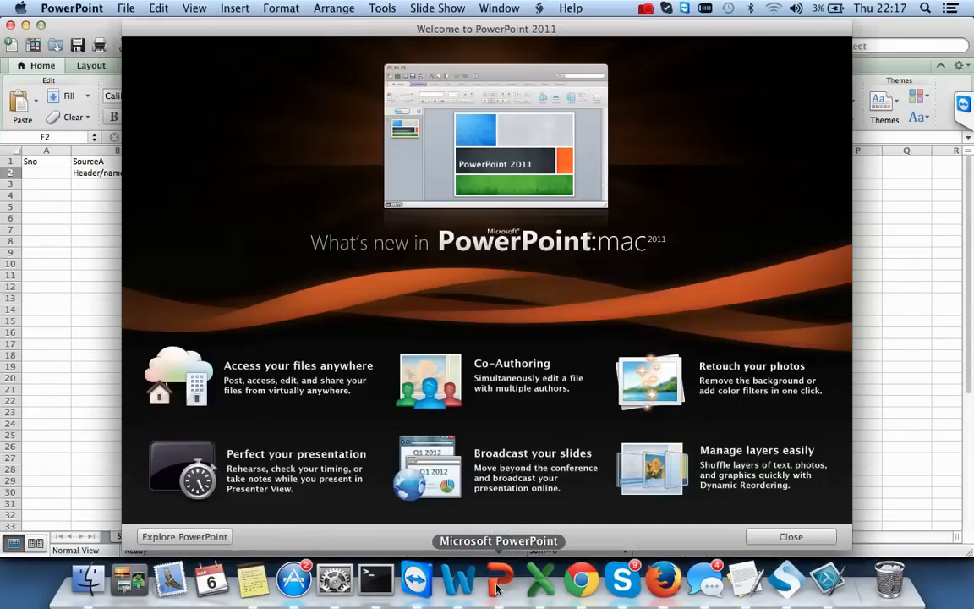
- Create Presentation1 via File > New Presentation and close the Welcome to PowerPoint 2011 window
{"action": "left_click", "coordinate": [126, 11]}
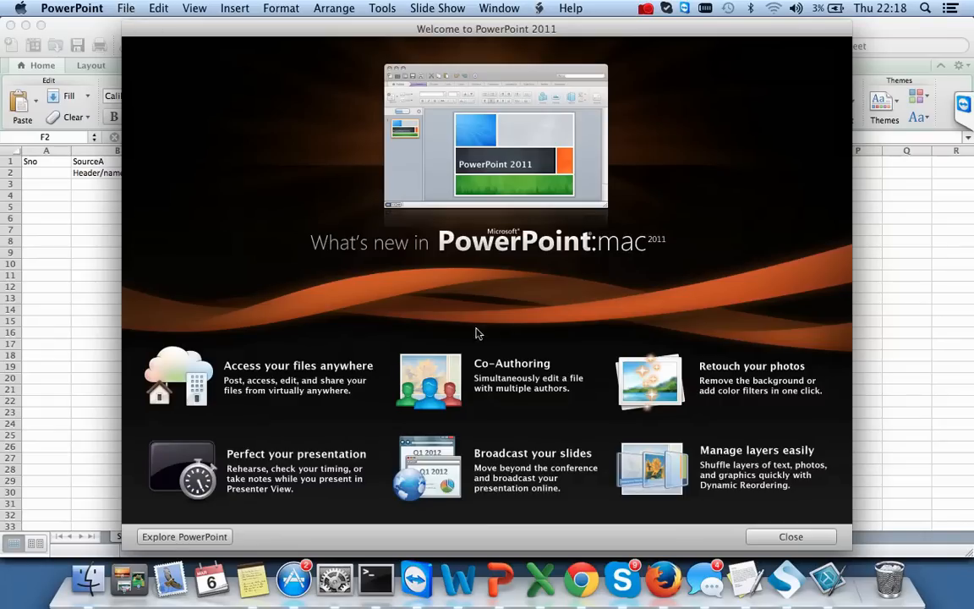
{"action": "left_click", "coordinate": [126, 9]}
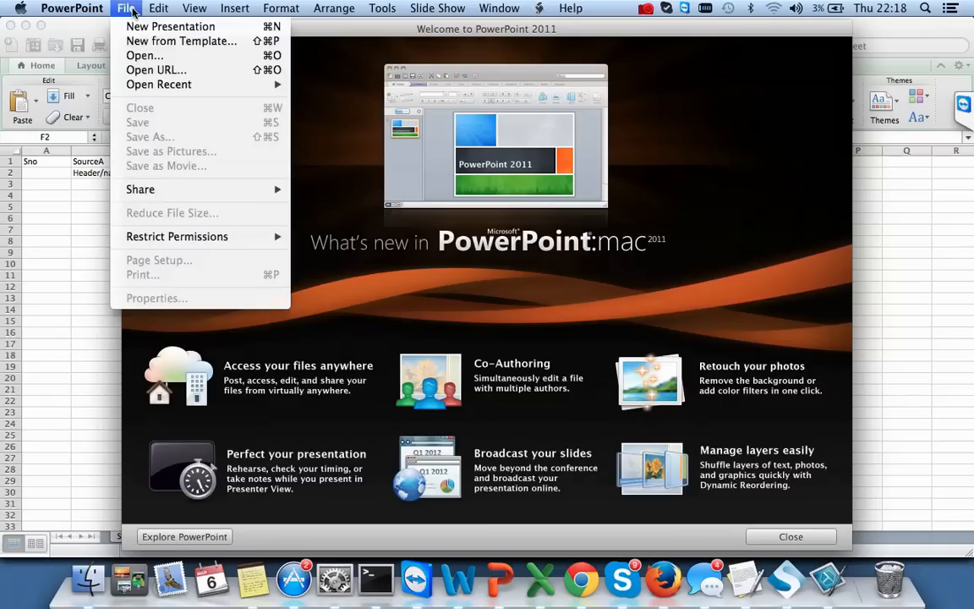
{"action": "left_click", "coordinate": [146, 27]}
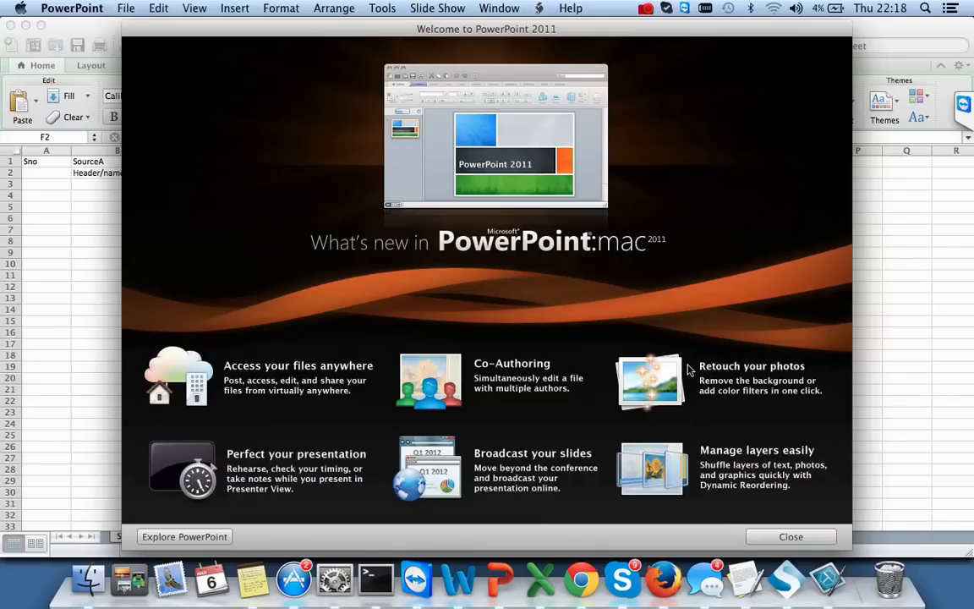
{"action": "left_click", "coordinate": [782, 538]}
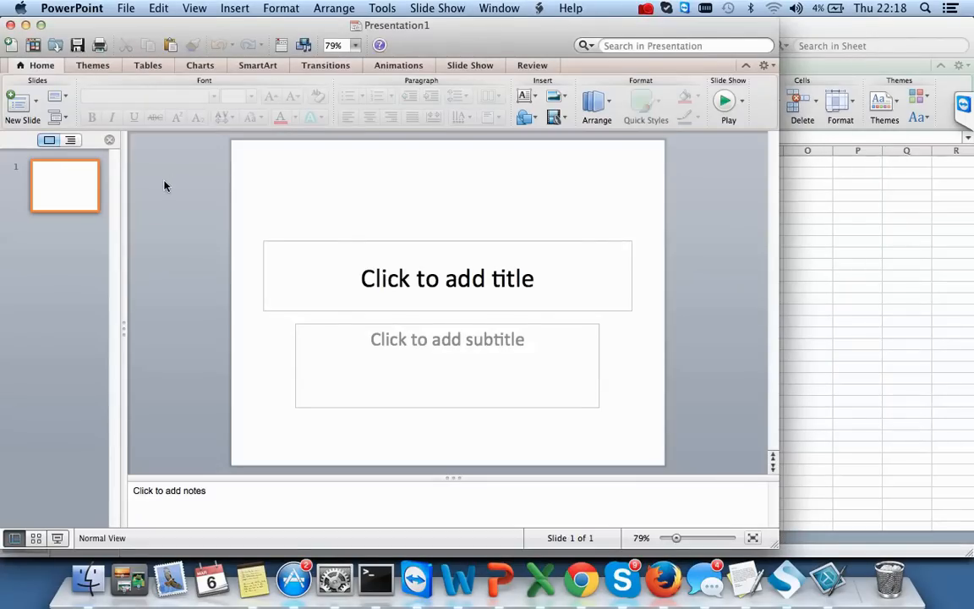
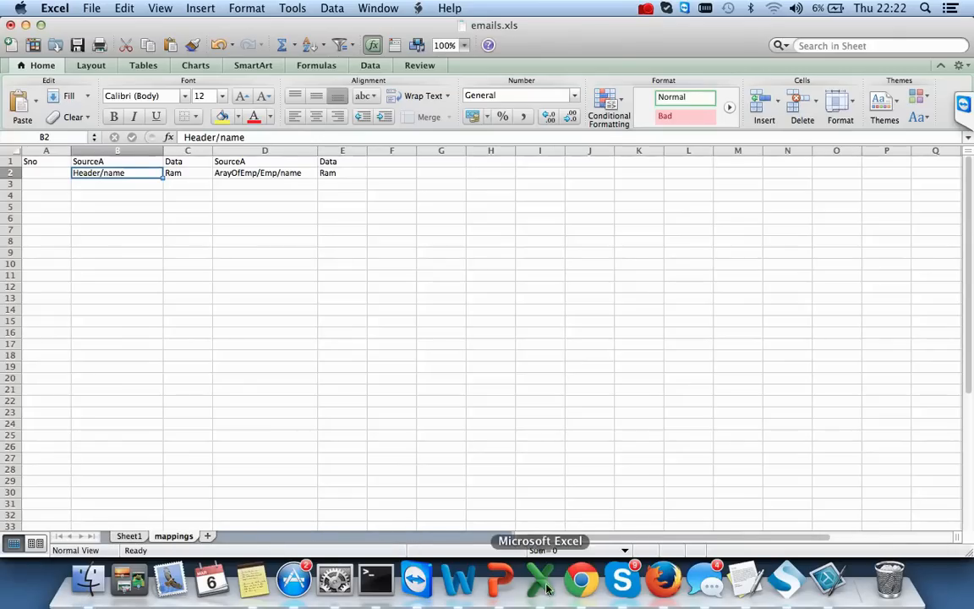
- In SoapUI Pro, expand VerifyEmail TestCase > Test Steps and open the VerifyEmail test step
{"action": "left_click", "coordinate": [828, 578]}
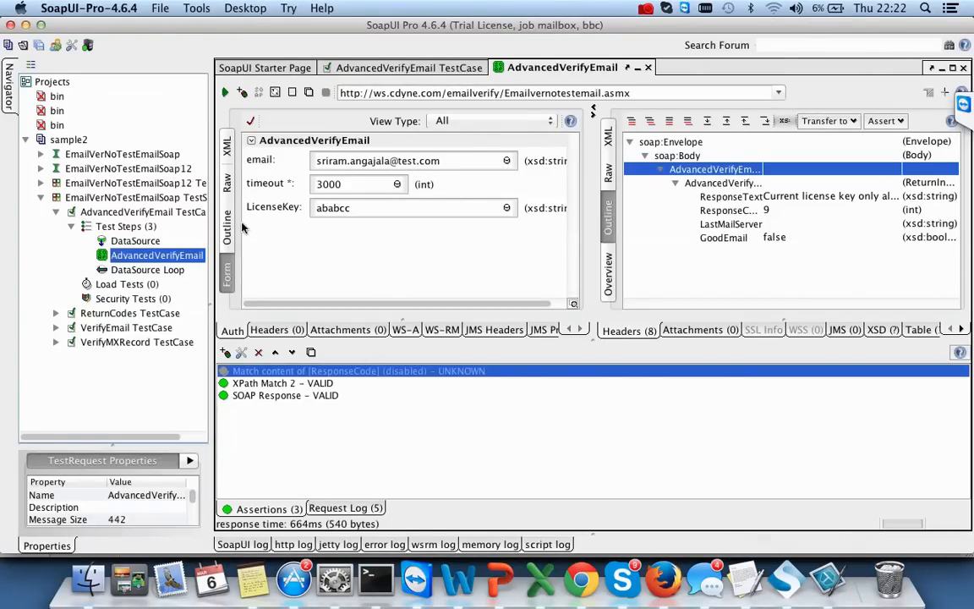
{"action": "left_click", "coordinate": [226, 145]}
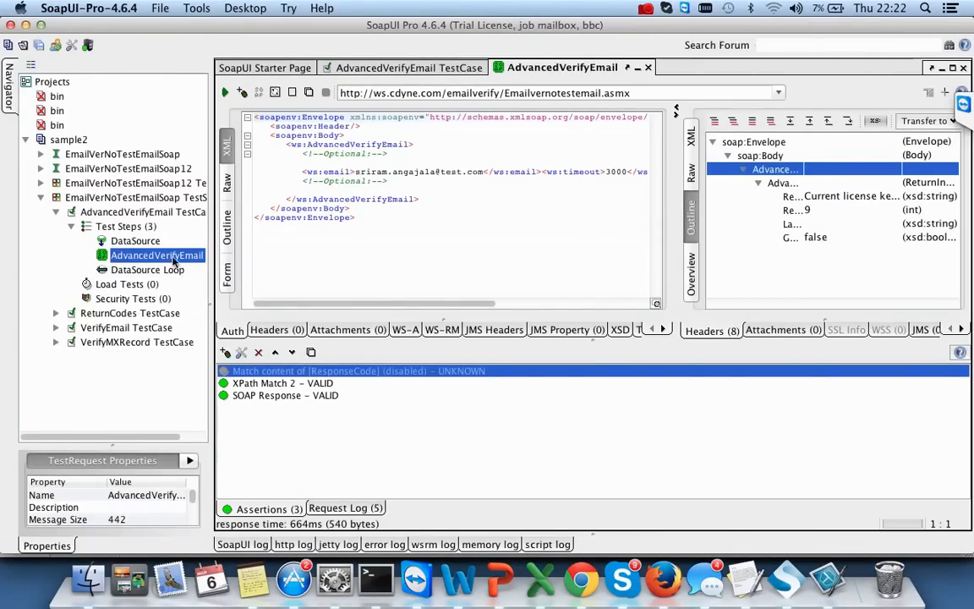
{"action": "left_click", "coordinate": [56, 314]}
{"action": "left_click", "coordinate": [56, 370]}
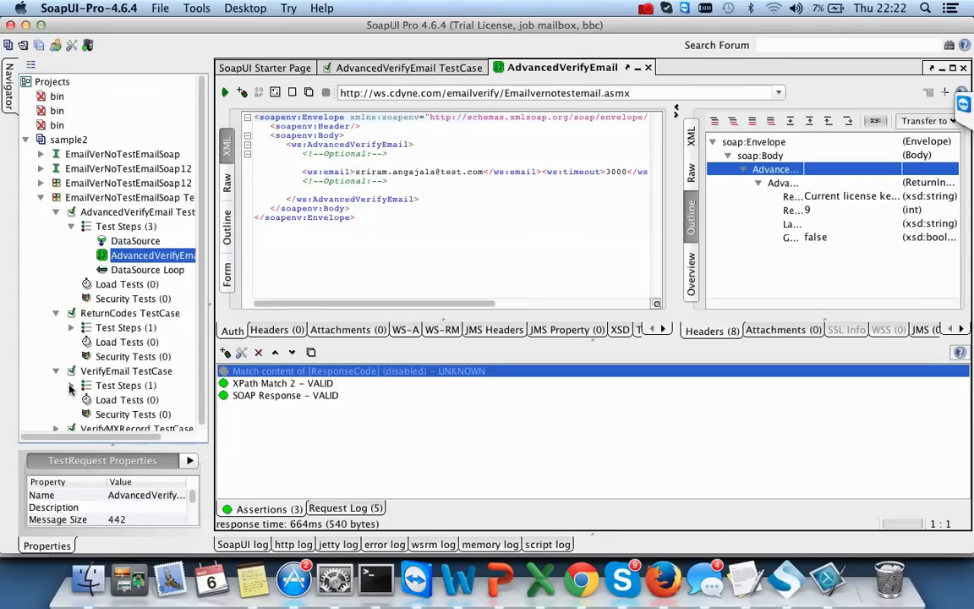
{"action": "left_click", "coordinate": [71, 386]}
{"action": "left_click", "coordinate": [103, 400]}
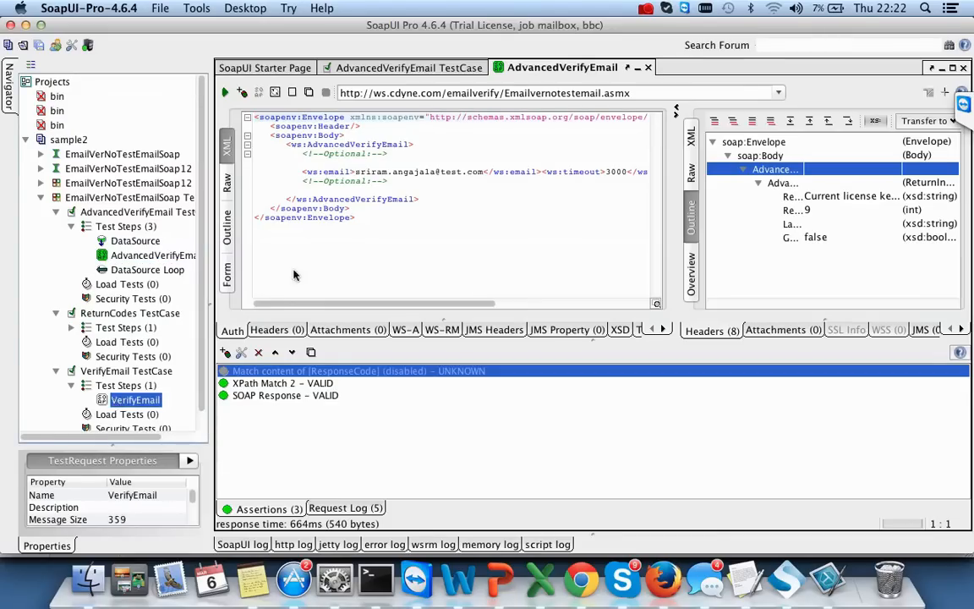
- Show the VerifyEmail request as XML, place the caret in the email value, and return to emails.xls
{"action": "scroll", "coordinate": [99, 414], "scroll_direction": "down", "scroll_amount": 1}
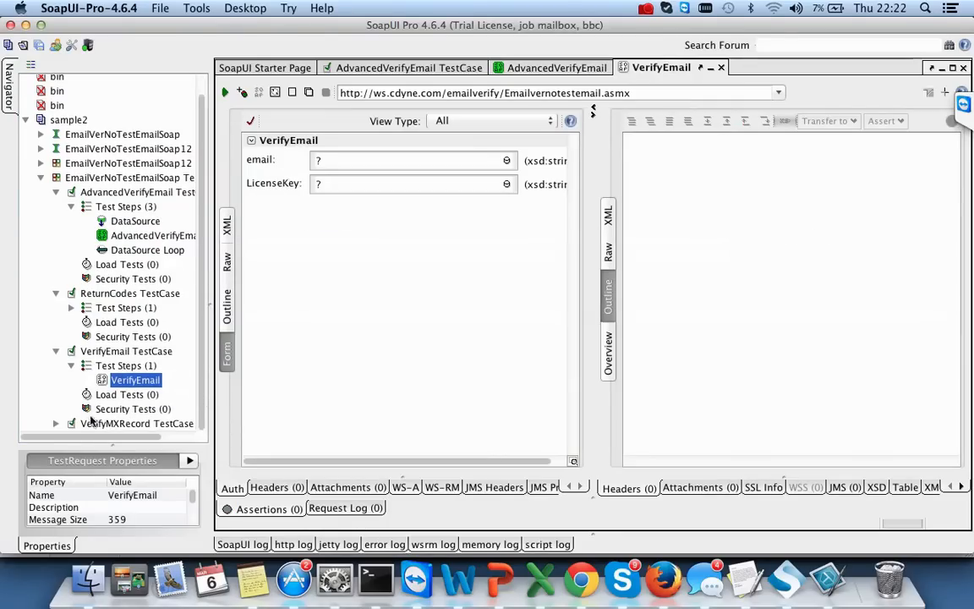
{"action": "left_click", "coordinate": [55, 423]}
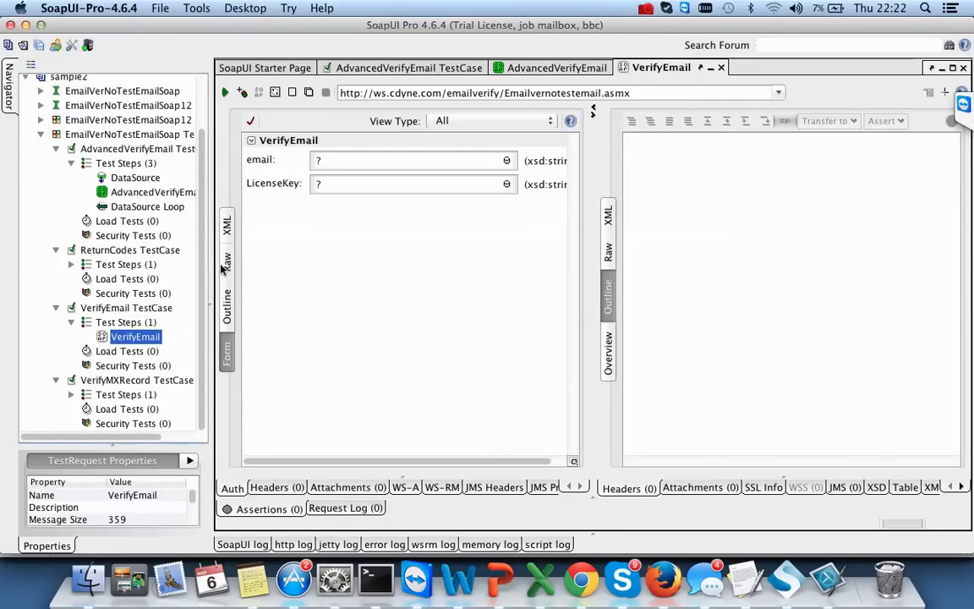
{"action": "left_click", "coordinate": [226, 224]}
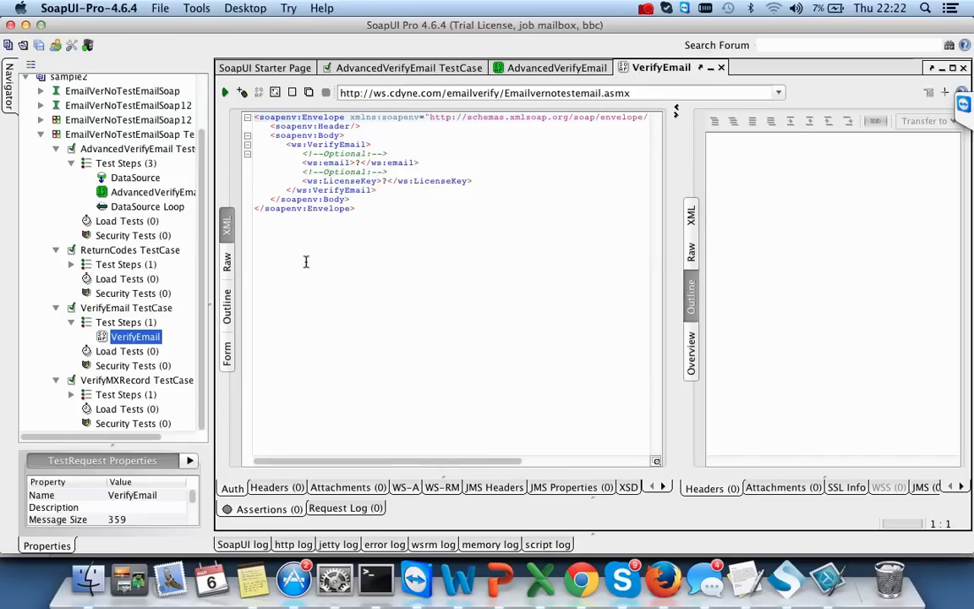
{"action": "left_click", "coordinate": [360, 162]}
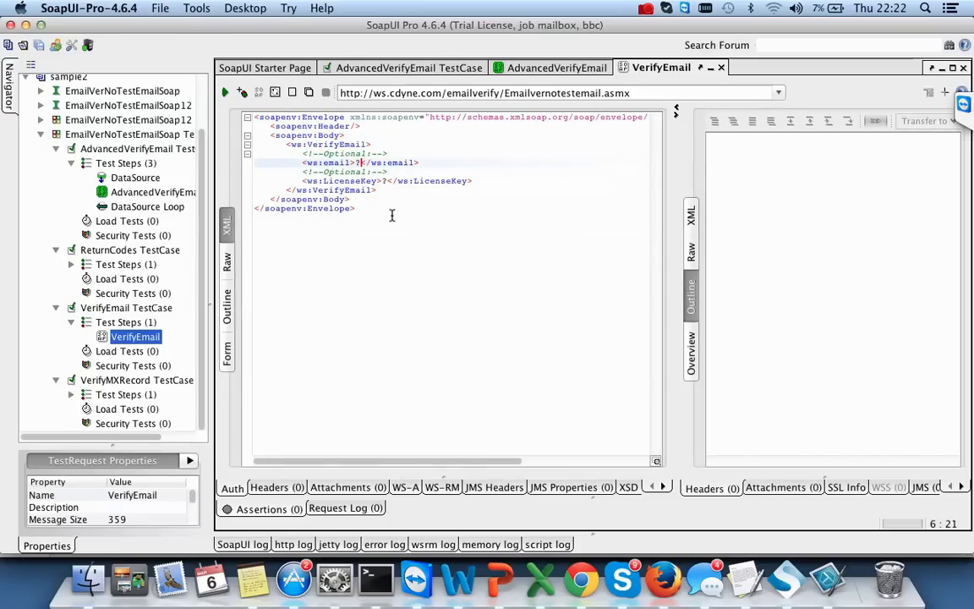
{"action": "key", "text": "super+Tab"}
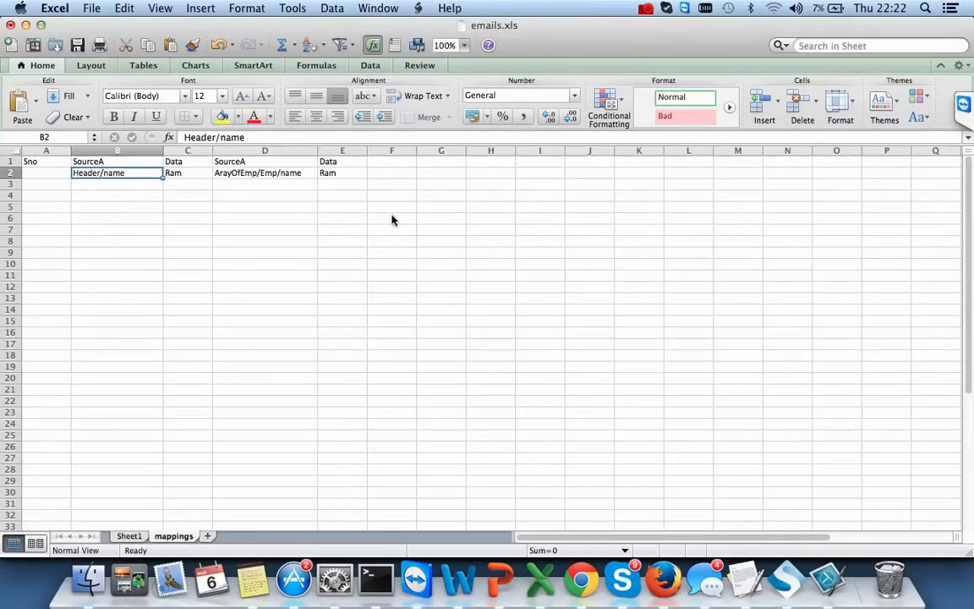
- Enter serial number 1 in cell A2 of the mappings sheet
{"action": "key", "text": "super+Tab"}
{"action": "key", "text": "super+Tab"}
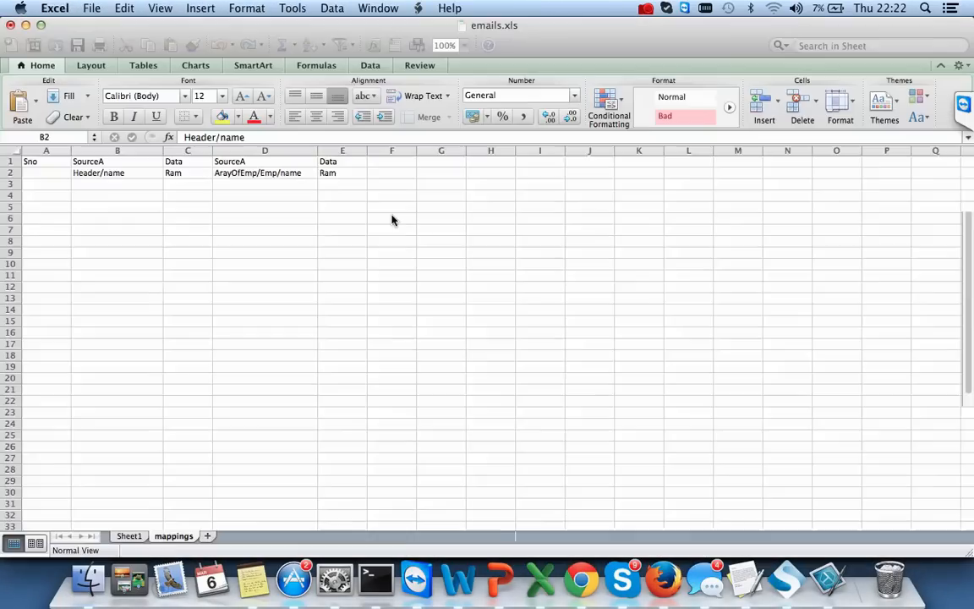
{"action": "left_click", "coordinate": [130, 195]}
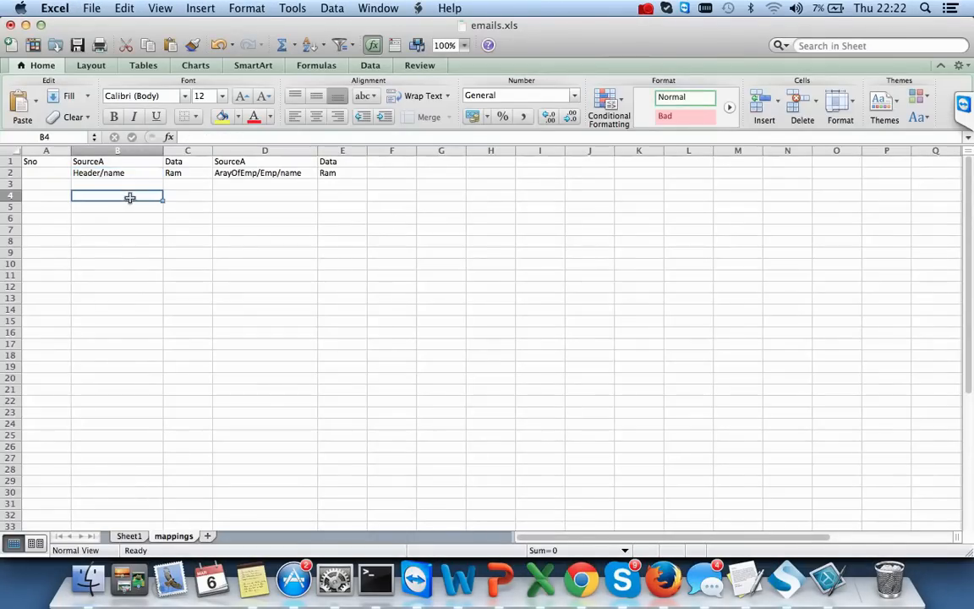
{"action": "left_click", "coordinate": [55, 173]}
{"action": "type", "text": "1"}
{"action": "left_click", "coordinate": [102, 214]}
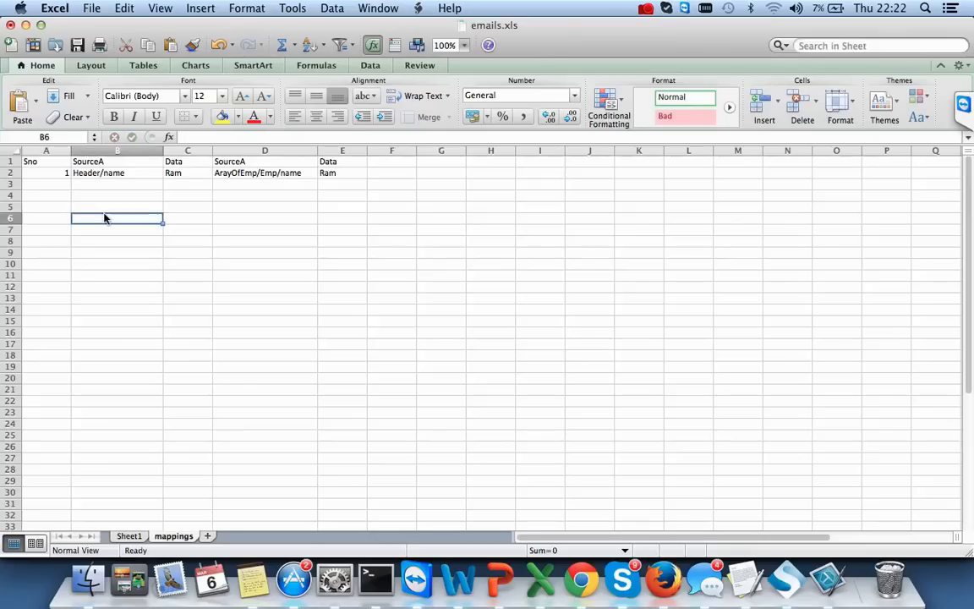
- Compare B2 with the VerifyEmail element name in SoapUI, keeping B2's Header/name entry unchanged
{"action": "double_click", "coordinate": [148, 173]}
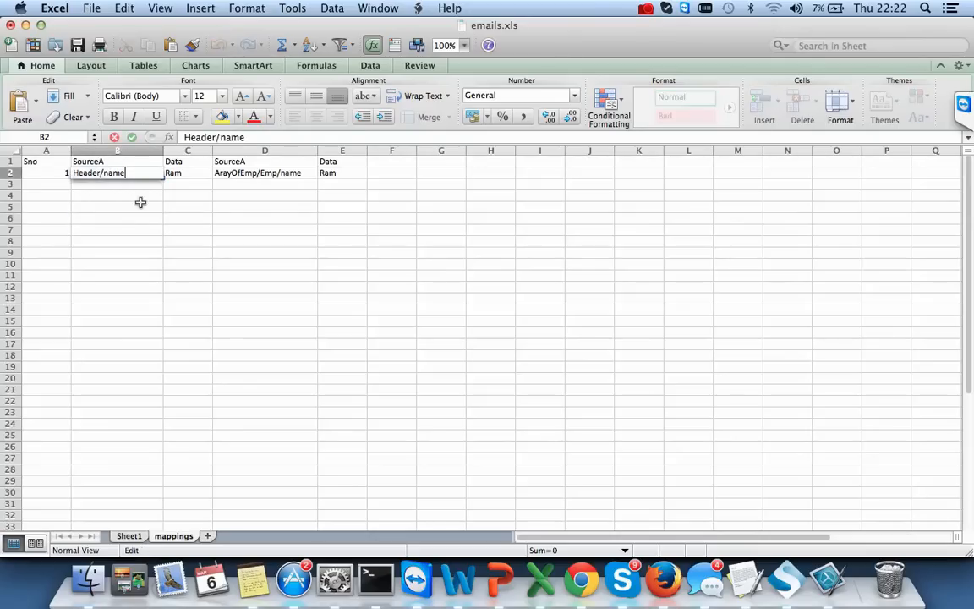
{"action": "left_click", "coordinate": [142, 206]}
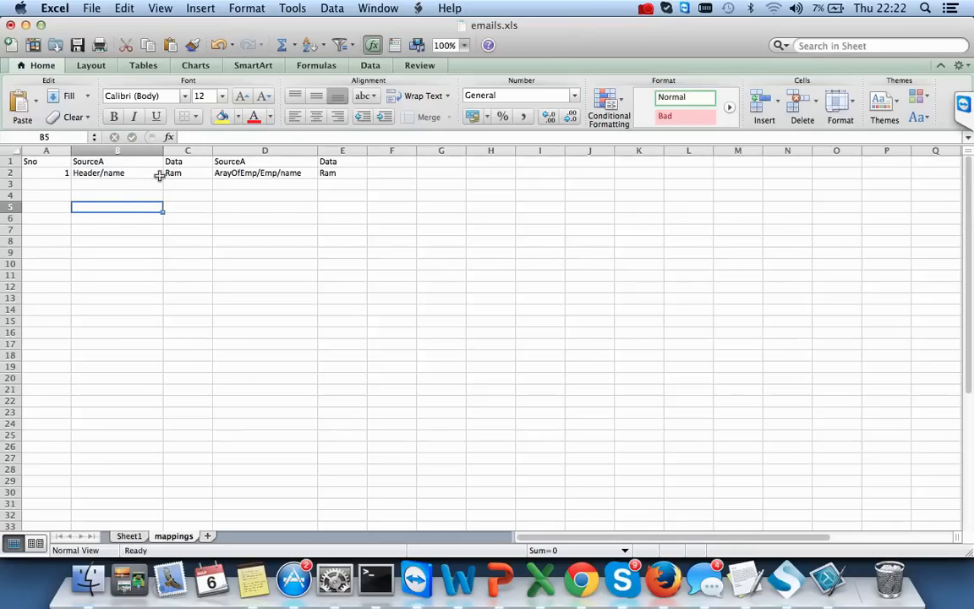
{"action": "double_click", "coordinate": [159, 174]}
{"action": "key", "text": "super+Tab"}
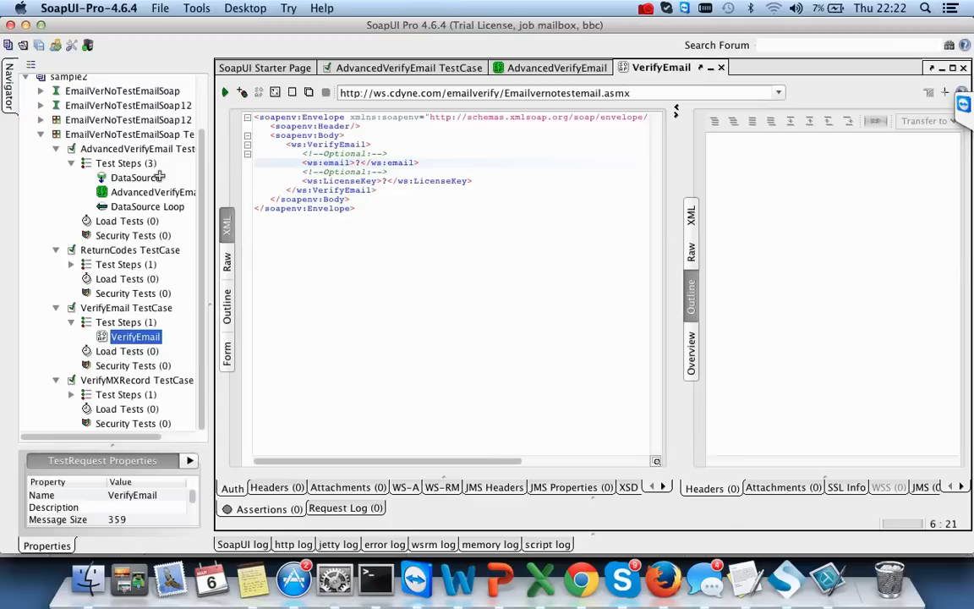
{"action": "double_click", "coordinate": [325, 145]}
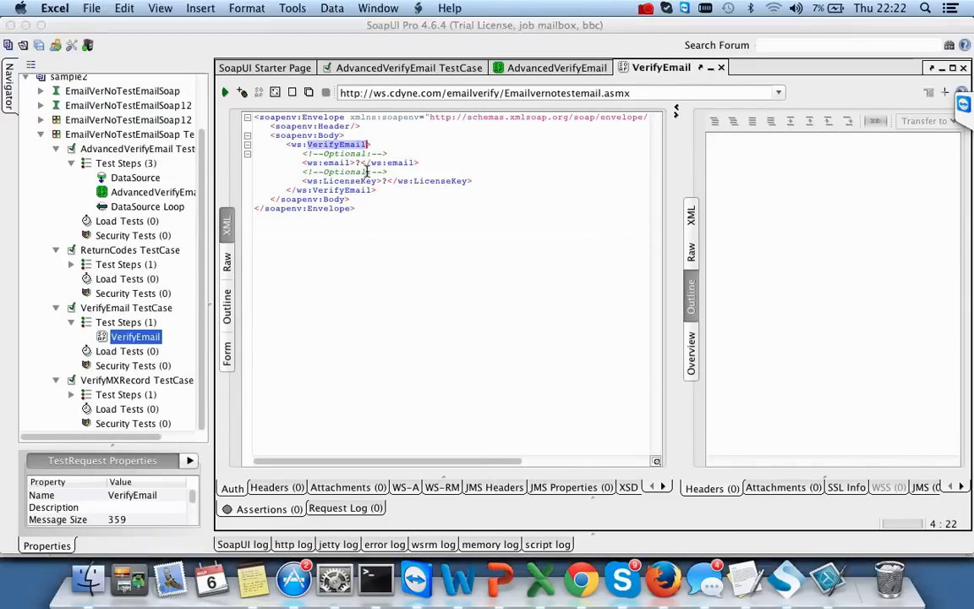
{"action": "key", "text": "super+Tab"}
{"action": "double_click", "coordinate": [146, 173]}
{"action": "key", "text": "BackSpace"}
{"action": "key", "text": "BackSpace"}
{"action": "key", "text": "BackSpace"}
{"action": "key", "text": "BackSpace"}
{"action": "key", "text": "BackSpace"}
{"action": "key", "text": "BackSpace"}
{"action": "key", "text": "BackSpace"}
{"action": "key", "text": "BackSpace"}
{"action": "key", "text": "BackSpace"}
{"action": "key", "text": "BackSpace"}
{"action": "key", "text": "BackSpace"}
{"action": "type", "text": "V"}
{"action": "key", "text": "super+z"}
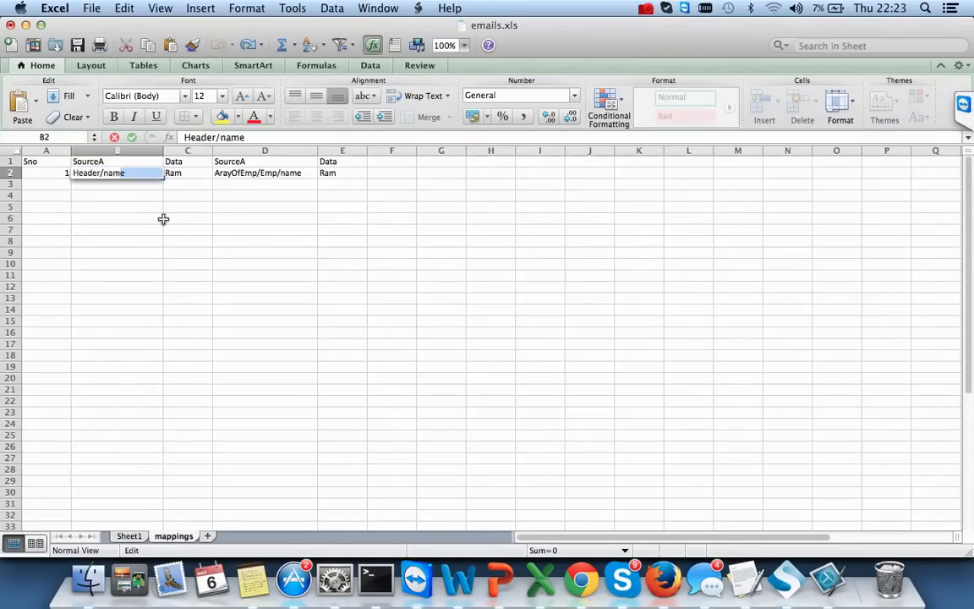
{"action": "left_click", "coordinate": [164, 220]}
{"action": "left_click", "coordinate": [52, 182]}
{"action": "type", "text": "2"}
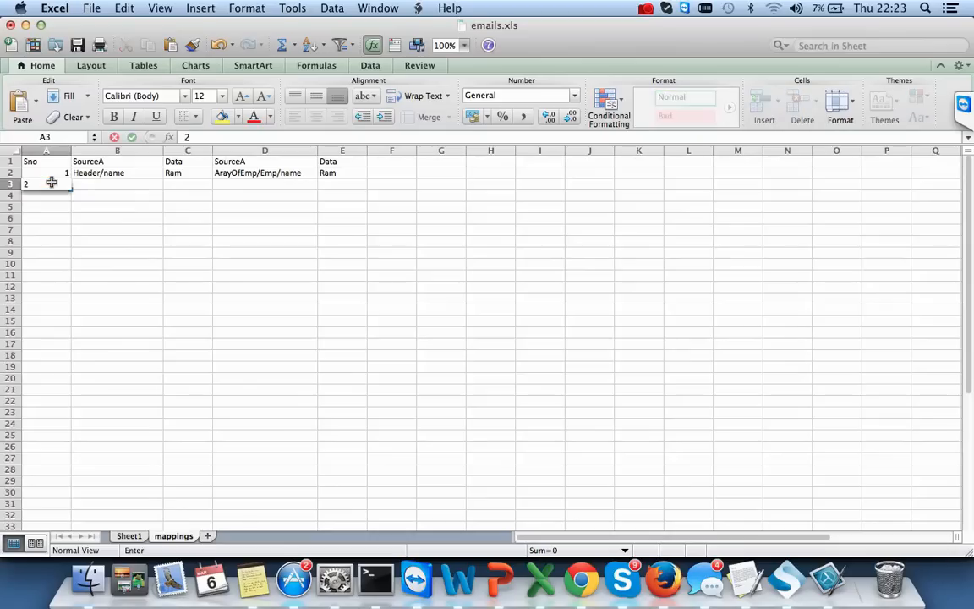
{"action": "key", "text": "Tab"}
{"action": "type", "text": "Verify"}
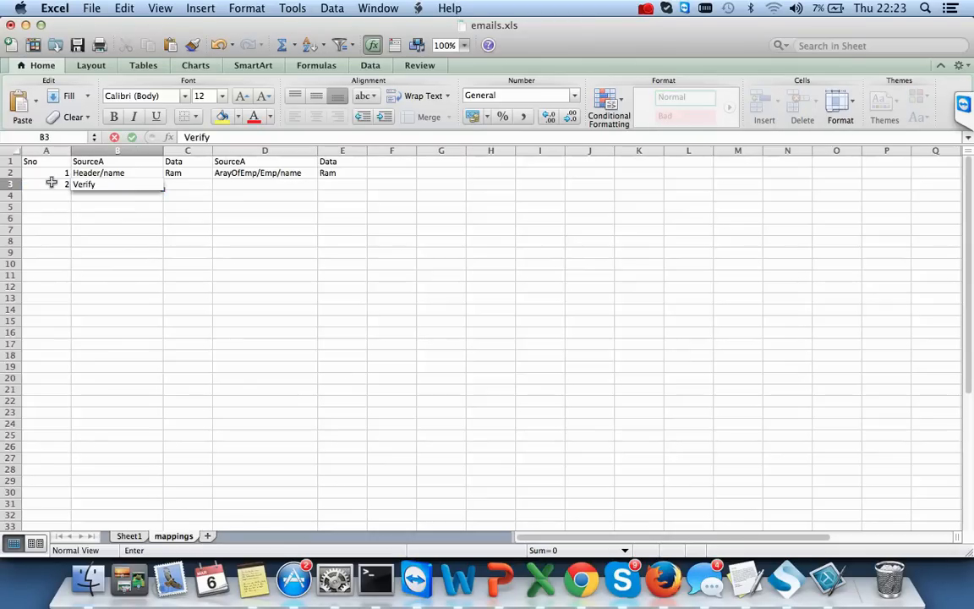
{"action": "type", "text": "Email/EMail"}
{"action": "key", "text": "Tab"}
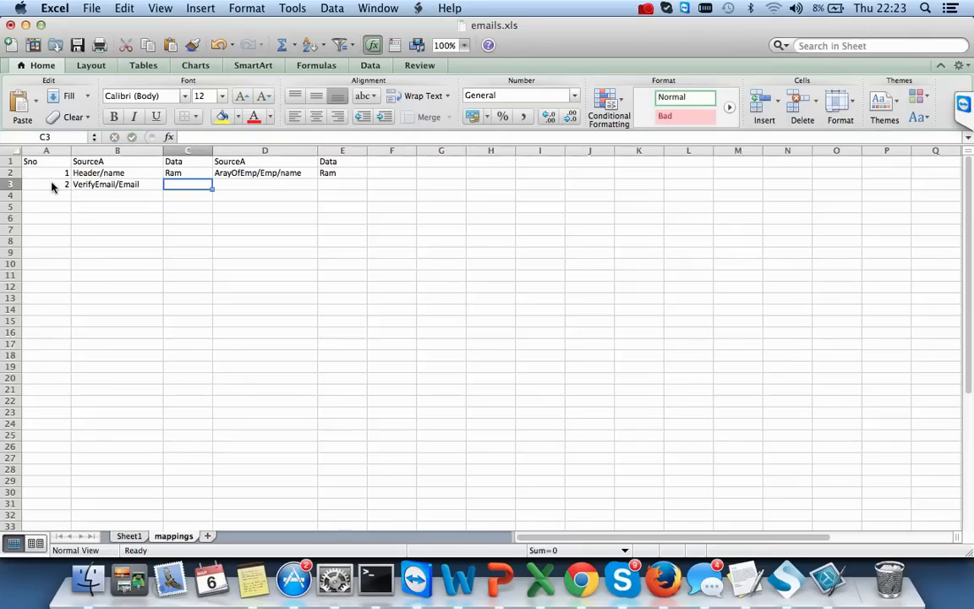
{"action": "type", "text": "test"}
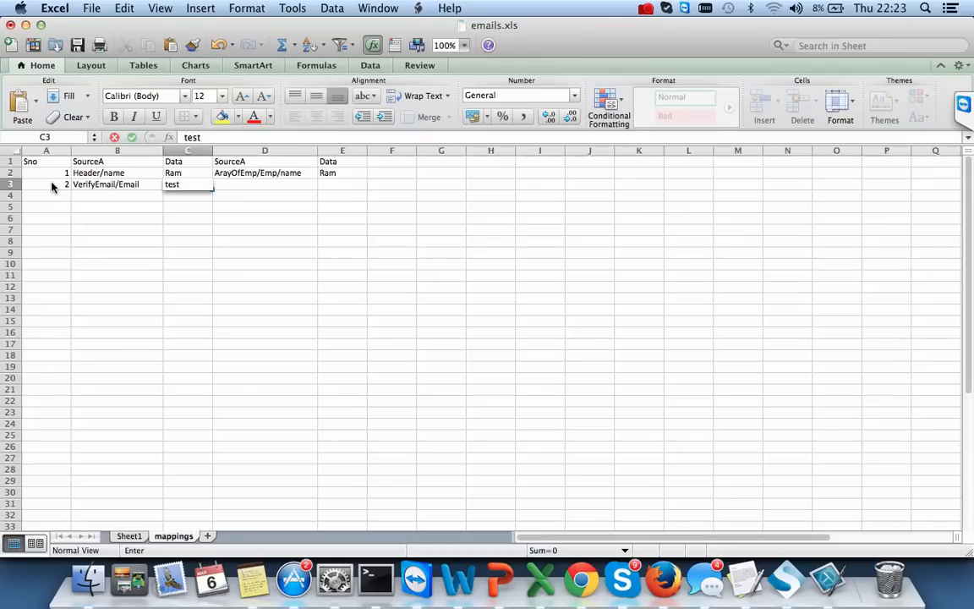
{"action": "type", "text": "@test.com"}
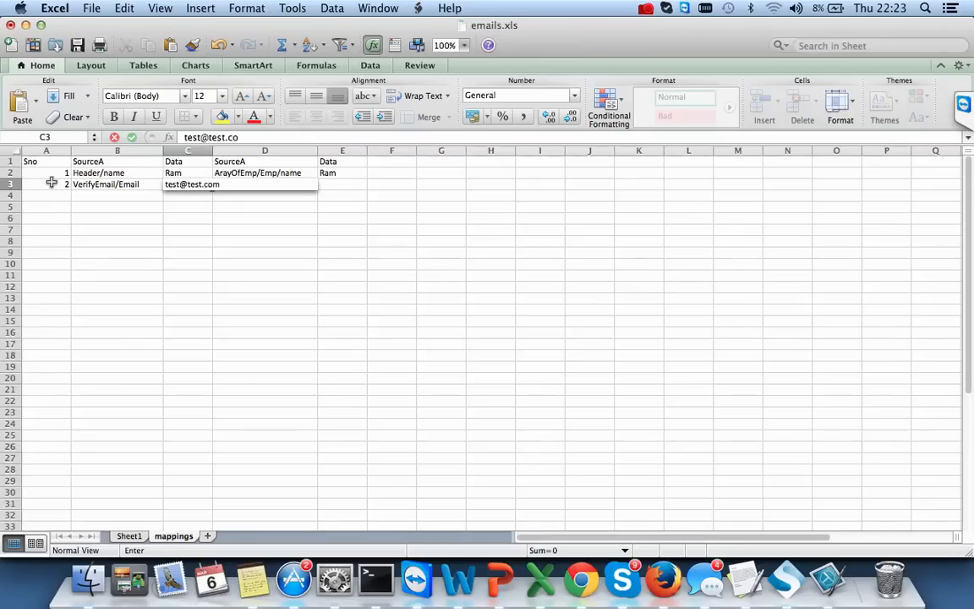
{"action": "left_click", "coordinate": [187, 263]}
- Widen column C to fit the email address, then select the request's email placeholder in SoapUI
{"action": "left_click_drag", "start_coordinate": [214, 152], "coordinate": [302, 236]}
{"action": "left_click", "coordinate": [354, 183]}
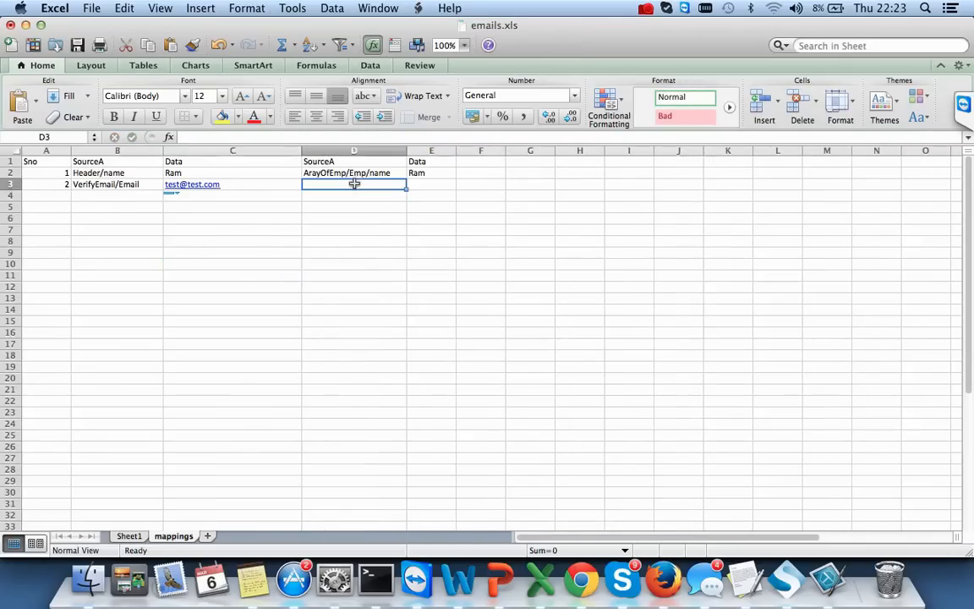
{"action": "key", "text": "super+Tab"}
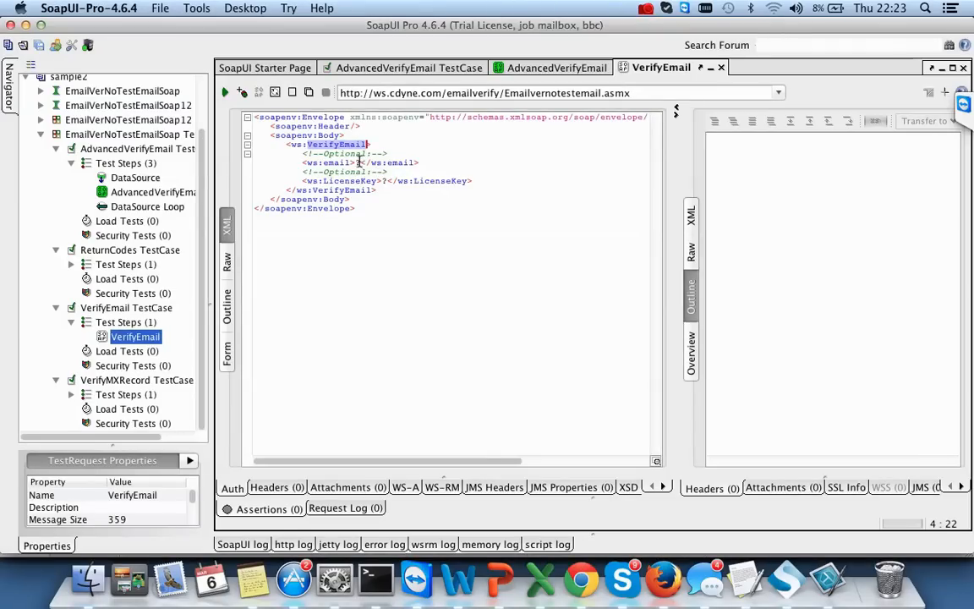
{"action": "left_click", "coordinate": [358, 162]}
{"action": "key", "text": "BackSpace"}
{"action": "type", "text": "test"}
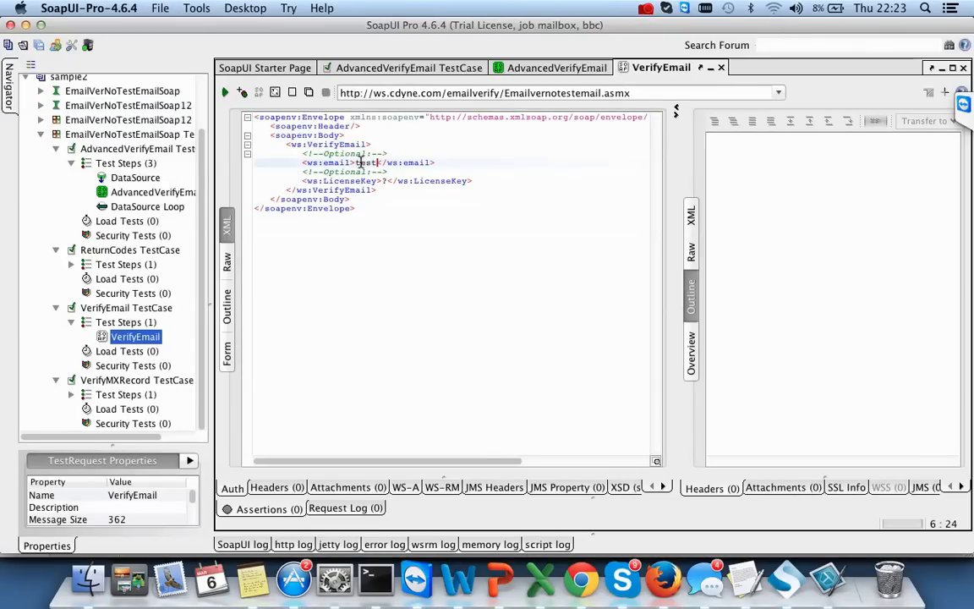
{"action": "type", "text": "@test.com"}
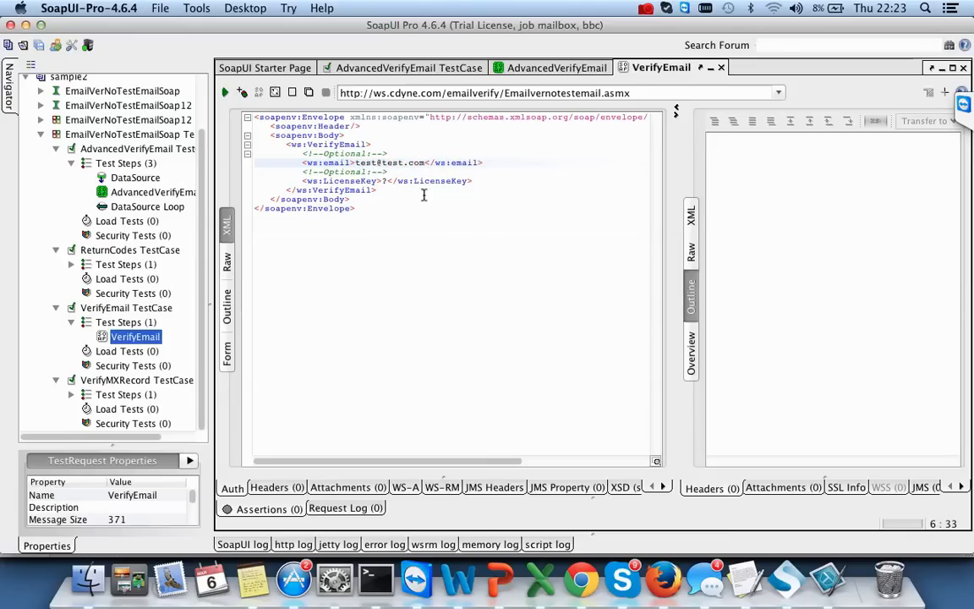
{"action": "key", "text": "super+Tab"}
{"action": "left_click", "coordinate": [110, 194]}
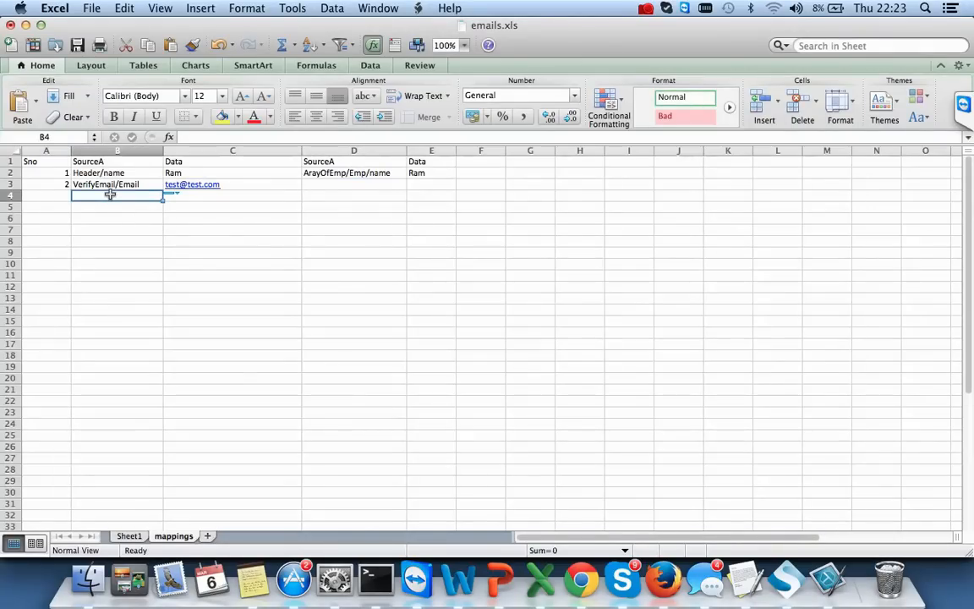
- Copy VerifyEmail/Email from B3 into B4 and edit it to VerifyEmail/Licence
{"action": "key", "text": "super+Tab"}
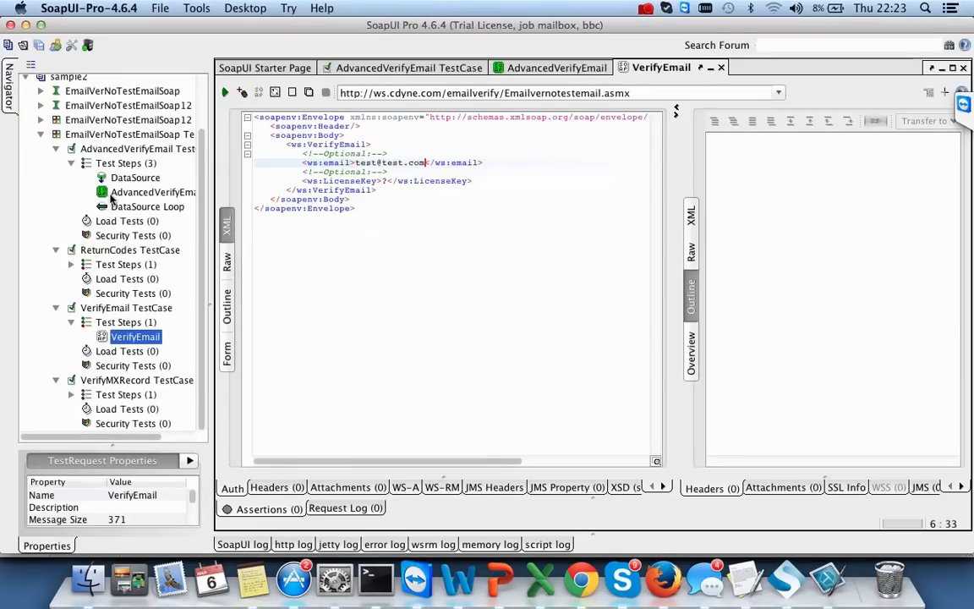
{"action": "key", "text": "super+Tab"}
{"action": "key", "text": "Up"}
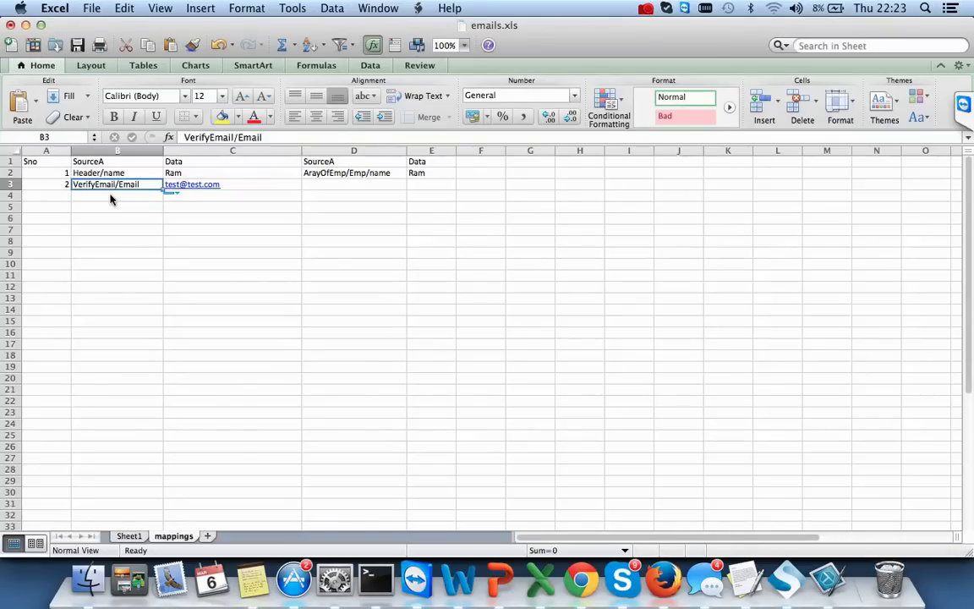
{"action": "key", "text": "super+c"}
{"action": "key", "text": "super+Tab"}
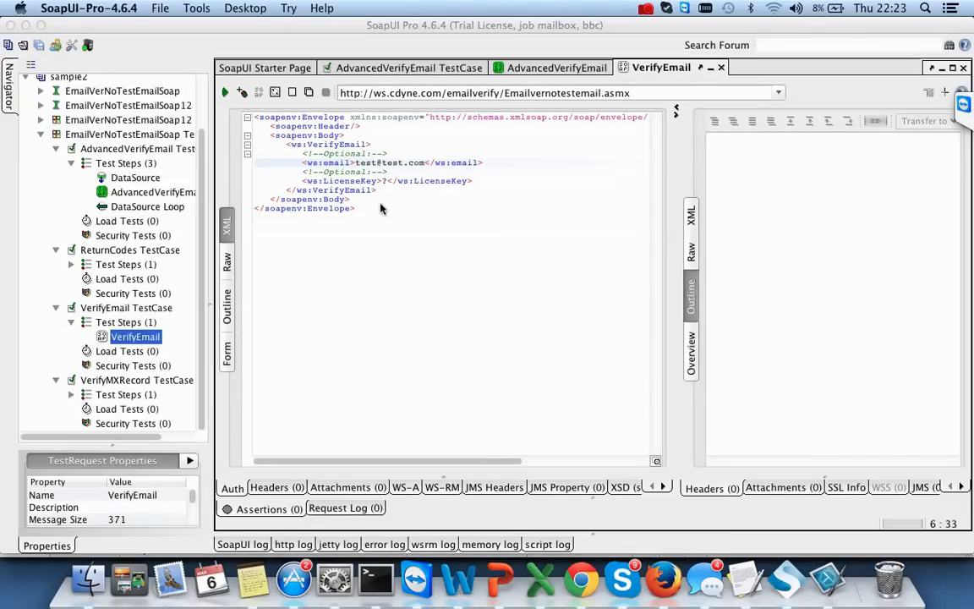
{"action": "key", "text": "super+Tab"}
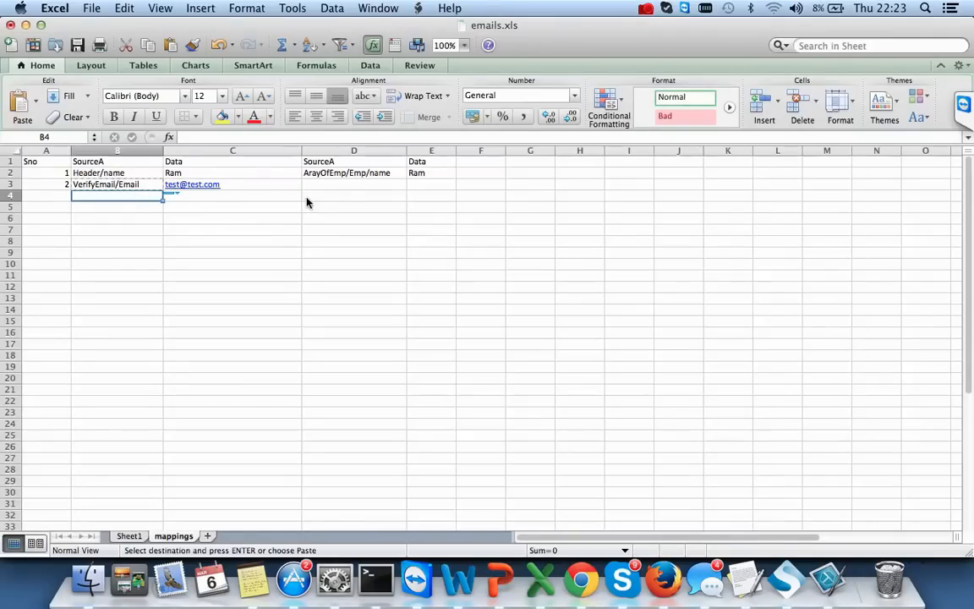
{"action": "double_click", "coordinate": [93, 192]}
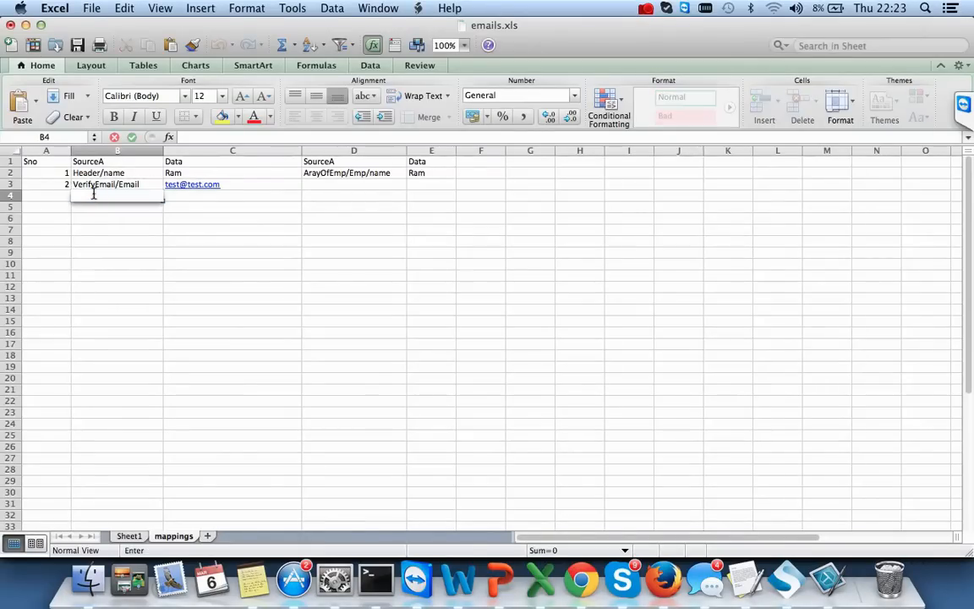
{"action": "key", "text": "super+v"}
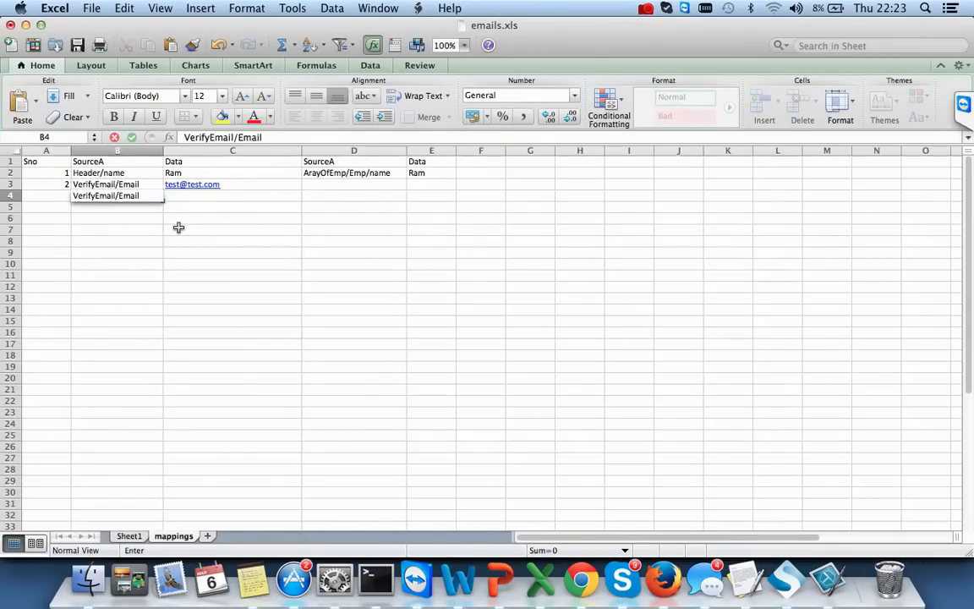
{"action": "key", "text": "BackSpace"}
{"action": "key", "text": "BackSpace"}
{"action": "key", "text": "BackSpace"}
{"action": "key", "text": "BackSpace"}
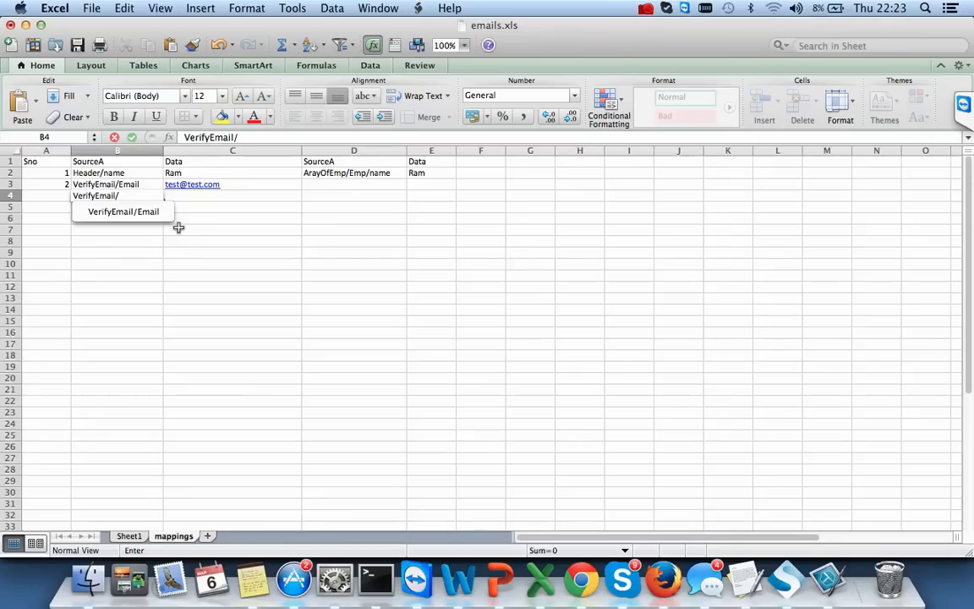
{"action": "type", "text": "i"}
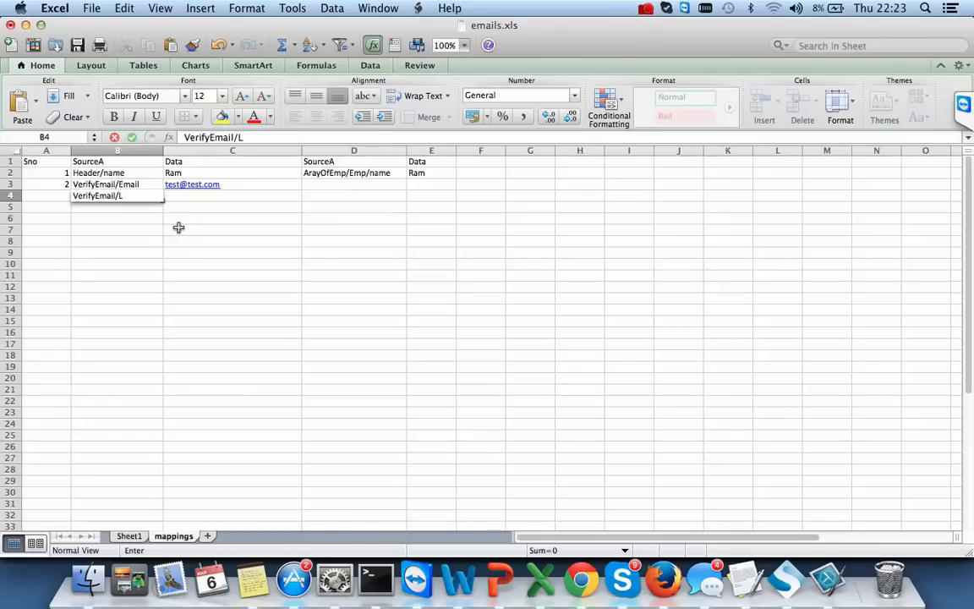
{"action": "type", "text": "cence"}
{"action": "key", "text": "Tab"}
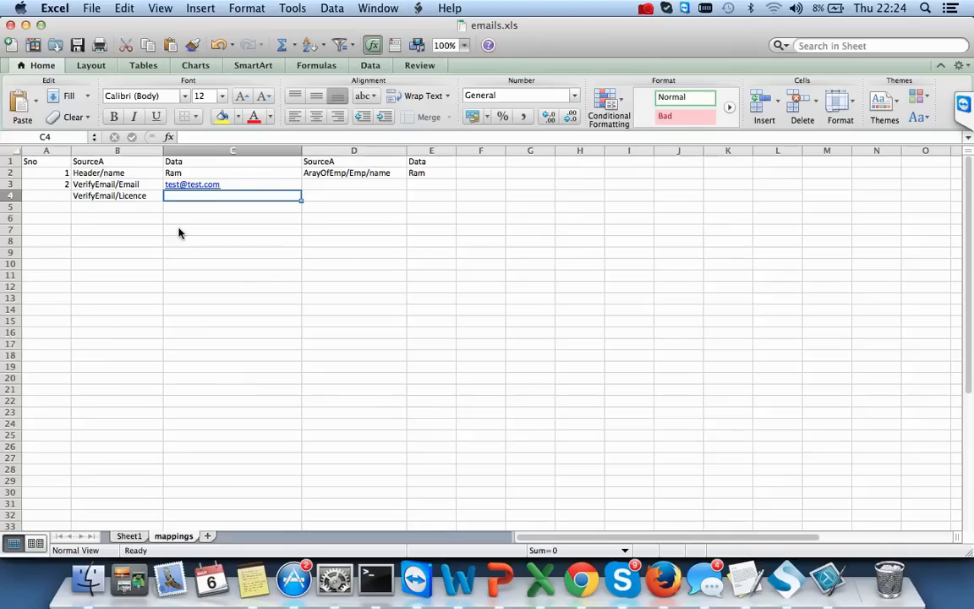
- Number the new mapping row 3 in cell A4
{"action": "left_click", "coordinate": [48, 196]}
{"action": "type", "text": "3"}
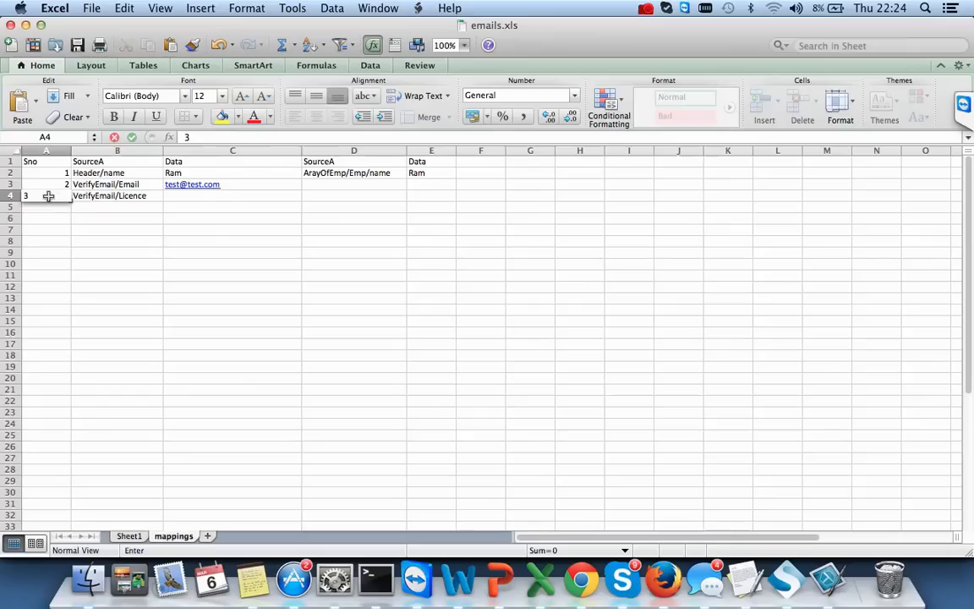
{"action": "key", "text": "Tab"}
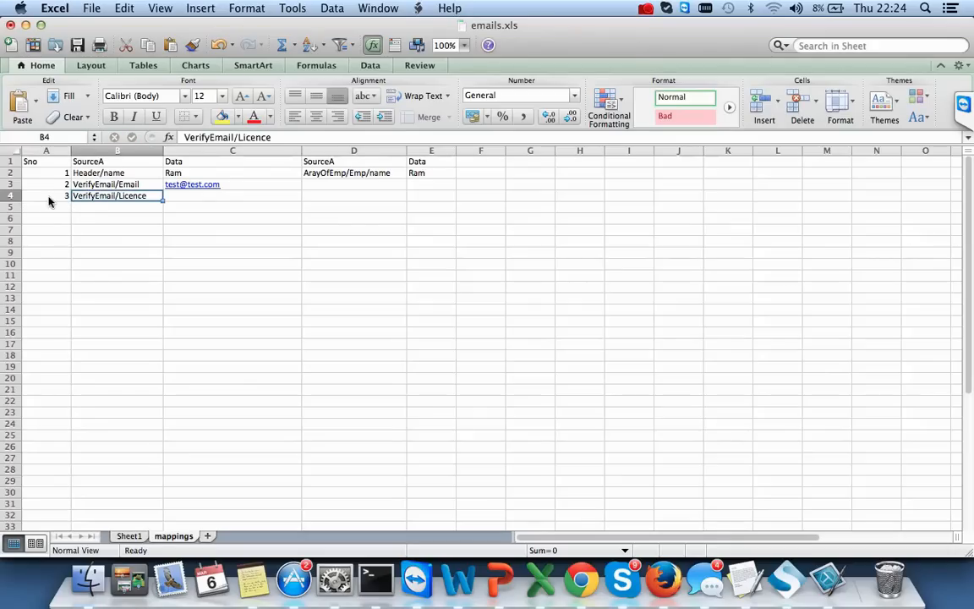
{"action": "left_click", "coordinate": [214, 195]}
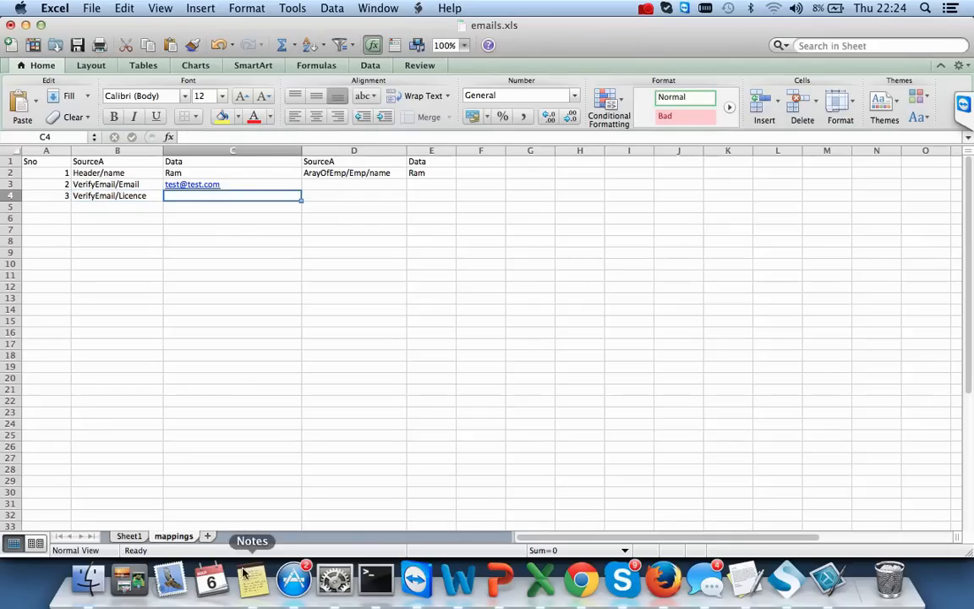
- Add a new worksheet named testcases, then go back to the mappings sheet
{"action": "left_click", "coordinate": [207, 536]}
{"action": "double_click", "coordinate": [212, 538]}
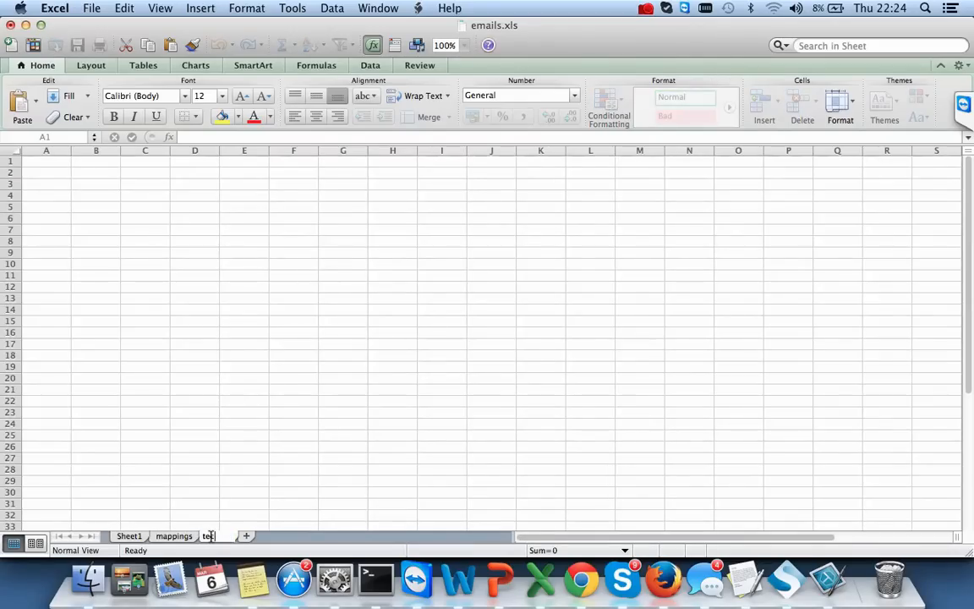
{"action": "type", "text": "testcases"}
{"action": "left_click", "coordinate": [247, 379]}
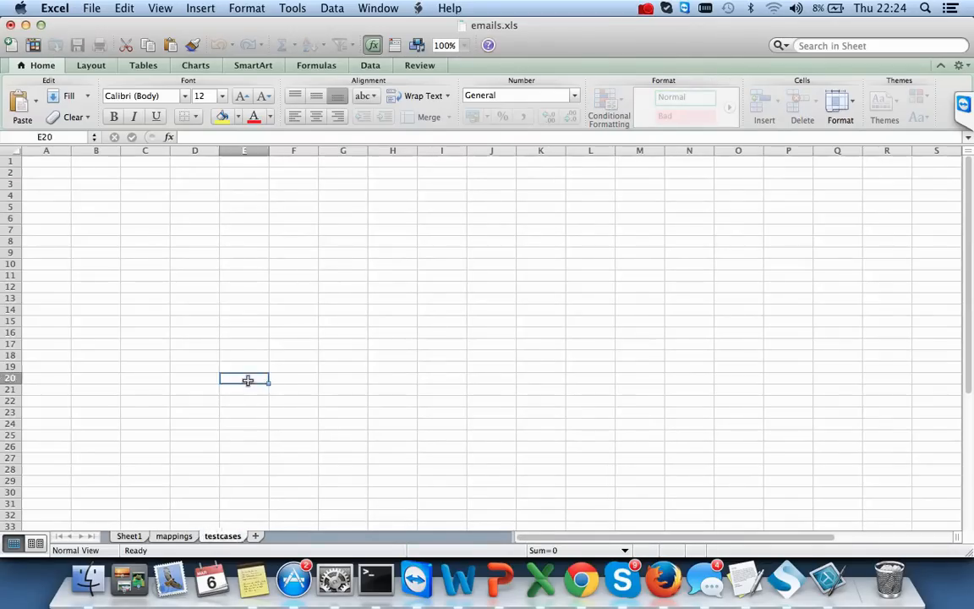
{"action": "left_click", "coordinate": [43, 165]}
{"action": "key", "text": "Right"}
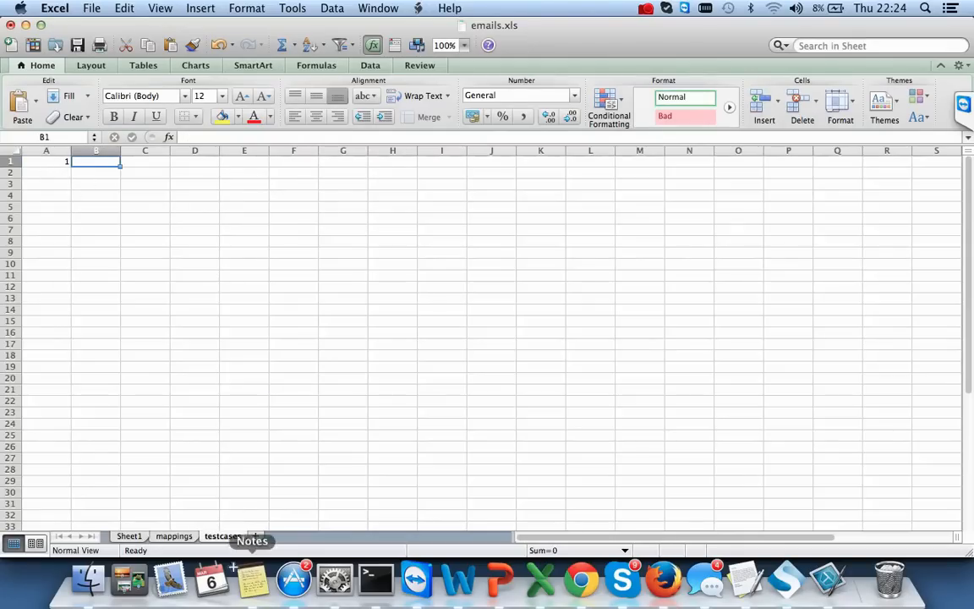
{"action": "left_click", "coordinate": [173, 536]}
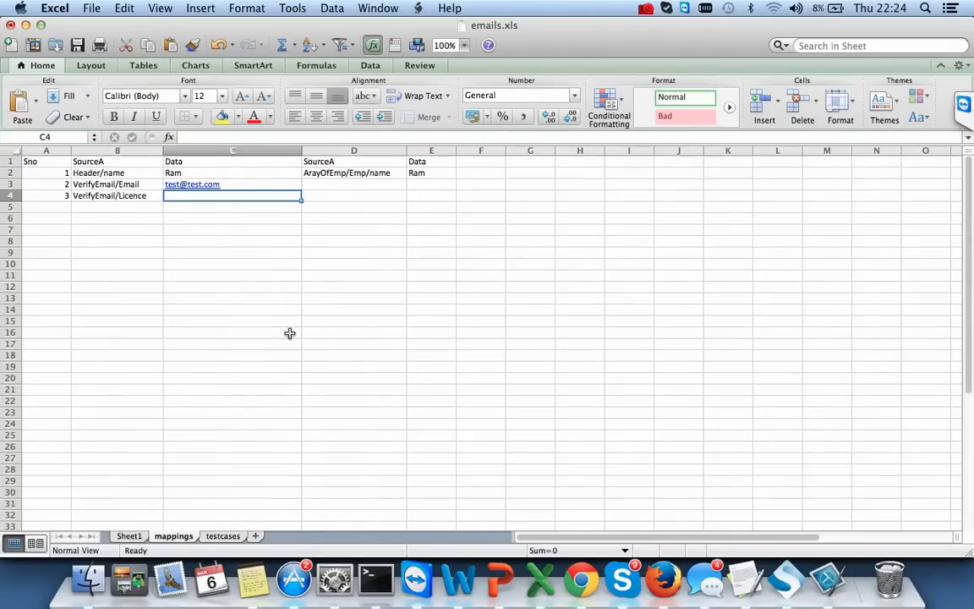
{"action": "key", "text": "super+Tab"}
{"action": "left_click", "coordinate": [387, 181]}
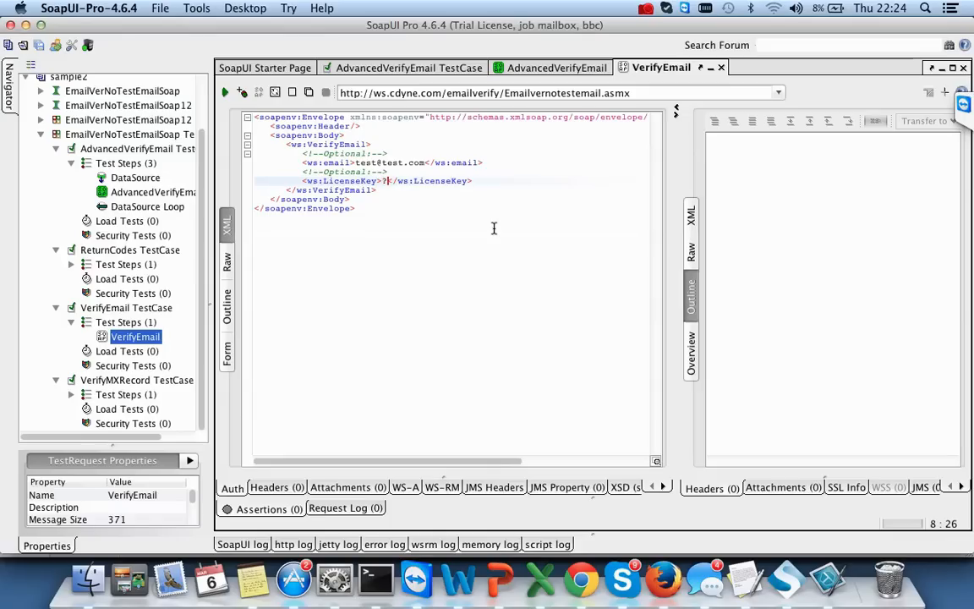
{"action": "key", "text": "BackSpace"}
{"action": "type", "text": "ABCD"}
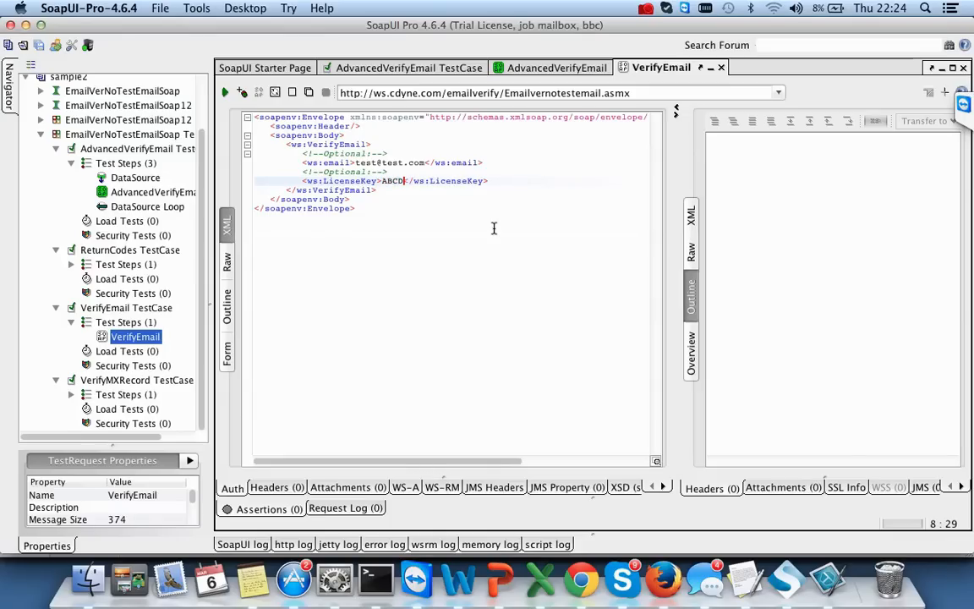
{"action": "left_click", "coordinate": [498, 180]}
- Enter ABCD as the data value in cell C4 of the mappings sheet
{"action": "key", "text": "super+Tab"}
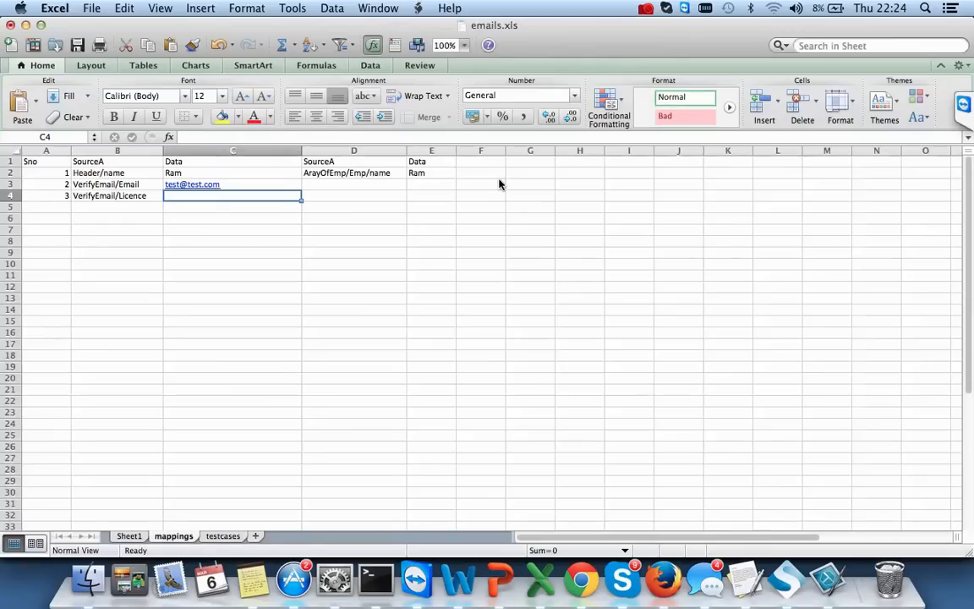
{"action": "double_click", "coordinate": [227, 196]}
{"action": "type", "text": "ABCD"}
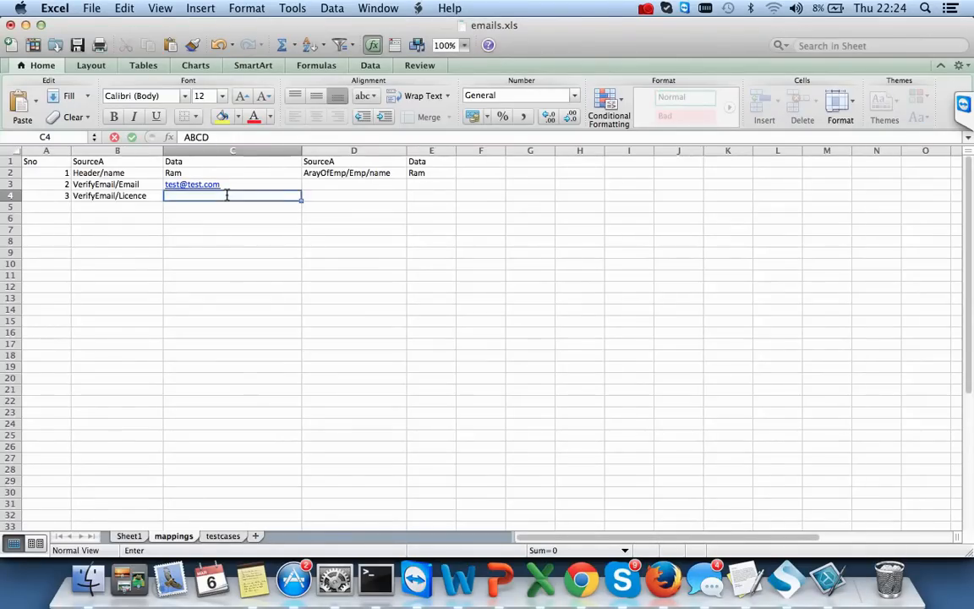
{"action": "key", "text": "Tab"}
{"action": "key", "text": "Up"}
{"action": "key", "text": "Up"}
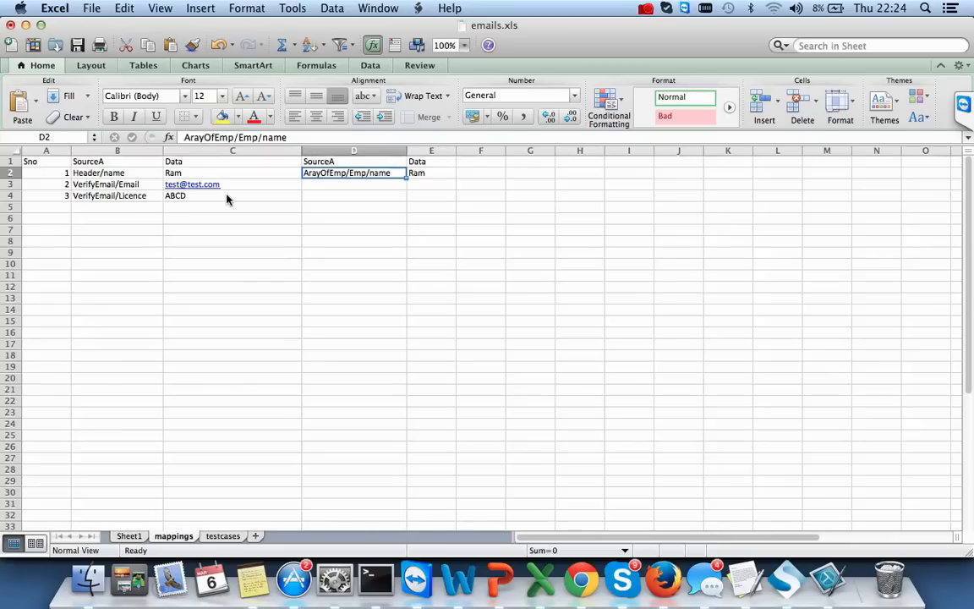
- Clear the ArayOfEmp/Emp/name path from cell D2
{"action": "key", "text": "Down"}
{"action": "key", "text": "Up"}
{"action": "key", "text": "BackSpace"}
{"action": "key", "text": "Tab"}
- Run the VerifyEmail request and view its response as XML
{"action": "key", "text": "super+Tab"}
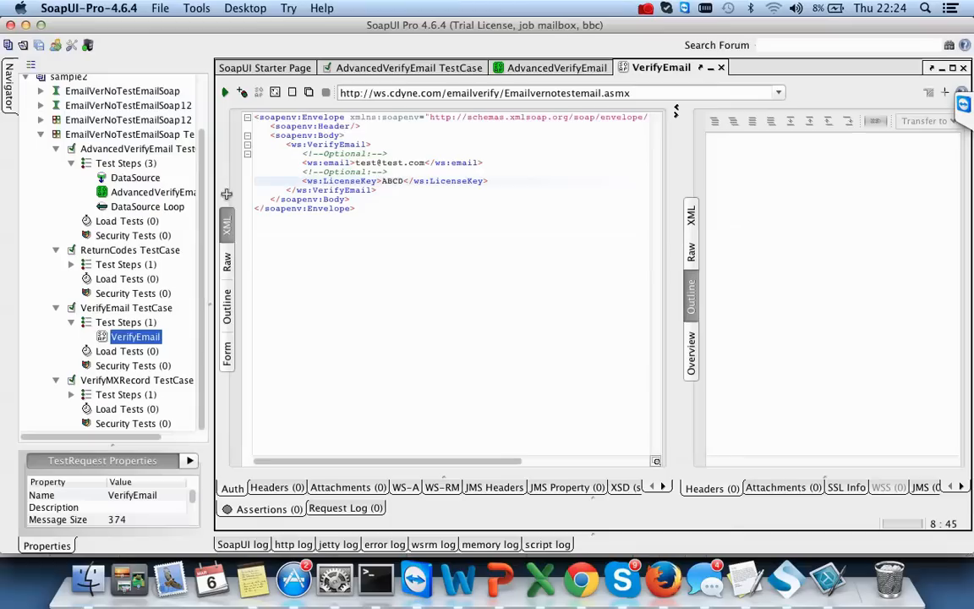
{"action": "key", "text": "Down"}
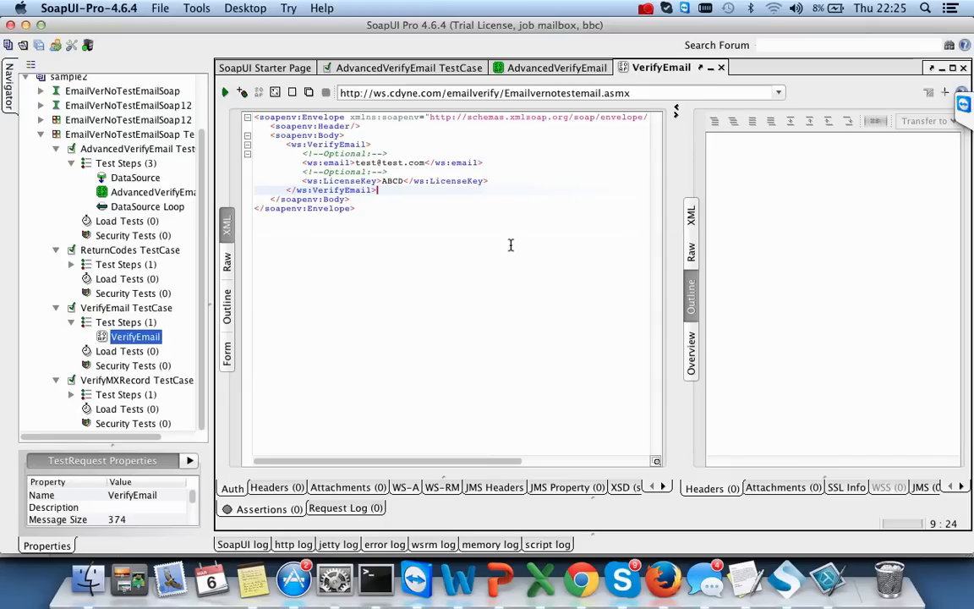
{"action": "left_click", "coordinate": [225, 92]}
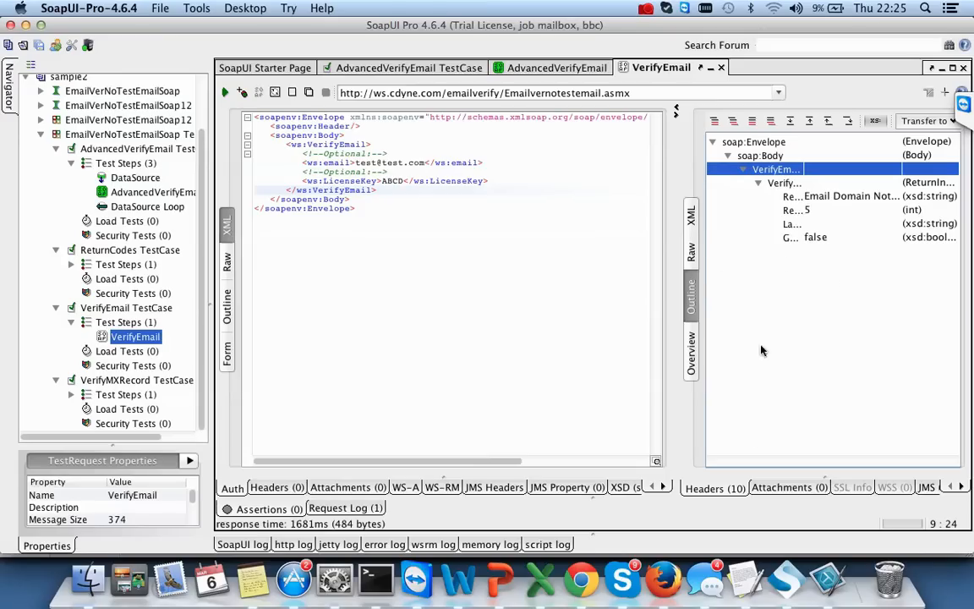
{"action": "left_click", "coordinate": [693, 216]}
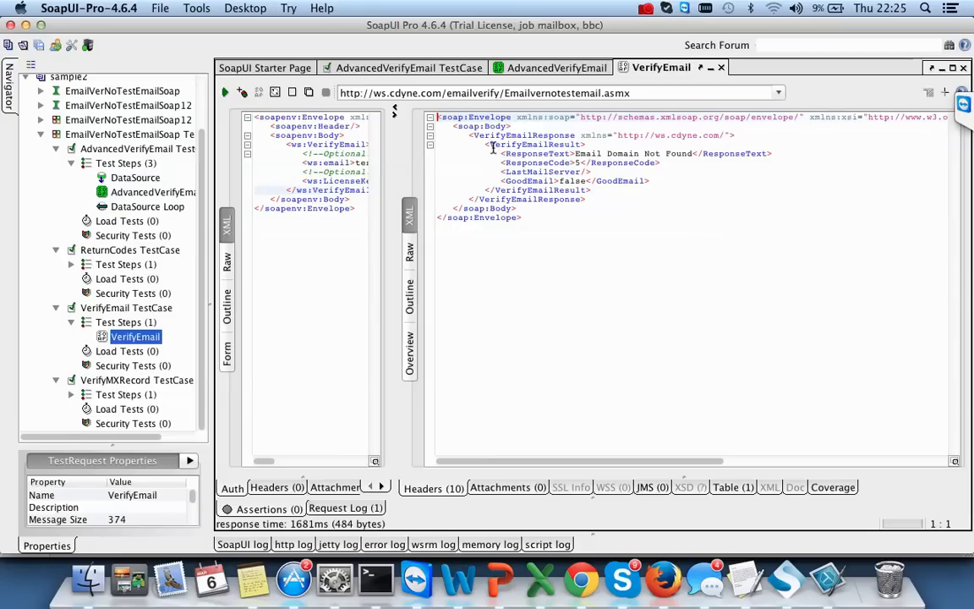
- Start cell E4's path as VerifyEmailResponse/VerifyEmailResult using tag names copied from the response
{"action": "left_click", "coordinate": [476, 136]}
{"action": "left_click_drag", "start_coordinate": [476, 136], "coordinate": [578, 136]}
{"action": "key", "text": "super+c"}
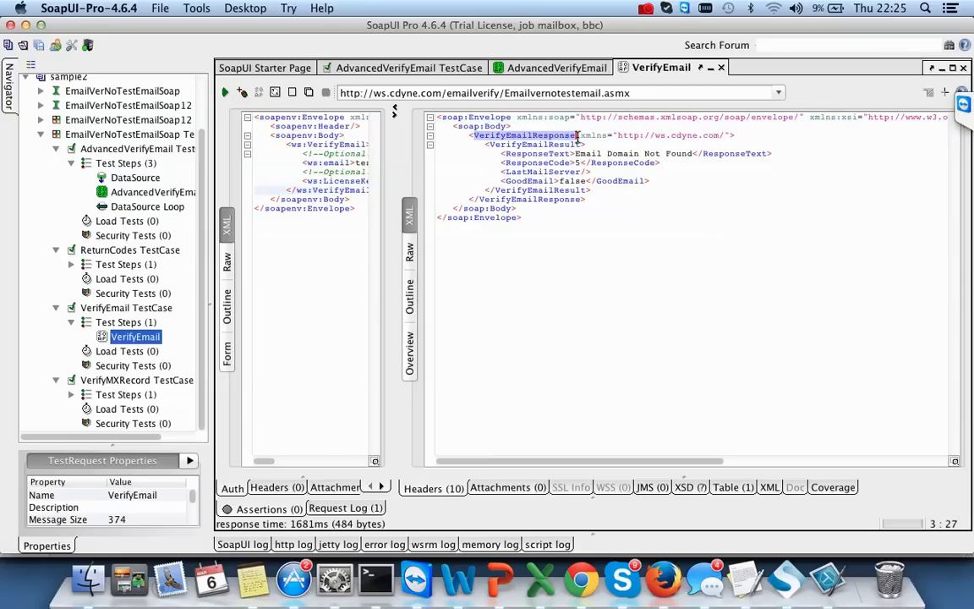
{"action": "key", "text": "super+Tab"}
{"action": "left_click", "coordinate": [429, 197]}
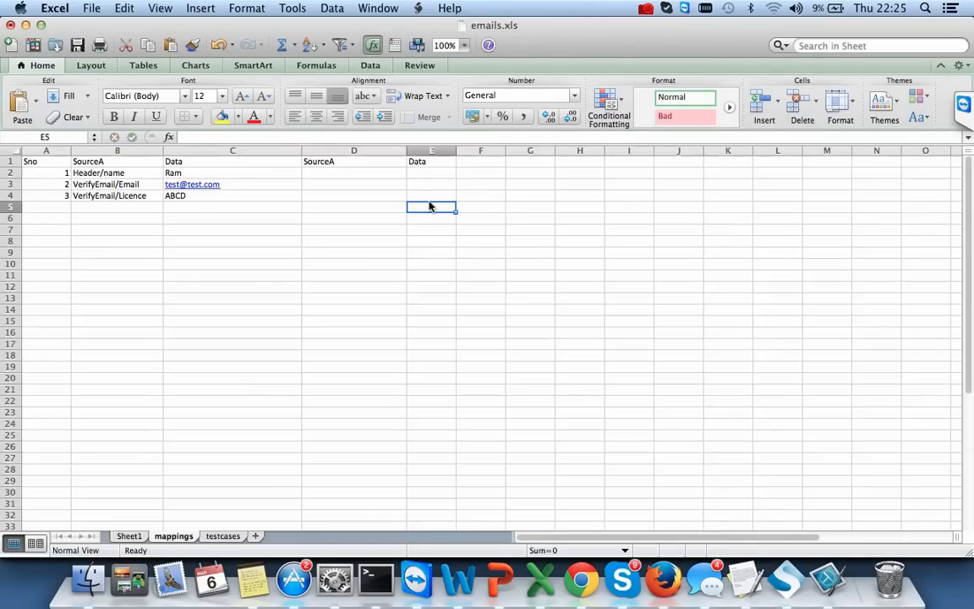
{"action": "double_click", "coordinate": [421, 195]}
{"action": "key", "text": "super+v"}
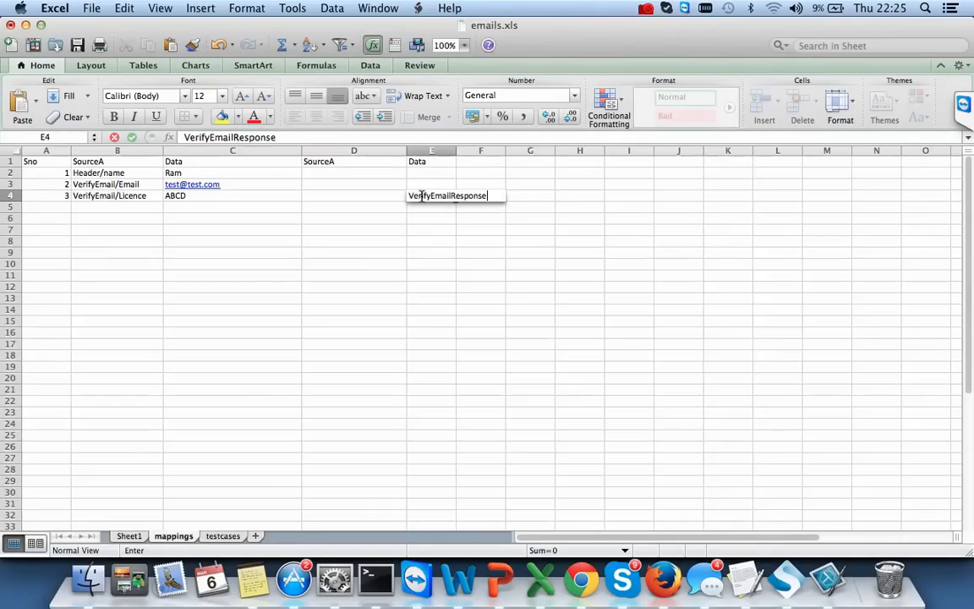
{"action": "key", "text": "super+Tab"}
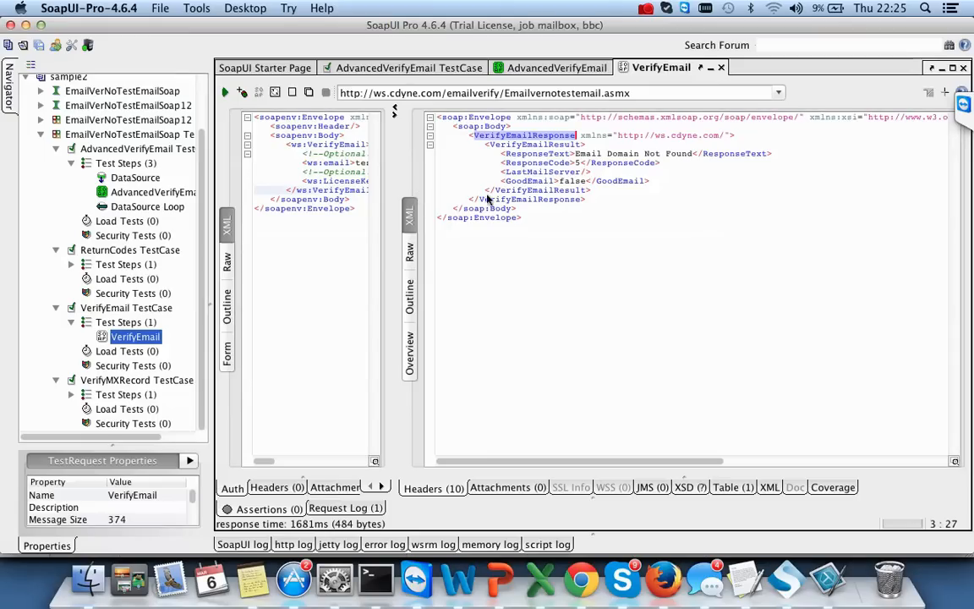
{"action": "double_click", "coordinate": [532, 145]}
{"action": "key", "text": "super+c"}
{"action": "key", "text": "super+Tab"}
{"action": "type", "text": "/"}
{"action": "key", "text": "super+v"}
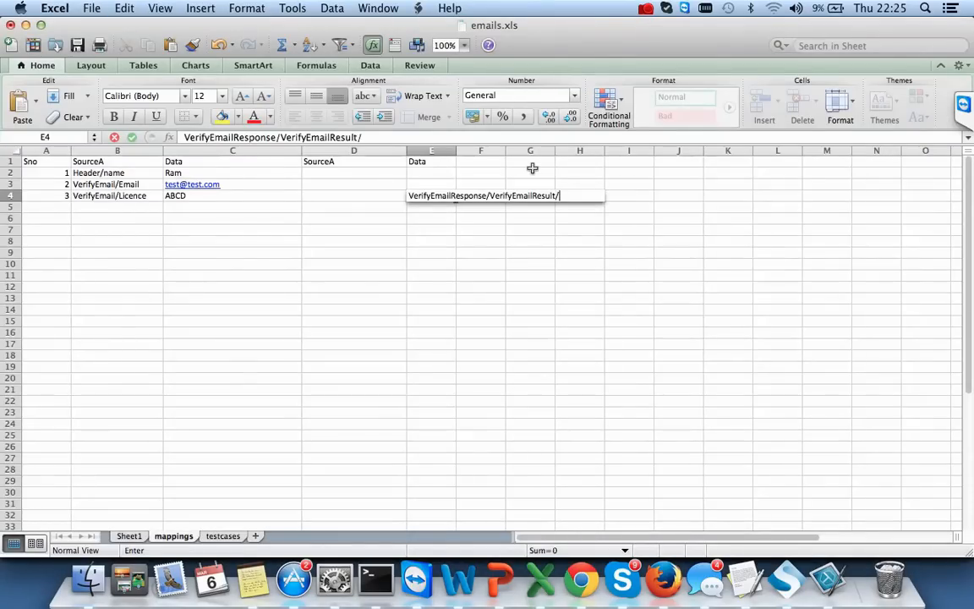
- Append ResponseText to the E4 path and widen column E to fit it
{"action": "key", "text": "super+Tab"}
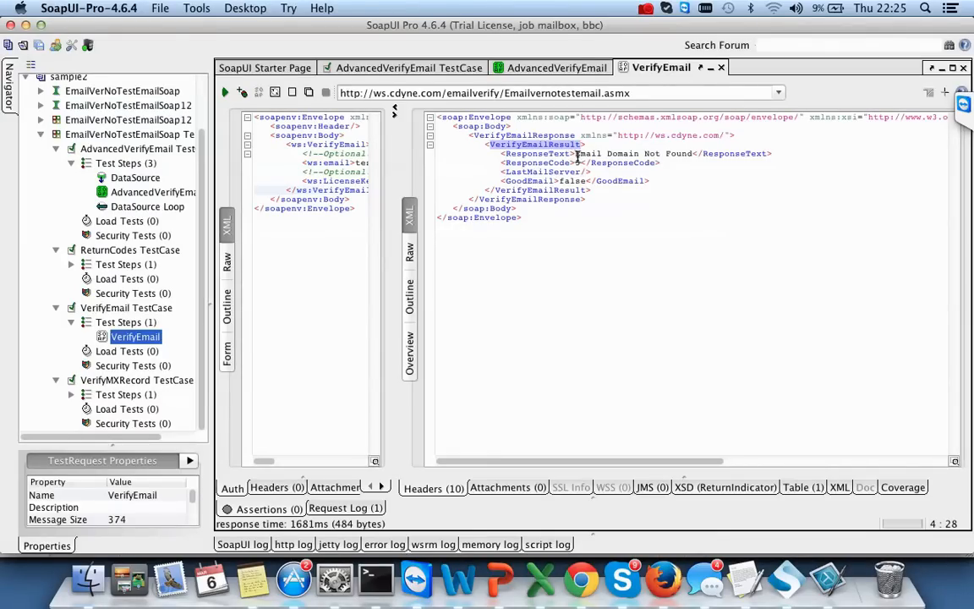
{"action": "left_click", "coordinate": [538, 154]}
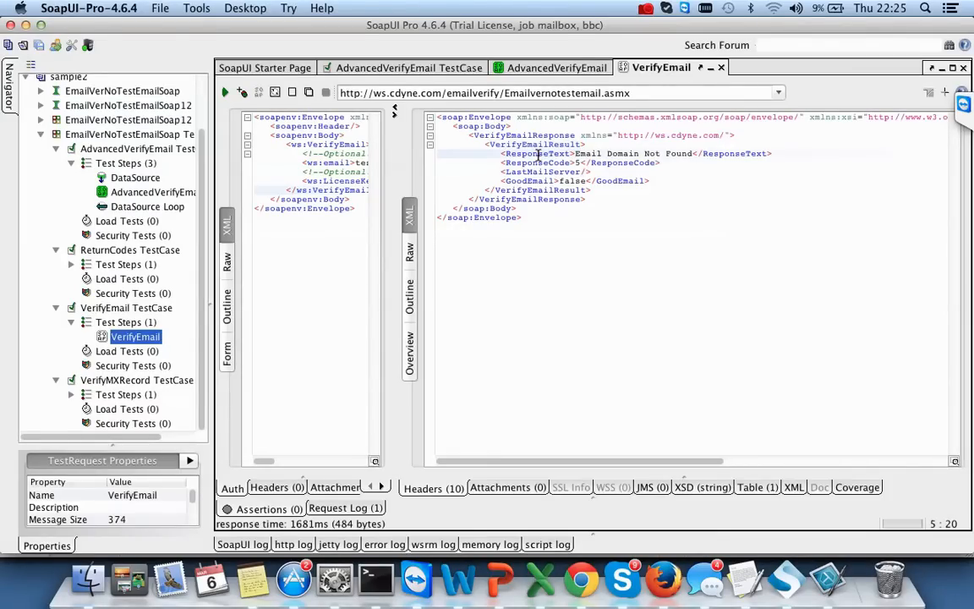
{"action": "double_click", "coordinate": [538, 154]}
{"action": "key", "text": "super+c"}
{"action": "key", "text": "super+Tab"}
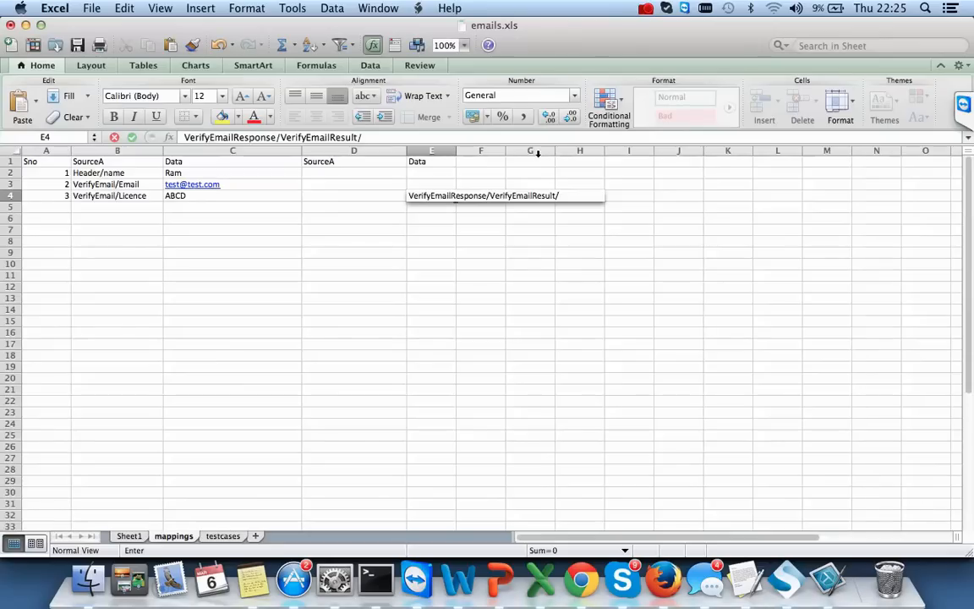
{"action": "key", "text": "super+v"}
{"action": "left_click", "coordinate": [474, 273]}
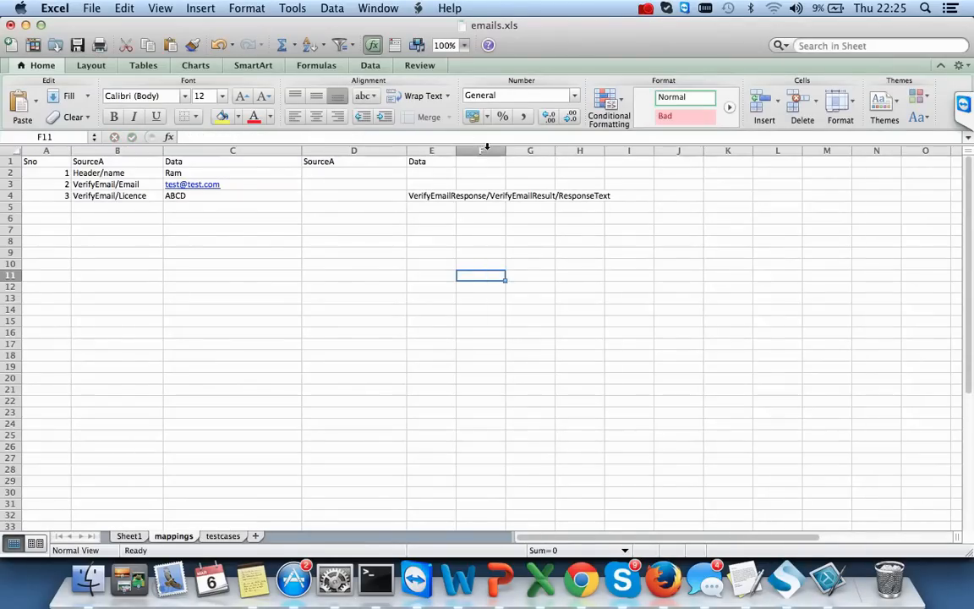
{"action": "left_click_drag", "start_coordinate": [456, 151], "coordinate": [628, 165]}
- Copy the ResponseText path from E4 into cell E5
{"action": "key", "text": "super+Tab"}
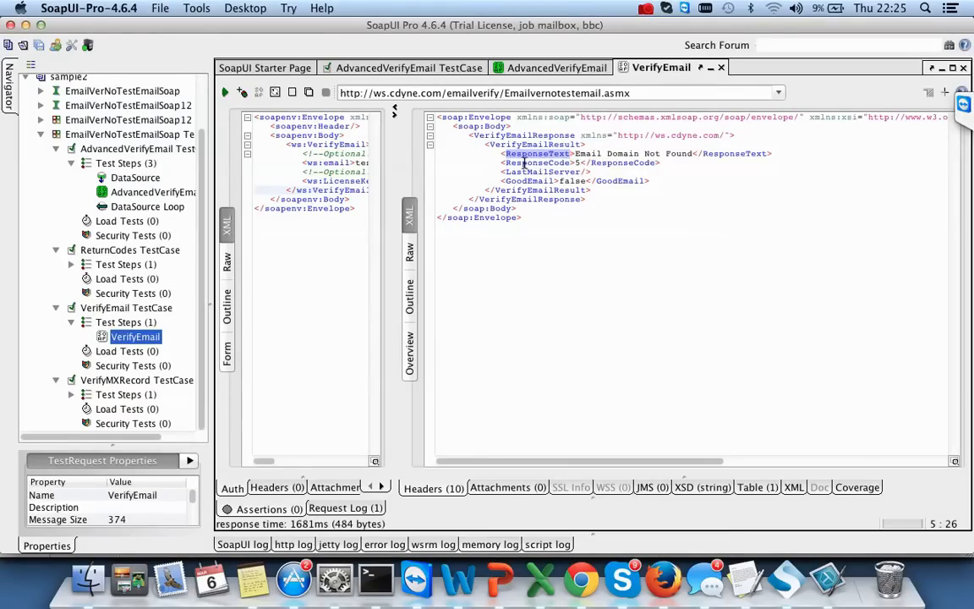
{"action": "key", "text": "super+Tab"}
{"action": "left_click", "coordinate": [436, 197]}
{"action": "key", "text": "super+c"}
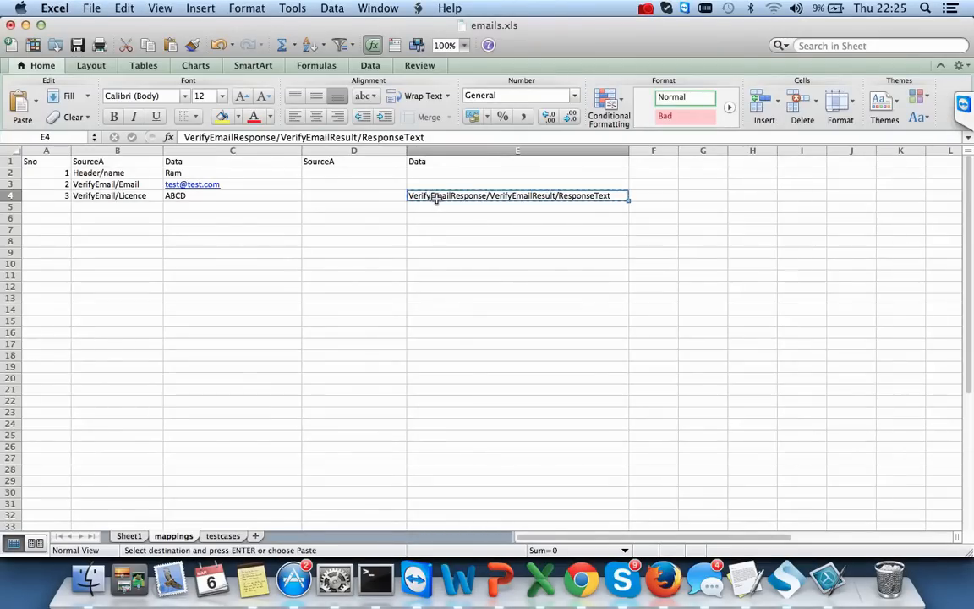
{"action": "left_click", "coordinate": [432, 206]}
{"action": "key", "text": "super+v"}
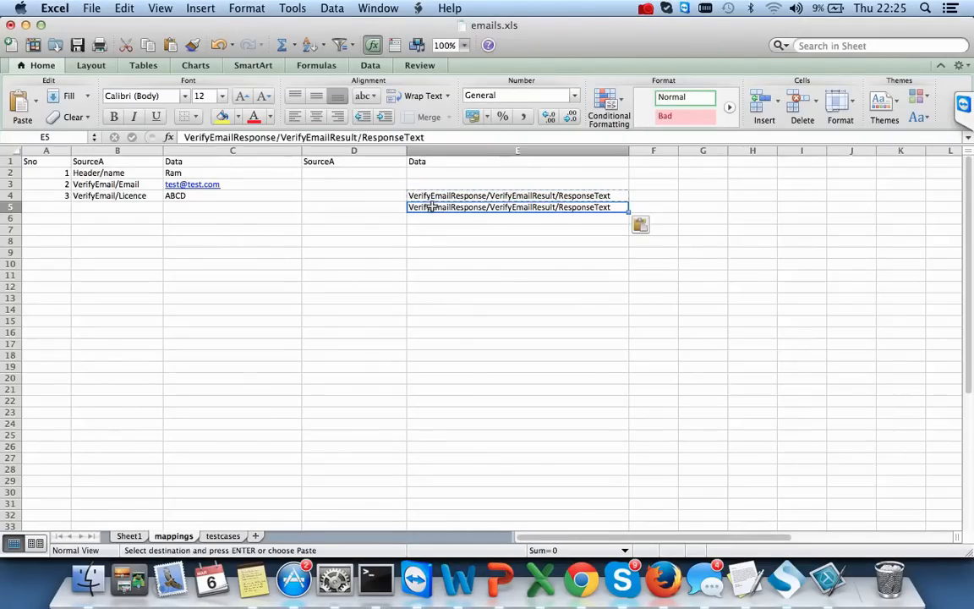
- Change E5's ending from ResponseText to ResponseCode and look up the LastMailServer tag
{"action": "key", "text": "super+Tab"}
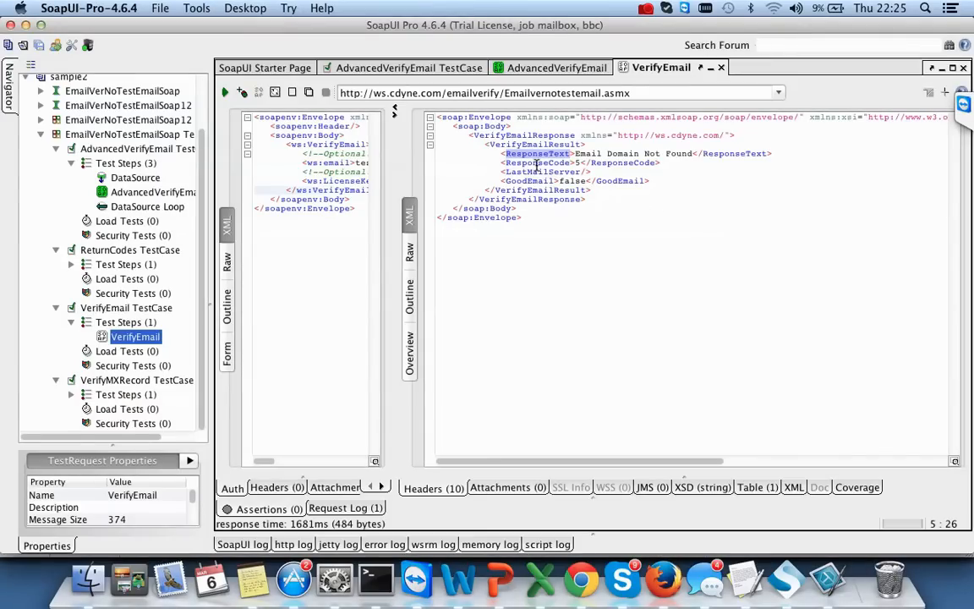
{"action": "key", "text": "super+Tab"}
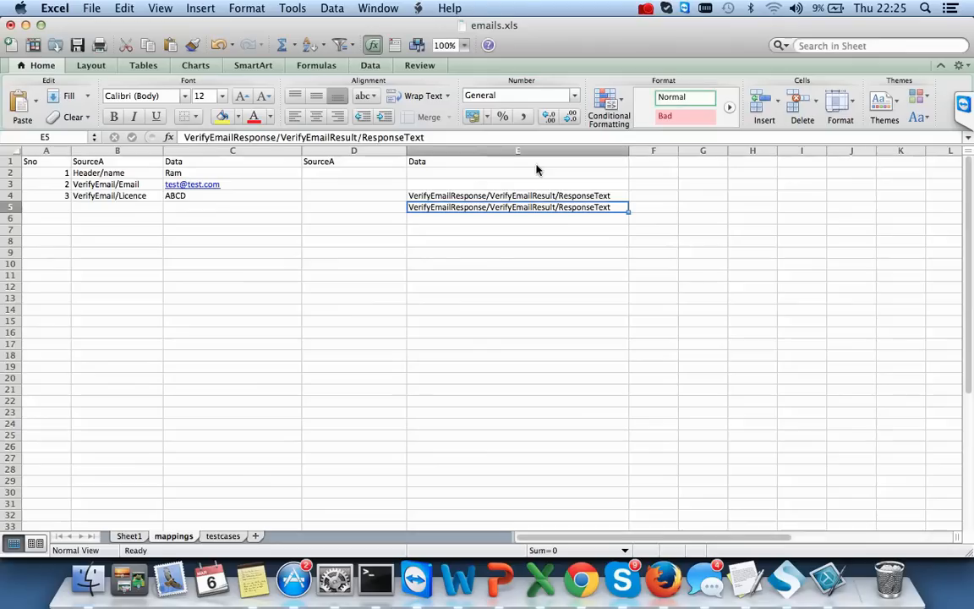
{"action": "double_click", "coordinate": [572, 208]}
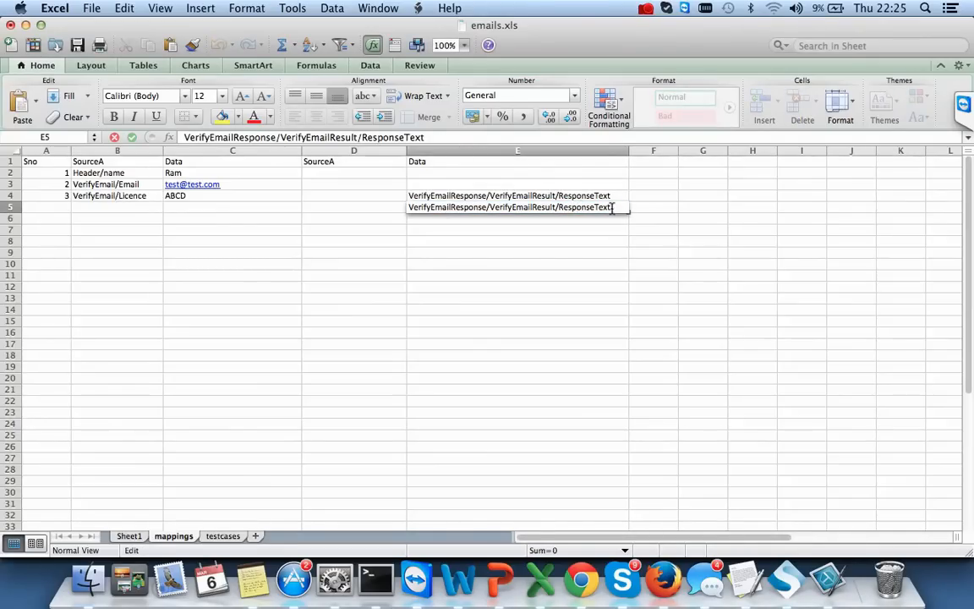
{"action": "left_click_drag", "start_coordinate": [612, 207], "coordinate": [565, 211]}
{"action": "key", "text": "BackSpace"}
{"action": "type", "text": "ResponseCode"}
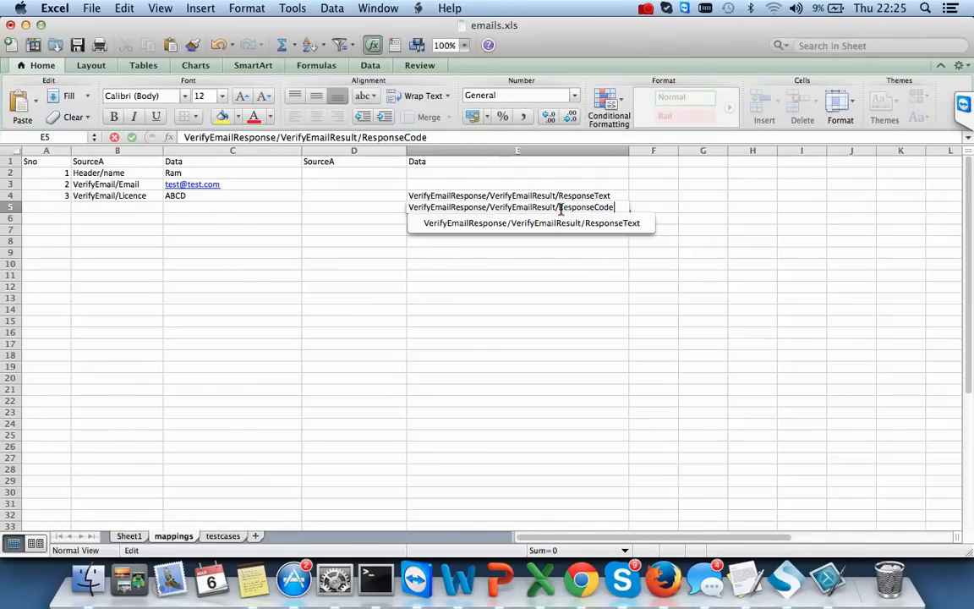
{"action": "key", "text": "super+Tab"}
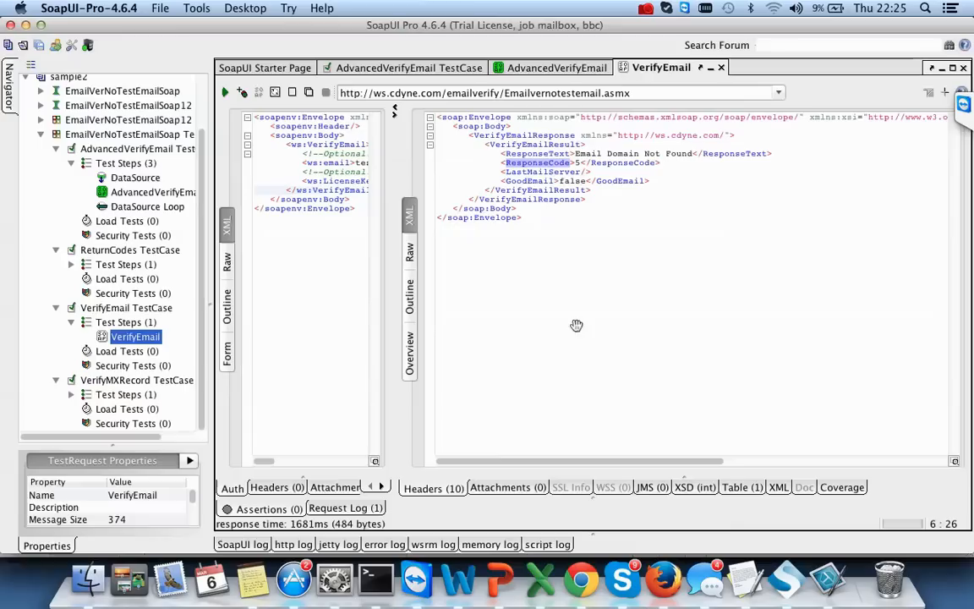
{"action": "double_click", "coordinate": [531, 180]}
{"action": "double_click", "coordinate": [538, 171]}
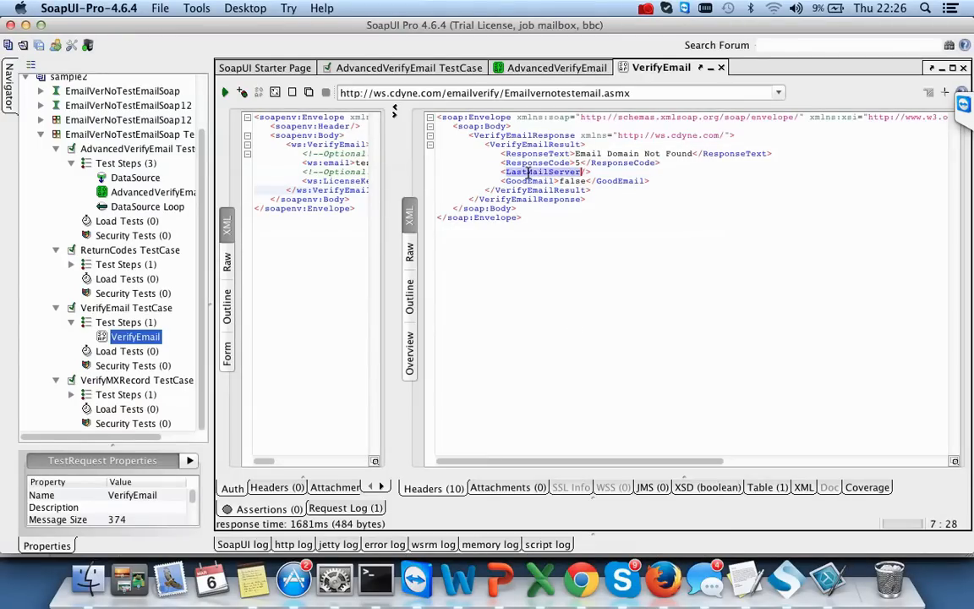
{"action": "key", "text": "super+Tab"}
{"action": "left_click", "coordinate": [448, 218]}
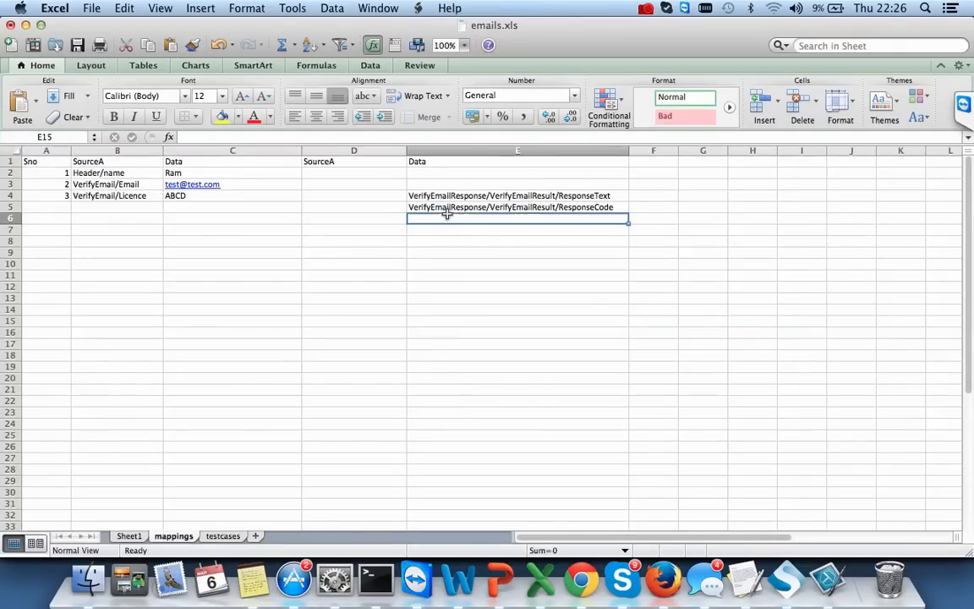
- Enter VerifyEmailResponse/VerifyEmailResult/LastMailServer in cell E6, reusing E5's path prefix
{"action": "type", "text": "LastMailServer"}
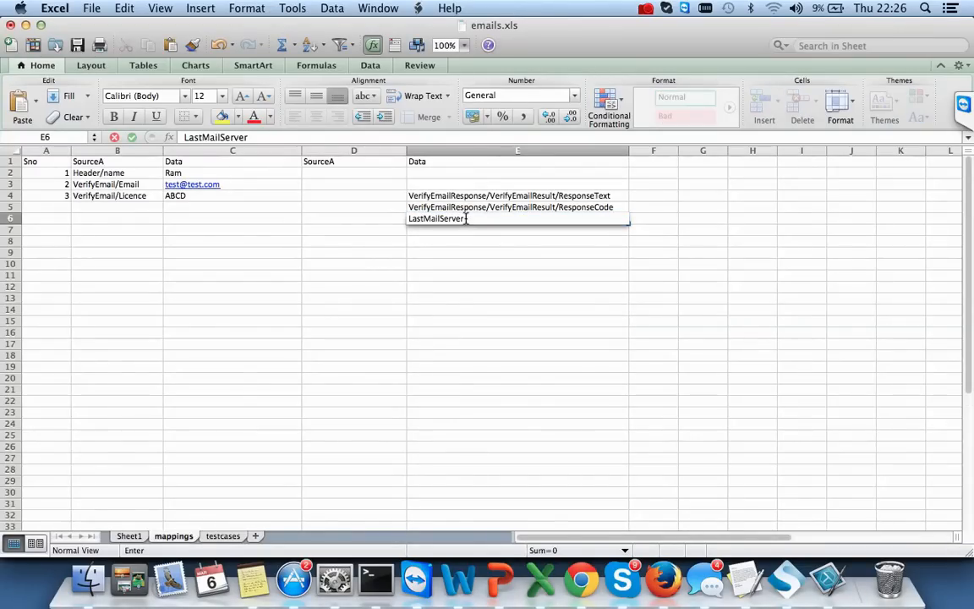
{"action": "double_click", "coordinate": [409, 207]}
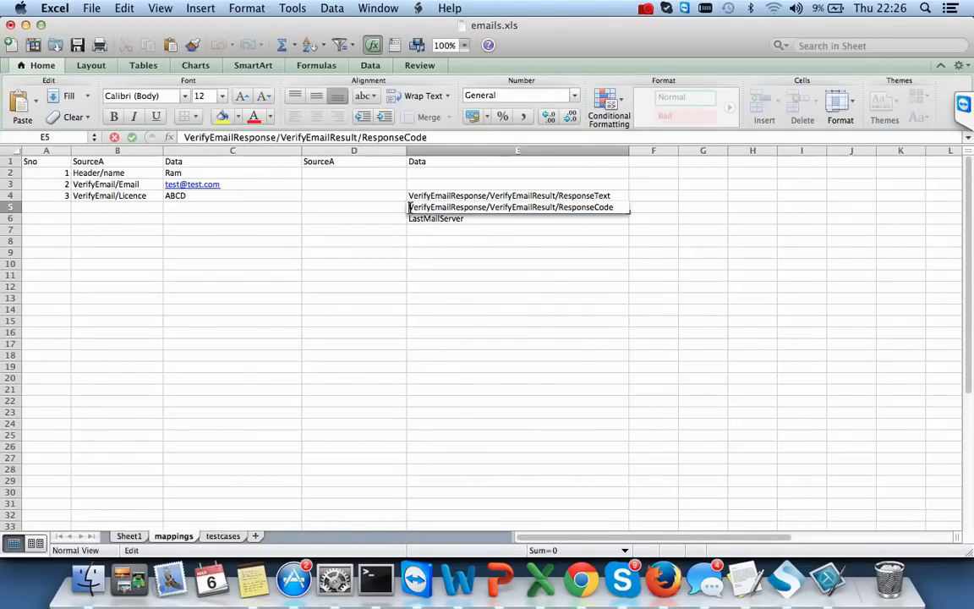
{"action": "left_click", "coordinate": [560, 207], "text": "shift"}
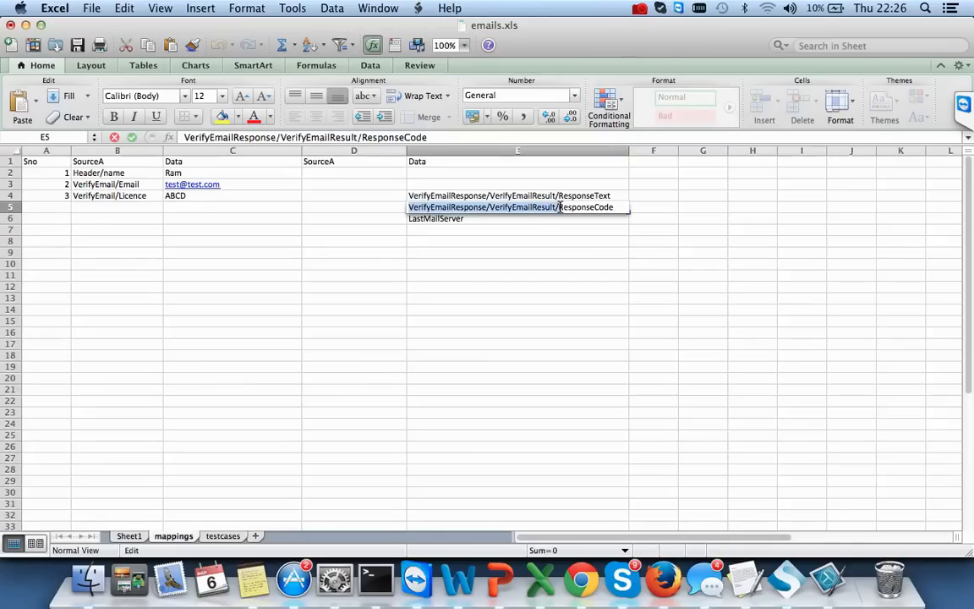
{"action": "key", "text": "super+x"}
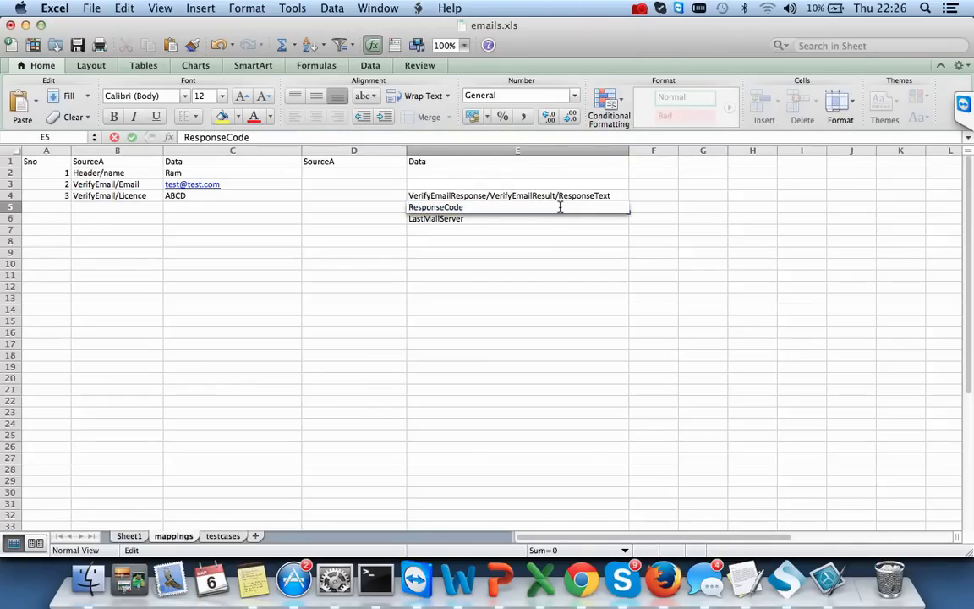
{"action": "key", "text": "super+z"}
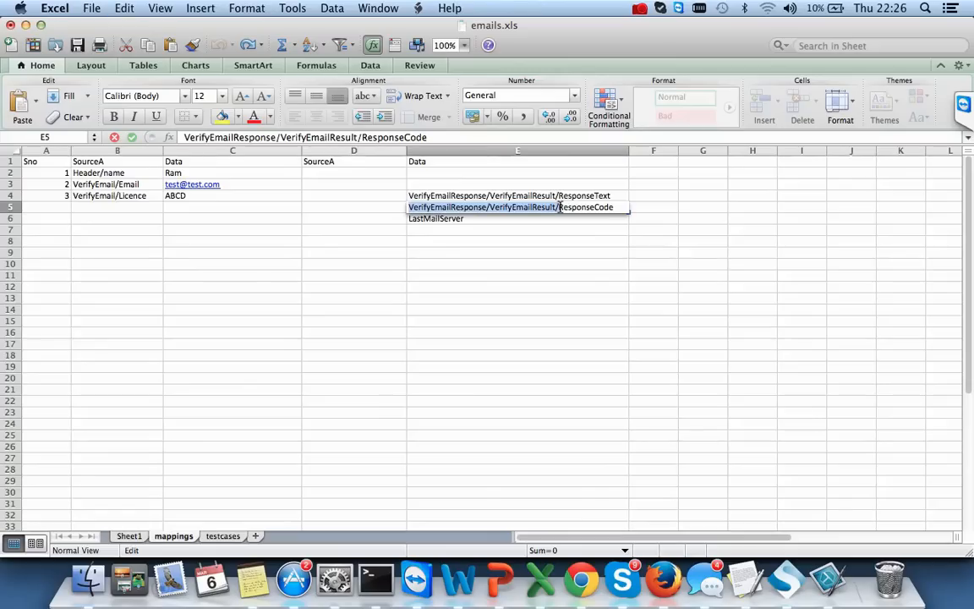
{"action": "left_click", "coordinate": [411, 219]}
{"action": "double_click", "coordinate": [409, 219]}
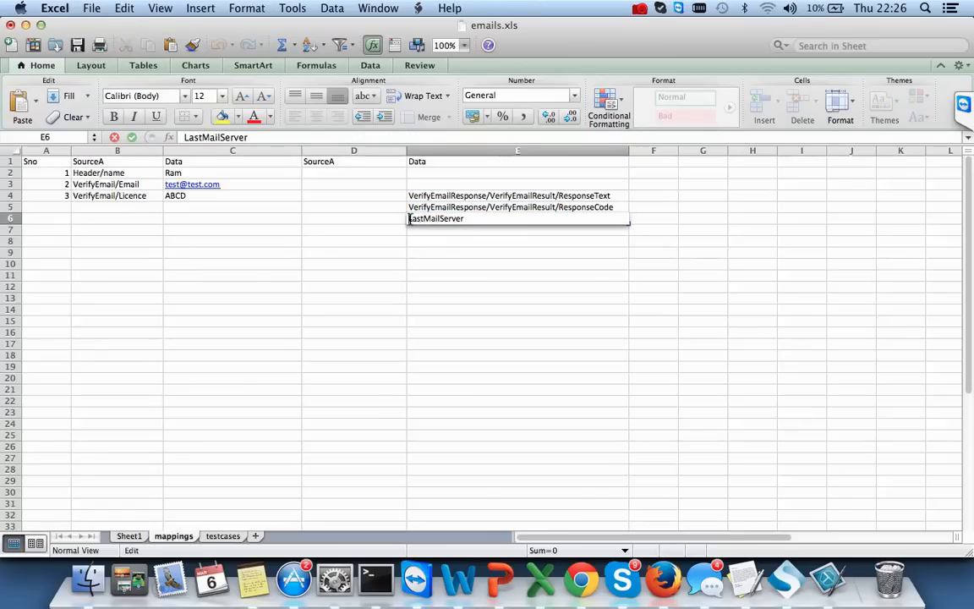
{"action": "key", "text": "super+v"}
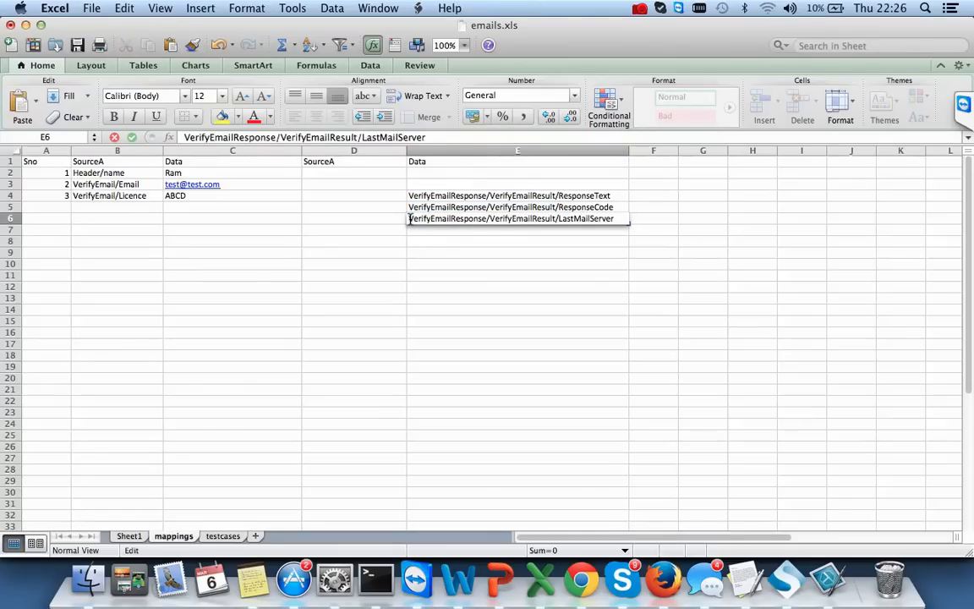
{"action": "left_click", "coordinate": [489, 365]}
- Enter VerifyEmailResponse/VerifyEmailResult/GoodEmail in cell E7 and select the four paths E4:E7
{"action": "key", "text": "super+Tab"}
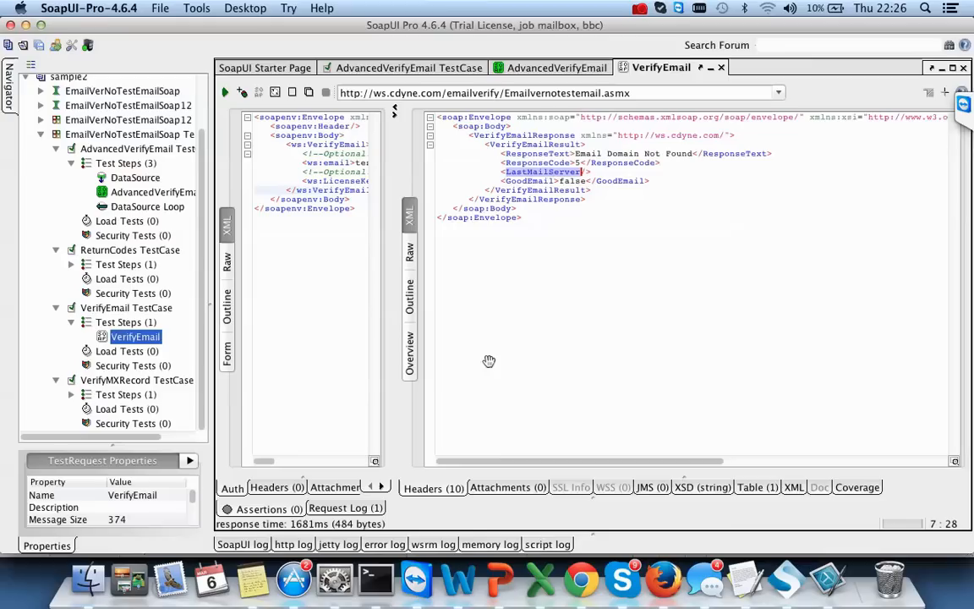
{"action": "double_click", "coordinate": [525, 180]}
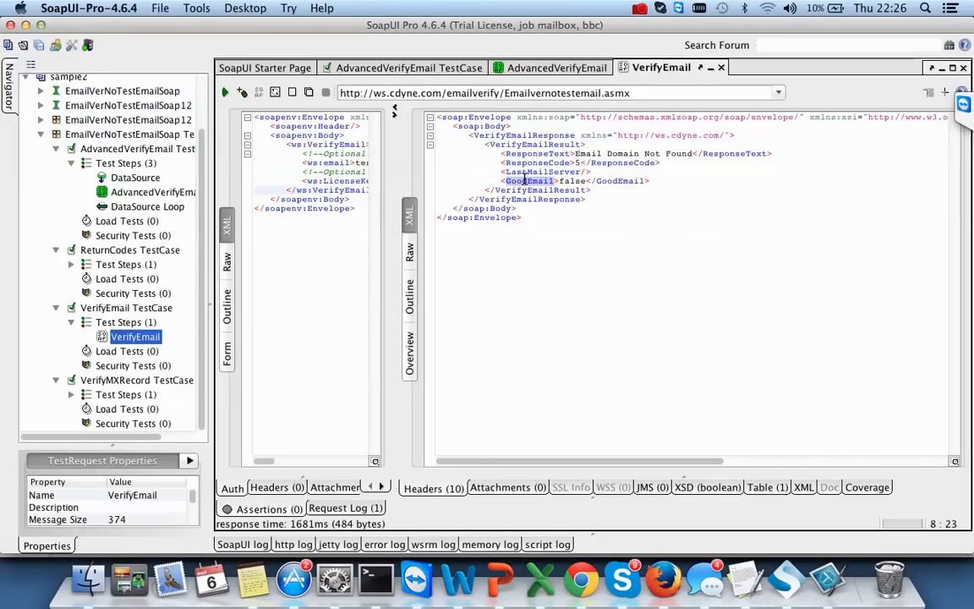
{"action": "key", "text": "super+Tab"}
{"action": "key", "text": "super+Tab"}
{"action": "key", "text": "super+Tab"}
{"action": "key", "text": "super+Tab"}
{"action": "key", "text": "super+Tab"}
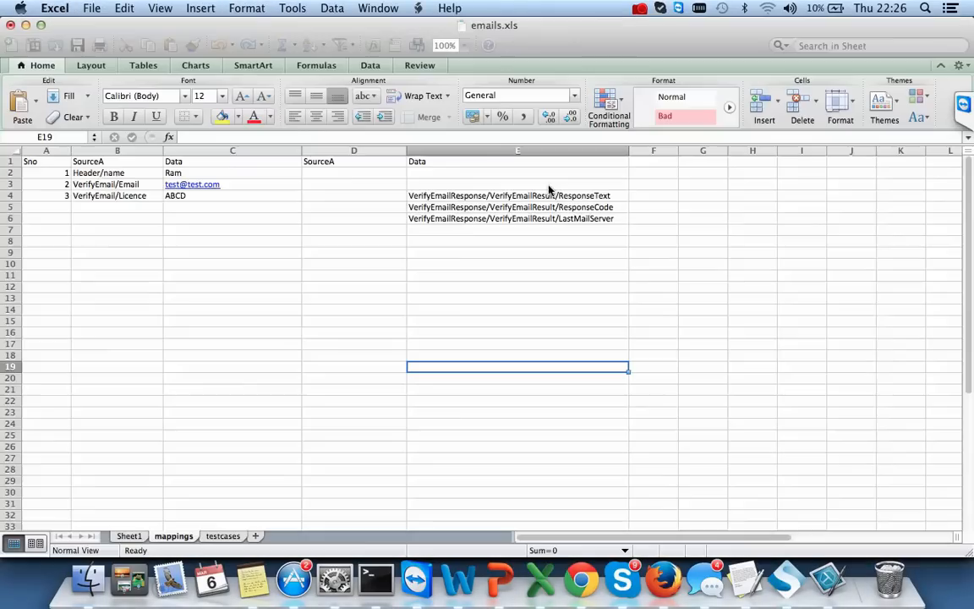
{"action": "left_click", "coordinate": [434, 229]}
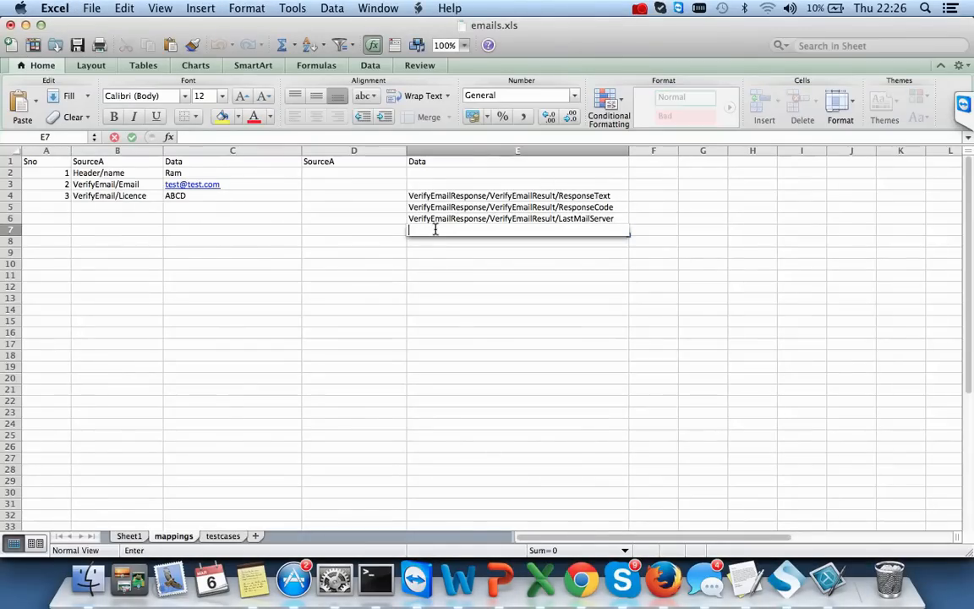
{"action": "type", "text": "GoodEmail"}
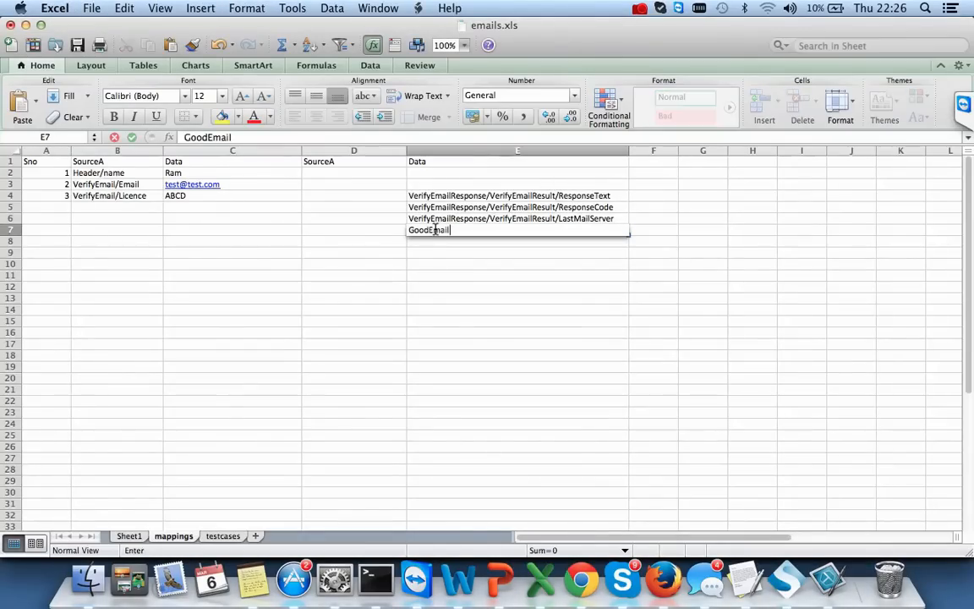
{"action": "double_click", "coordinate": [408, 217]}
{"action": "left_click_drag", "start_coordinate": [409, 219], "coordinate": [548, 220]}
{"action": "key", "text": "super+c"}
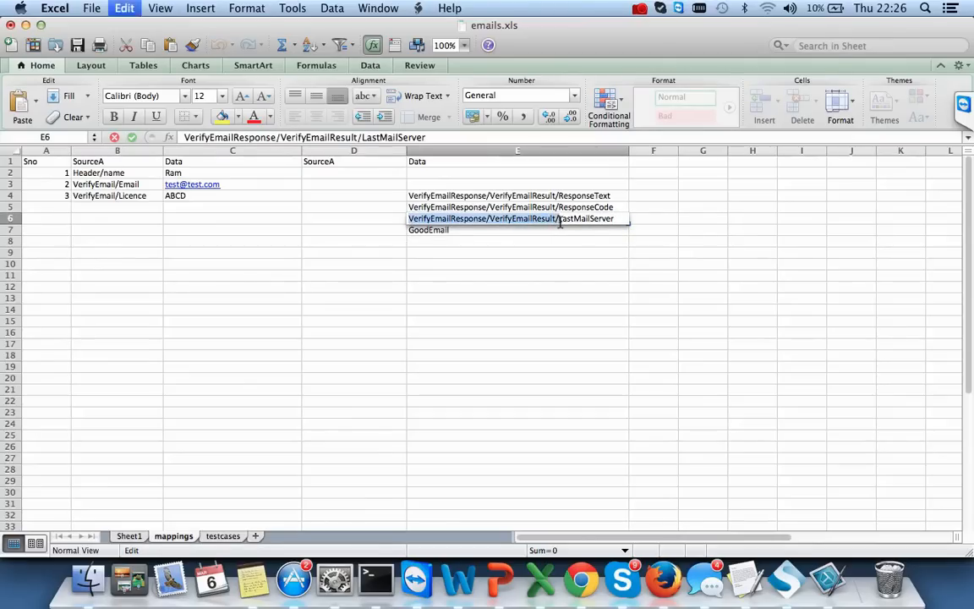
{"action": "left_click", "coordinate": [409, 230]}
{"action": "double_click", "coordinate": [409, 230]}
{"action": "key", "text": "super+v"}
{"action": "left_click", "coordinate": [505, 287]}
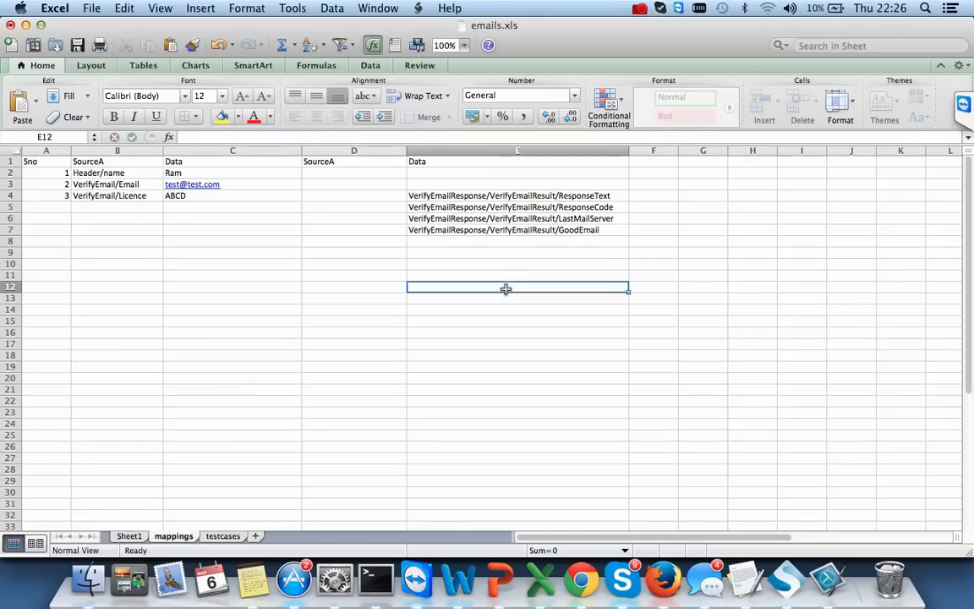
{"action": "left_click_drag", "start_coordinate": [497, 196], "coordinate": [470, 207]}
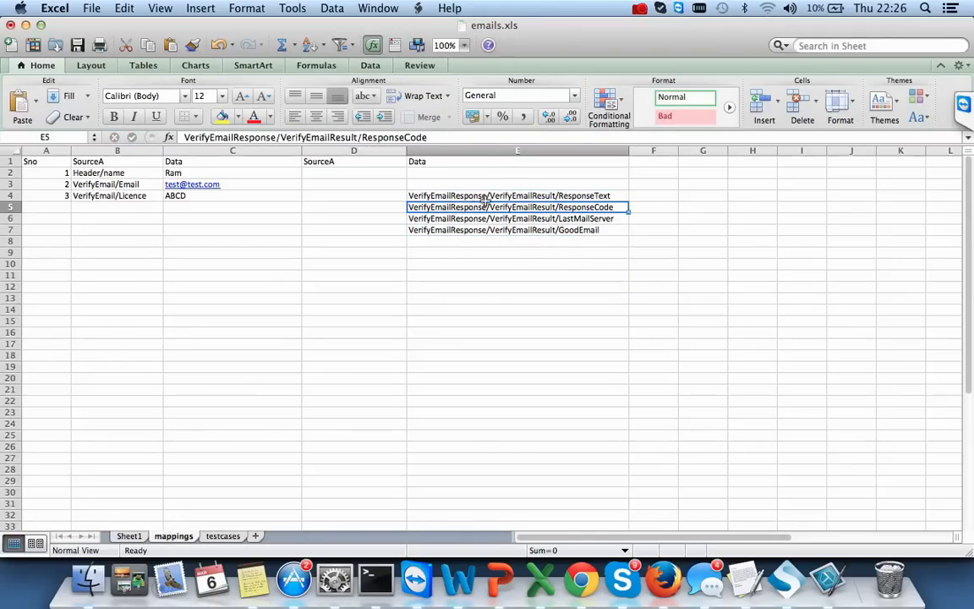
- Copy the four response paths from E4:E7 into D4:D7 and widen column D to fit them
{"action": "left_click", "coordinate": [453, 195]}
{"action": "left_click", "coordinate": [478, 230], "text": "shift"}
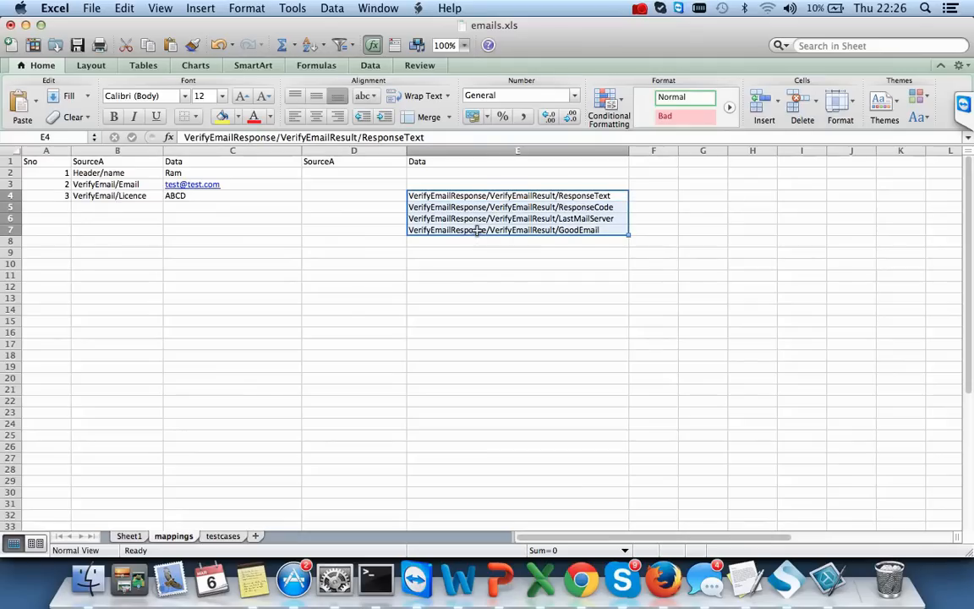
{"action": "key", "text": "super+c"}
{"action": "left_click", "coordinate": [370, 195]}
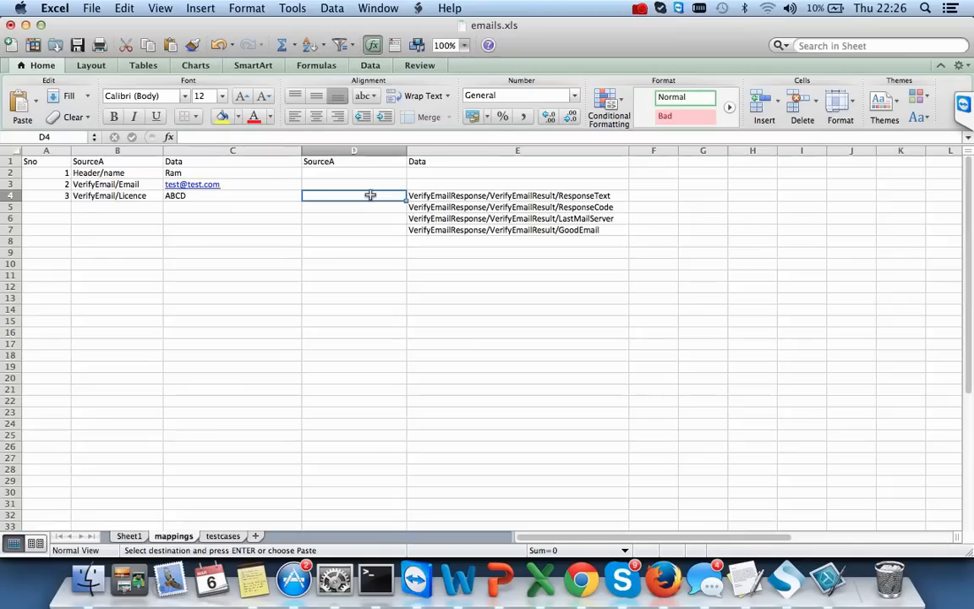
{"action": "key", "text": "super+v"}
{"action": "left_click", "coordinate": [406, 152]}
{"action": "left_click_drag", "start_coordinate": [407, 153], "coordinate": [512, 152]}
{"action": "left_click", "coordinate": [500, 265]}
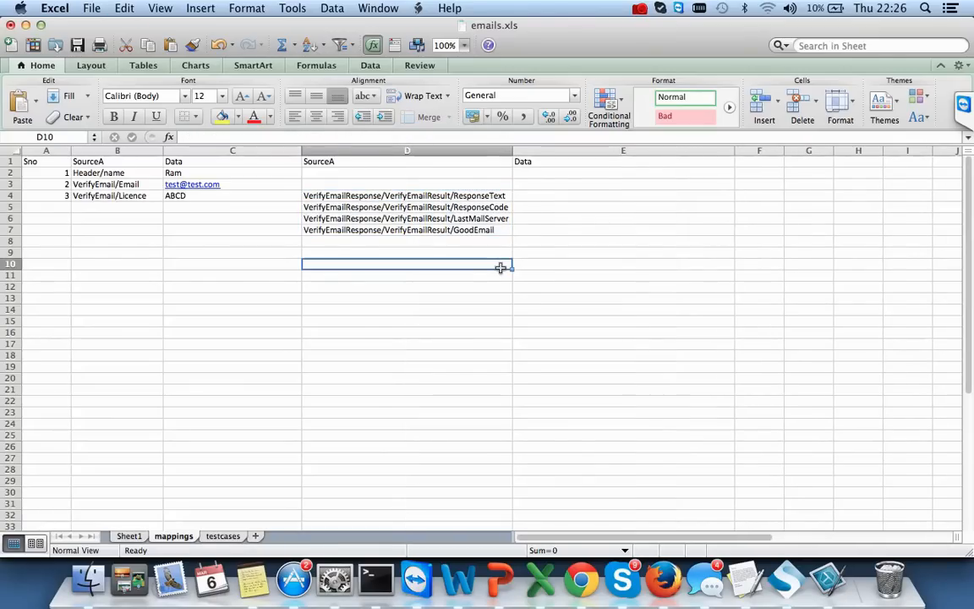
- Insert a blank cell at D4, shifting the response paths down to rows 5–8
{"action": "double_click", "coordinate": [341, 196]}
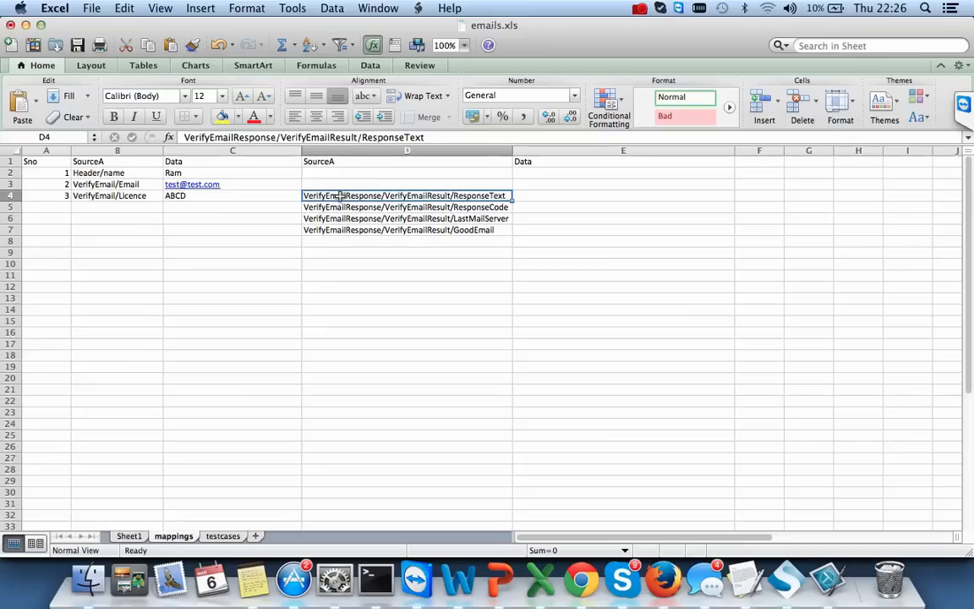
{"action": "left_click", "coordinate": [400, 261]}
{"action": "left_click", "coordinate": [364, 195]}
{"action": "double_click", "coordinate": [365, 195]}
{"action": "left_click", "coordinate": [434, 256]}
{"action": "left_click", "coordinate": [423, 196]}
{"action": "right_click", "coordinate": [423, 196]}
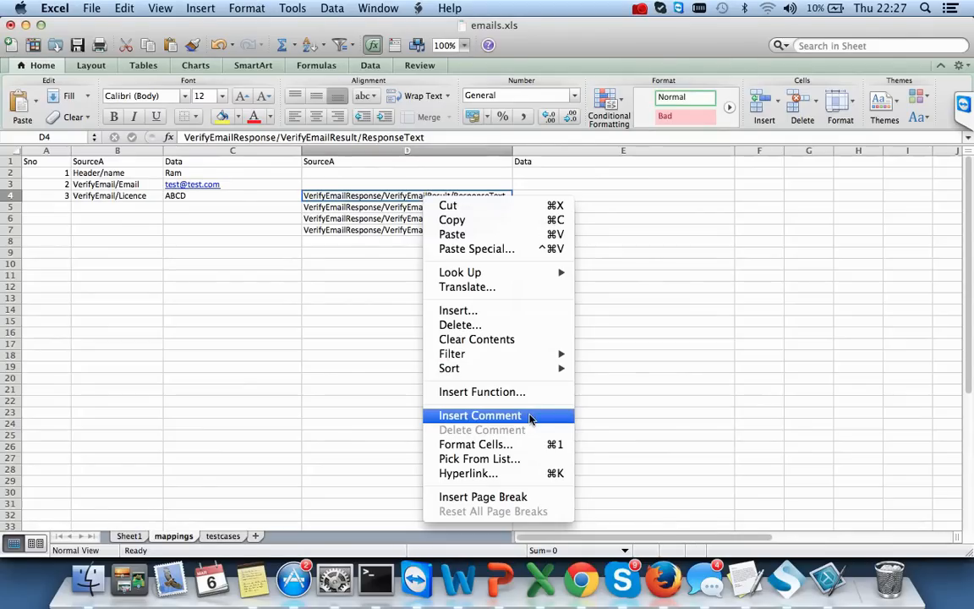
{"action": "left_click", "coordinate": [512, 312]}
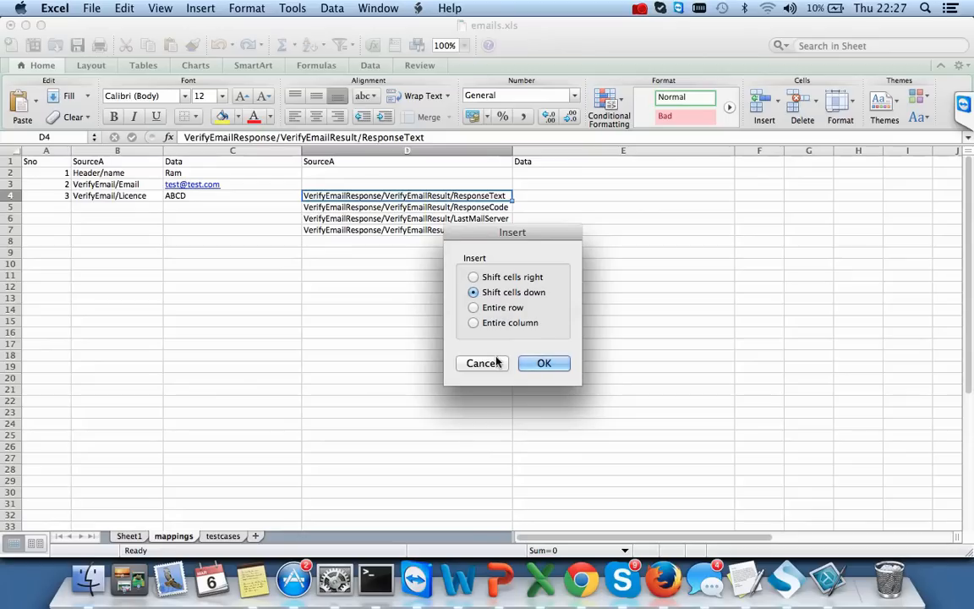
{"action": "left_click", "coordinate": [544, 362]}
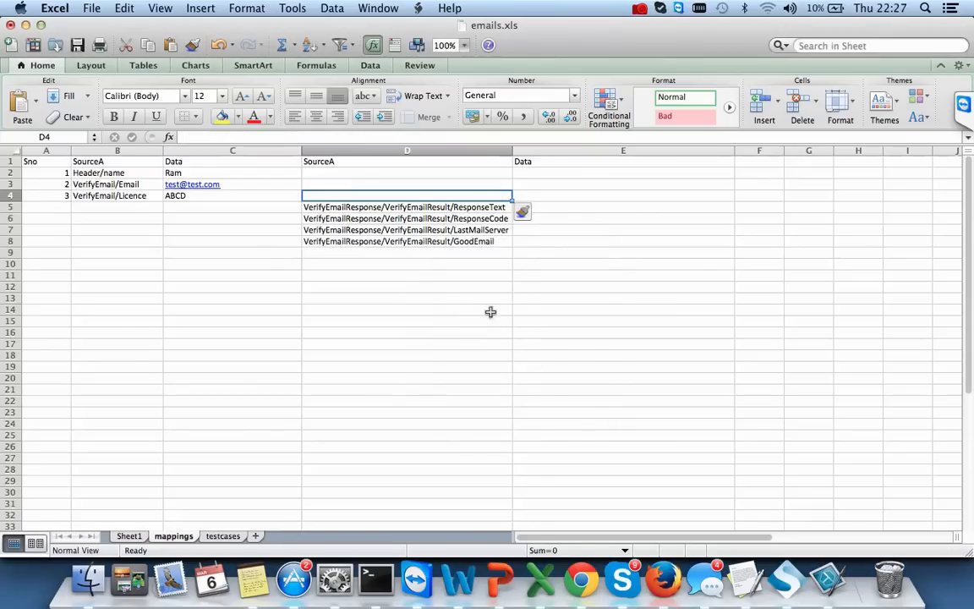
{"action": "left_click", "coordinate": [443, 306]}
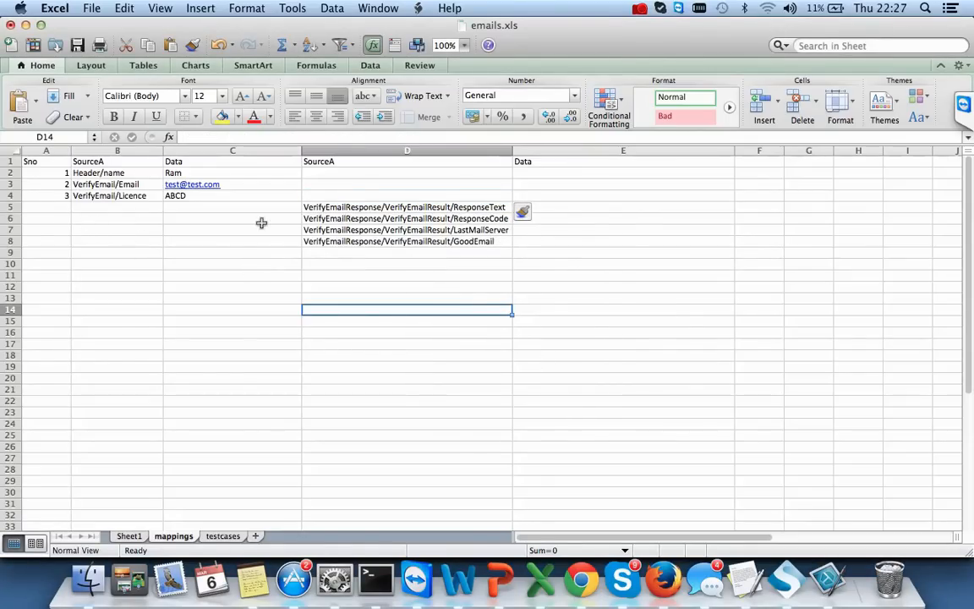
- Narrow column D and rename headers D1 to 'response' and B1 to 'request'
{"action": "left_click_drag", "start_coordinate": [513, 148], "coordinate": [498, 149]}
{"action": "left_click", "coordinate": [404, 161]}
{"action": "key", "text": "BackSpace"}
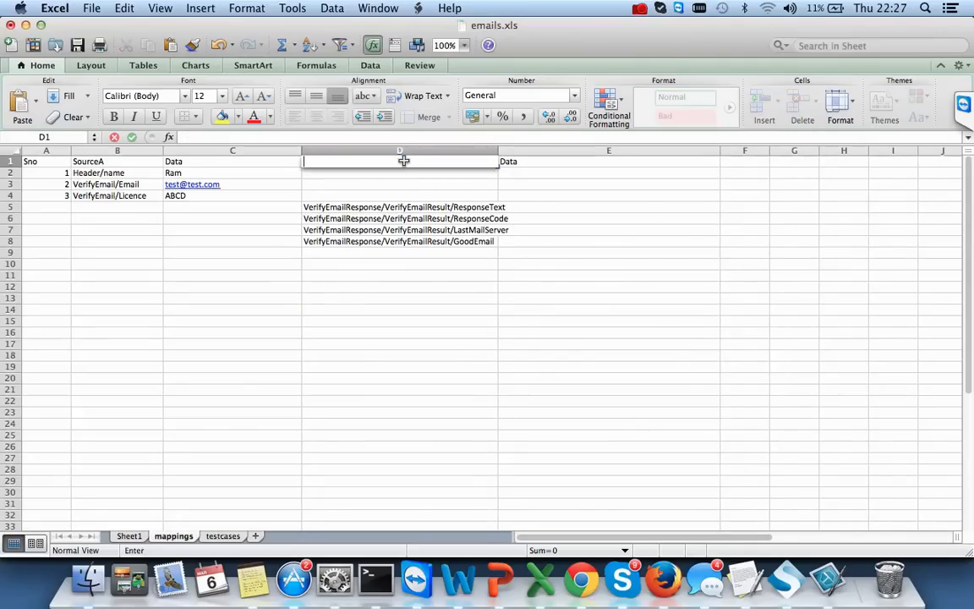
{"action": "type", "text": "response"}
{"action": "left_click", "coordinate": [118, 160]}
{"action": "key", "text": "BackSpace"}
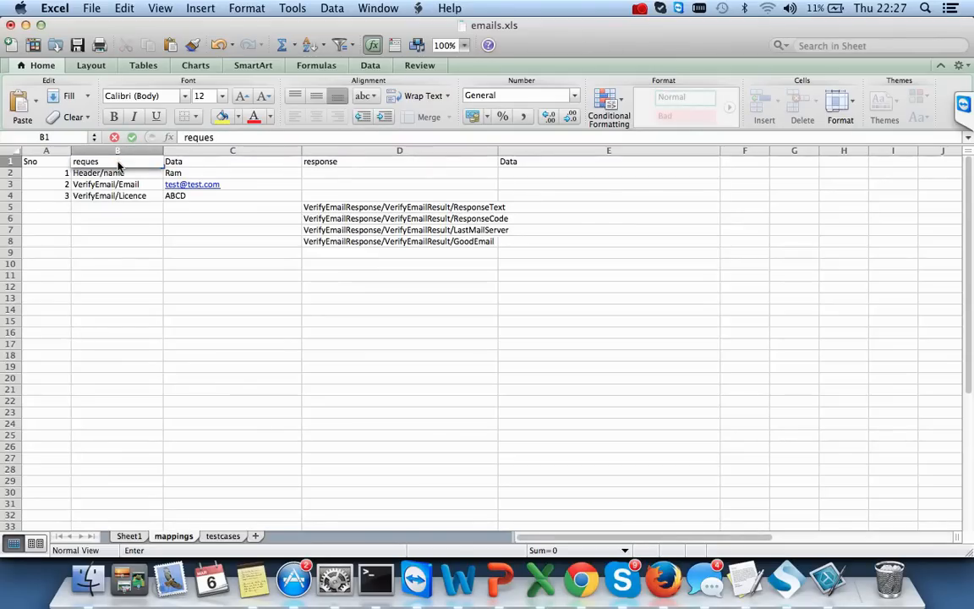
{"action": "type", "text": "request"}
{"action": "left_click", "coordinate": [193, 287]}
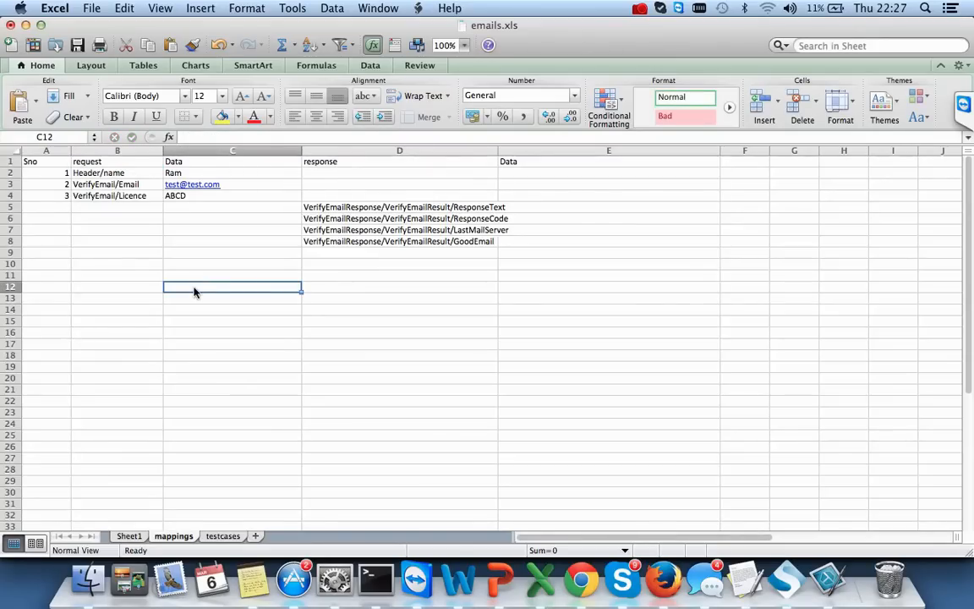
- Narrow column C and widen column D to 42.17 so the response paths fit
{"action": "left_click_drag", "start_coordinate": [302, 151], "coordinate": [231, 152]}
{"action": "left_click_drag", "start_coordinate": [427, 155], "coordinate": [483, 155]}
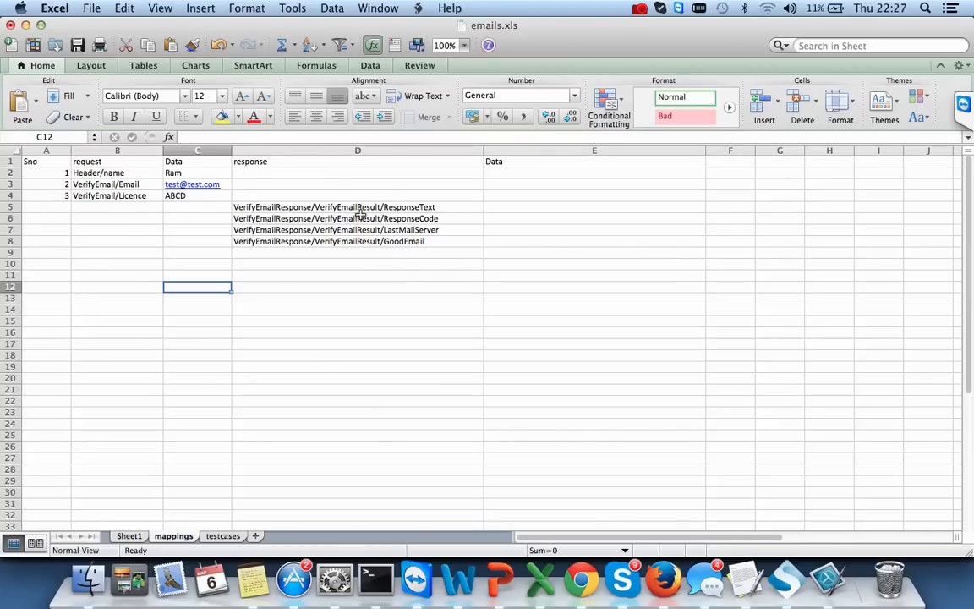
{"action": "left_click", "coordinate": [502, 206]}
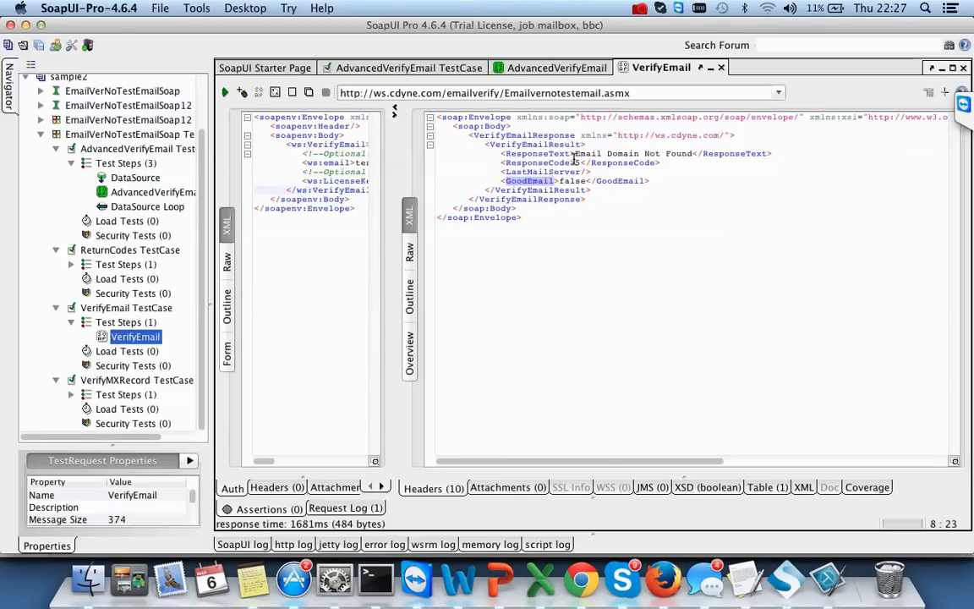
- Copy 'Email Domain Not Found' and 5 from the SoapUI response into E5 and E6
{"action": "left_click_drag", "start_coordinate": [575, 155], "coordinate": [693, 154]}
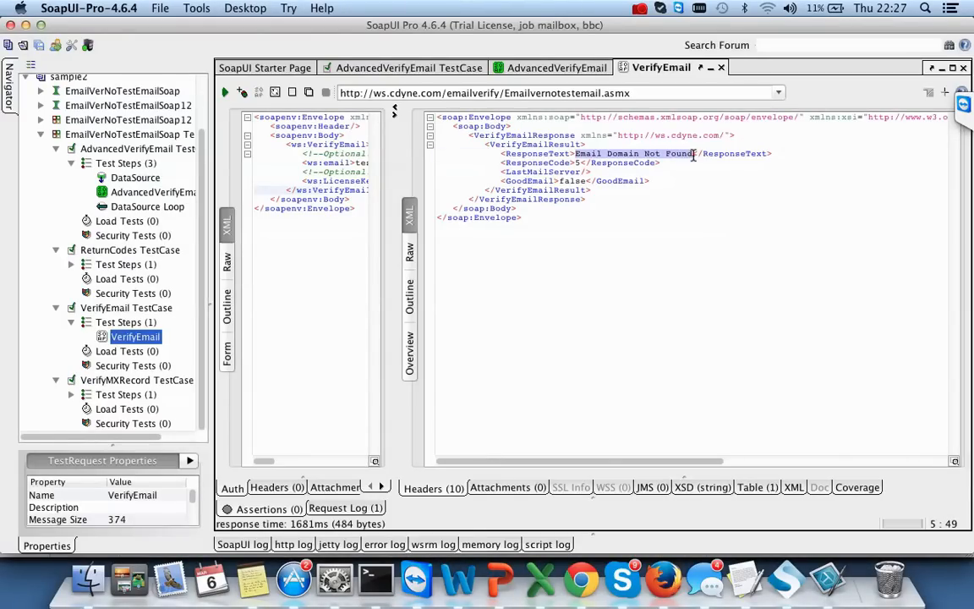
{"action": "key", "text": "super+Tab"}
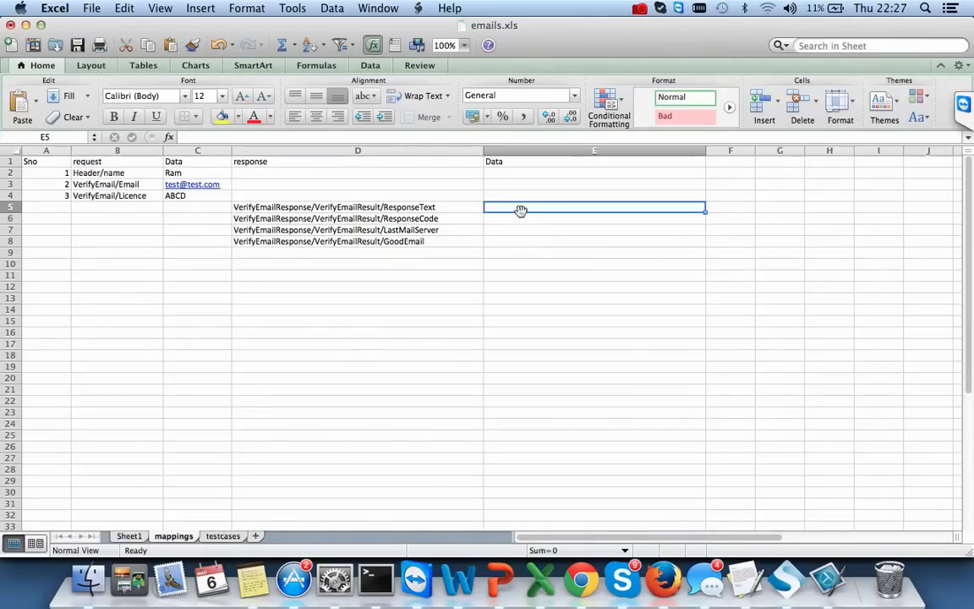
{"action": "double_click", "coordinate": [499, 210]}
{"action": "type", "text": "Email Domain Not Found"}
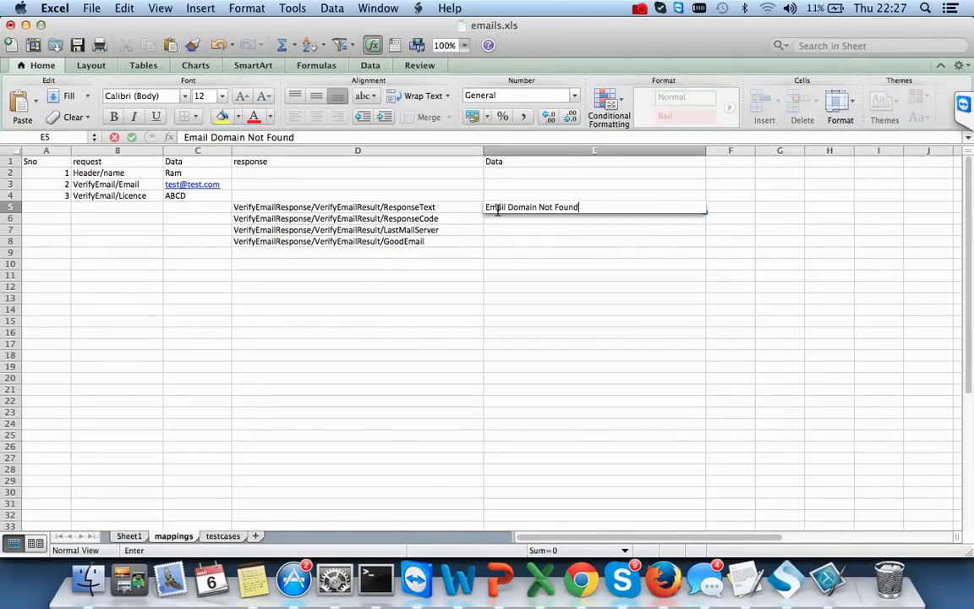
{"action": "key", "text": "super+Tab"}
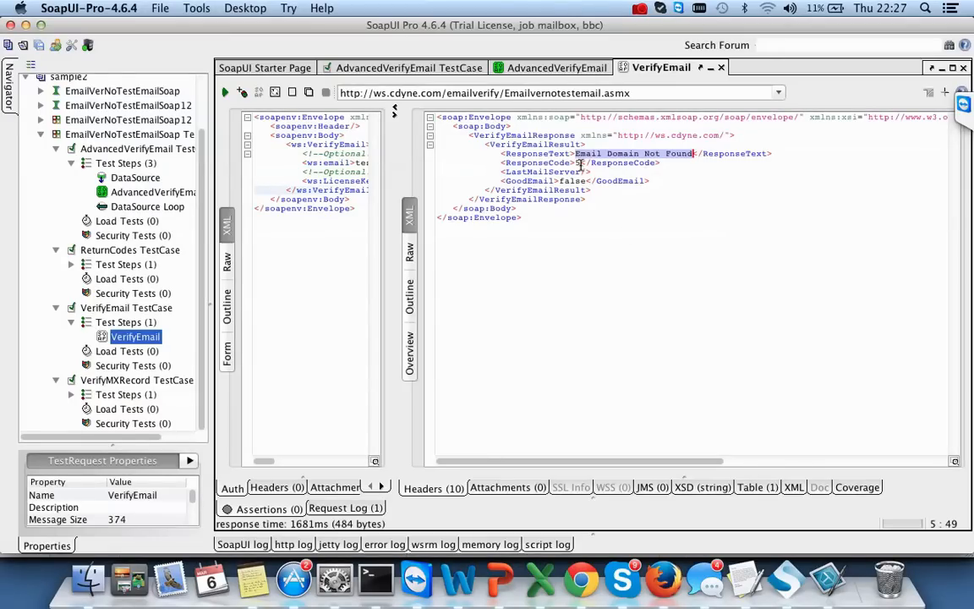
{"action": "left_click", "coordinate": [580, 164]}
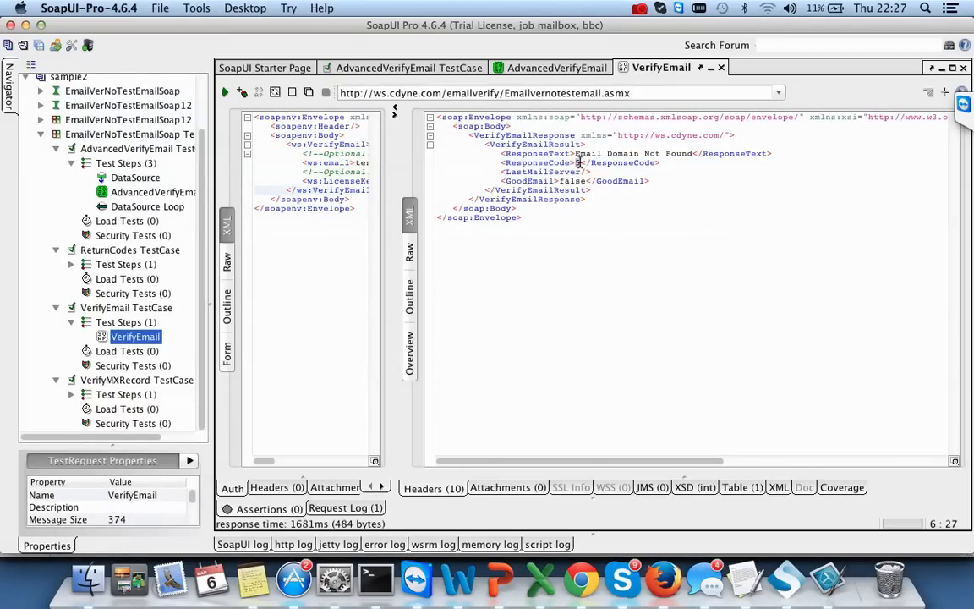
{"action": "key", "text": "super+Tab"}
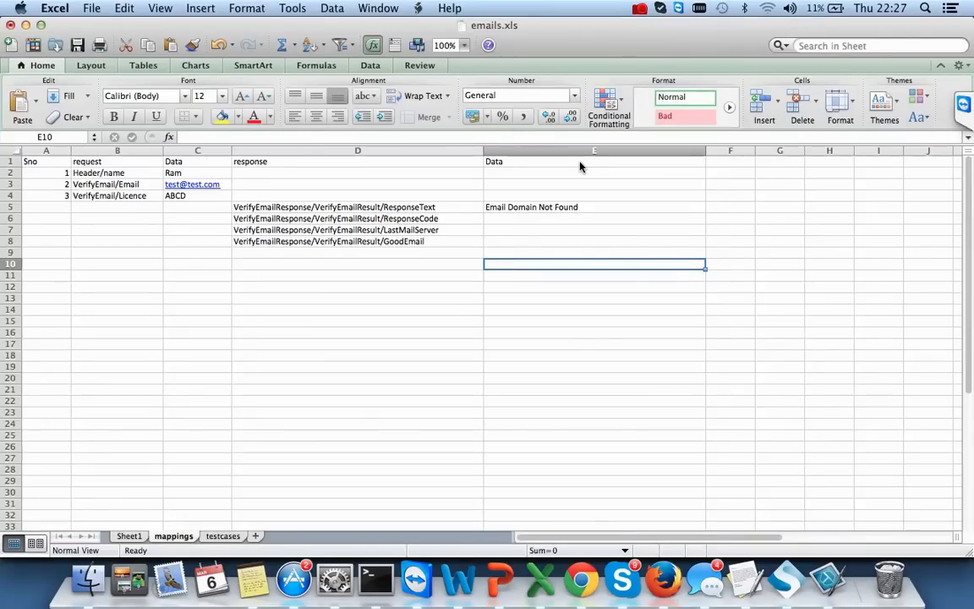
{"action": "left_click", "coordinate": [499, 220]}
{"action": "type", "text": "5"}
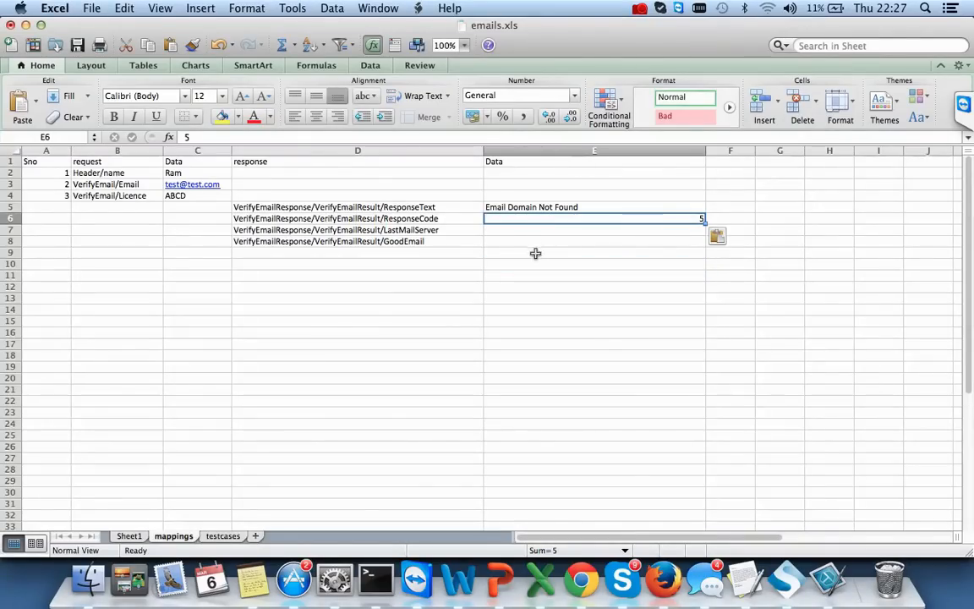
- Copy the GoodEmail value FALSE from SoapUI into E8, then narrow column E
{"action": "left_click", "coordinate": [505, 230]}
{"action": "key", "text": "super+Tab"}
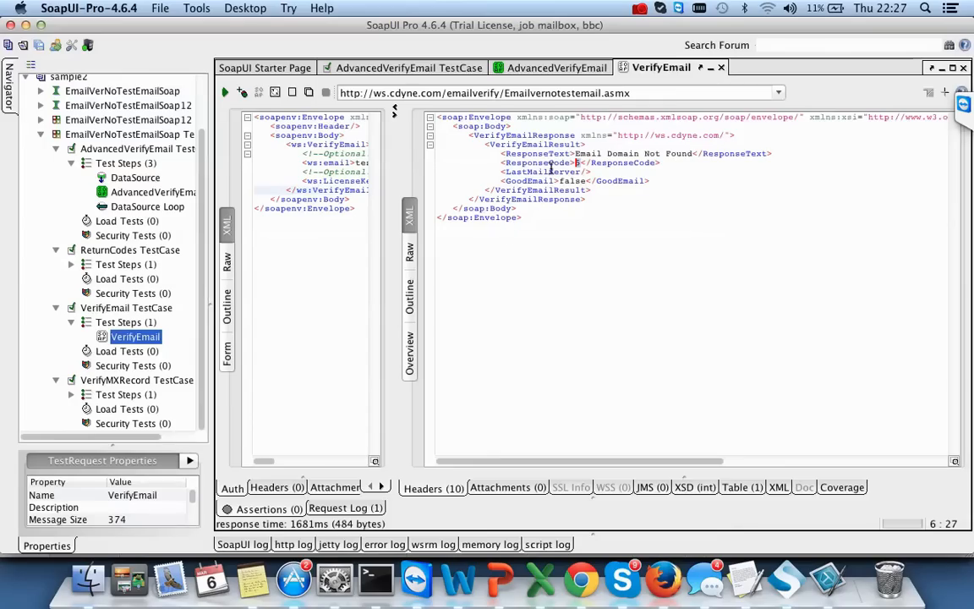
{"action": "key", "text": "super+Tab"}
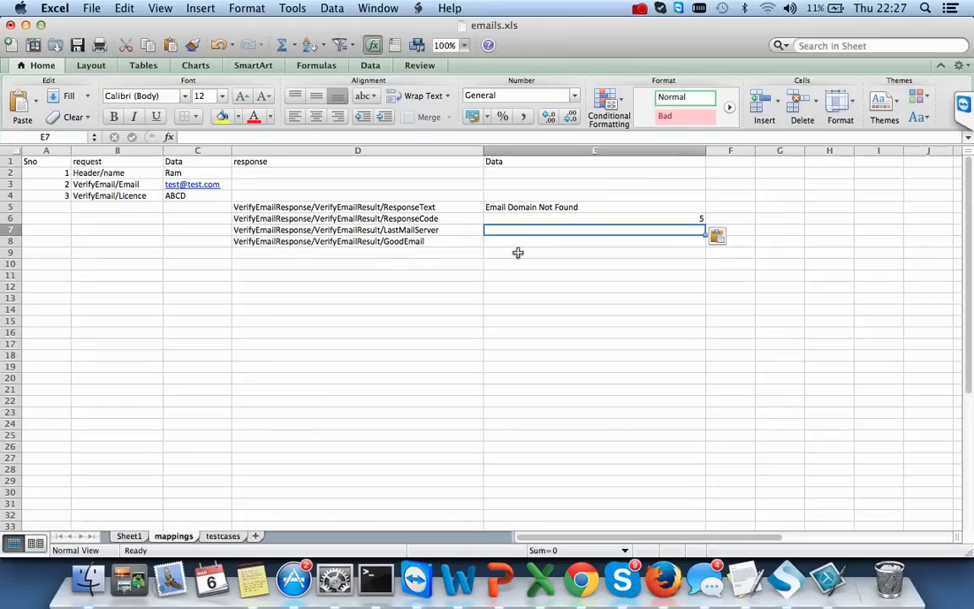
{"action": "key", "text": "super+Tab"}
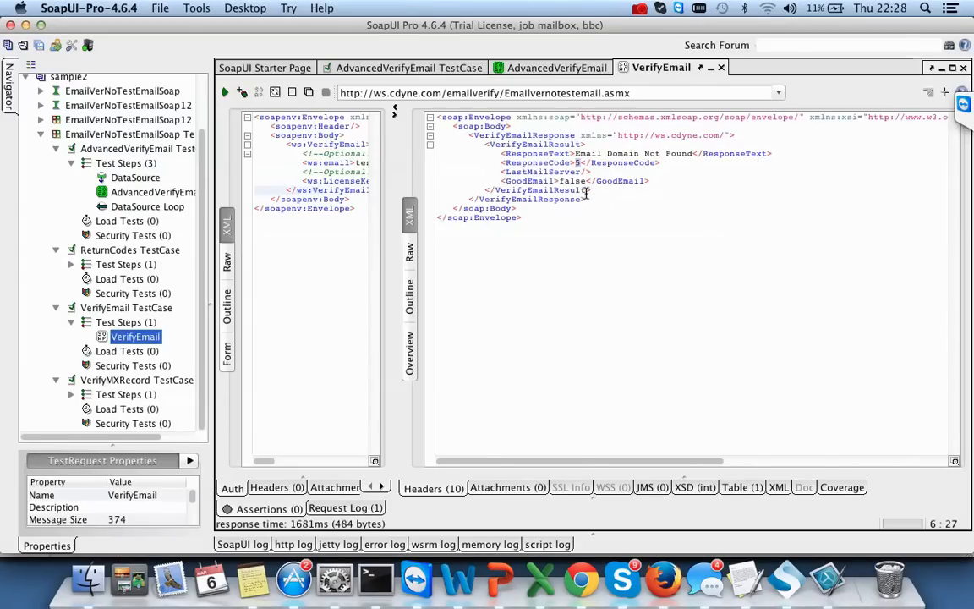
{"action": "left_click_drag", "start_coordinate": [585, 181], "coordinate": [561, 179]}
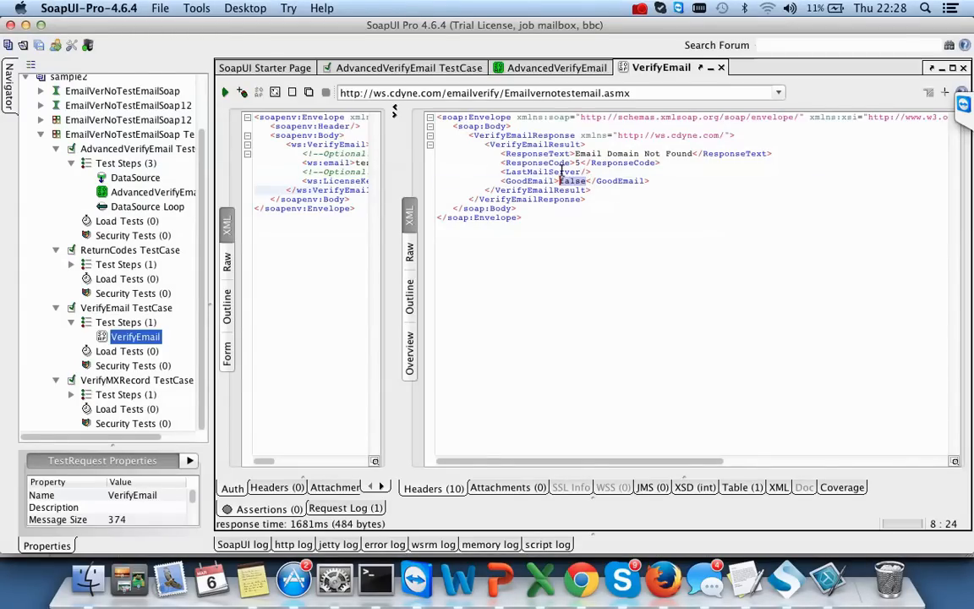
{"action": "key", "text": "super+Tab"}
{"action": "type", "text": "FALSE"}
{"action": "key", "text": "Tab"}
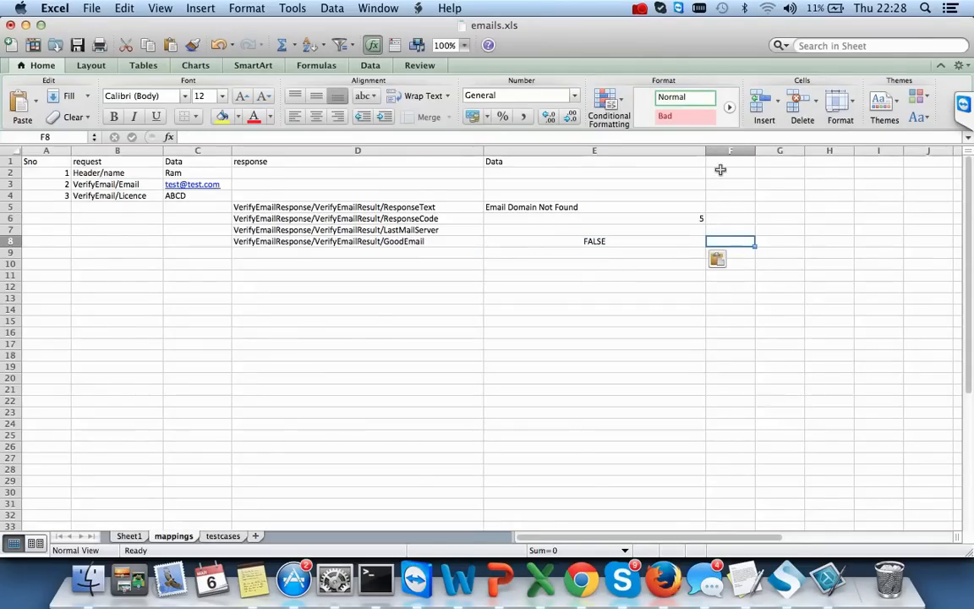
{"action": "left_click_drag", "start_coordinate": [706, 154], "coordinate": [749, 151]}
- Widen column F and enter the header 'Logic' in F1
{"action": "double_click", "coordinate": [685, 160]}
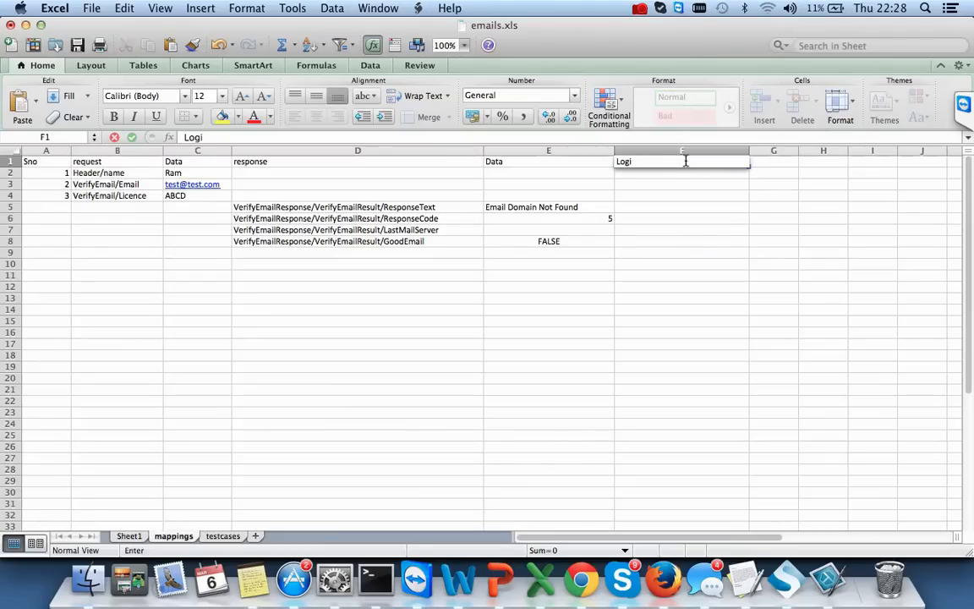
{"action": "key", "text": "Return"}
{"action": "key", "text": "Left"}
{"action": "key", "text": "Left"}
{"action": "key", "text": "Left"}
{"action": "key", "text": "Left"}
{"action": "key", "text": "Down"}
{"action": "key", "text": "Down"}
{"action": "key", "text": "Up"}
{"action": "key", "text": "Up"}
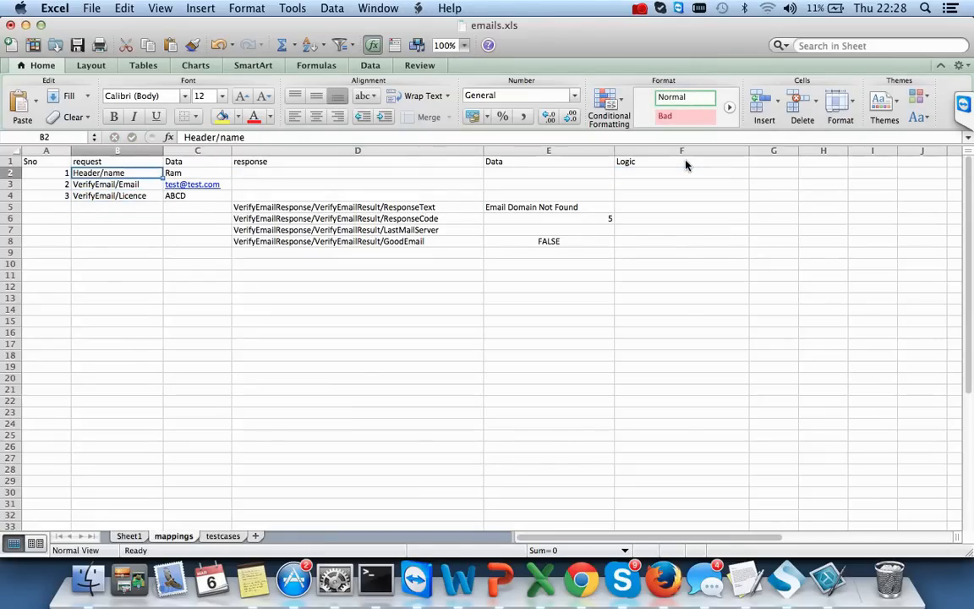
{"action": "key", "text": "Down"}
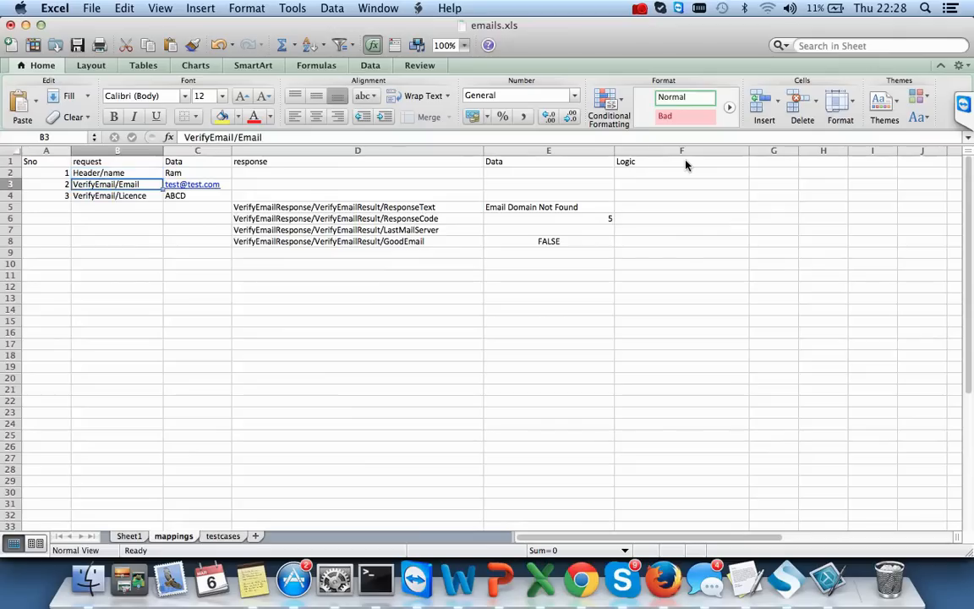
{"action": "key", "text": "Right"}
{"action": "key", "text": "Right"}
{"action": "key", "text": "Right"}
{"action": "key", "text": "Right"}
{"action": "key", "text": "Right"}
{"action": "key", "text": "Left"}
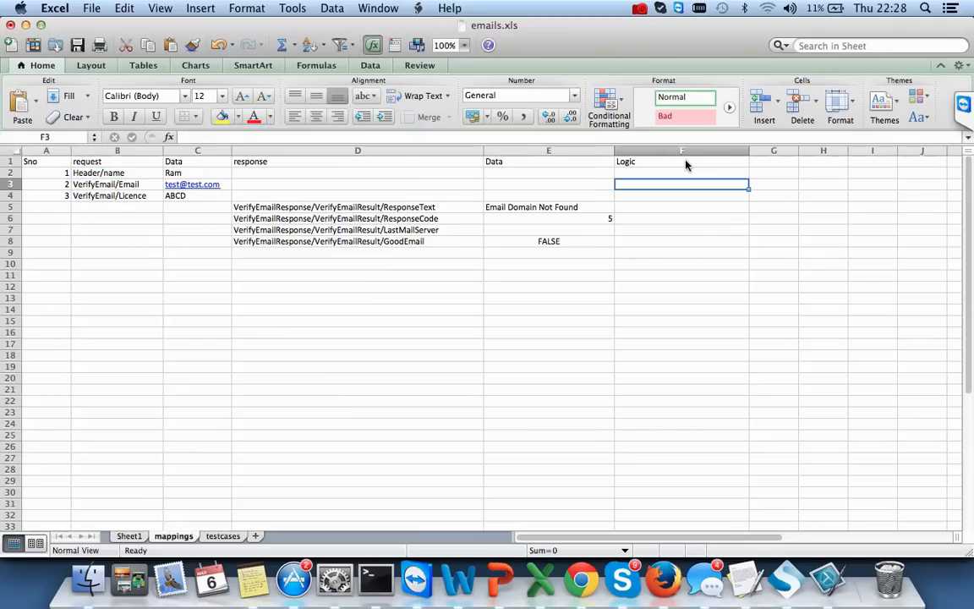
- Write 'should a valid email.(which complies internation standards)' in F3 and begin 'Any free text' in F4
{"action": "type", "text": "should a valid email.(wi="}
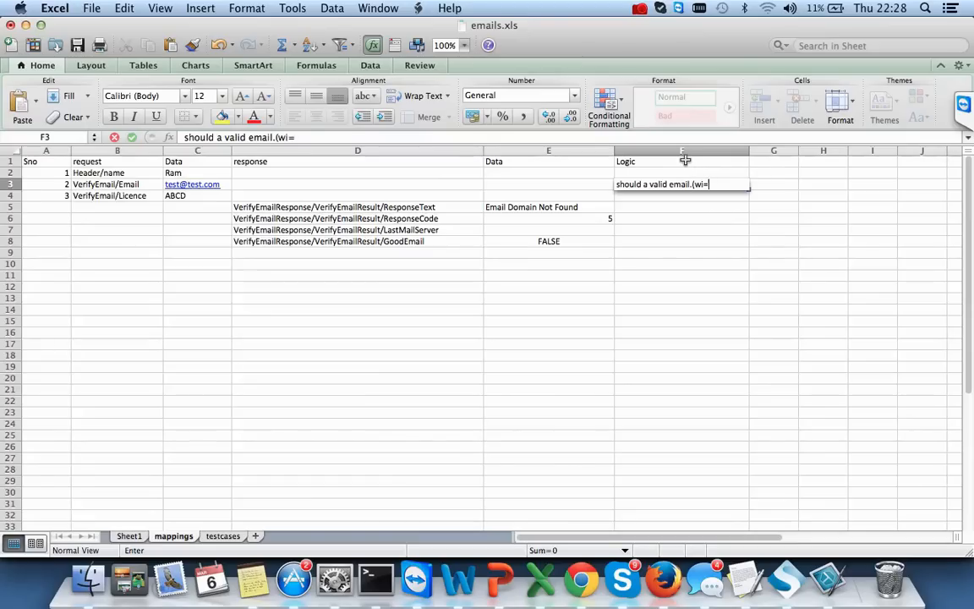
{"action": "key", "text": "BackSpace"}
{"action": "key", "text": "BackSpace"}
{"action": "type", "text": "hc"}
{"action": "key", "text": "BackSpace"}
{"action": "type", "text": "ich complies n"}
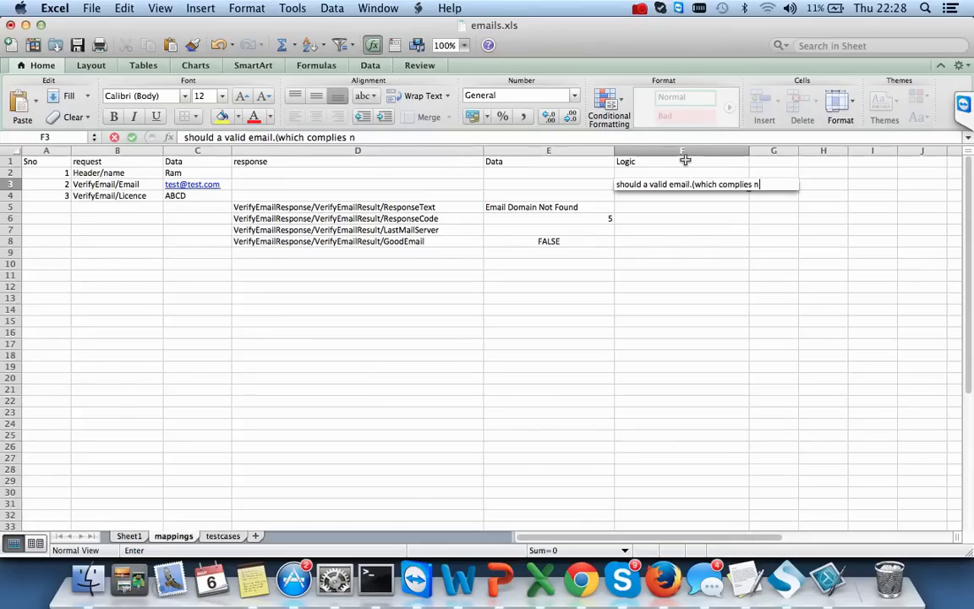
{"action": "key", "text": "BackSpace"}
{"action": "type", "text": "internation standards)"}
{"action": "key", "text": "Tab"}
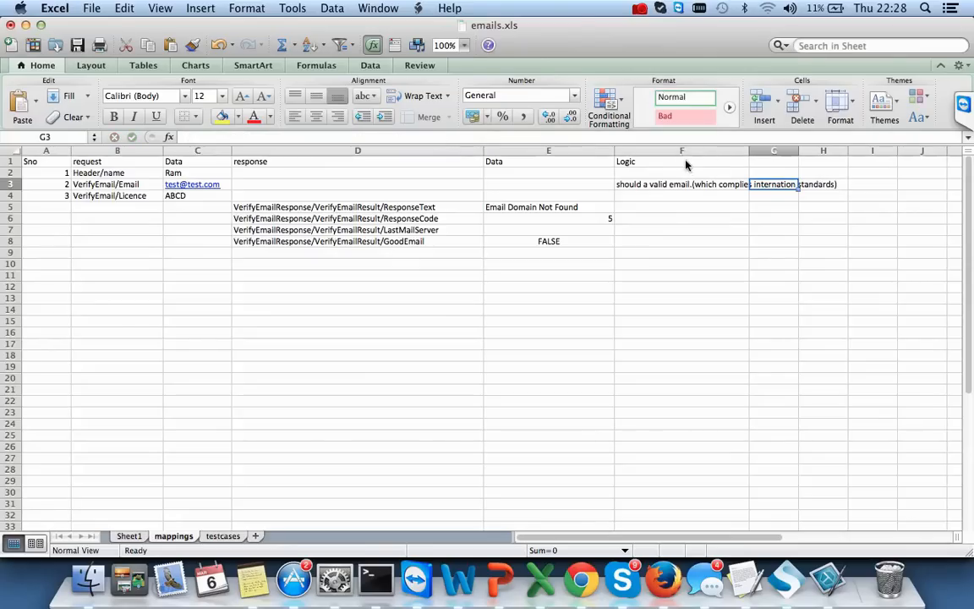
{"action": "left_click", "coordinate": [644, 197]}
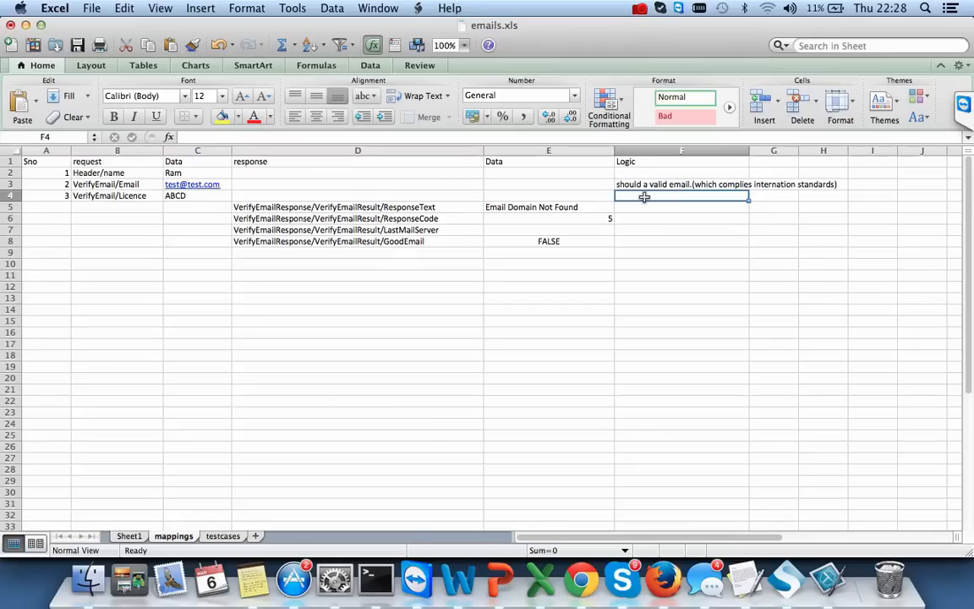
{"action": "type", "text": "Any free tes"}
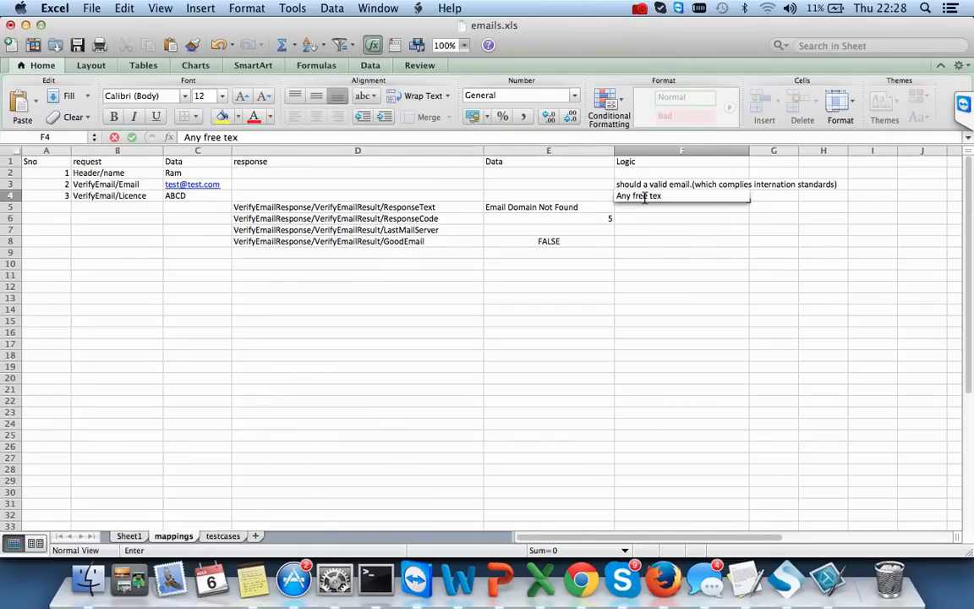
- Finish the F4 note and write 'This come from database as per code' for ResponseText in F5
{"action": "key", "text": "Return"}
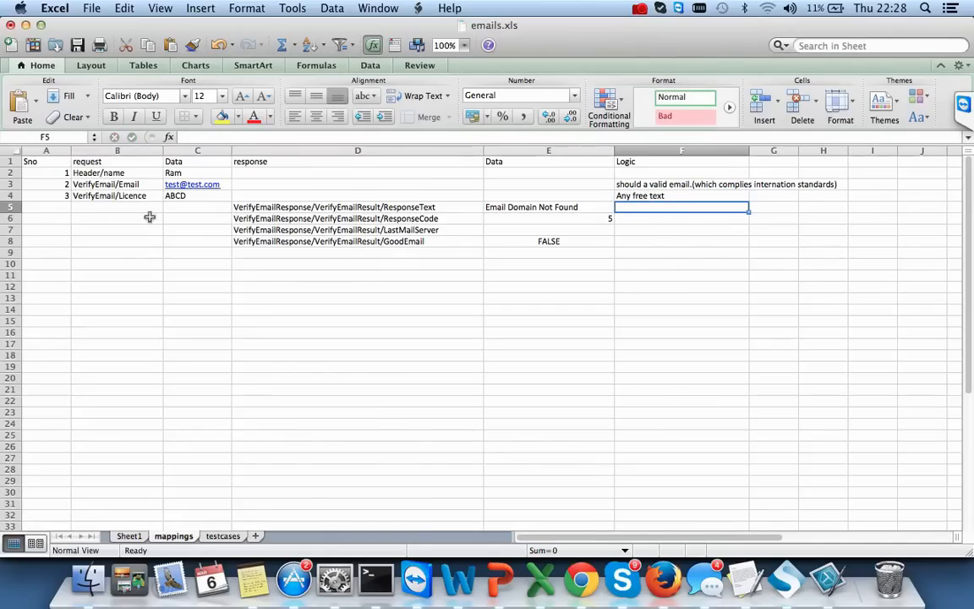
{"action": "left_click", "coordinate": [110, 207]}
{"action": "key", "text": "Up"}
{"action": "key", "text": "Up"}
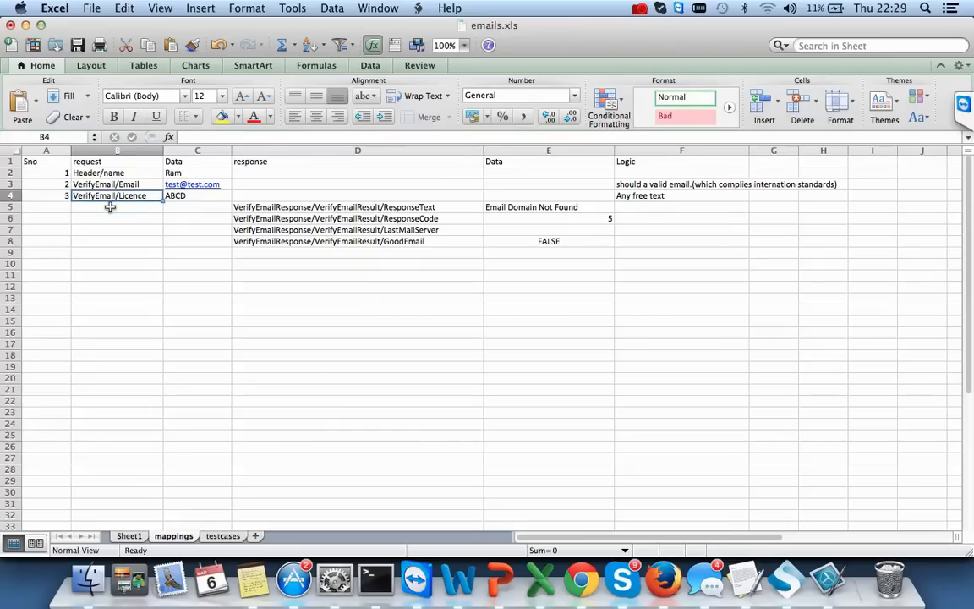
{"action": "key", "text": "Down"}
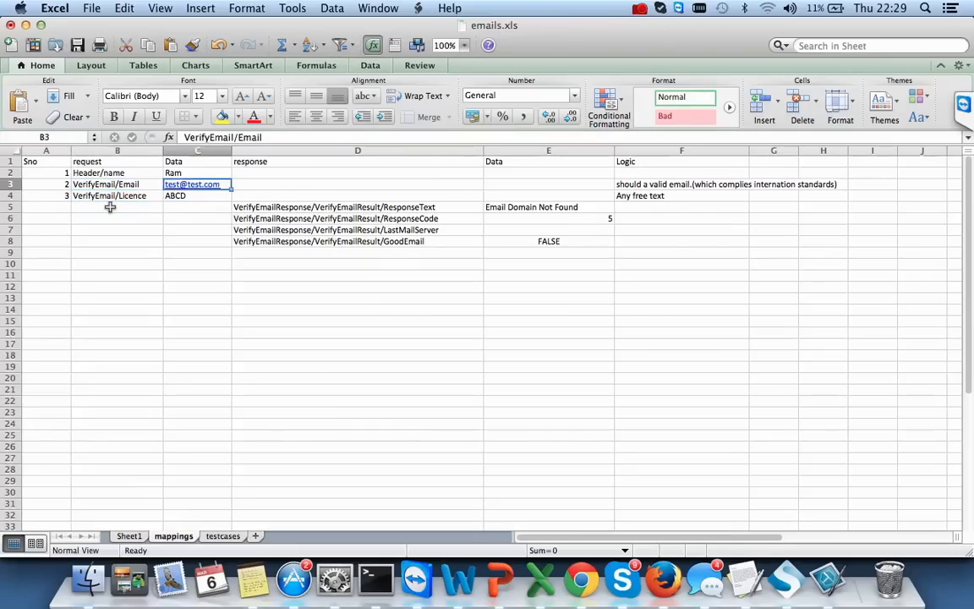
{"action": "key", "text": "Right"}
{"action": "key", "text": "Down"}
{"action": "key", "text": "Right"}
{"action": "key", "text": "Right"}
{"action": "key", "text": "Right"}
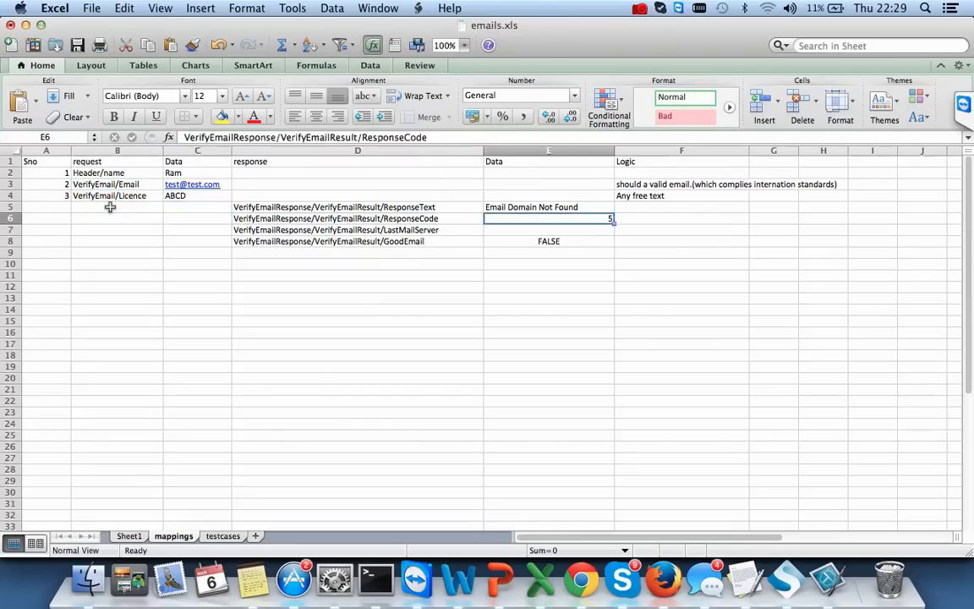
{"action": "key", "text": "Left"}
{"action": "key", "text": "Down"}
{"action": "key", "text": "Right"}
{"action": "key", "text": "Up"}
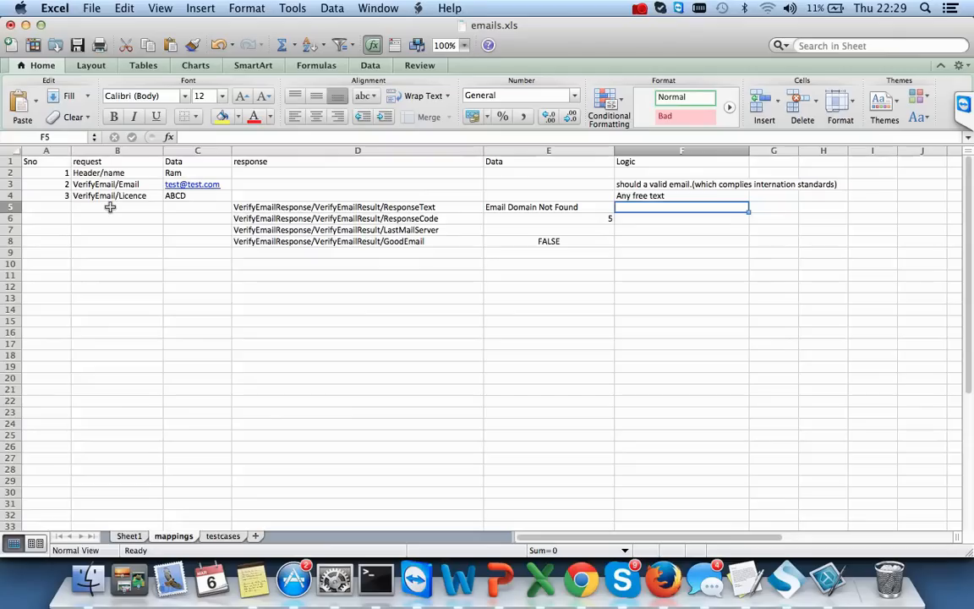
{"action": "type", "text": "T"}
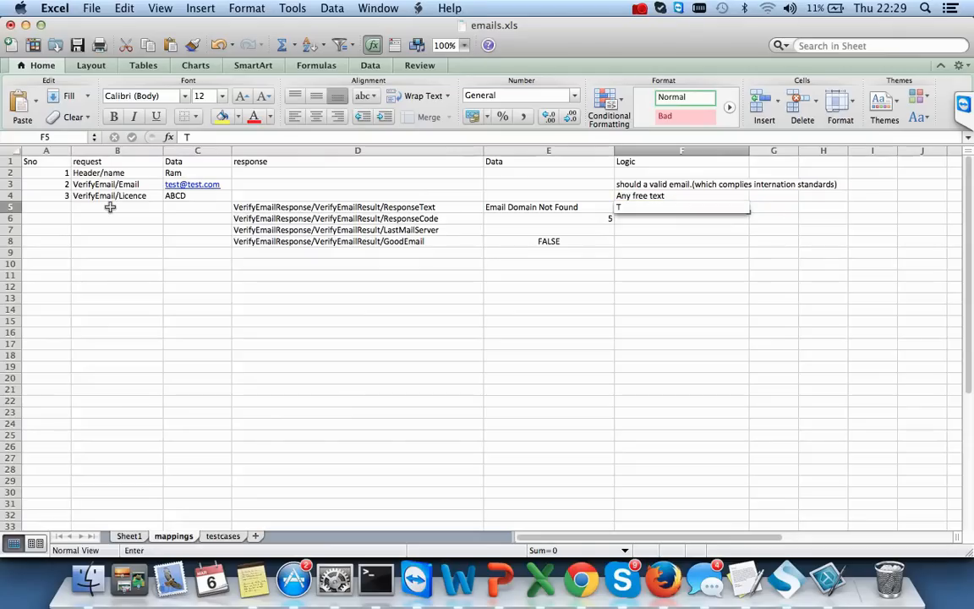
{"action": "type", "text": "his come from dat"}
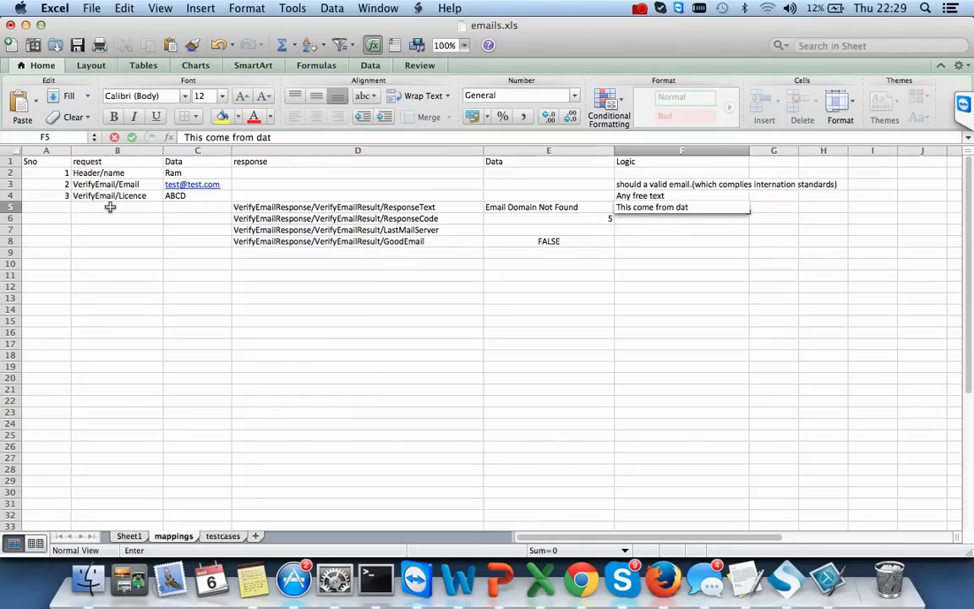
{"action": "type", "text": "abase as per code"}
{"action": "key", "text": "Return"}
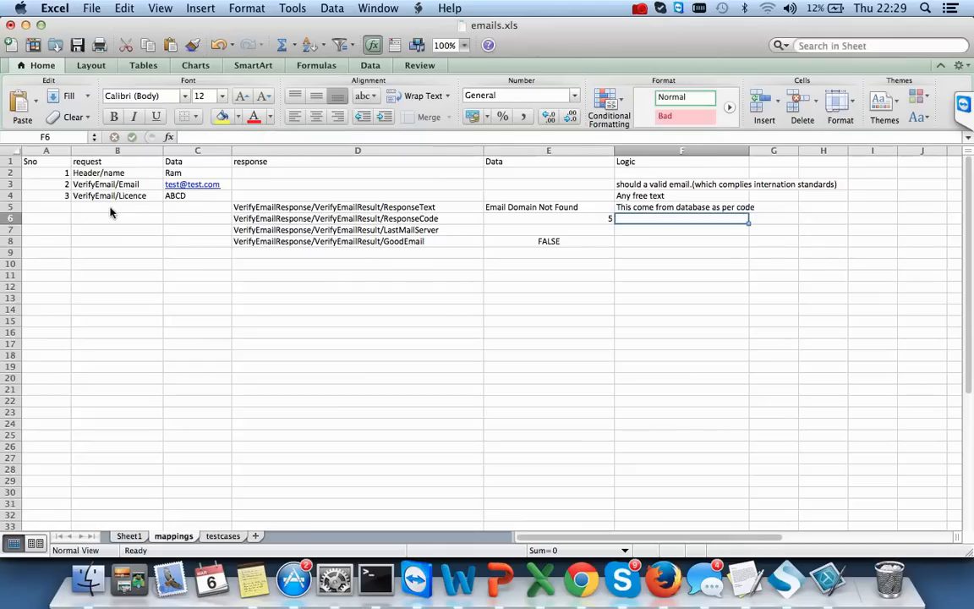
- Add ResponseCode note 'Code is as per the email give(actual sercie)' and LastMailServer note 'if email server is changes'
{"action": "type", "text": "Code"}
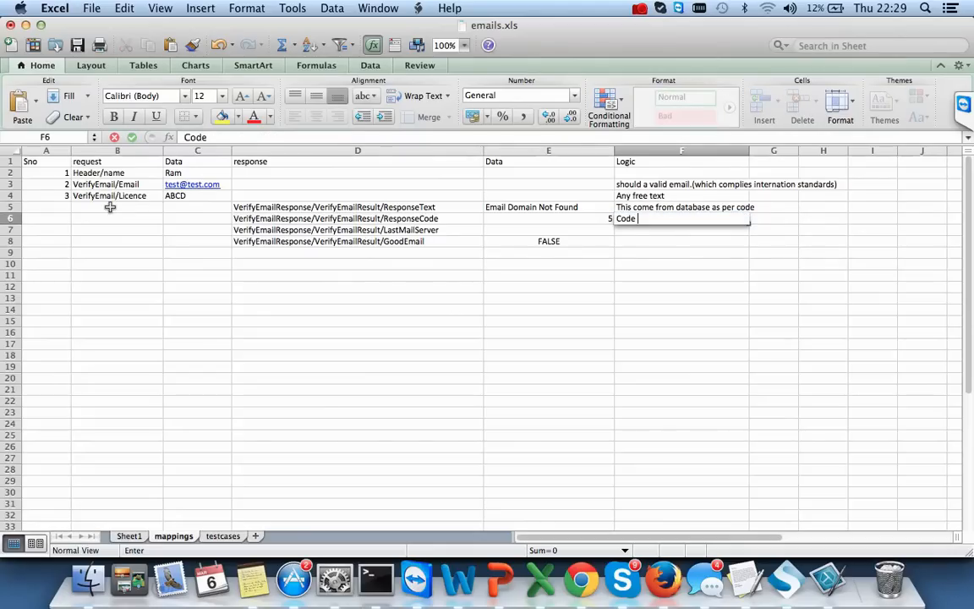
{"action": "type", "text": " a"}
{"action": "key", "text": "BackSpace"}
{"action": "type", "text": "is as per the"}
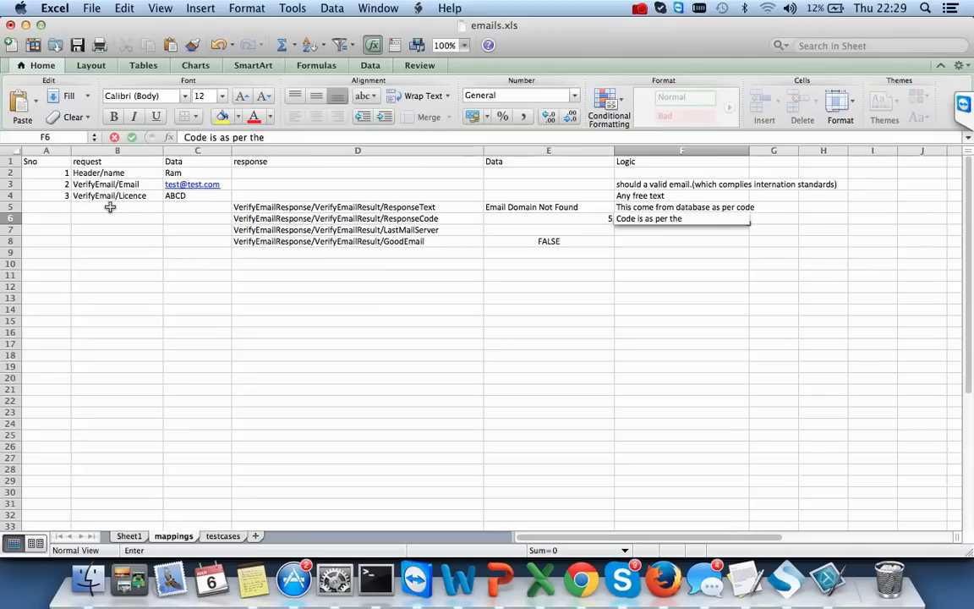
{"action": "type", "text": " email give(ac"}
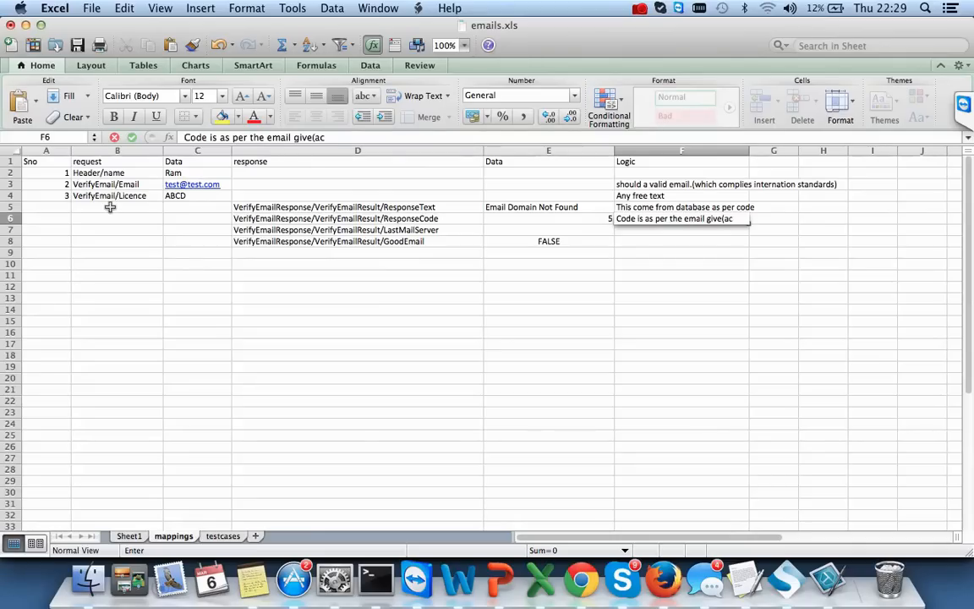
{"action": "type", "text": "tual sercie)"}
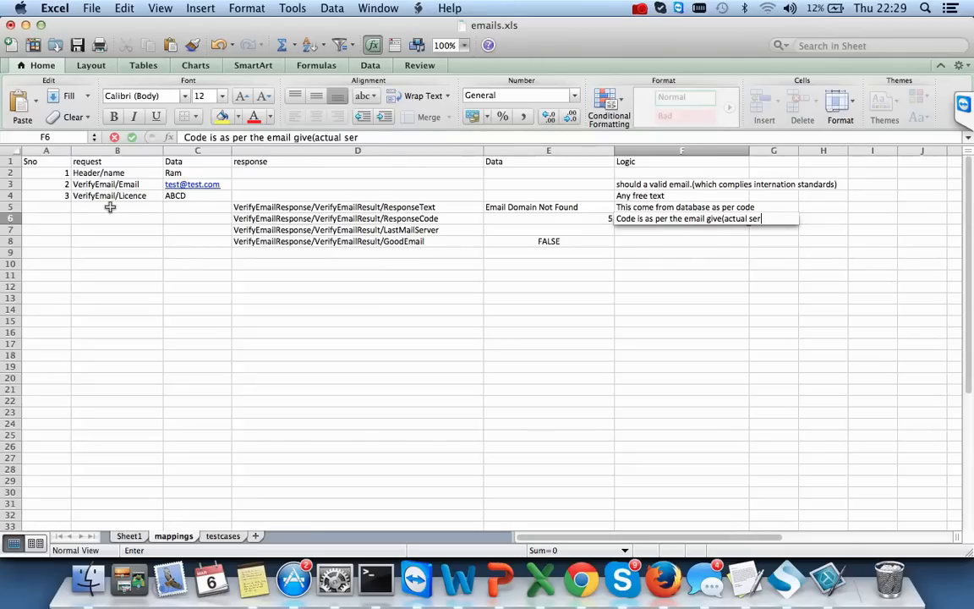
{"action": "left_click", "coordinate": [652, 235]}
{"action": "double_click", "coordinate": [643, 230]}
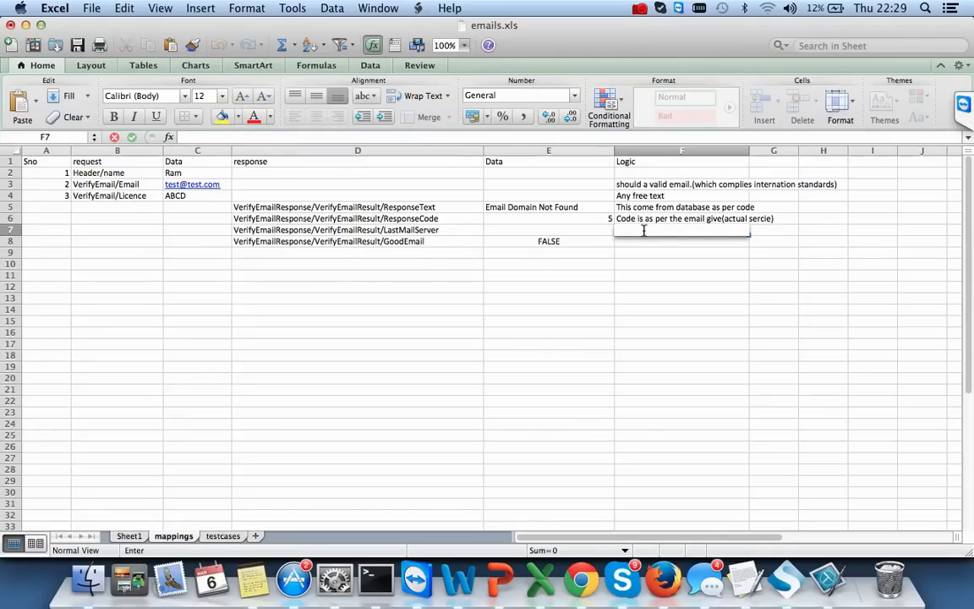
{"action": "type", "text": "if email server is ch"}
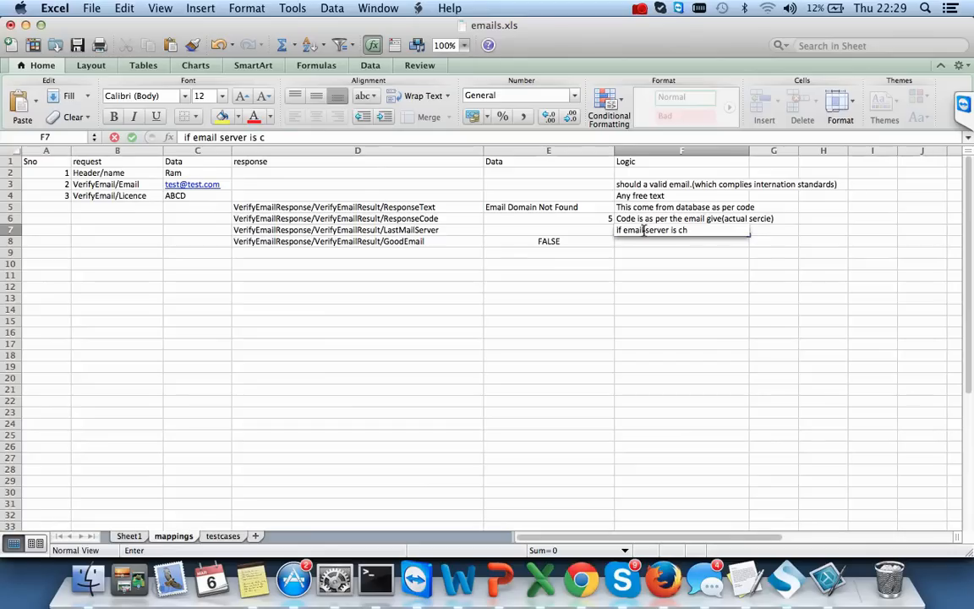
{"action": "type", "text": "anges"}
{"action": "key", "text": "Return"}
- Write the GoodEmail note 'if email is code 1 then ture or false' in F8
{"action": "key", "text": "Right"}
{"action": "key", "text": "Left"}
{"action": "key", "text": "Down"}
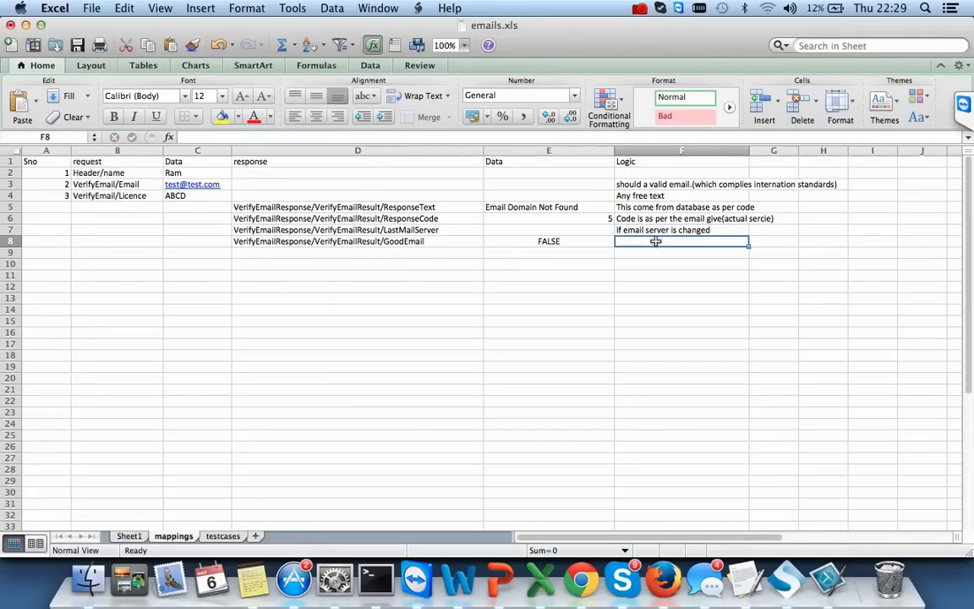
{"action": "type", "text": "if email is"}
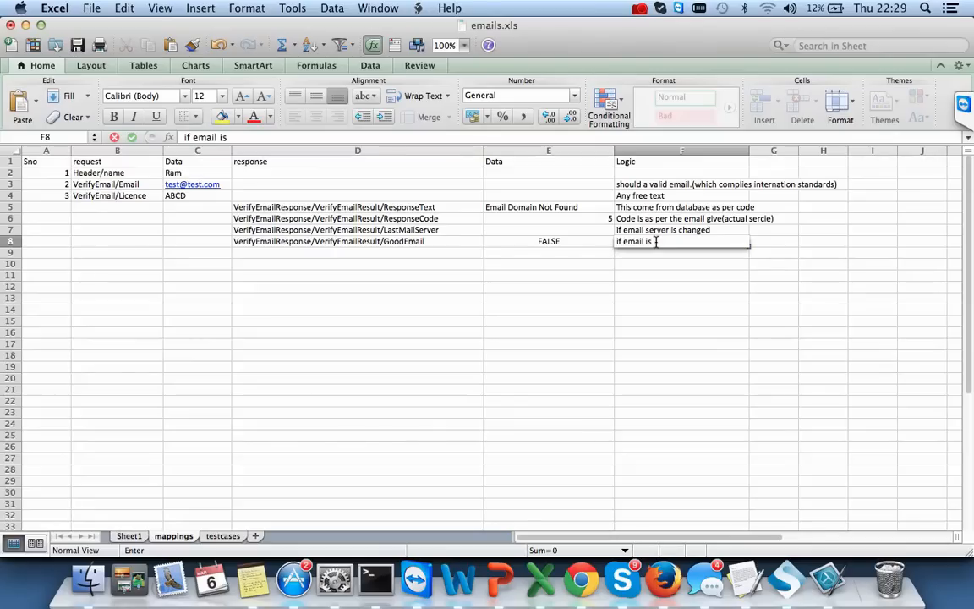
{"action": "type", "text": " code"}
{"action": "type", "text": " 1 then"}
{"action": "type", "text": "goo"}
{"action": "key", "text": "BackSpace"}
{"action": "key", "text": "BackSpace"}
{"action": "key", "text": "BackSpace"}
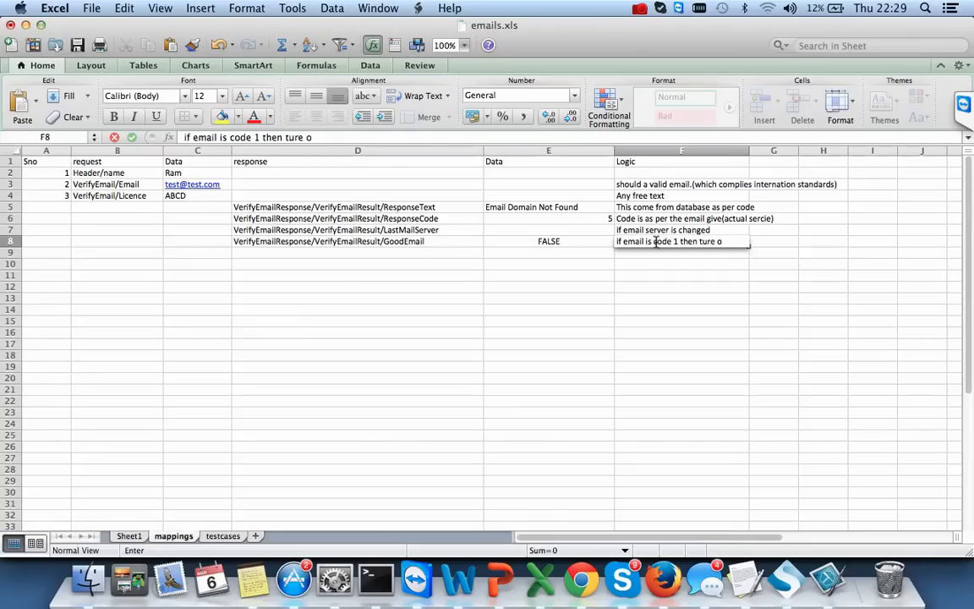
{"action": "type", "text": "ture or false"}
{"action": "left_click", "coordinate": [652, 322]}
- Autofit column F to its longest Logic note
{"action": "left_click", "coordinate": [597, 217]}
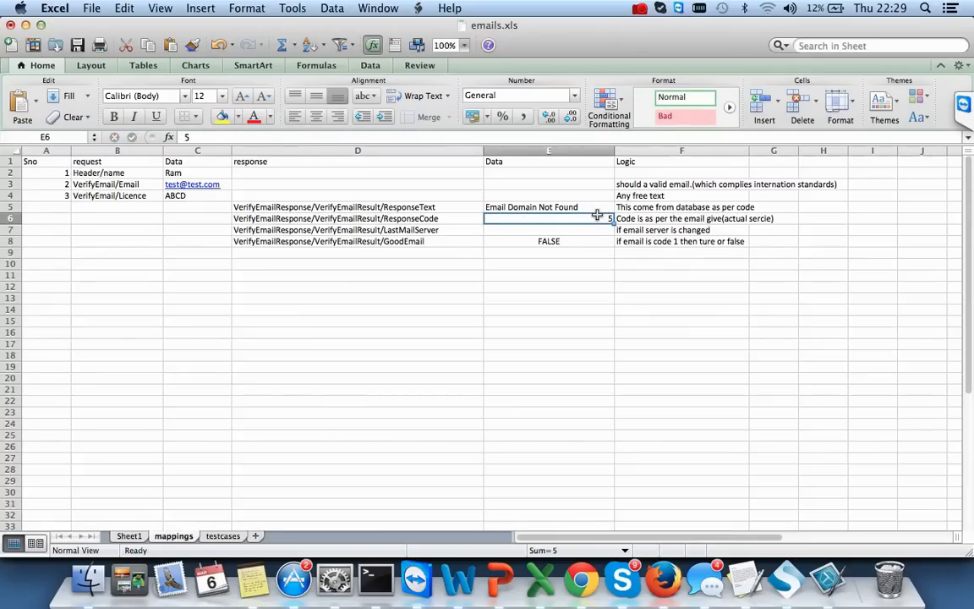
{"action": "key", "text": "Down"}
{"action": "key", "text": "Down"}
{"action": "key", "text": "Right"}
{"action": "key", "text": "Left"}
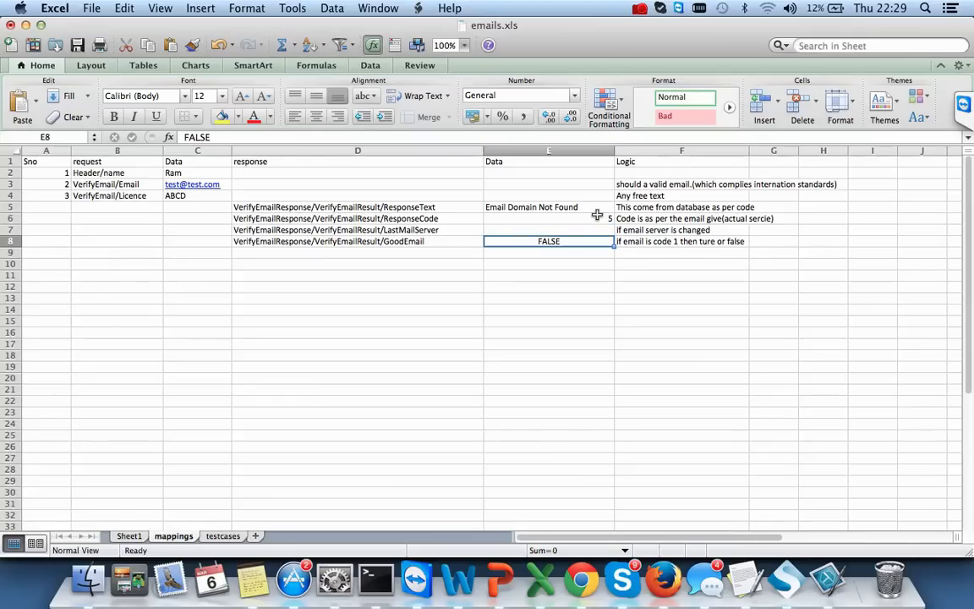
{"action": "double_click", "coordinate": [749, 150]}
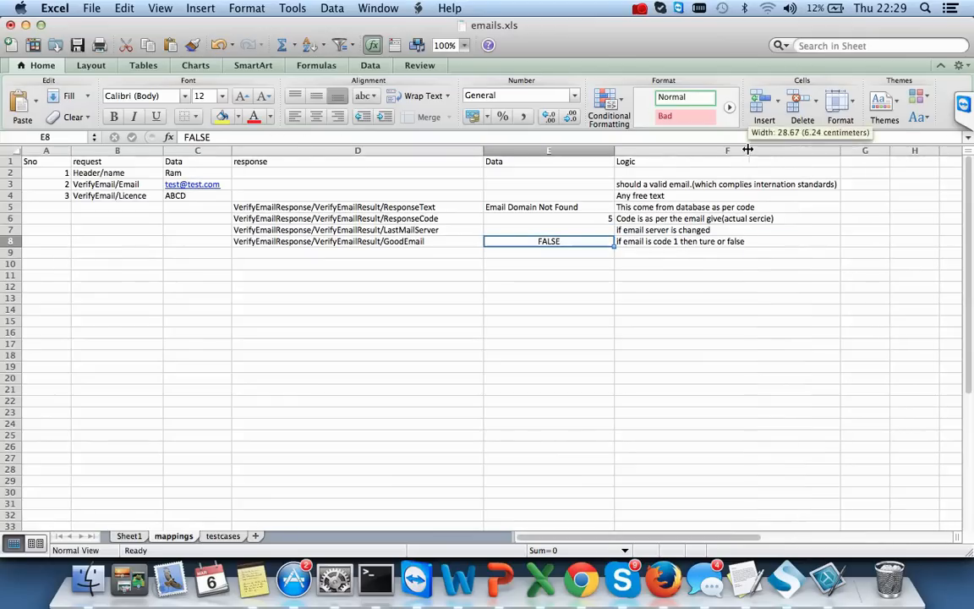
{"action": "left_click", "coordinate": [677, 185]}
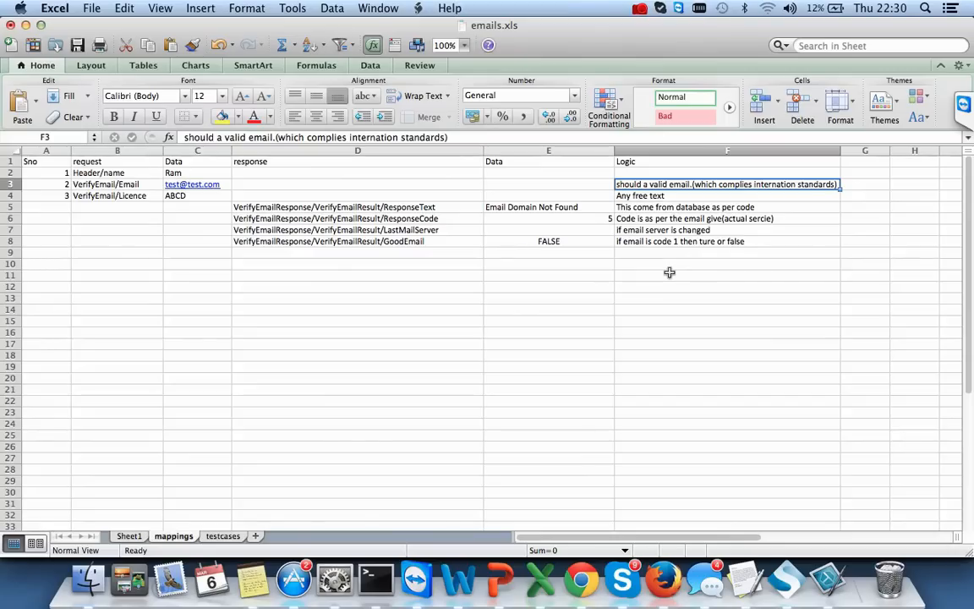
{"action": "left_click", "coordinate": [665, 242]}
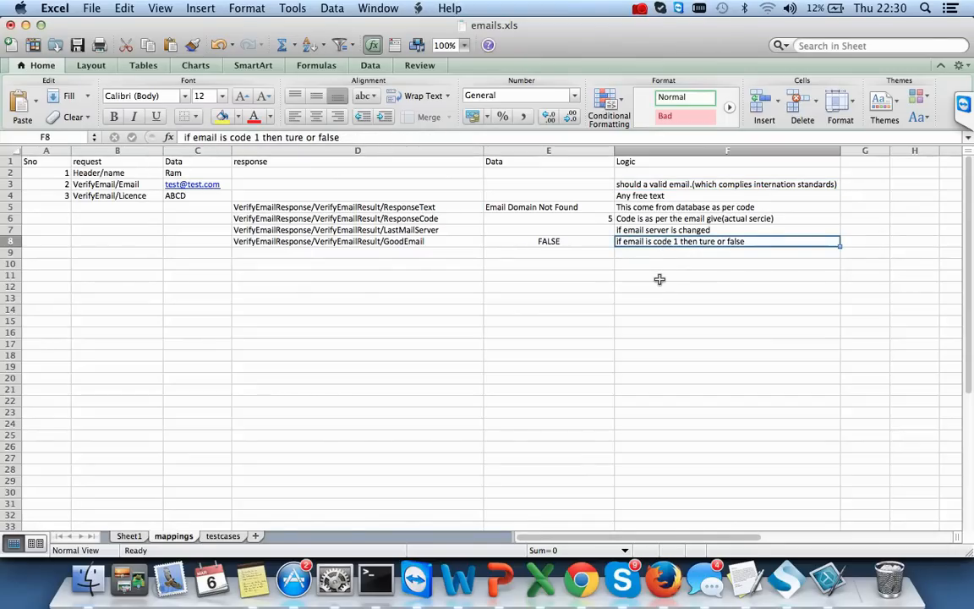
{"action": "left_click", "coordinate": [656, 275]}
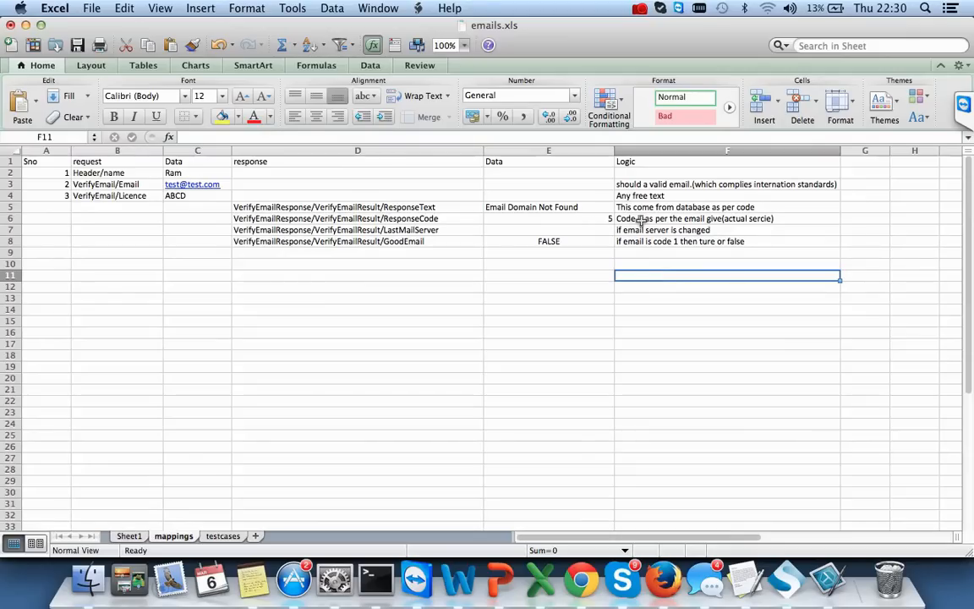
{"action": "left_click", "coordinate": [579, 219]}
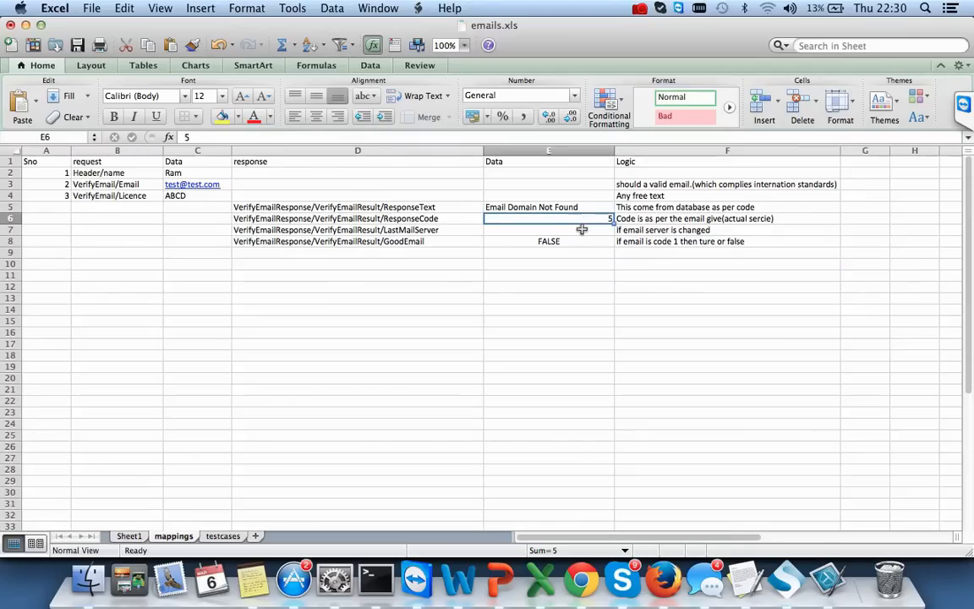
{"action": "left_click", "coordinate": [561, 241]}
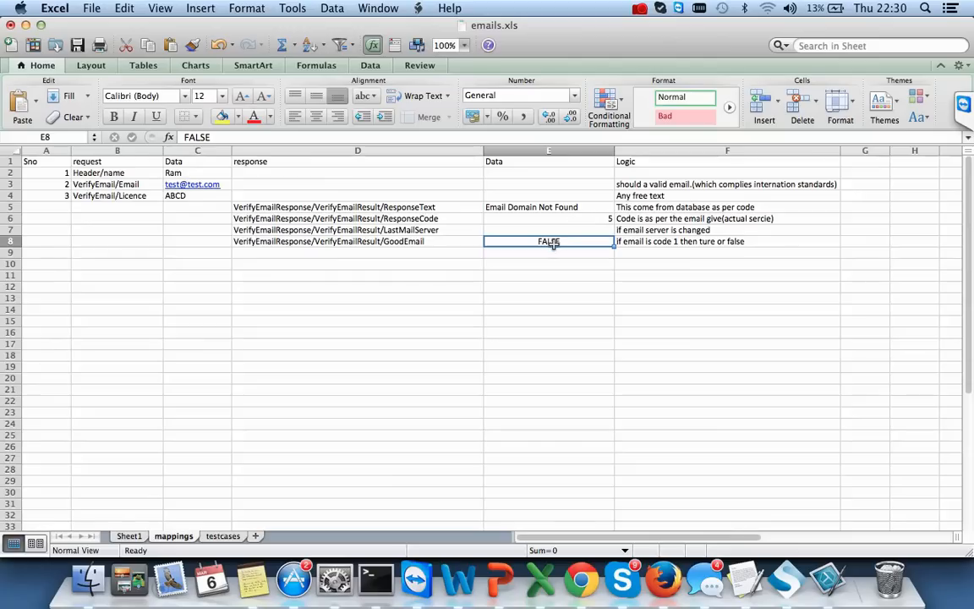
{"action": "left_click", "coordinate": [534, 219]}
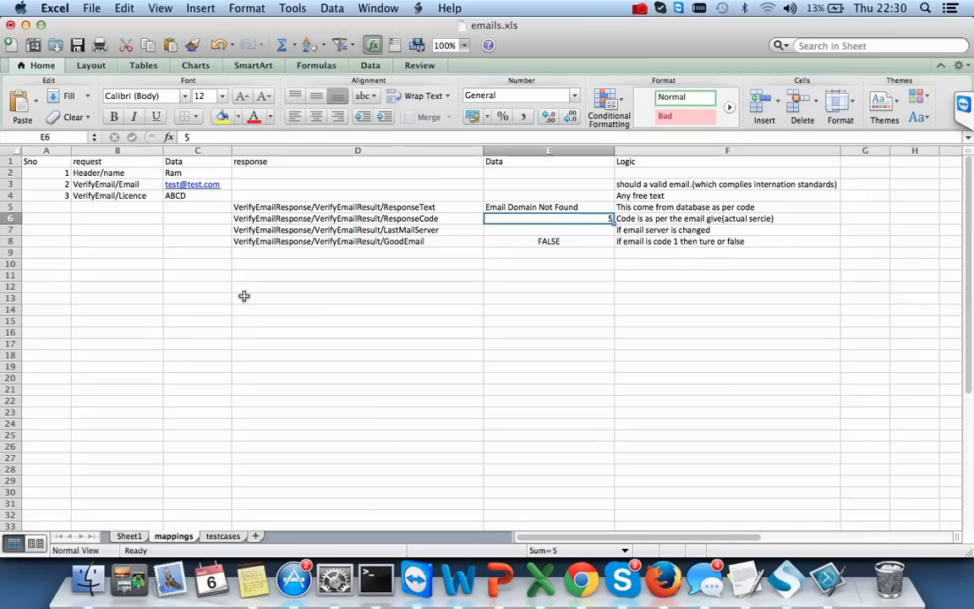
{"action": "left_click_drag", "start_coordinate": [686, 181], "coordinate": [693, 244]}
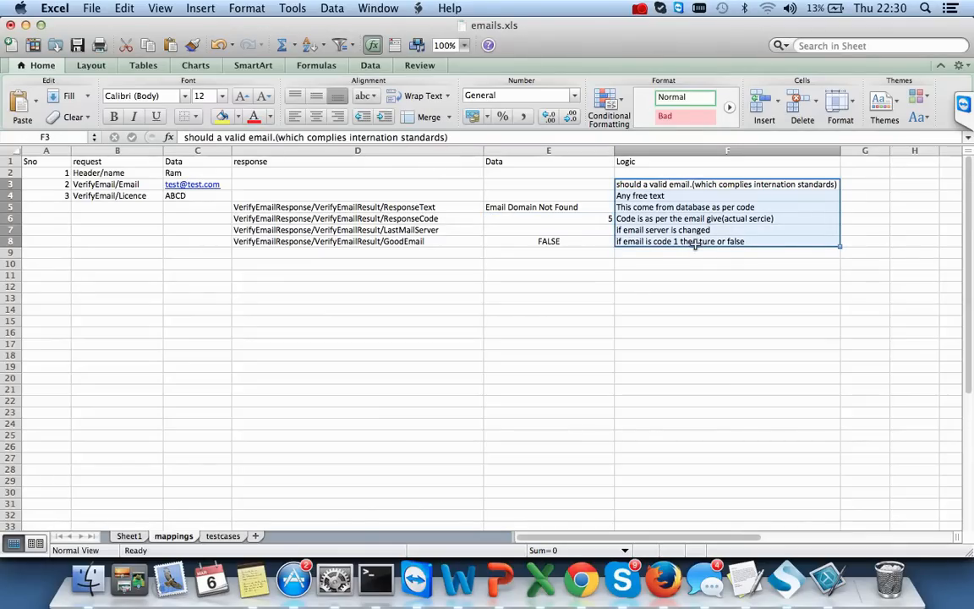
{"action": "left_click", "coordinate": [692, 264]}
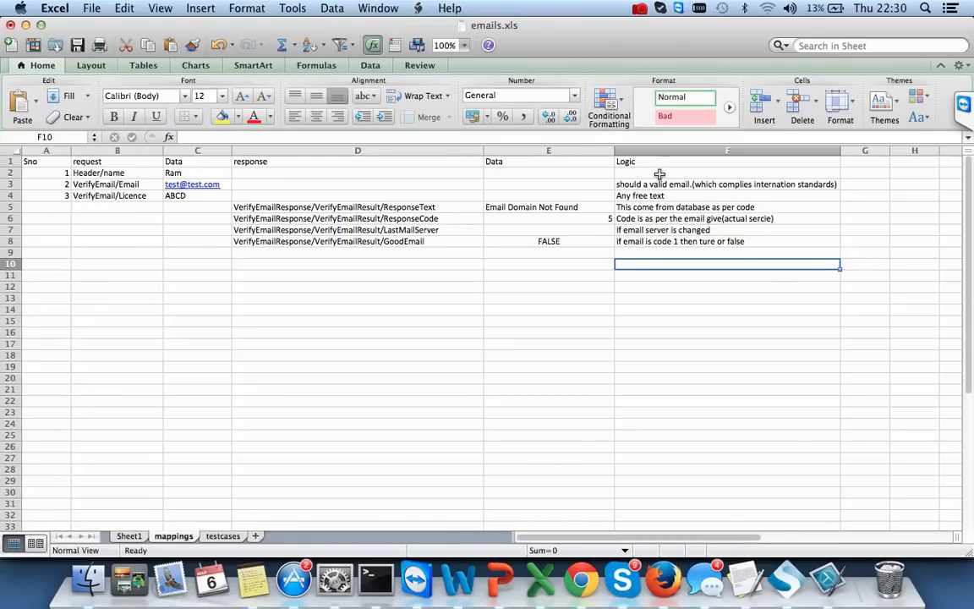
{"action": "left_click_drag", "start_coordinate": [673, 181], "coordinate": [680, 241]}
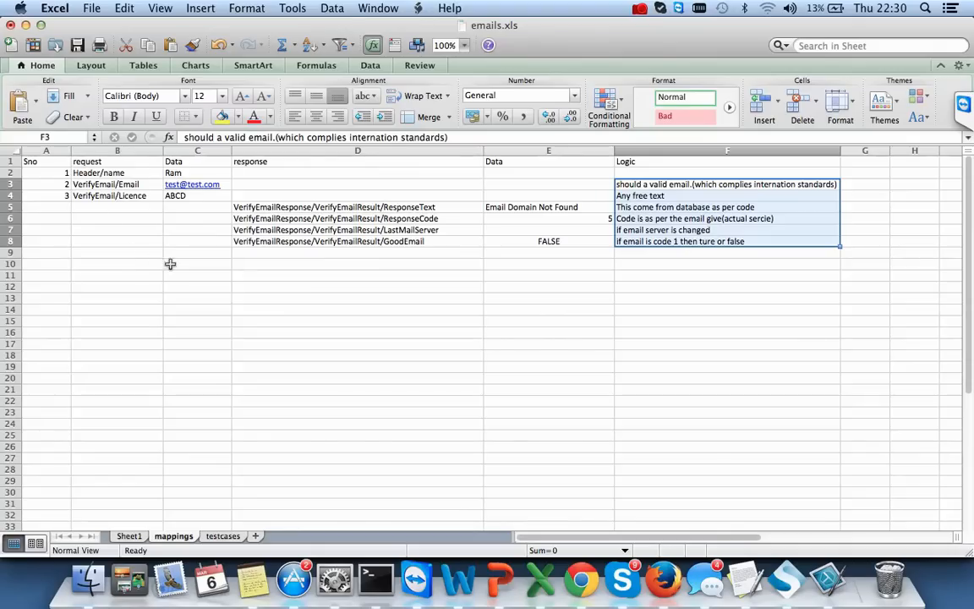
{"action": "double_click", "coordinate": [130, 256]}
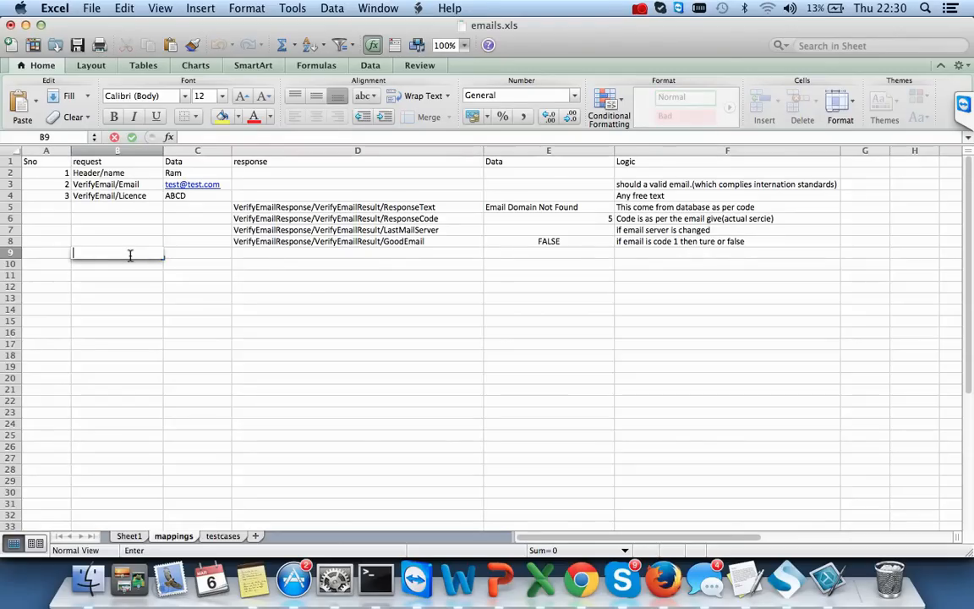
{"action": "key", "text": "super+Tab"}
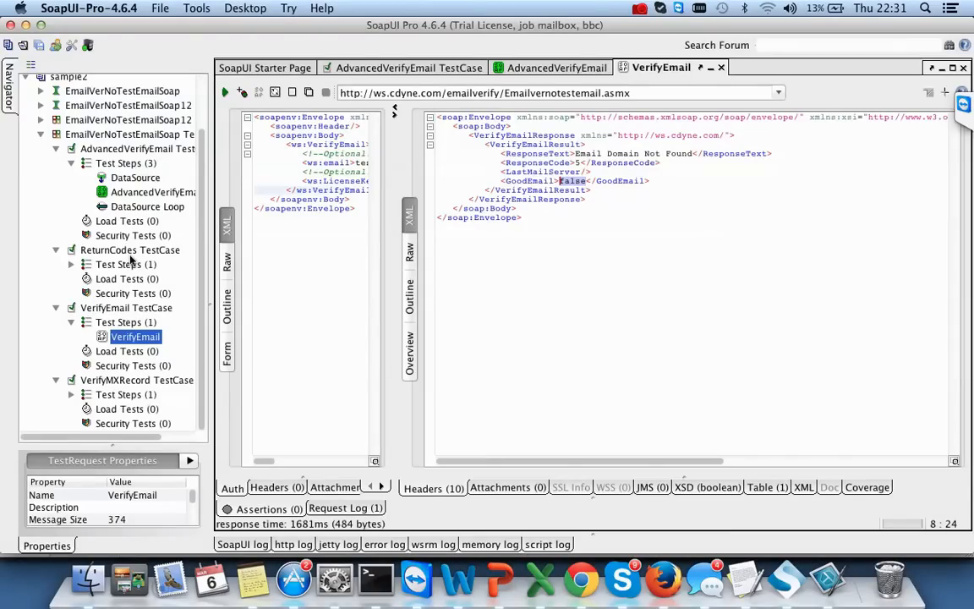
{"action": "key", "text": "super+Tab"}
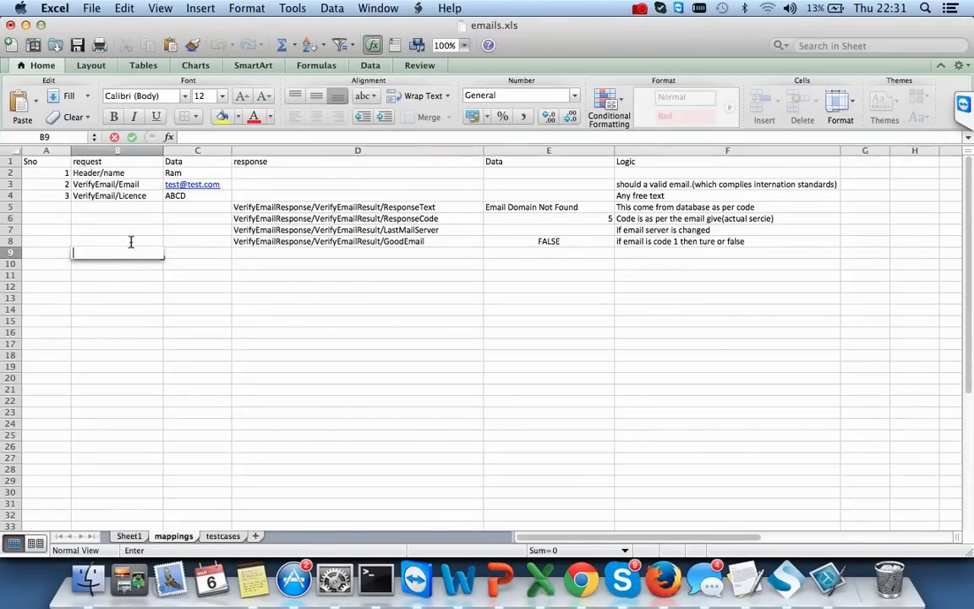
- Set B9's request name to VerifyEmail/location, reusing the VerifyEmail/Licence text
{"action": "double_click", "coordinate": [135, 195]}
{"action": "left_click_drag", "start_coordinate": [144, 195], "coordinate": [23, 195]}
{"action": "key", "text": "super+c"}
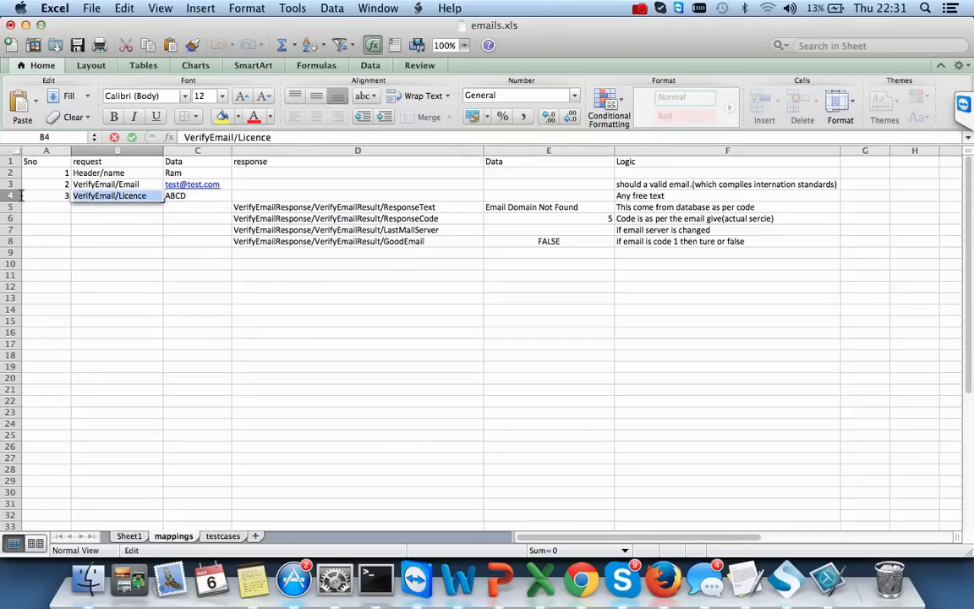
{"action": "left_click", "coordinate": [142, 252]}
{"action": "key", "text": "super+v"}
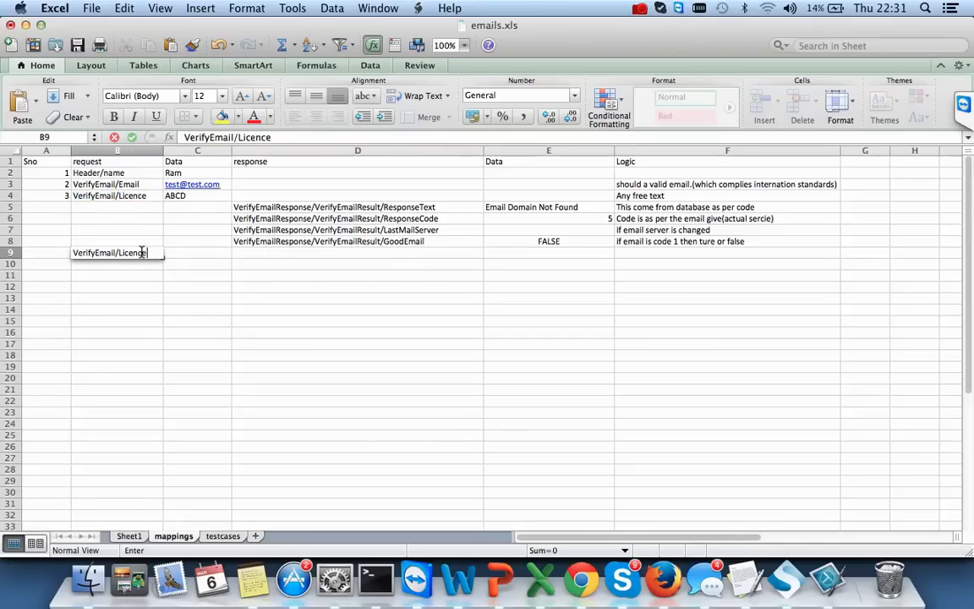
{"action": "key", "text": "BackSpace"}
{"action": "key", "text": "BackSpace"}
{"action": "key", "text": "BackSpace"}
{"action": "key", "text": "BackSpace"}
{"action": "key", "text": "BackSpace"}
{"action": "key", "text": "BackSpace"}
{"action": "key", "text": "BackSpace"}
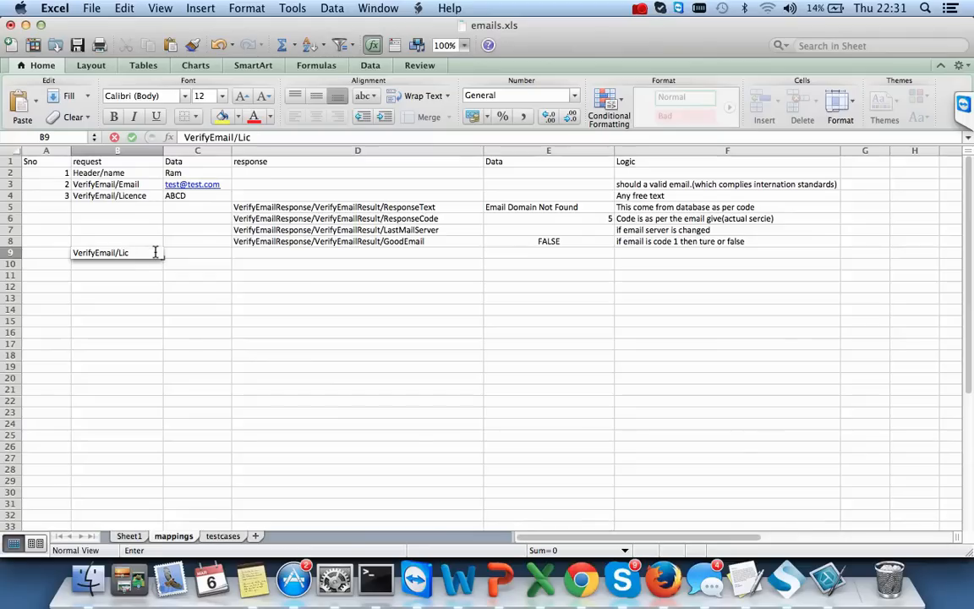
{"action": "type", "text": "location"}
{"action": "key", "text": "Tab"}
{"action": "key", "text": "Tab"}
{"action": "key", "text": "Tab"}
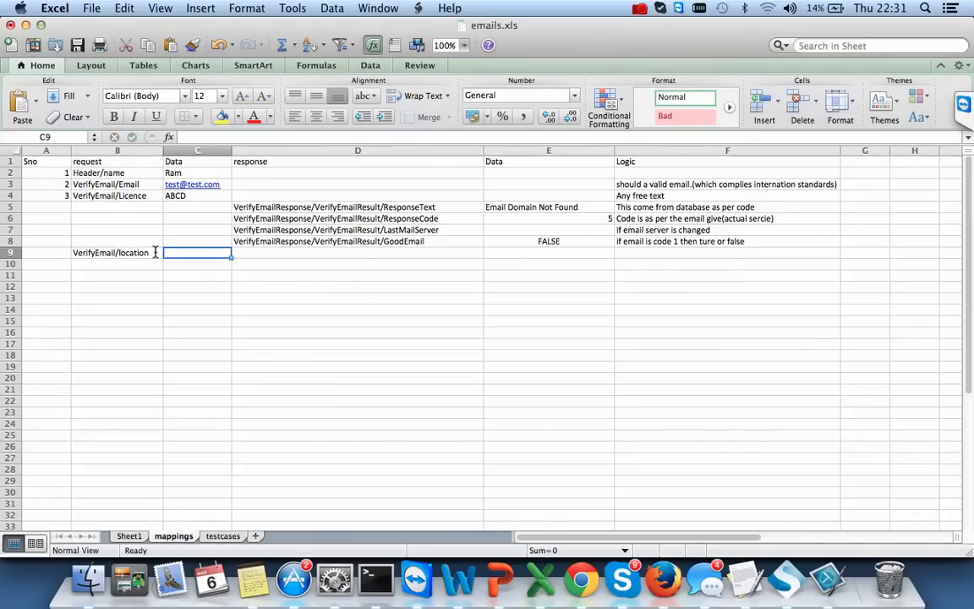
- Set D9's response path to VerifyEmailResponse/VerifyEmailResult/Location, based on the GoodEmail path
{"action": "left_click", "coordinate": [293, 242]}
{"action": "key", "text": "super+c"}
{"action": "double_click", "coordinate": [274, 253]}
{"action": "key", "text": "super+v"}
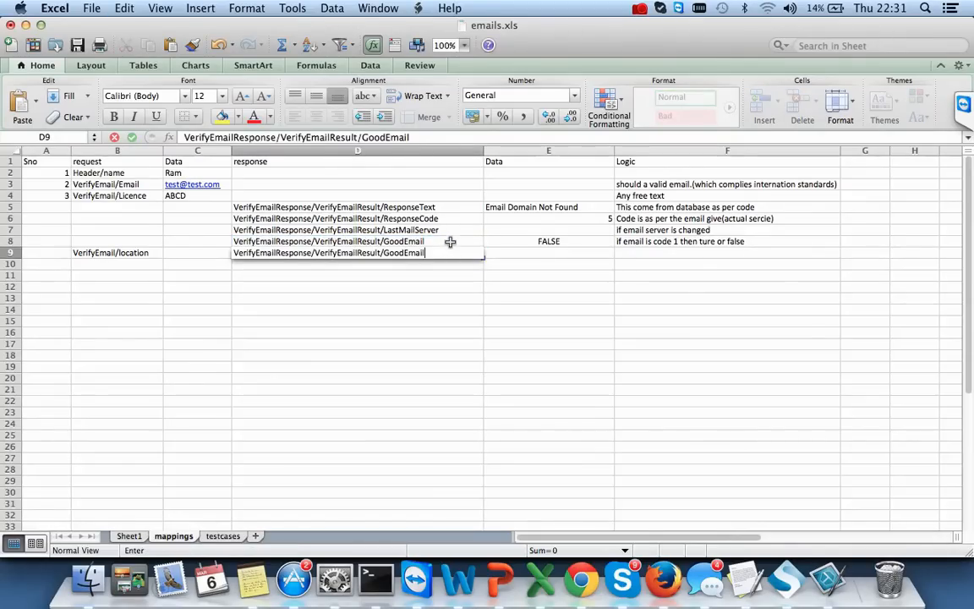
{"action": "key", "text": "BackSpace"}
{"action": "key", "text": "BackSpace"}
{"action": "key", "text": "BackSpace"}
{"action": "key", "text": "BackSpace"}
{"action": "key", "text": "BackSpace"}
{"action": "key", "text": "BackSpace"}
{"action": "key", "text": "BackSpace"}
{"action": "key", "text": "BackSpace"}
{"action": "key", "text": "BackSpace"}
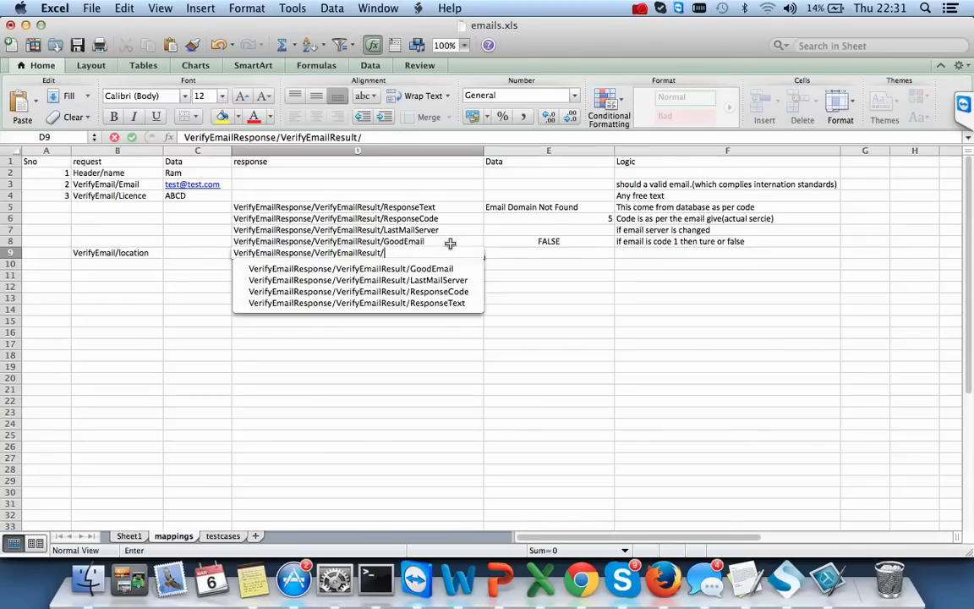
{"action": "type", "text": "Location"}
{"action": "key", "text": "Tab"}
- Enter London as the request data in C9 and the expected value in E9
{"action": "key", "text": "Left"}
{"action": "key", "text": "Left"}
{"action": "key", "text": "Left"}
{"action": "key", "text": "Right"}
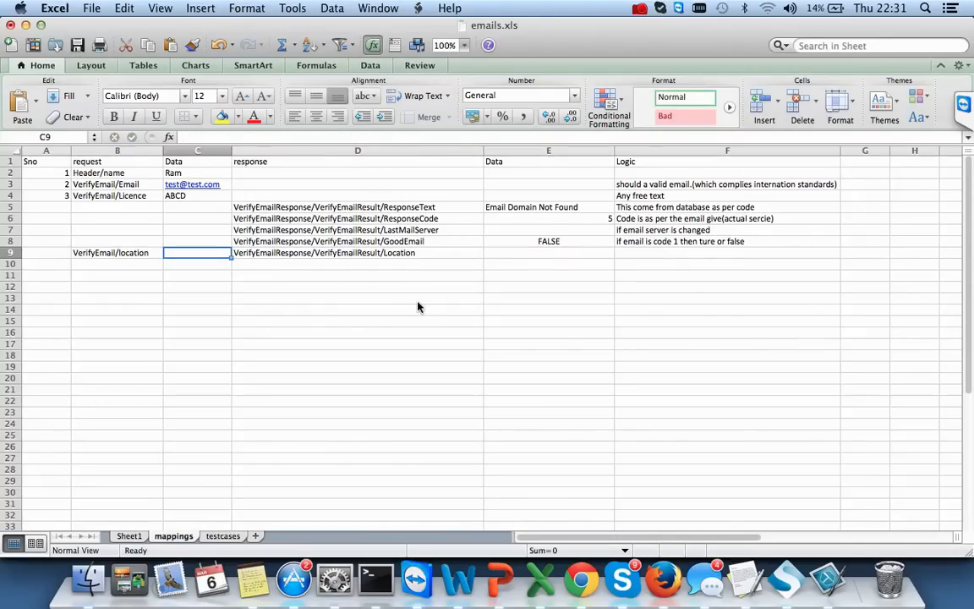
{"action": "type", "text": "London"}
{"action": "key", "text": "Tab"}
{"action": "key", "text": "Tab"}
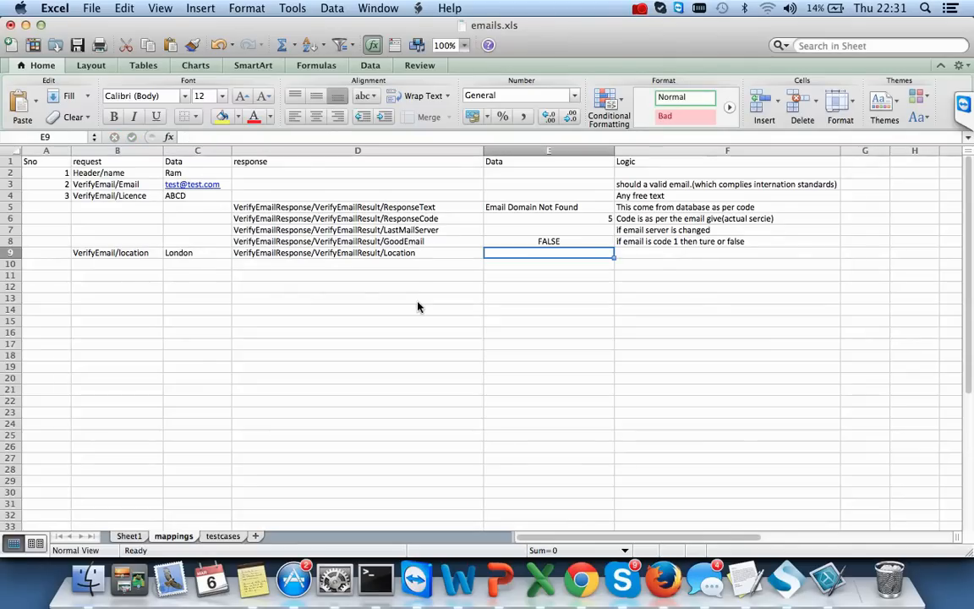
{"action": "type", "text": "Londo"}
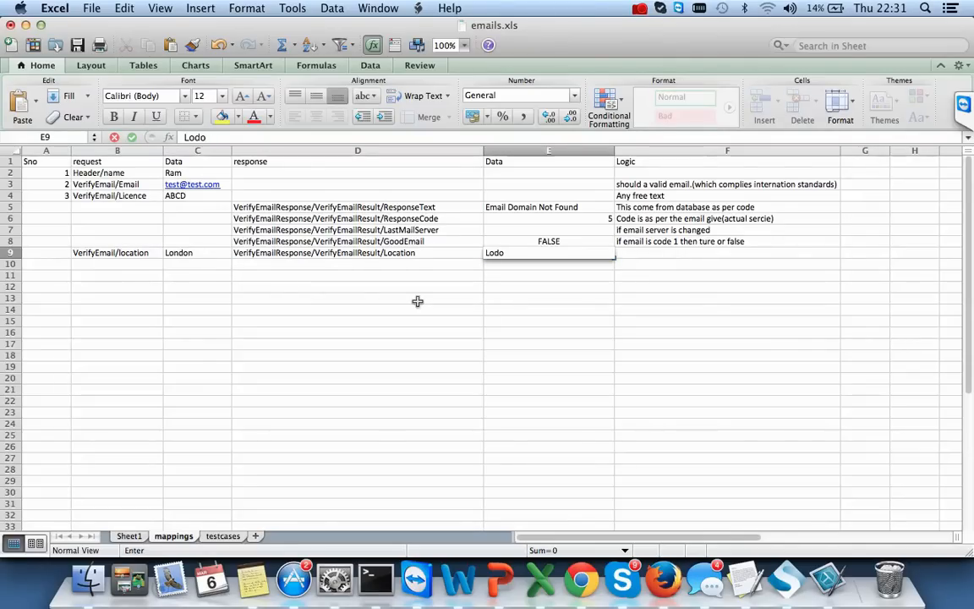
{"action": "type", "text": "n"}
{"action": "key", "text": "Tab"}
{"action": "key", "text": "Tab"}
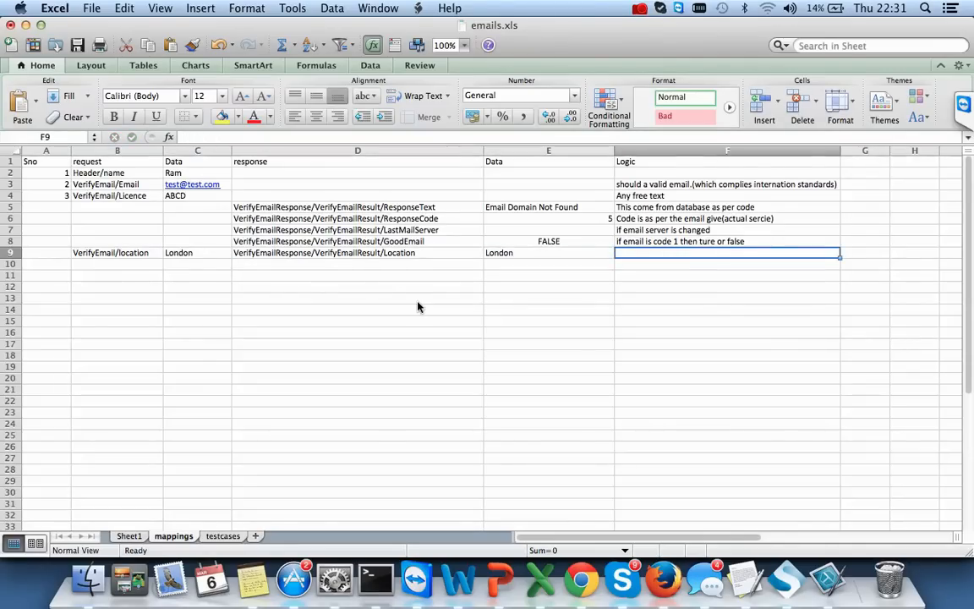
{"action": "key", "text": "Left"}
{"action": "key", "text": "Left"}
{"action": "key", "text": "Left"}
{"action": "key", "text": "Left"}
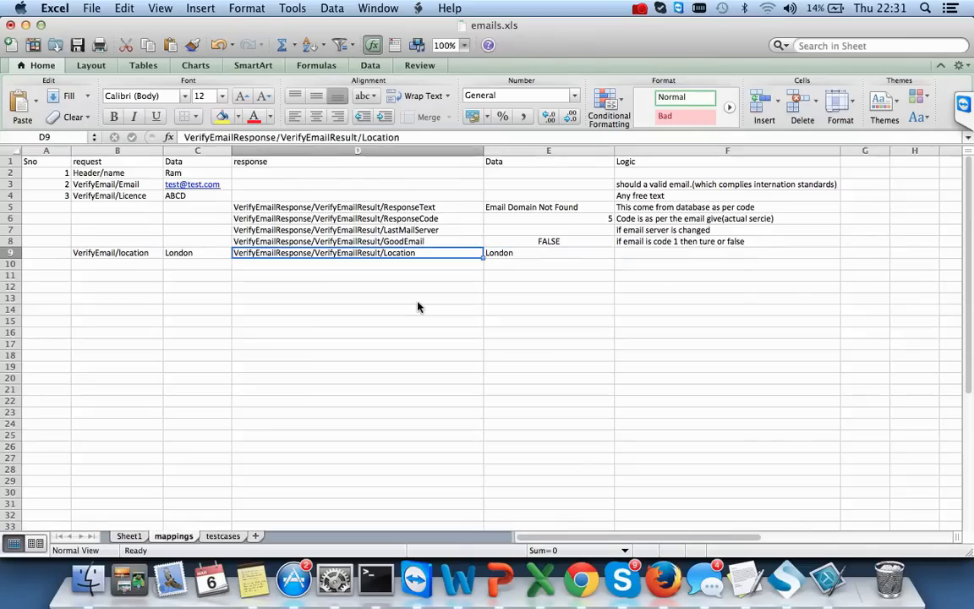
- Write F9's logic note 'Same as the request', adding that a wrong city returns an error code
{"action": "key", "text": "Right"}
{"action": "key", "text": "Right"}
{"action": "key", "text": "Right"}
{"action": "type", "text": "S"}
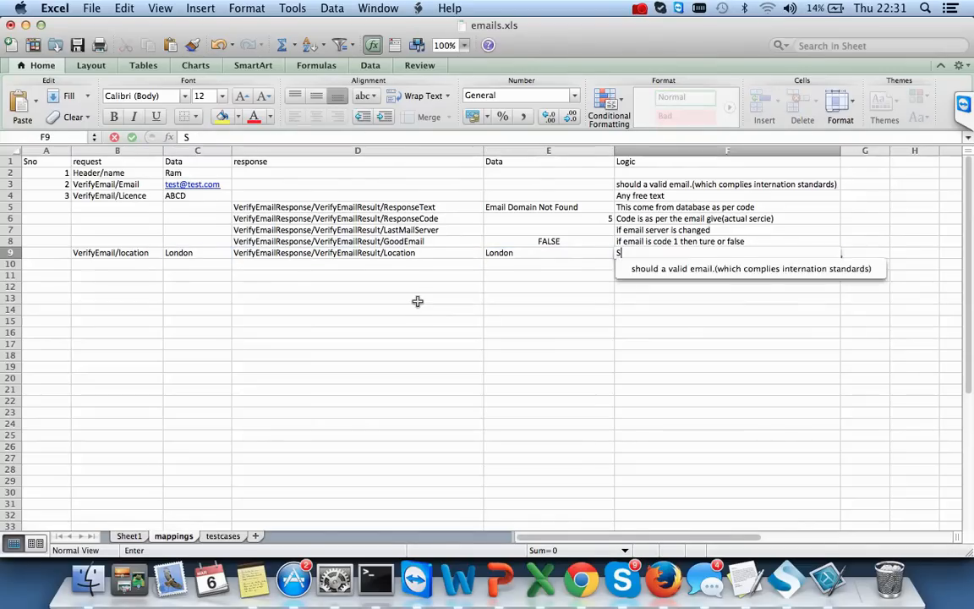
{"action": "type", "text": "ame as the re"}
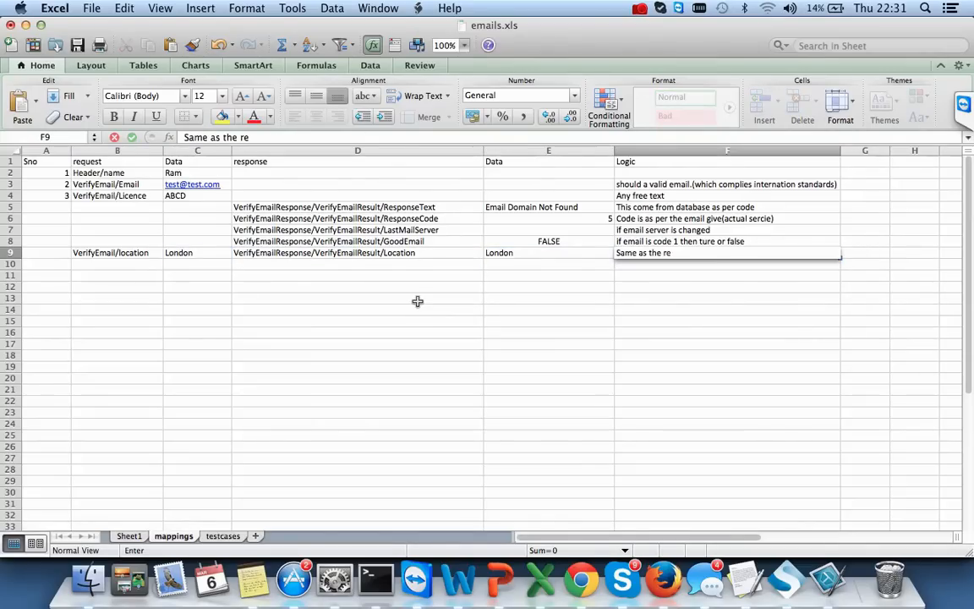
{"action": "type", "text": "quest"}
{"action": "key", "text": "Tab"}
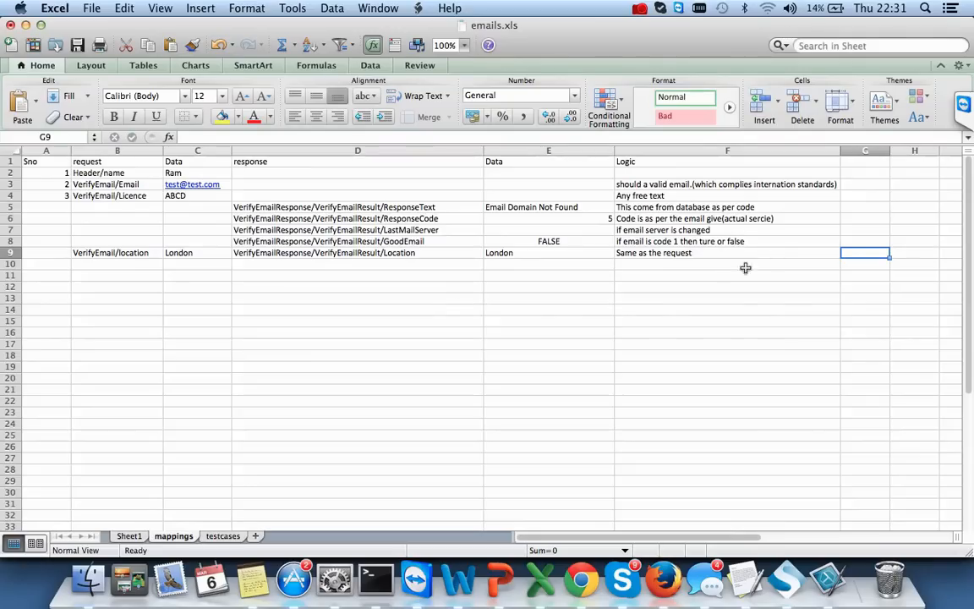
{"action": "left_click", "coordinate": [716, 253]}
{"action": "double_click", "coordinate": [716, 253]}
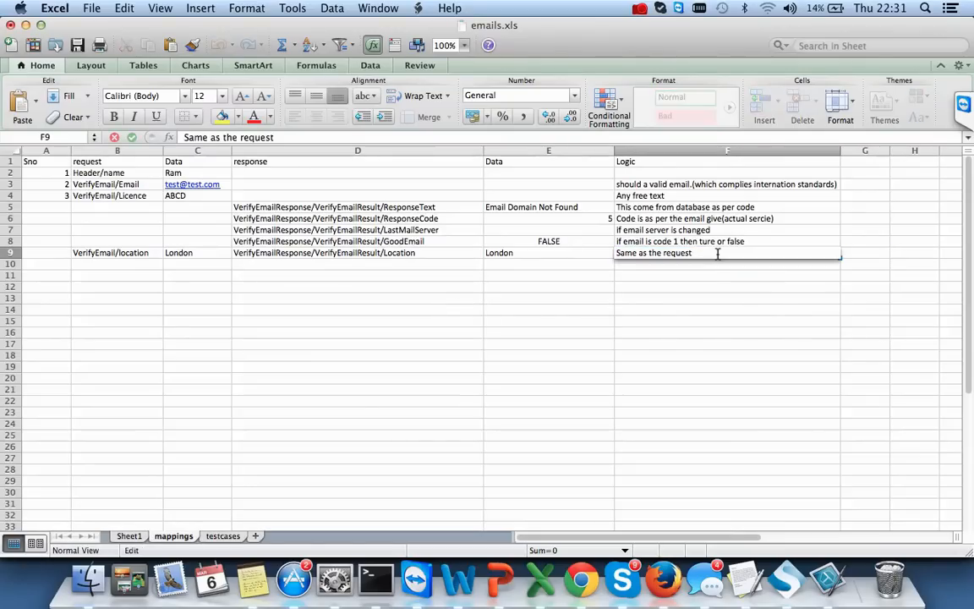
{"action": "type", "text": "(if city not correct then"}
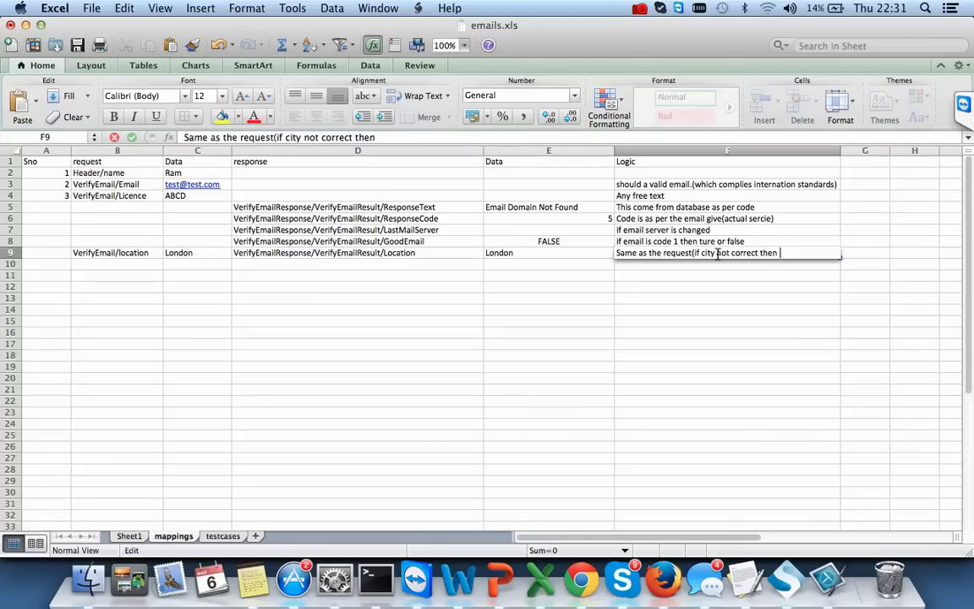
{"action": "type", "text": "response as the reson"}
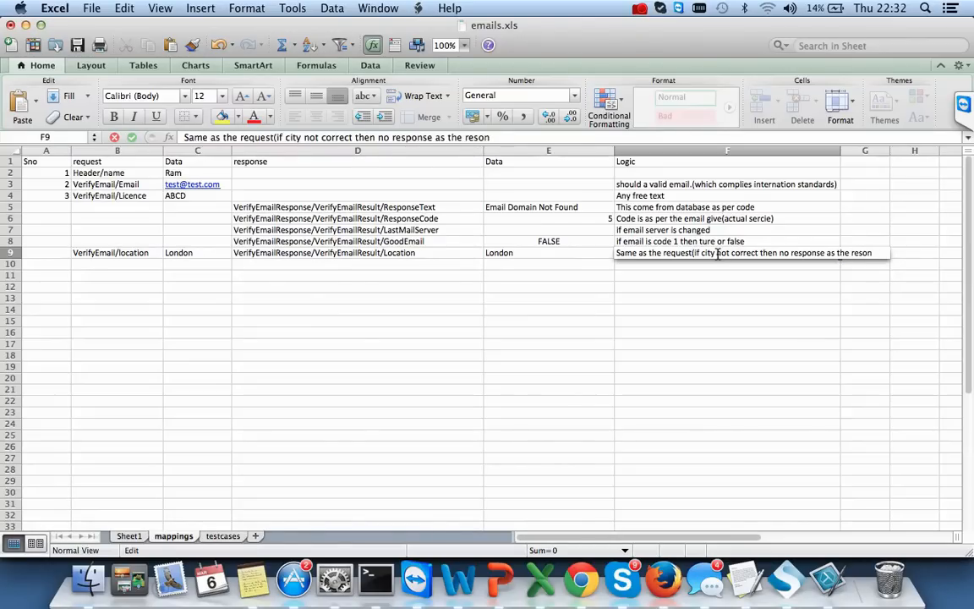
{"action": "key", "text": "BackSpace"}
{"action": "type", "text": "onse is"}
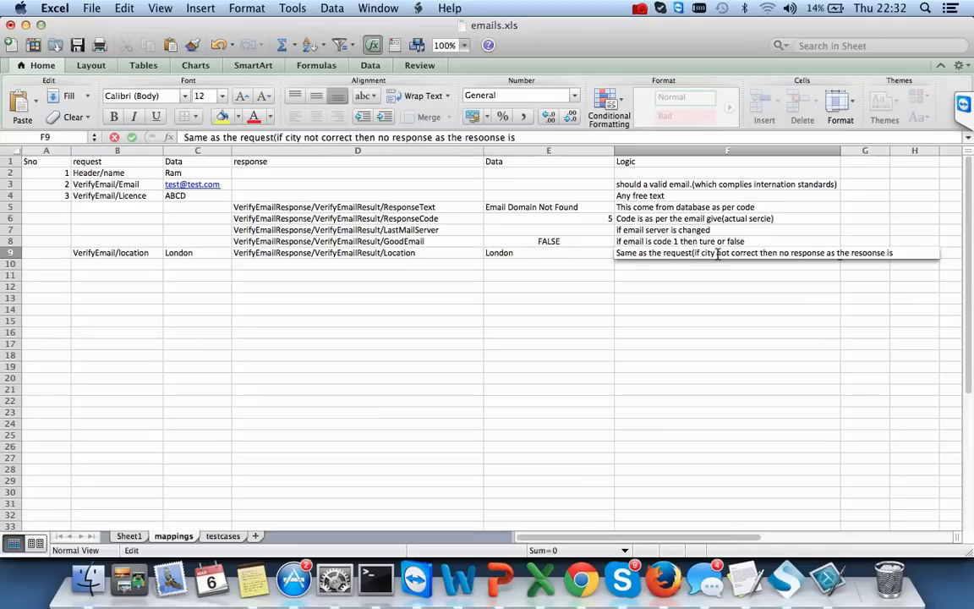
{"action": "type", "text": " an erro code"}
{"action": "key", "text": "Tab"}
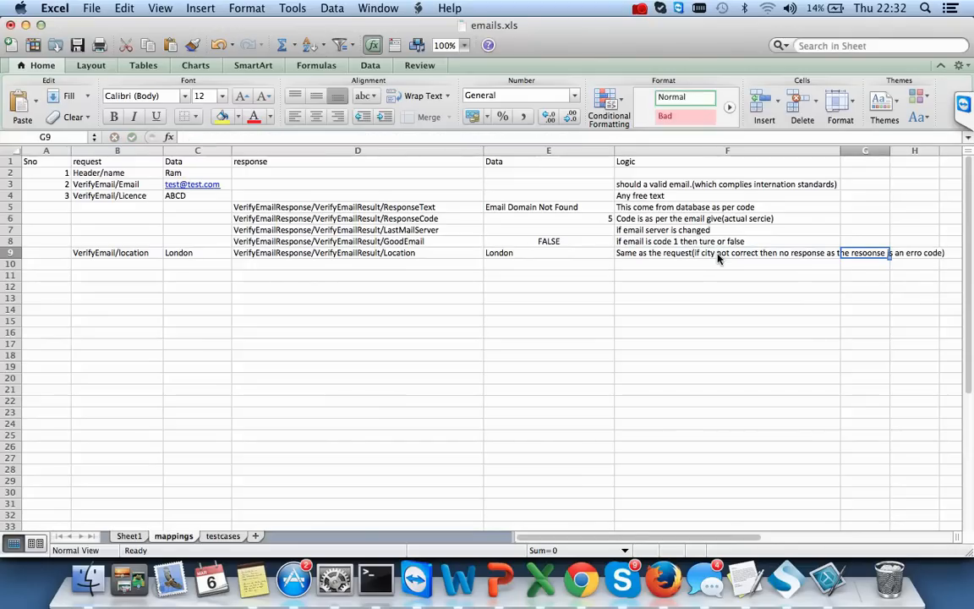
- Widen the Logic column and enter serial number 4 in A9
{"action": "left_click_drag", "start_coordinate": [842, 149], "coordinate": [895, 149]}
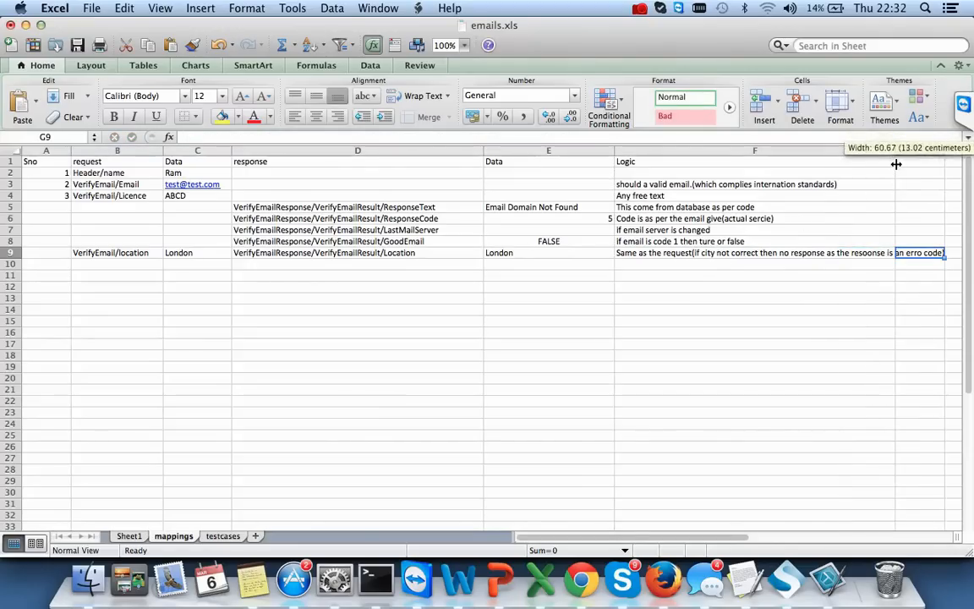
{"action": "left_click", "coordinate": [517, 255]}
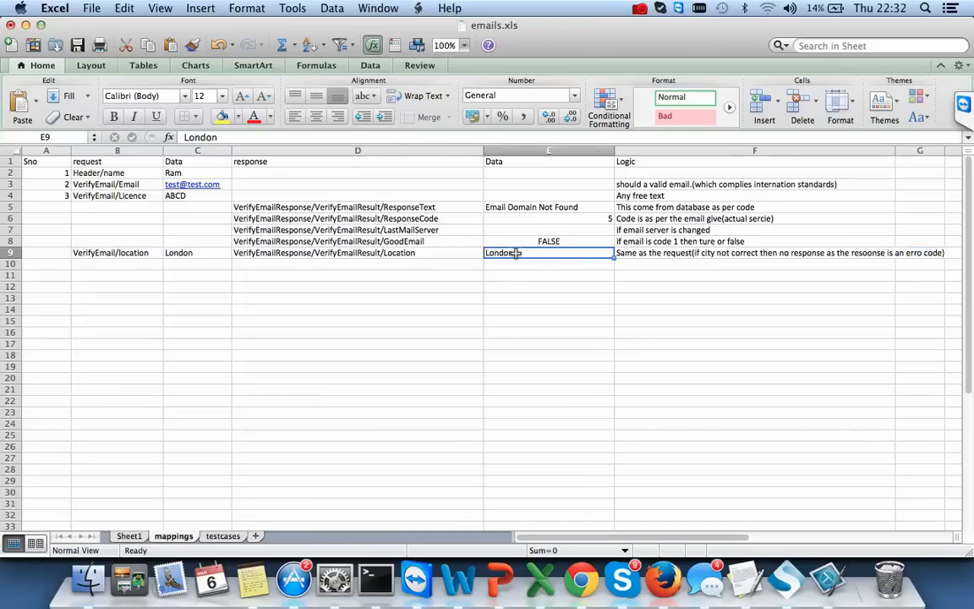
{"action": "key", "text": "Right"}
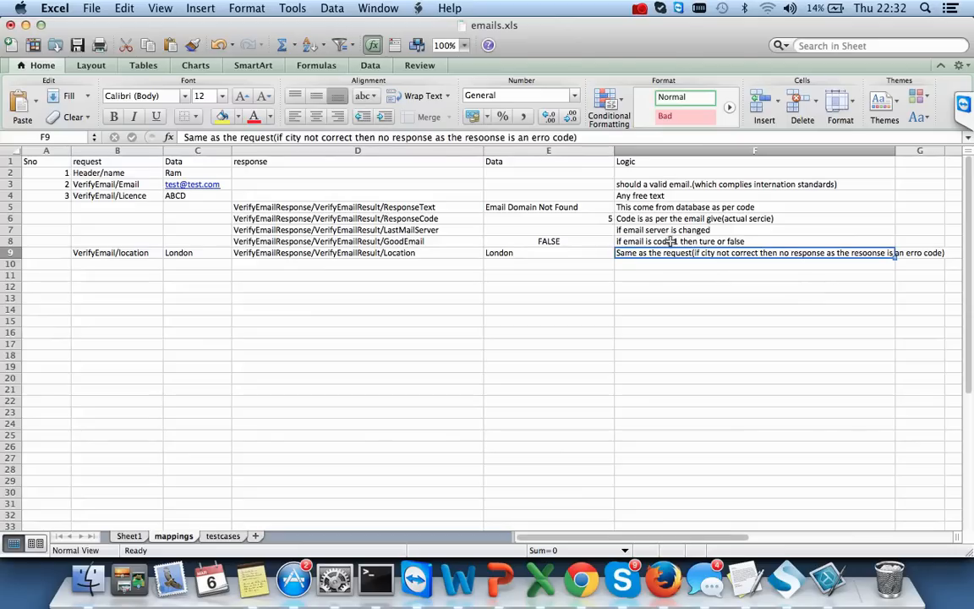
{"action": "left_click", "coordinate": [559, 219]}
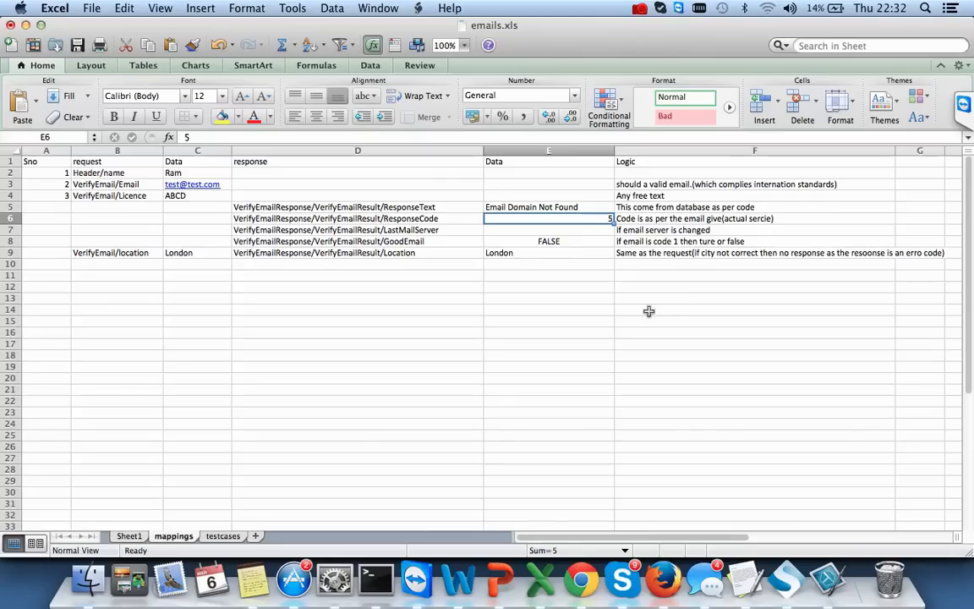
{"action": "left_click", "coordinate": [712, 253]}
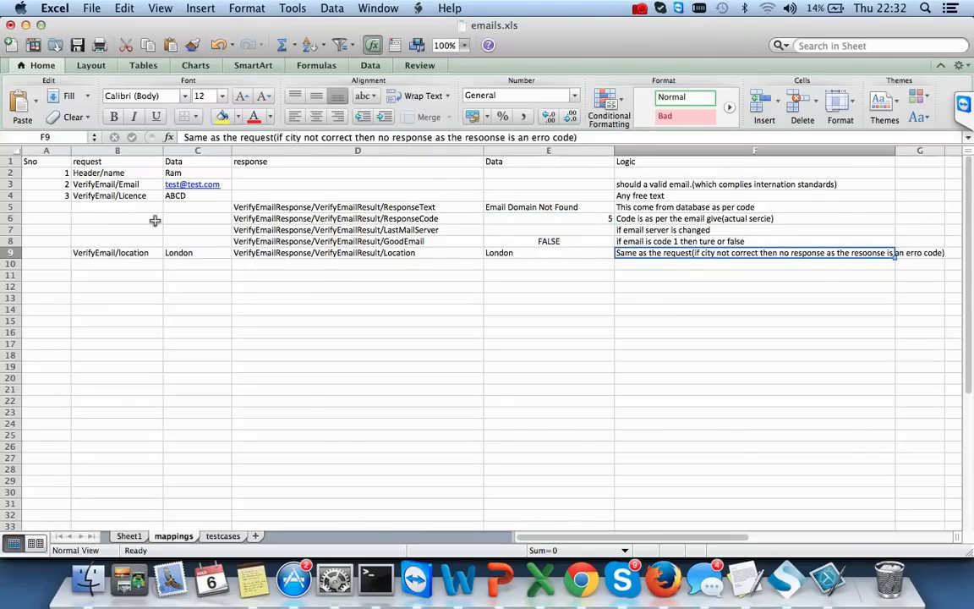
{"action": "left_click", "coordinate": [36, 255]}
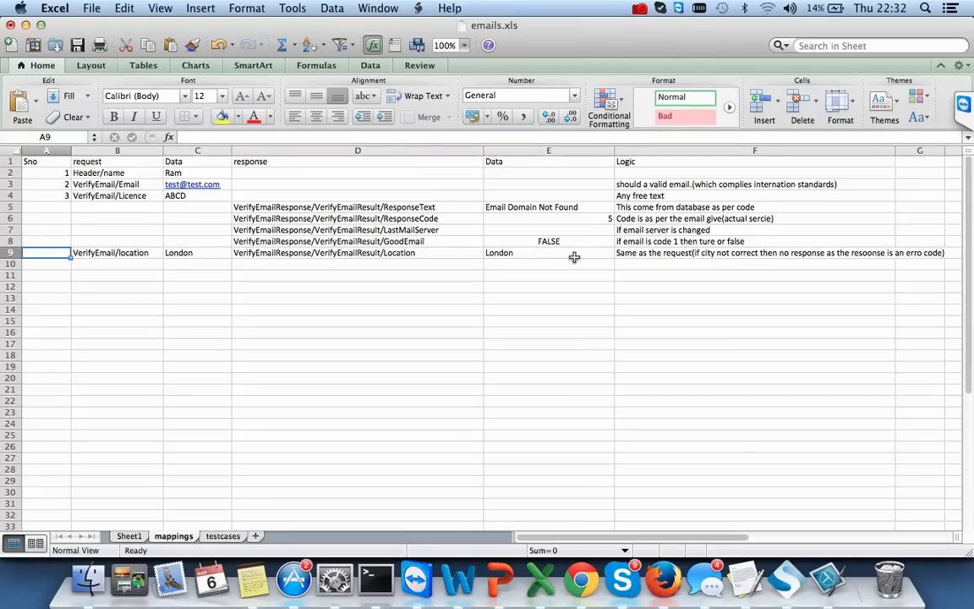
{"action": "type", "text": "4"}
{"action": "key", "text": "Tab"}
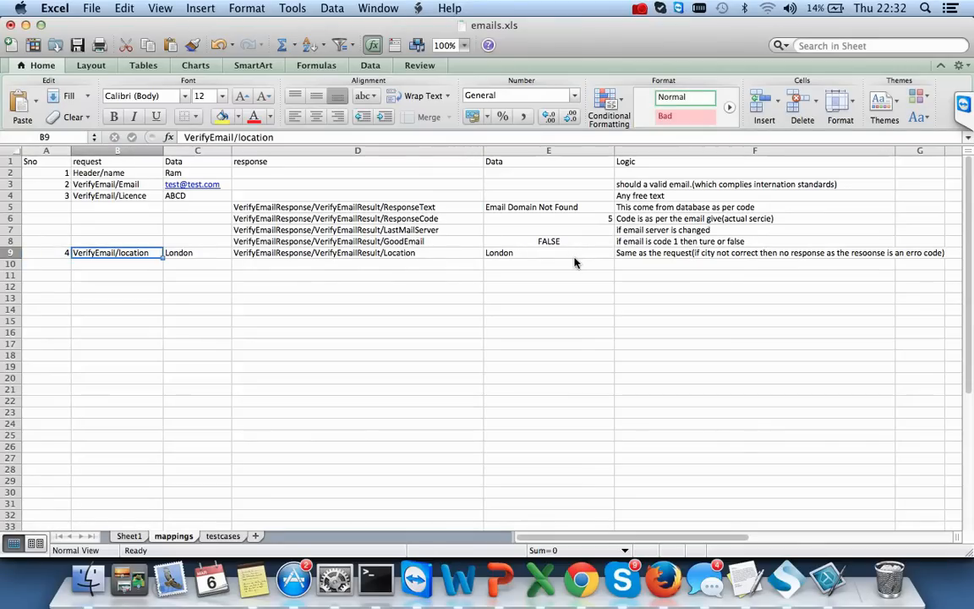
{"action": "left_click", "coordinate": [8, 173]}
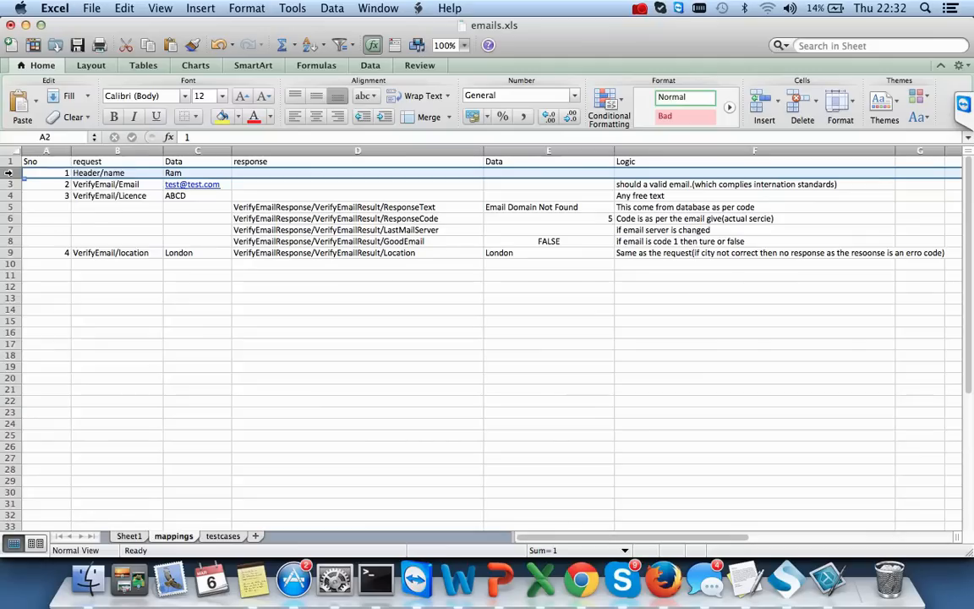
- Insert a blank row 2 above the first request for a section label, clearing the mistyped label
{"action": "right_click", "coordinate": [9, 173]}
{"action": "left_click", "coordinate": [82, 247]}
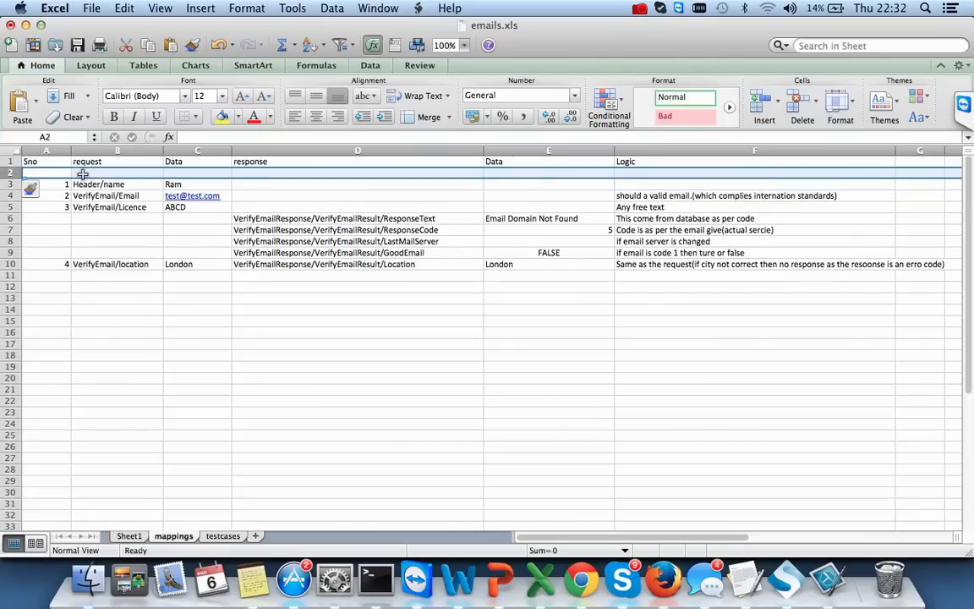
{"action": "double_click", "coordinate": [45, 174]}
{"action": "type", "text": "Lof"}
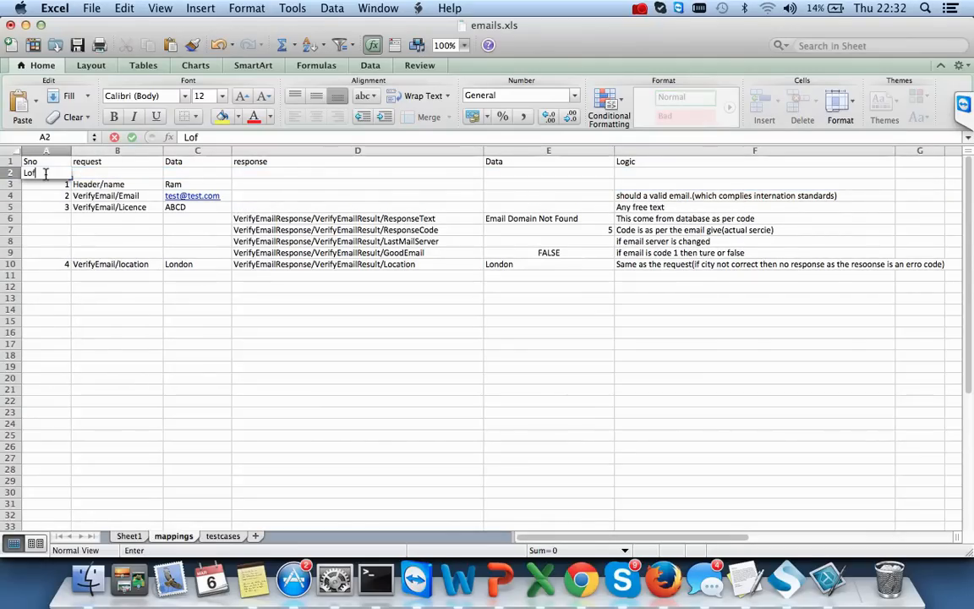
{"action": "key", "text": "Return"}
{"action": "key", "text": "Down"}
{"action": "key", "text": "Down"}
{"action": "key", "text": "Down"}
{"action": "key", "text": "Down"}
{"action": "key", "text": "Down"}
{"action": "key", "text": "Down"}
{"action": "key", "text": "Down"}
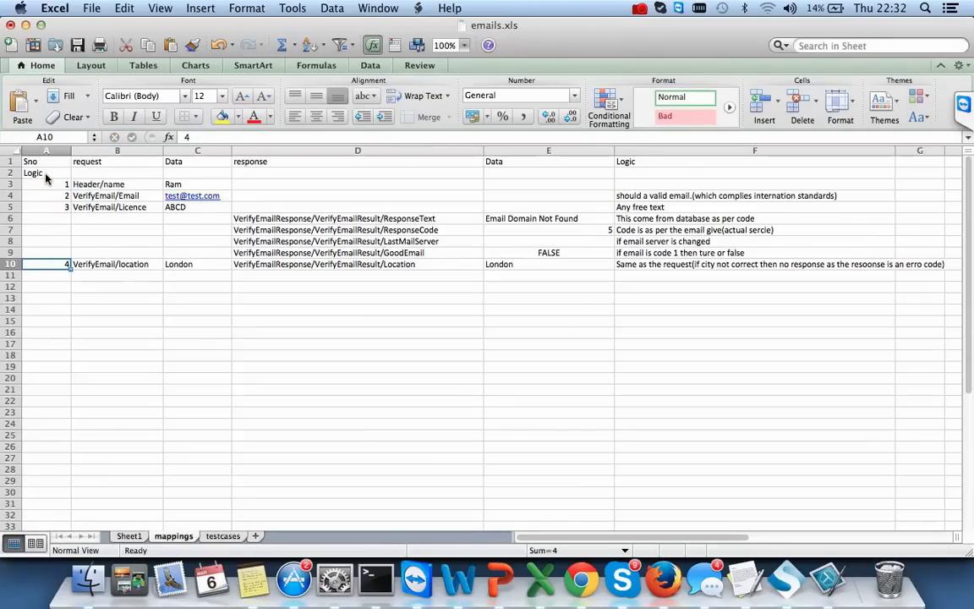
{"action": "left_click", "coordinate": [46, 173]}
{"action": "key", "text": "Down"}
{"action": "key", "text": "Down"}
{"action": "key", "text": "Down"}
{"action": "left_click", "coordinate": [43, 171]}
{"action": "key", "text": "BackSpace"}
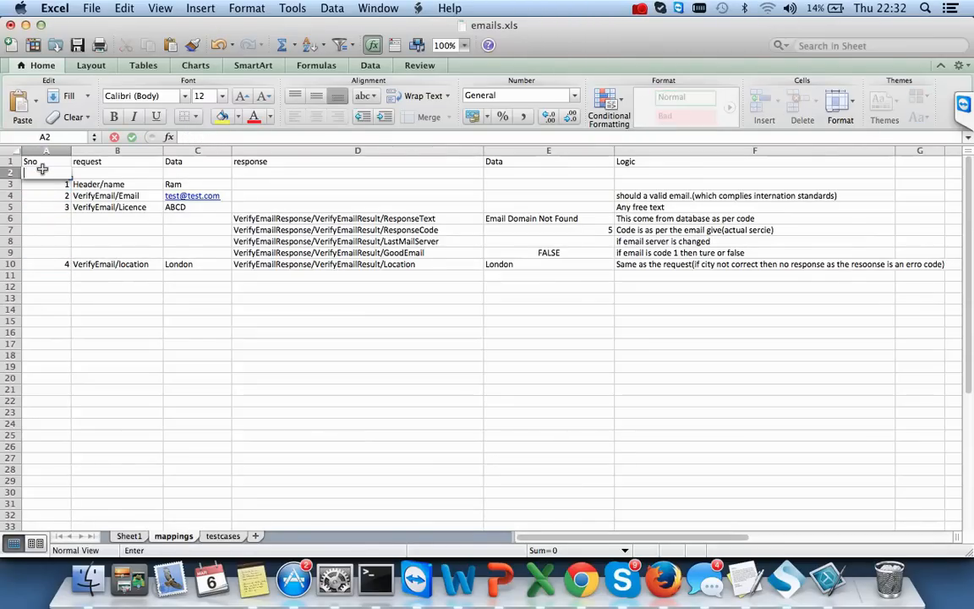
- Label A14 'nagative' and select the positive request names in B3:B10
{"action": "left_click", "coordinate": [46, 311]}
{"action": "type", "text": "nagat"}
{"action": "key", "text": "Return"}
{"action": "type", "text": "ive"}
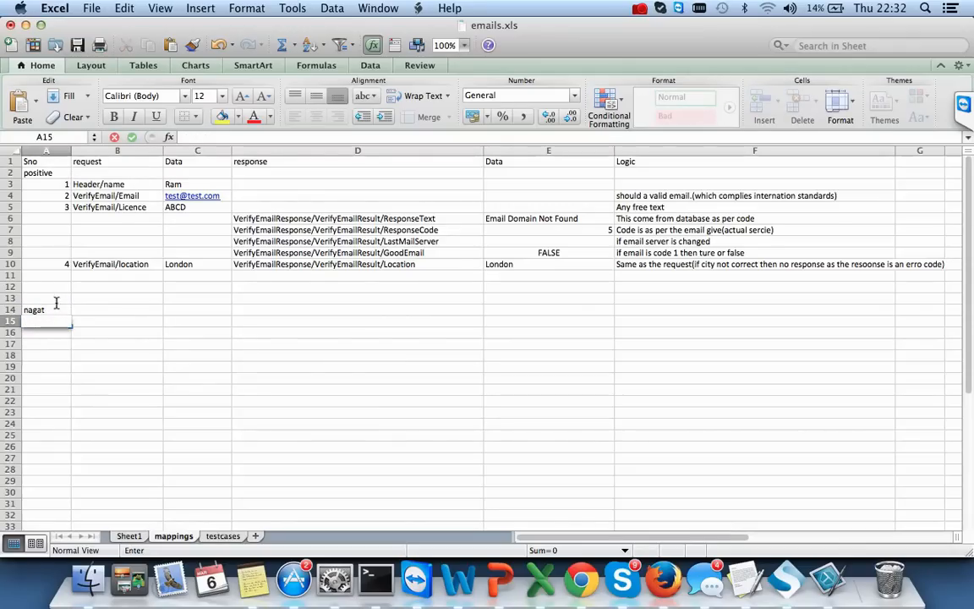
{"action": "double_click", "coordinate": [57, 310]}
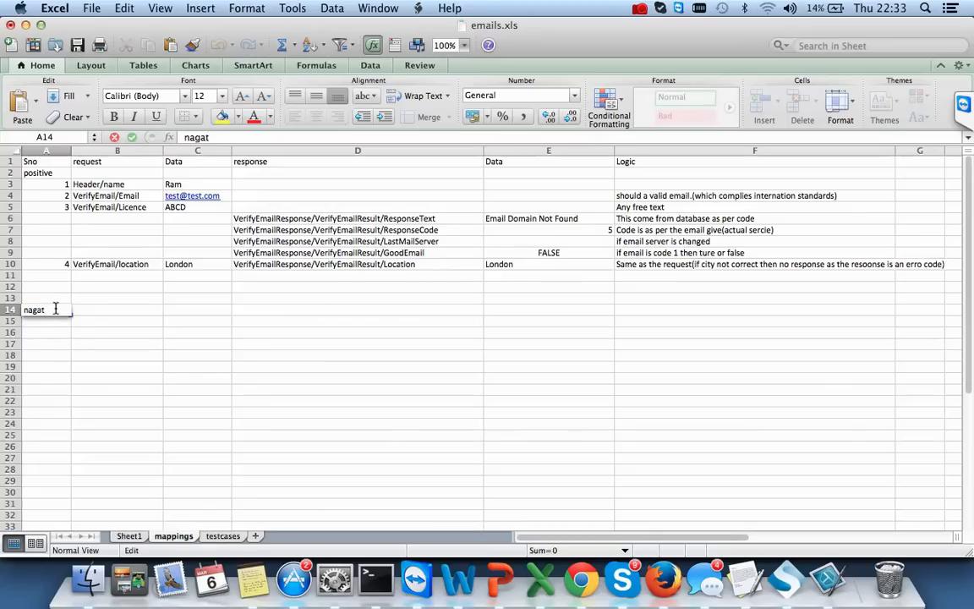
{"action": "key", "text": "Tab"}
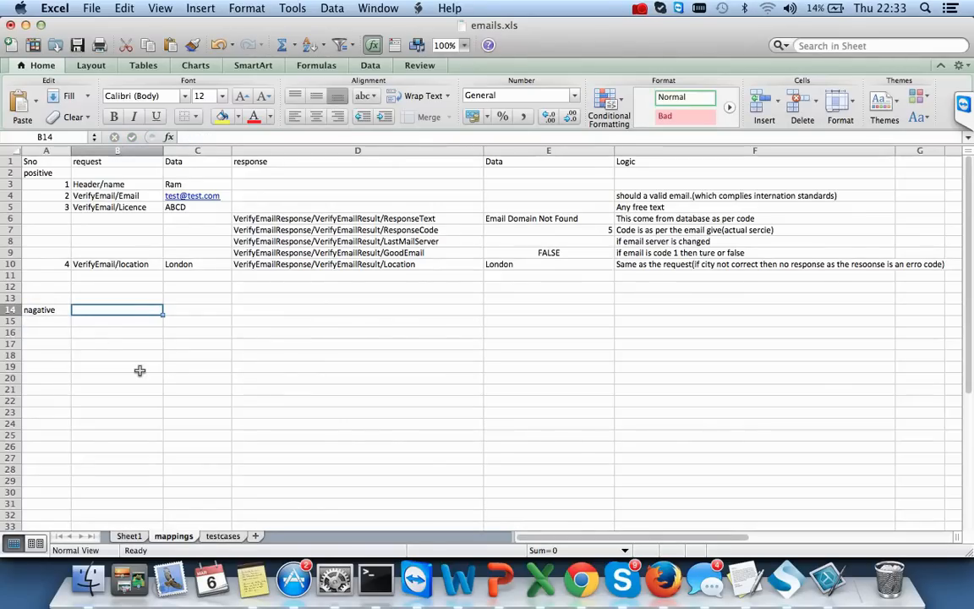
{"action": "key", "text": "Down"}
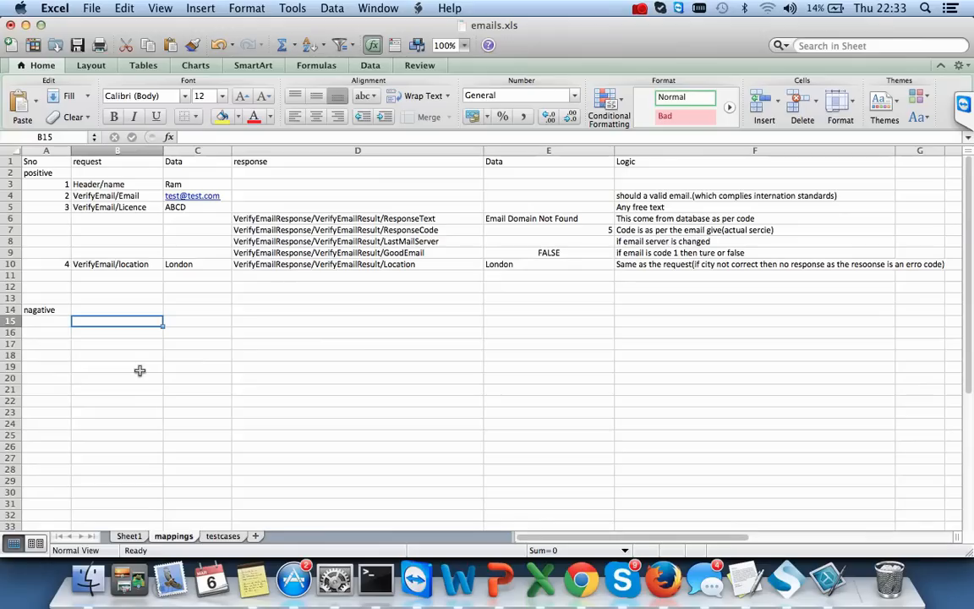
{"action": "left_click_drag", "start_coordinate": [133, 183], "coordinate": [135, 264]}
- Copy the request names to B15 and delete the empty rows 18–21
{"action": "key", "text": "super+c"}
{"action": "left_click", "coordinate": [102, 319]}
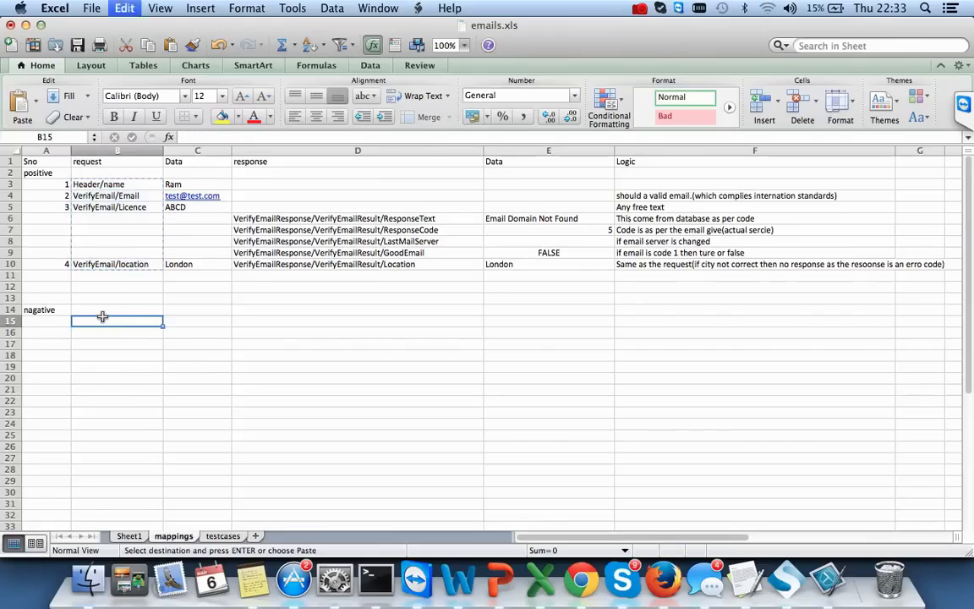
{"action": "key", "text": "super+v"}
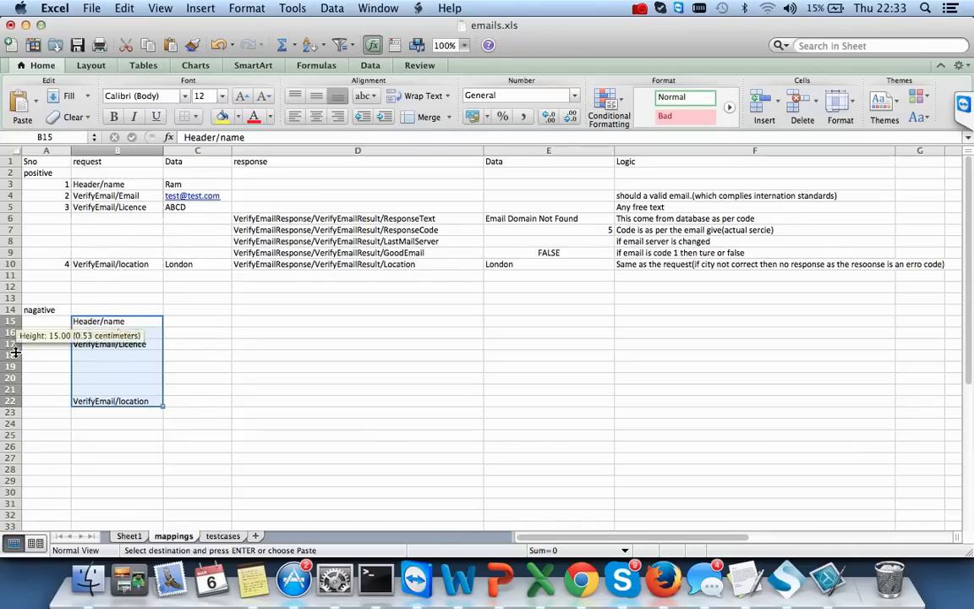
{"action": "left_click", "coordinate": [13, 354]}
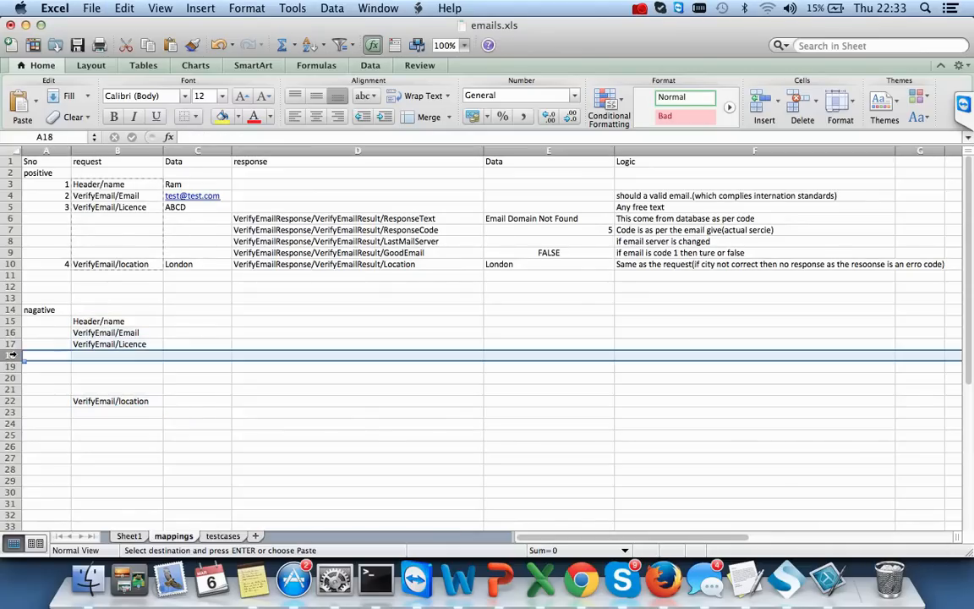
{"action": "left_click_drag", "start_coordinate": [12, 354], "coordinate": [10, 388]}
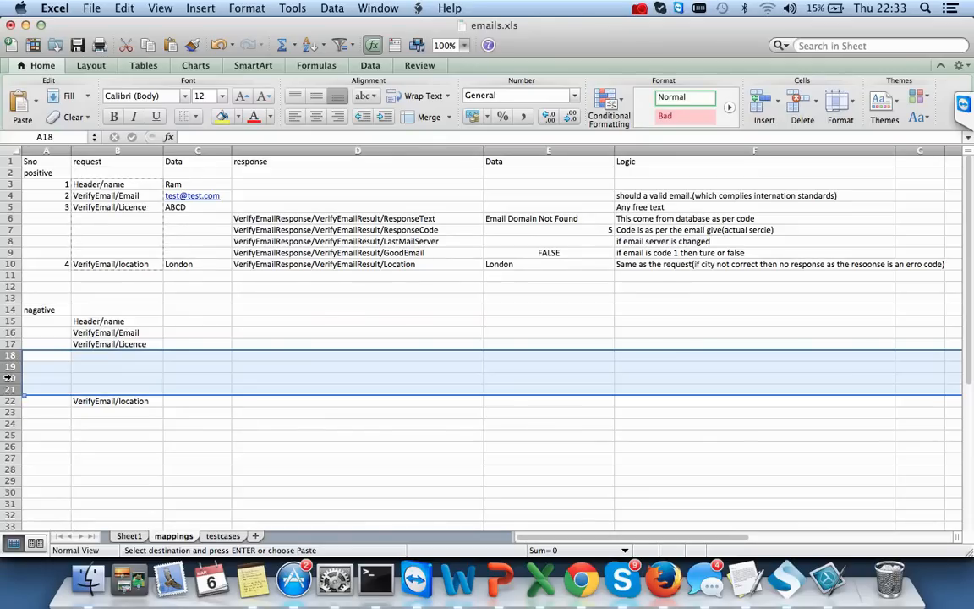
{"action": "right_click", "coordinate": [10, 377]}
{"action": "left_click", "coordinate": [37, 456]}
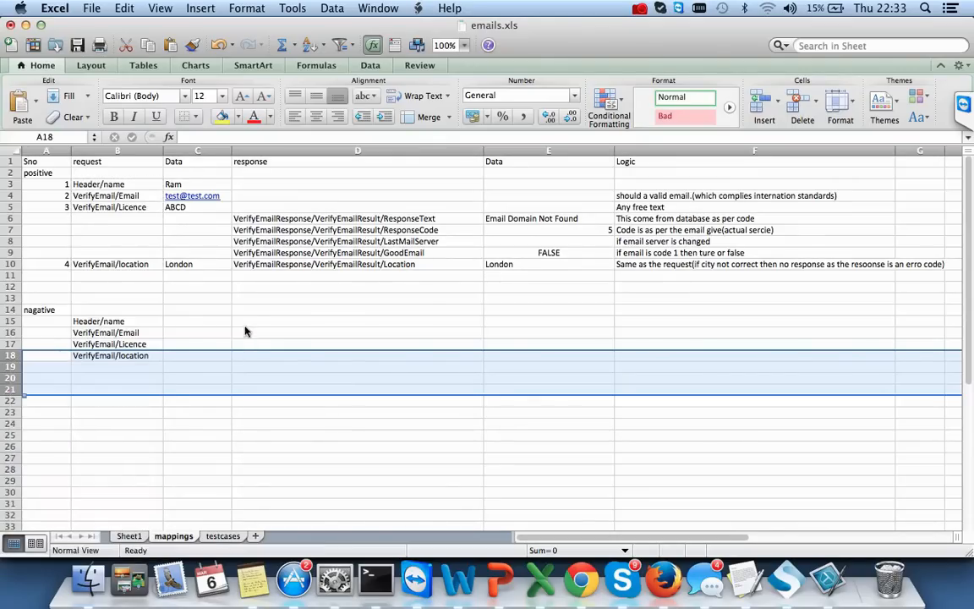
- Enter * as the data in C15, C16 and C18
{"action": "left_click", "coordinate": [203, 322]}
{"action": "double_click", "coordinate": [205, 321]}
{"action": "type", "text": "*"}
{"action": "key", "text": "Return"}
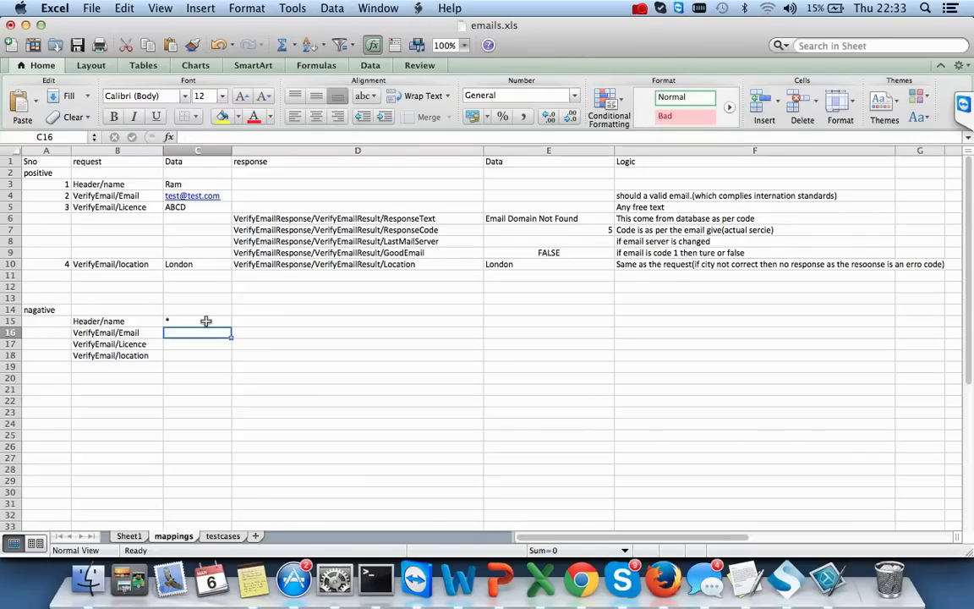
{"action": "left_click", "coordinate": [192, 319]}
{"action": "double_click", "coordinate": [191, 331]}
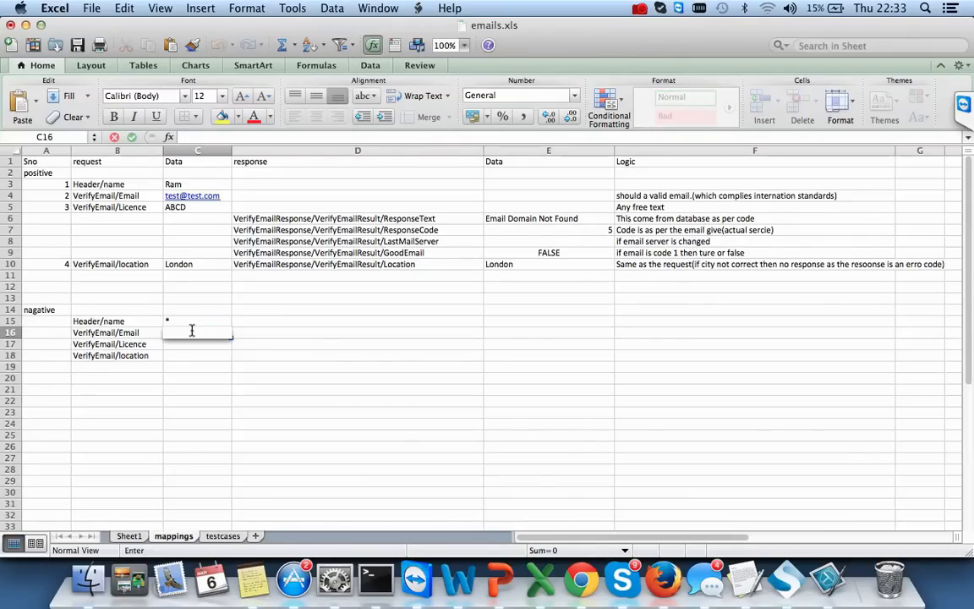
{"action": "type", "text": "*"}
{"action": "key", "text": "Return"}
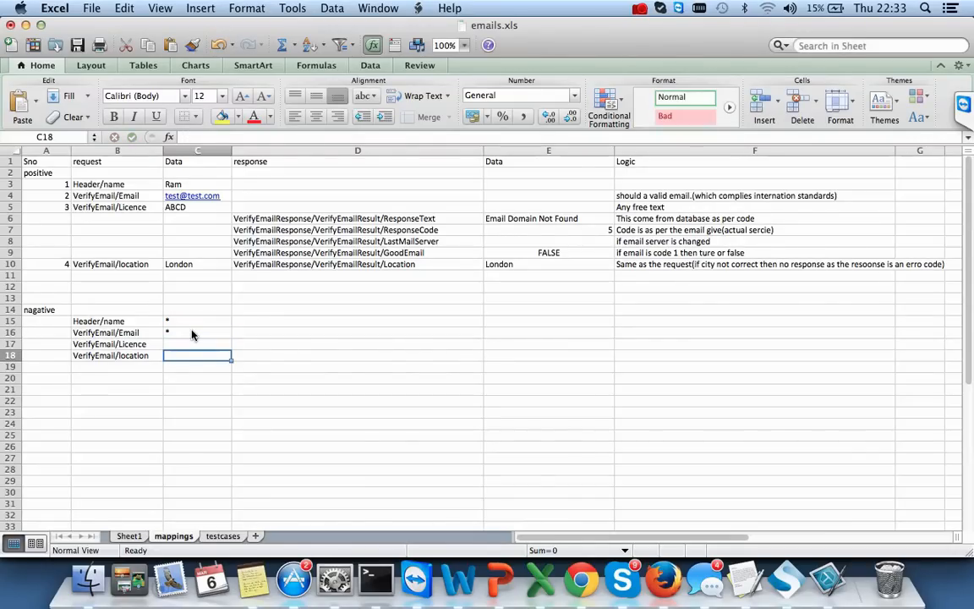
{"action": "type", "text": "*"}
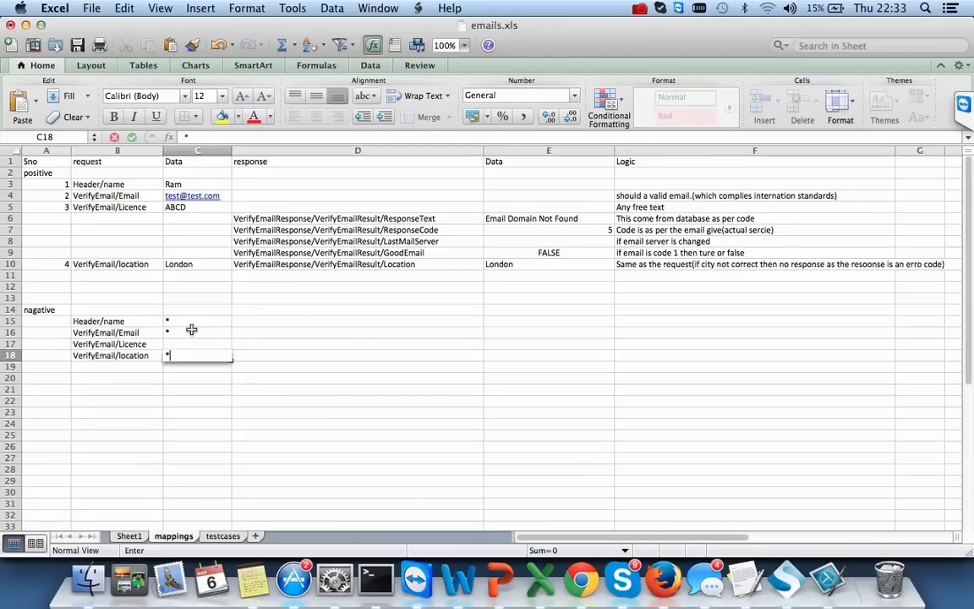
{"action": "key", "text": "Tab"}
{"action": "key", "text": "Tab"}
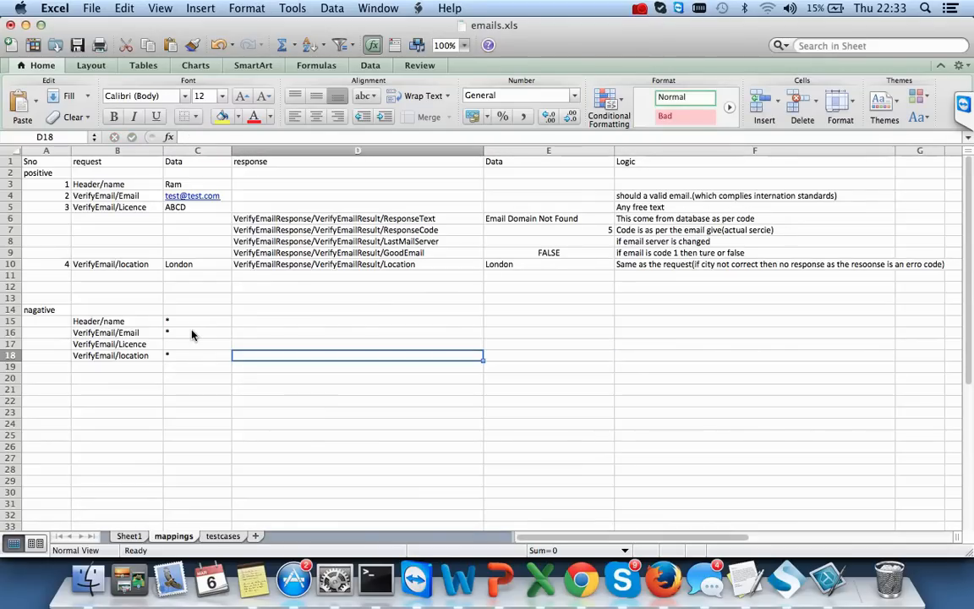
- Copy the ResponseCode response path from D7
{"action": "left_click", "coordinate": [44, 399]}
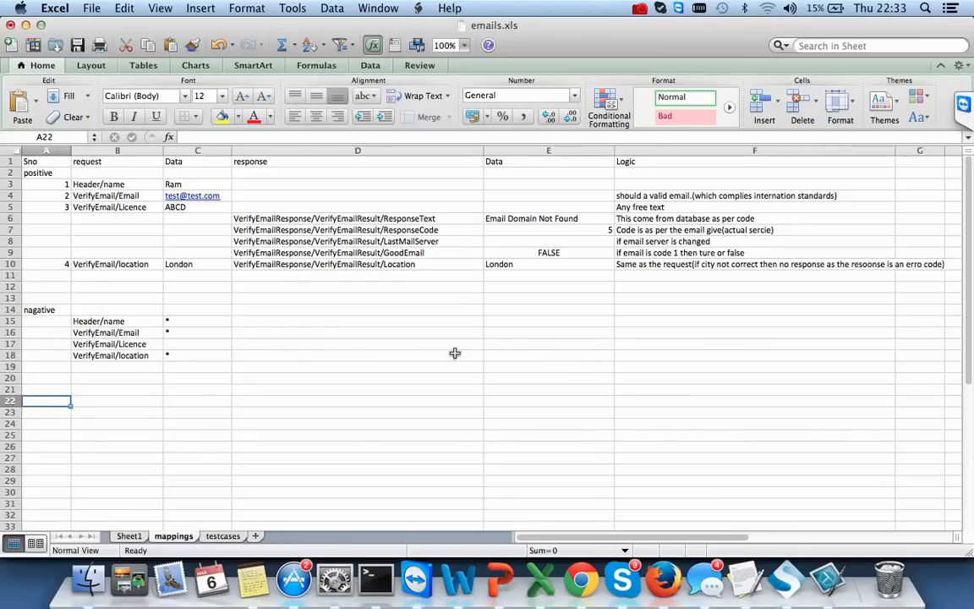
{"action": "double_click", "coordinate": [554, 368]}
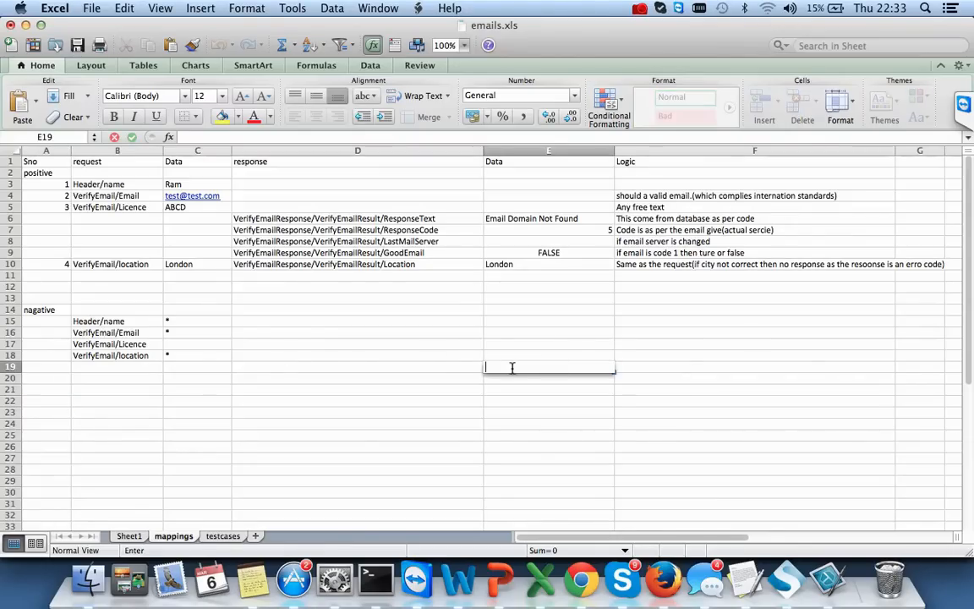
{"action": "key", "text": "Escape"}
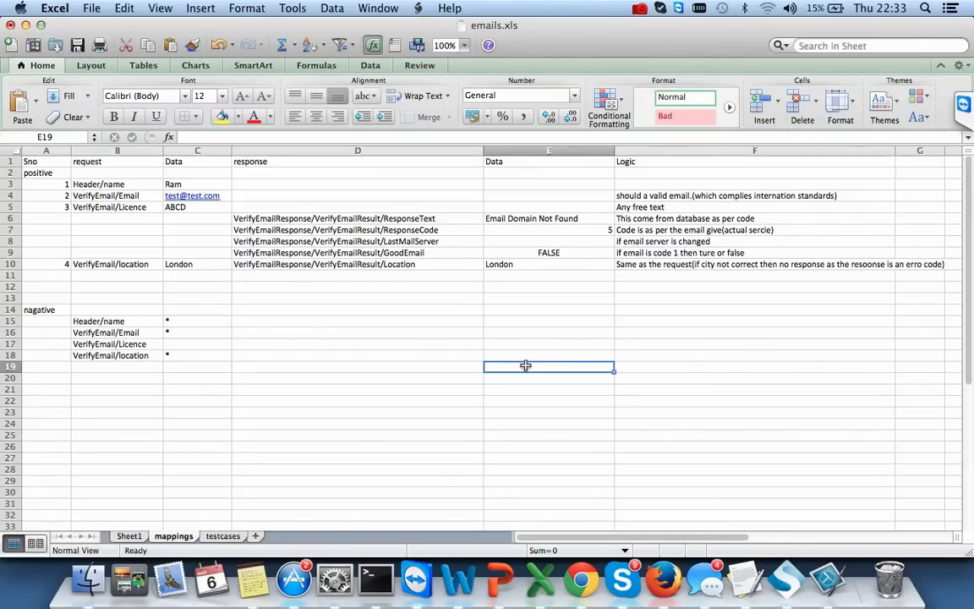
{"action": "left_click", "coordinate": [292, 219]}
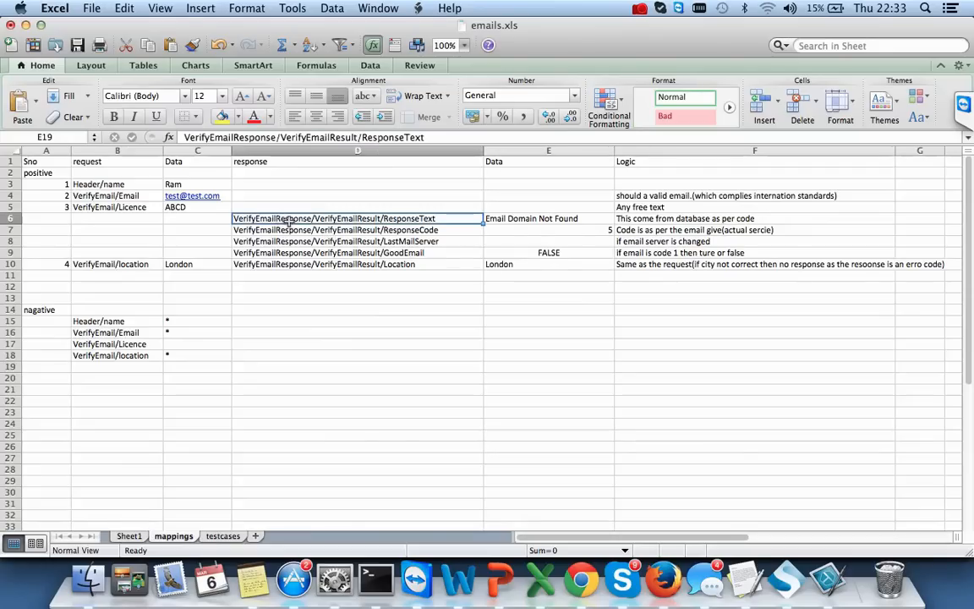
{"action": "left_click", "coordinate": [353, 230]}
{"action": "key", "text": "super+c"}
- In SoapUI Pro, widen the request pane and replace the ws:email value with junk characters '((('
{"action": "key", "text": "super+Tab"}
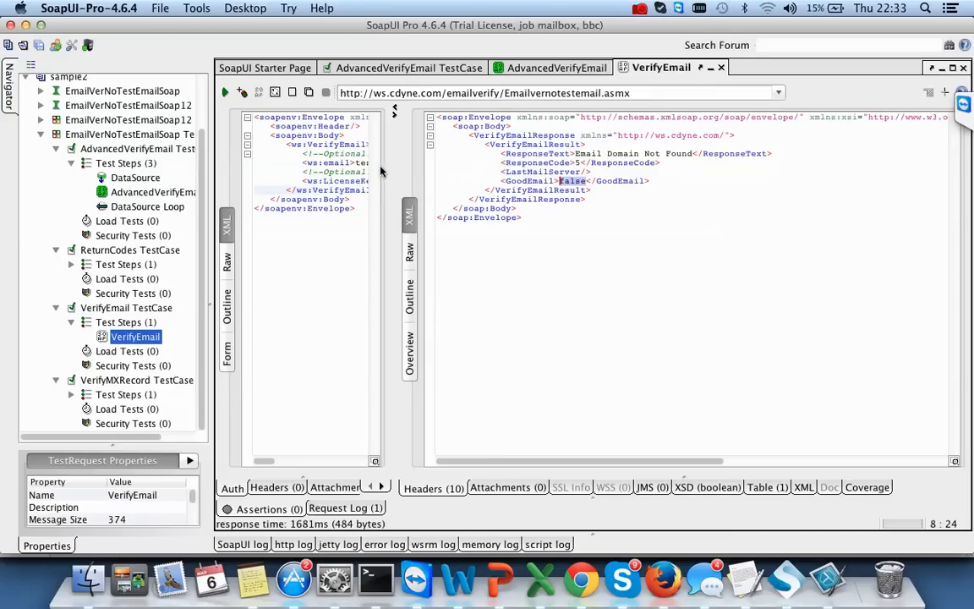
{"action": "left_click_drag", "start_coordinate": [393, 171], "coordinate": [591, 171]}
{"action": "left_click", "coordinate": [424, 162]}
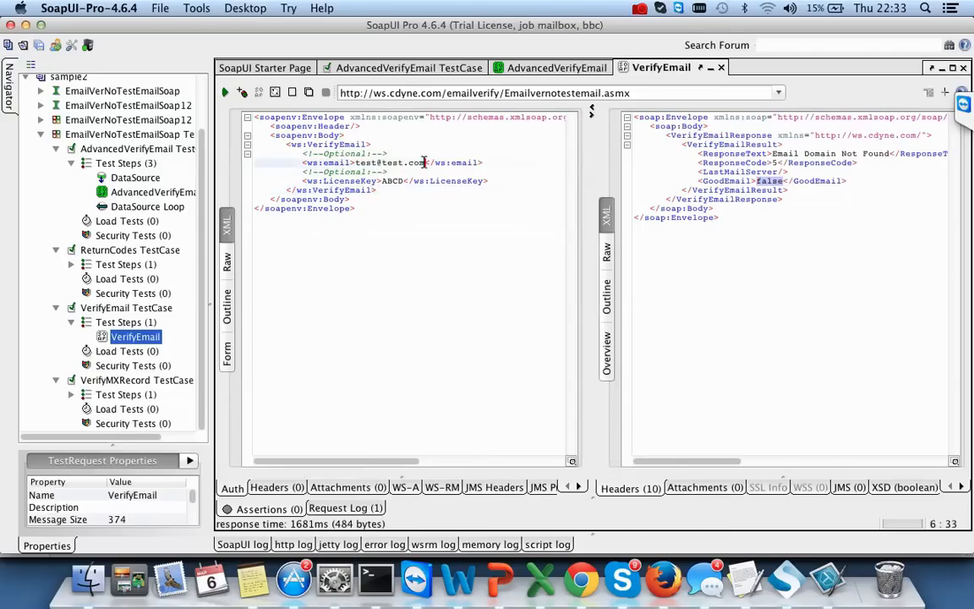
{"action": "key", "text": "BackSpace"}
{"action": "key", "text": "BackSpace"}
{"action": "key", "text": "BackSpace"}
{"action": "key", "text": "BackSpace"}
{"action": "key", "text": "BackSpace"}
{"action": "key", "text": "BackSpace"}
{"action": "key", "text": "BackSpace"}
{"action": "key", "text": "BackSpace"}
{"action": "key", "text": "BackSpace"}
{"action": "key", "text": "BackSpace"}
{"action": "key", "text": "BackSpace"}
{"action": "key", "text": "BackSpace"}
{"action": "type", "text": "(&(*&(*&"}
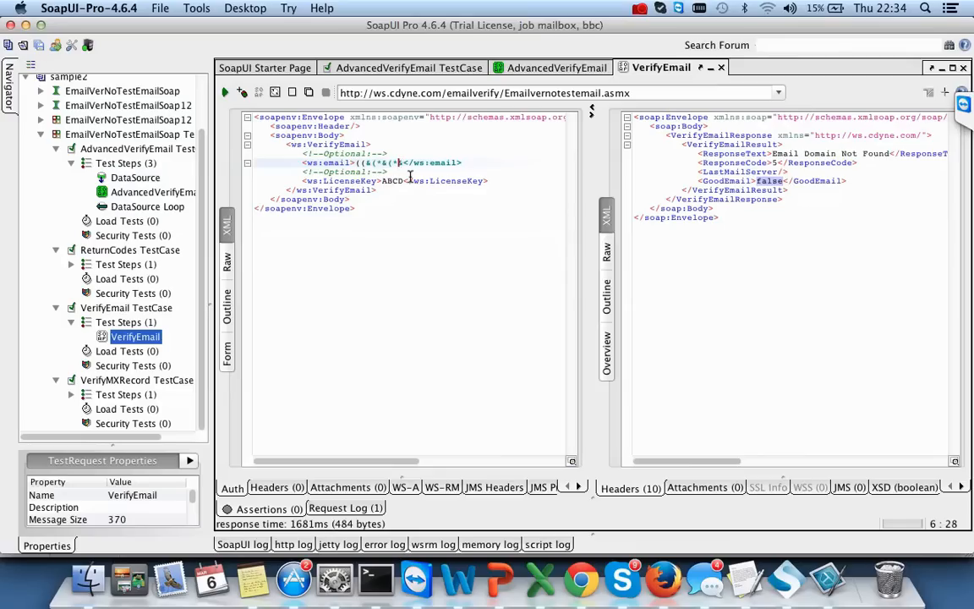
{"action": "key", "text": "BackSpace"}
{"action": "key", "text": "BackSpace"}
{"action": "key", "text": "BackSpace"}
{"action": "key", "text": "BackSpace"}
{"action": "key", "text": "BackSpace"}
{"action": "key", "text": "BackSpace"}
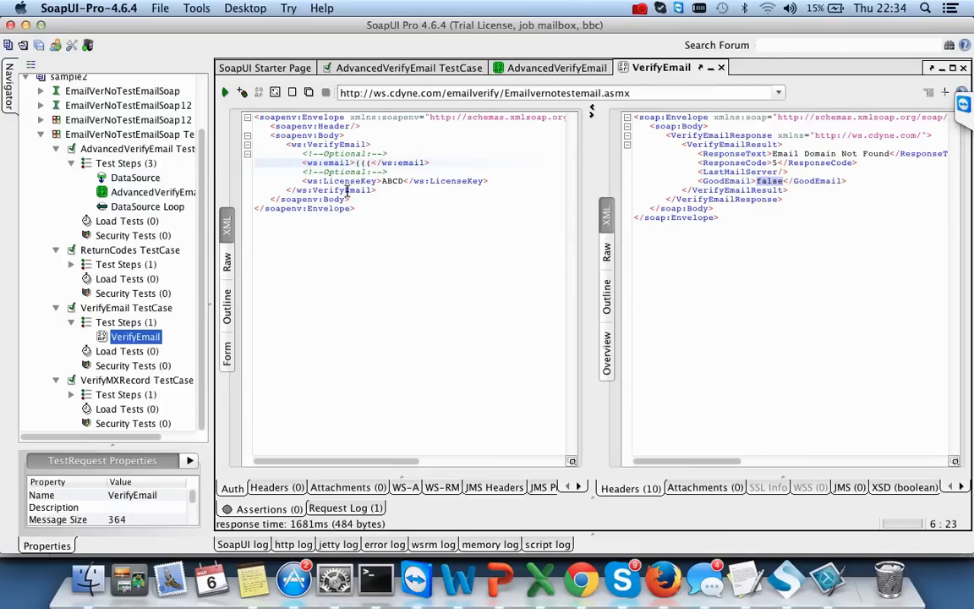
- Clear the LicenseKey value and run the VerifyEmail request, getting Invalid Email Address
{"action": "left_click_drag", "start_coordinate": [402, 183], "coordinate": [383, 183]}
{"action": "key", "text": "BackSpace"}
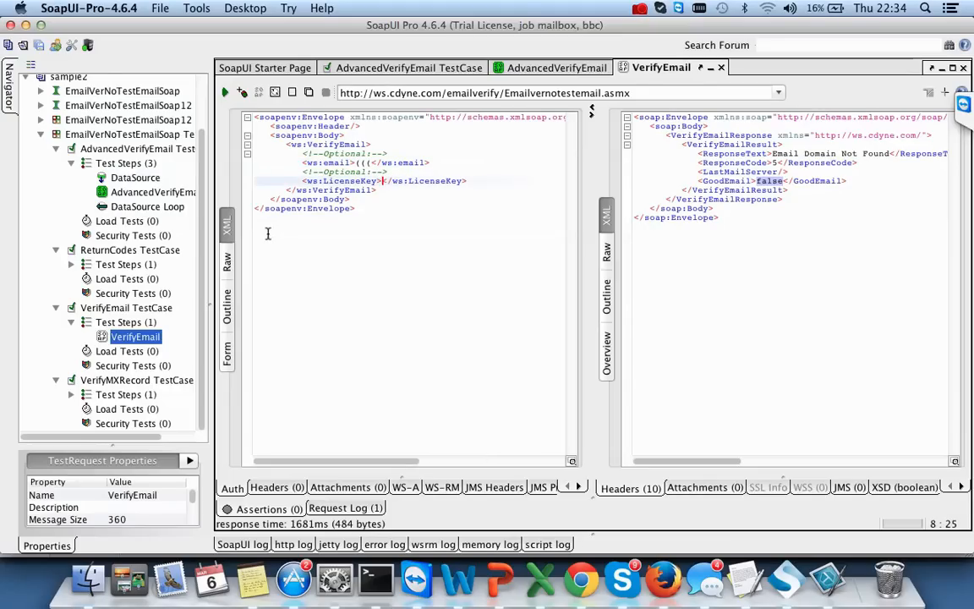
{"action": "left_click", "coordinate": [360, 171]}
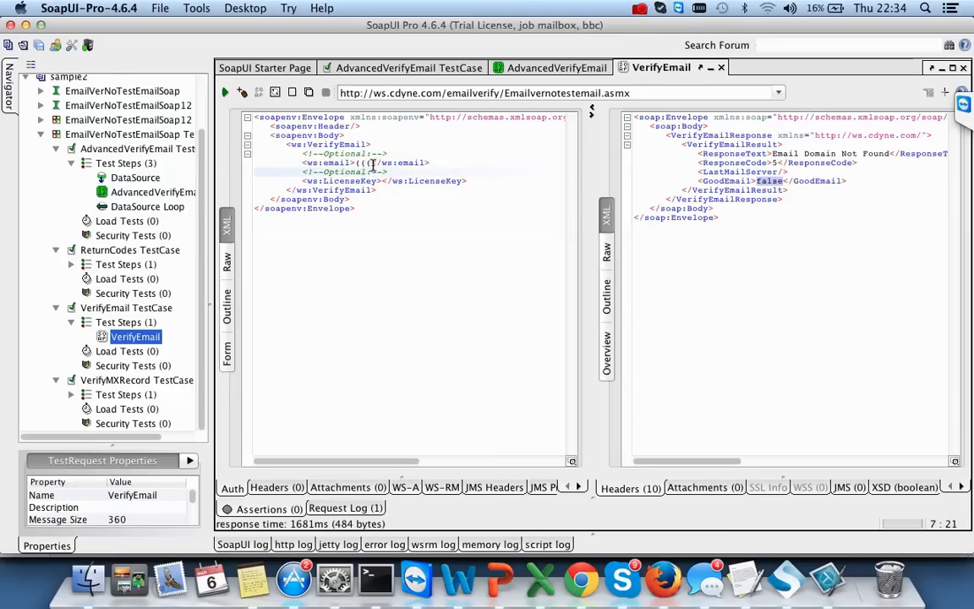
{"action": "left_click", "coordinate": [224, 93]}
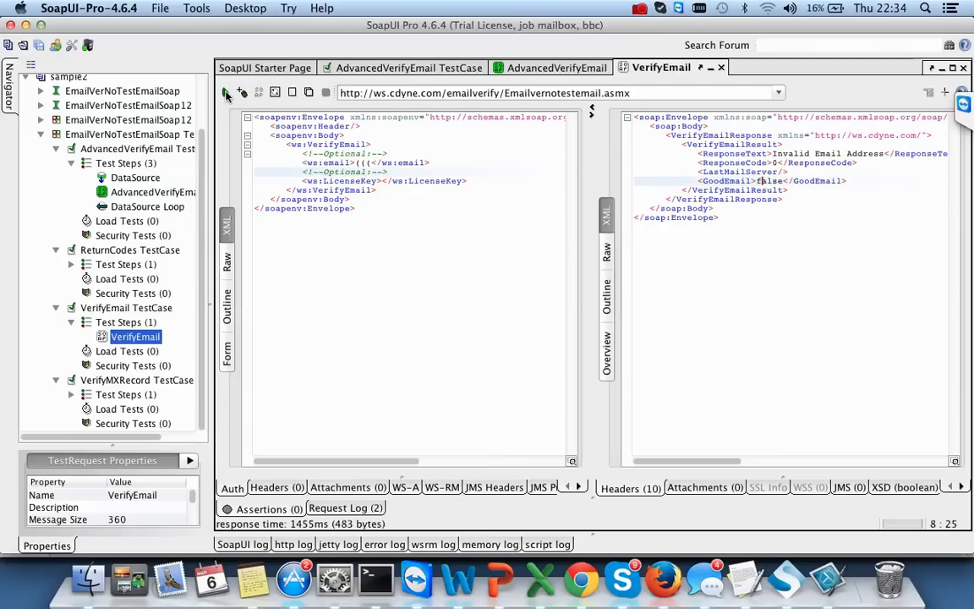
- Empty the ws:email value, rerun VerifyEmail, and read the ResponseCode 9 licence-key ResponseText
{"action": "left_click", "coordinate": [369, 164]}
{"action": "key", "text": "BackSpace"}
{"action": "key", "text": "BackSpace"}
{"action": "key", "text": "BackSpace"}
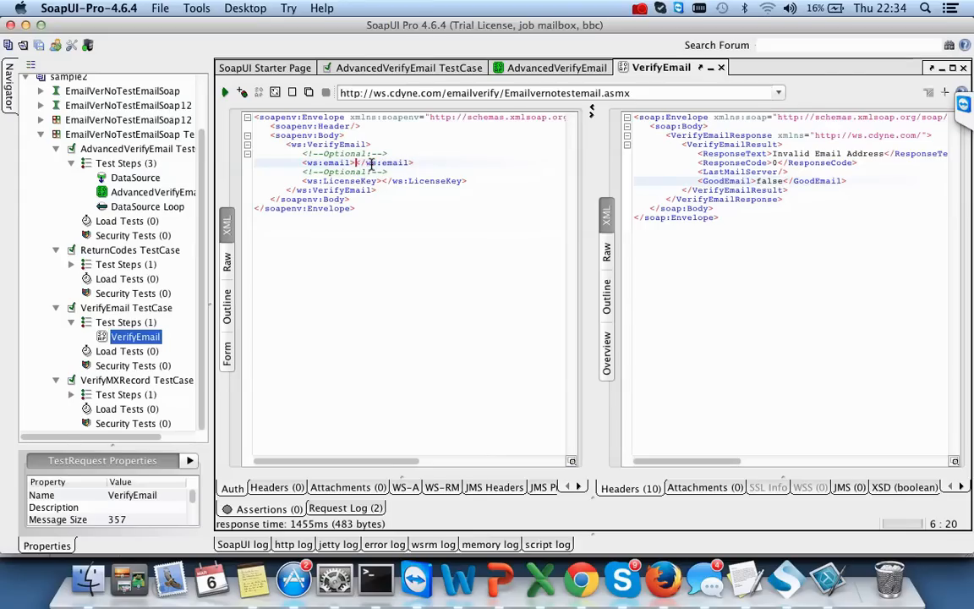
{"action": "left_click", "coordinate": [227, 94]}
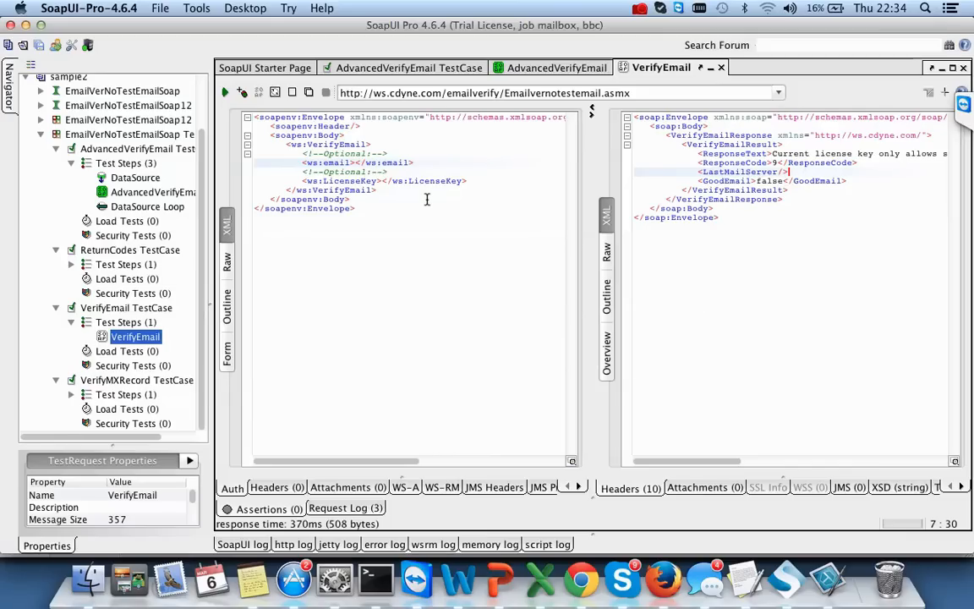
{"action": "left_click", "coordinate": [356, 162]}
{"action": "left_click", "coordinate": [810, 153]}
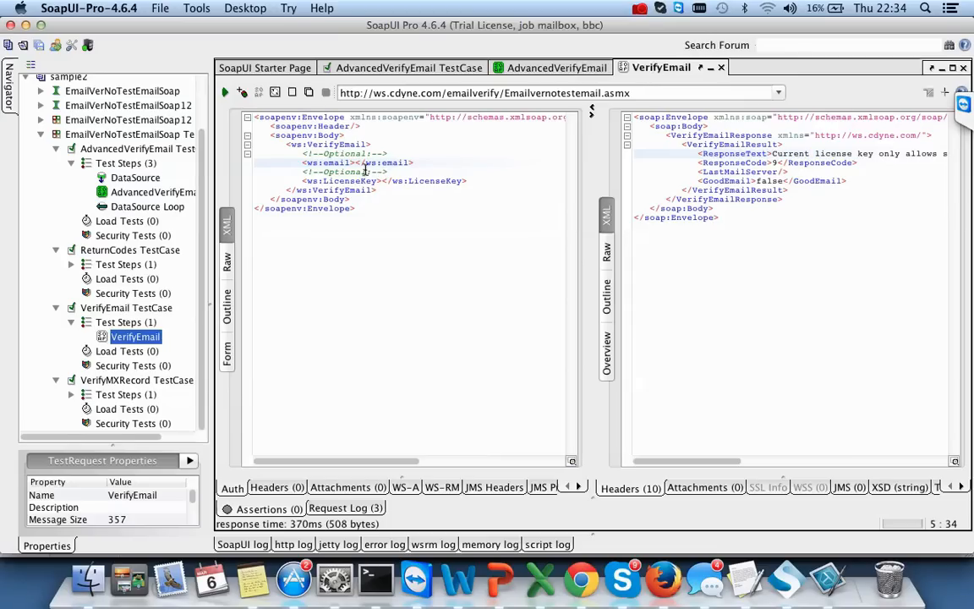
- Delete the optional comment and LicenseKey lines, then resend VerifyEmail and get a soap:Server fault
{"action": "left_click", "coordinate": [379, 181]}
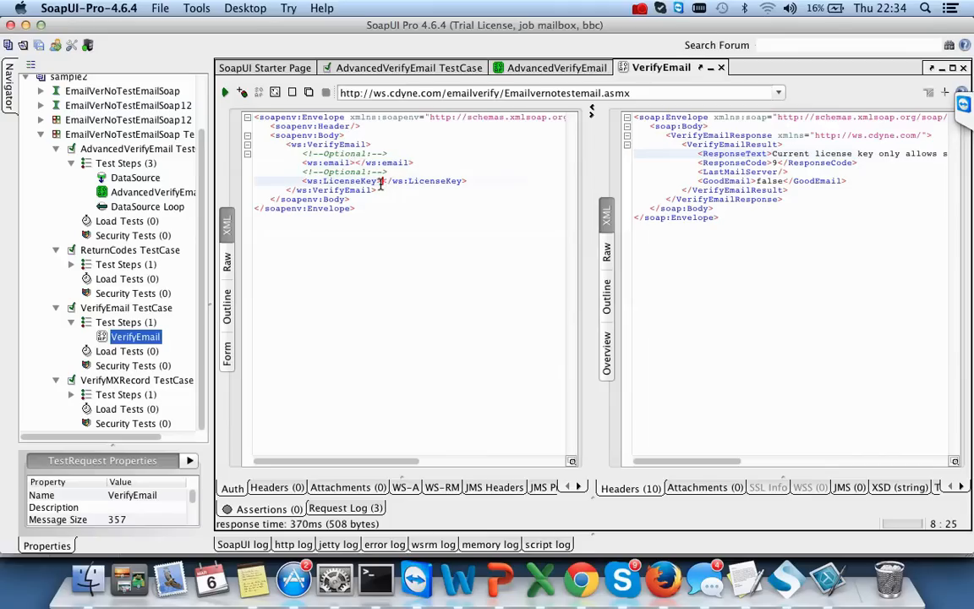
{"action": "left_click_drag", "start_coordinate": [301, 186], "coordinate": [264, 174]}
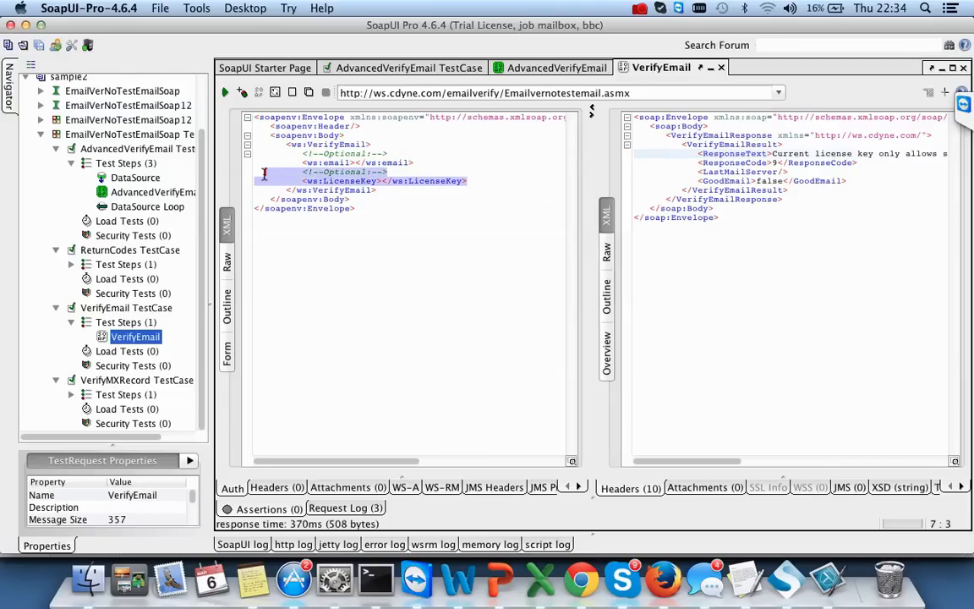
{"action": "key", "text": "BackSpace"}
{"action": "left_click", "coordinate": [225, 92]}
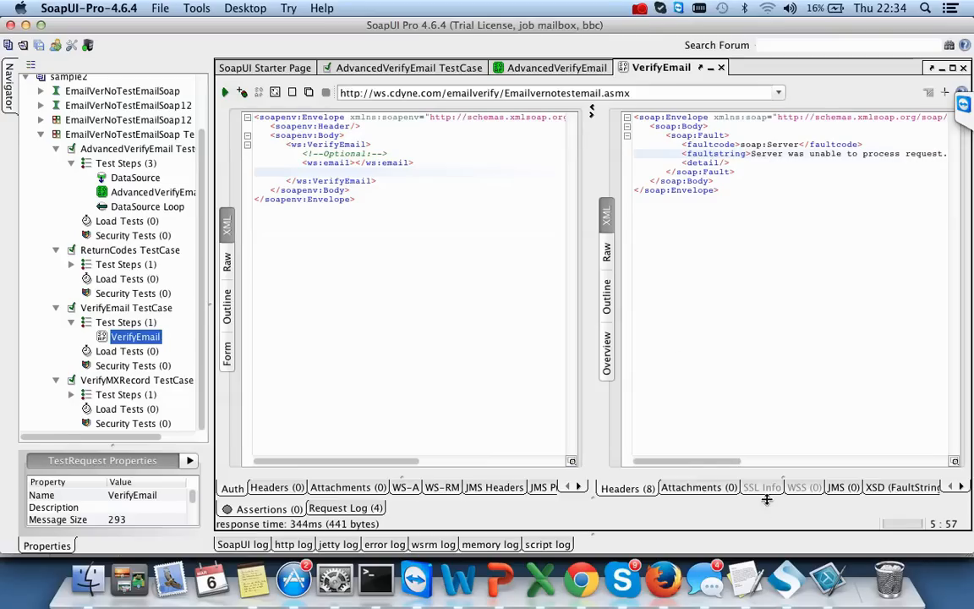
{"action": "mouse_move", "coordinate": [702, 461]}
{"action": "left_mouse_down"}
{"action": "mouse_move", "coordinate": [876, 464]}
{"action": "mouse_move", "coordinate": [709, 465]}
{"action": "left_mouse_up"}
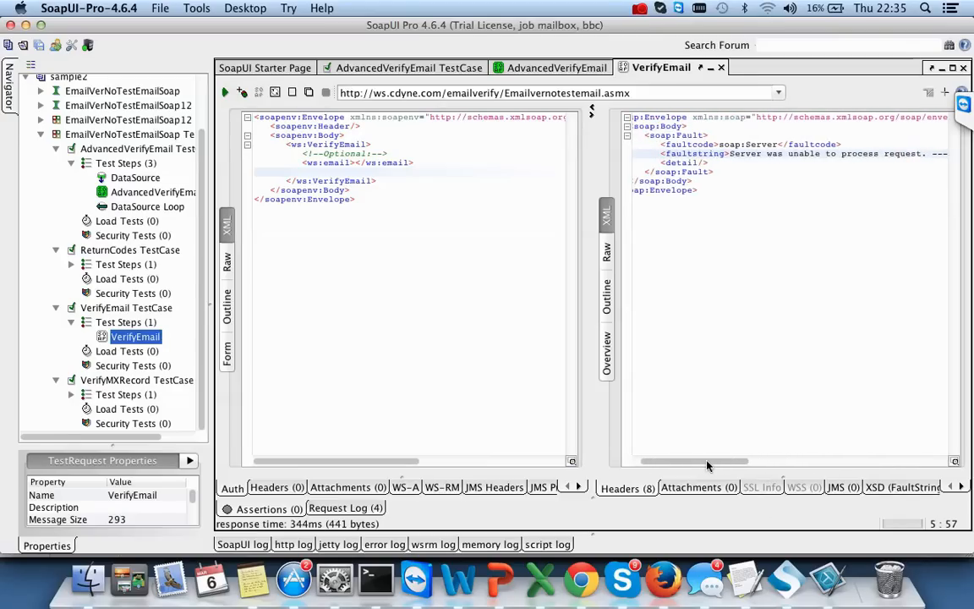
{"action": "key", "text": "super+Tab"}
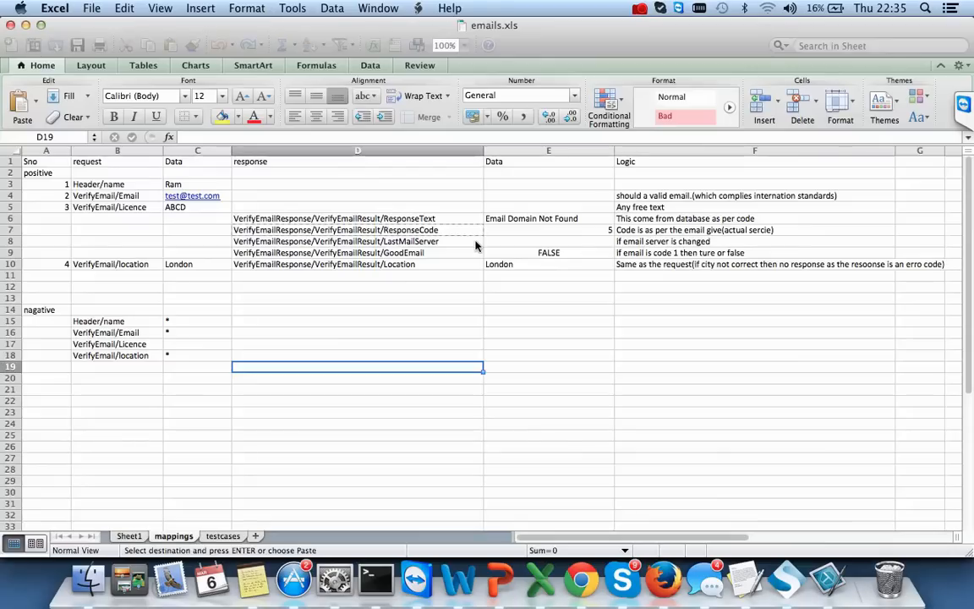
- Copy the faultcode and faultstring labels from the SoapUI response into cells E18 and E19
{"action": "key", "text": "super+Tab"}
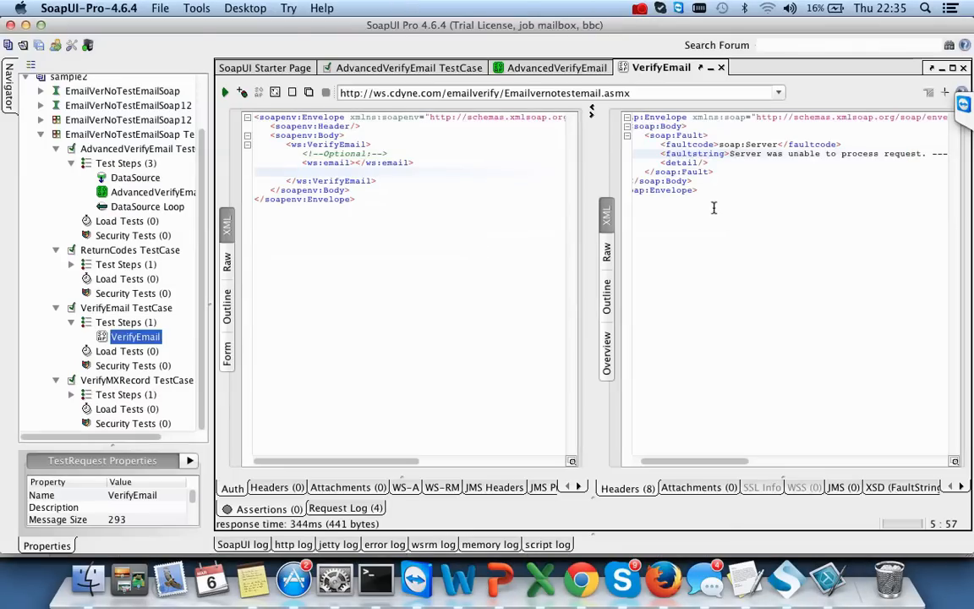
{"action": "double_click", "coordinate": [684, 145]}
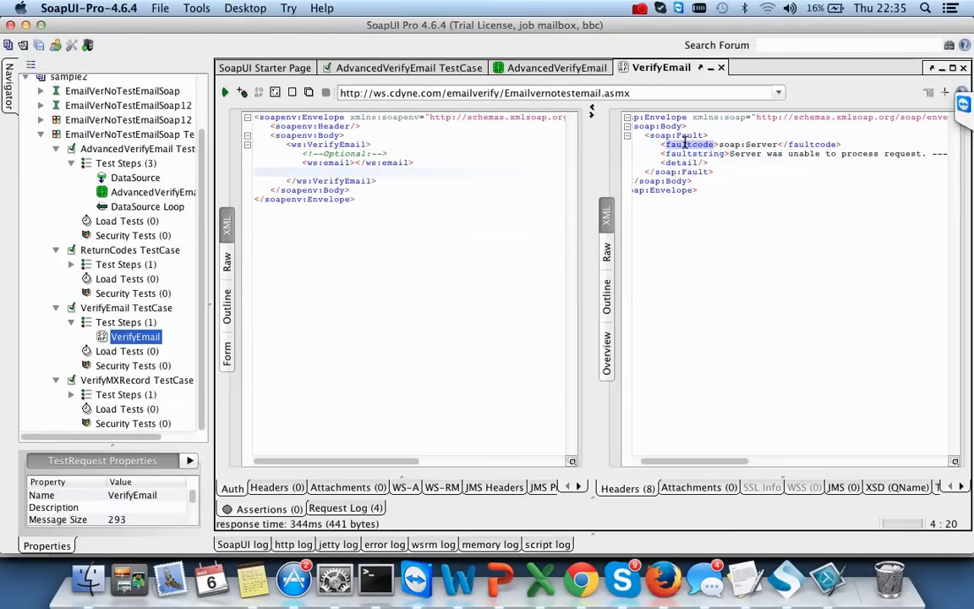
{"action": "key", "text": "super+Tab"}
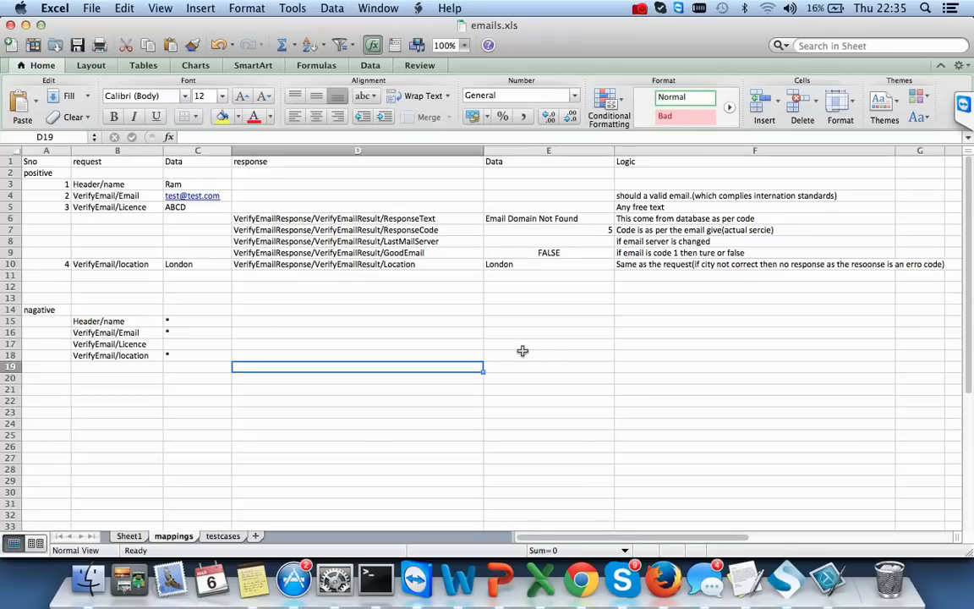
{"action": "left_click", "coordinate": [548, 353]}
{"action": "type", "text": "√"}
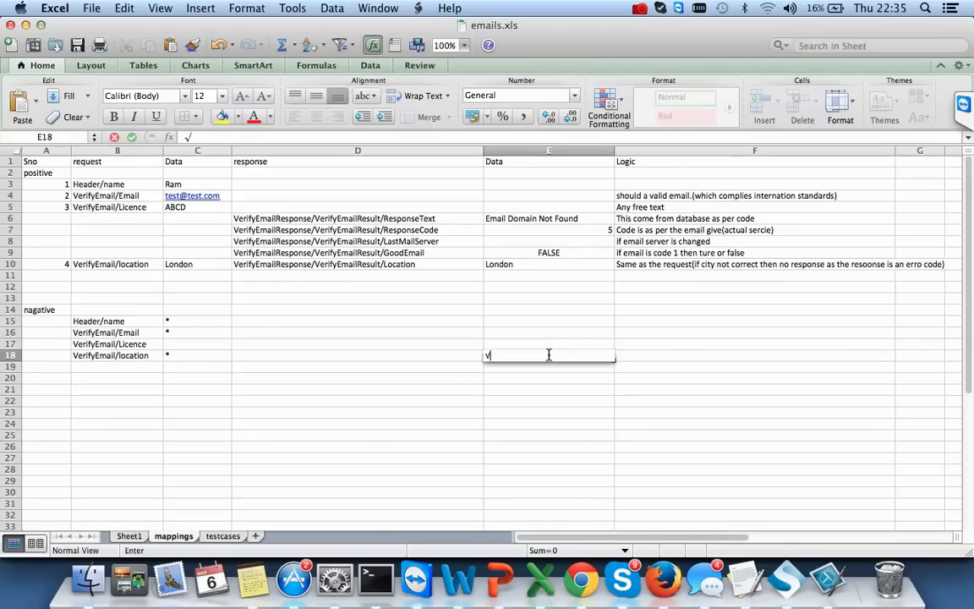
{"action": "key", "text": "super+Tab"}
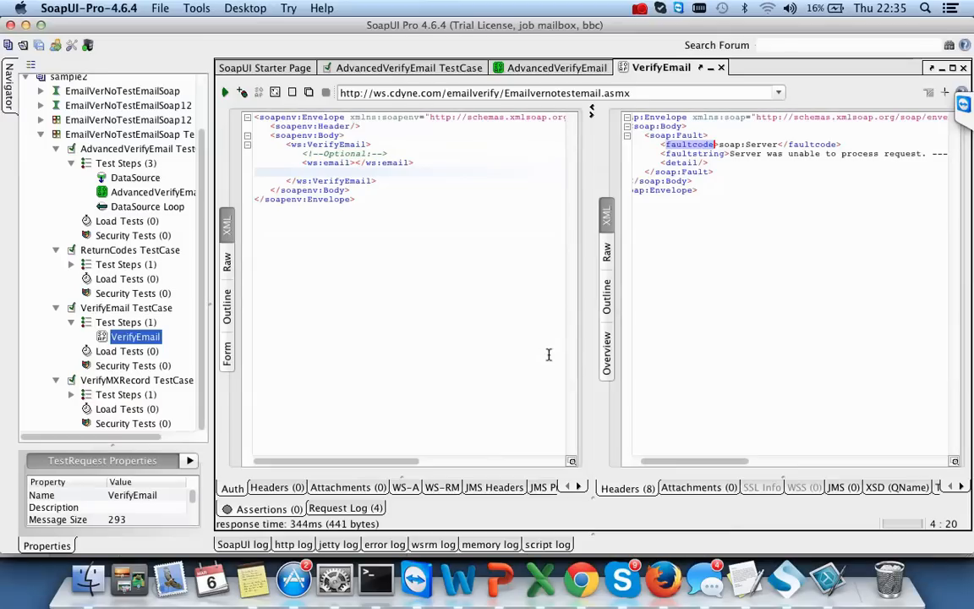
{"action": "double_click", "coordinate": [693, 154]}
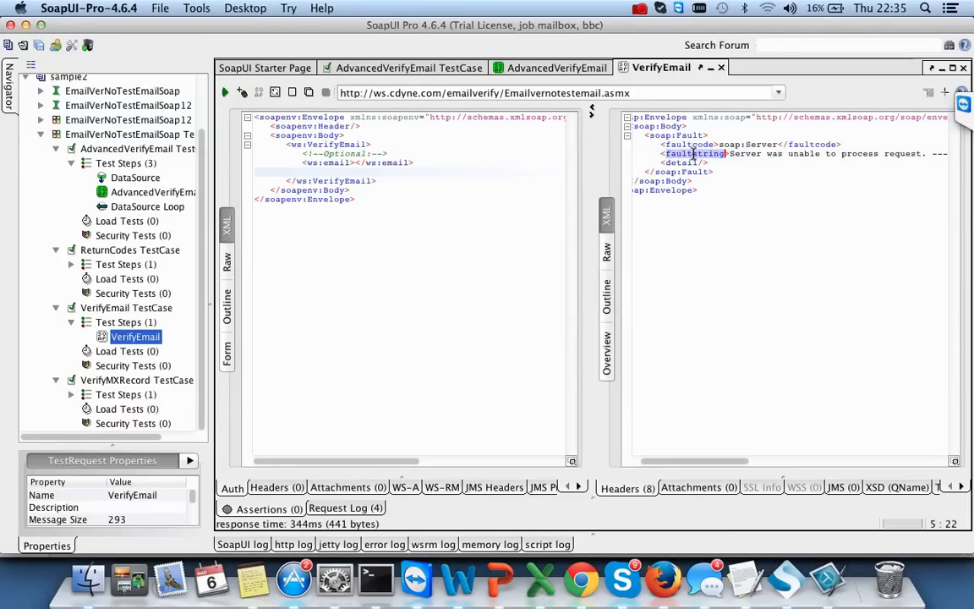
{"action": "key", "text": "super+Tab"}
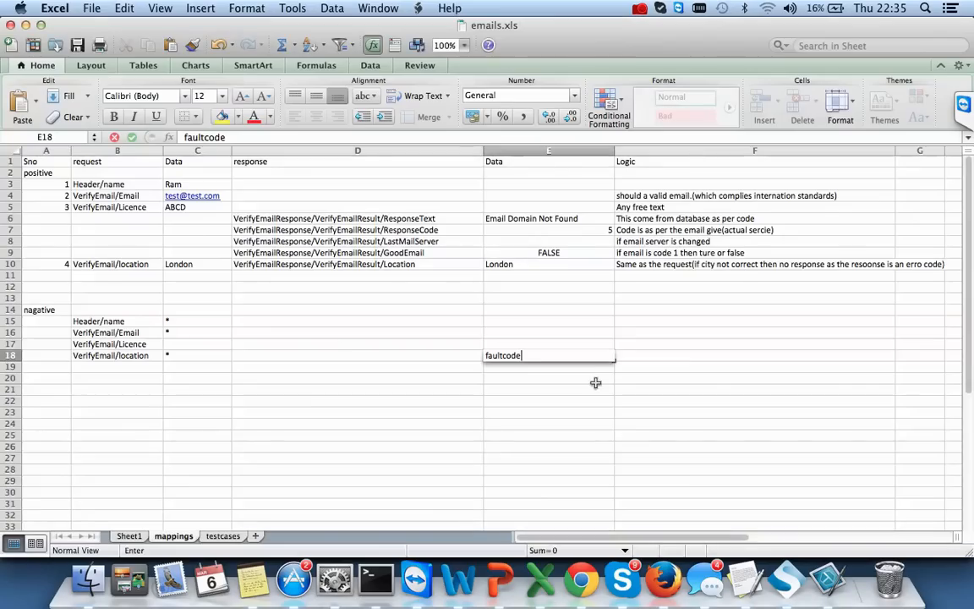
{"action": "left_click", "coordinate": [507, 369]}
{"action": "type", "text": "faultstring"}
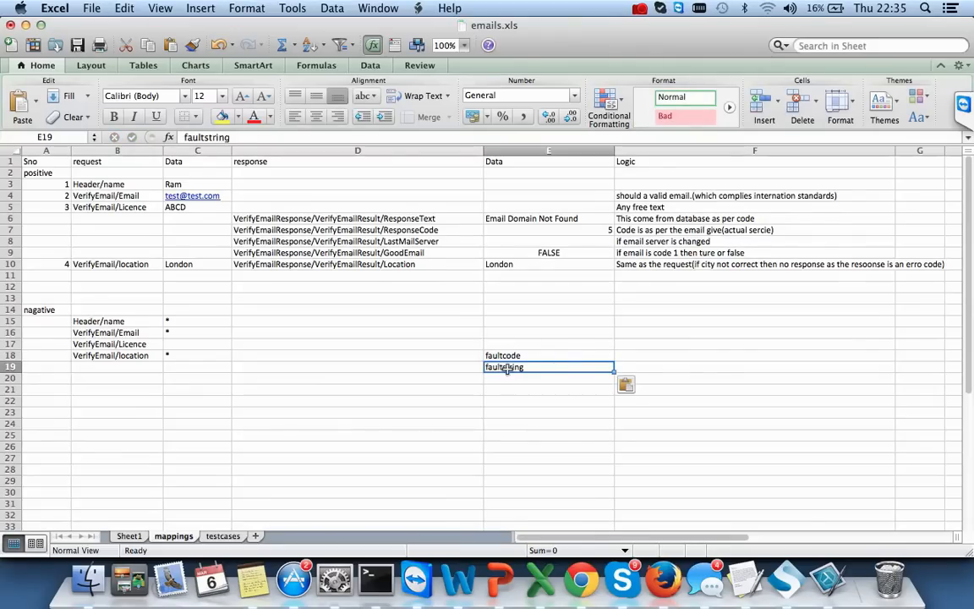
- Enter soap:Server in F18 and 'Server was unable to process request.' in F19
{"action": "left_click", "coordinate": [683, 356]}
{"action": "key", "text": "super+Tab"}
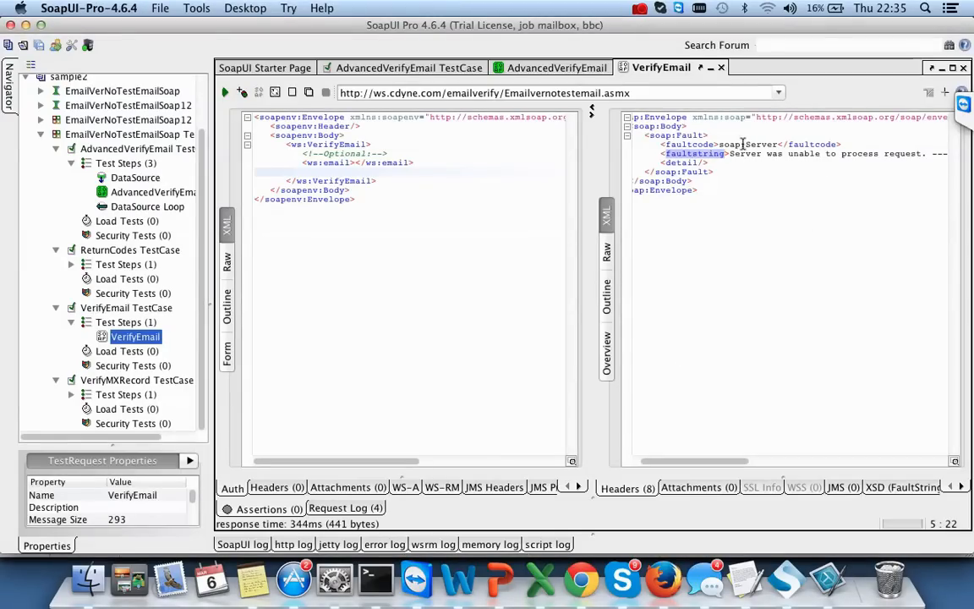
{"action": "left_click_drag", "start_coordinate": [719, 145], "coordinate": [776, 145]}
{"action": "key", "text": "super+c"}
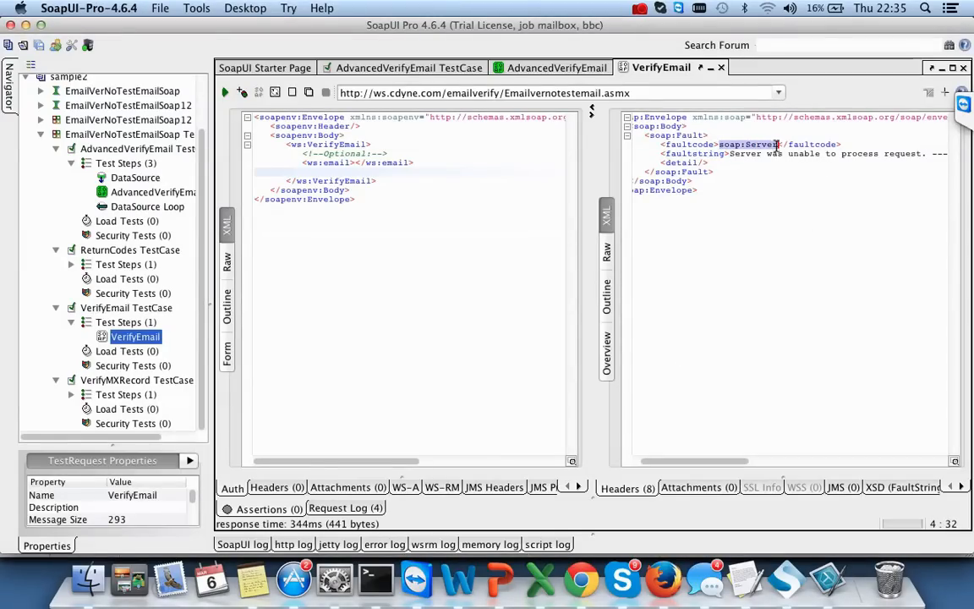
{"action": "key", "text": "super+Tab"}
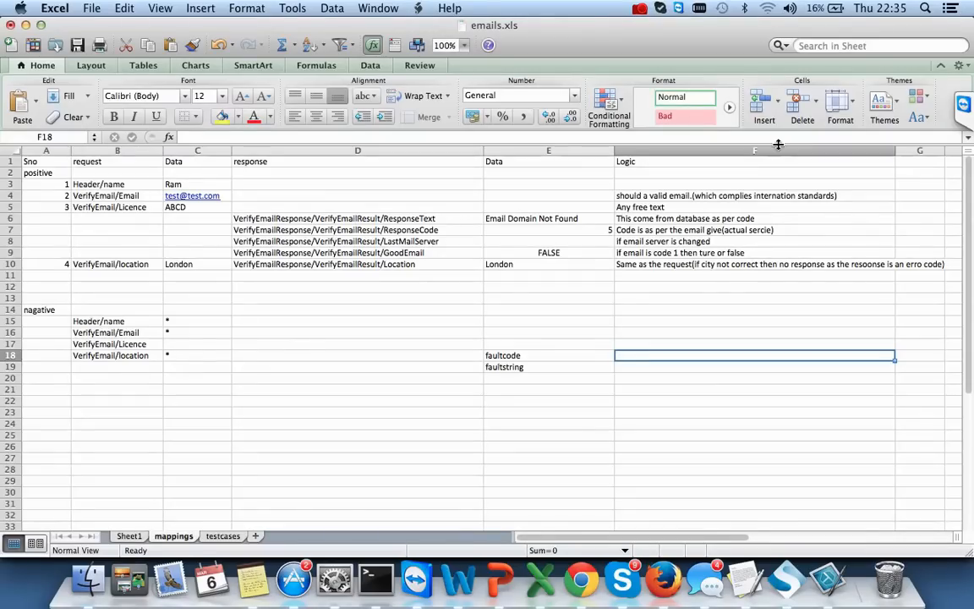
{"action": "double_click", "coordinate": [647, 355]}
{"action": "key", "text": "super+v"}
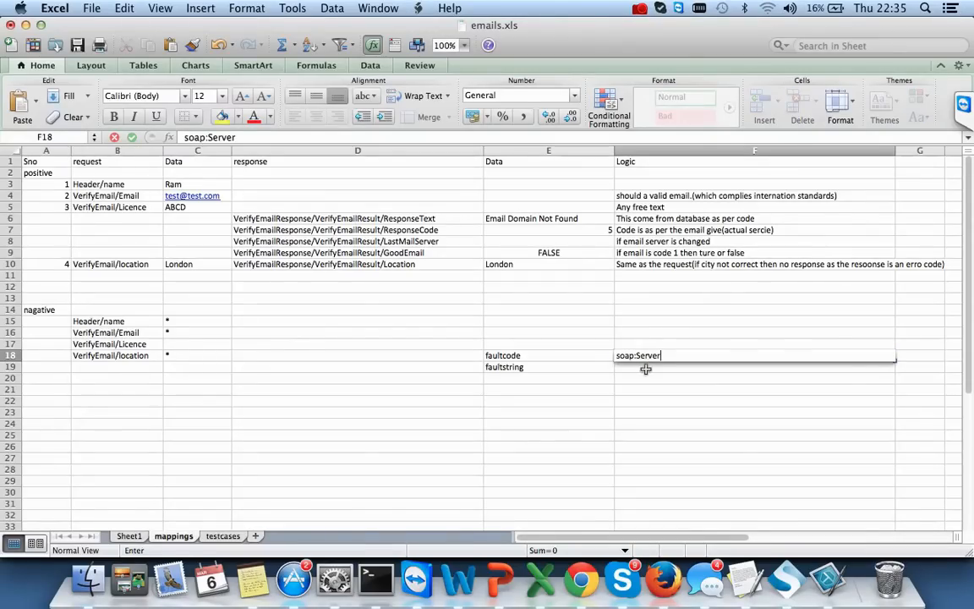
{"action": "key", "text": "Return"}
{"action": "key", "text": "super+Tab"}
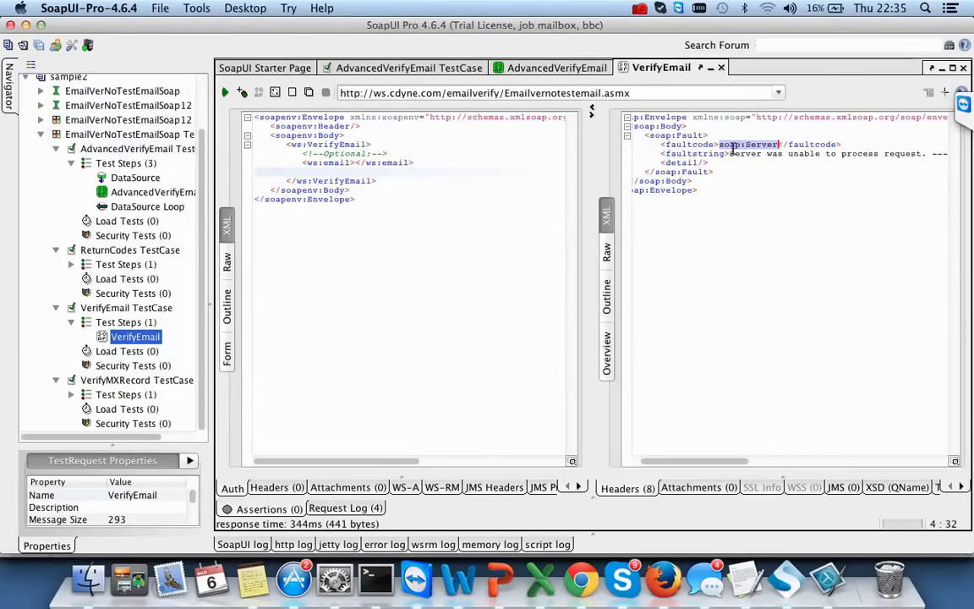
{"action": "left_click_drag", "start_coordinate": [731, 151], "coordinate": [927, 153]}
{"action": "key", "text": "super+c"}
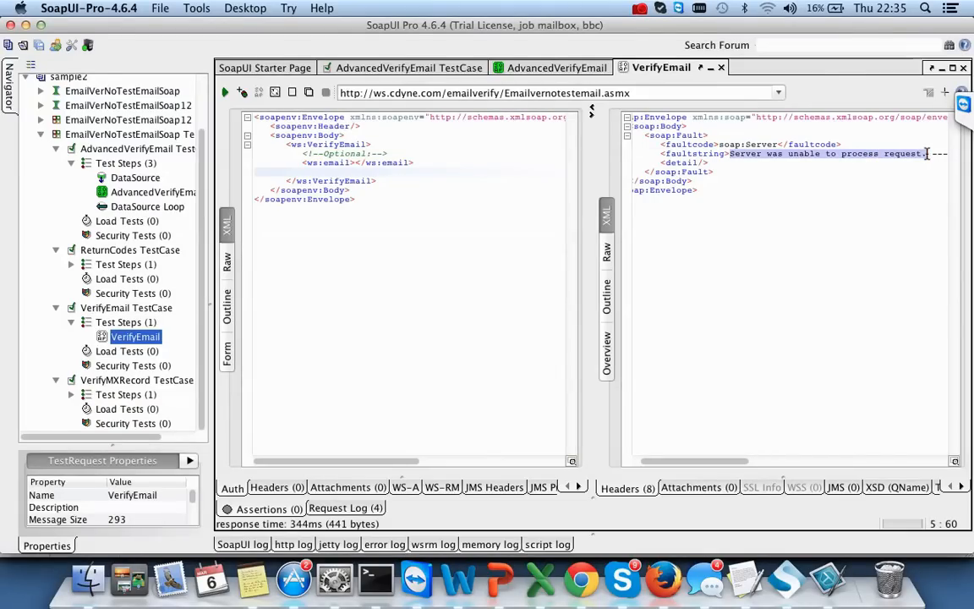
{"action": "key", "text": "super+Tab"}
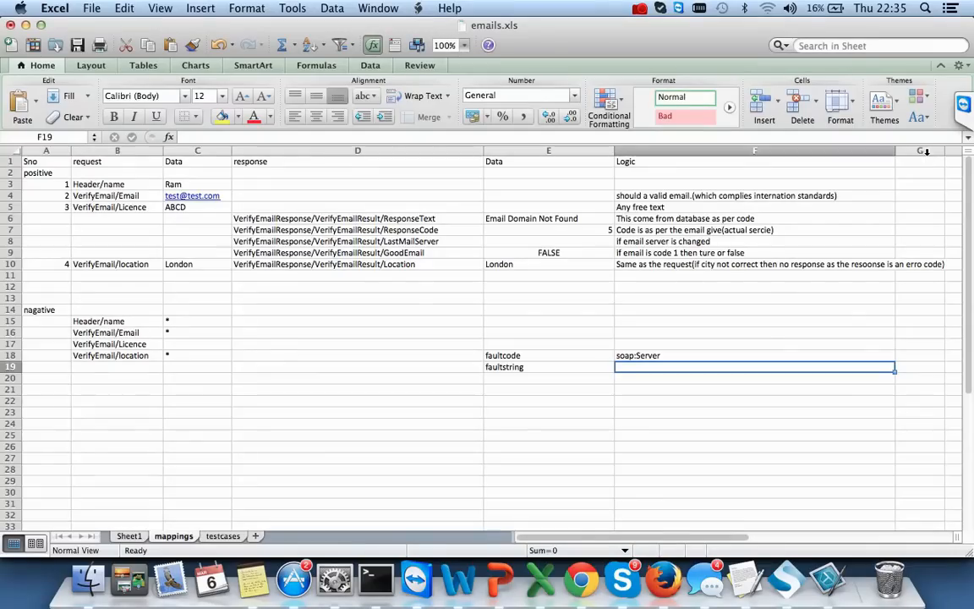
{"action": "double_click", "coordinate": [632, 368]}
{"action": "key", "text": "super+v"}
{"action": "key", "text": "Return"}
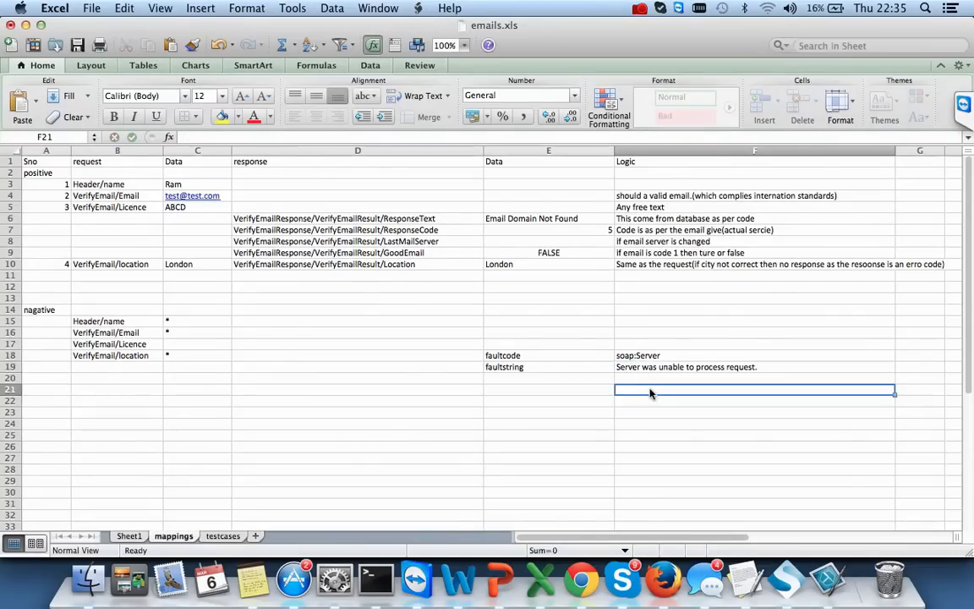
{"action": "key", "text": "super+Tab"}
{"action": "key", "text": "super+z"}
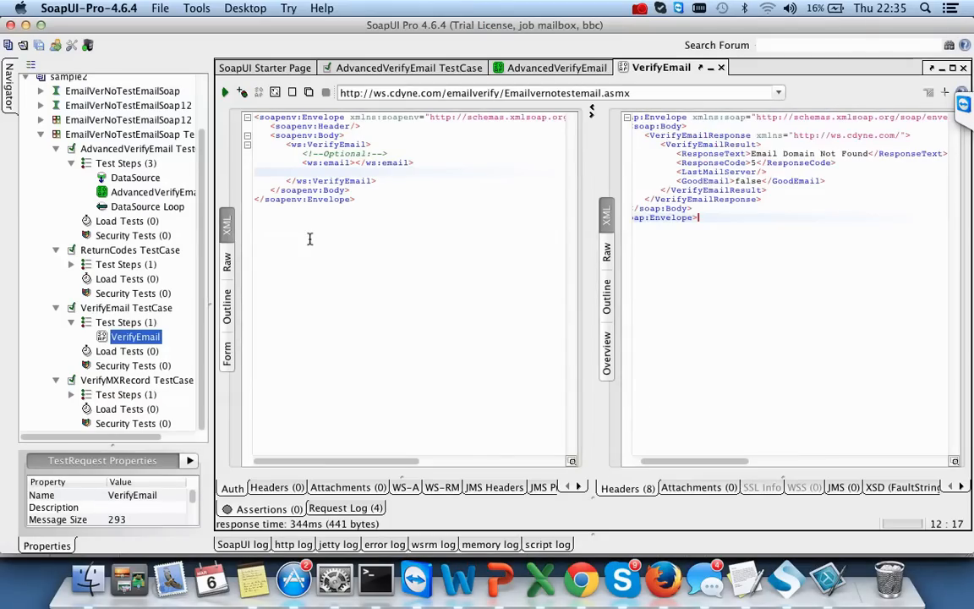
- Undo the request edits so LicenseKey returns and email and LicenseKey hold ? placeholders
{"action": "left_click", "coordinate": [368, 241]}
{"action": "key", "text": "super+z"}
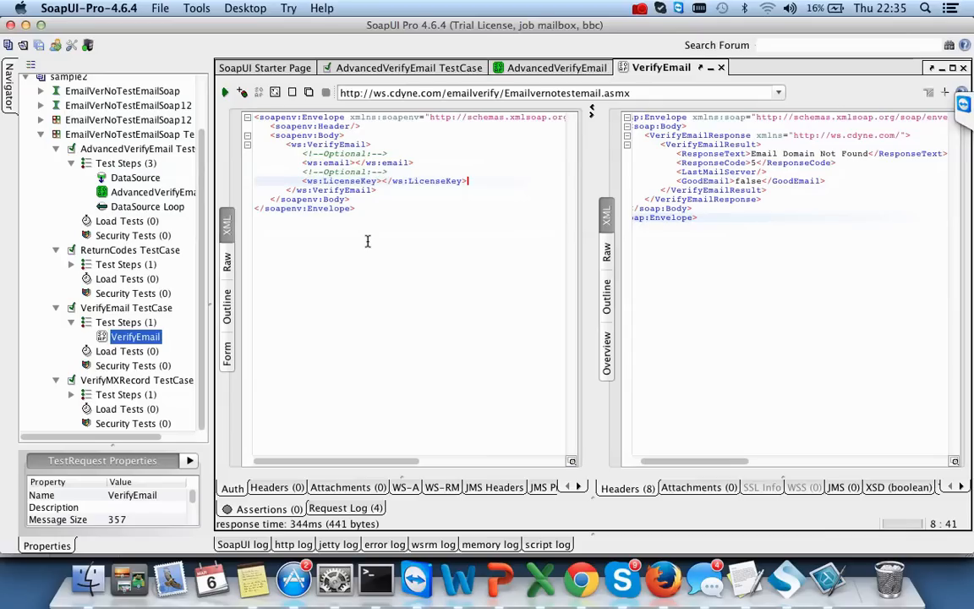
{"action": "key", "text": "super+z"}
{"action": "key", "text": "super+z"}
{"action": "key", "text": "super+z"}
{"action": "key", "text": "super+z"}
{"action": "key", "text": "super+z"}
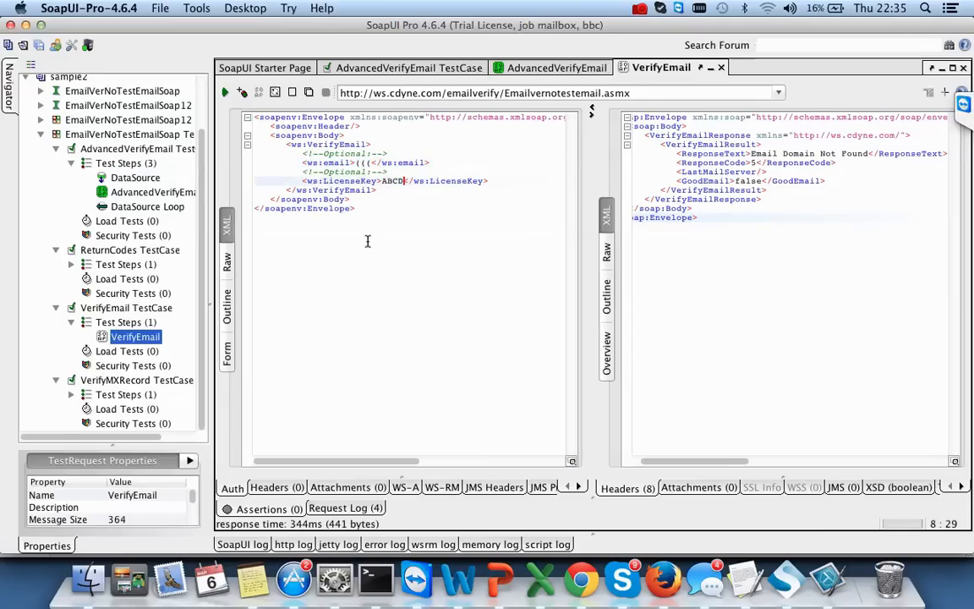
{"action": "key", "text": "super+z"}
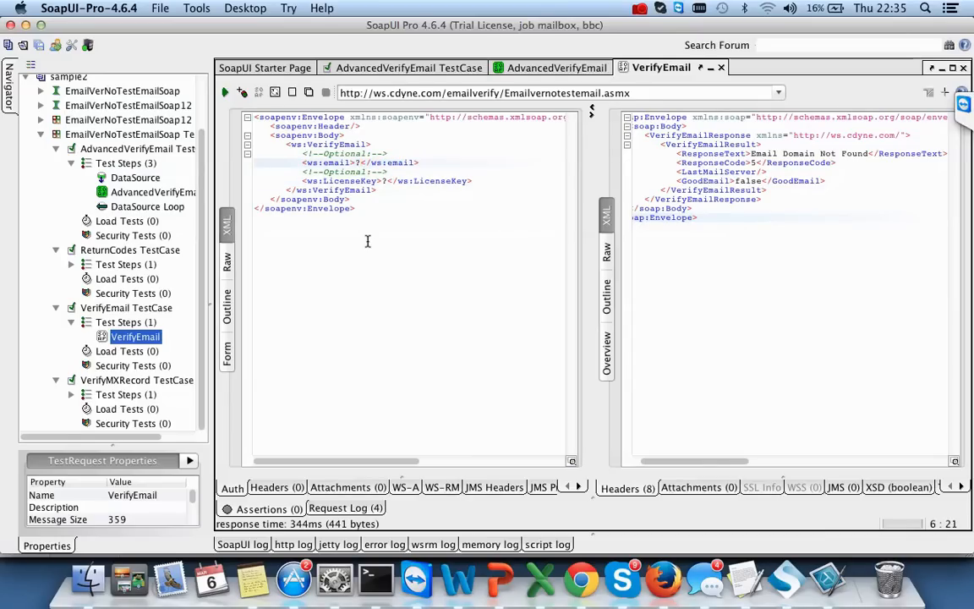
{"action": "key", "text": "super+Tab"}
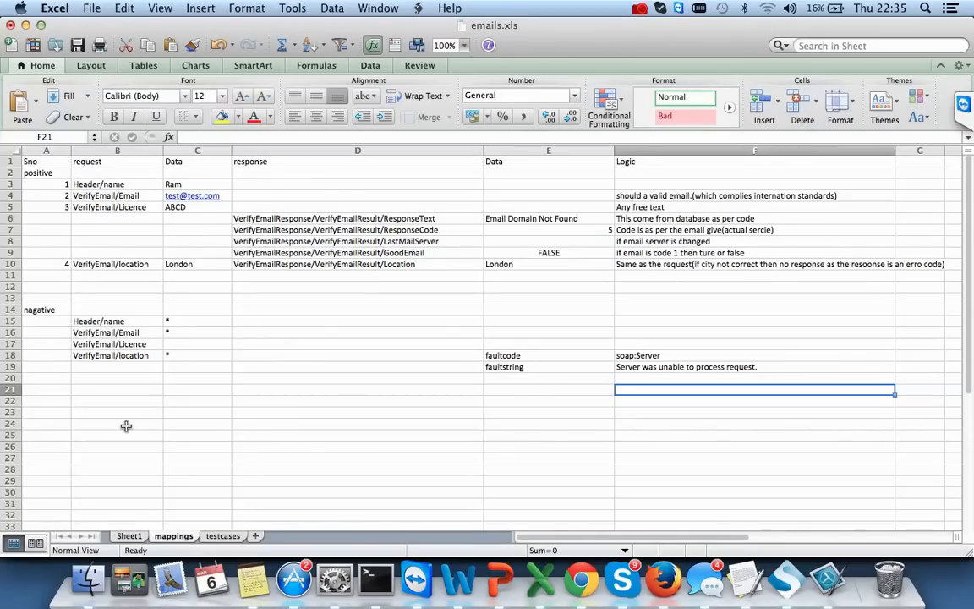
- Label cell B14 'mandaotyr' to head the negative mandatory-field cases
{"action": "left_click", "coordinate": [49, 423]}
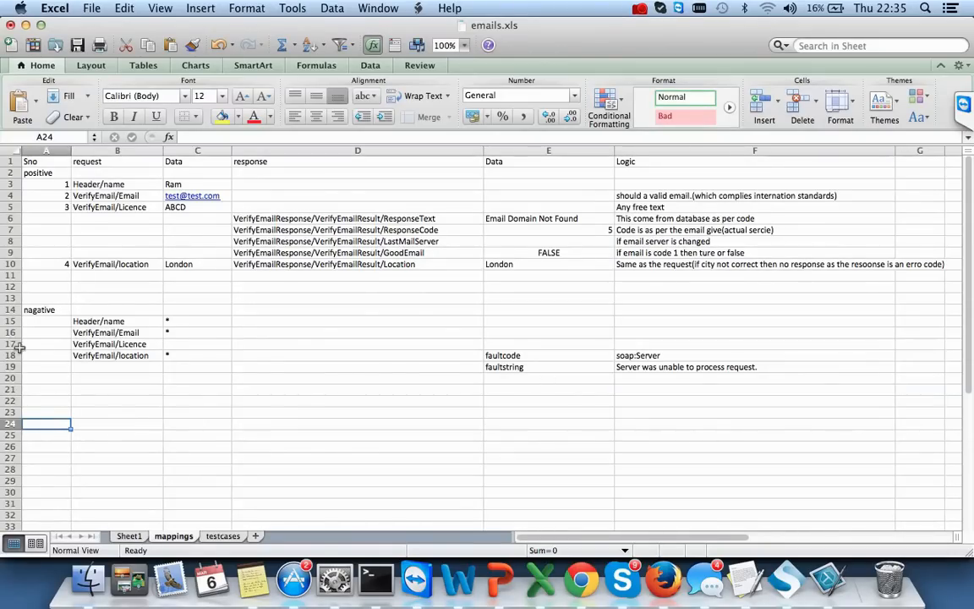
{"action": "double_click", "coordinate": [110, 310]}
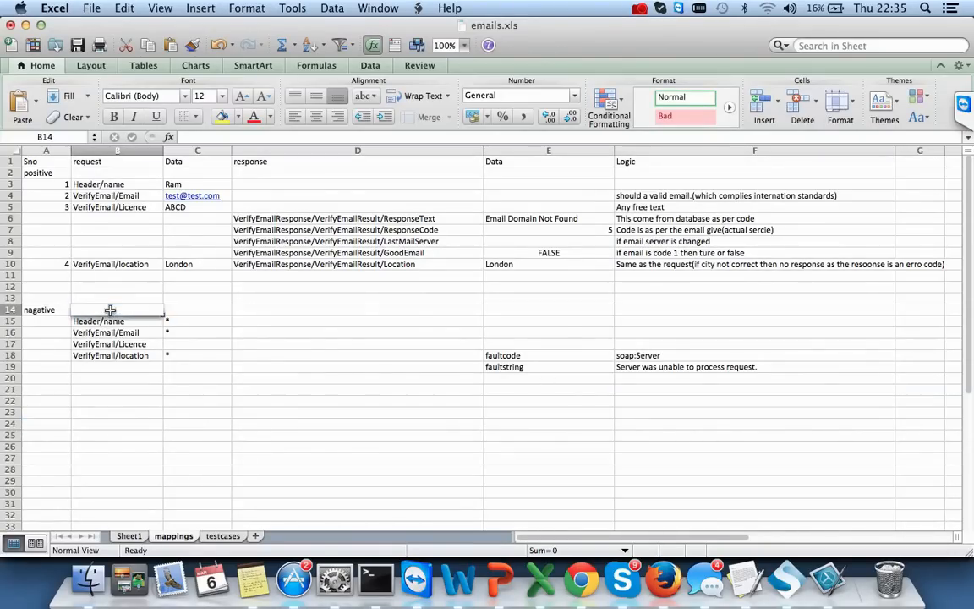
{"action": "type", "text": "madn"}
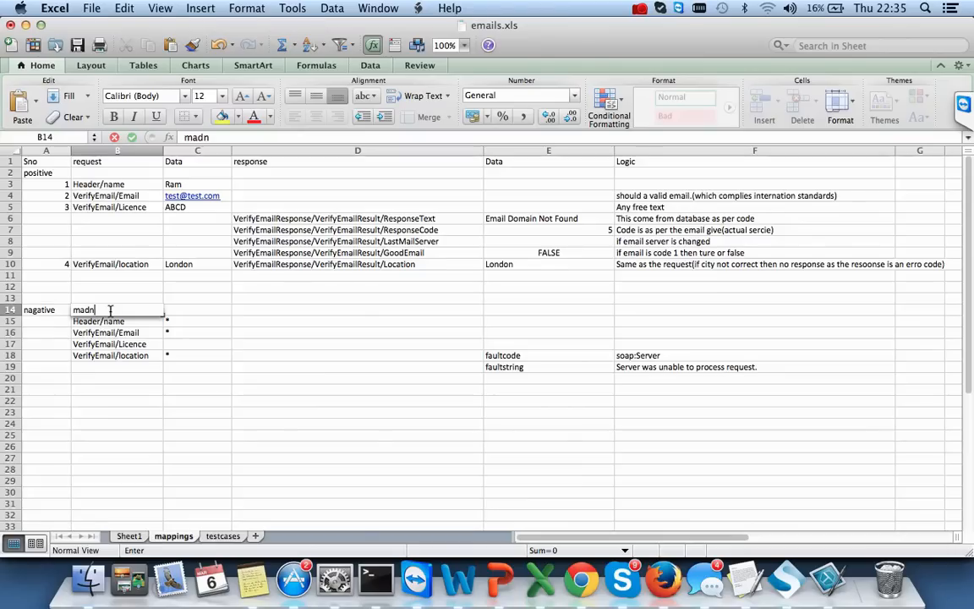
{"action": "key", "text": "BackSpace"}
{"action": "type", "text": "ndaot"}
{"action": "key", "text": "Down"}
{"action": "key", "text": "Down"}
{"action": "key", "text": "Down"}
{"action": "key", "text": "Down"}
{"action": "key", "text": "Down"}
{"action": "key", "text": "Down"}
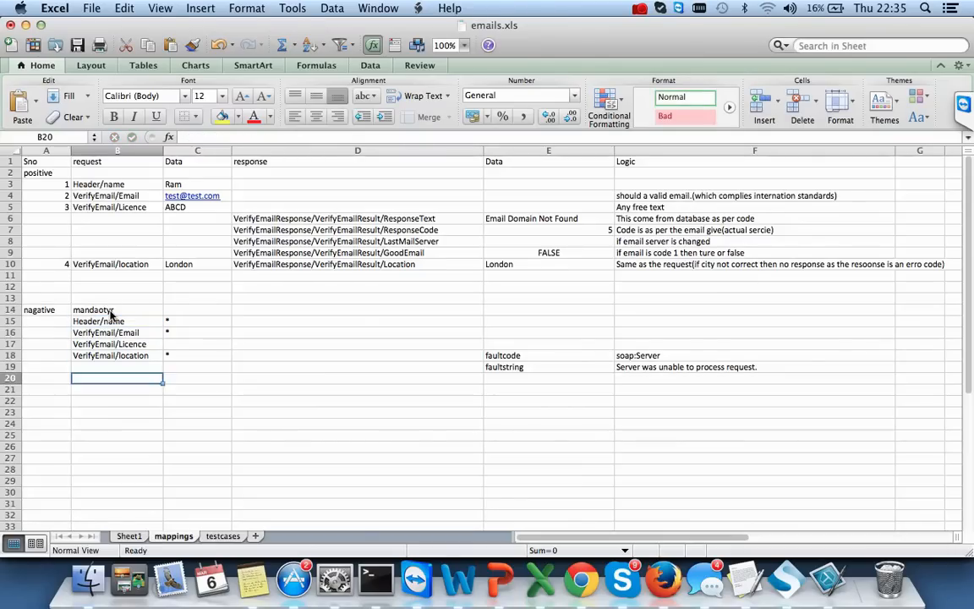
- Enter the 'wrong values' label in B21
{"action": "key", "text": "Left"}
{"action": "key", "text": "Down"}
{"action": "key", "text": "Right"}
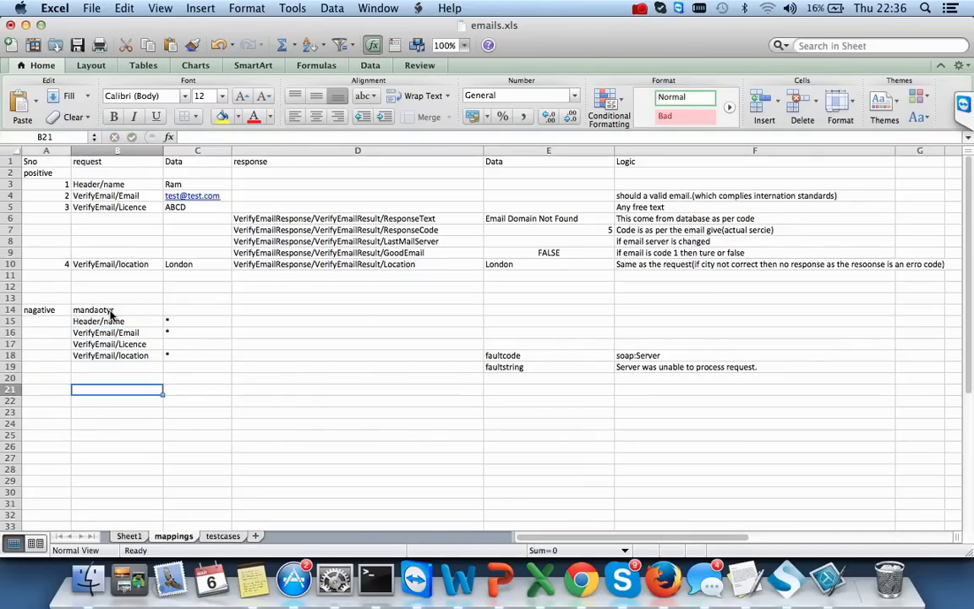
{"action": "type", "text": "wrong value"}
{"action": "key", "text": "Return"}
{"action": "key", "text": "Return"}
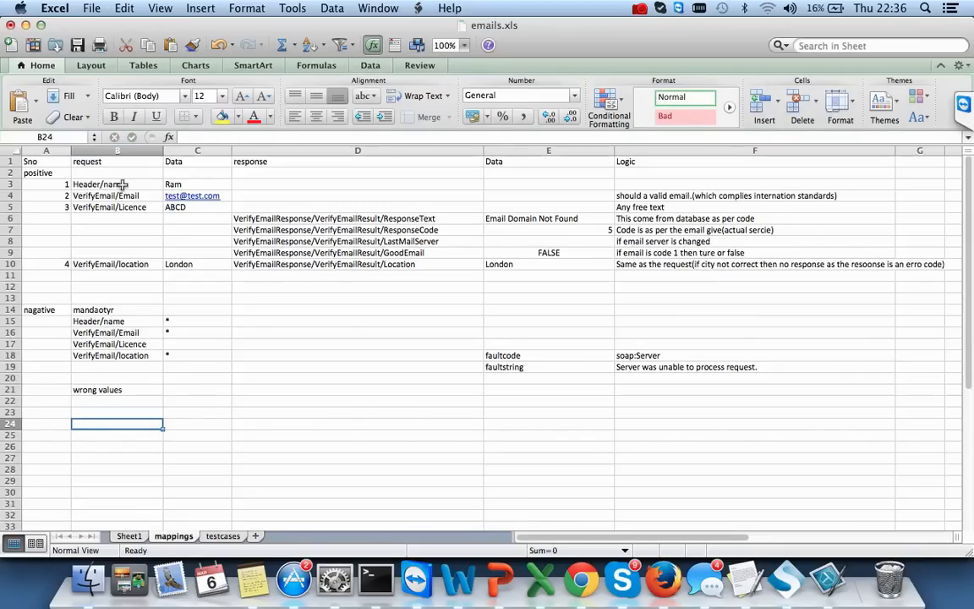
- Copy the request field names from B4:B10 into rows 23–29
{"action": "left_click_drag", "start_coordinate": [129, 193], "coordinate": [135, 266]}
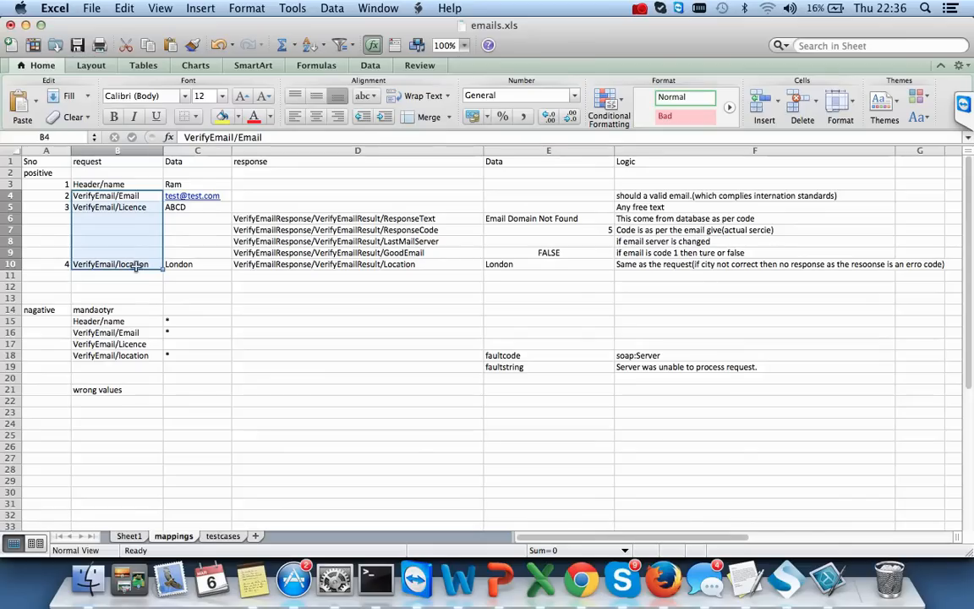
{"action": "key", "text": "super+c"}
{"action": "left_click", "coordinate": [94, 412]}
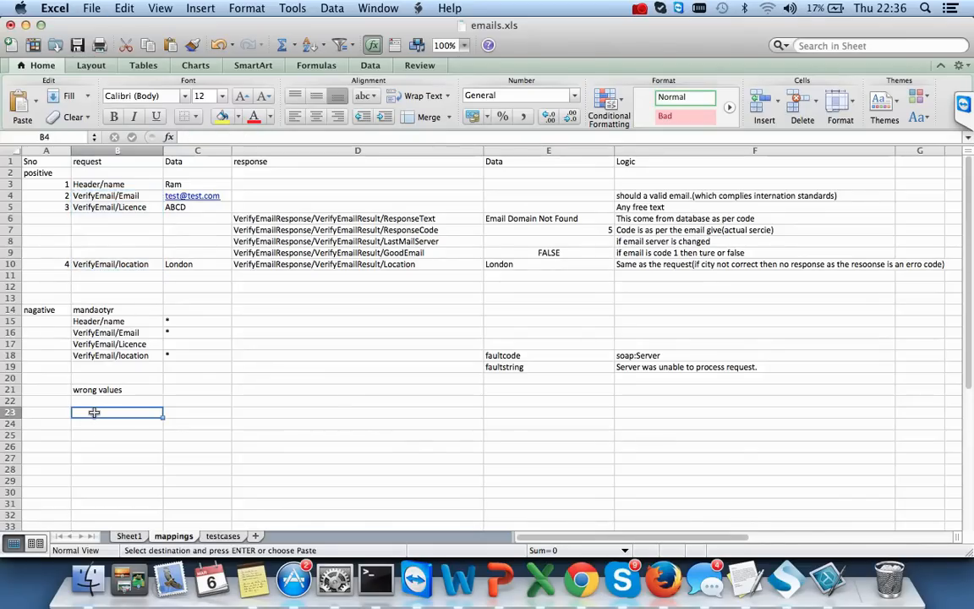
{"action": "key", "text": "super+v"}
- Enter location ABCD, email '£)@*)*@£)' and licence ')@*£)' as the wrong-value data
{"action": "left_click", "coordinate": [77, 435]}
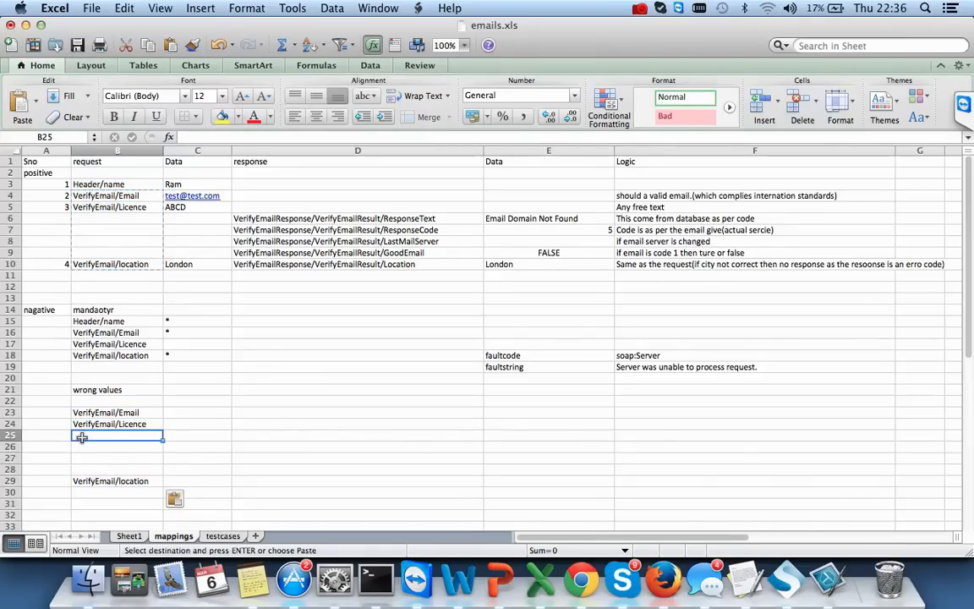
{"action": "left_click", "coordinate": [188, 480]}
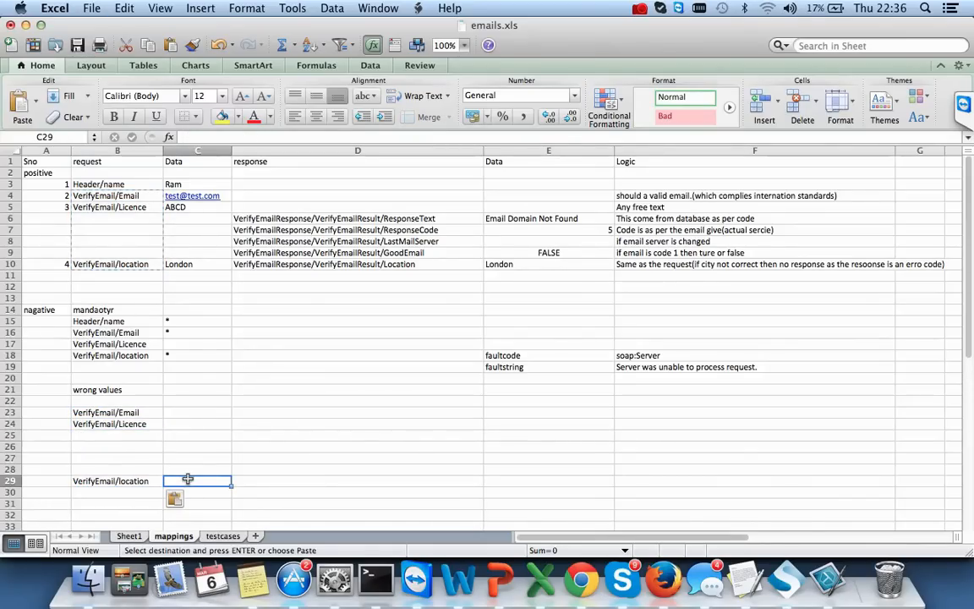
{"action": "type", "text": "ABCD"}
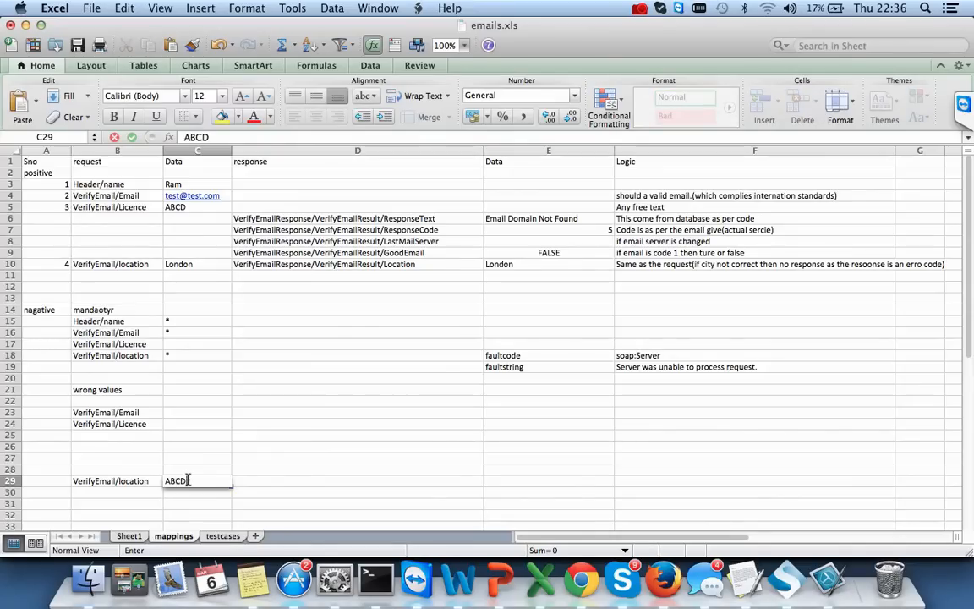
{"action": "left_click", "coordinate": [191, 425]}
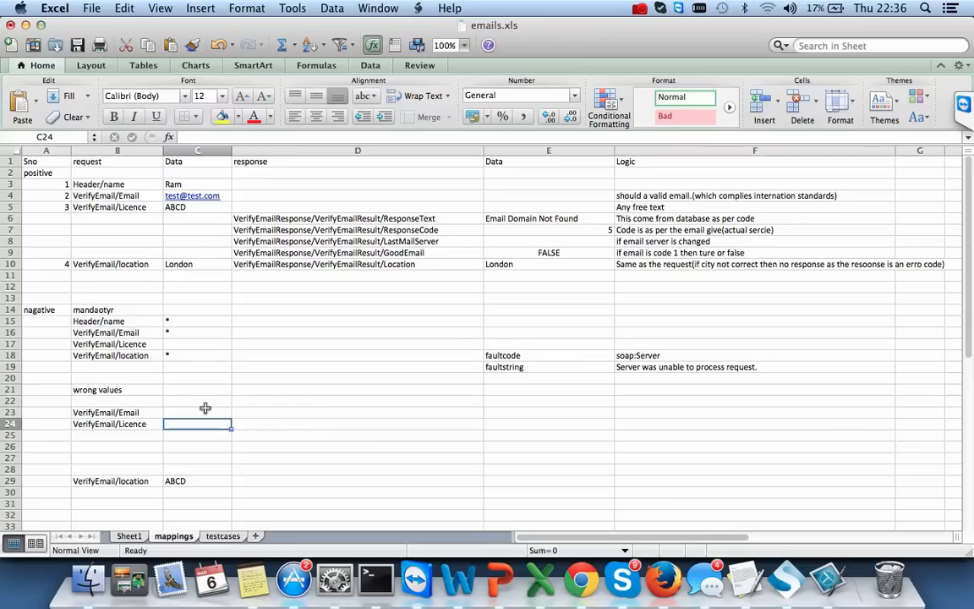
{"action": "left_click", "coordinate": [204, 408]}
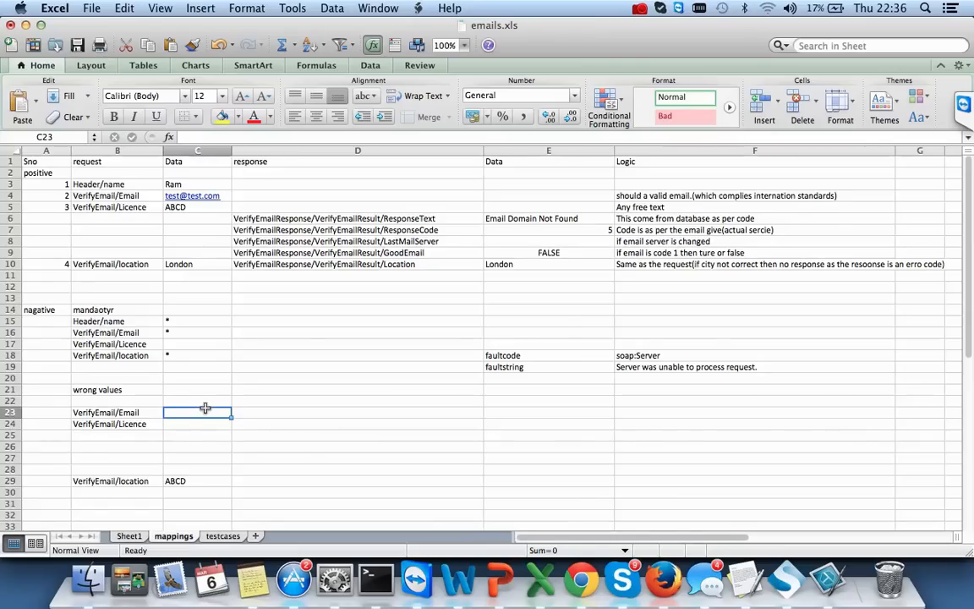
{"action": "type", "text": "£)@*)*@£"}
{"action": "left_click", "coordinate": [192, 426]}
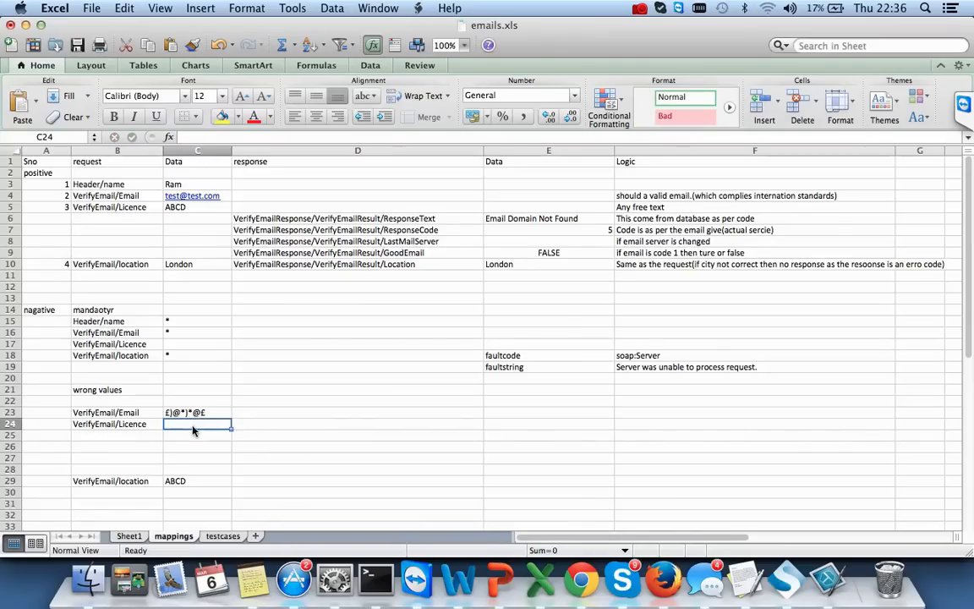
{"action": "double_click", "coordinate": [207, 425]}
{"action": "type", "text": ")@*£)"}
{"action": "key", "text": "Right"}
{"action": "key", "text": "Right"}
{"action": "key", "text": "Right"}
- Copy the faultcode/faultstring rows from E18:F19 to E29 beside the location case
{"action": "key", "text": "Left"}
{"action": "key", "text": "Up"}
{"action": "key", "text": "Down"}
{"action": "key", "text": "Up"}
{"action": "key", "text": "Up"}
{"action": "key", "text": "Up"}
{"action": "key", "text": "Up"}
{"action": "key", "text": "Up"}
{"action": "key", "text": "Up"}
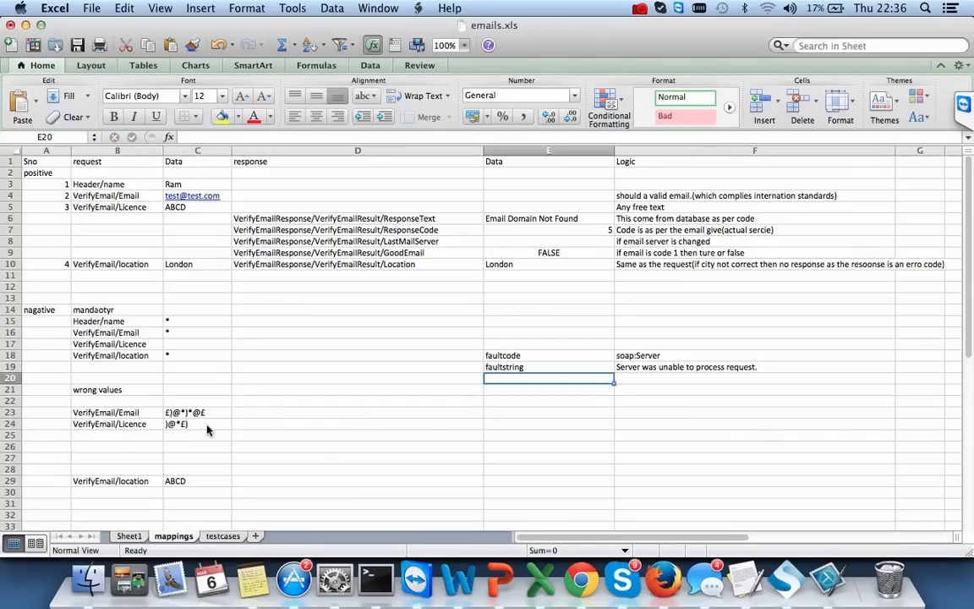
{"action": "key", "text": "shift+Right"}
{"action": "key", "text": "shift+Down"}
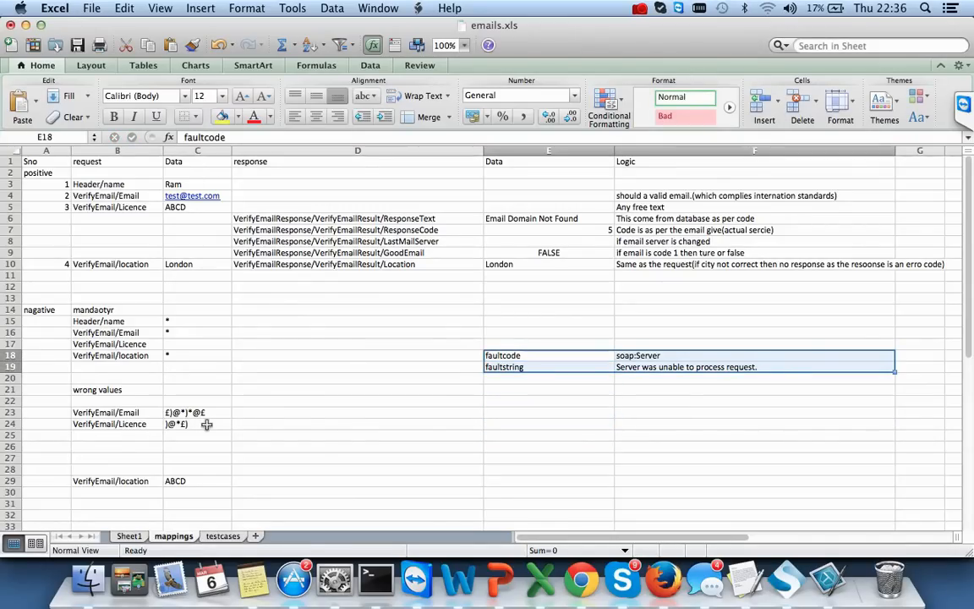
{"action": "key", "text": "super+c"}
{"action": "key", "text": "Down"}
{"action": "key", "text": "Down"}
{"action": "key", "text": "Down"}
{"action": "key", "text": "Down"}
{"action": "key", "text": "Down"}
{"action": "key", "text": "Down"}
{"action": "key", "text": "Down"}
{"action": "key", "text": "Down"}
{"action": "key", "text": "Down"}
{"action": "key", "text": "Down"}
{"action": "key", "text": "Down"}
{"action": "key", "text": "Down"}
{"action": "key", "text": "Up"}
{"action": "key", "text": "super+v"}
{"action": "key", "text": "Down"}
{"action": "key", "text": "Down"}
{"action": "key", "text": "Down"}
{"action": "key", "text": "Down"}
{"action": "key", "text": "Down"}
{"action": "key", "text": "Down"}
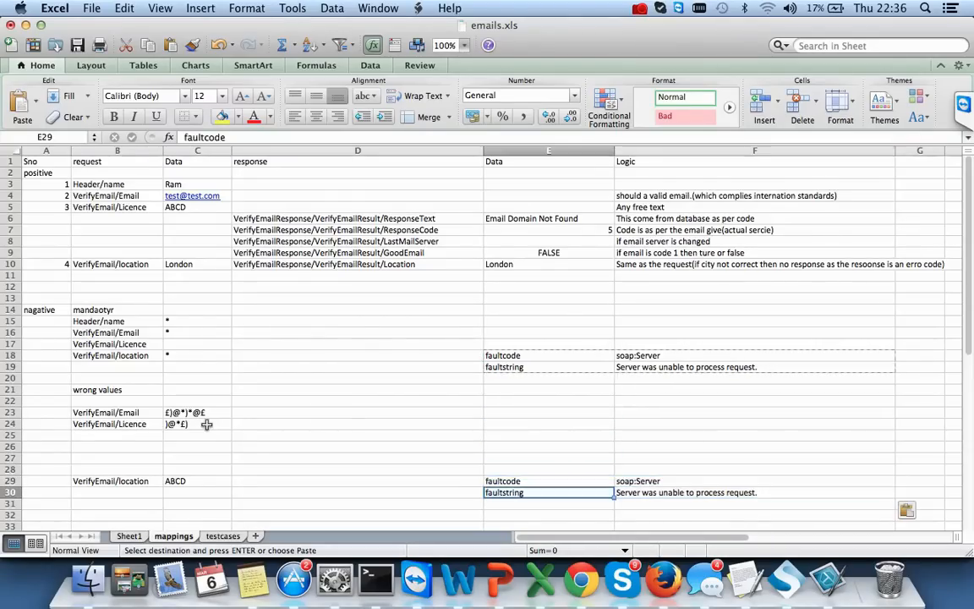
{"action": "key", "text": "Left"}
{"action": "key", "text": "Left"}
{"action": "key", "text": "Left"}
{"action": "key", "text": "Left"}
{"action": "key", "text": "Up"}
{"action": "key", "text": "Up"}
{"action": "key", "text": "Up"}
{"action": "key", "text": "Up"}
{"action": "key", "text": "Up"}
{"action": "key", "text": "Up"}
{"action": "key", "text": "Up"}
{"action": "key", "text": "Up"}
{"action": "key", "text": "Up"}
{"action": "key", "text": "Up"}
{"action": "key", "text": "Up"}
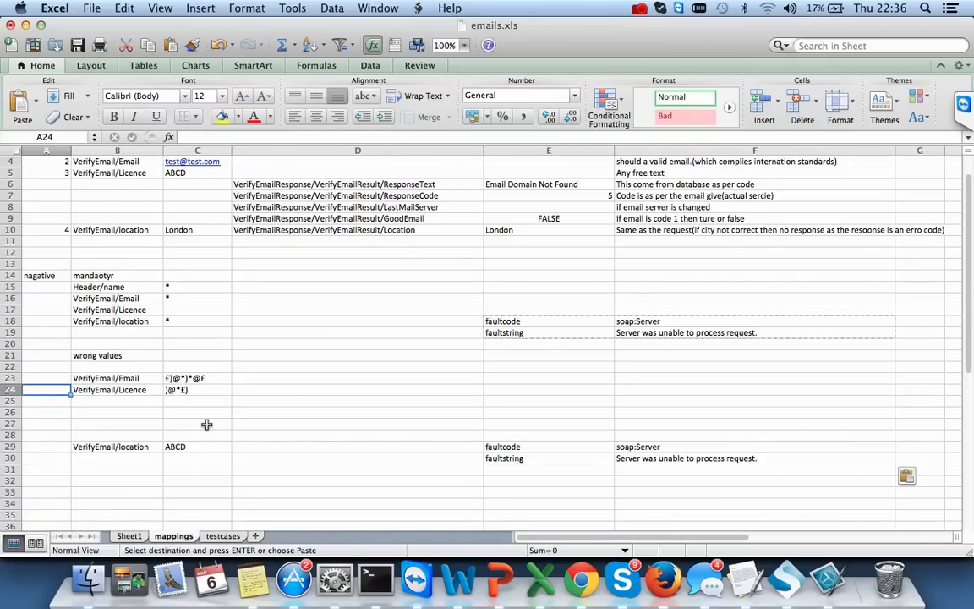
- Review the negative case data values and the expected response code 5
{"action": "left_click_drag", "start_coordinate": [188, 276], "coordinate": [191, 445]}
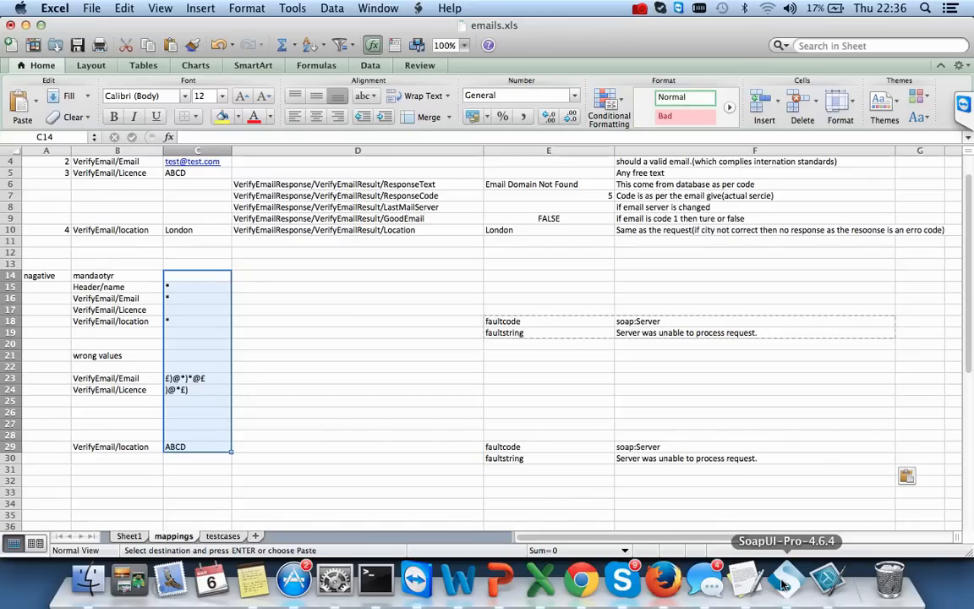
{"action": "left_click", "coordinate": [500, 579]}
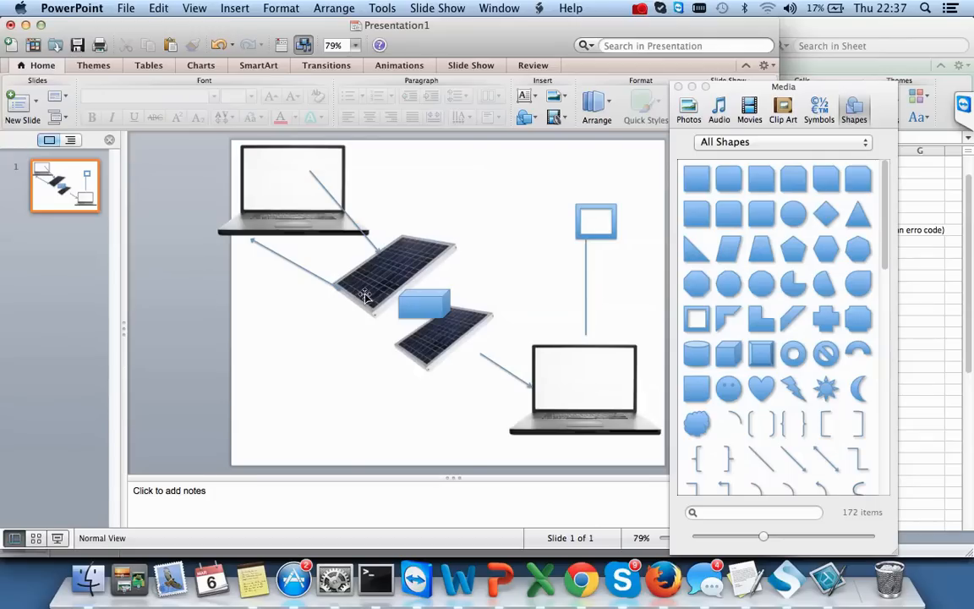
{"action": "key", "text": "super+Tab"}
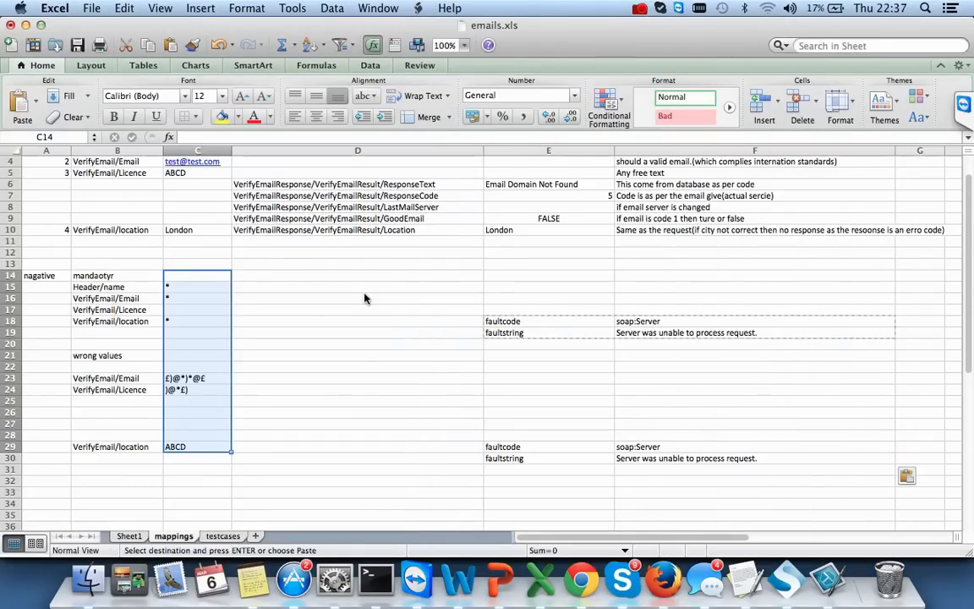
{"action": "scroll", "coordinate": [325, 343], "scroll_direction": "up", "scroll_amount": 3}
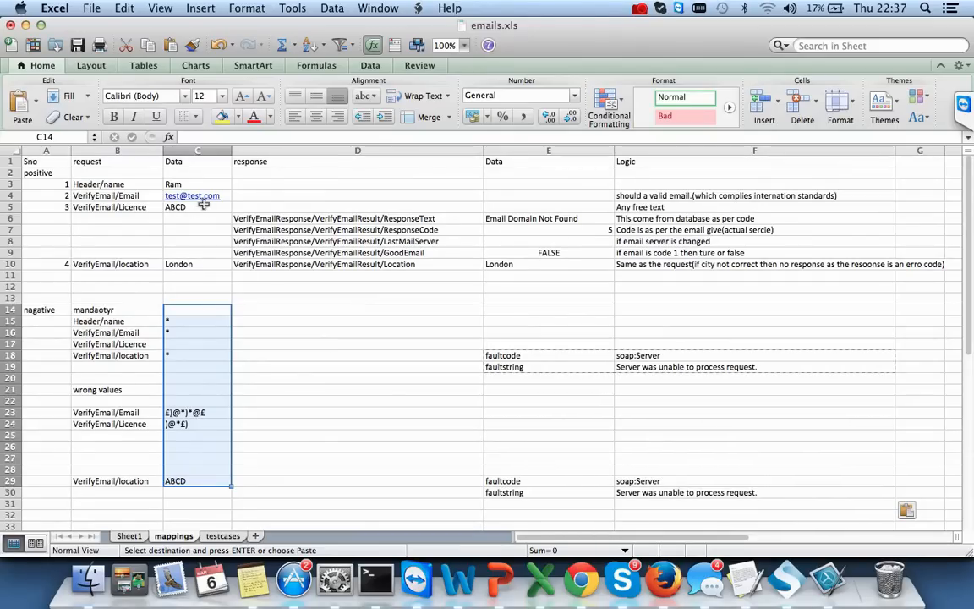
{"action": "left_click", "coordinate": [592, 230]}
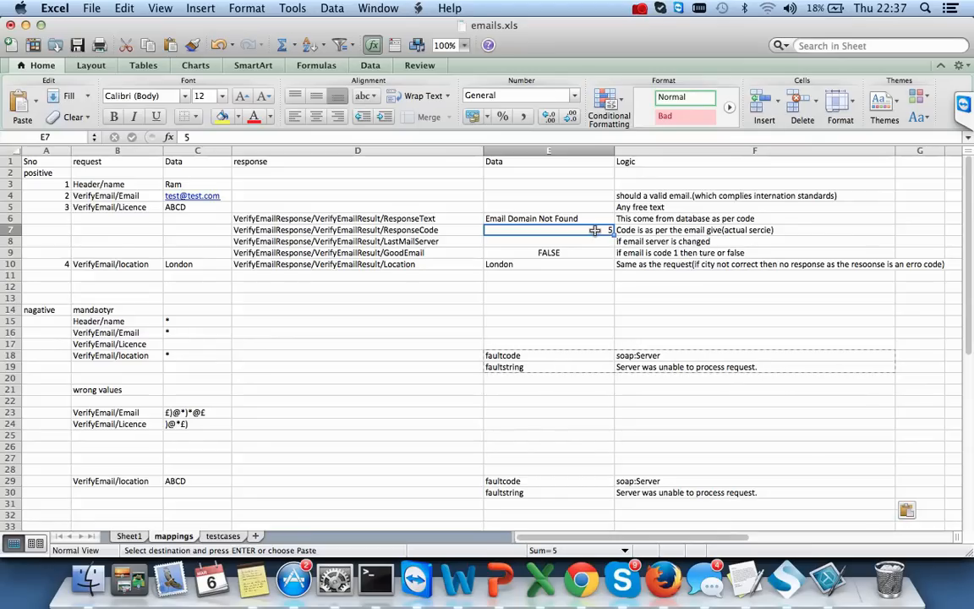
- Give the testcases sheet the headers Sno and testcases
{"action": "left_click", "coordinate": [224, 536]}
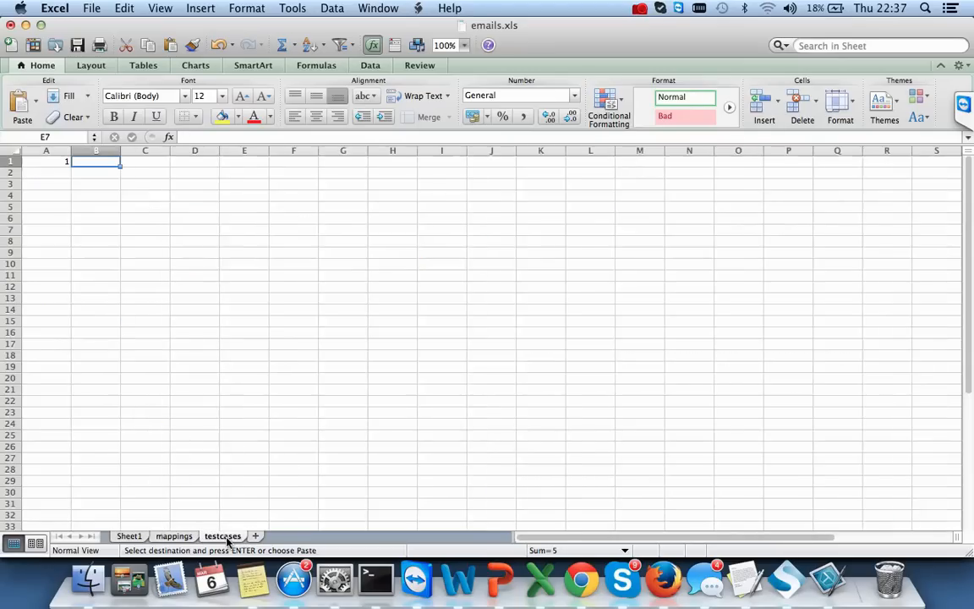
{"action": "key", "text": "Left"}
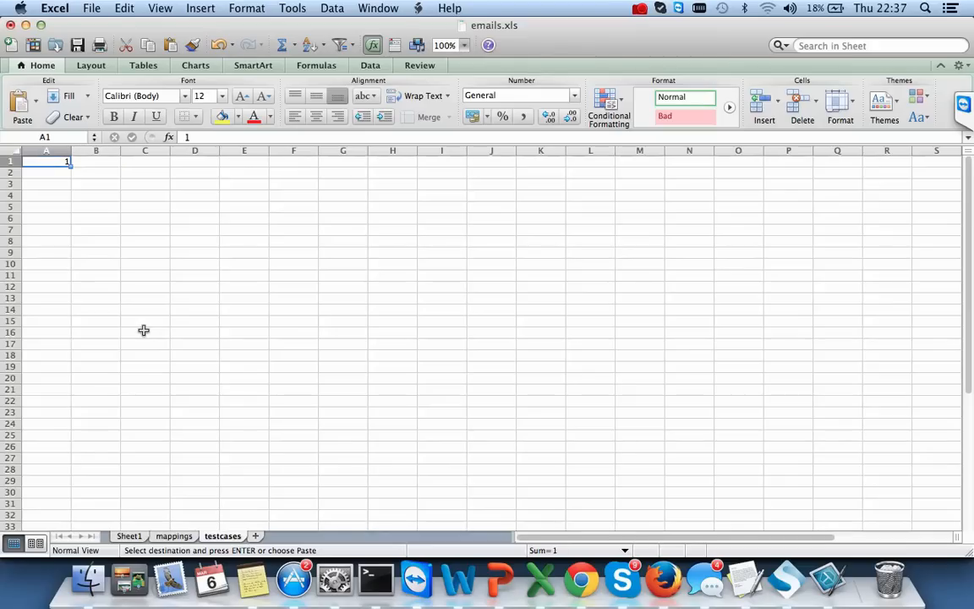
{"action": "key", "text": "BackSpace"}
{"action": "type", "text": "Sno"}
{"action": "key", "text": "Tab"}
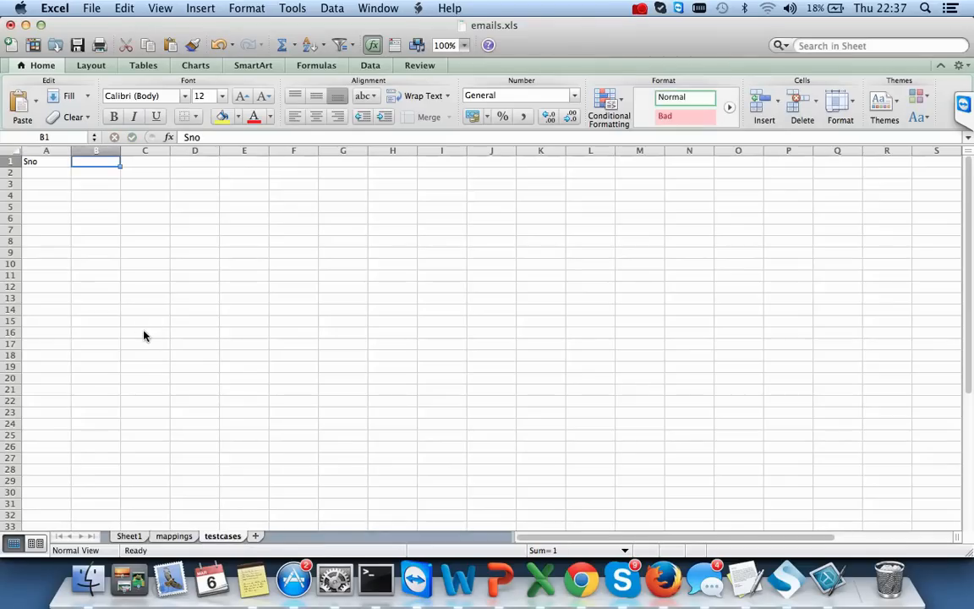
{"action": "type", "text": "testcase"}
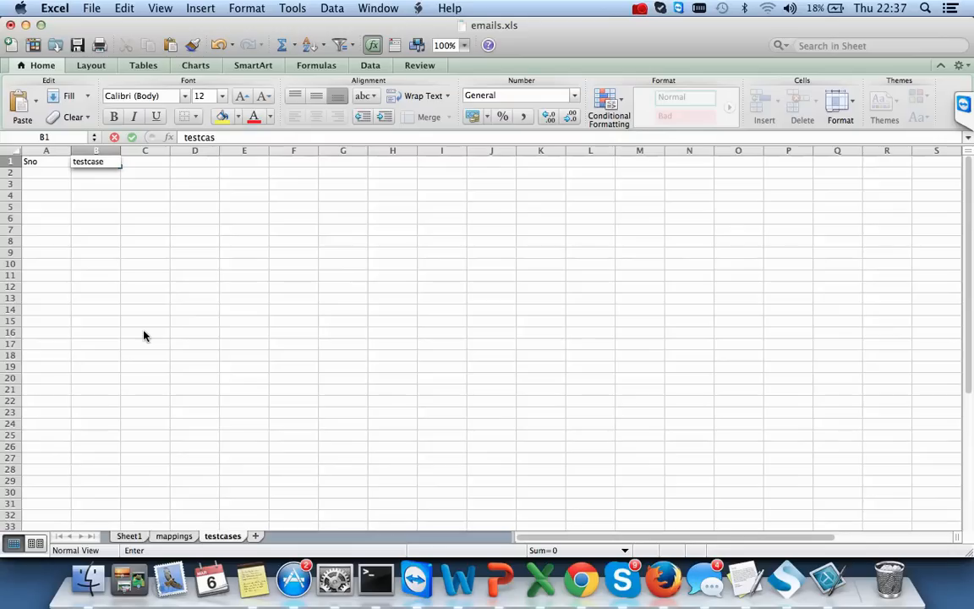
{"action": "key", "text": "Tab"}
- Enter 'Verify that email with single chr then get correct reponse code' in B3
{"action": "key", "text": "Down"}
{"action": "key", "text": "Down"}
{"action": "key", "text": "Left"}
{"action": "key", "text": "Left"}
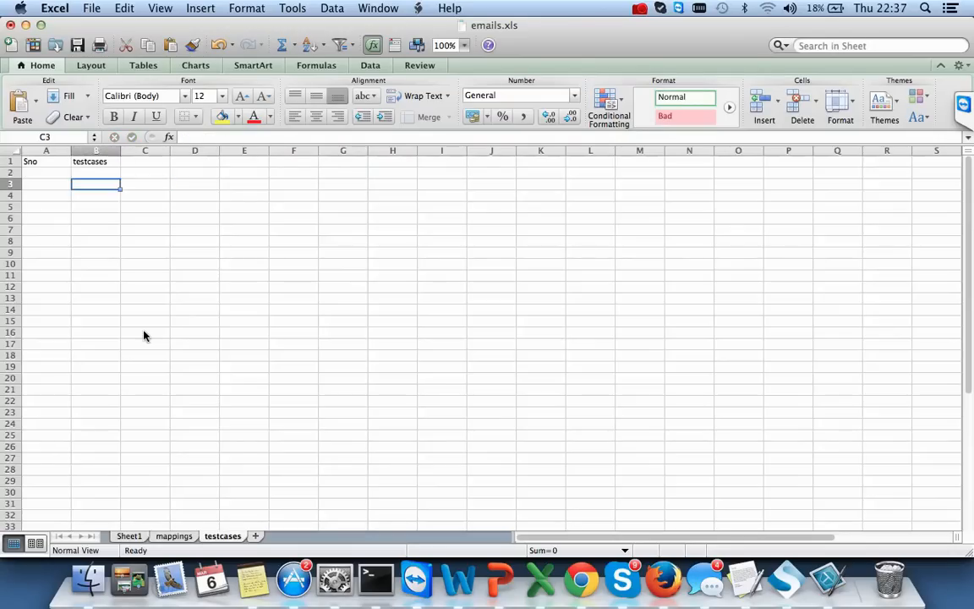
{"action": "key", "text": "Right"}
{"action": "type", "text": "Veri"}
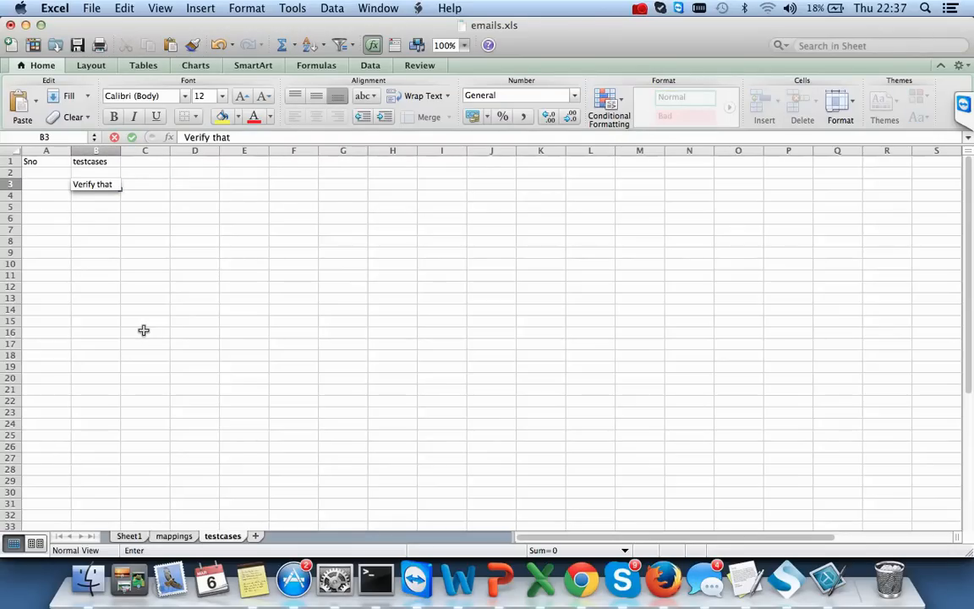
{"action": "type", "text": "fy that emma"}
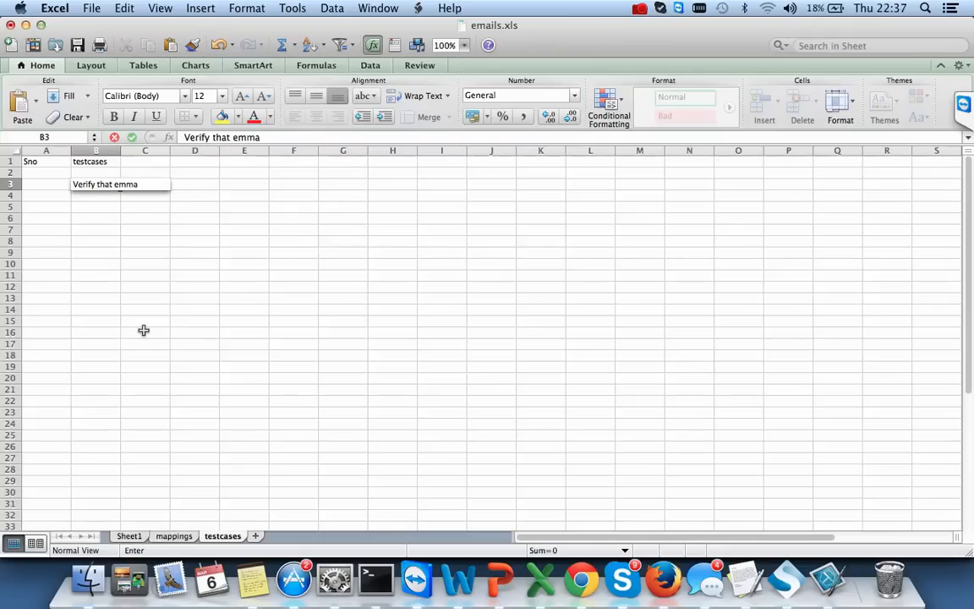
{"action": "key", "text": "BackSpace"}
{"action": "key", "text": "BackSpace"}
{"action": "key", "text": "BackSpace"}
{"action": "type", "text": "ail with basingle chr"}
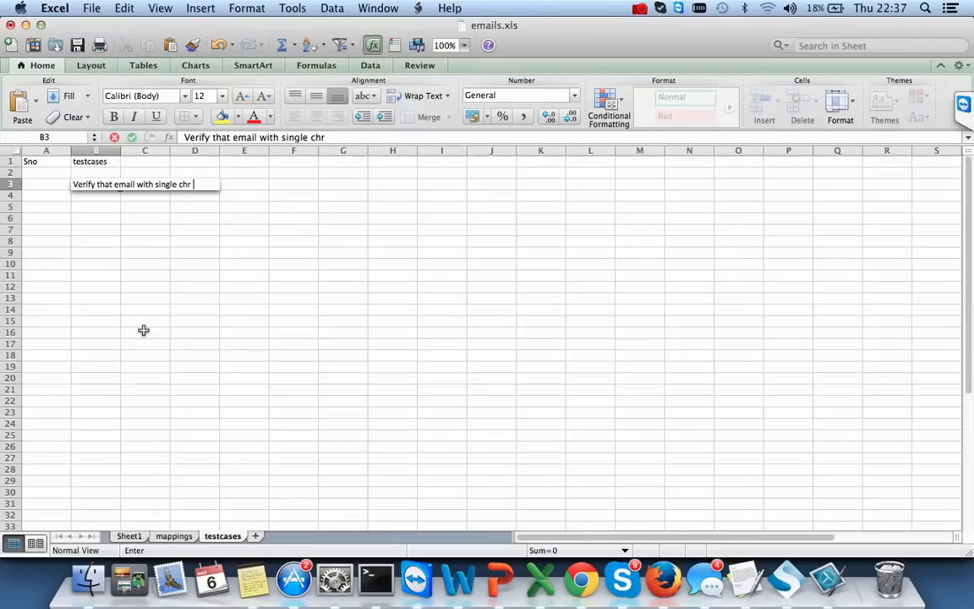
{"action": "type", "text": "then ge"}
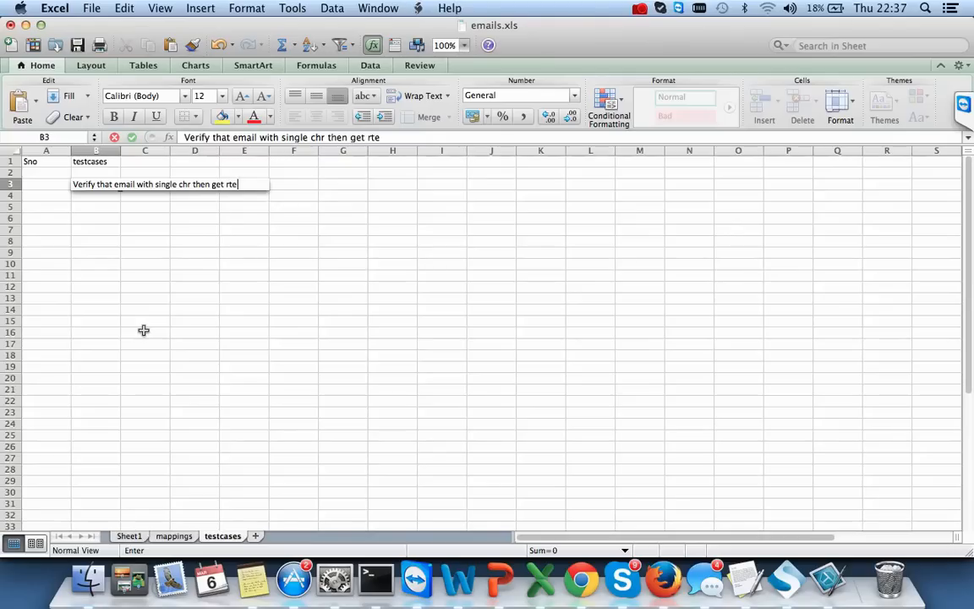
{"action": "type", "text": "t correct reponse cod"}
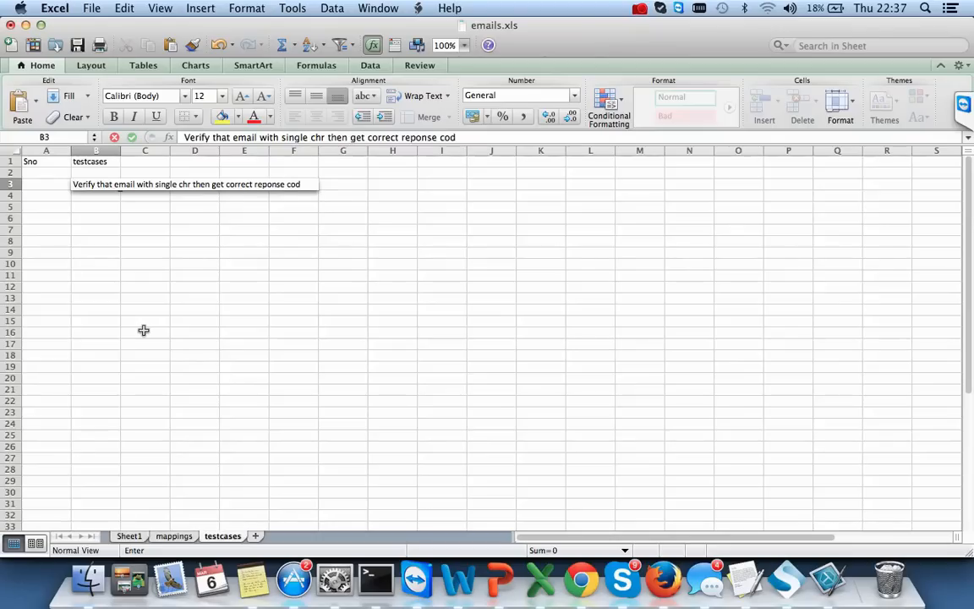
{"action": "type", "text": "e"}
{"action": "left_click", "coordinate": [224, 322]}
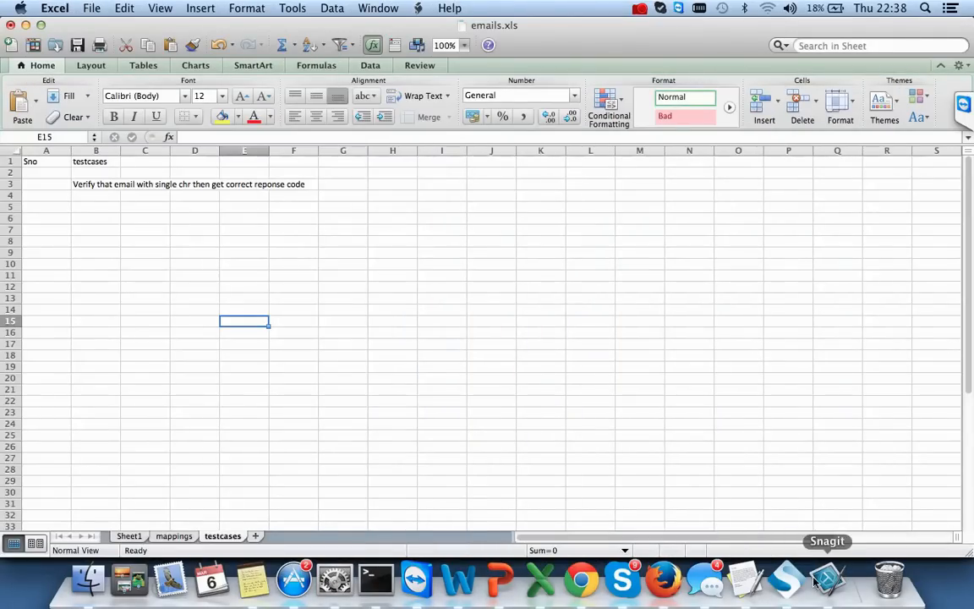
{"action": "left_click", "coordinate": [800, 583]}
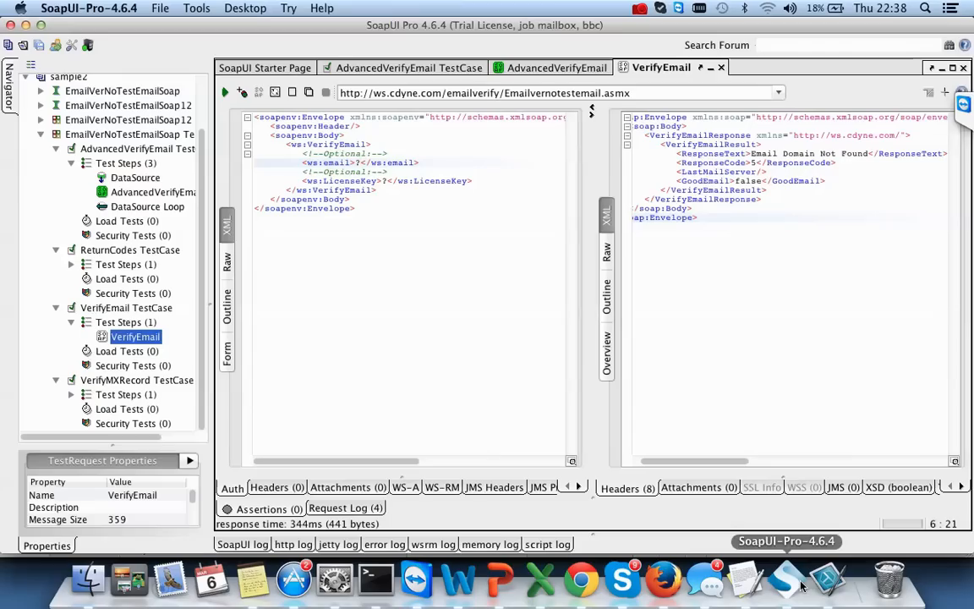
- Open the ReturnCodes test step, view its response as XML, and copy '0-Invalid Email Address'
{"action": "left_click", "coordinate": [117, 252]}
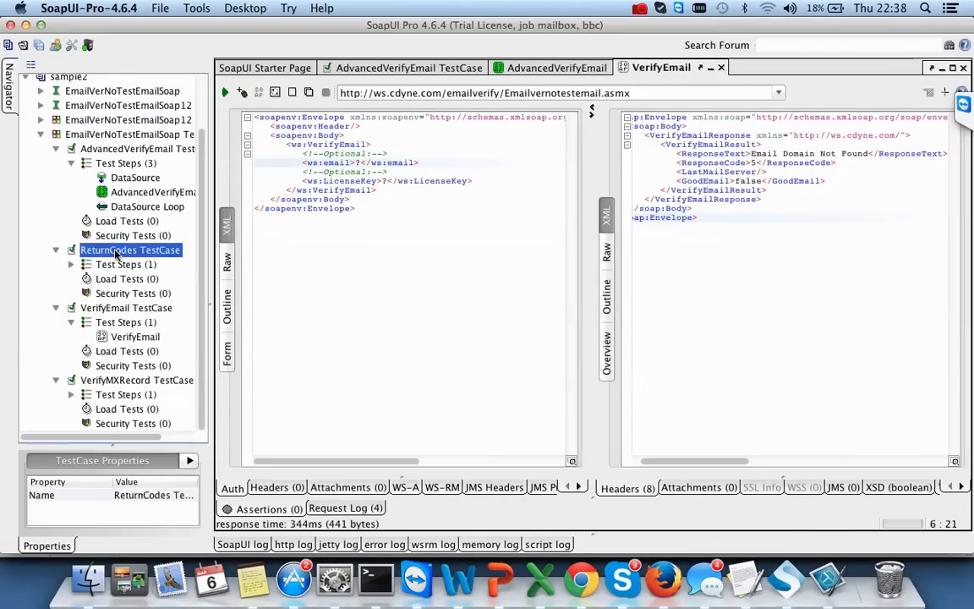
{"action": "key", "text": "Down"}
{"action": "key", "text": "Down"}
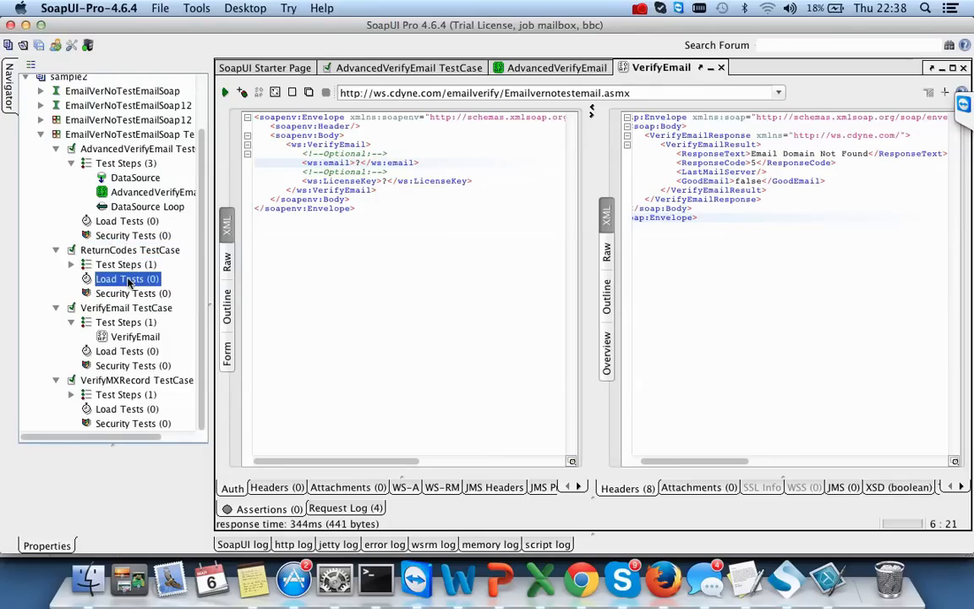
{"action": "left_click", "coordinate": [71, 265]}
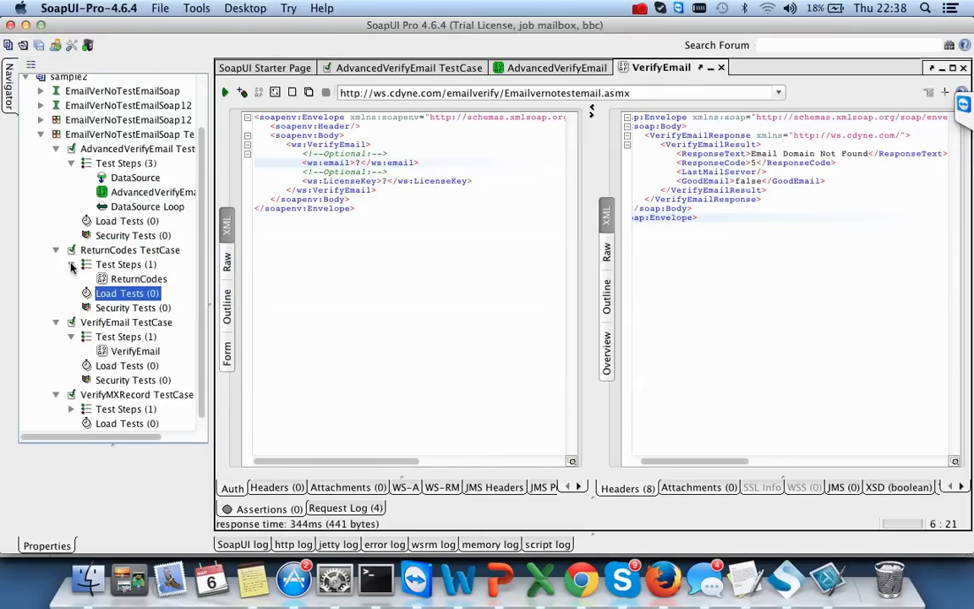
{"action": "double_click", "coordinate": [127, 279]}
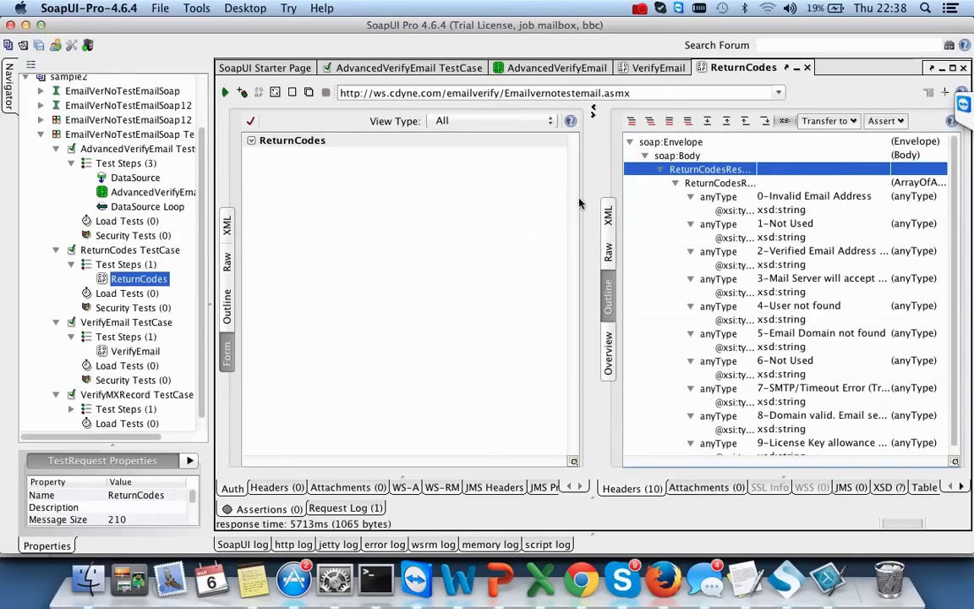
{"action": "left_click", "coordinate": [609, 214]}
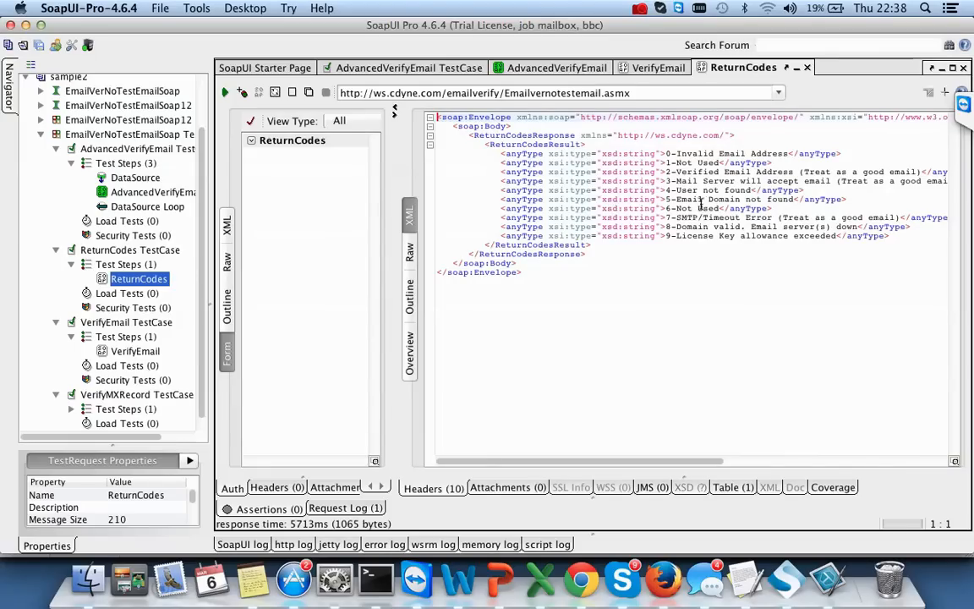
{"action": "left_click_drag", "start_coordinate": [666, 153], "coordinate": [788, 154]}
{"action": "key", "text": "super+c"}
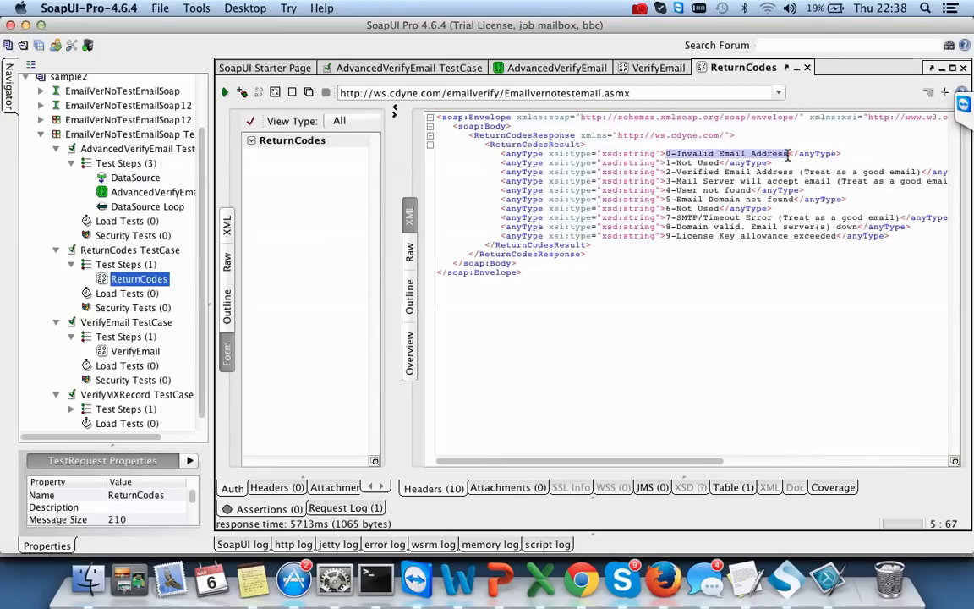
{"action": "key", "text": "super+Tab"}
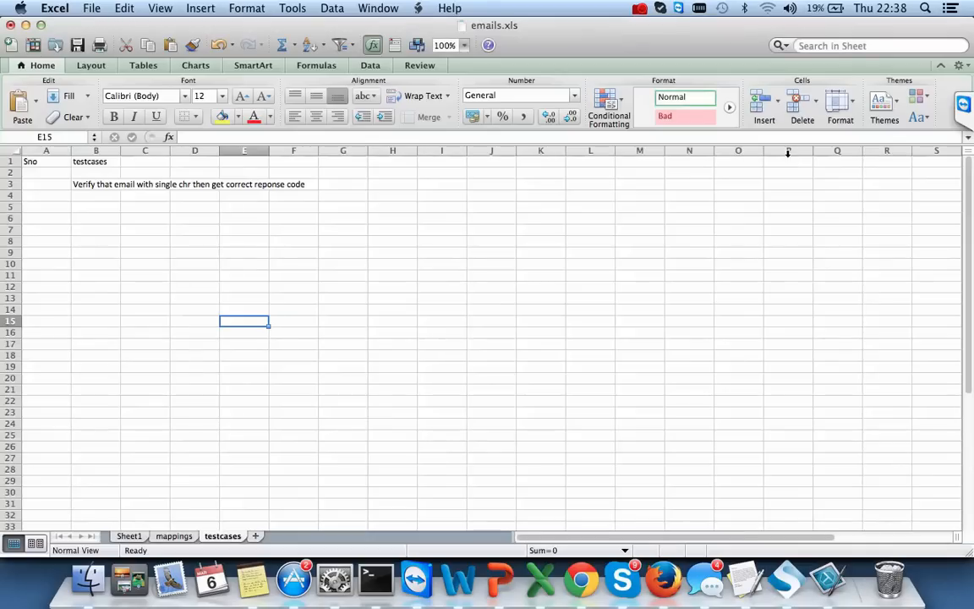
- Autofit column B, head column C 'Expecetd code', and paste 0-Invalid Email Address into C3
{"action": "double_click", "coordinate": [121, 151]}
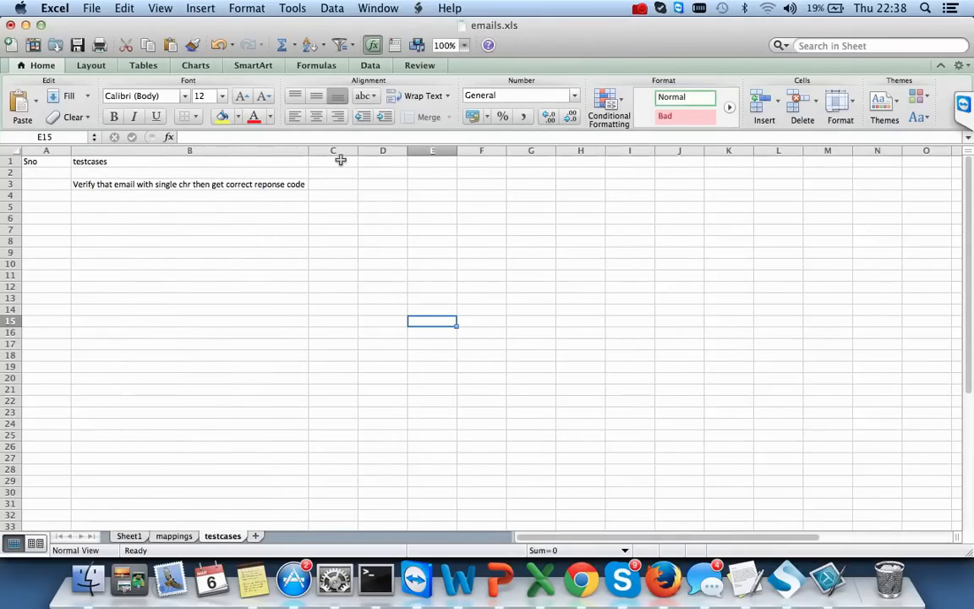
{"action": "double_click", "coordinate": [341, 160]}
{"action": "type", "text": "Expe"}
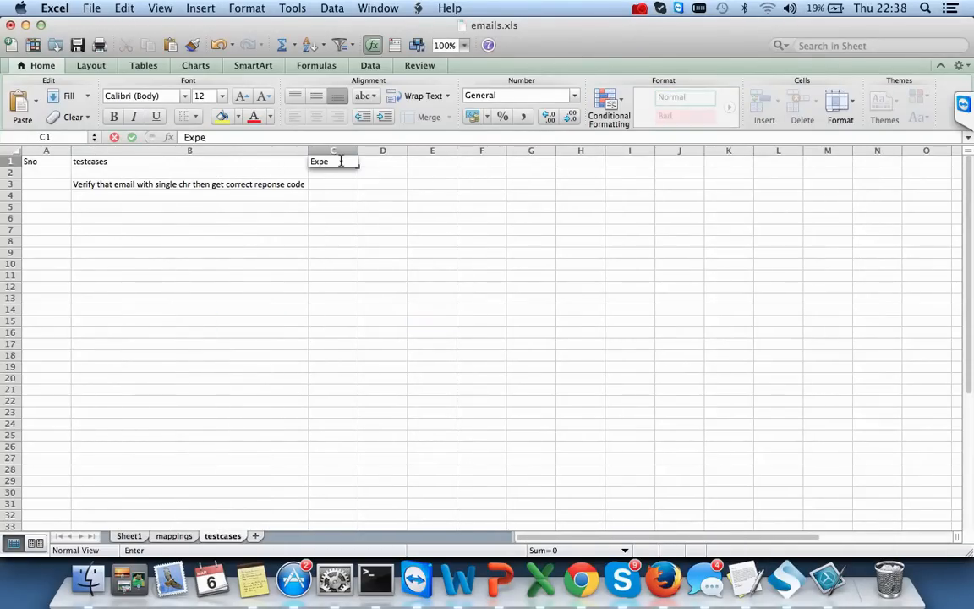
{"action": "type", "text": "cod"}
{"action": "left_click", "coordinate": [341, 215]}
{"action": "left_click_drag", "start_coordinate": [358, 150], "coordinate": [369, 151]}
{"action": "left_click", "coordinate": [328, 184]}
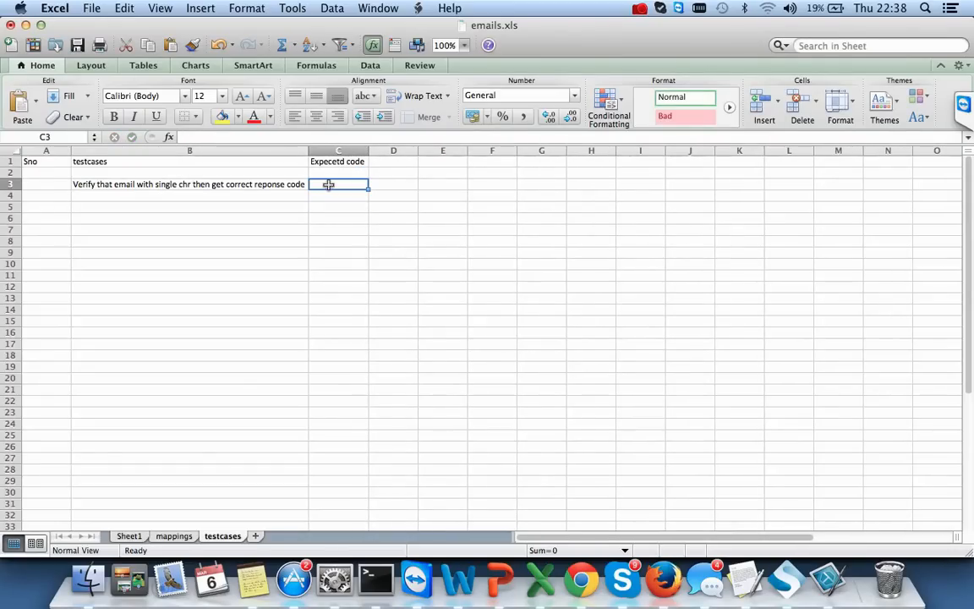
{"action": "key", "text": "super+v"}
{"action": "left_click", "coordinate": [108, 195]}
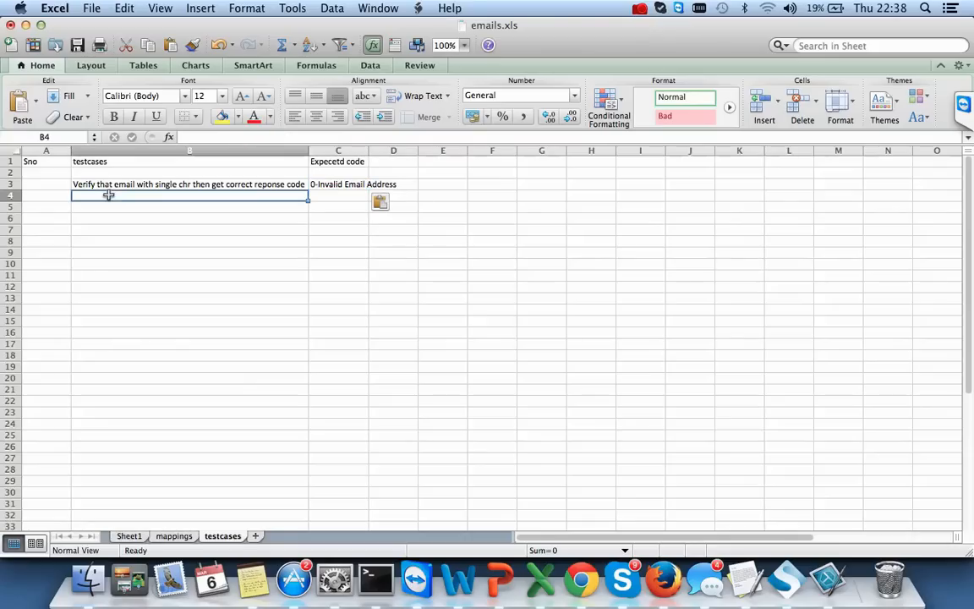
{"action": "left_click", "coordinate": [102, 208]}
- Insert a Data column before it and enter 'blank, spchar, number and space' in C3
{"action": "left_click", "coordinate": [306, 151]}
{"action": "right_click", "coordinate": [340, 155]}
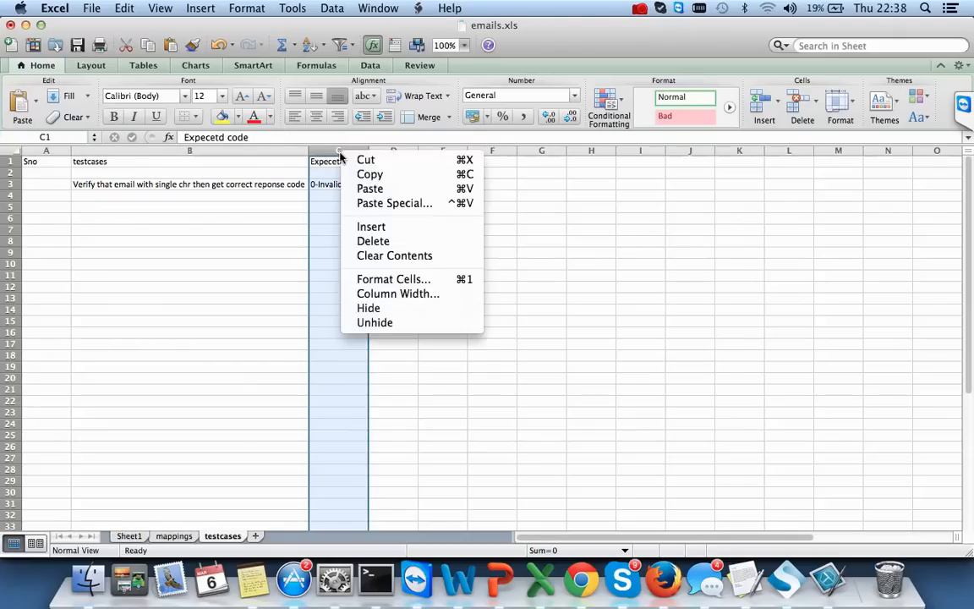
{"action": "left_click", "coordinate": [370, 226]}
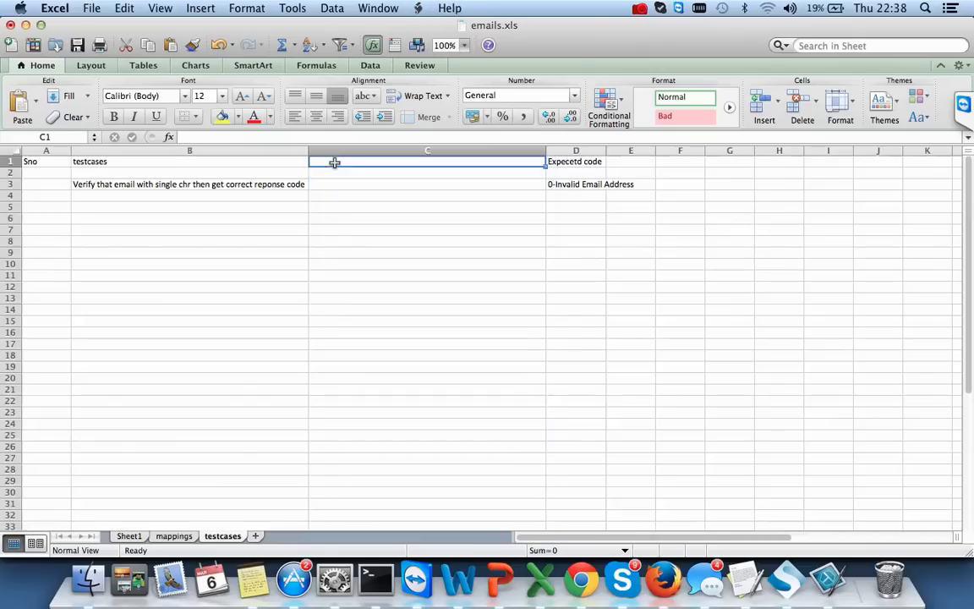
{"action": "double_click", "coordinate": [334, 163]}
{"action": "type", "text": "Data"}
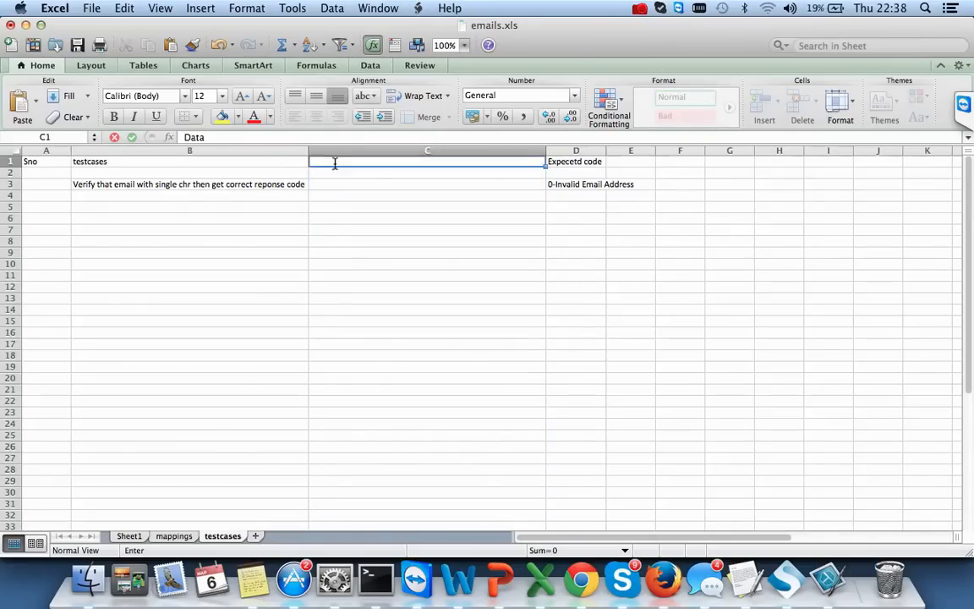
{"action": "key", "text": "Return"}
{"action": "key", "text": "Return"}
{"action": "type", "text": "bank"}
{"action": "key", "text": "BackSpace"}
{"action": "key", "text": "BackSpace"}
{"action": "key", "text": "BackSpace"}
{"action": "type", "text": "lank"}
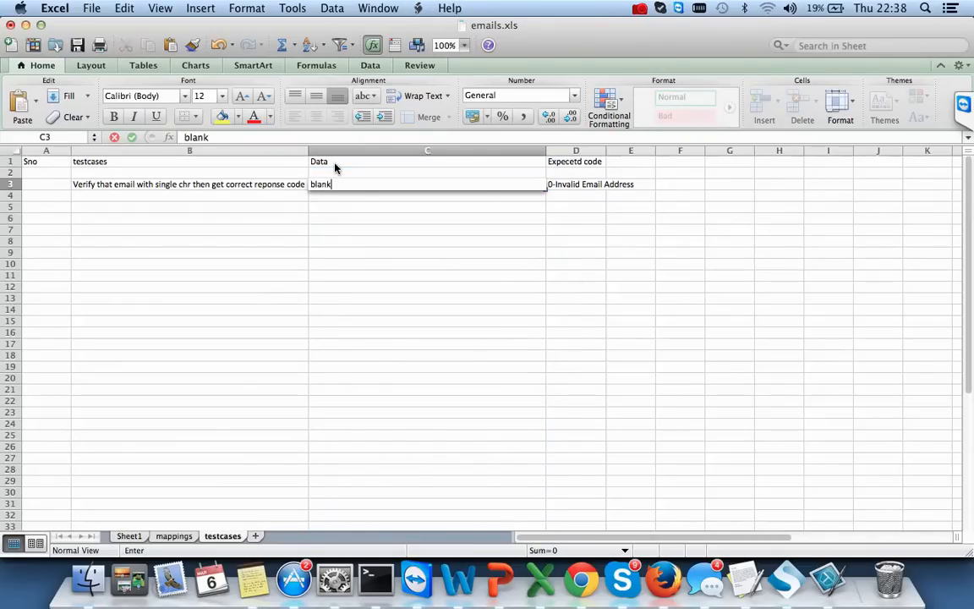
{"action": "type", "text": ", spchar, number and space"}
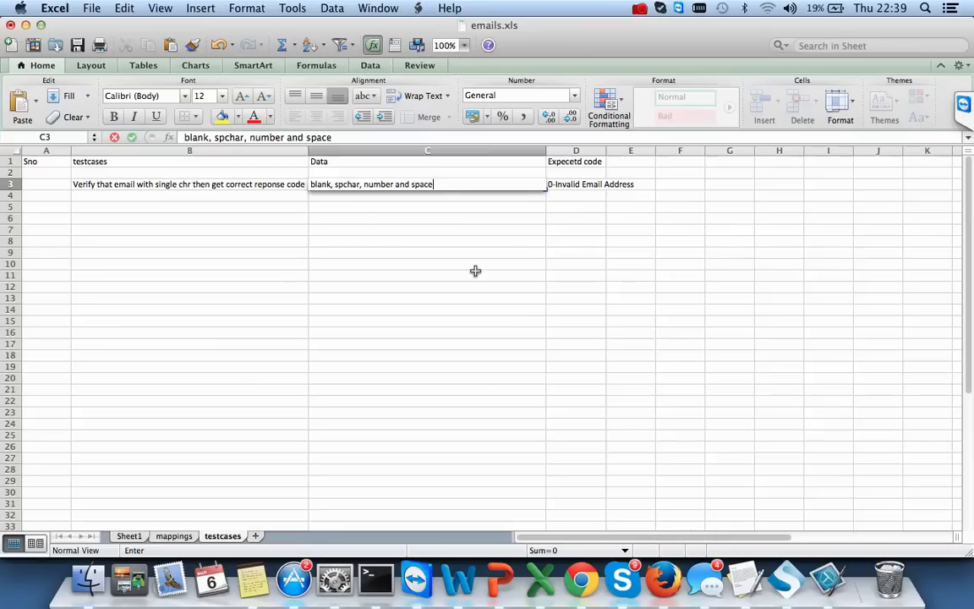
{"action": "left_click", "coordinate": [514, 310]}
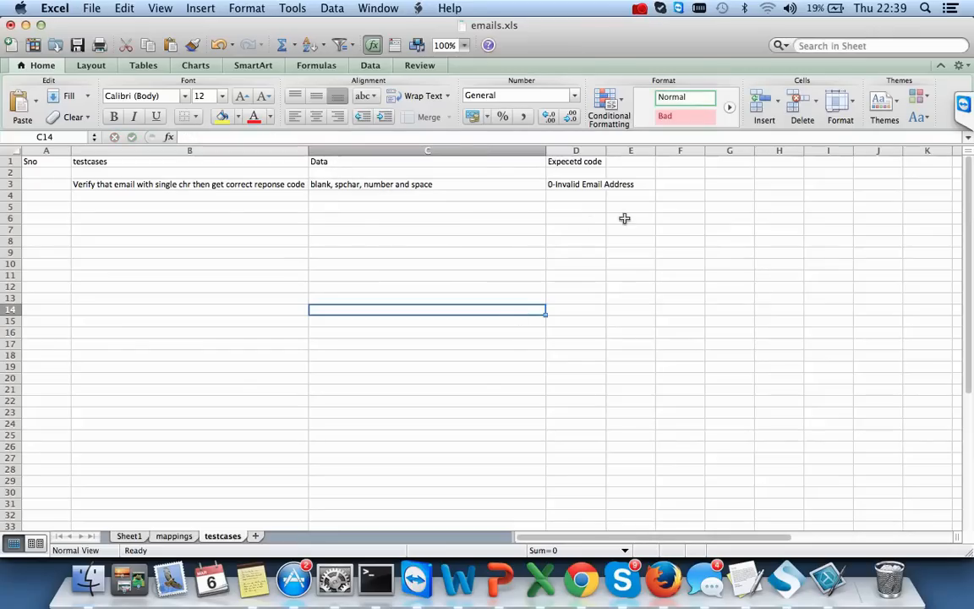
{"action": "left_click", "coordinate": [93, 207]}
- Describe in B5 a correct-format email with a nonexistent domain returning the correct response code
{"action": "type", "text": "V"}
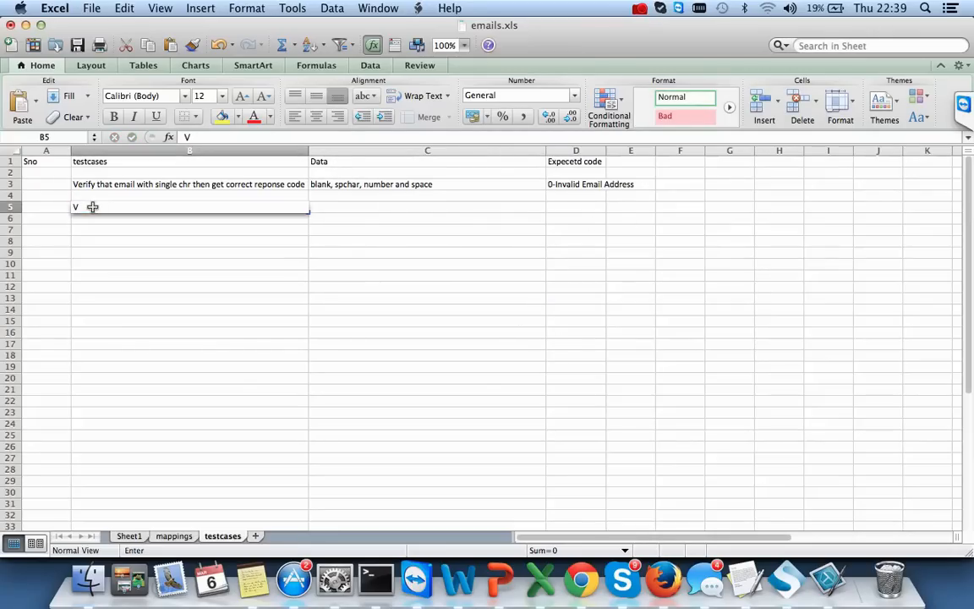
{"action": "type", "text": "erify that i"}
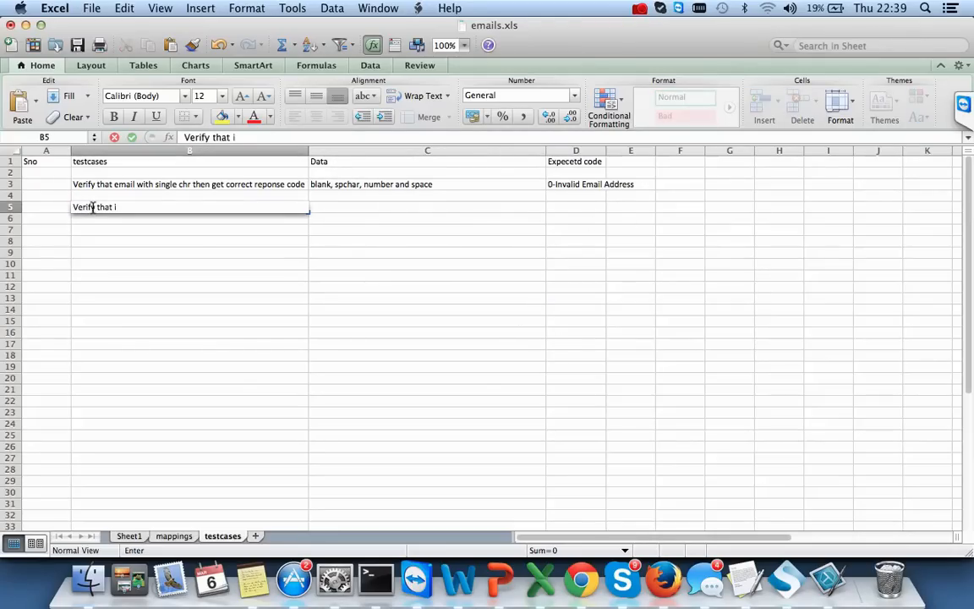
{"action": "type", "text": "f email is"}
{"action": "key", "text": "BackSpace"}
{"action": "key", "text": "BackSpace"}
{"action": "key", "text": "BackSpace"}
{"action": "type", "text": "format"}
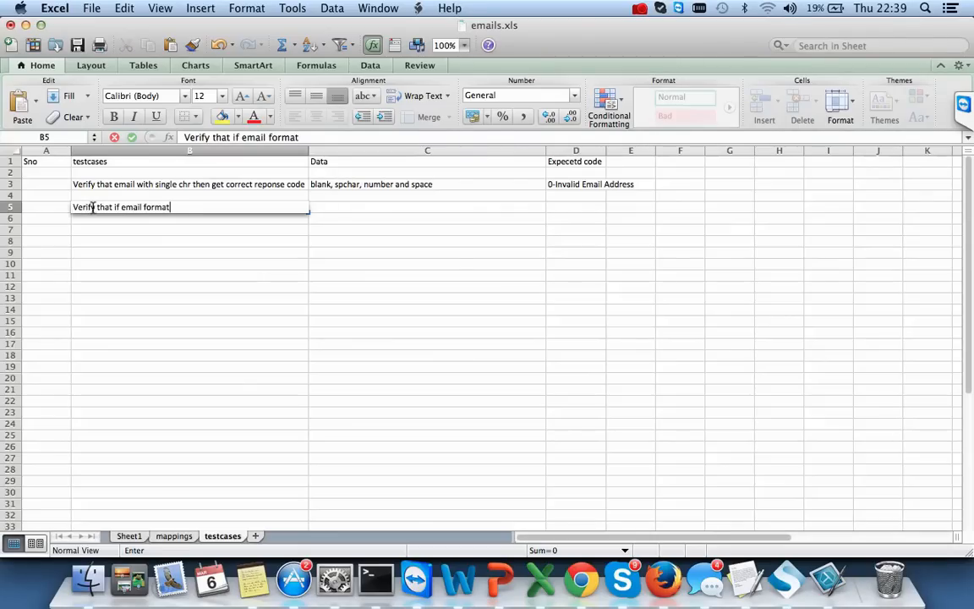
{"action": "type", "text": " is correc"}
{"action": "type", "text": "t "}
{"action": "type", "text": "domain not exsiting then"}
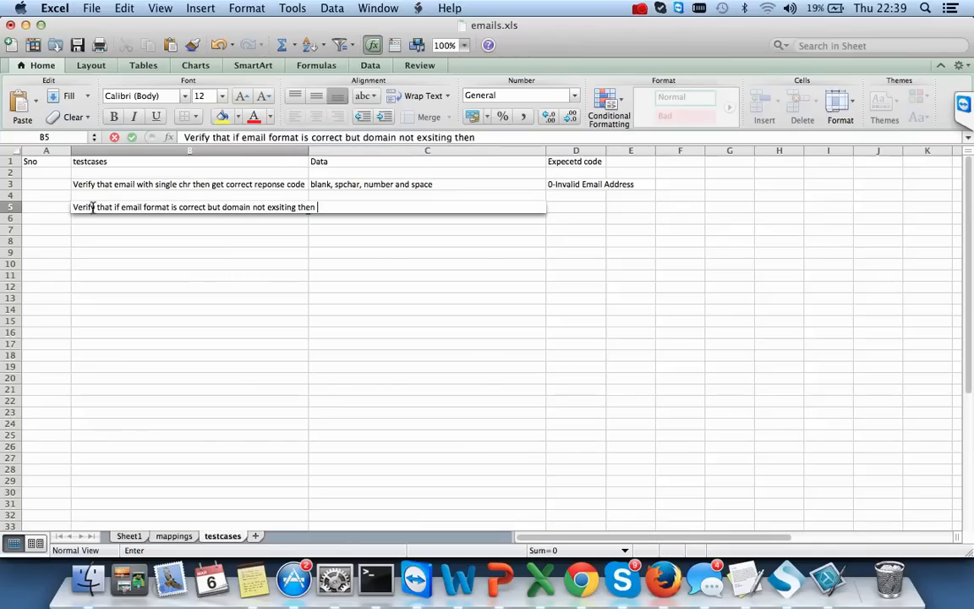
{"action": "type", "text": " throw c"}
{"action": "type", "text": "rr"}
{"action": "key", "text": "BackSpace"}
{"action": "key", "text": "BackSpace"}
{"action": "type", "text": "ore"}
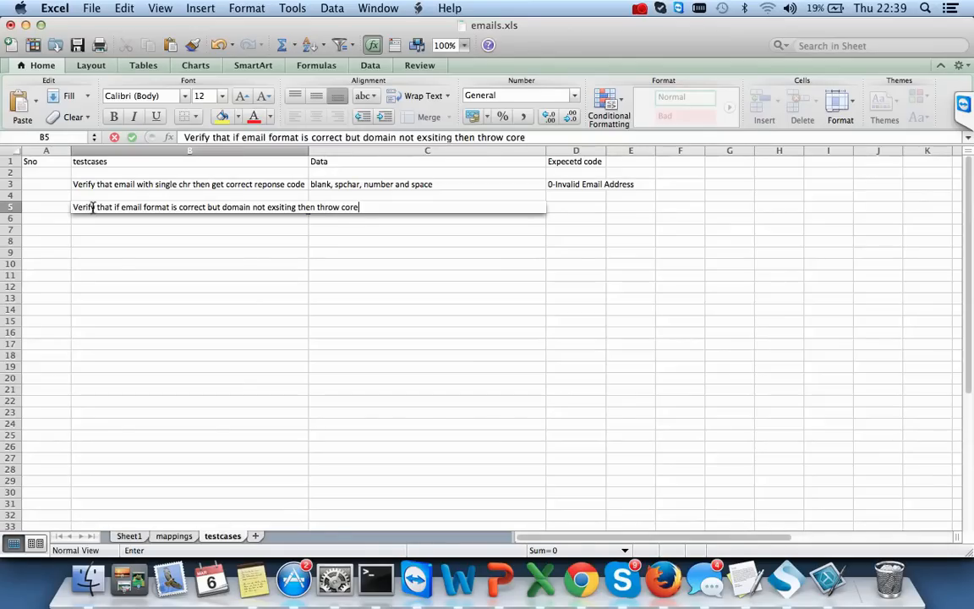
{"action": "key", "text": "BackSpace"}
{"action": "type", "text": "rect resp"}
{"action": "key", "text": "BackSpace"}
{"action": "key", "text": "BackSpace"}
{"action": "type", "text": "esponse code"}
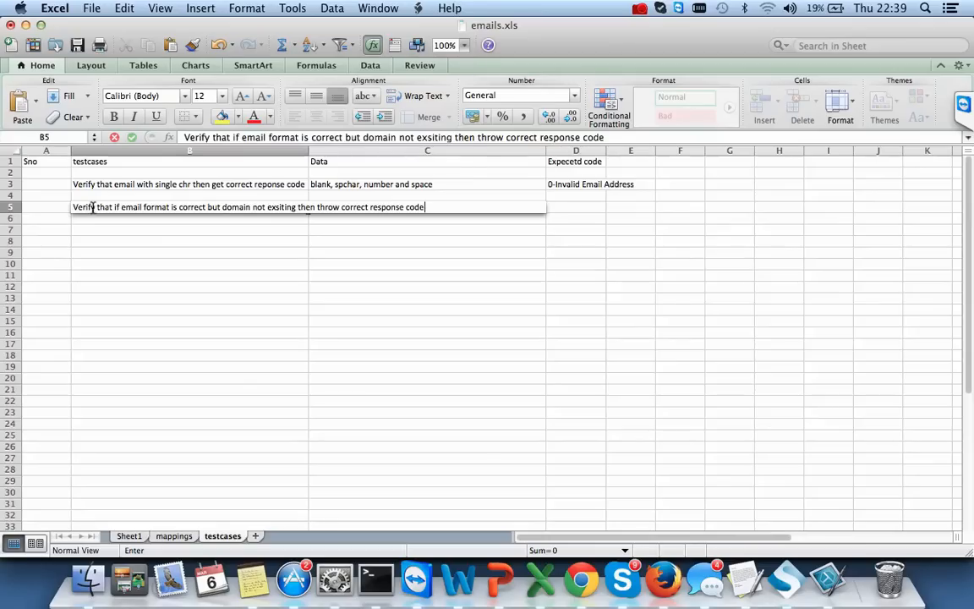
{"action": "key", "text": "Tab"}
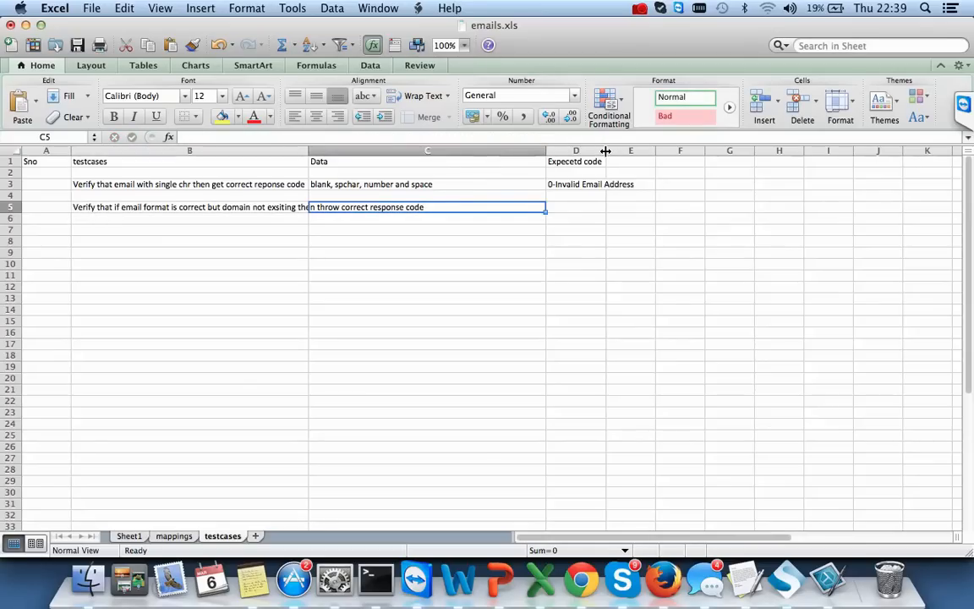
{"action": "key", "text": "super+Tab"}
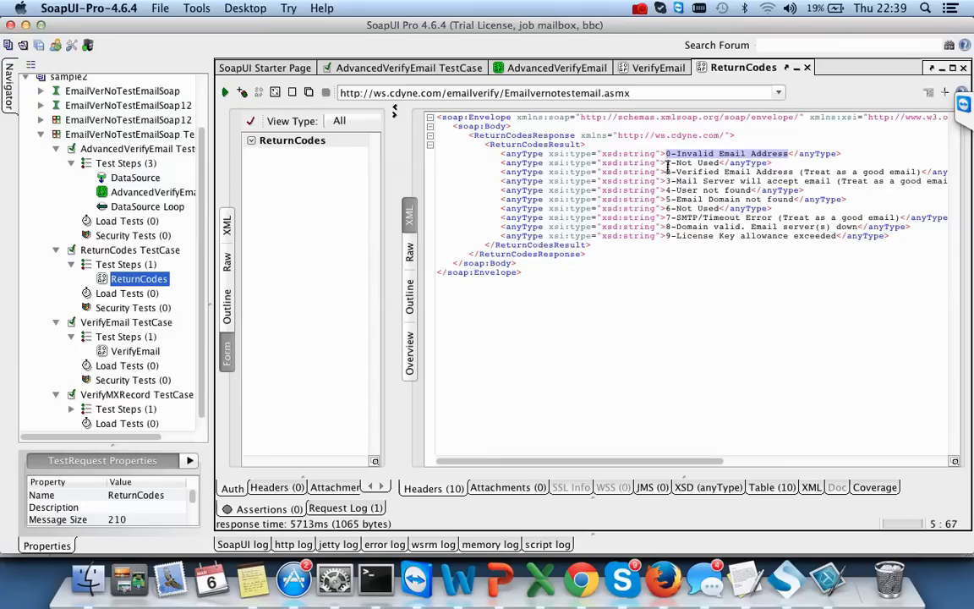
- Copy the '5-Email Domain not found' code from SoapUI into cell D5 of emails.xls
{"action": "left_click", "coordinate": [671, 171]}
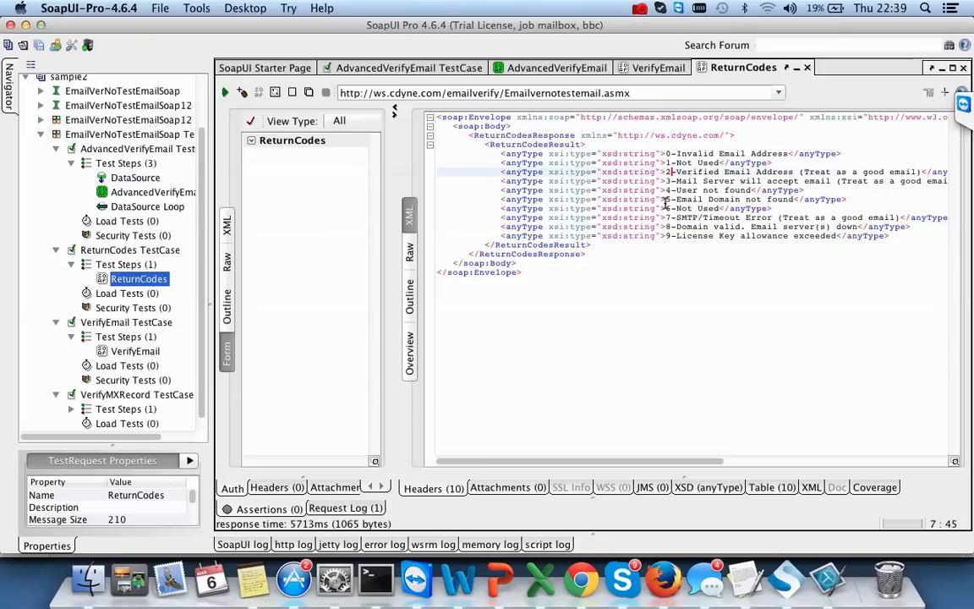
{"action": "left_click_drag", "start_coordinate": [667, 199], "coordinate": [793, 200]}
{"action": "key", "text": "super+c"}
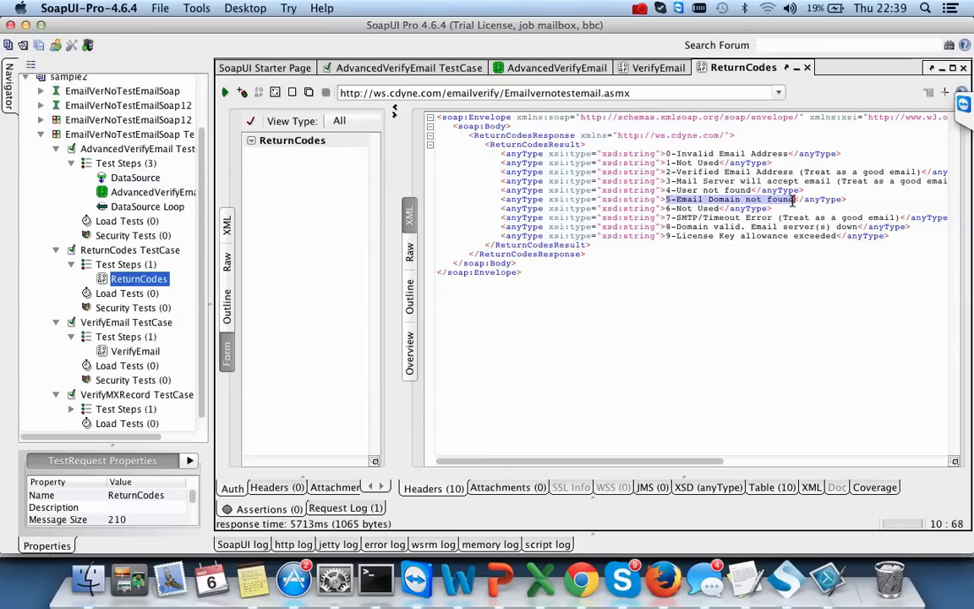
{"action": "key", "text": "super+Tab"}
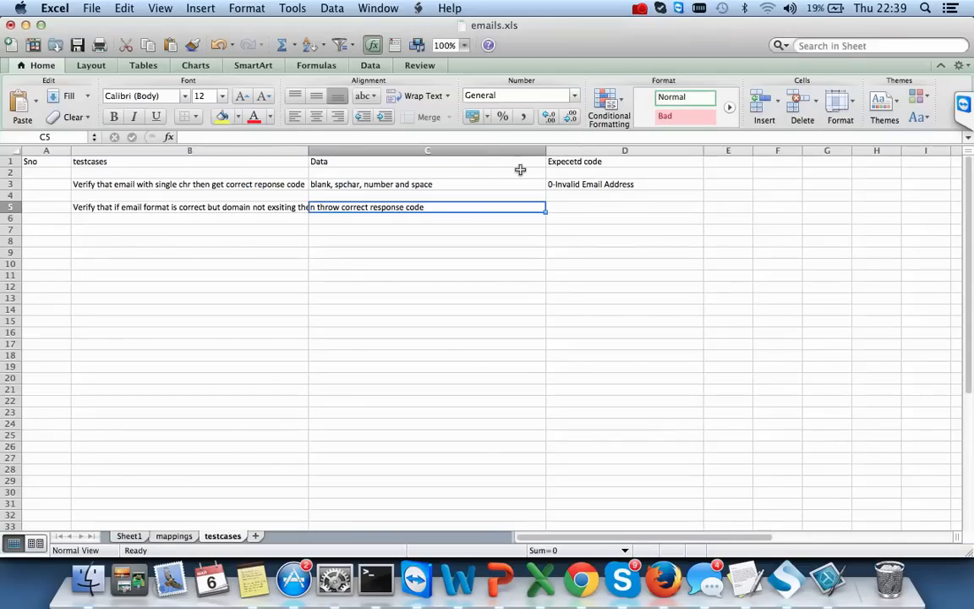
{"action": "left_click", "coordinate": [585, 204]}
{"action": "key", "text": "super+v"}
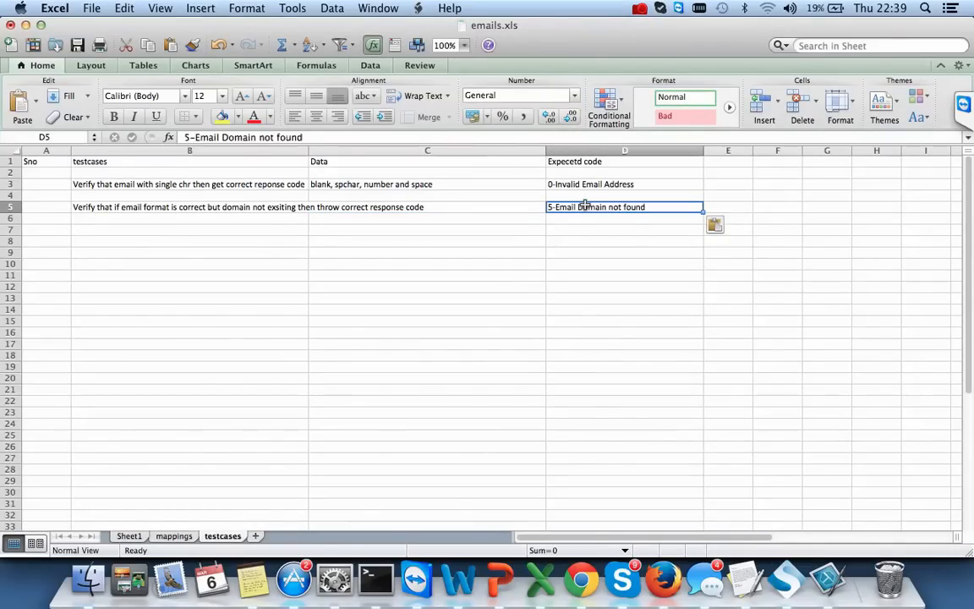
- Confirm the VerifyEmail response shows ResponseCode 5 and GoodEmail 'false'
{"action": "left_click", "coordinate": [797, 584]}
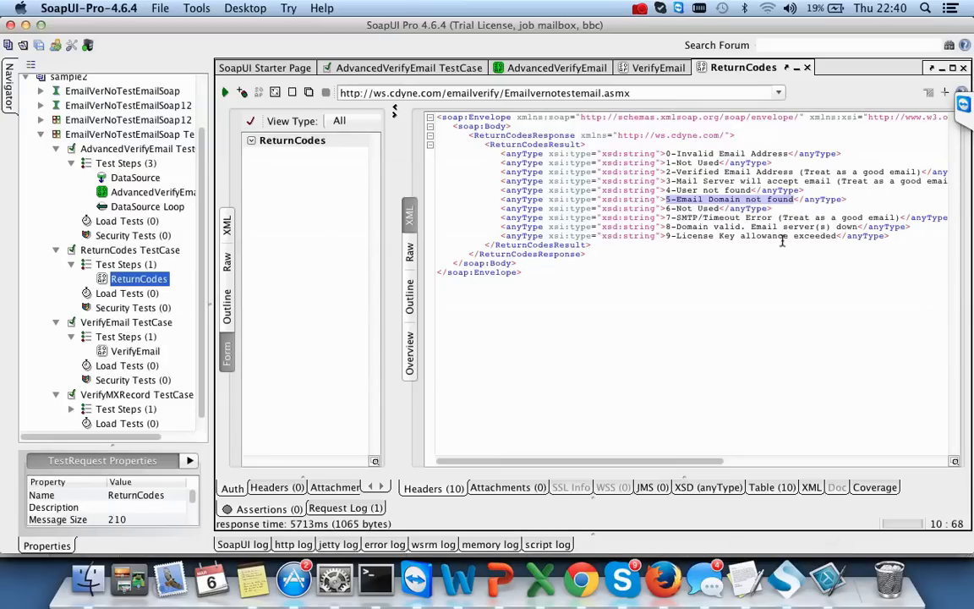
{"action": "left_click", "coordinate": [656, 67]}
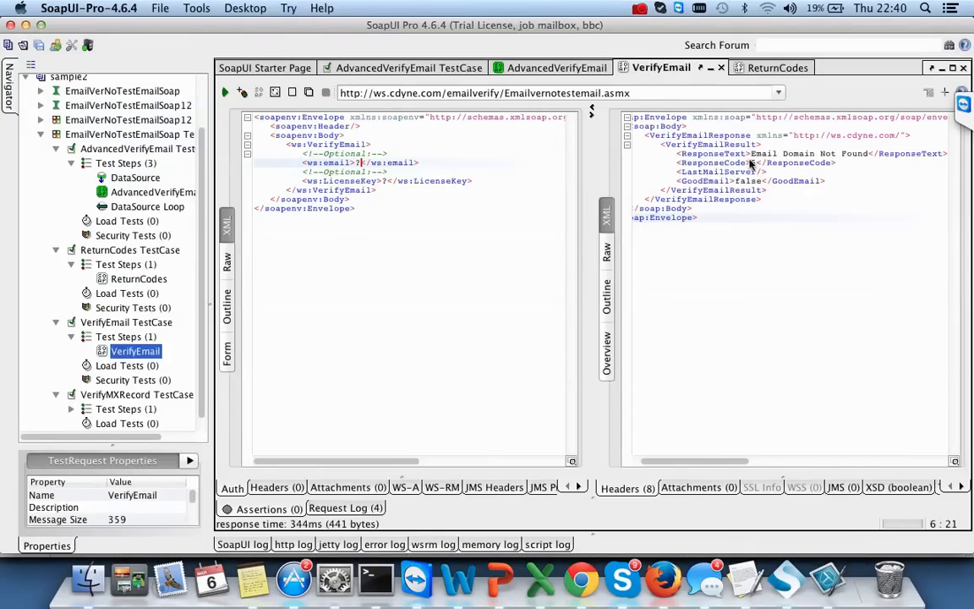
{"action": "left_click_drag", "start_coordinate": [750, 154], "coordinate": [867, 155]}
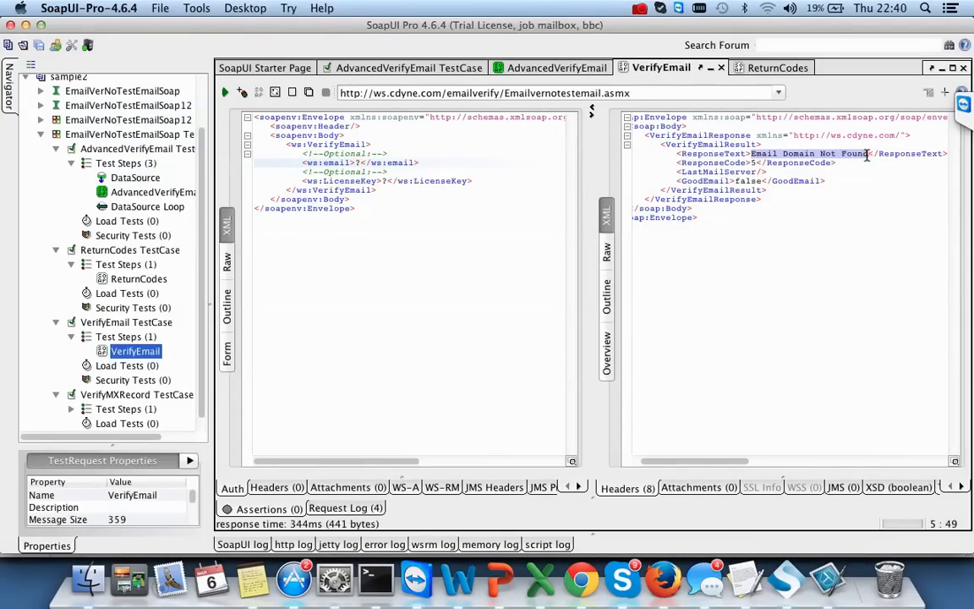
{"action": "left_click", "coordinate": [758, 163]}
{"action": "left_click", "coordinate": [751, 163]}
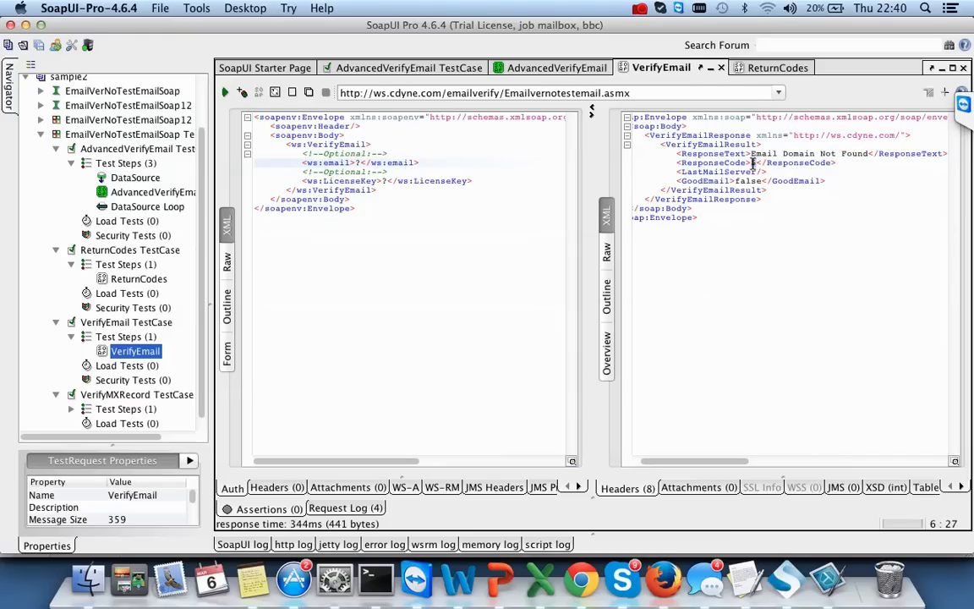
{"action": "key", "text": "super+Tab"}
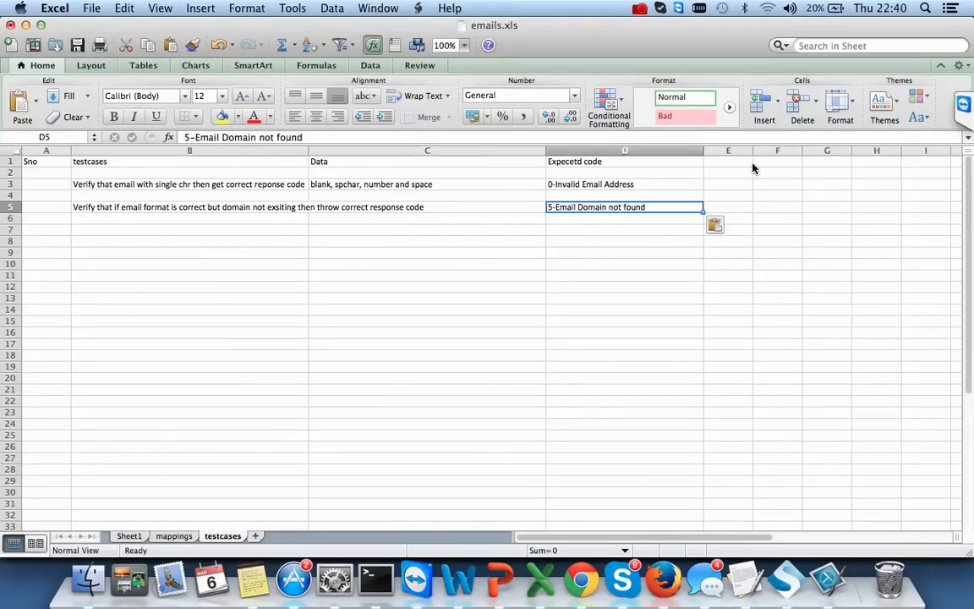
{"action": "key", "text": "super+Tab"}
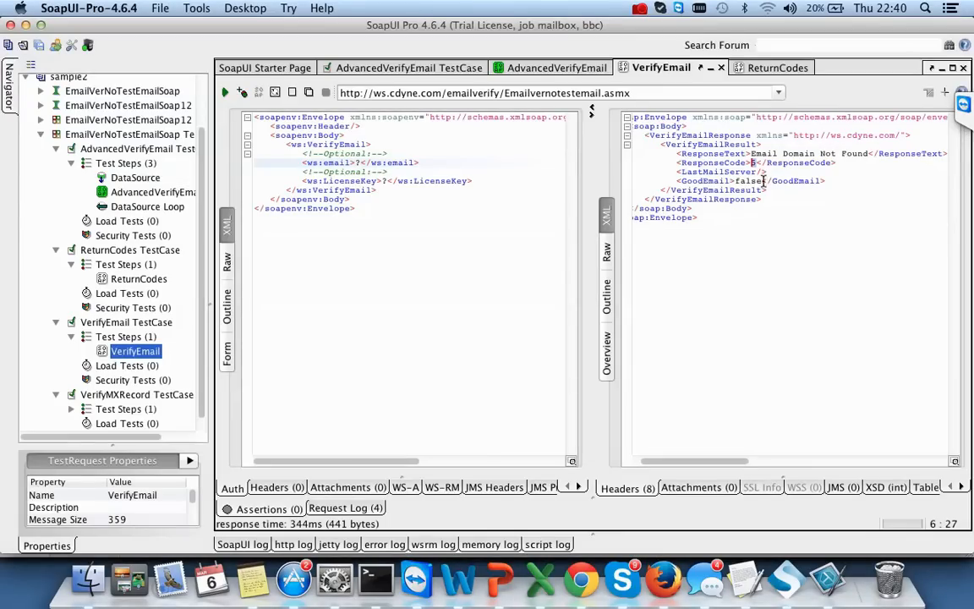
{"action": "left_click_drag", "start_coordinate": [763, 180], "coordinate": [734, 181]}
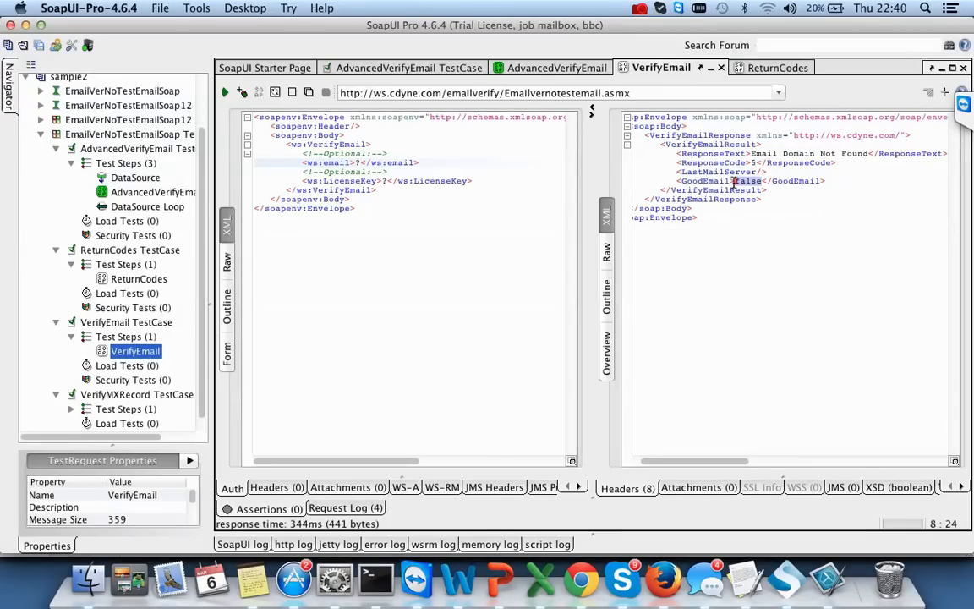
{"action": "key", "text": "super+Tab"}
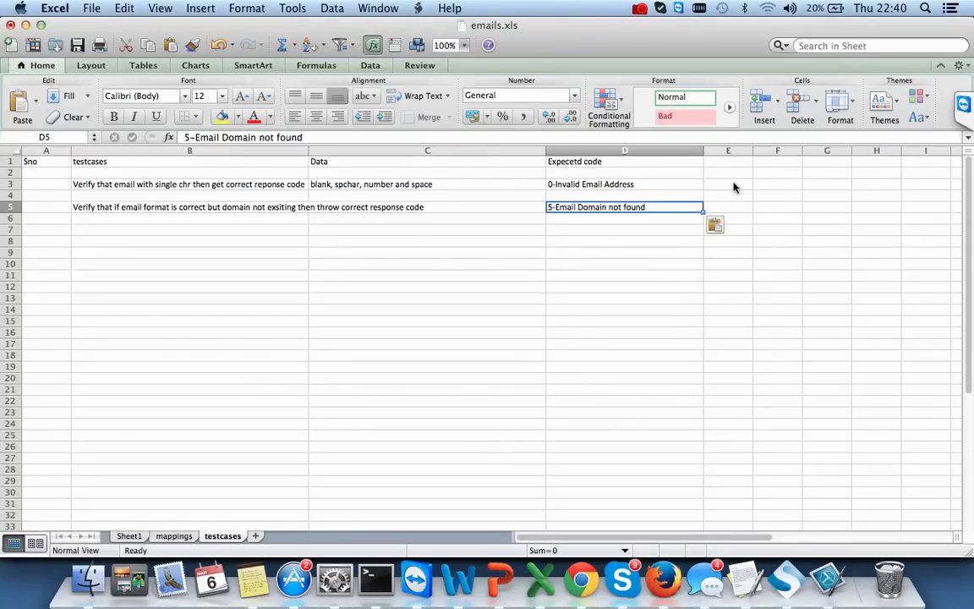
- Append ',false' to the expected codes in D3 and D5, then show SoapUI's ReturnCodes list
{"action": "left_click", "coordinate": [662, 185]}
{"action": "double_click", "coordinate": [663, 185]}
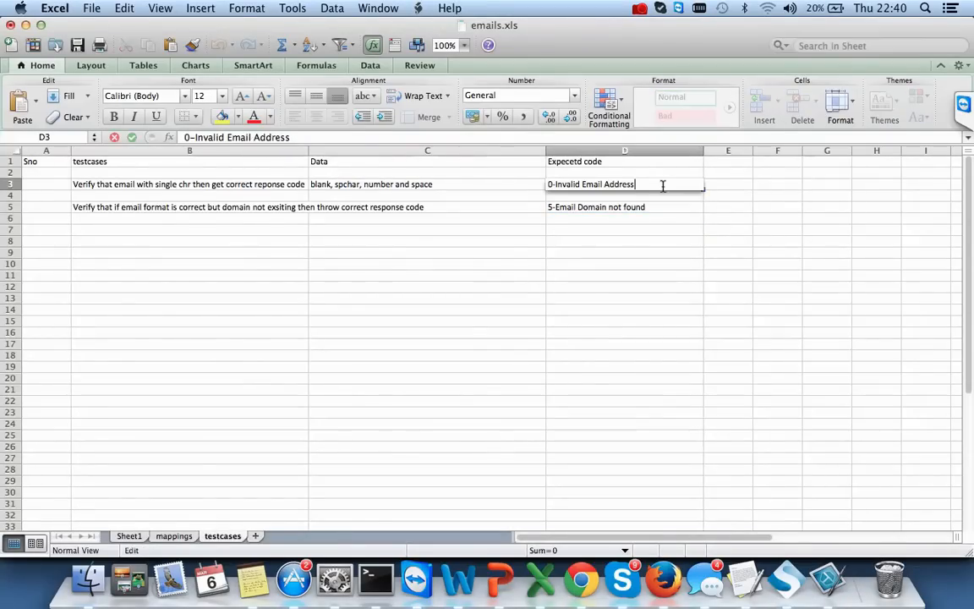
{"action": "type", "text": ",false"}
{"action": "double_click", "coordinate": [660, 208]}
{"action": "type", "text": ",false"}
{"action": "left_click", "coordinate": [678, 253]}
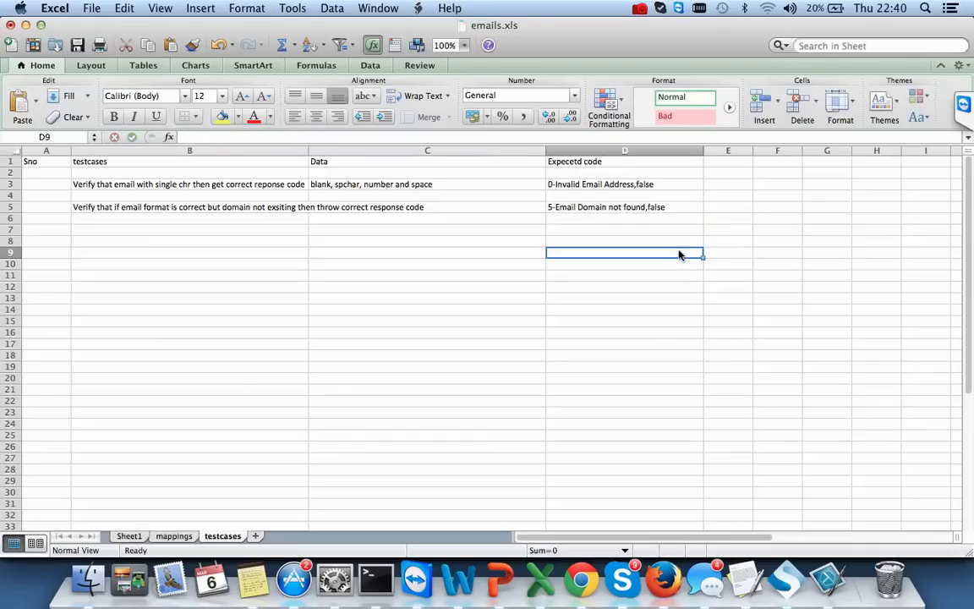
{"action": "left_click", "coordinate": [730, 161]}
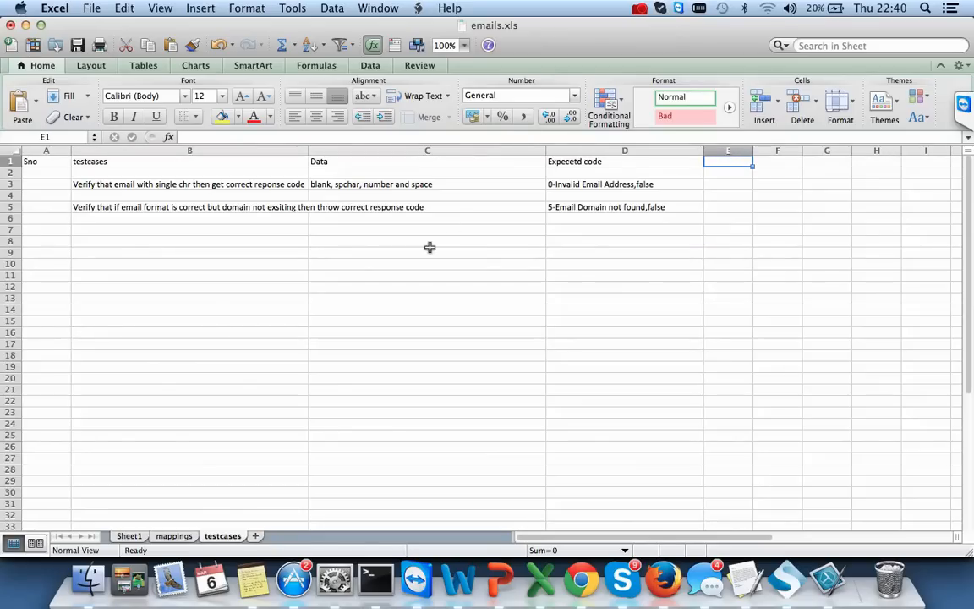
{"action": "key", "text": "super+Tab"}
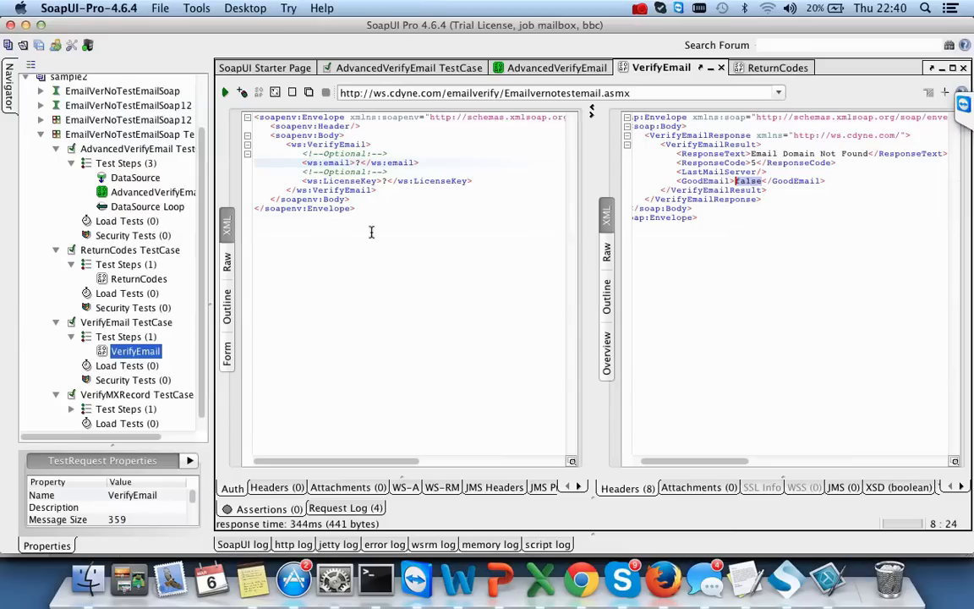
{"action": "left_click", "coordinate": [765, 68]}
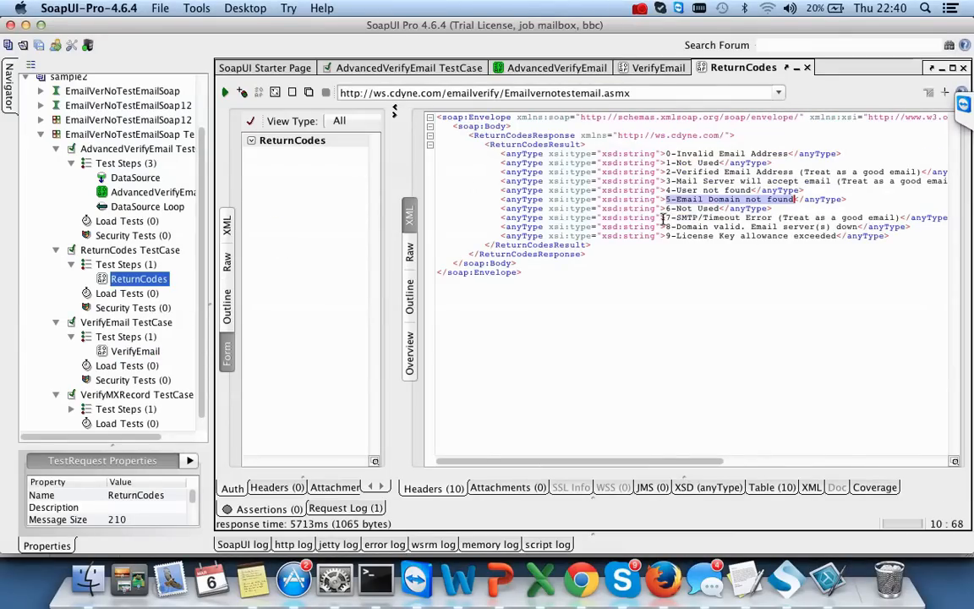
- Review return codes 7, 8 and 9 and select '9-License Key allowance exceeded'
{"action": "left_click_drag", "start_coordinate": [667, 217], "coordinate": [896, 215]}
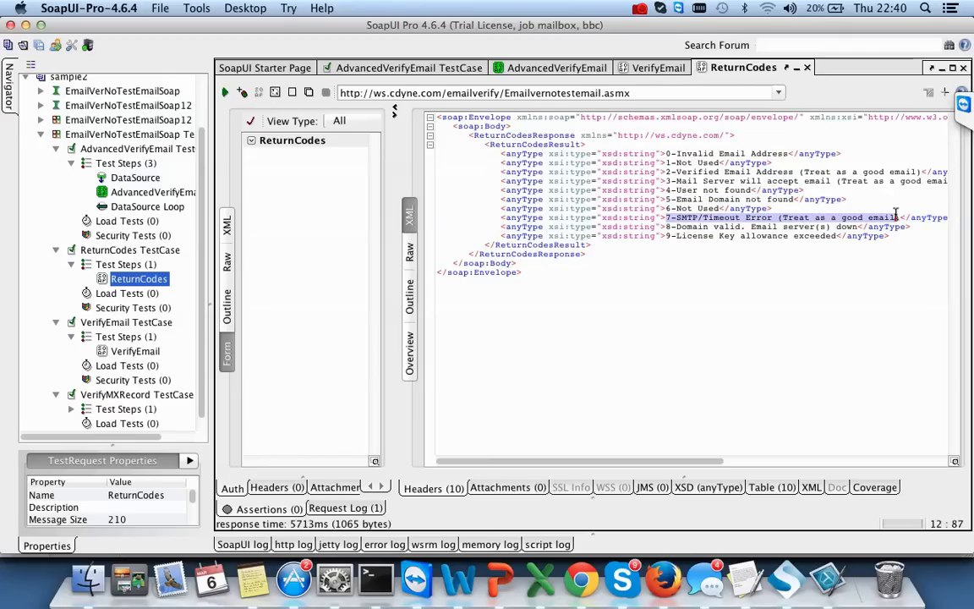
{"action": "left_click", "coordinate": [919, 274]}
{"action": "left_click_drag", "start_coordinate": [902, 217], "coordinate": [668, 217]}
{"action": "left_click_drag", "start_coordinate": [858, 226], "coordinate": [666, 226]}
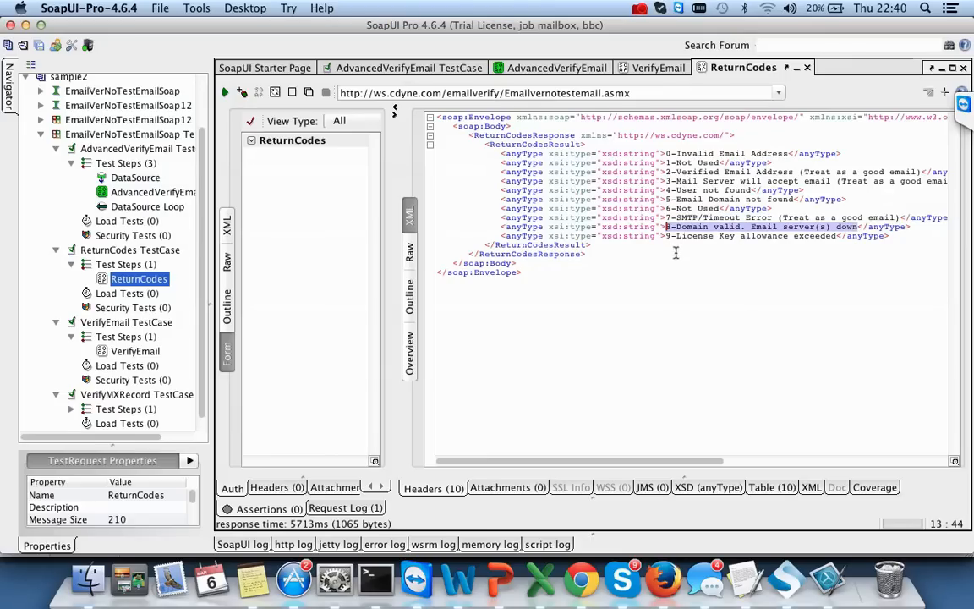
{"action": "left_click_drag", "start_coordinate": [667, 235], "coordinate": [836, 237]}
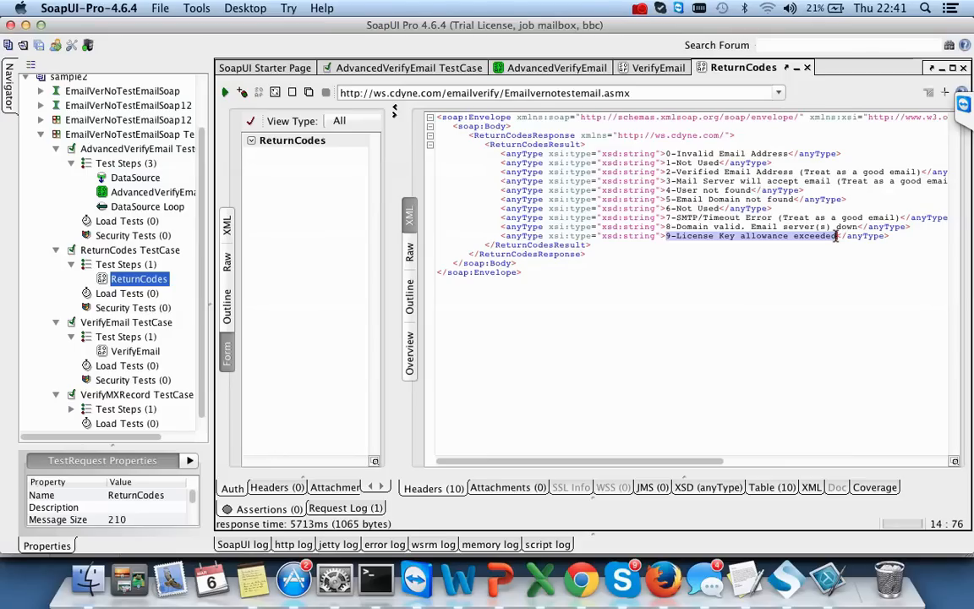
{"action": "key", "text": "Down"}
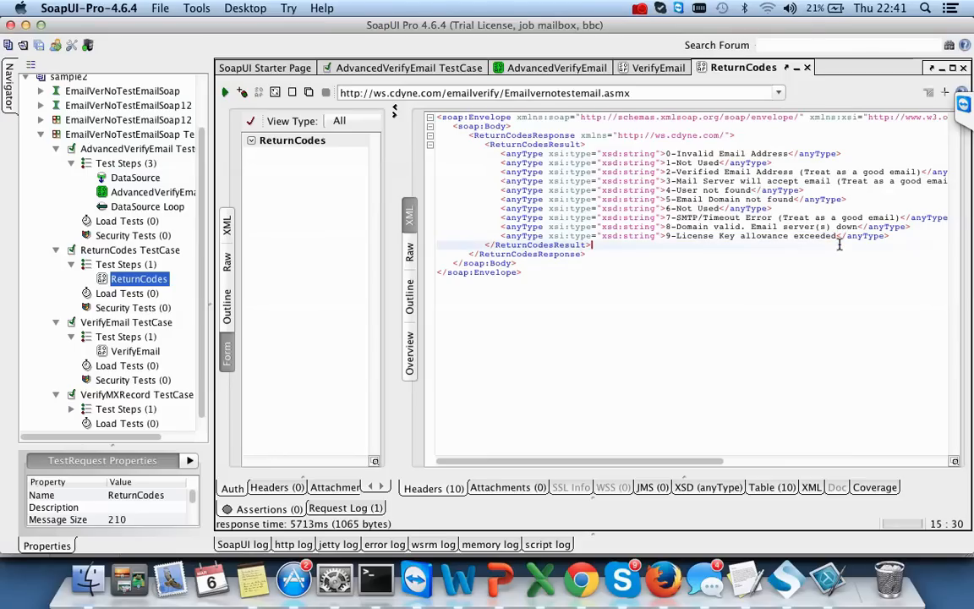
{"action": "left_click_drag", "start_coordinate": [837, 236], "coordinate": [666, 236]}
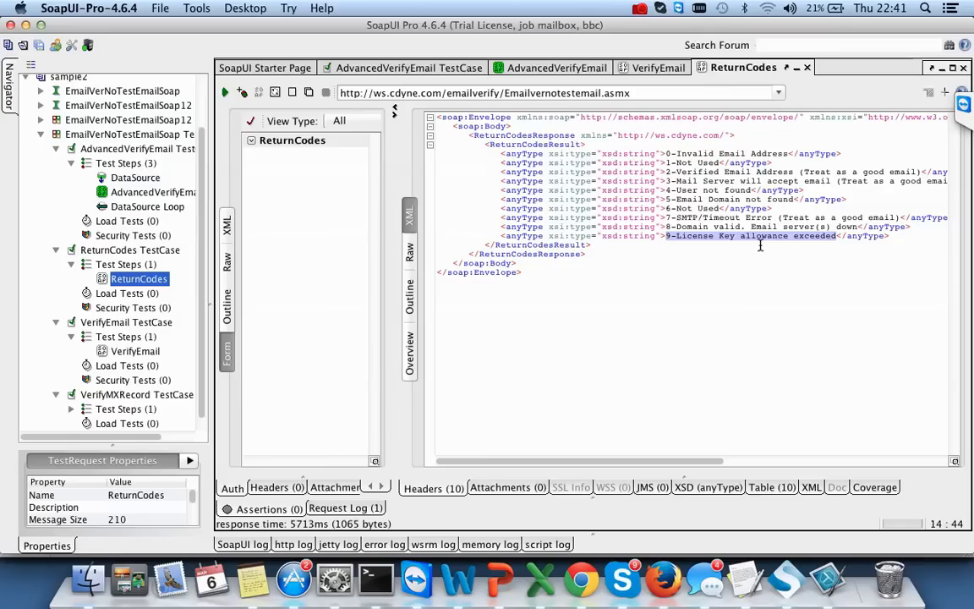
- Go back to emails.xls and view its mappings sheet
{"action": "key", "text": "super+Tab"}
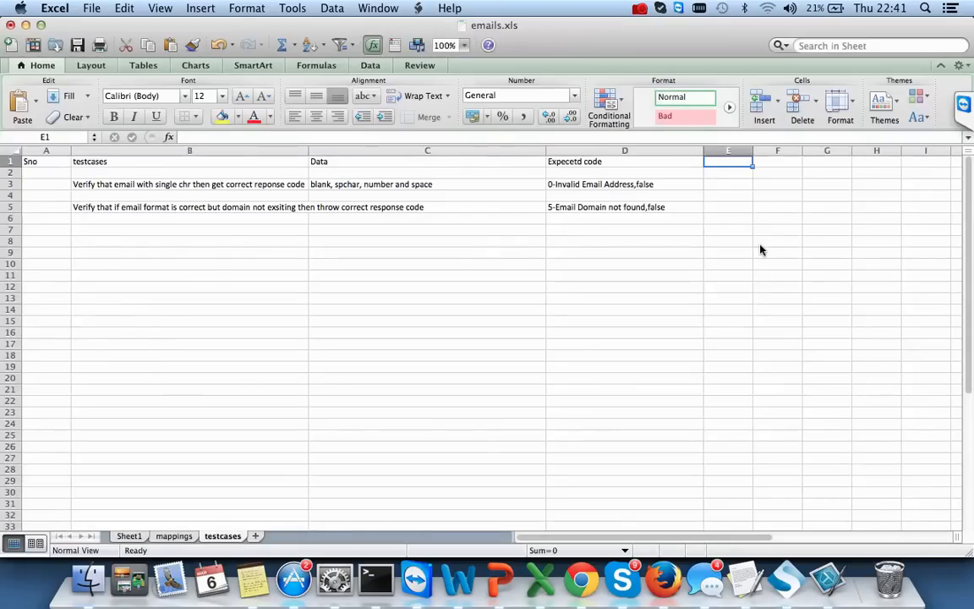
{"action": "key", "text": "super+Tab"}
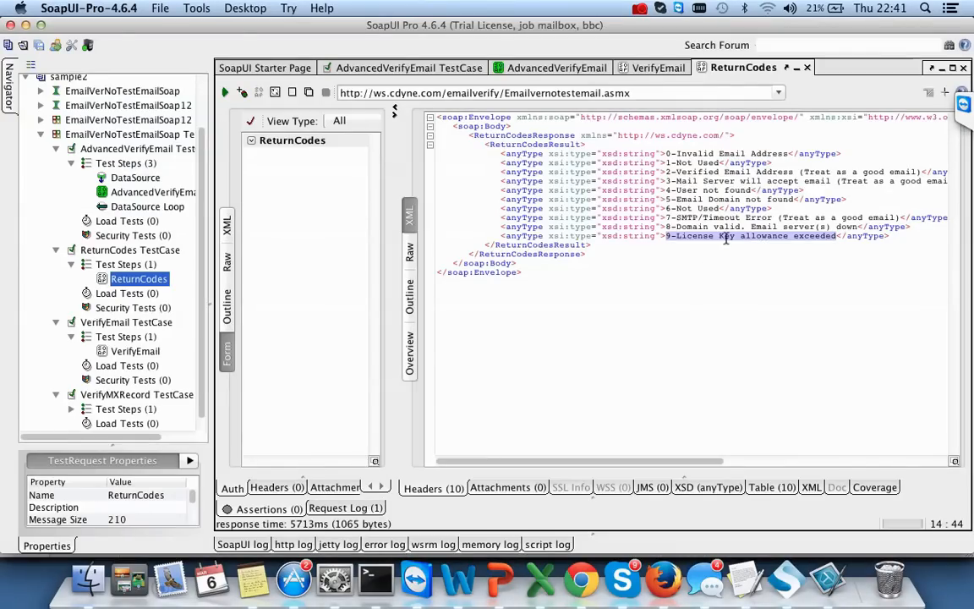
{"action": "left_click", "coordinate": [698, 162]}
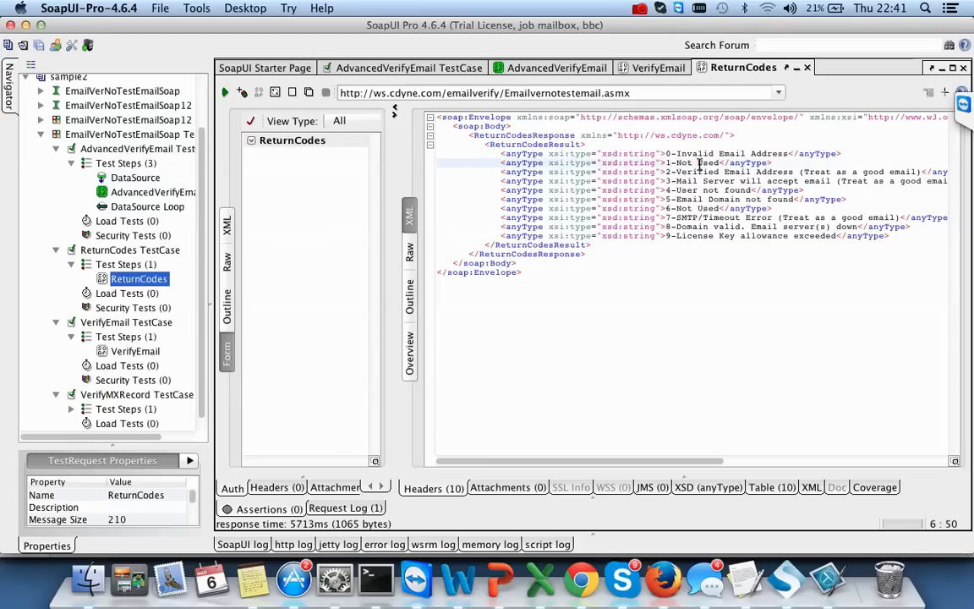
{"action": "key", "text": "super+Tab"}
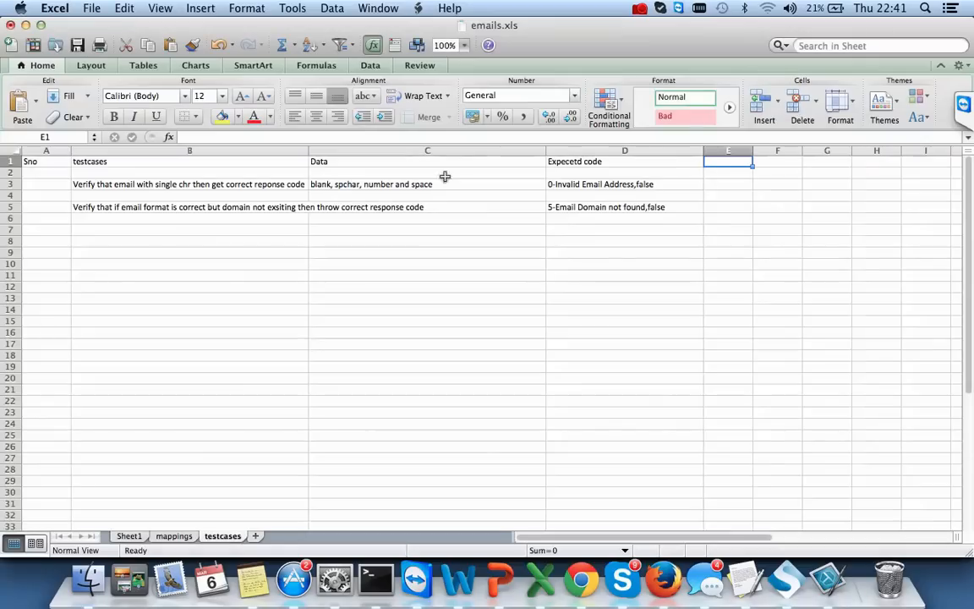
{"action": "left_click", "coordinate": [175, 536]}
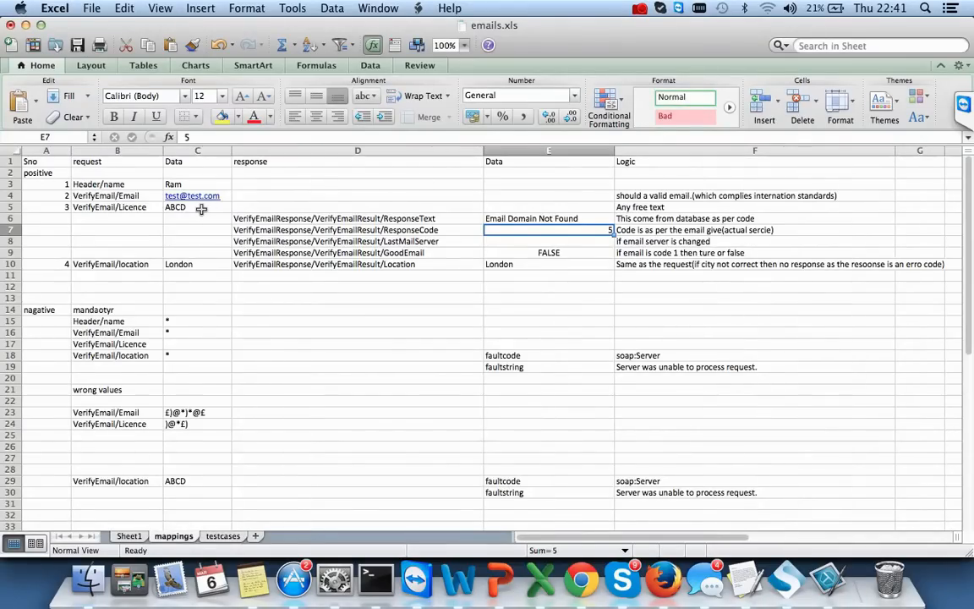
- Enter 'Veirfy if email is corract and licence is balnk' in testcases cell B7
{"action": "key", "text": "super+Tab"}
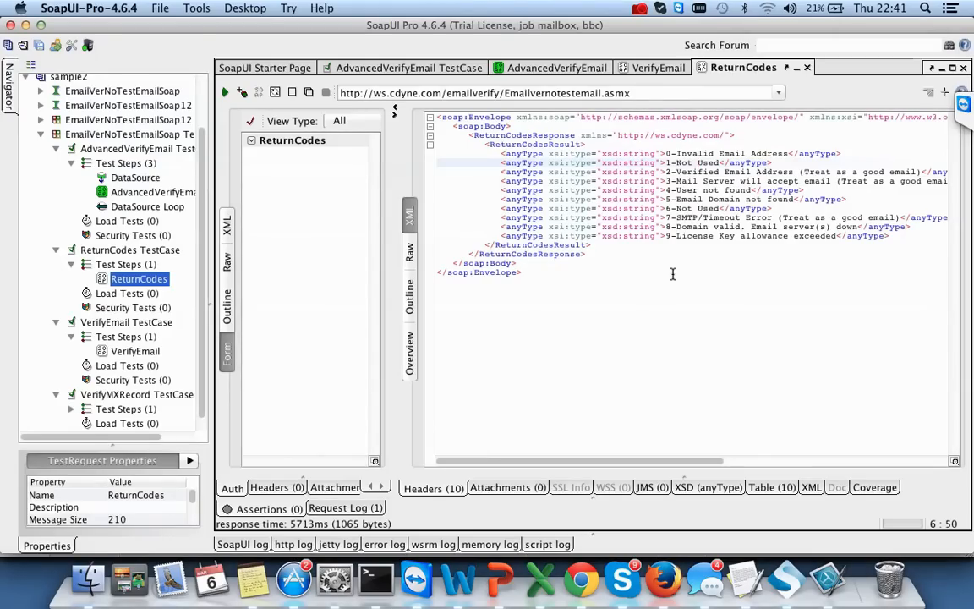
{"action": "key", "text": "super+Tab"}
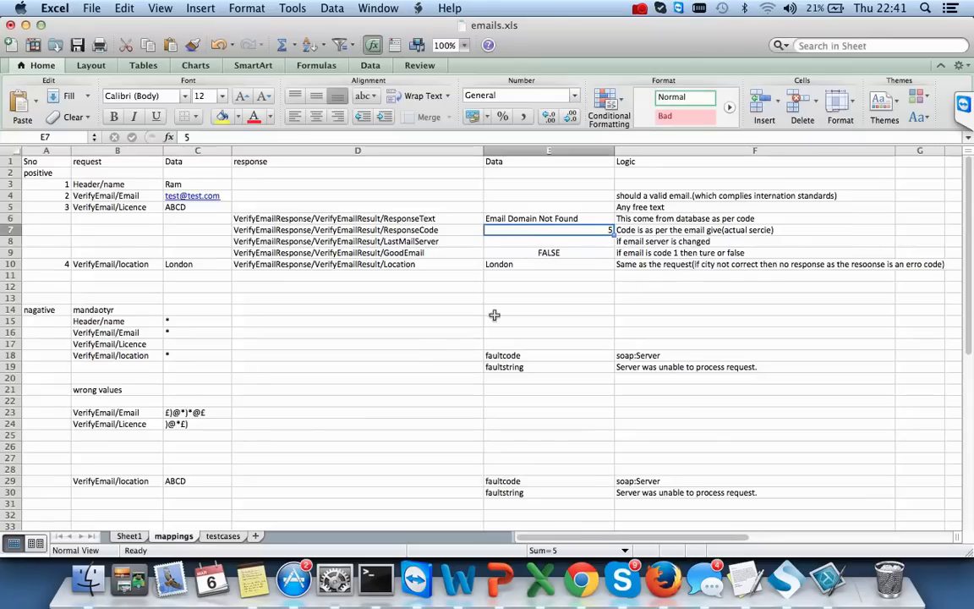
{"action": "left_click", "coordinate": [215, 536]}
{"action": "left_click", "coordinate": [91, 246]}
{"action": "key", "text": "Up"}
{"action": "key", "text": "Up"}
{"action": "type", "text": "Veirfy"}
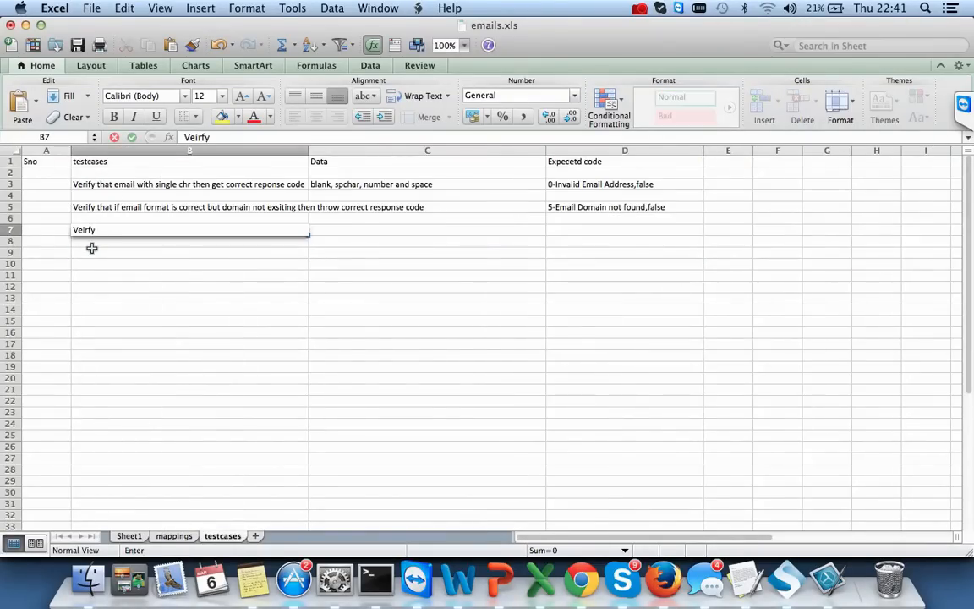
{"action": "type", "text": " if email"}
{"action": "type", "text": "rract and"}
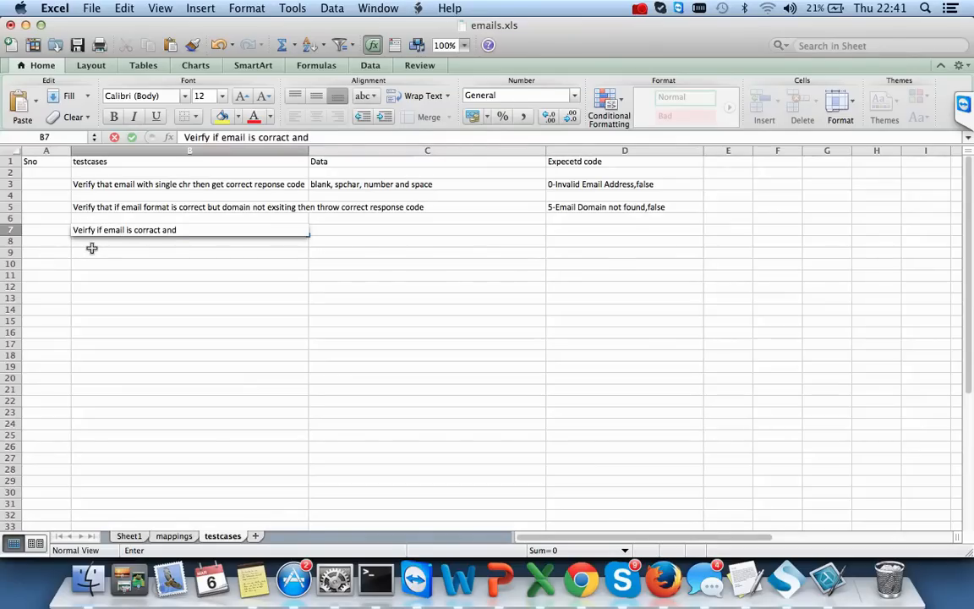
{"action": "type", "text": " licence"}
{"action": "key", "text": "Tab"}
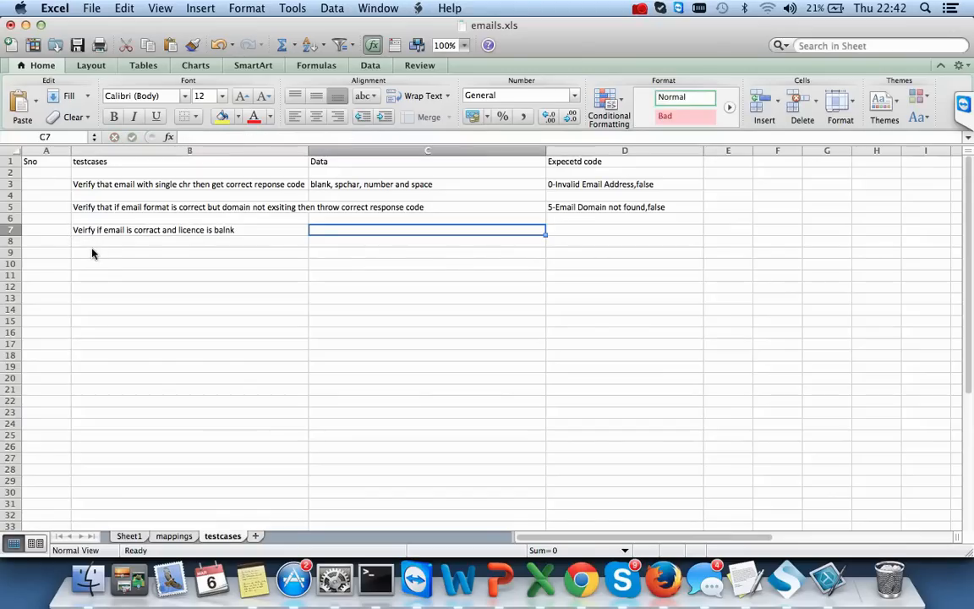
{"action": "key", "text": "super+Tab"}
{"action": "left_click", "coordinate": [655, 68]}
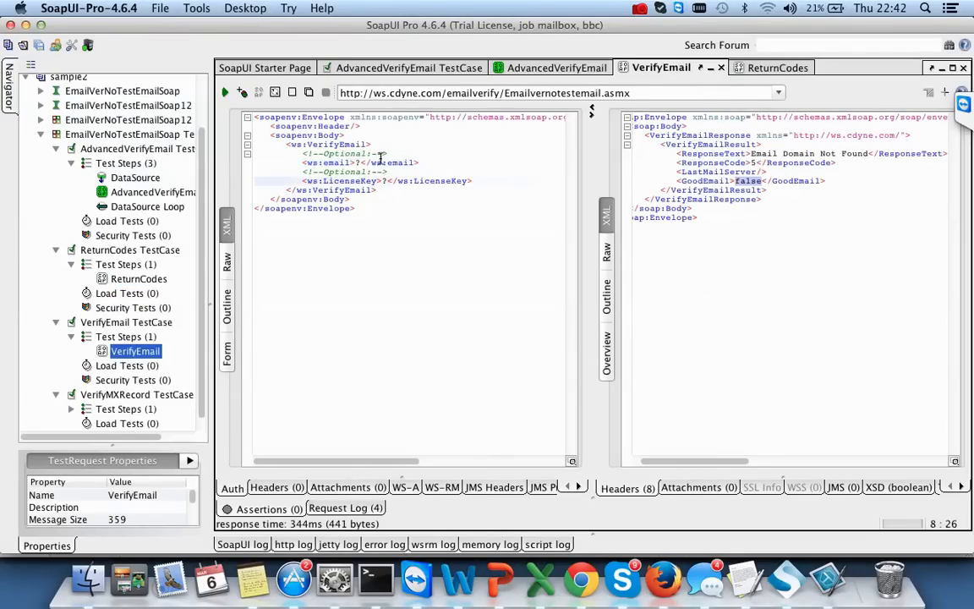
- Clear the AdvancedVerifyEmail request and reopen the step in raw XML view
{"action": "left_click", "coordinate": [559, 69]}
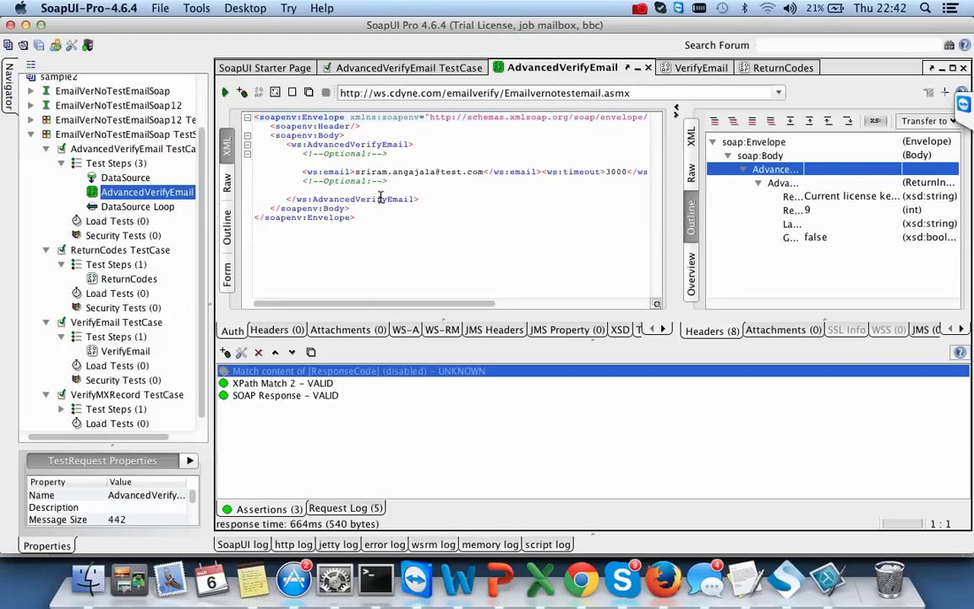
{"action": "left_click", "coordinate": [352, 181]}
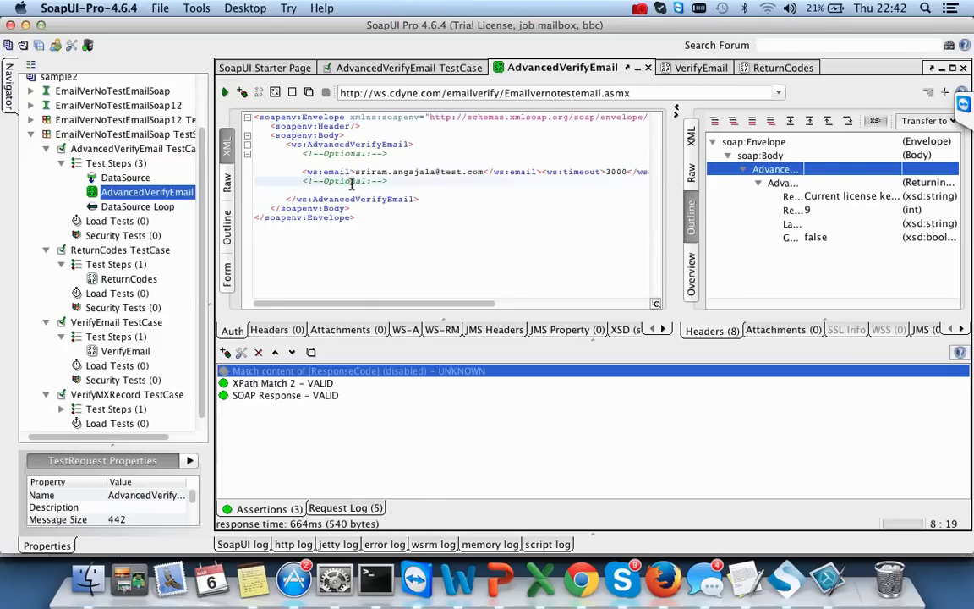
{"action": "key", "text": "super+a"}
{"action": "key", "text": "BackSpace"}
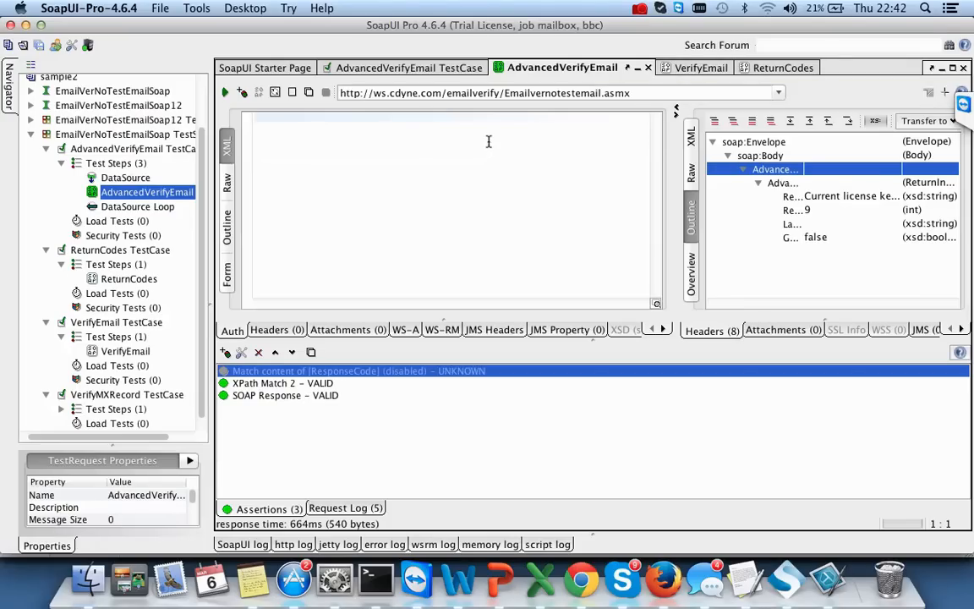
{"action": "key", "text": "super+v"}
{"action": "key", "text": "super+a"}
{"action": "key", "text": "BackSpace"}
{"action": "left_click", "coordinate": [647, 67]}
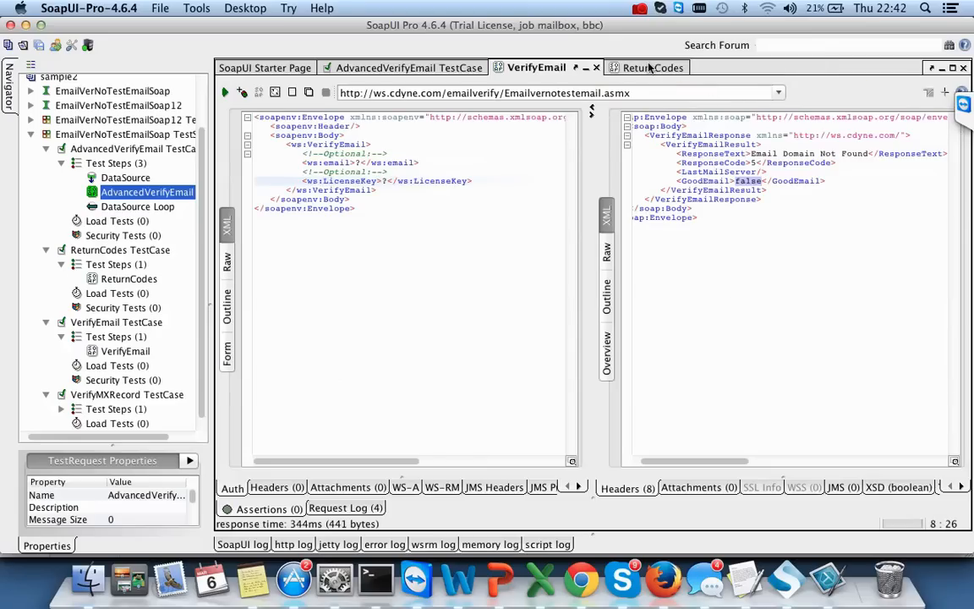
{"action": "double_click", "coordinate": [187, 192]}
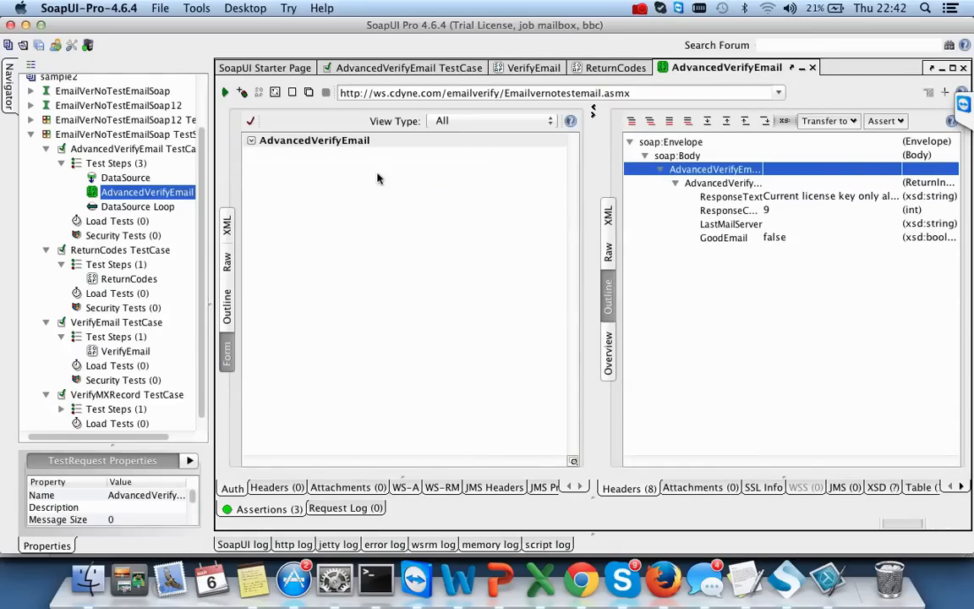
{"action": "left_click", "coordinate": [229, 223]}
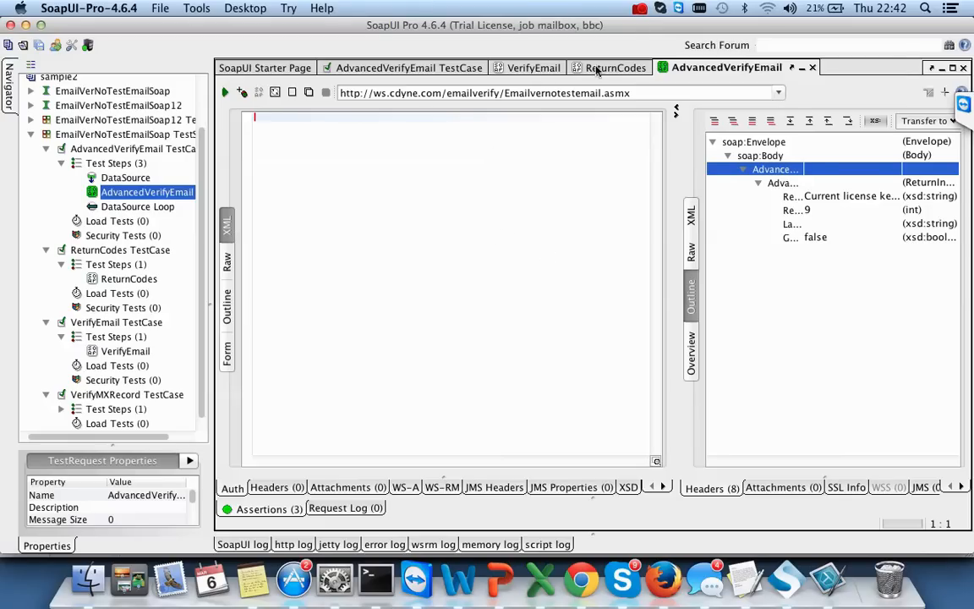
- Paste the VerifyEmail SOAP envelope into AdvancedVerifyEmail and view it as form fields
{"action": "left_click", "coordinate": [520, 68]}
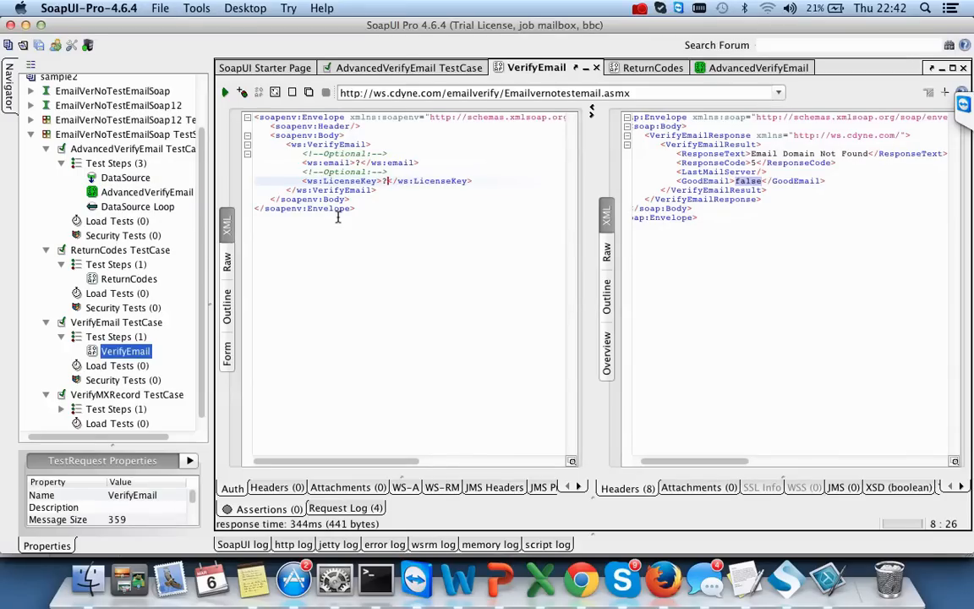
{"action": "double_click", "coordinate": [164, 195]}
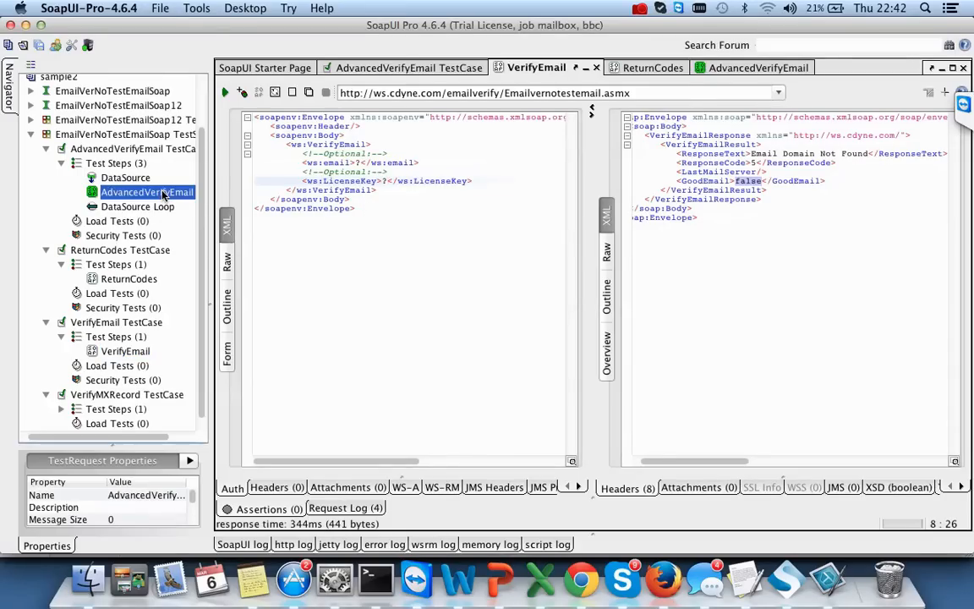
{"action": "left_click", "coordinate": [516, 69]}
{"action": "left_click_drag", "start_coordinate": [338, 211], "coordinate": [243, 115]}
{"action": "key", "text": "super+c"}
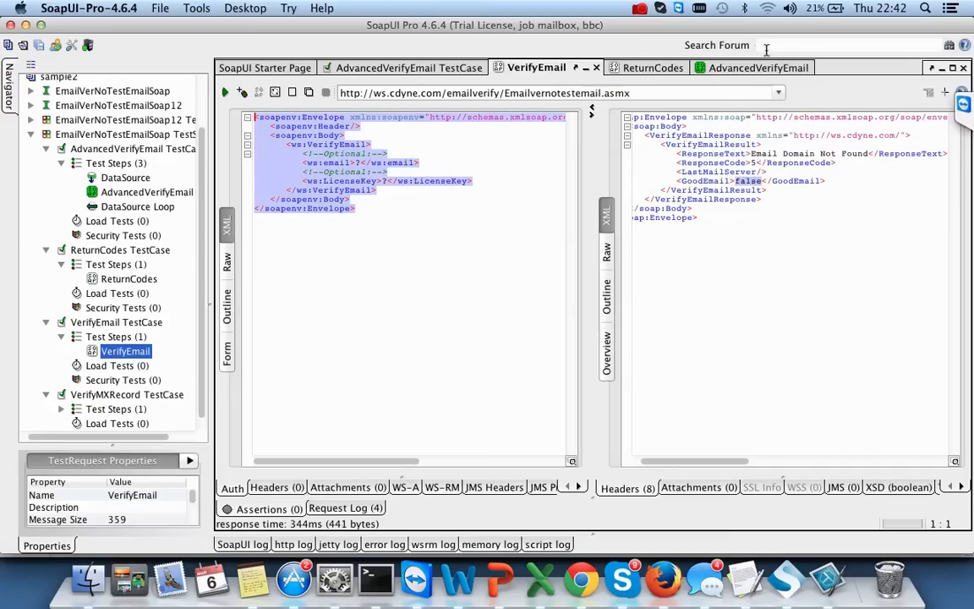
{"action": "left_click", "coordinate": [761, 69]}
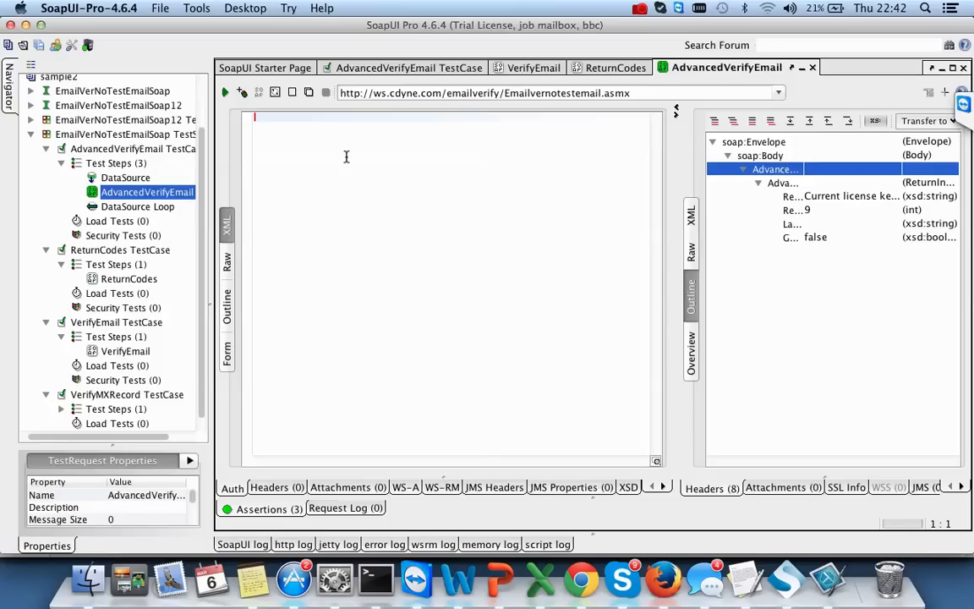
{"action": "key", "text": "super+v"}
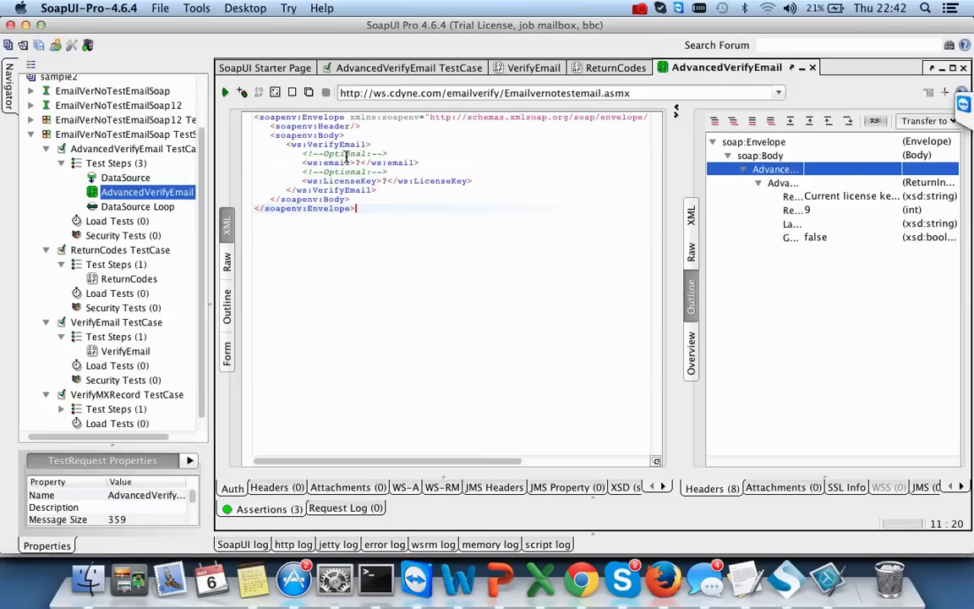
{"action": "left_click", "coordinate": [227, 351]}
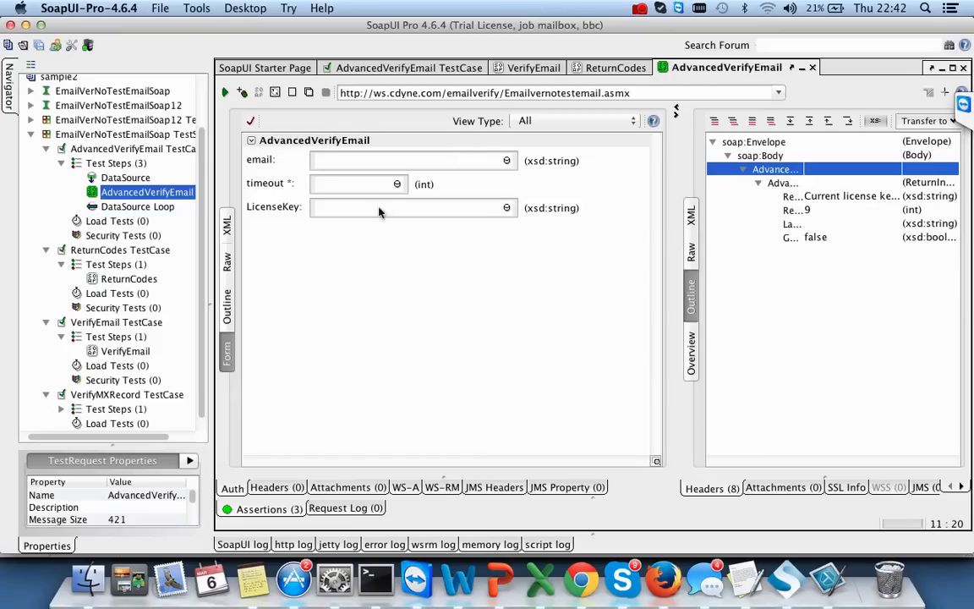
{"action": "left_click", "coordinate": [532, 70]}
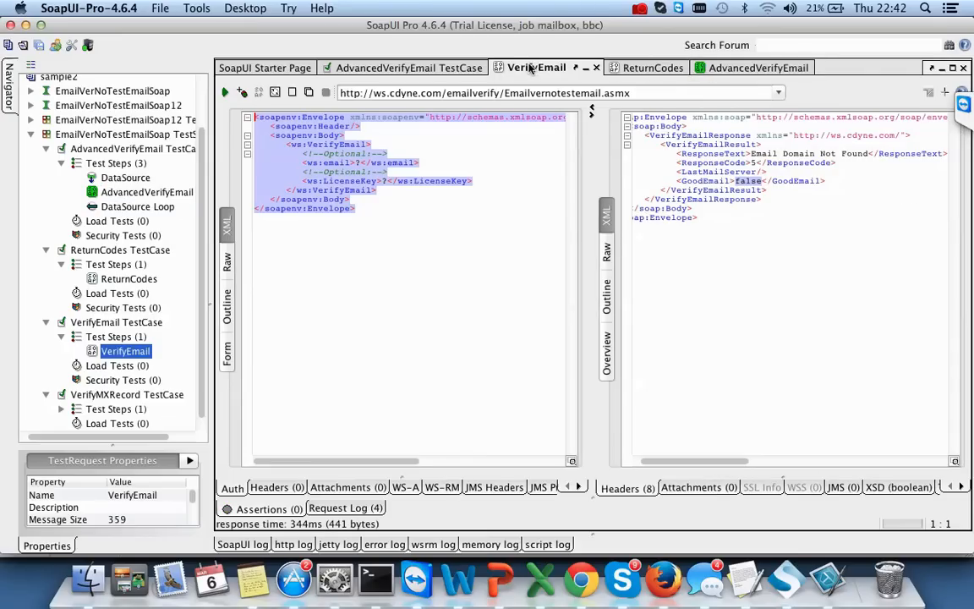
{"action": "left_click", "coordinate": [355, 174]}
{"action": "double_click", "coordinate": [358, 162]}
{"action": "type", "text": "test"}
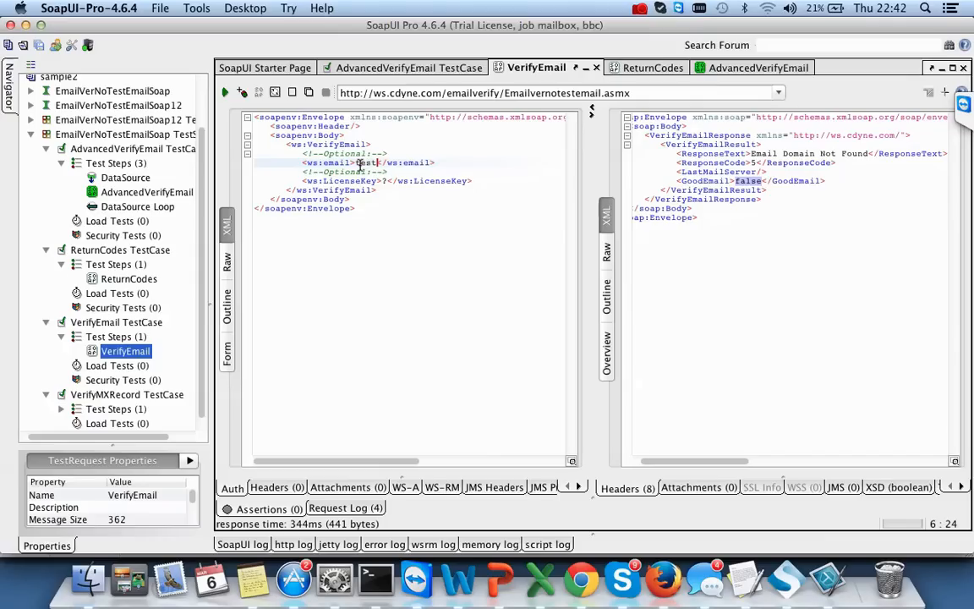
{"action": "key", "text": "BackSpace"}
{"action": "key", "text": "BackSpace"}
{"action": "key", "text": "BackSpace"}
{"action": "key", "text": "BackSpace"}
{"action": "key", "text": "BackSpace"}
{"action": "type", "text": "test@test.com"}
{"action": "key", "text": "alt+Return"}
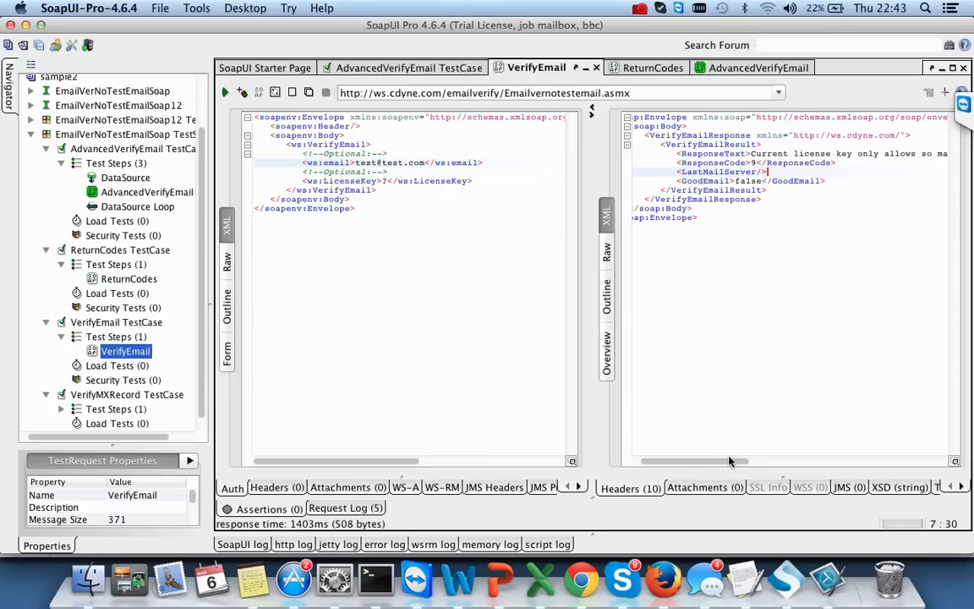
{"action": "mouse_move", "coordinate": [729, 464]}
{"action": "left_mouse_down"}
{"action": "mouse_move", "coordinate": [817, 463]}
{"action": "mouse_move", "coordinate": [711, 463]}
{"action": "left_mouse_up"}
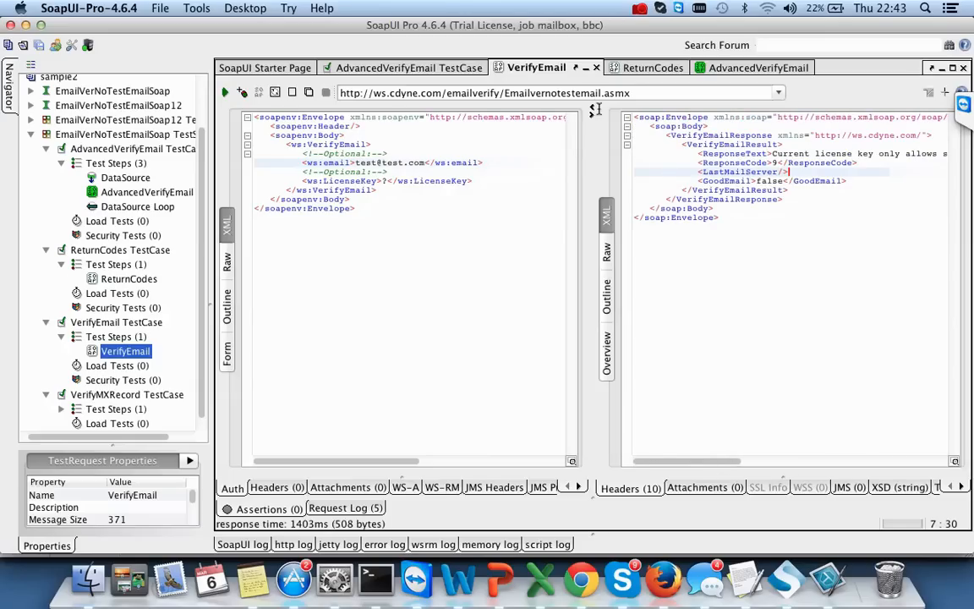
- Review the return codes, then resend VerifyEmail with the LicenseKey placeholder deleted
{"action": "left_click", "coordinate": [668, 68]}
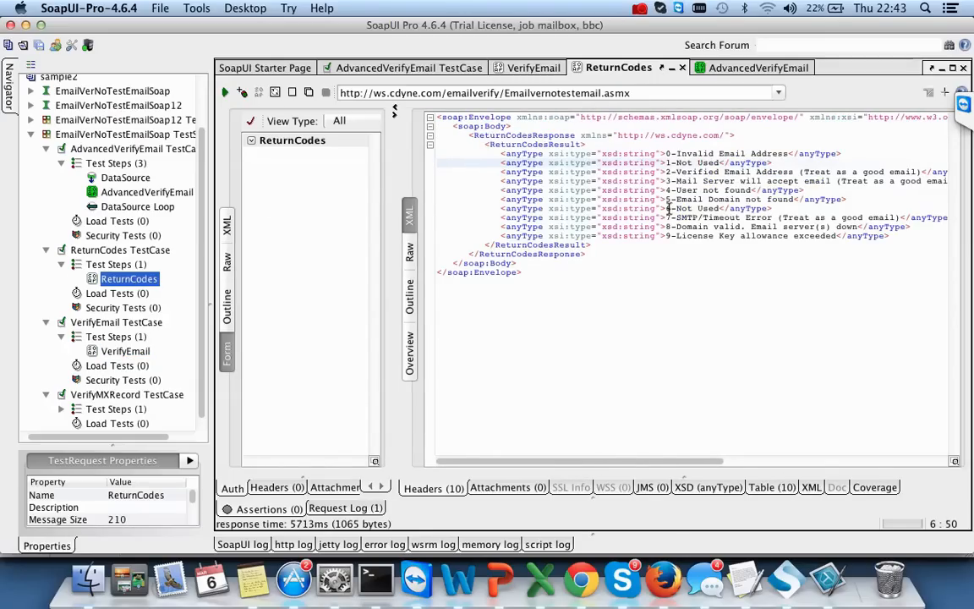
{"action": "left_click_drag", "start_coordinate": [670, 200], "coordinate": [792, 200]}
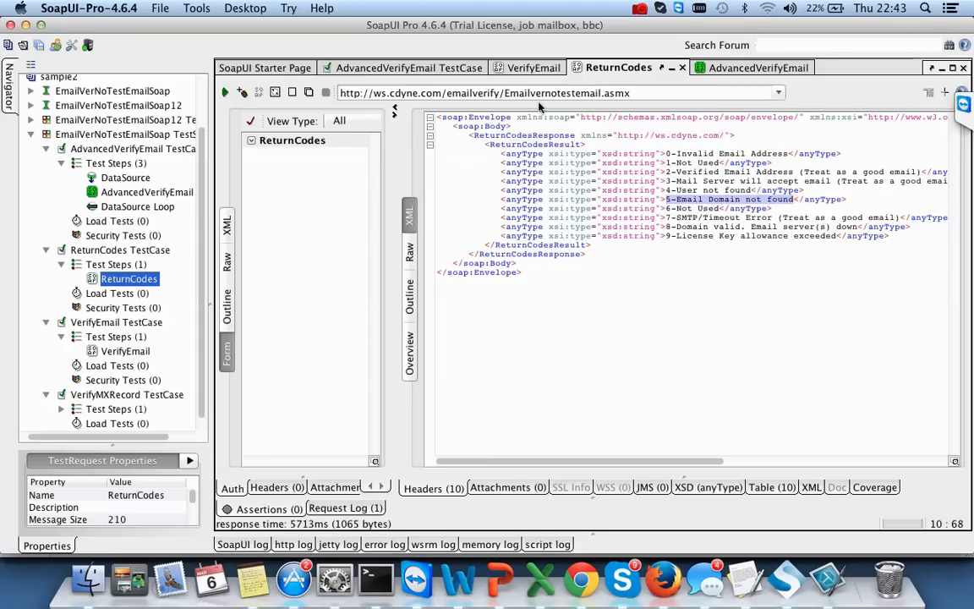
{"action": "left_click", "coordinate": [530, 69]}
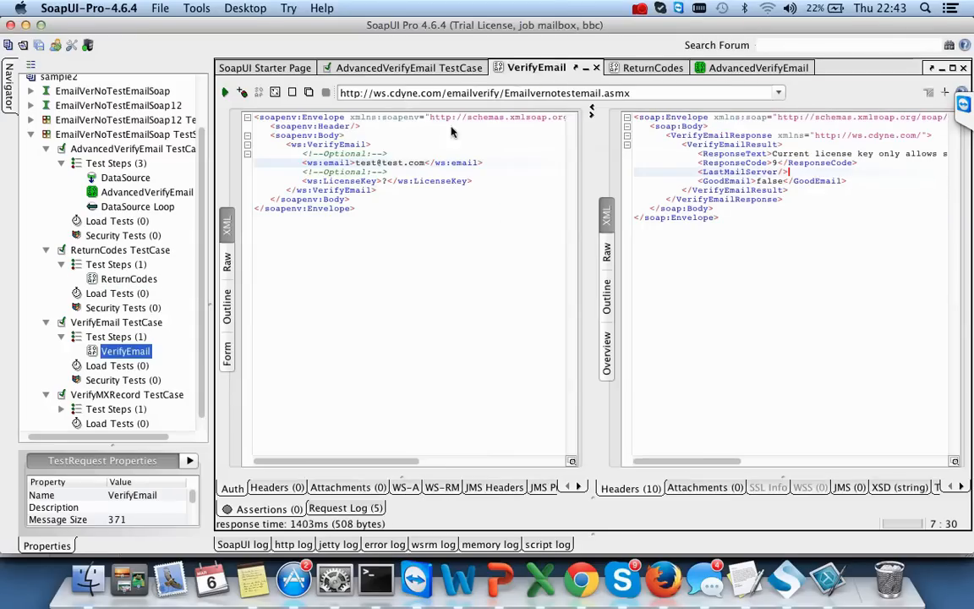
{"action": "left_click", "coordinate": [385, 180]}
{"action": "key", "text": "BackSpace"}
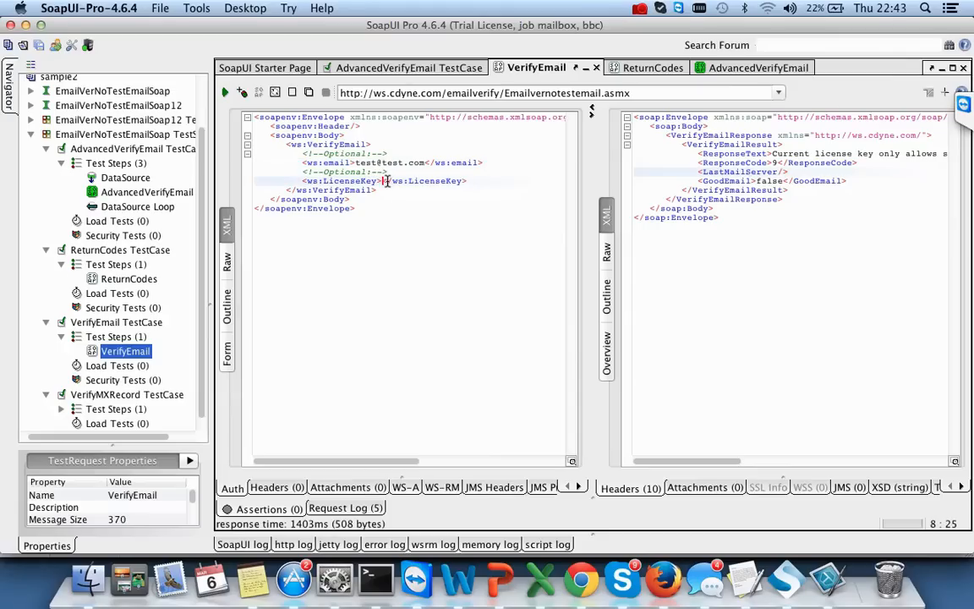
{"action": "left_click", "coordinate": [225, 93]}
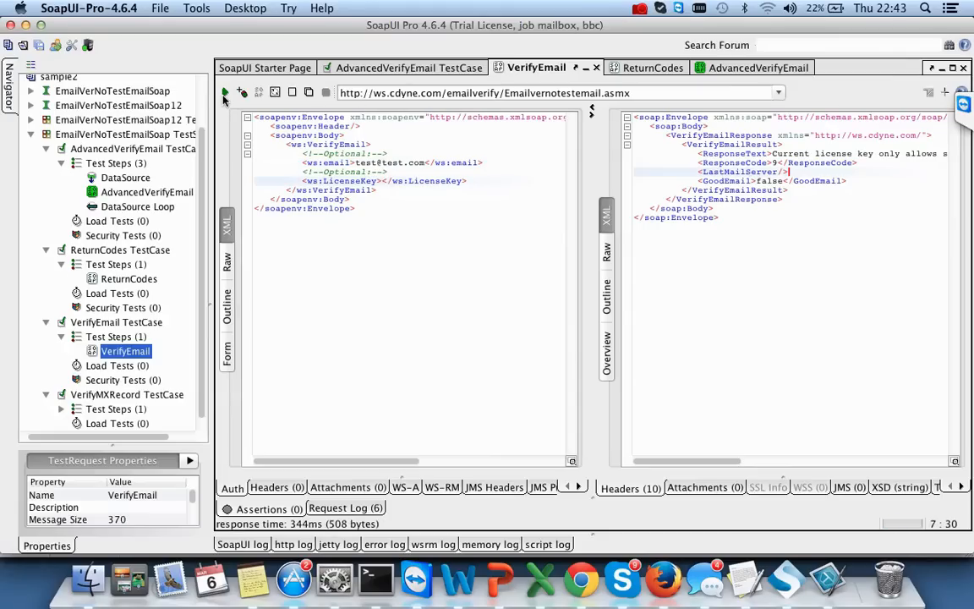
{"action": "left_click", "coordinate": [225, 94]}
- Record 'Serror code with lincee not valid' as D7's expected result for the blank-licence case
{"action": "key", "text": "super+Tab"}
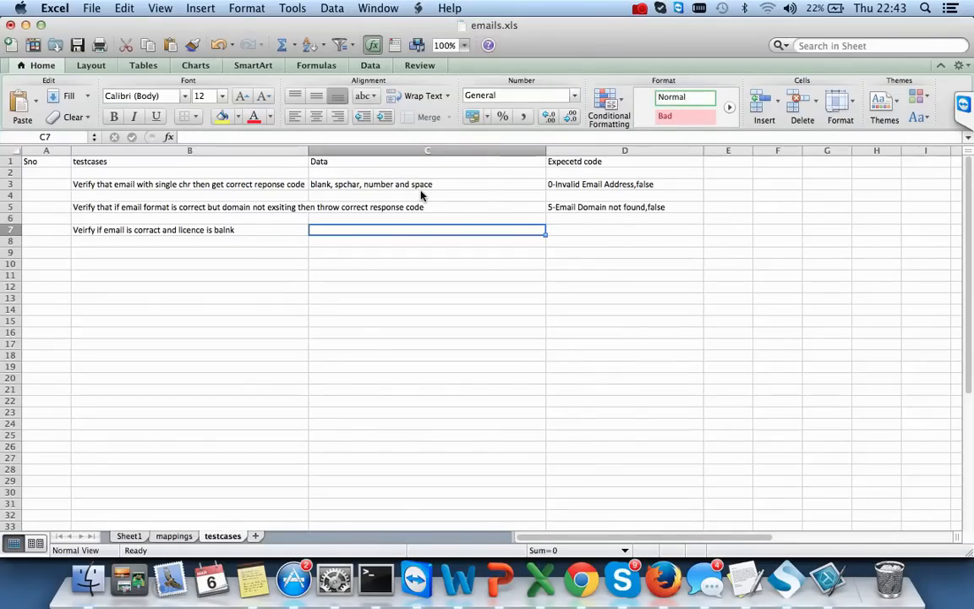
{"action": "key", "text": "Tab"}
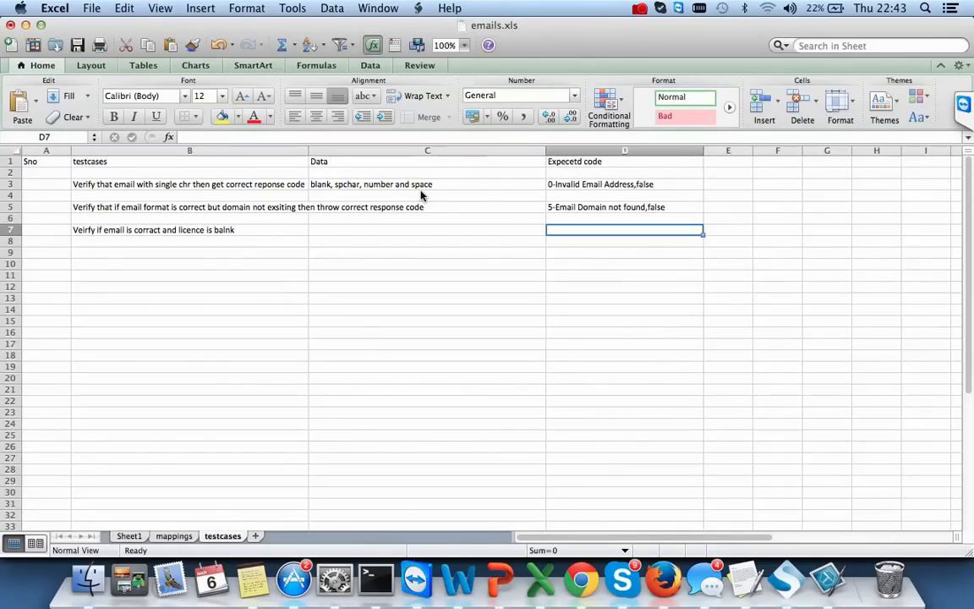
{"action": "key", "text": "super+Tab"}
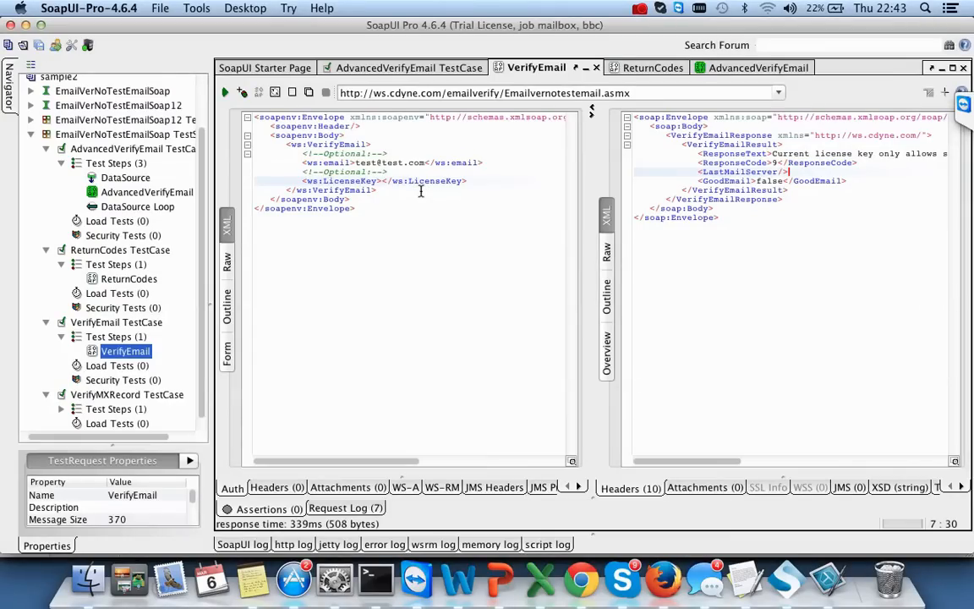
{"action": "key", "text": "super+Tab"}
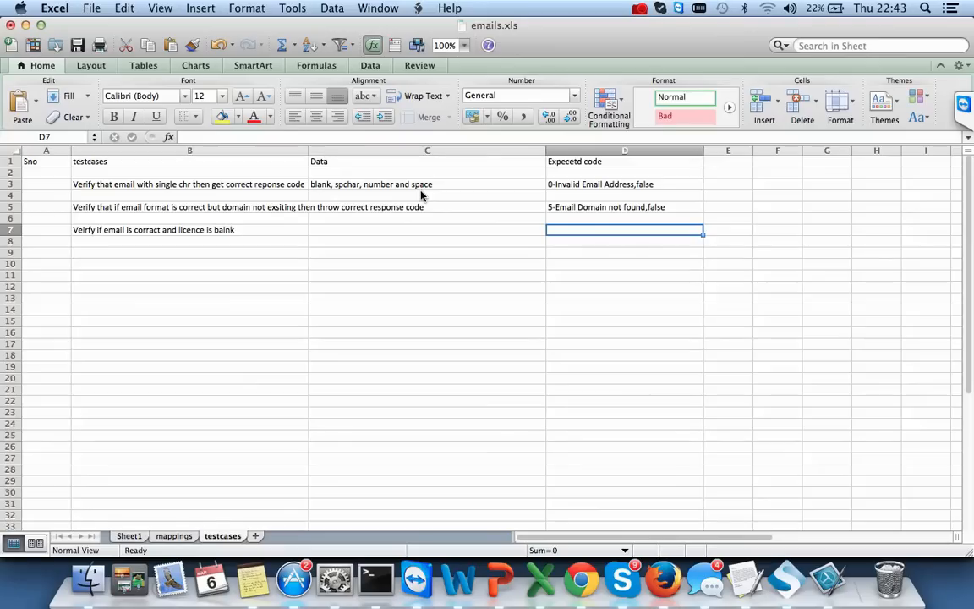
{"action": "type", "text": "Server"}
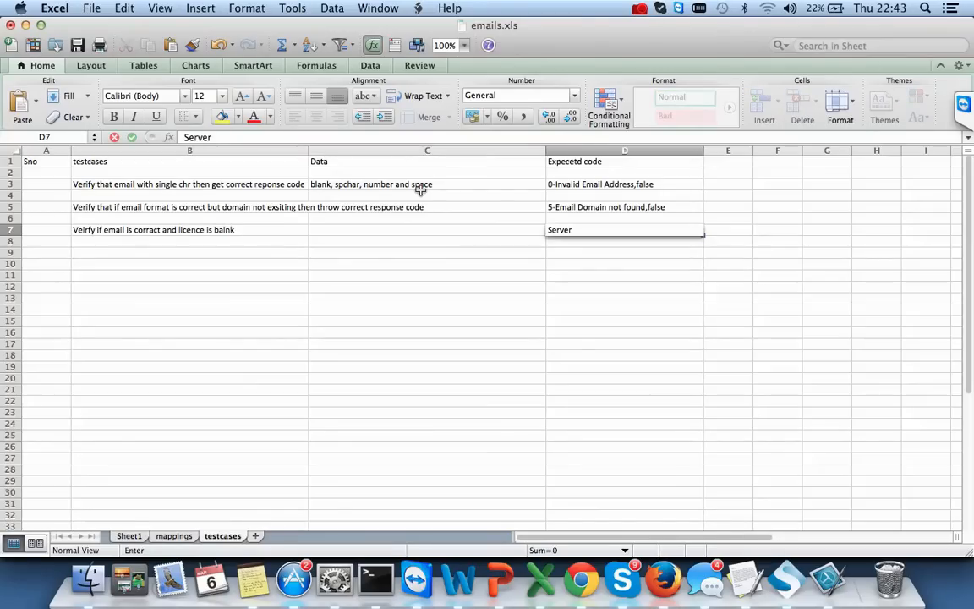
{"action": "key", "text": "BackSpace"}
{"action": "key", "text": "BackSpace"}
{"action": "key", "text": "BackSpace"}
{"action": "type", "text": "ror code with lincee not a"}
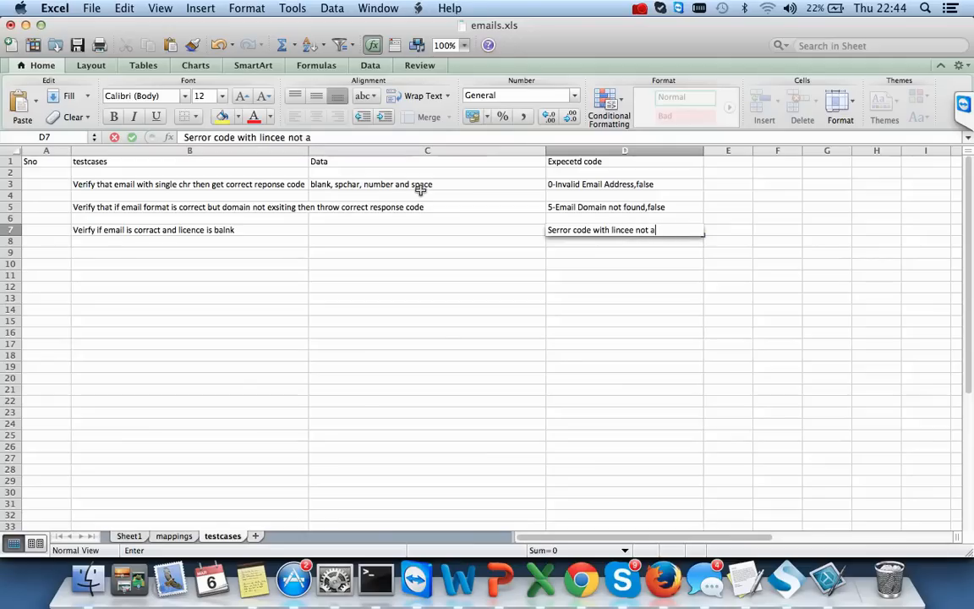
{"action": "type", "text": "alid"}
{"action": "left_click", "coordinate": [589, 265]}
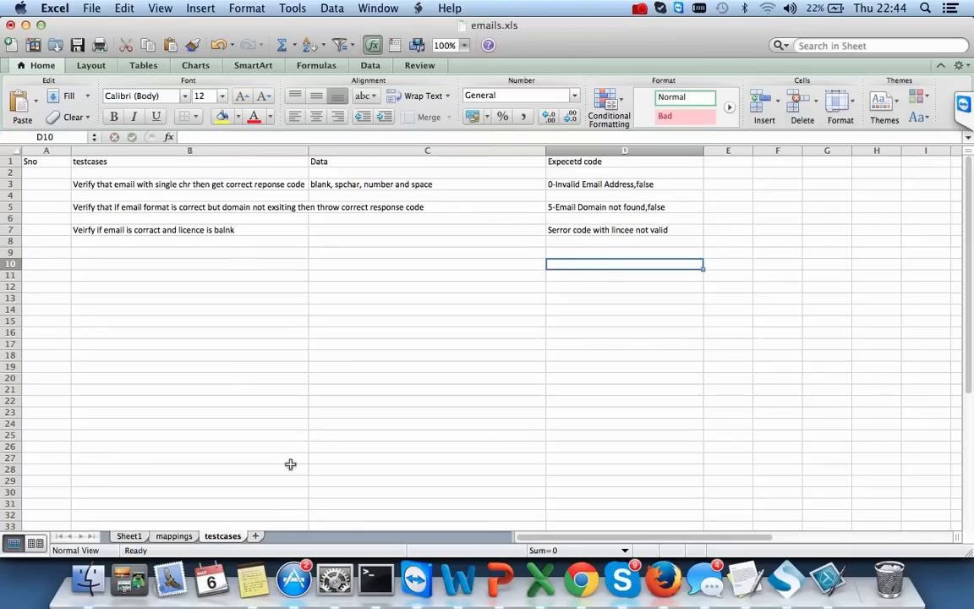
{"action": "left_click", "coordinate": [174, 536]}
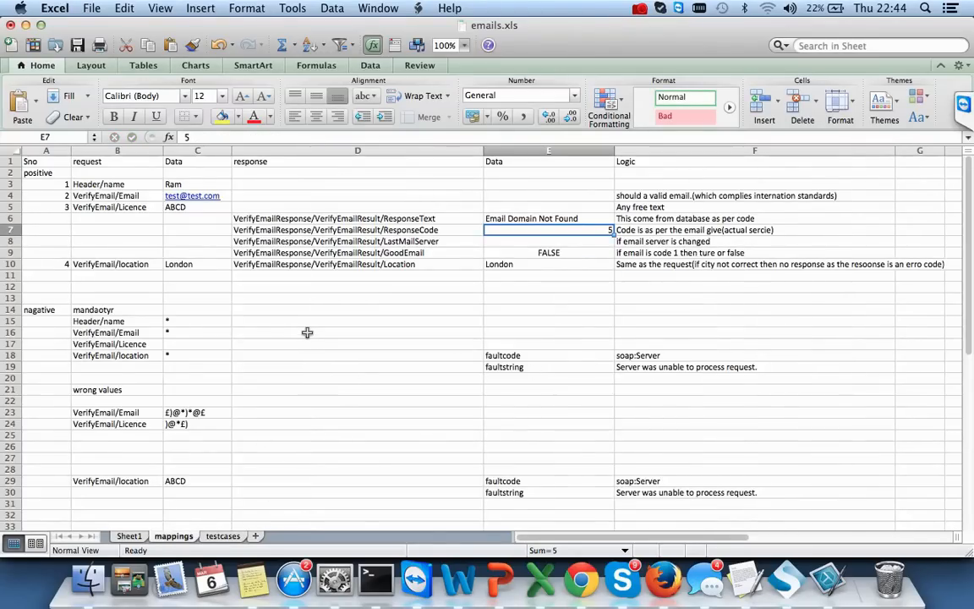
- Extend the mappings F5 licence note to 'Any free text and if blank then error code'
{"action": "scroll", "coordinate": [306, 331], "scroll_direction": "down", "scroll_amount": 7}
{"action": "scroll", "coordinate": [306, 331], "scroll_direction": "up", "scroll_amount": 7}
{"action": "double_click", "coordinate": [680, 207]}
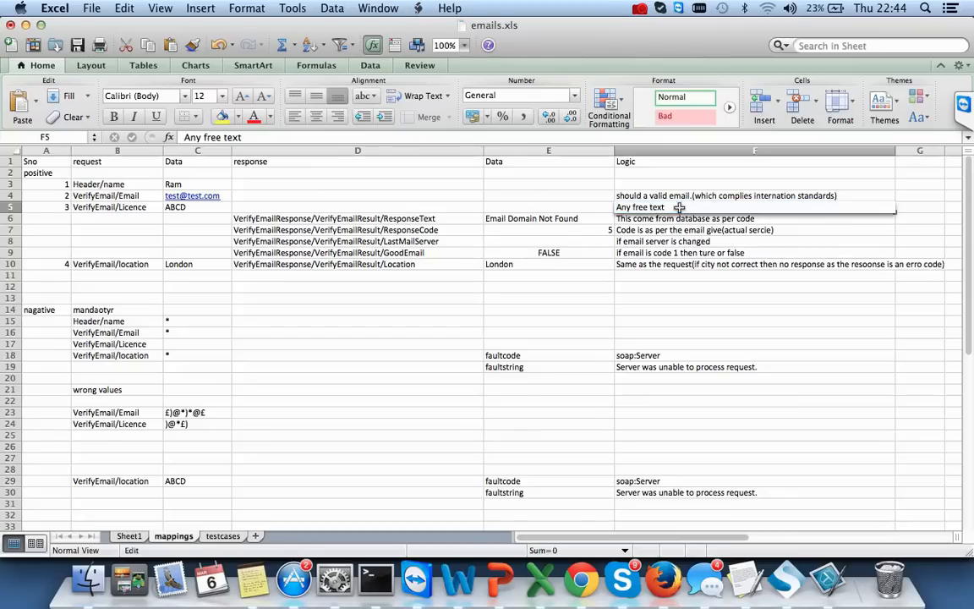
{"action": "type", "text": "and if blank then"}
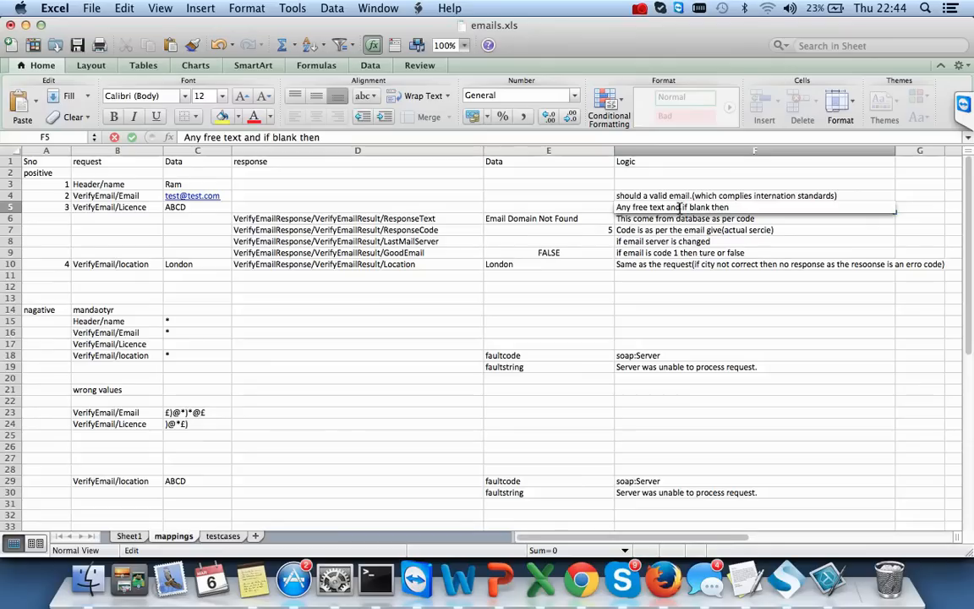
{"action": "type", "text": " error code"}
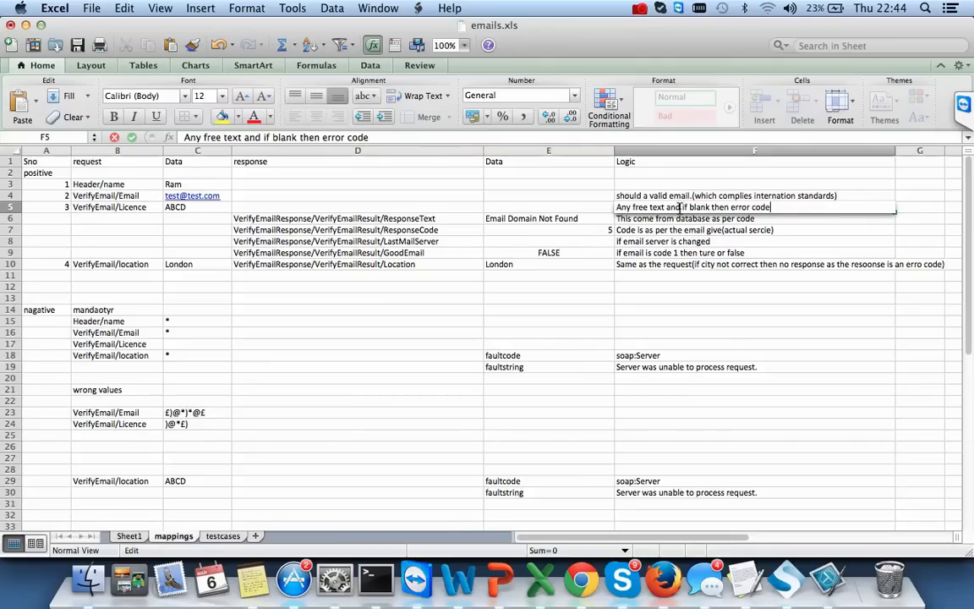
{"action": "left_click", "coordinate": [673, 348]}
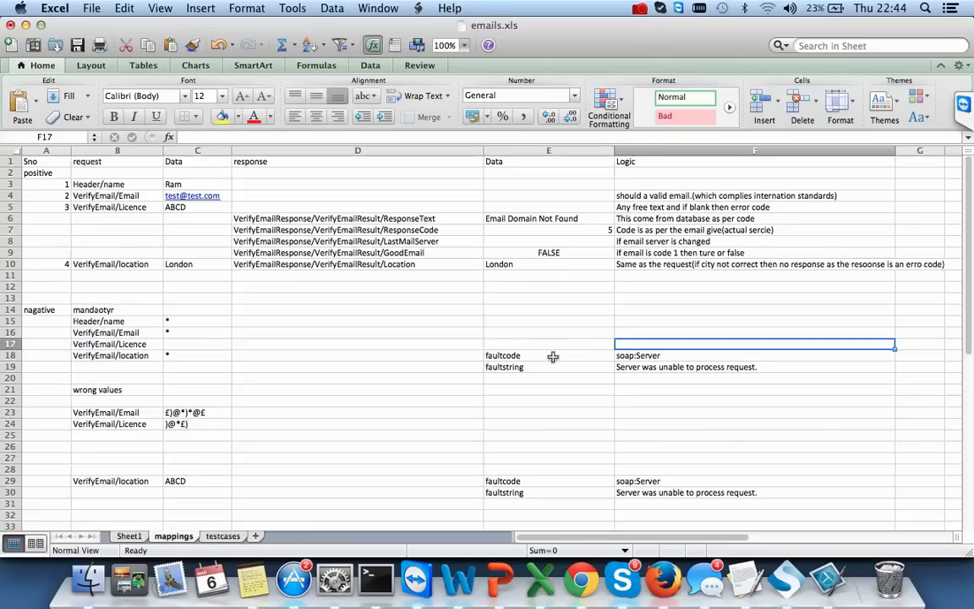
{"action": "left_click_drag", "start_coordinate": [598, 360], "coordinate": [652, 367]}
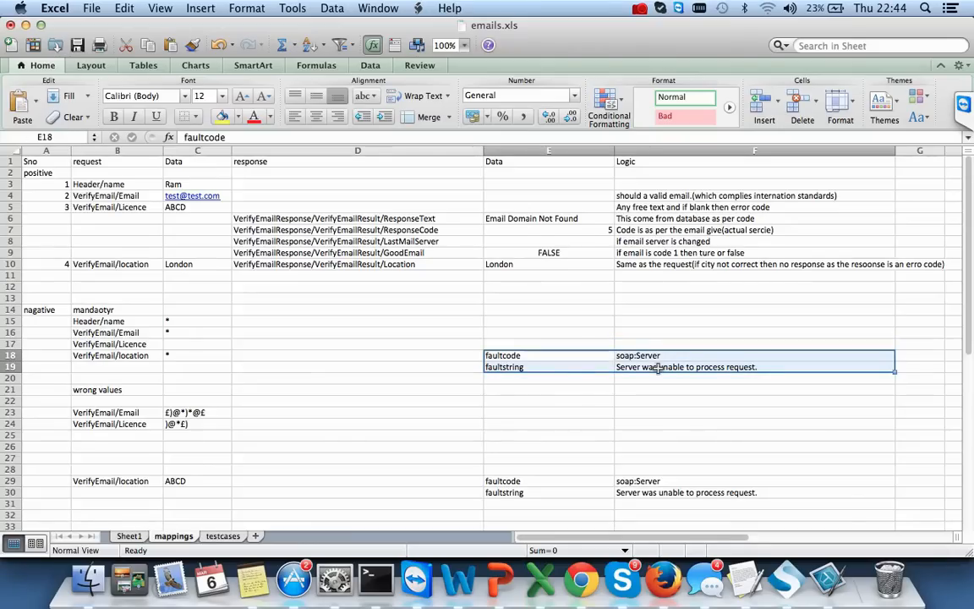
{"action": "left_click", "coordinate": [222, 536]}
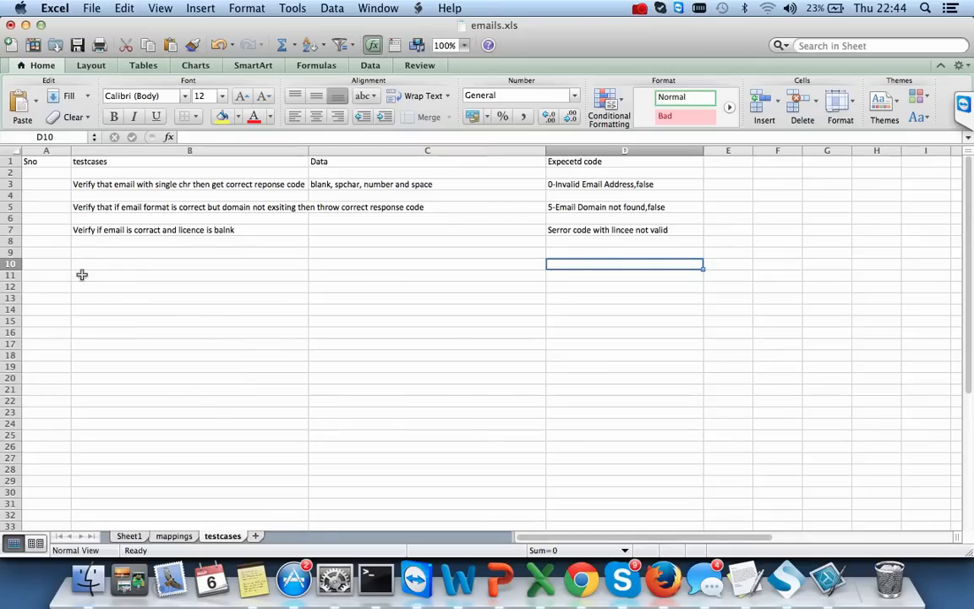
- Enter 'Verify that if all the fields arer not sent then user get no exception' in B10 and widen column B
{"action": "left_click", "coordinate": [46, 263]}
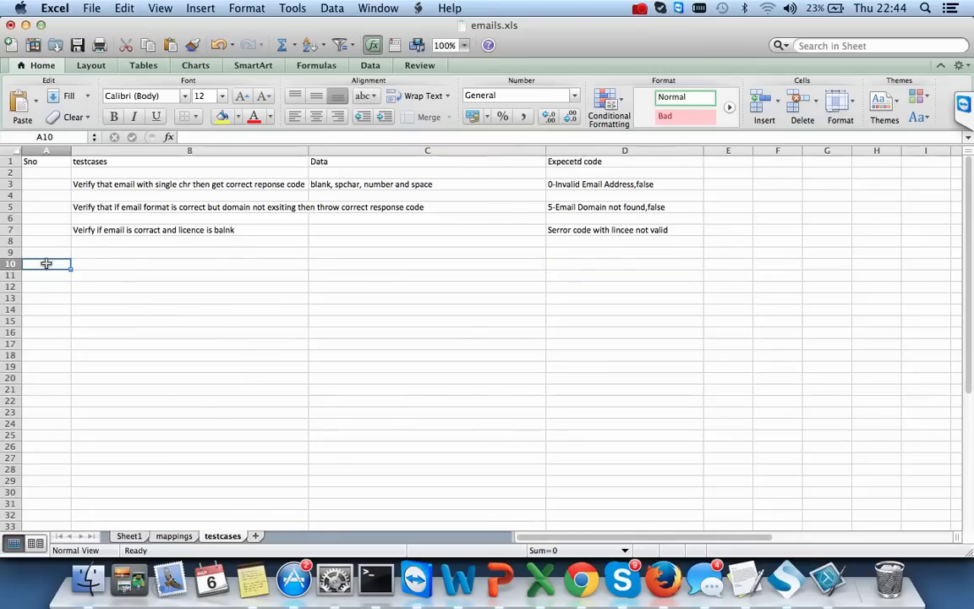
{"action": "left_click", "coordinate": [103, 285]}
{"action": "left_click", "coordinate": [92, 265]}
{"action": "type", "text": "V"}
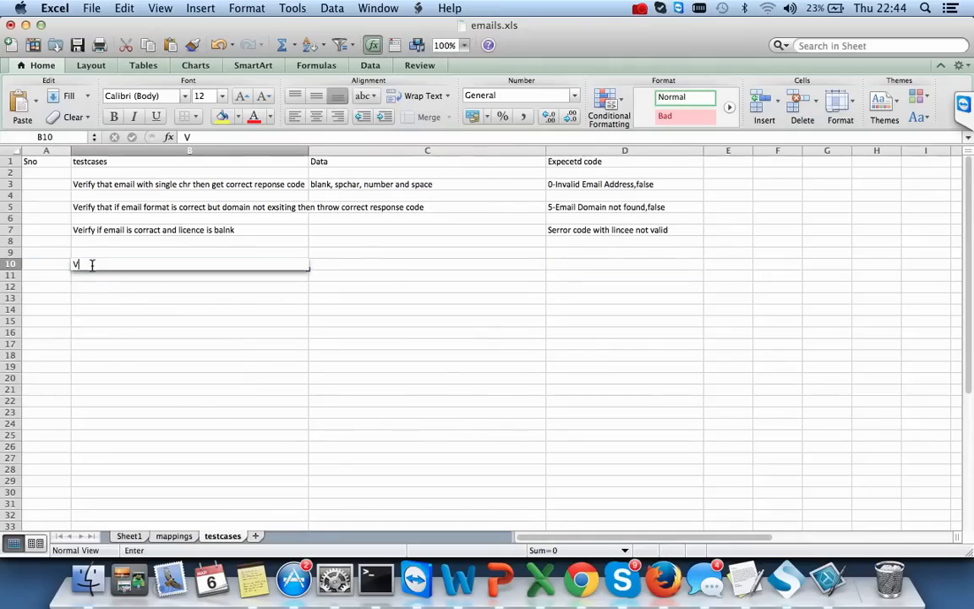
{"action": "type", "text": "erify that if all the field"}
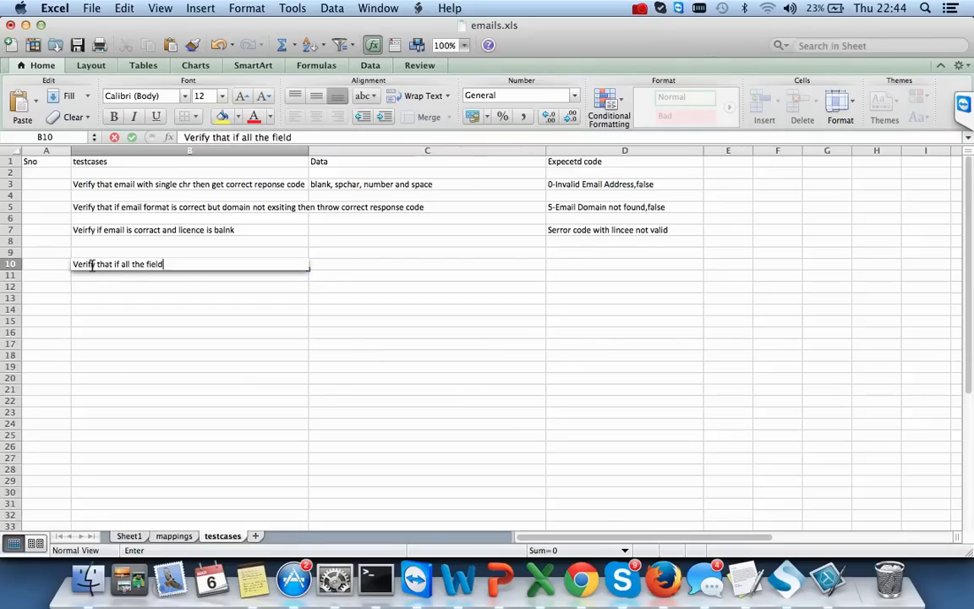
{"action": "type", "text": "s arer not sent then user"}
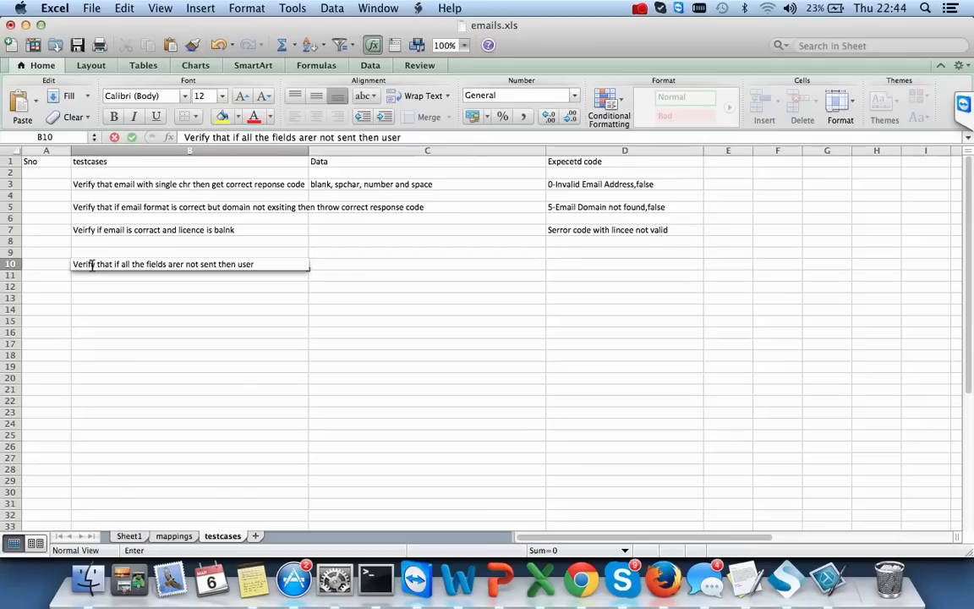
{"action": "type", "text": " get no exception"}
{"action": "key", "text": "Tab"}
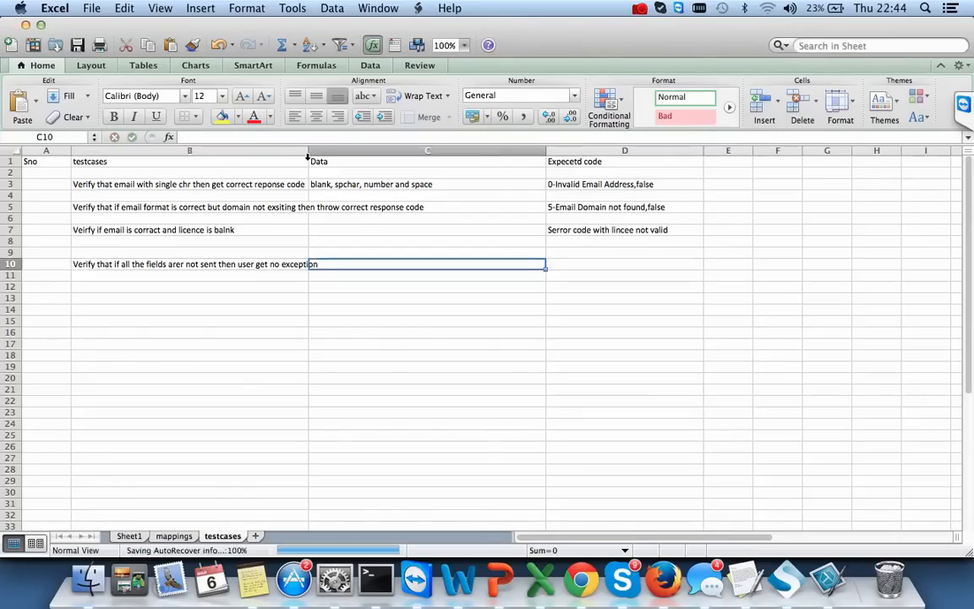
{"action": "left_click_drag", "start_coordinate": [306, 160], "coordinate": [435, 188]}
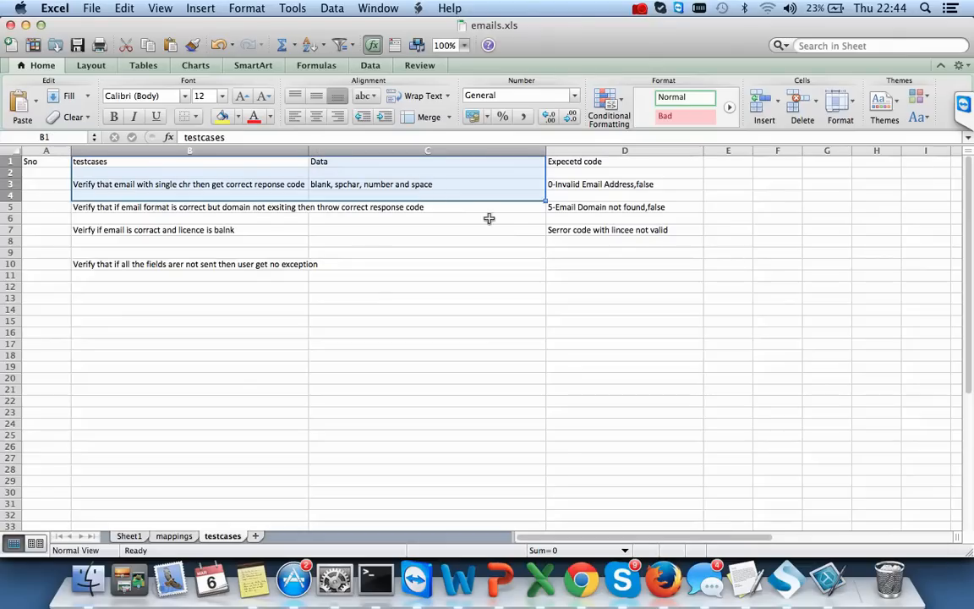
{"action": "left_click", "coordinate": [380, 321]}
{"action": "left_click_drag", "start_coordinate": [304, 146], "coordinate": [456, 145]}
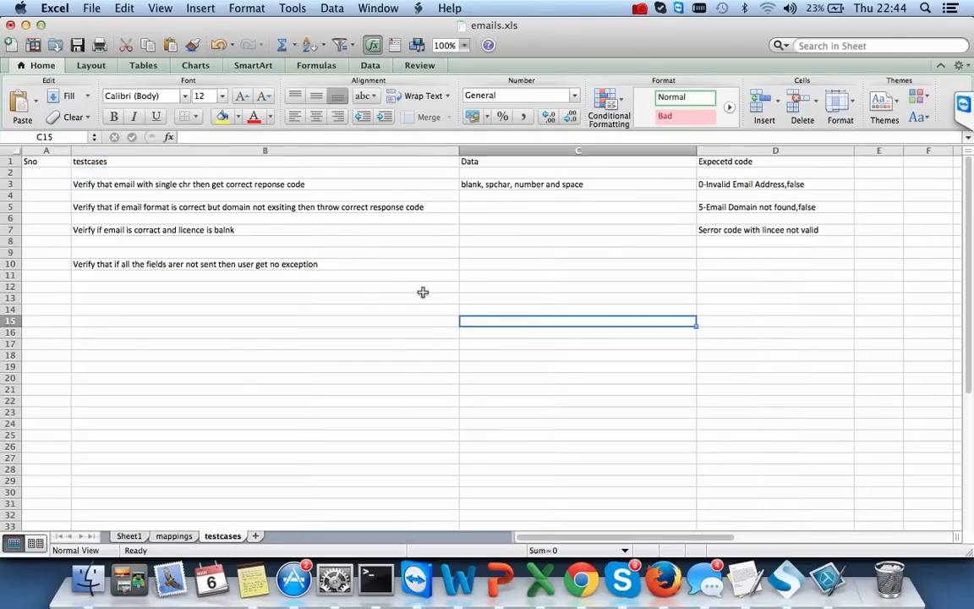
- Append 'correct code' to the row 10 test case description
{"action": "left_click", "coordinate": [355, 268]}
{"action": "double_click", "coordinate": [350, 264]}
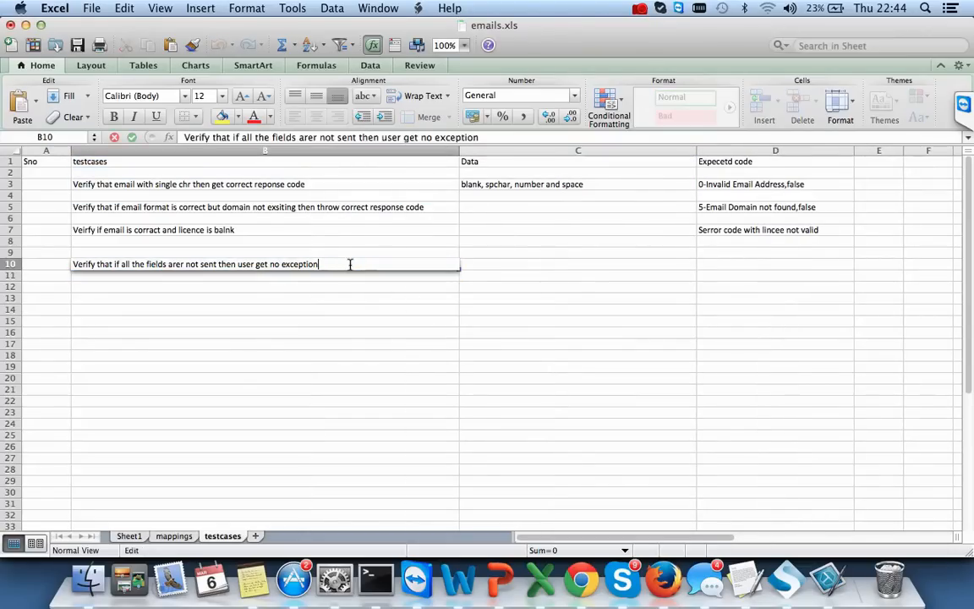
{"action": "type", "text": "correct code"}
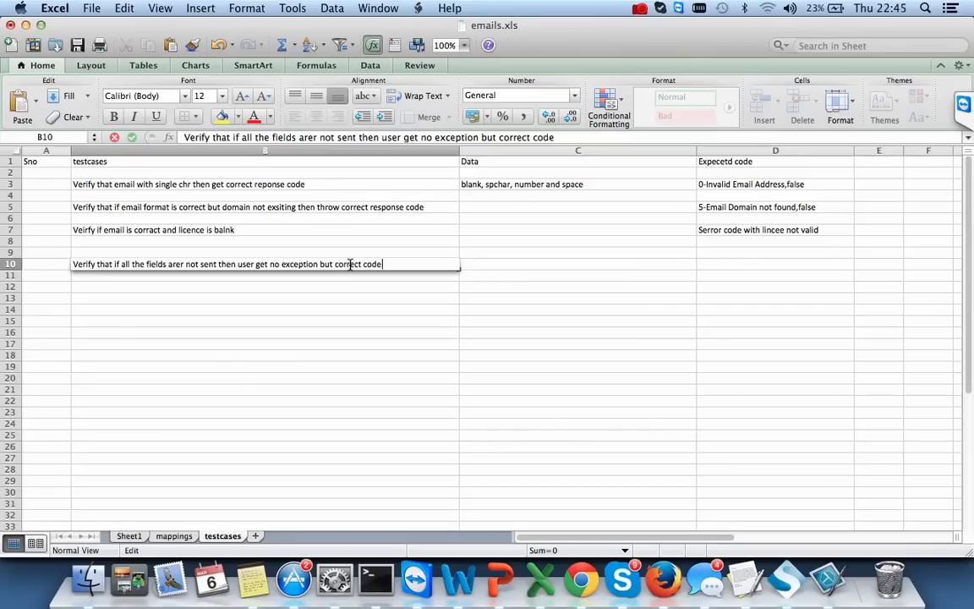
{"action": "key", "text": "Tab"}
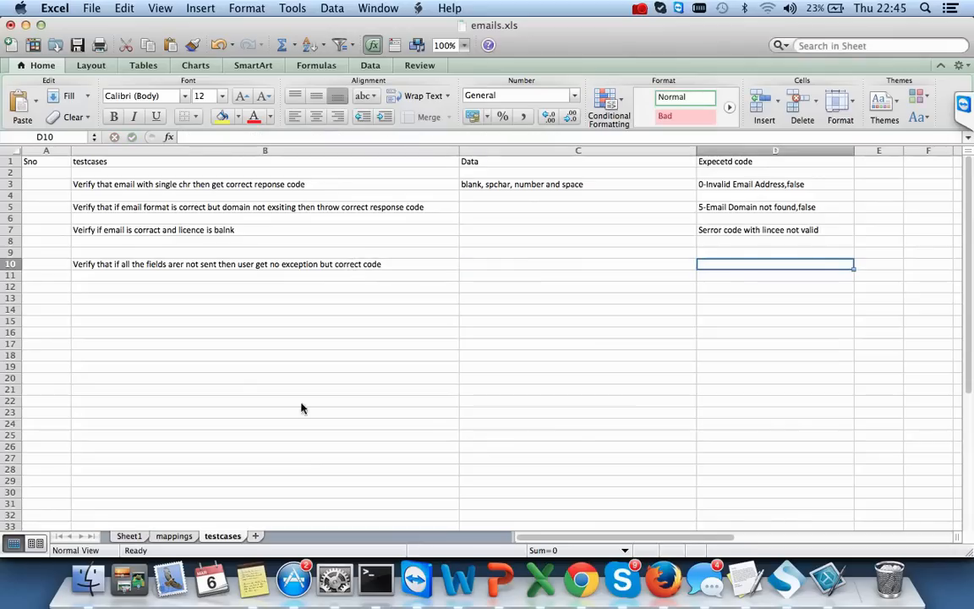
{"action": "left_click", "coordinate": [173, 536]}
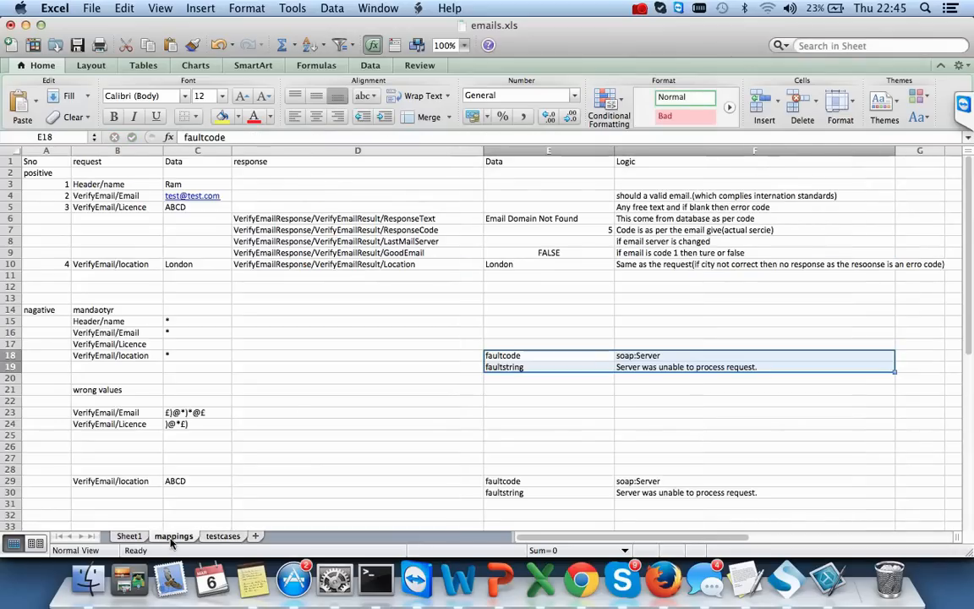
{"action": "left_click", "coordinate": [222, 536]}
- Enter 'as per mapping' as the expected result in D10
{"action": "double_click", "coordinate": [420, 265]}
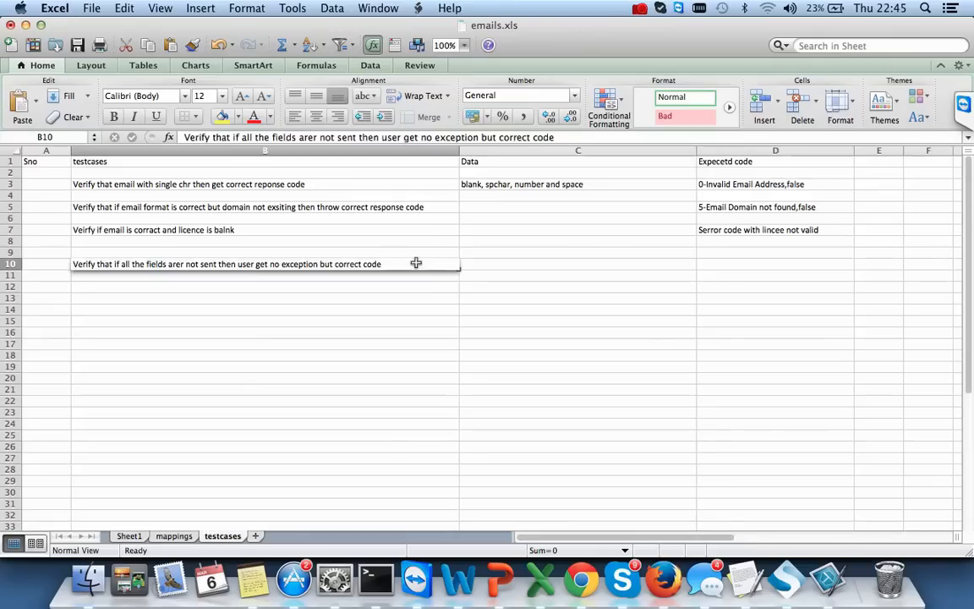
{"action": "left_click", "coordinate": [752, 265]}
{"action": "type", "text": "as pp"}
{"action": "key", "text": "BackSpace"}
{"action": "type", "text": "er"}
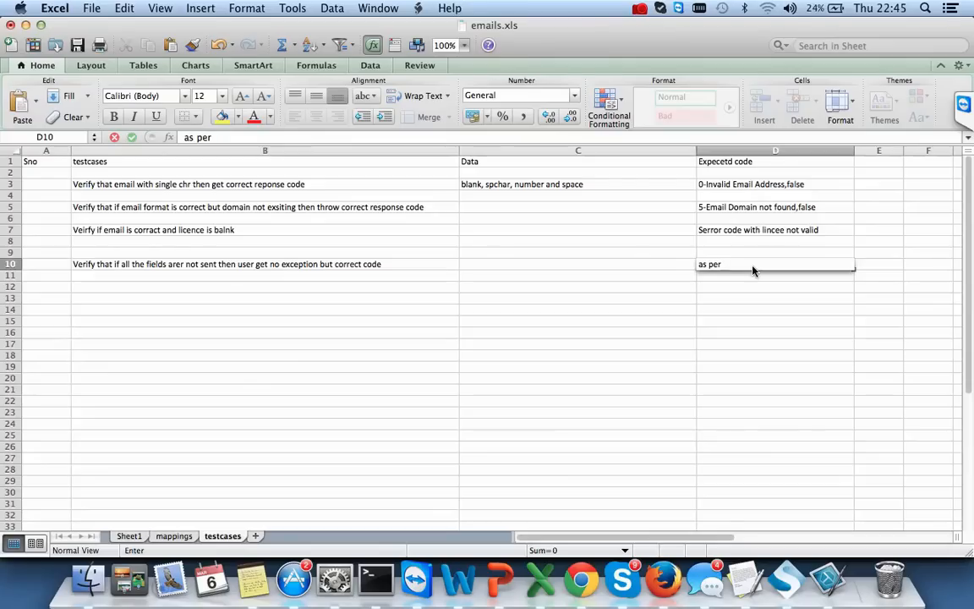
{"action": "type", "text": " mapping"}
{"action": "left_click", "coordinate": [507, 310]}
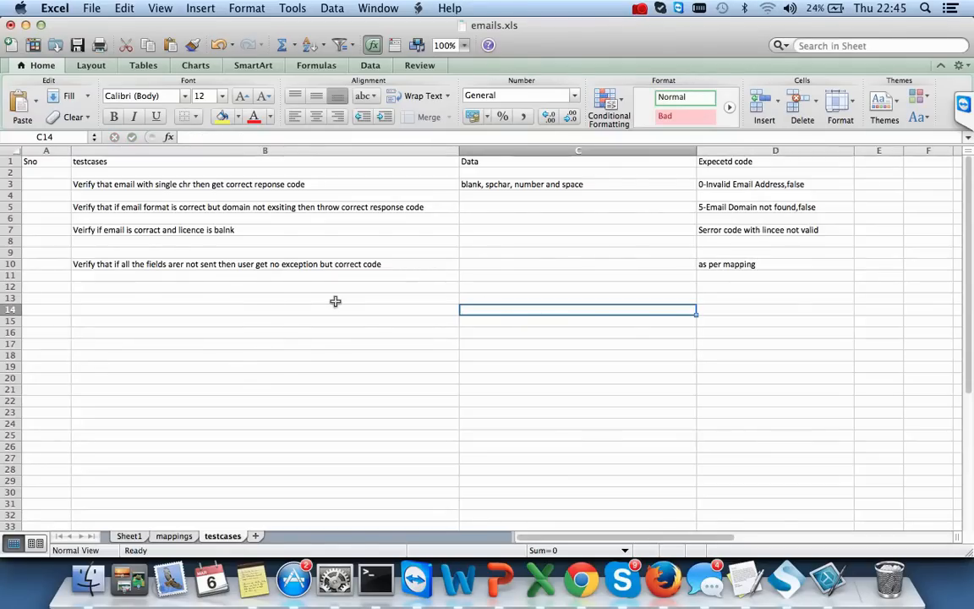
{"action": "left_click", "coordinate": [185, 538]}
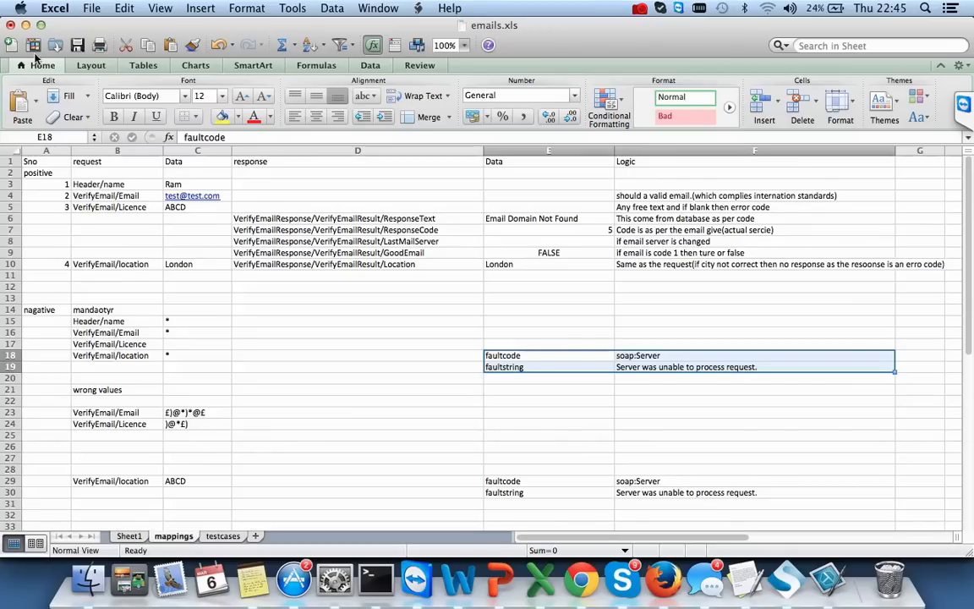
- Save the workbook as emails in Excel 97-2004 (.xls) format, replacing the existing file
{"action": "left_click", "coordinate": [91, 9]}
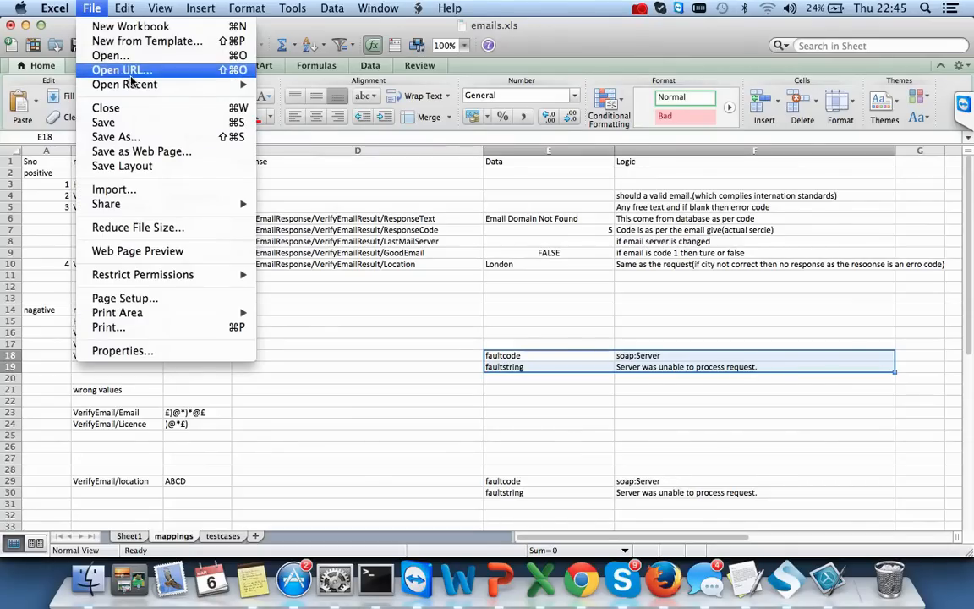
{"action": "left_click", "coordinate": [130, 139]}
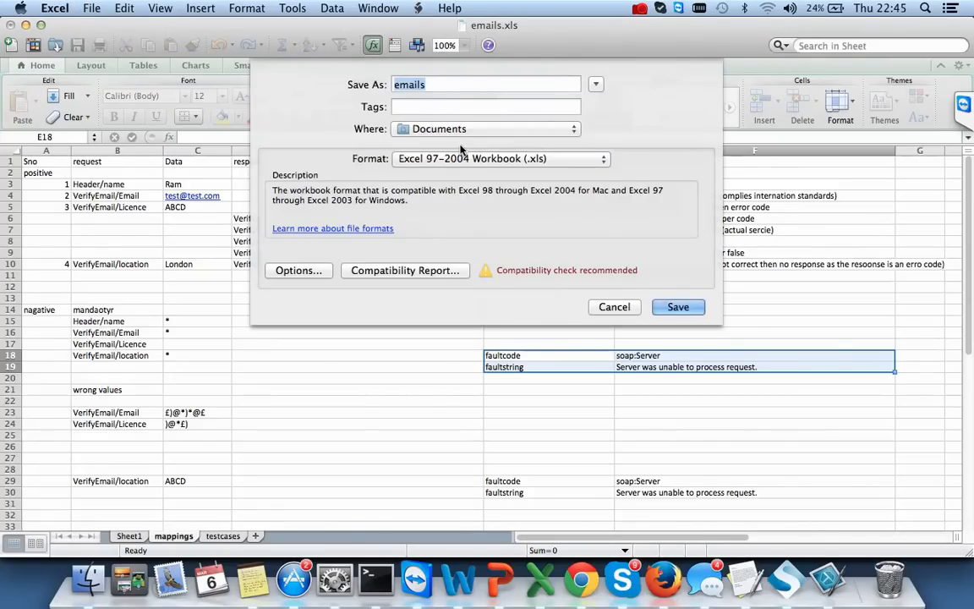
{"action": "left_click", "coordinate": [678, 307]}
{"action": "left_click", "coordinate": [590, 151]}
{"action": "key", "text": "super+Tab"}
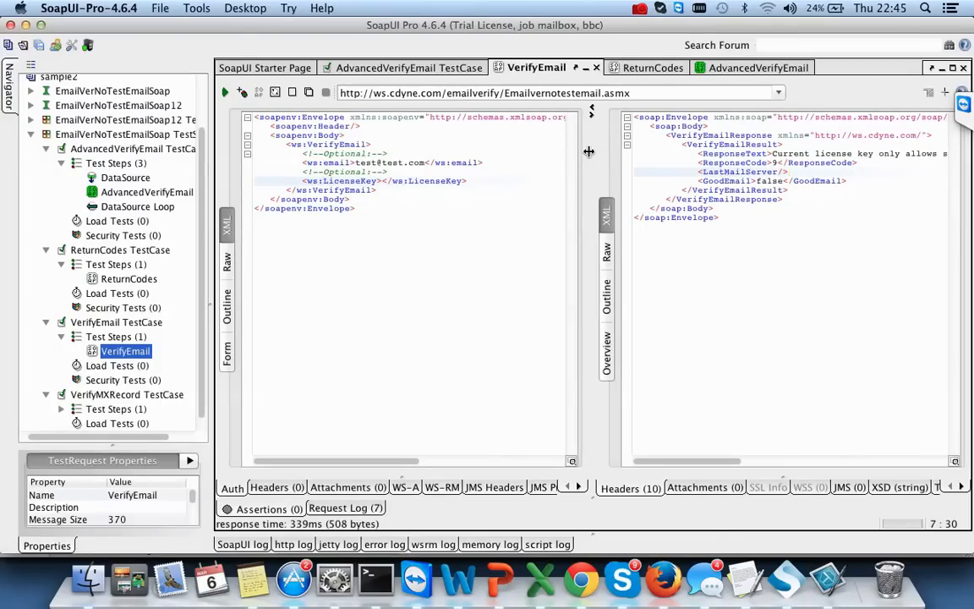
- Collapse the EmailVerNoTestEmailSoap test suite in the navigator and open the File menu
{"action": "left_click", "coordinate": [31, 136]}
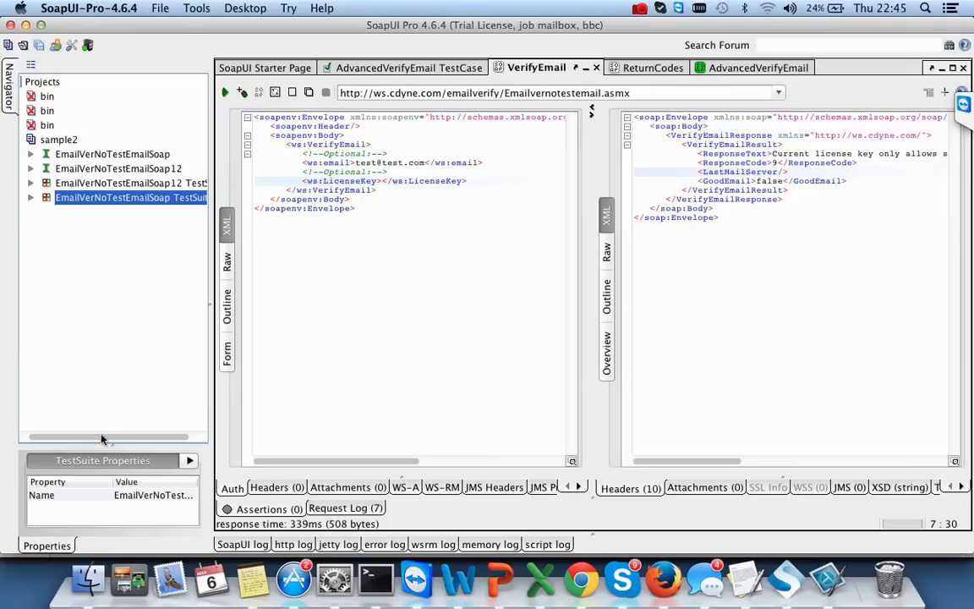
{"action": "left_click_drag", "start_coordinate": [99, 438], "coordinate": [87, 437]}
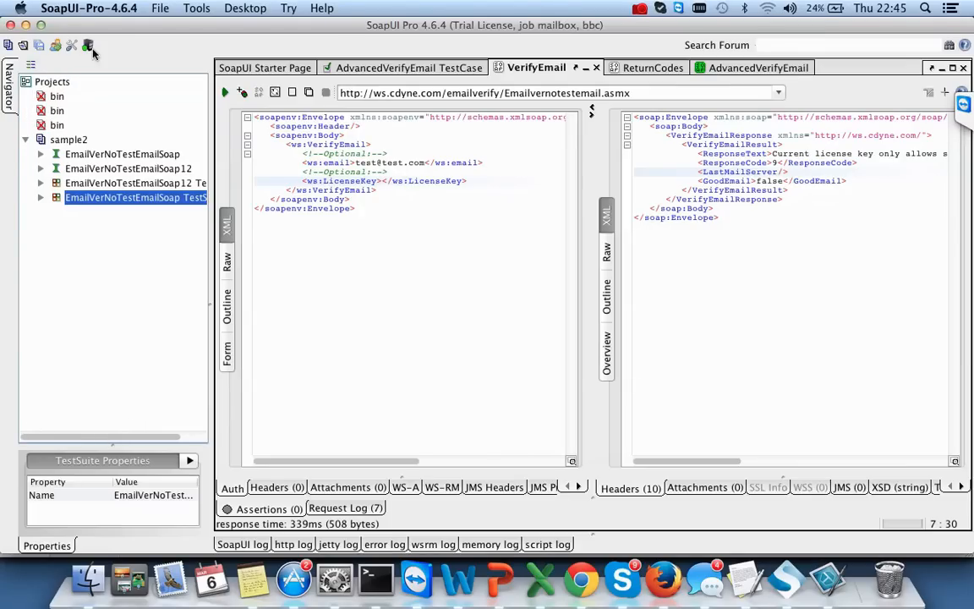
{"action": "left_click", "coordinate": [156, 10]}
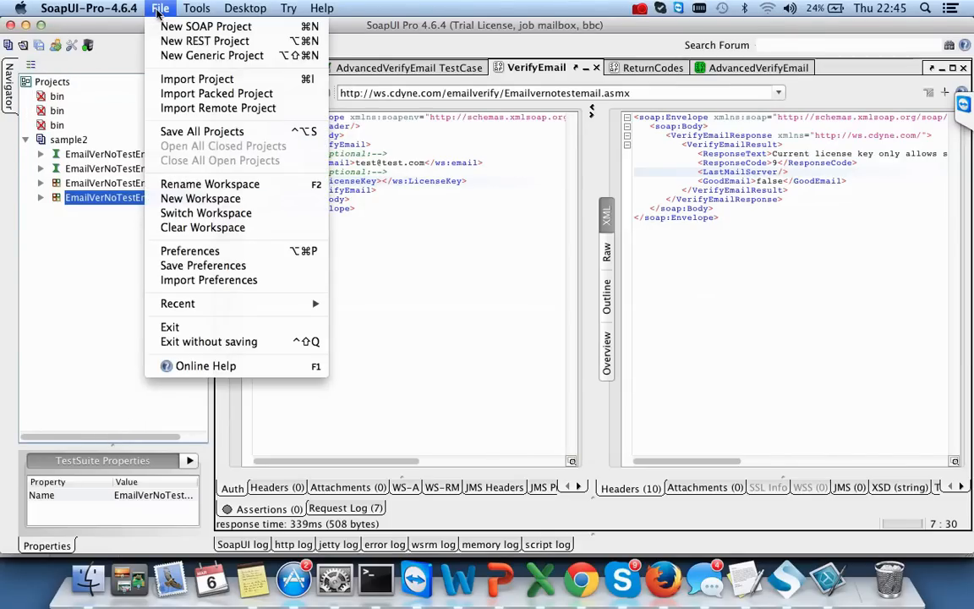
- Start a new SOAP project named Epic
{"action": "left_click", "coordinate": [250, 28]}
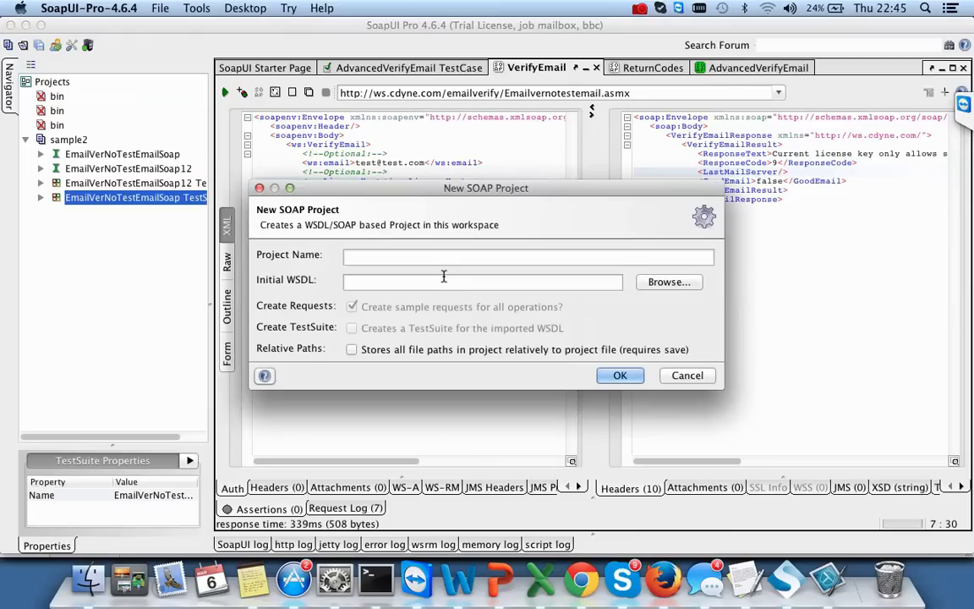
{"action": "type", "text": "san"}
{"action": "key", "text": "BackSpace"}
{"action": "key", "text": "BackSpace"}
{"action": "key", "text": "BackSpace"}
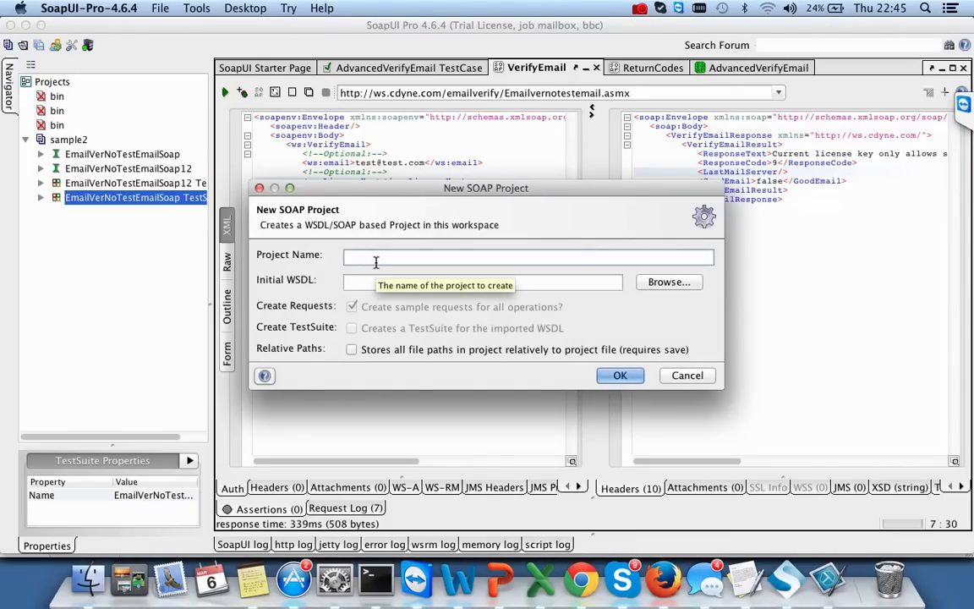
{"action": "type", "text": "Epic"}
- Move to Initial WSDL and open Chrome's forum thread listing webservicex WSDL addresses
{"action": "left_click", "coordinate": [385, 281]}
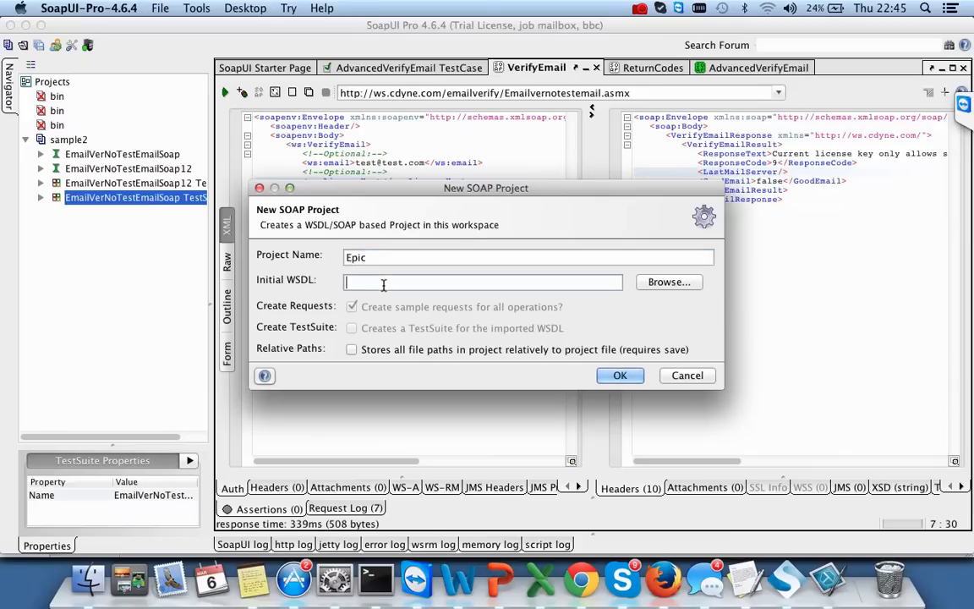
{"action": "left_click", "coordinate": [591, 583]}
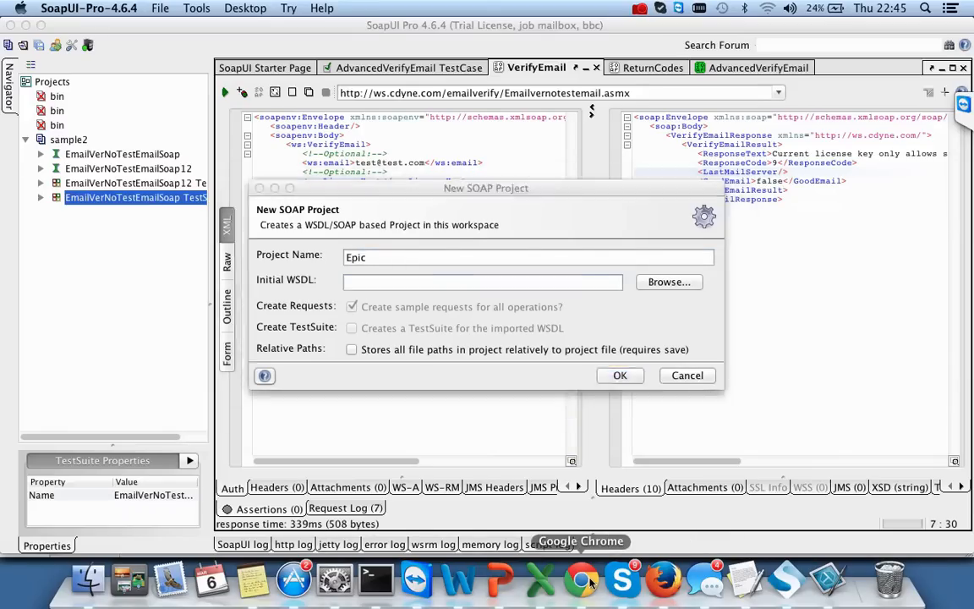
{"action": "left_click", "coordinate": [534, 36]}
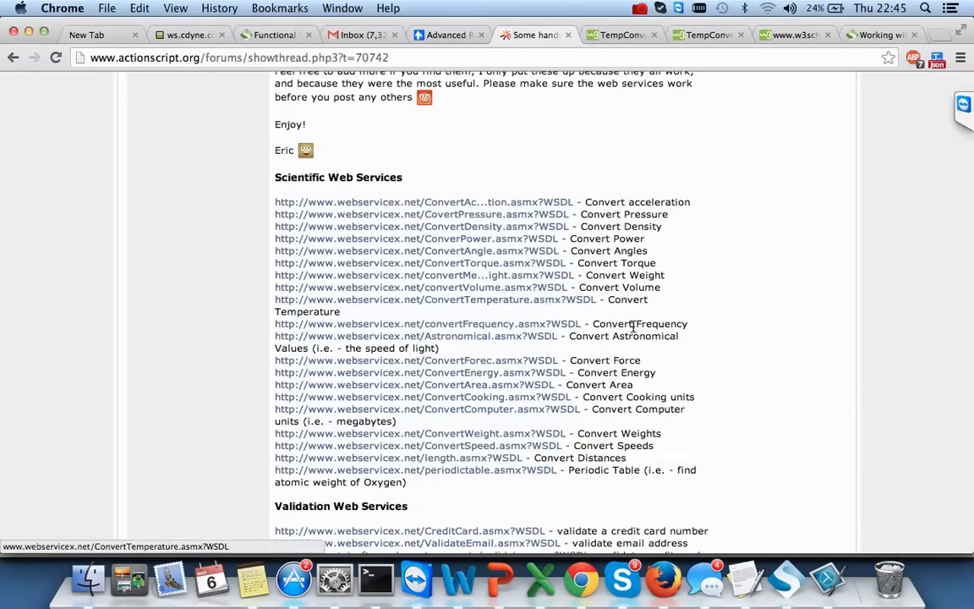
- Select the ValidateEmail.asmx?WSDL address under Validation Web Services, then return to SoapUI
{"action": "scroll", "coordinate": [722, 352], "scroll_direction": "down", "scroll_amount": 10}
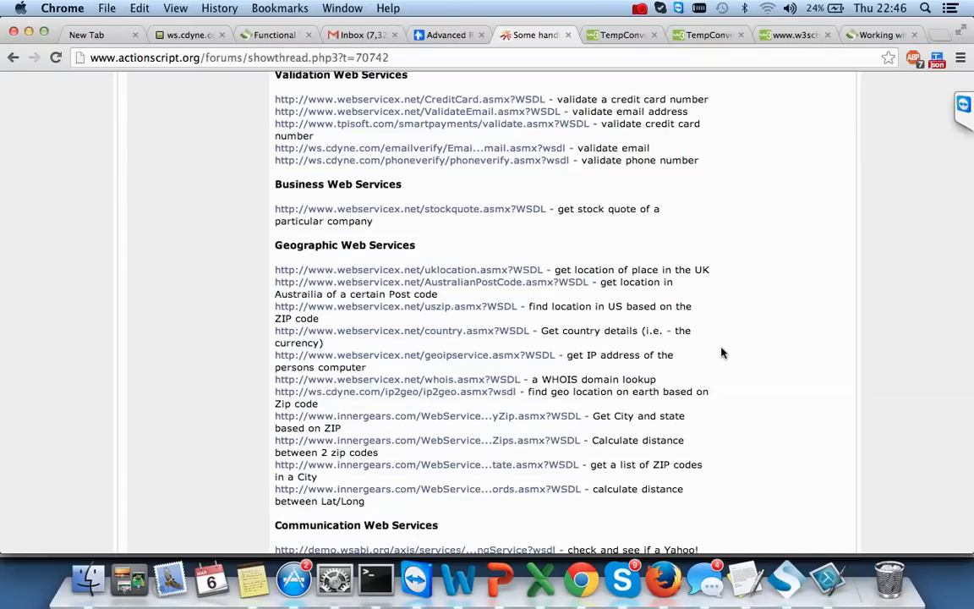
{"action": "scroll", "coordinate": [722, 353], "scroll_direction": "up", "scroll_amount": 1}
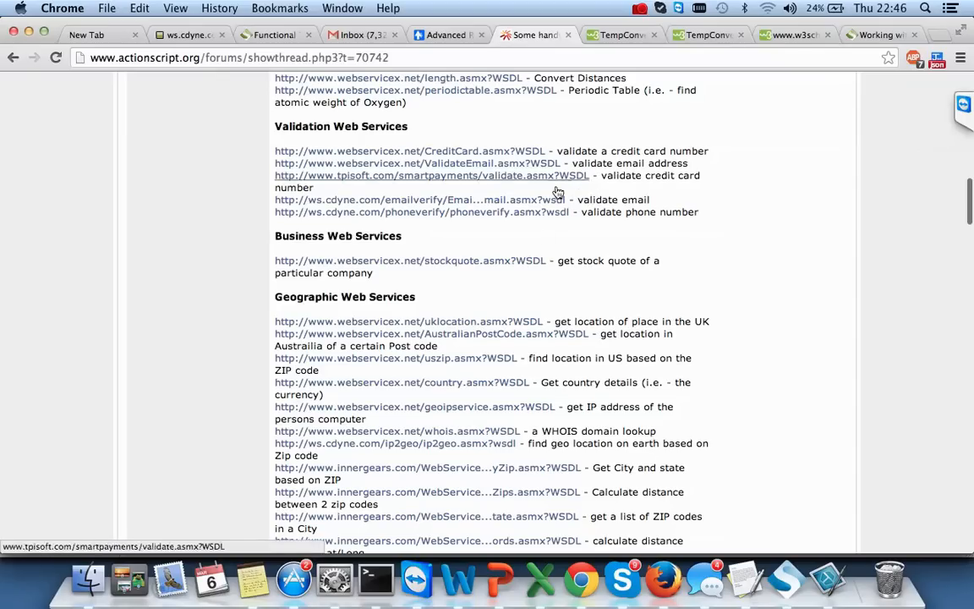
{"action": "left_click_drag", "start_coordinate": [563, 164], "coordinate": [276, 167]}
{"action": "key", "text": "super+c"}
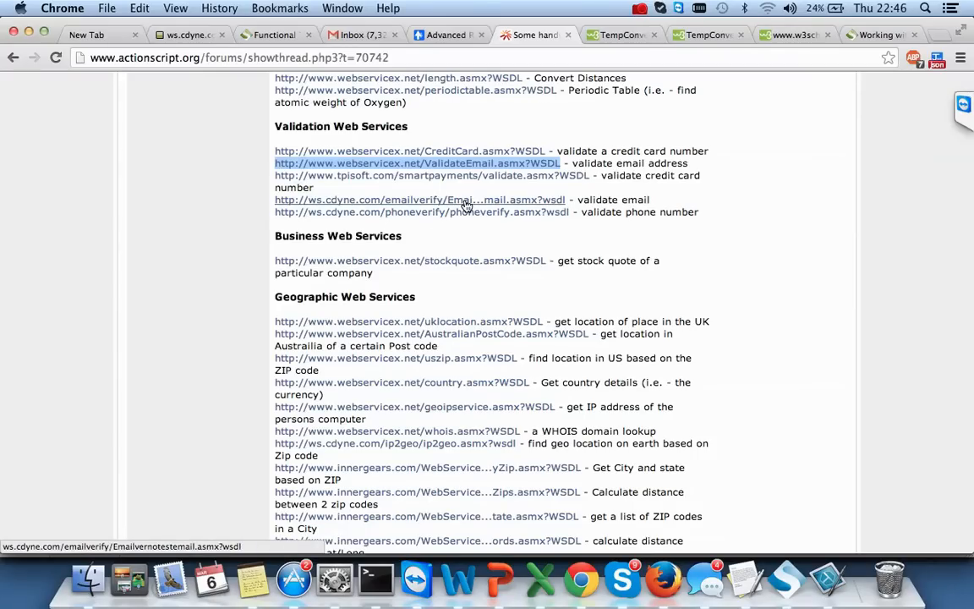
{"action": "key", "text": "super+Tab"}
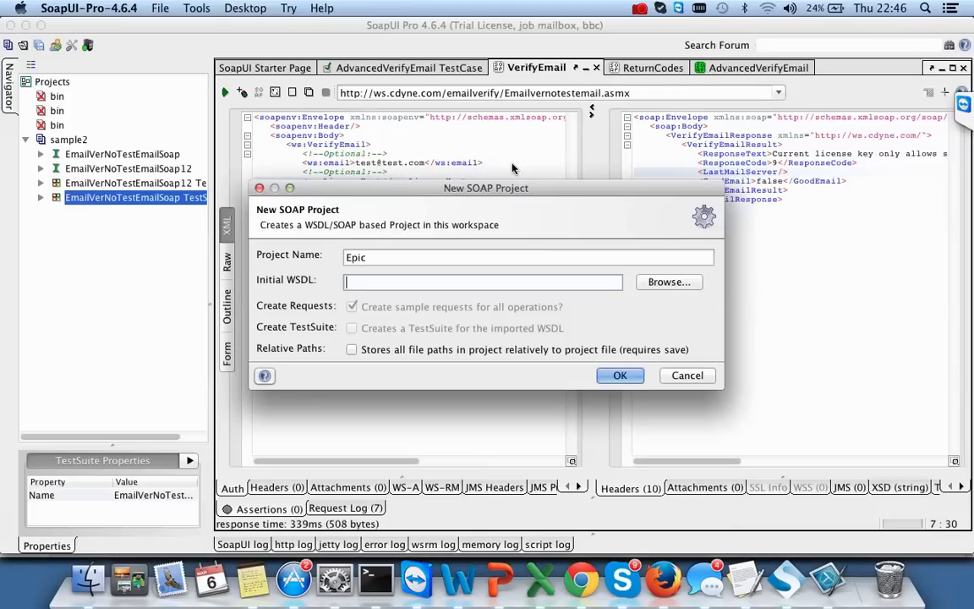
- Paste the ValidateEmail WSDL as Epic's Initial WSDL, tick Create TestSuite and confirm
{"action": "key", "text": "super+v"}
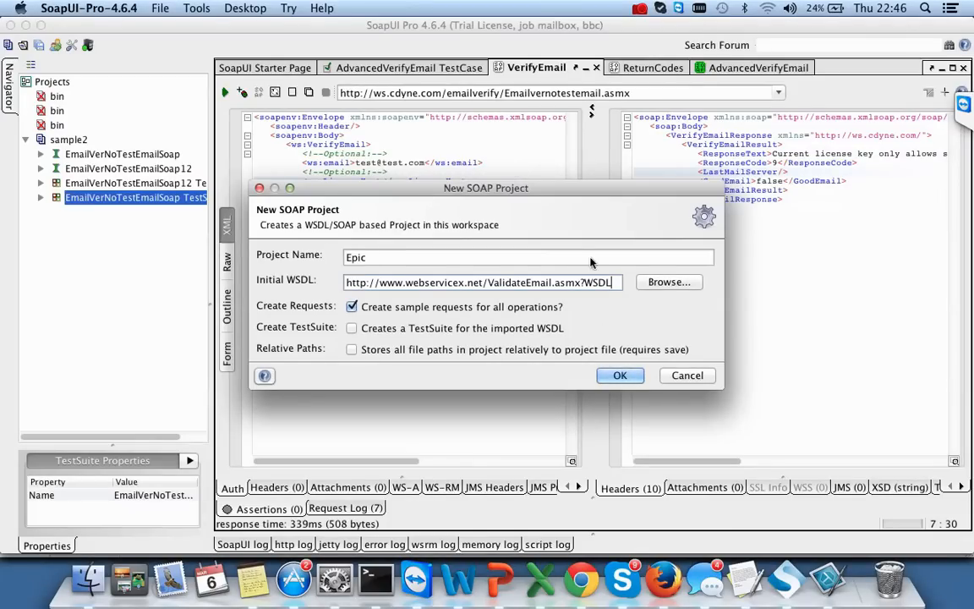
{"action": "left_click", "coordinate": [505, 331]}
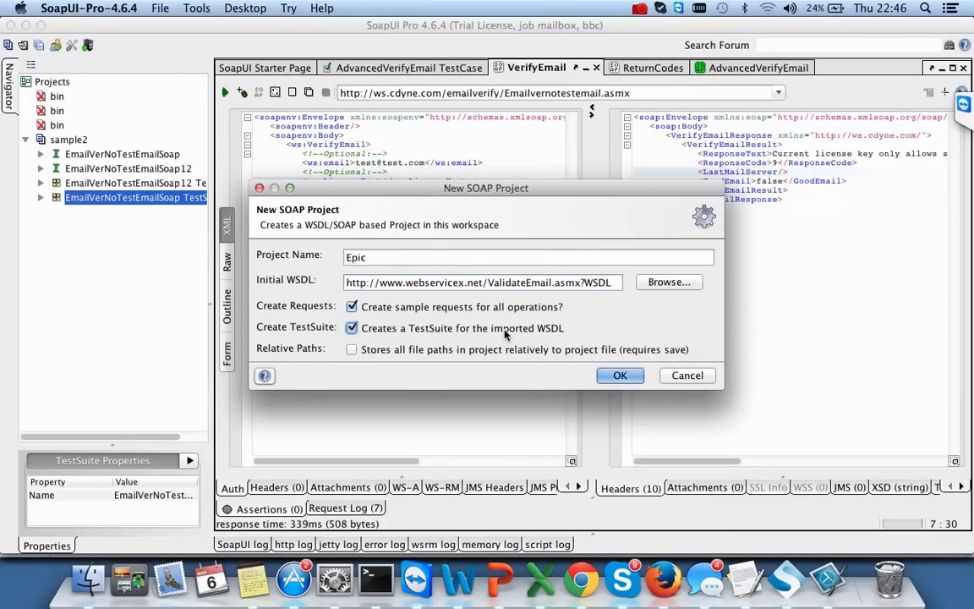
{"action": "left_click", "coordinate": [618, 374]}
- Copy the forum page address from Chrome and send it in the Skype chat
{"action": "key", "text": "super+Tab"}
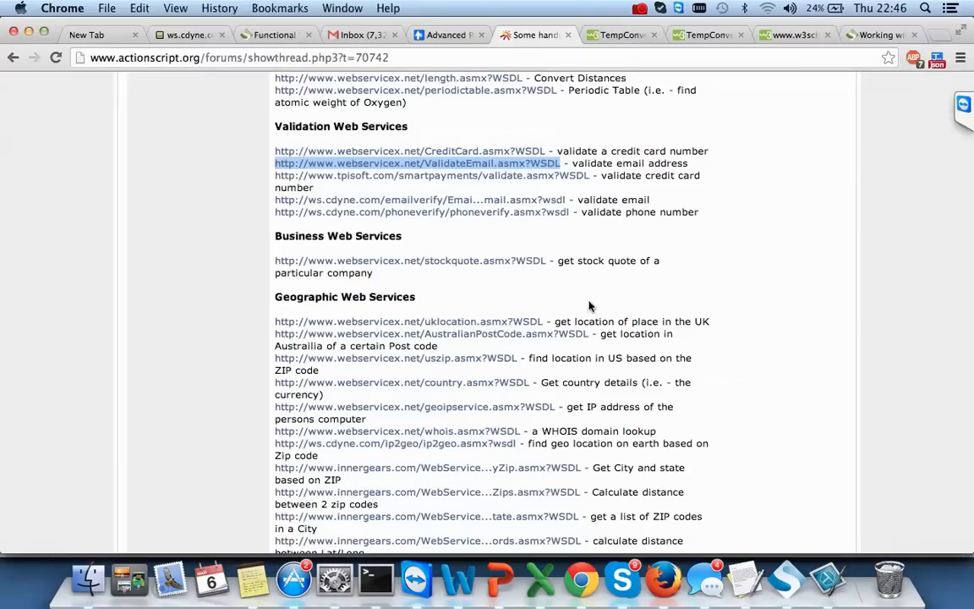
{"action": "left_click", "coordinate": [468, 55]}
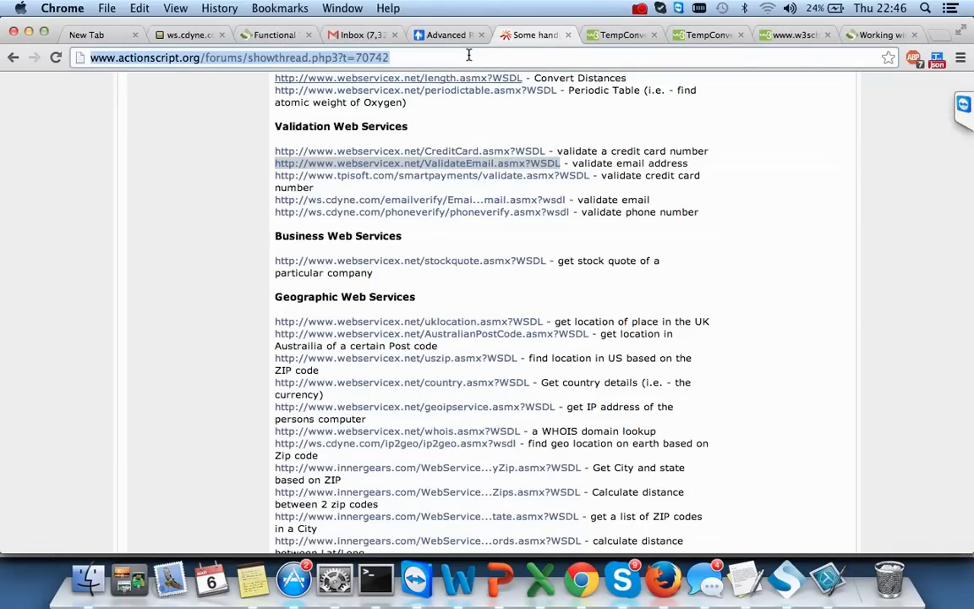
{"action": "left_click", "coordinate": [628, 580]}
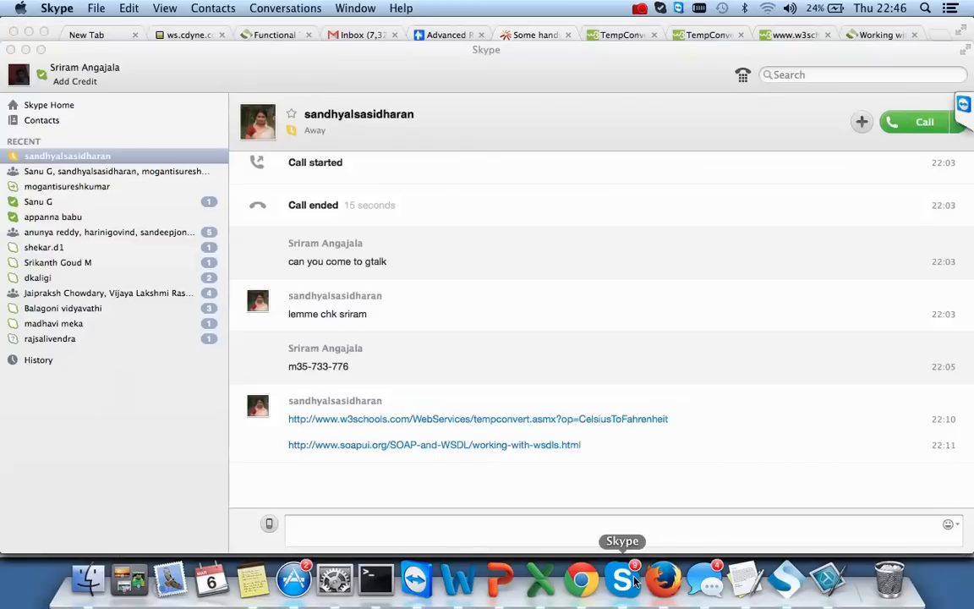
{"action": "type", "text": "http://www.actionscript.org/forums/showthread.php3?t=70742"}
{"action": "key", "text": "Return"}
{"action": "key", "text": "super+Tab"}
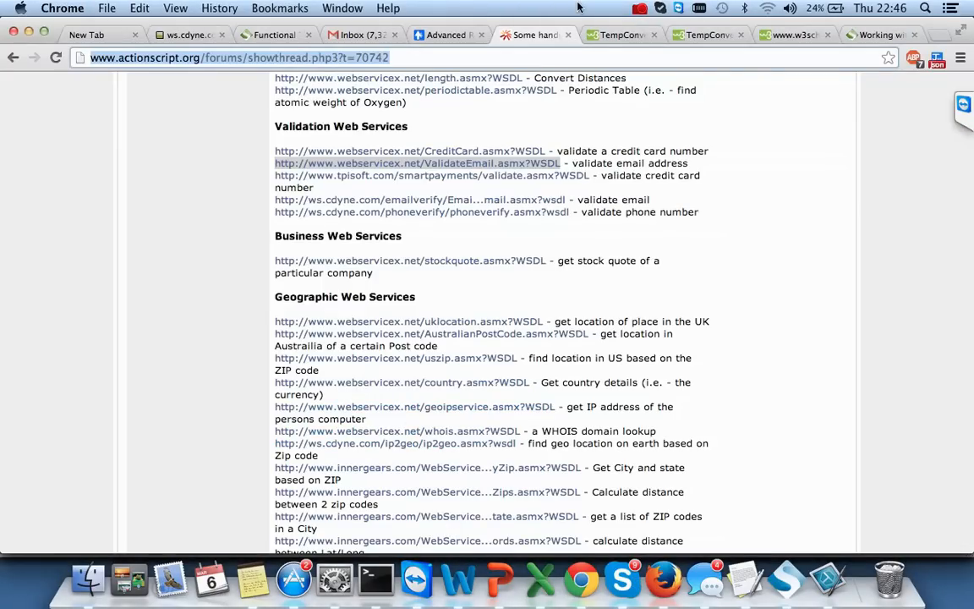
- Skip test suite generation for both the SOAP and SOAP 1.2 interfaces
{"action": "key", "text": "super+Tab"}
{"action": "left_click", "coordinate": [786, 580]}
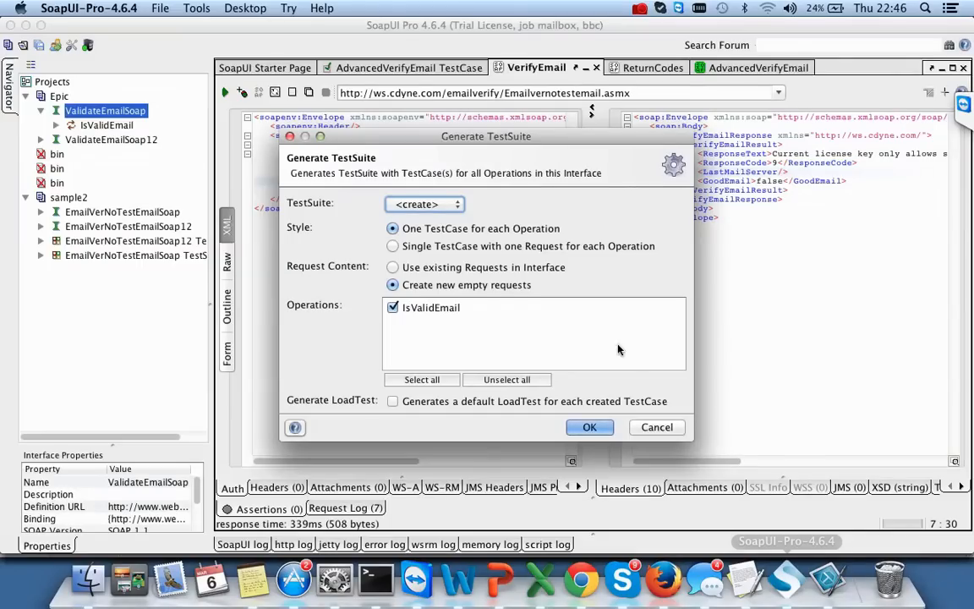
{"action": "left_click", "coordinate": [590, 427]}
{"action": "left_click", "coordinate": [656, 427]}
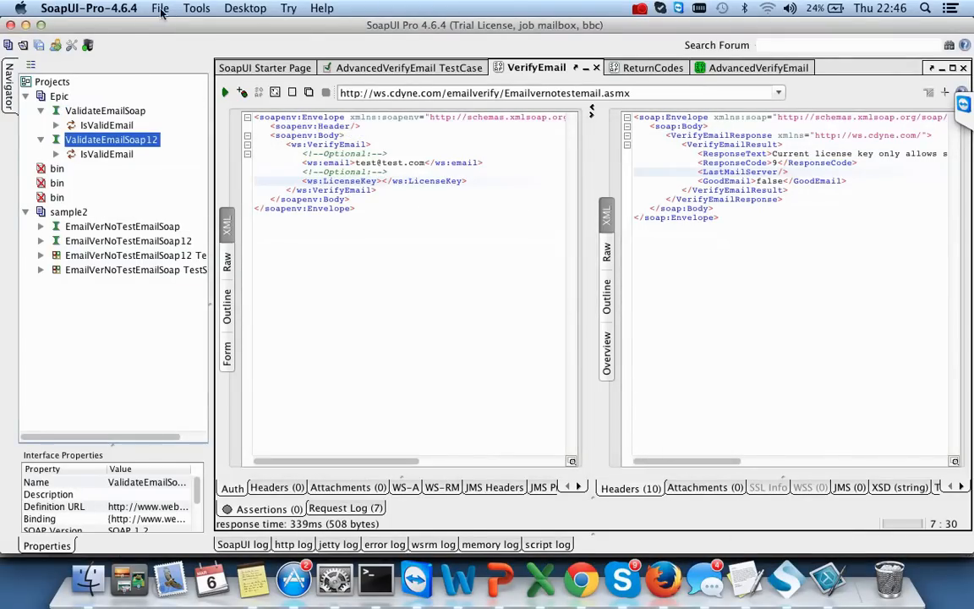
- Start a new SOAP project named epic2
{"action": "left_click", "coordinate": [169, 11]}
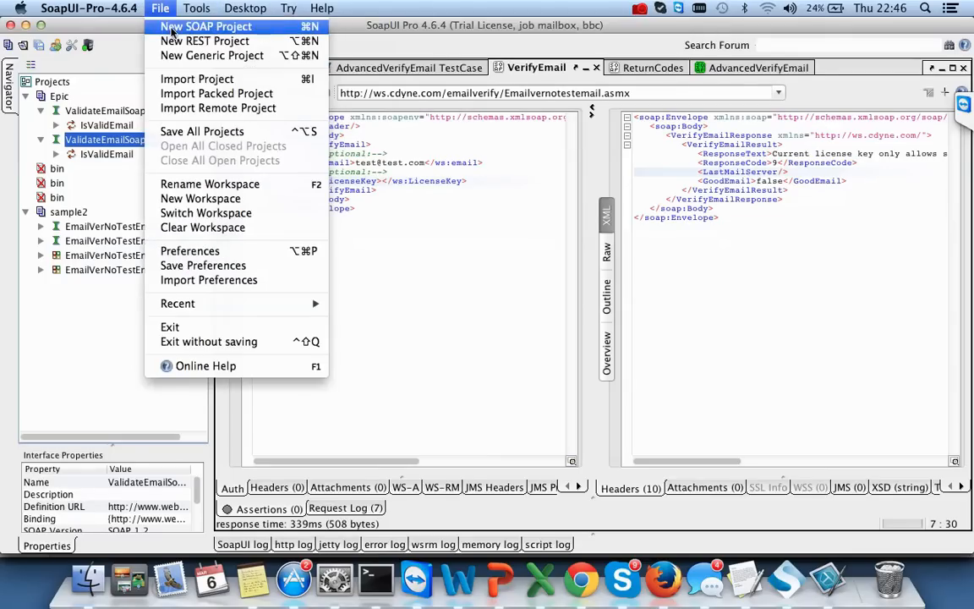
{"action": "left_click", "coordinate": [203, 26]}
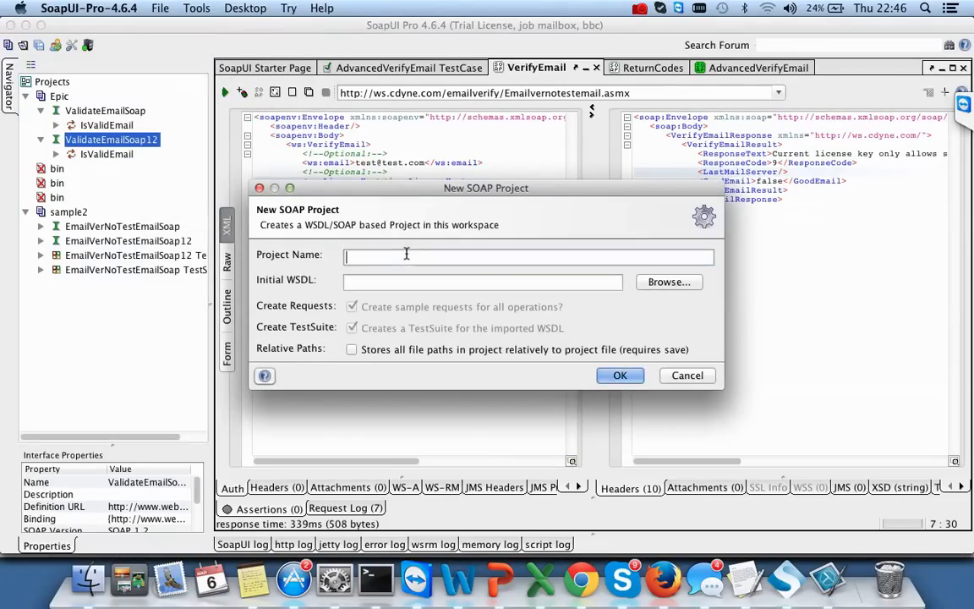
{"action": "type", "text": "epic2"}
- Paste the forum page address as Initial WSDL and open the ValidateEmail link's menu in Chrome
{"action": "key", "text": "Tab"}
{"action": "type", "text": "http://www.actionscript.org/forums/showthread.php3?t=70742"}
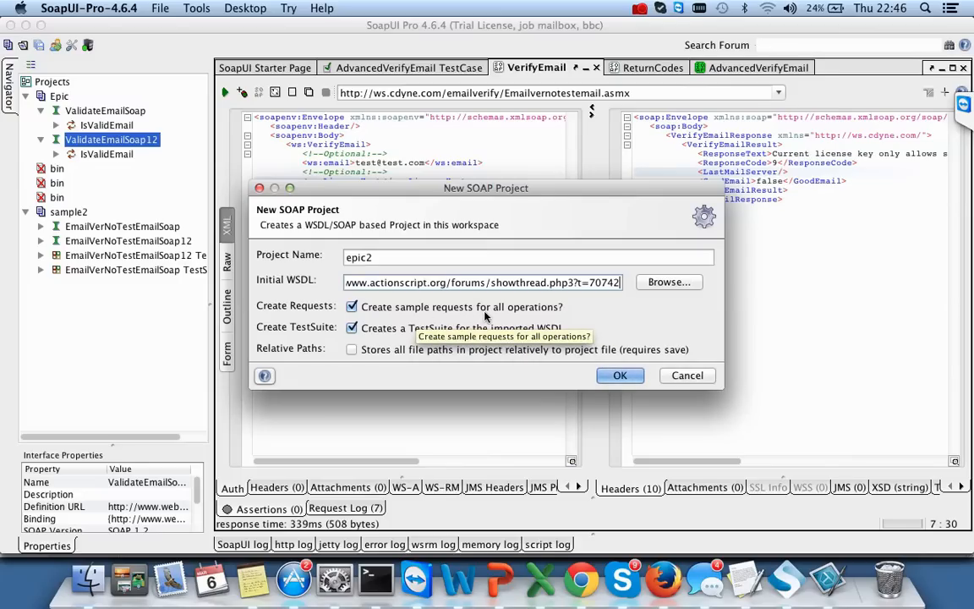
{"action": "left_click", "coordinate": [589, 582]}
{"action": "right_click", "coordinate": [485, 165]}
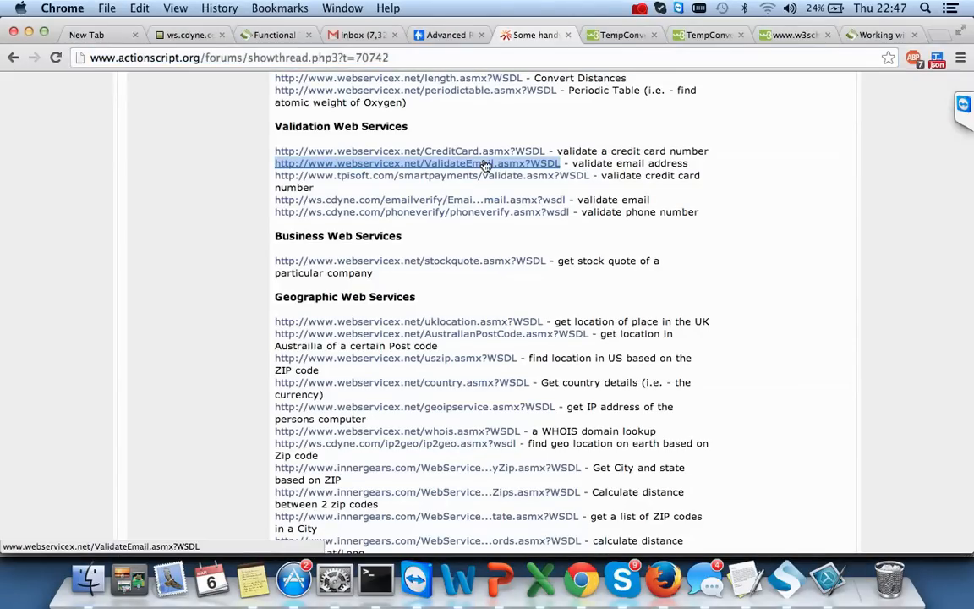
- Open the ValidateEmail WSDL in a new Chrome tab and scroll through its XML
{"action": "left_click", "coordinate": [485, 164]}
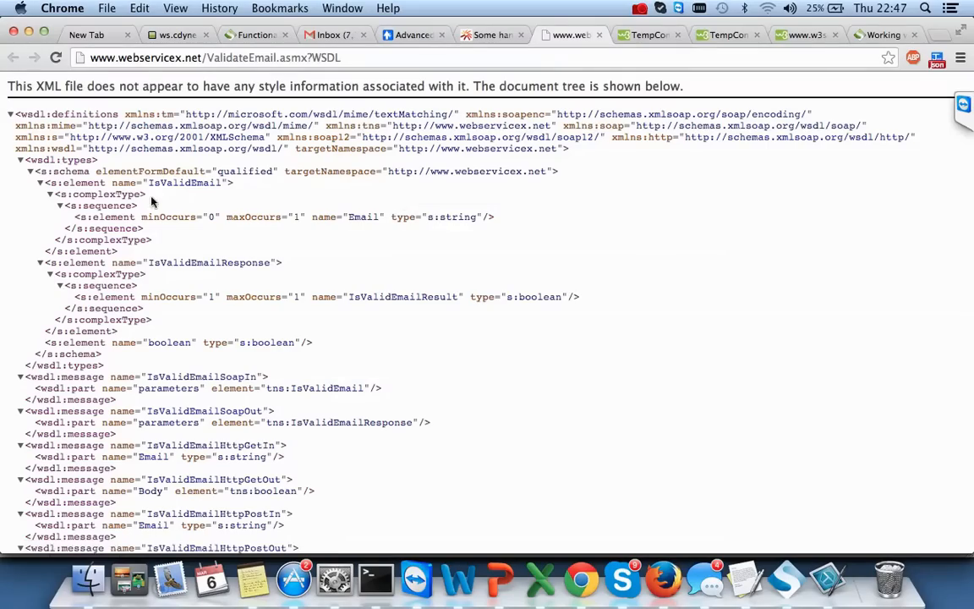
{"action": "scroll", "coordinate": [161, 263], "scroll_direction": "down", "scroll_amount": 10}
{"action": "scroll", "coordinate": [161, 262], "scroll_direction": "up", "scroll_amount": 10}
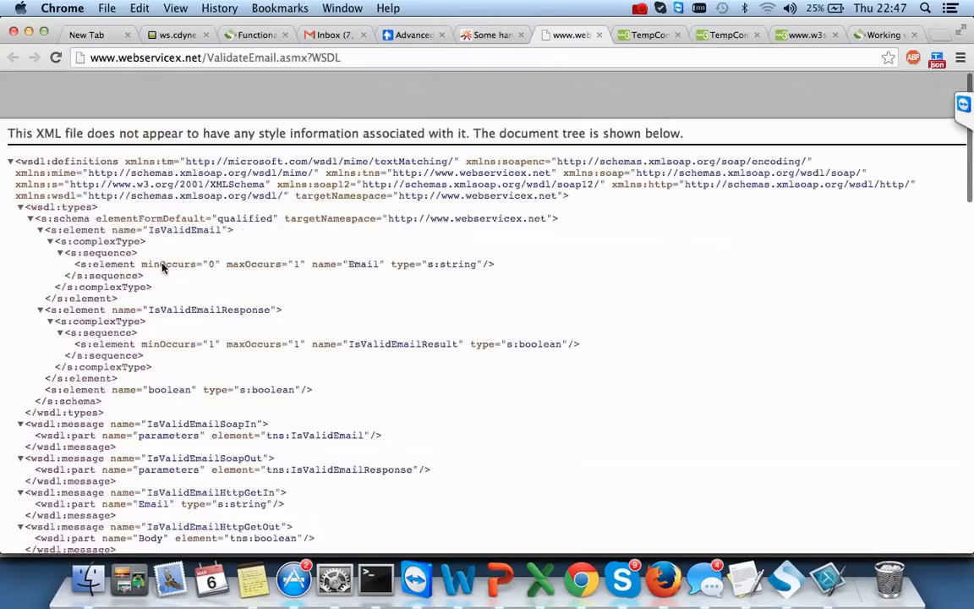
{"action": "scroll", "coordinate": [163, 266], "scroll_direction": "down", "scroll_amount": 2}
{"action": "scroll", "coordinate": [163, 268], "scroll_direction": "down", "scroll_amount": 2}
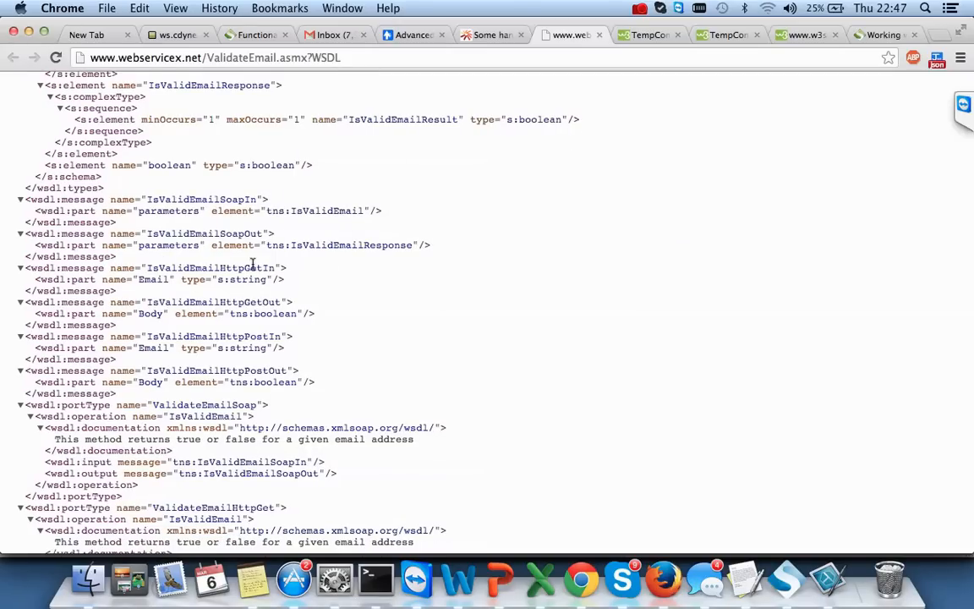
- Inspect the IsValidEmailSoapIn message, tns:IsValidEmail element and Email part, then return to SoapUI
{"action": "double_click", "coordinate": [208, 199]}
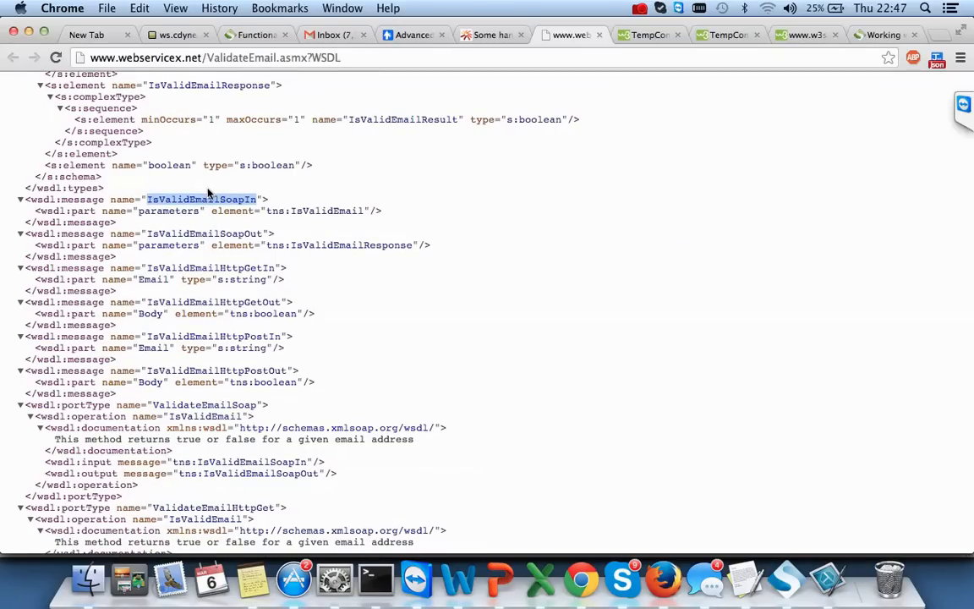
{"action": "double_click", "coordinate": [332, 210]}
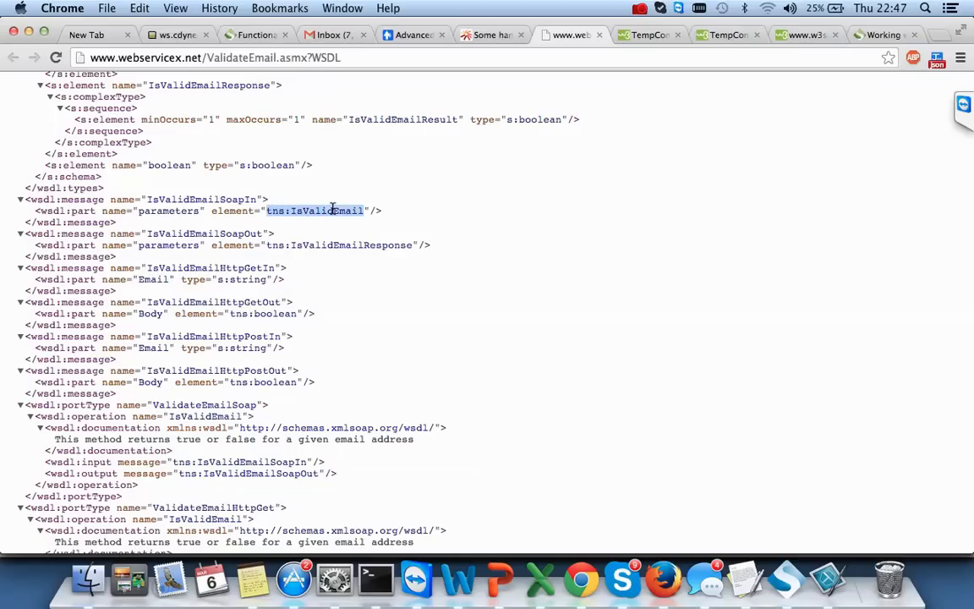
{"action": "double_click", "coordinate": [153, 279]}
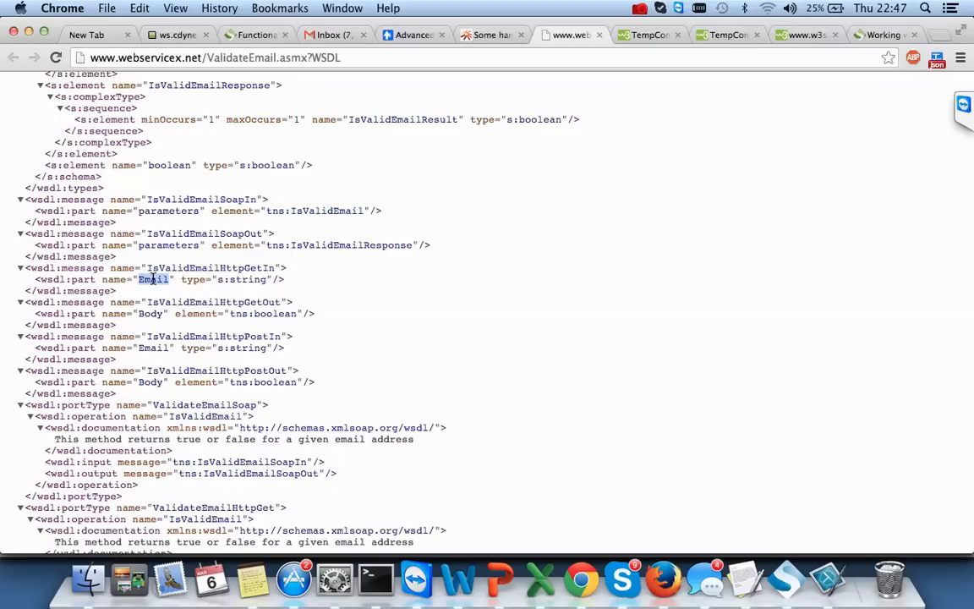
{"action": "scroll", "coordinate": [382, 392], "scroll_direction": "down", "scroll_amount": 4}
{"action": "scroll", "coordinate": [382, 392], "scroll_direction": "up", "scroll_amount": 8}
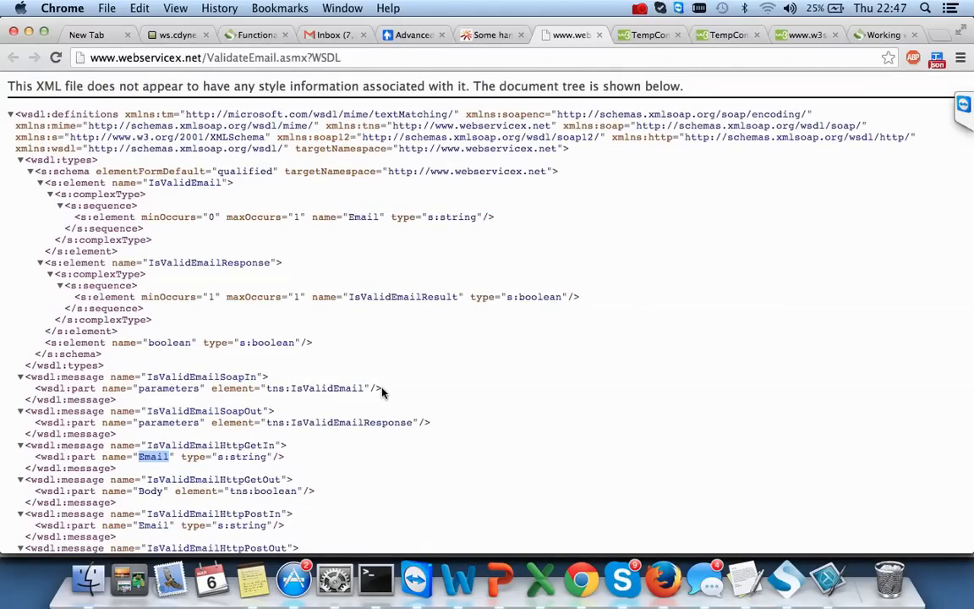
{"action": "scroll", "coordinate": [472, 359], "scroll_direction": "down", "scroll_amount": 15}
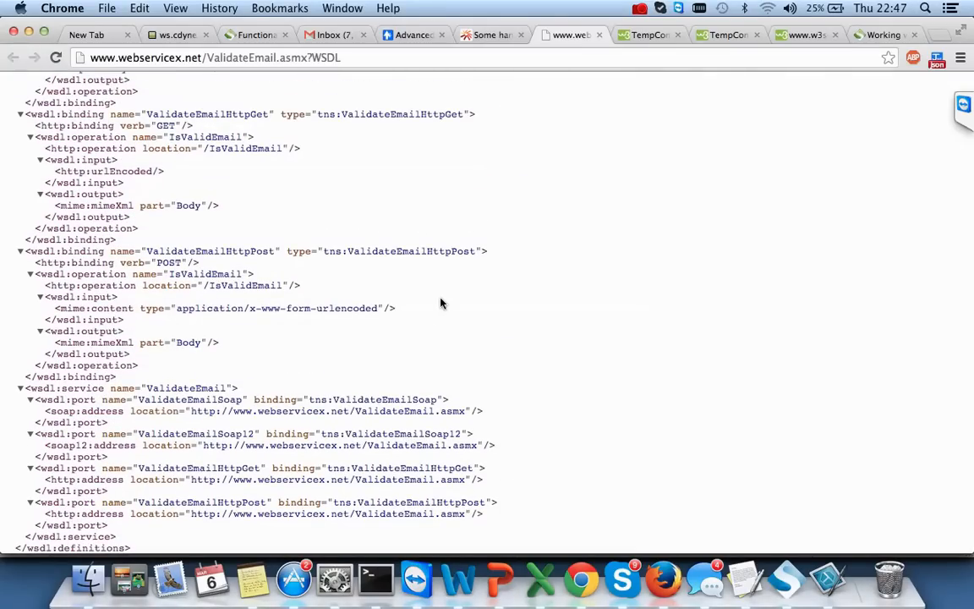
{"action": "key", "text": "super+Tab"}
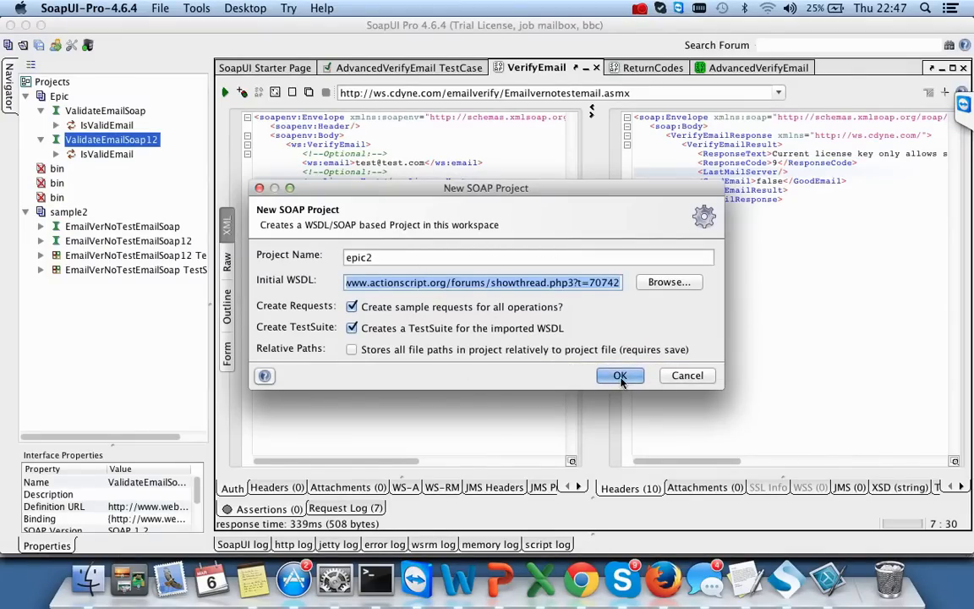
- Confirm epic2 with the forum address, close Chrome's WSDL tab, and dismiss the 'Error loading WSDL' message
{"action": "left_click", "coordinate": [619, 376]}
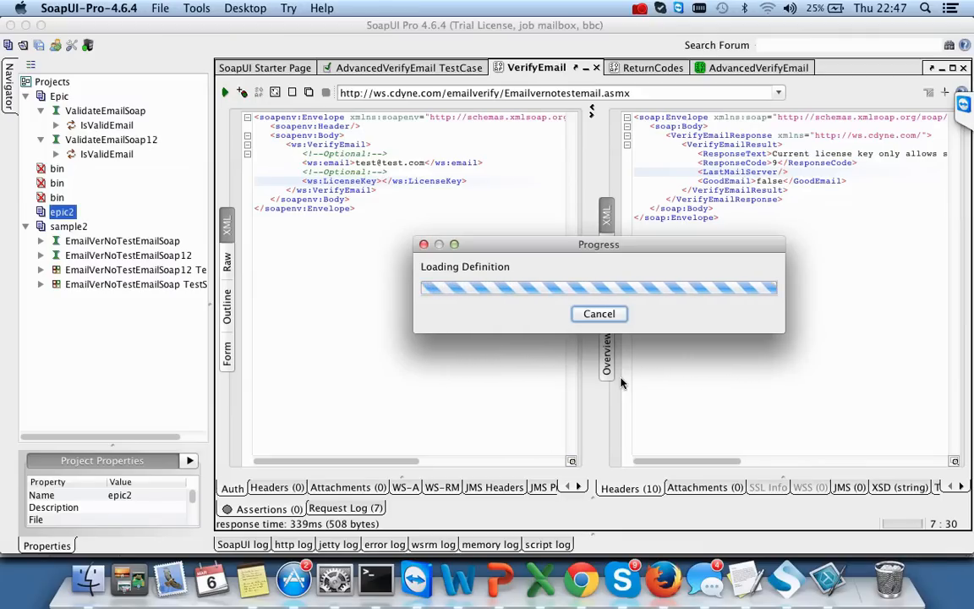
{"action": "left_click", "coordinate": [581, 579]}
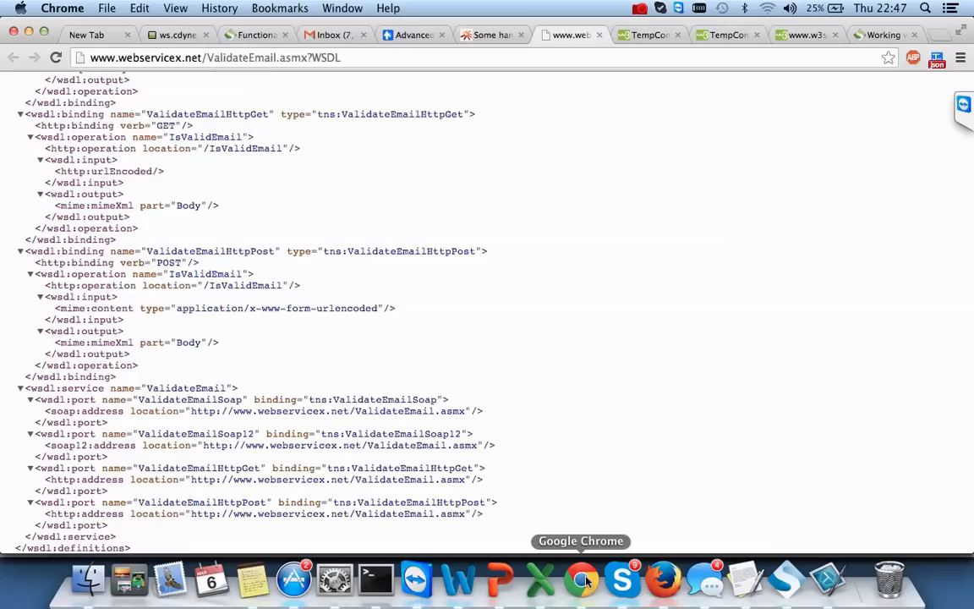
{"action": "left_click", "coordinate": [597, 35]}
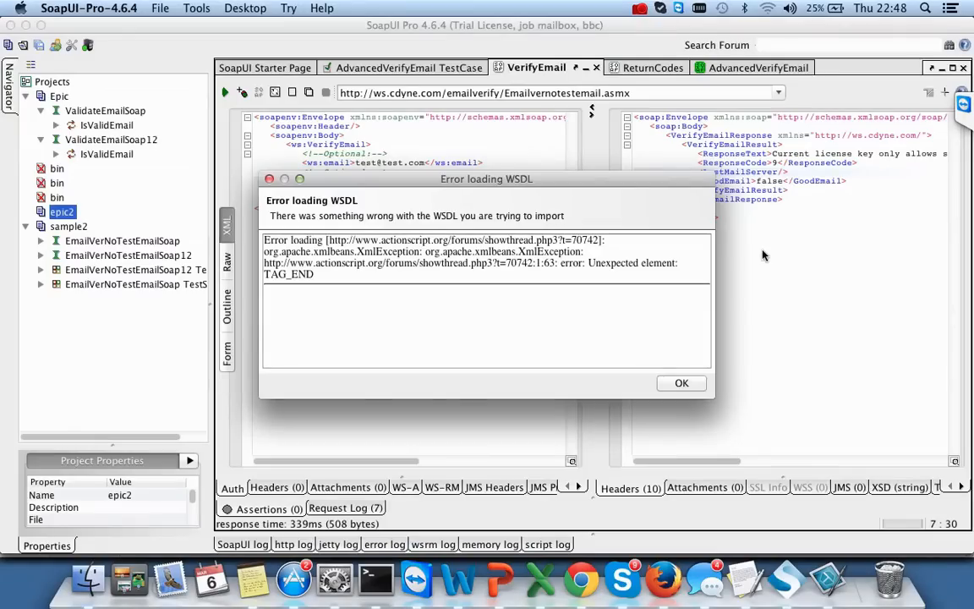
{"action": "left_click", "coordinate": [683, 383]}
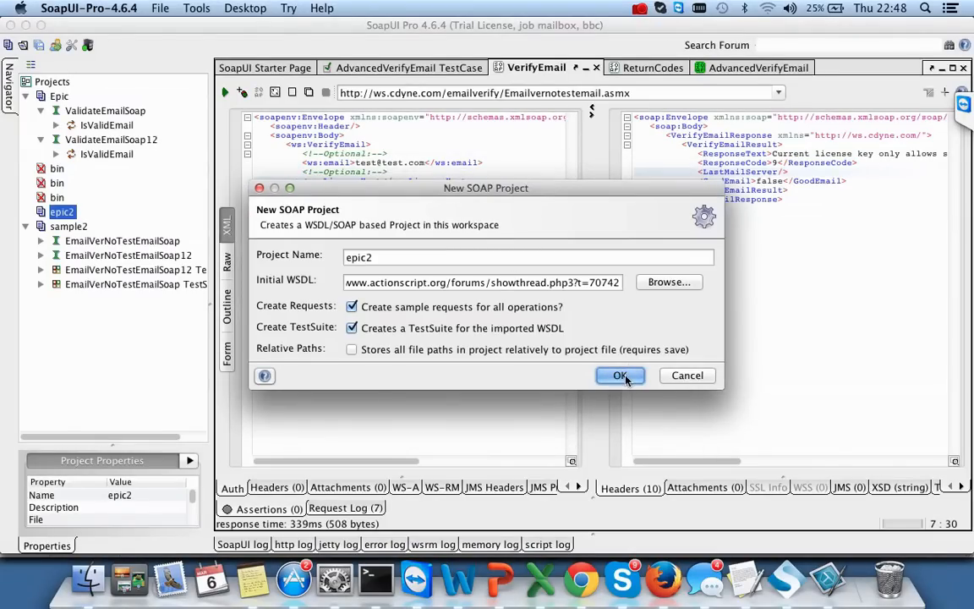
- Copy the ValidateEmail WSDL link address from the Chrome forum page
{"action": "key", "text": "super+Tab"}
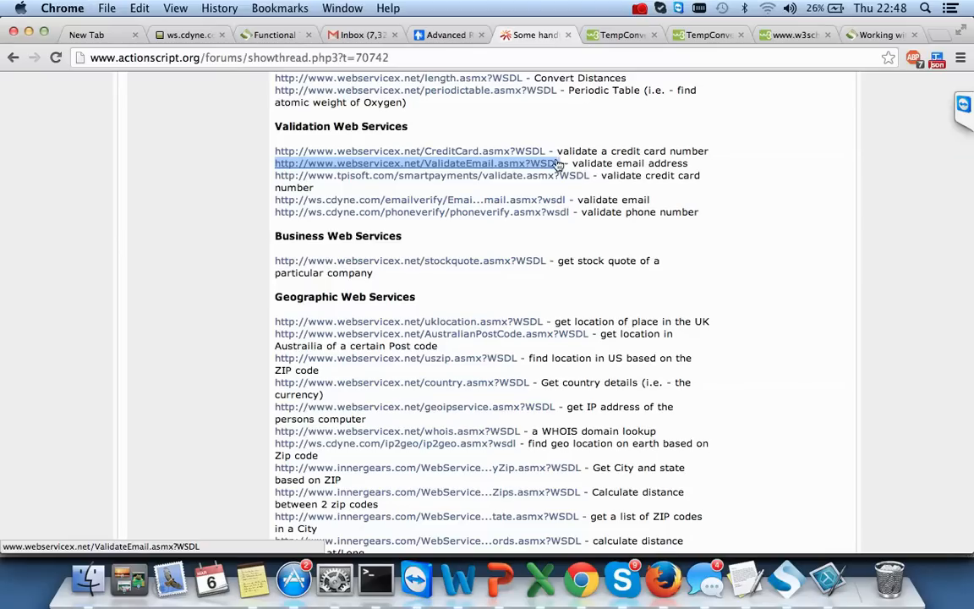
{"action": "left_click_drag", "start_coordinate": [294, 163], "coordinate": [269, 157]}
{"action": "key", "text": "super+c"}
{"action": "key", "text": "super+Tab"}
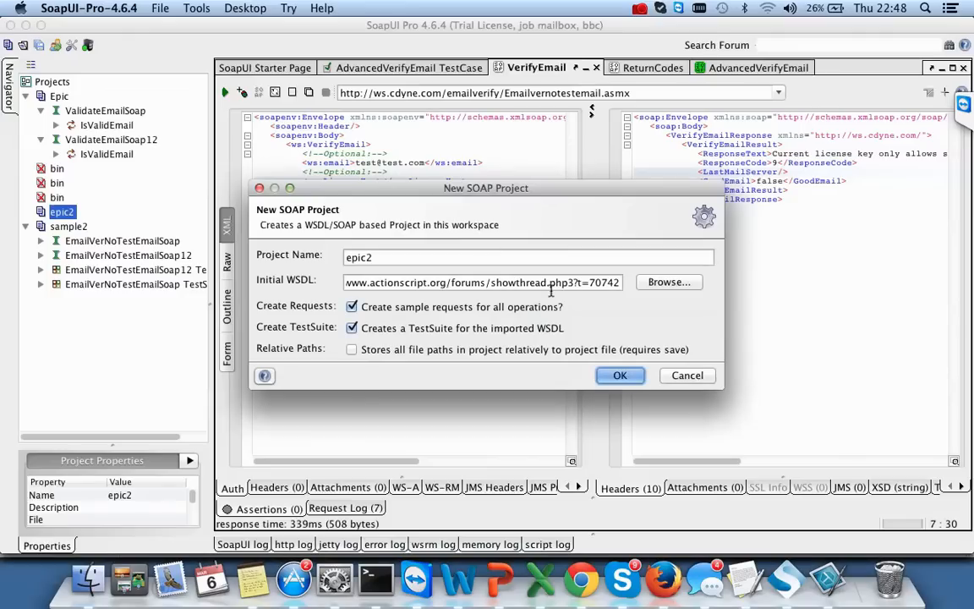
- Replace epic2's Initial WSDL with the ValidateEmail address and confirm the project
{"action": "key", "text": "super+Left"}
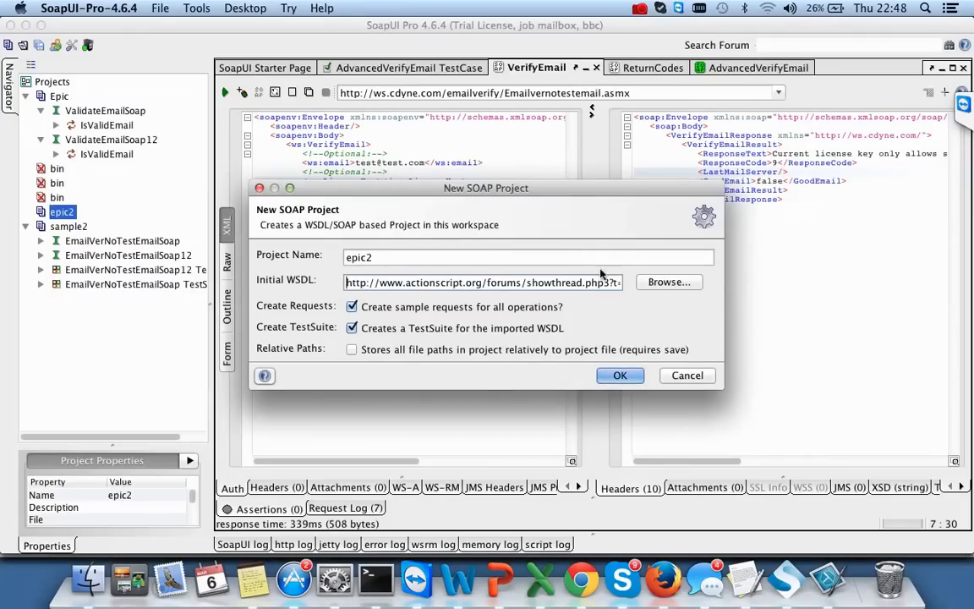
{"action": "key", "text": "shift+super+Right"}
{"action": "key", "text": "BackSpace"}
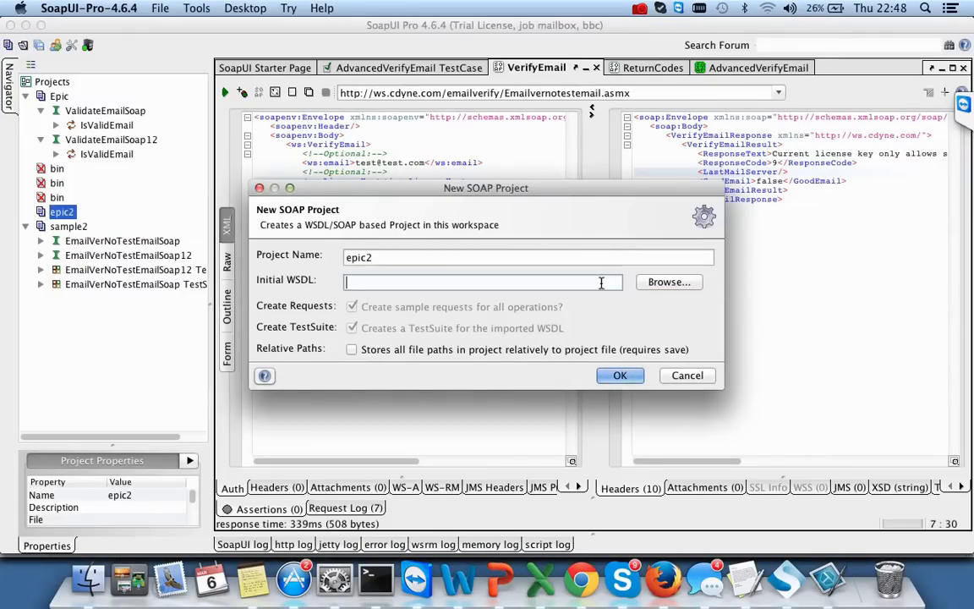
{"action": "key", "text": "super+v"}
{"action": "left_click", "coordinate": [619, 376]}
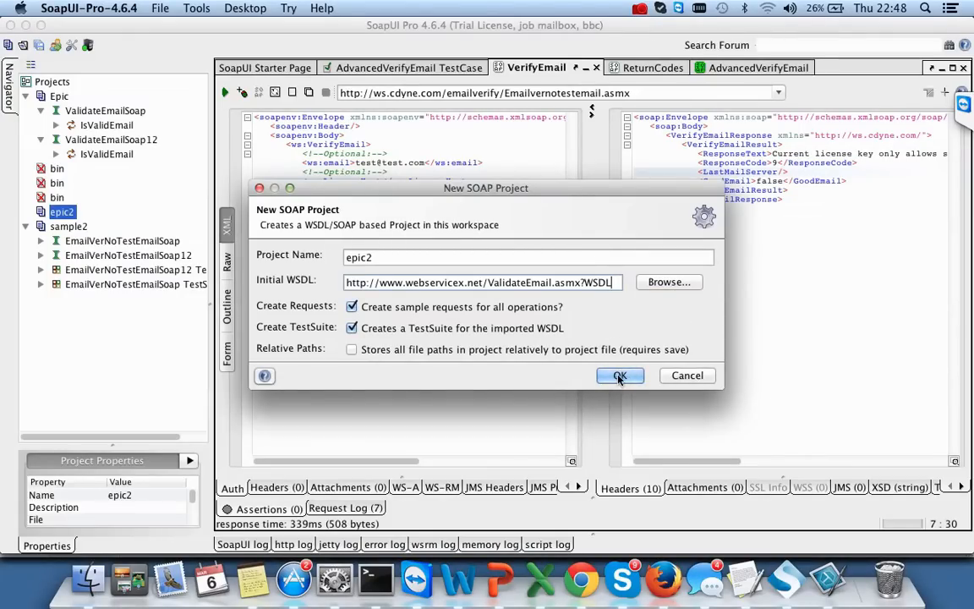
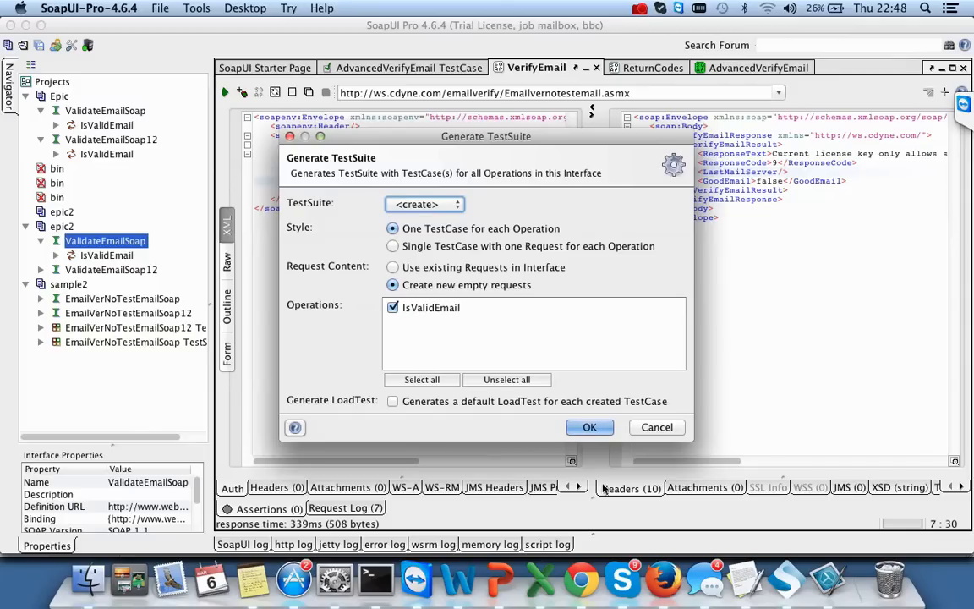
- Generate test suites with default names for ValidateEmailSoap and ValidateEmailSoap12
{"action": "left_click", "coordinate": [588, 428]}
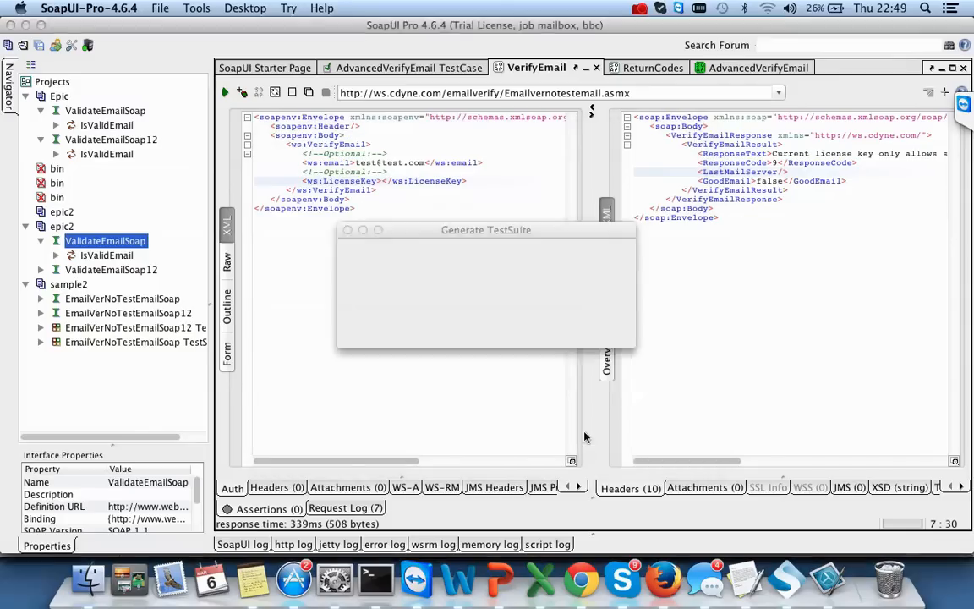
{"action": "left_click", "coordinate": [582, 324]}
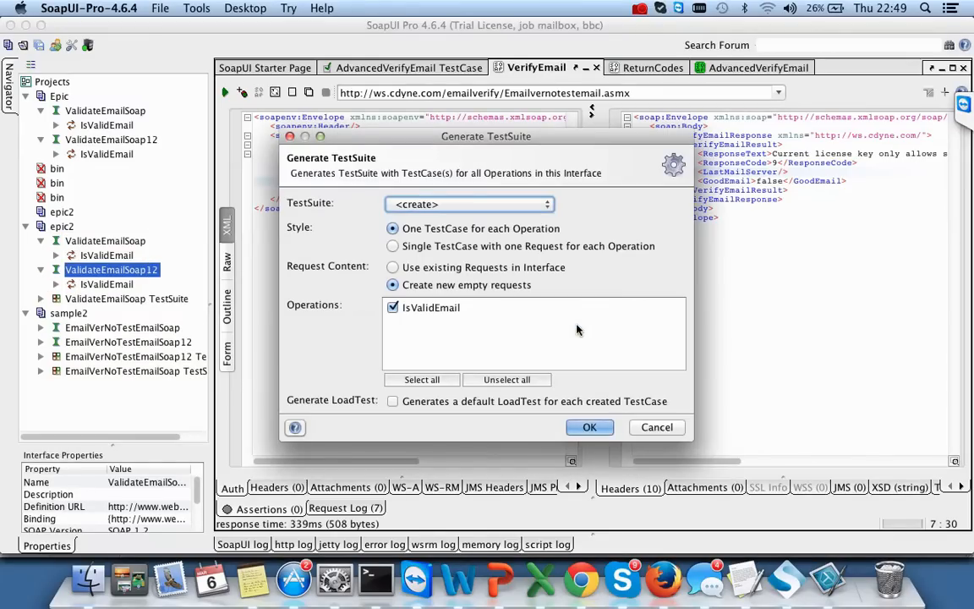
{"action": "left_click", "coordinate": [588, 428]}
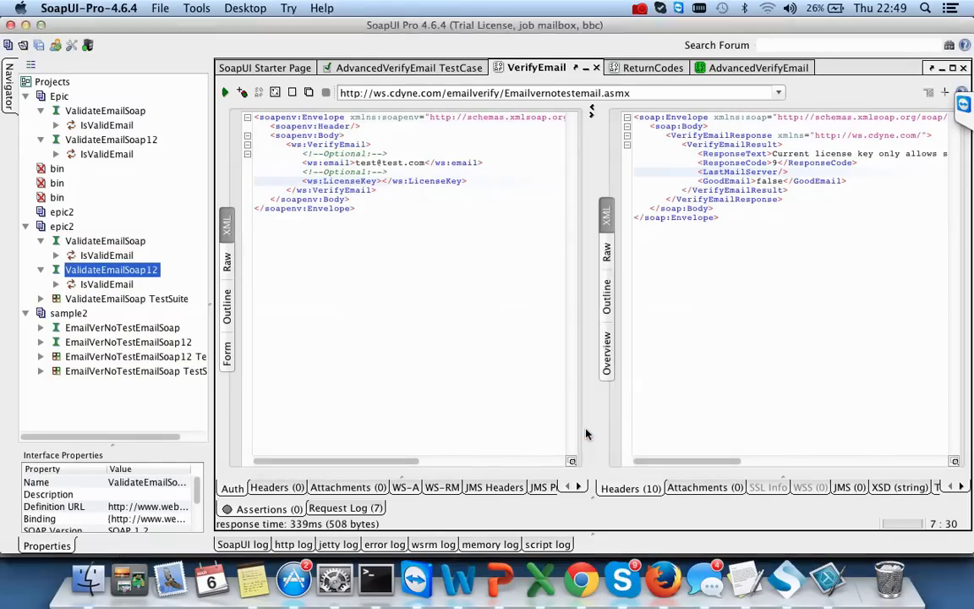
{"action": "left_click", "coordinate": [583, 324]}
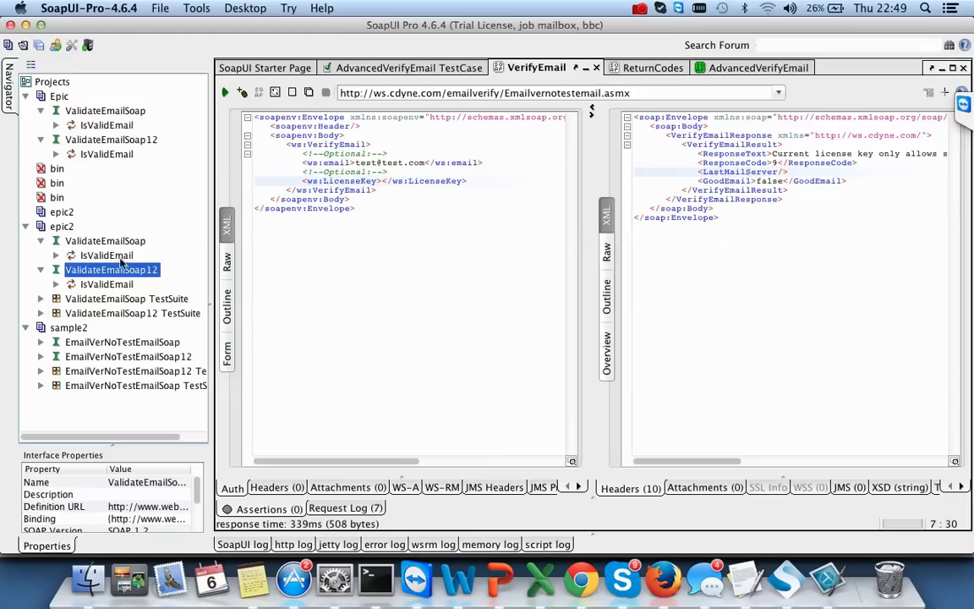
- Expand the ValidateEmailSoap TestSuite and open the IsValidEmail TestCase editor
{"action": "left_click", "coordinate": [116, 256]}
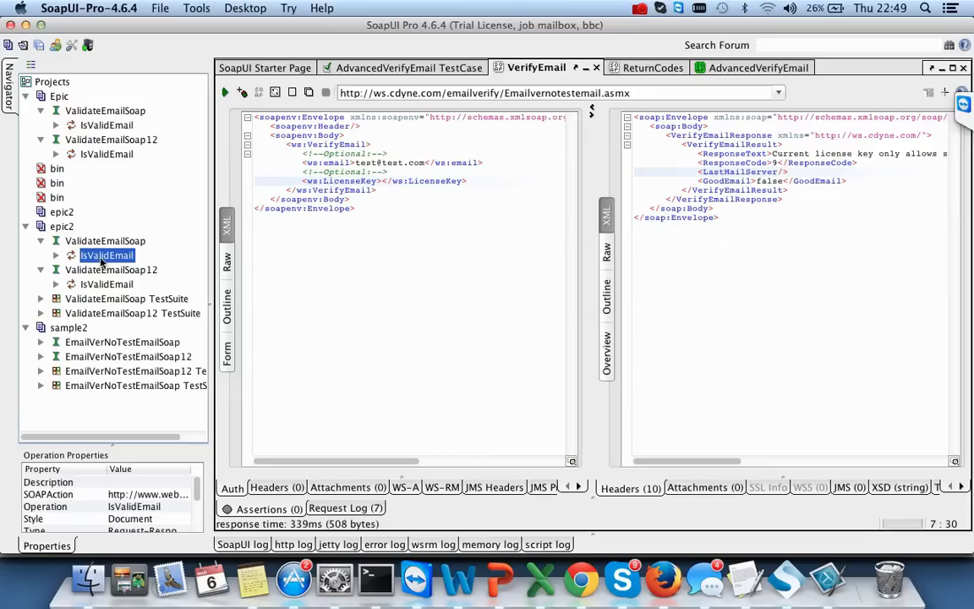
{"action": "left_click", "coordinate": [40, 298]}
{"action": "left_click", "coordinate": [57, 313]}
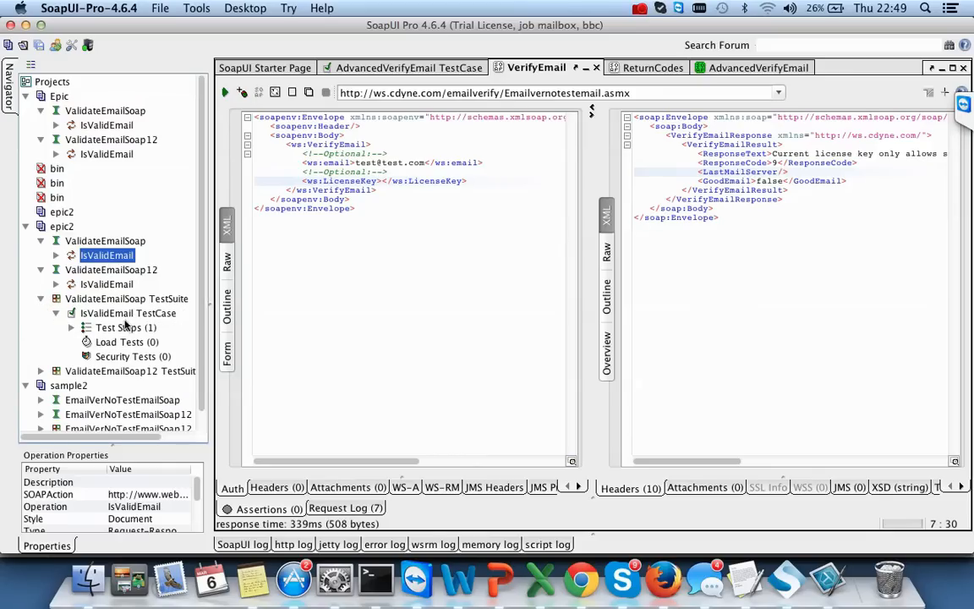
{"action": "left_click", "coordinate": [141, 314]}
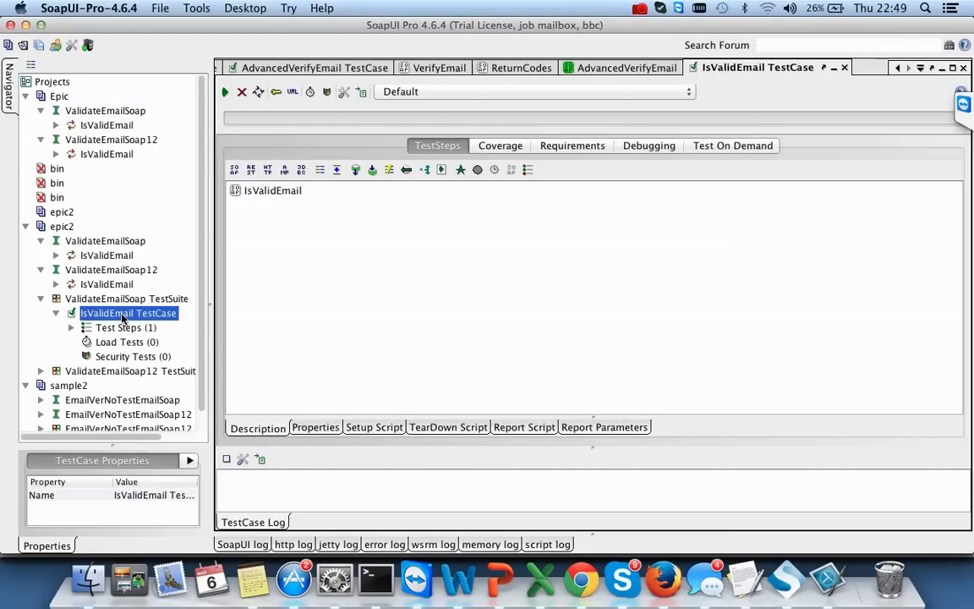
- Open Request 1 under the IsValidEmail operation for editing
{"action": "left_click", "coordinate": [105, 254]}
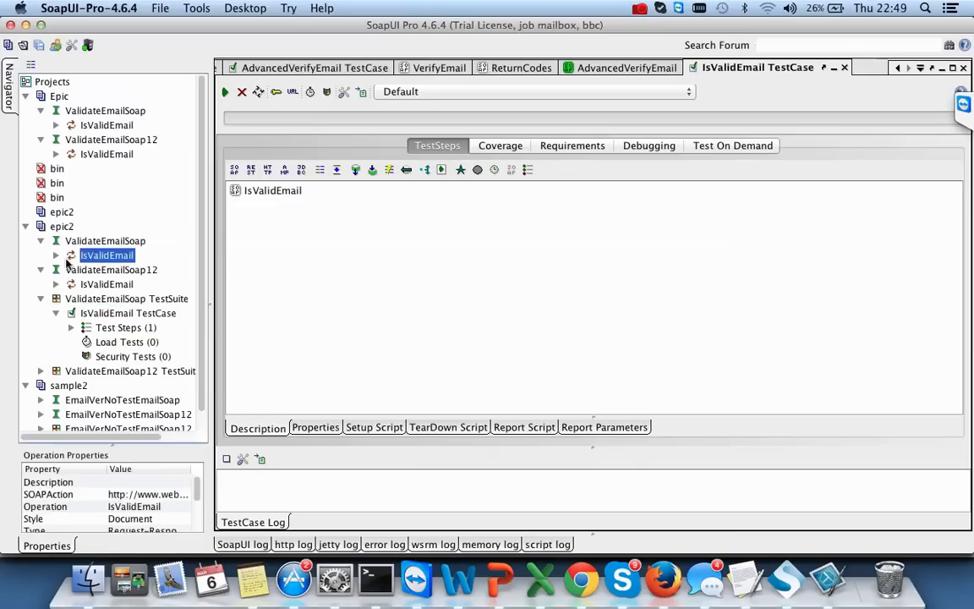
{"action": "left_click", "coordinate": [55, 254]}
{"action": "double_click", "coordinate": [116, 271]}
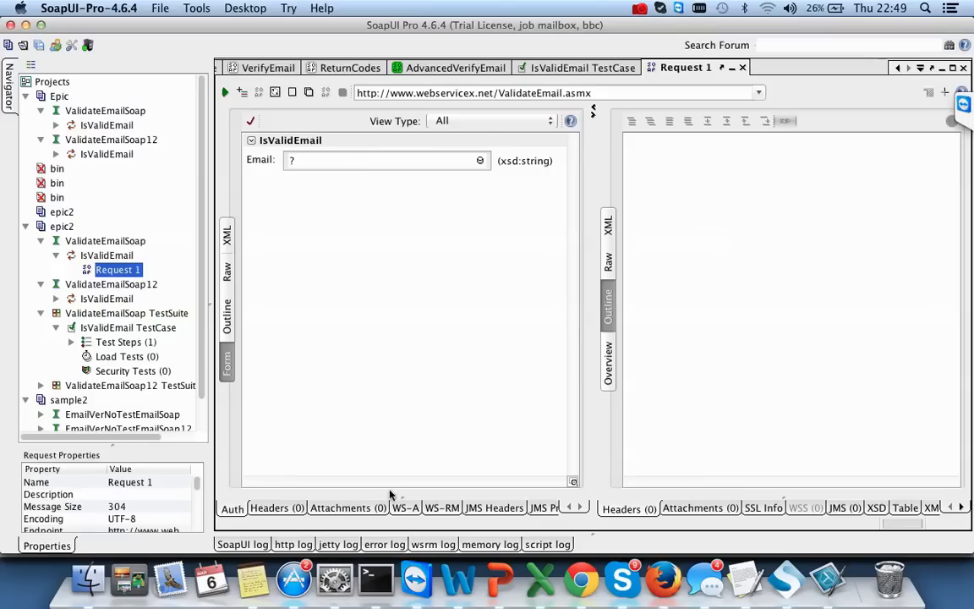
{"action": "left_click", "coordinate": [226, 237]}
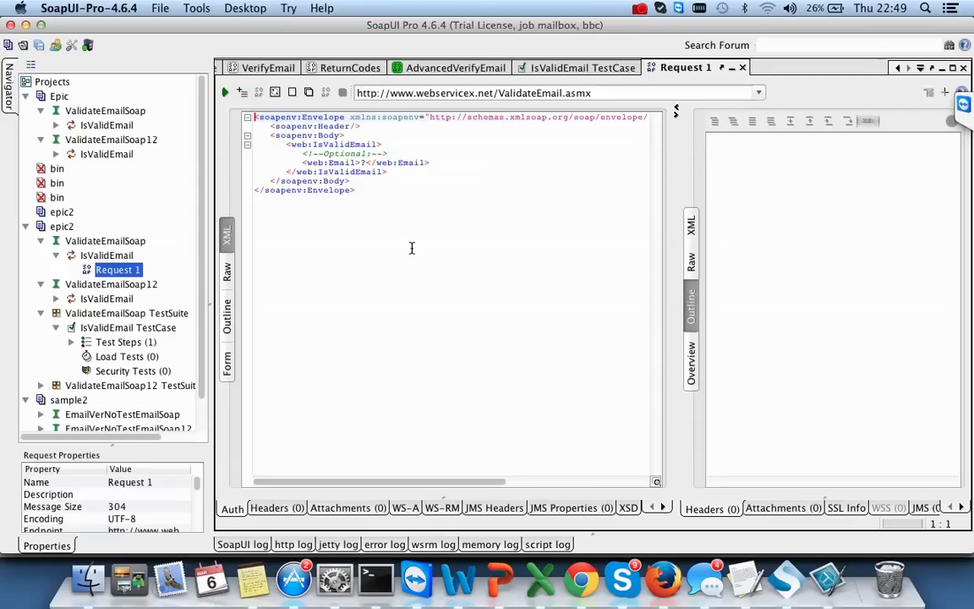
{"action": "left_click", "coordinate": [366, 162]}
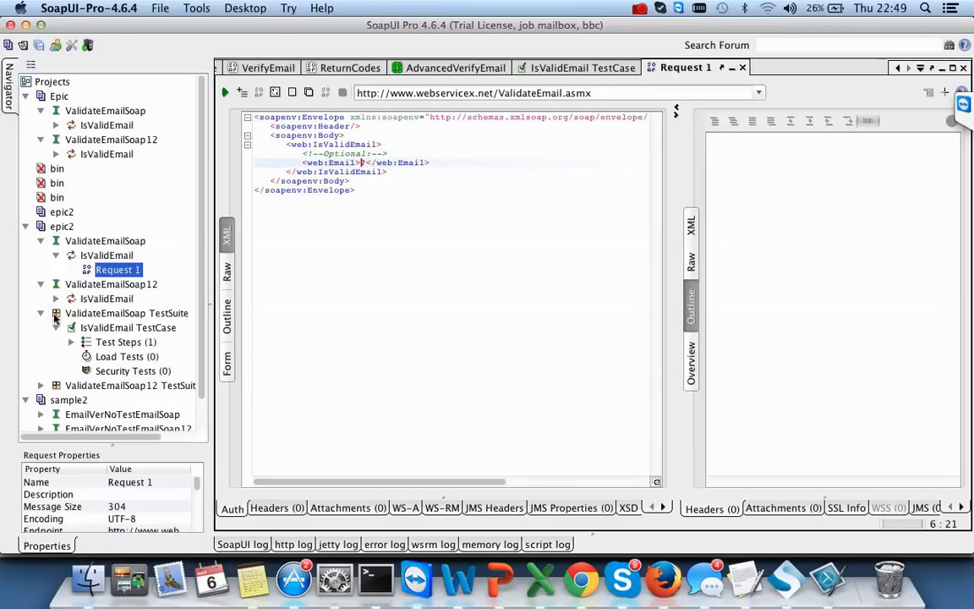
{"action": "key", "text": "BackSpace"}
{"action": "type", "text": "test@test.com"}
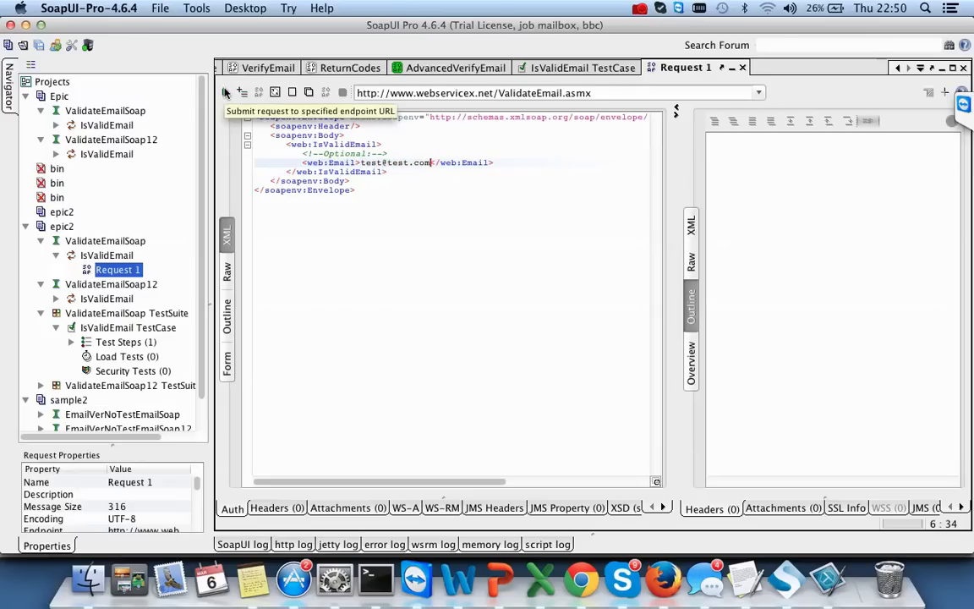
- Check the request and response views, then submit the request and get IsValidEmailResult false
{"action": "left_click", "coordinate": [603, 93]}
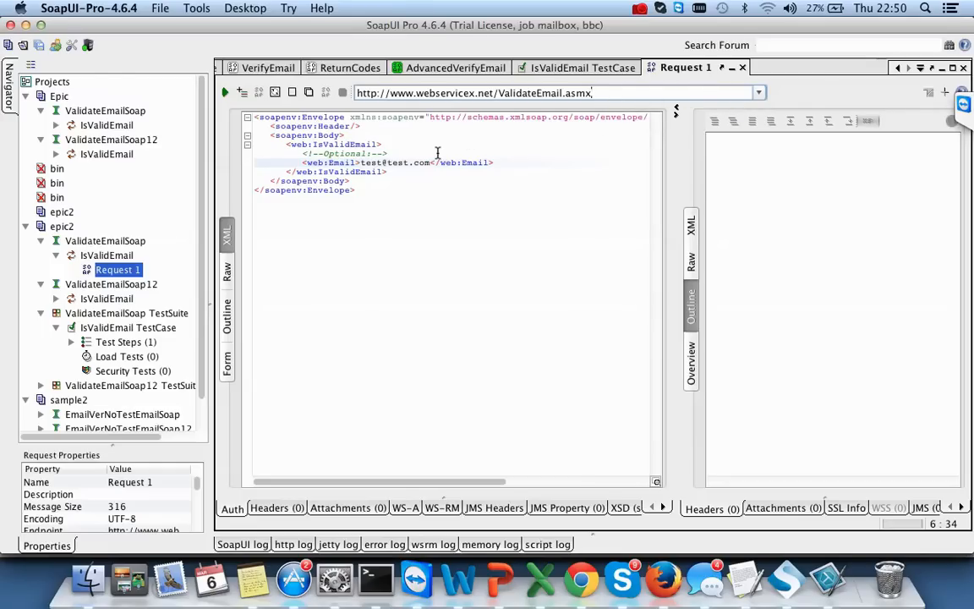
{"action": "left_click", "coordinate": [691, 225]}
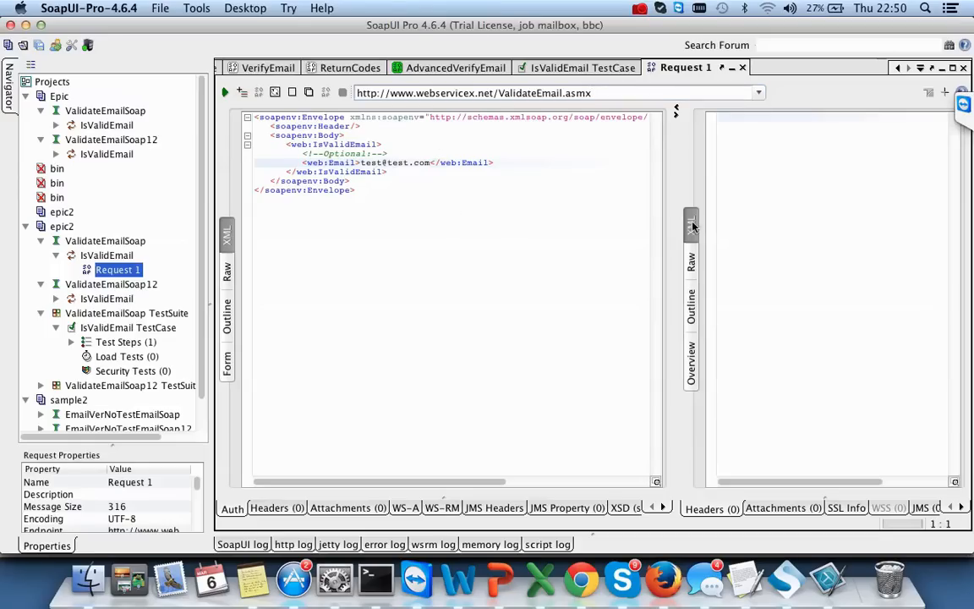
{"action": "left_click", "coordinate": [227, 279]}
{"action": "left_click", "coordinate": [227, 306]}
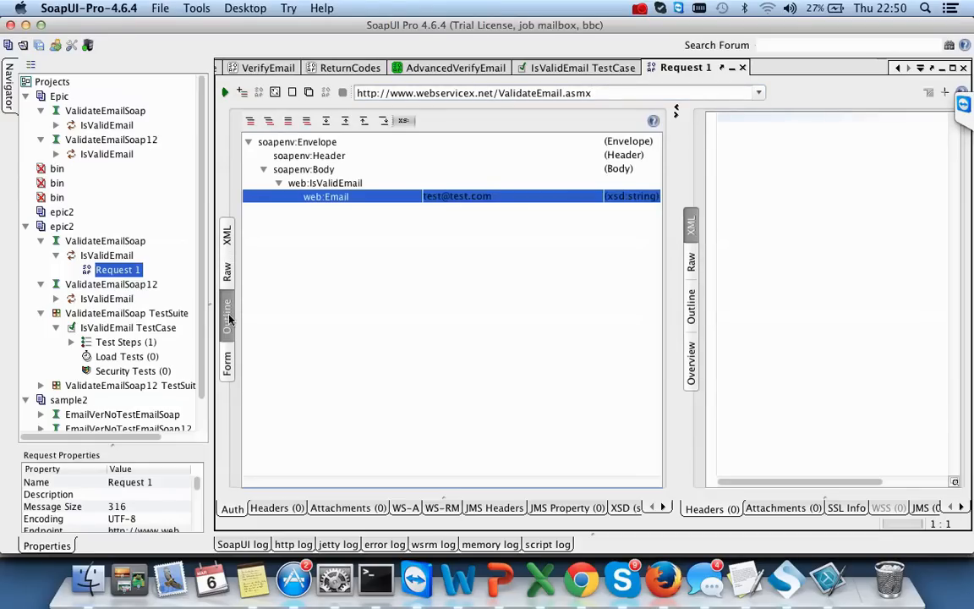
{"action": "left_click", "coordinate": [226, 362]}
{"action": "left_click", "coordinate": [227, 235]}
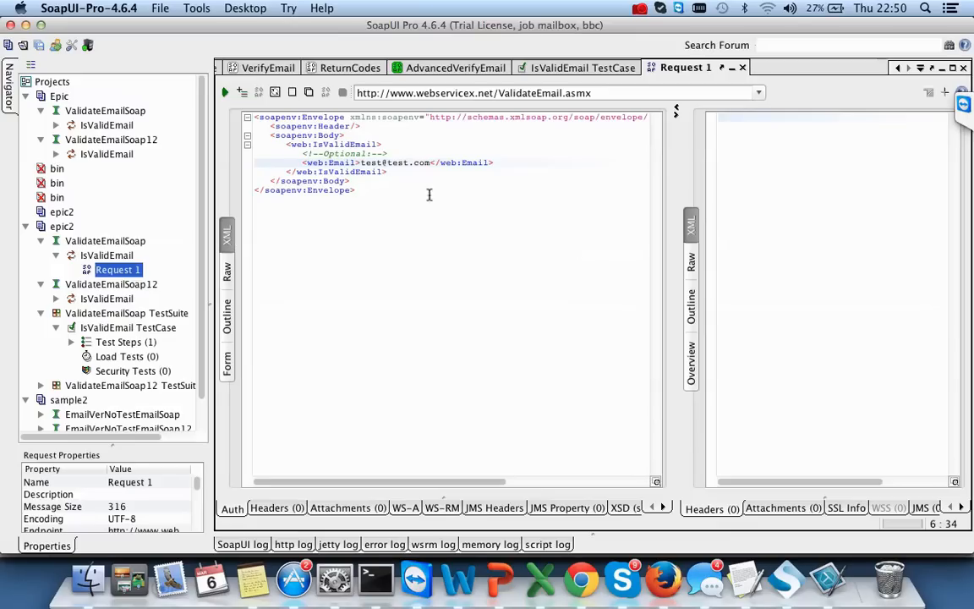
{"action": "left_click", "coordinate": [225, 92]}
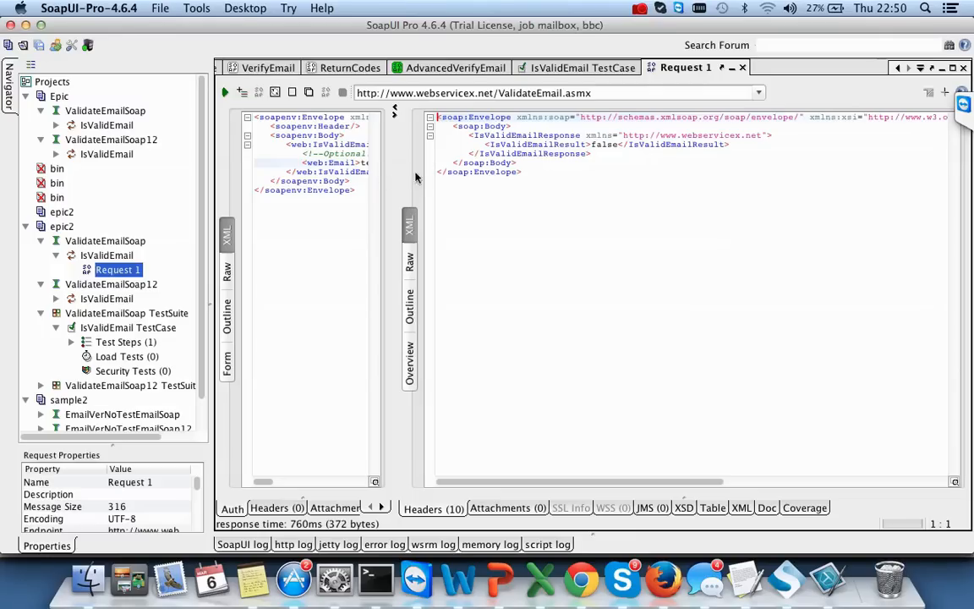
{"action": "double_click", "coordinate": [604, 144]}
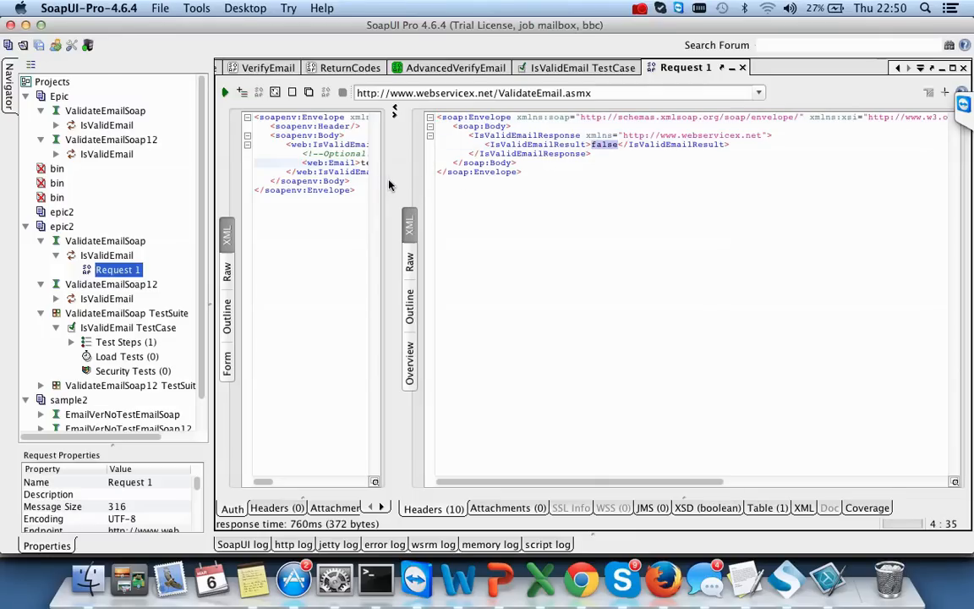
{"action": "left_click_drag", "start_coordinate": [393, 181], "coordinate": [642, 180]}
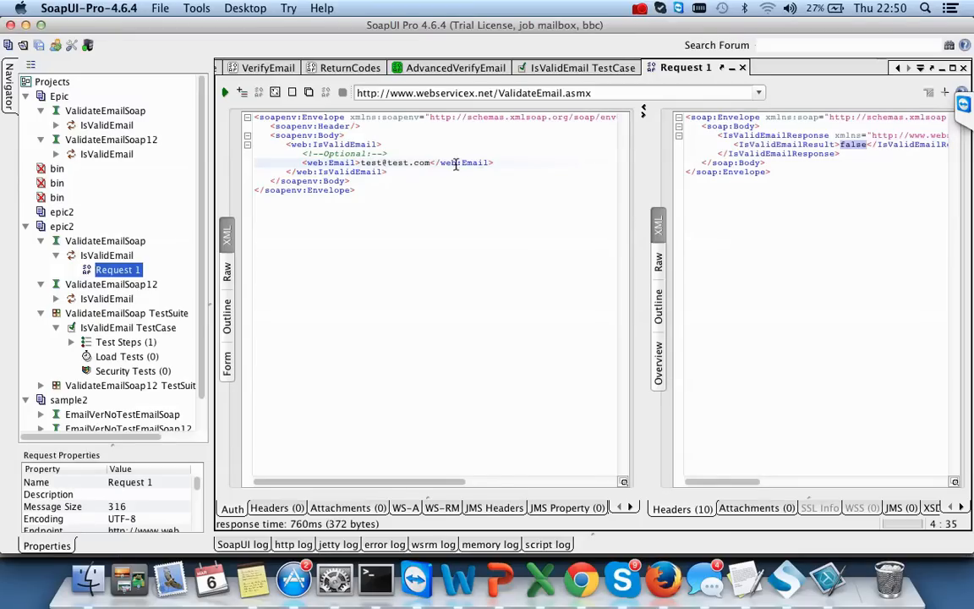
{"action": "left_click", "coordinate": [431, 163]}
{"action": "key", "text": "BackSpace"}
{"action": "key", "text": "BackSpace"}
{"action": "key", "text": "BackSpace"}
{"action": "key", "text": "BackSpace"}
{"action": "key", "text": "BackSpace"}
{"action": "key", "text": "BackSpace"}
{"action": "key", "text": "BackSpace"}
{"action": "key", "text": "BackSpace"}
{"action": "key", "text": "BackSpace"}
{"action": "key", "text": "BackSpace"}
{"action": "key", "text": "BackSpace"}
{"action": "key", "text": "BackSpace"}
{"action": "key", "text": "BackSpace"}
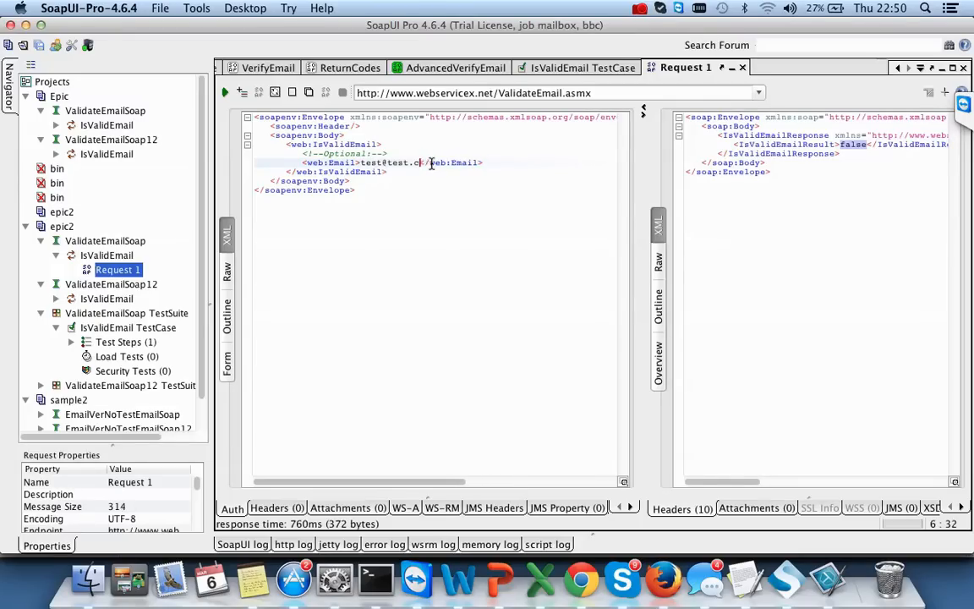
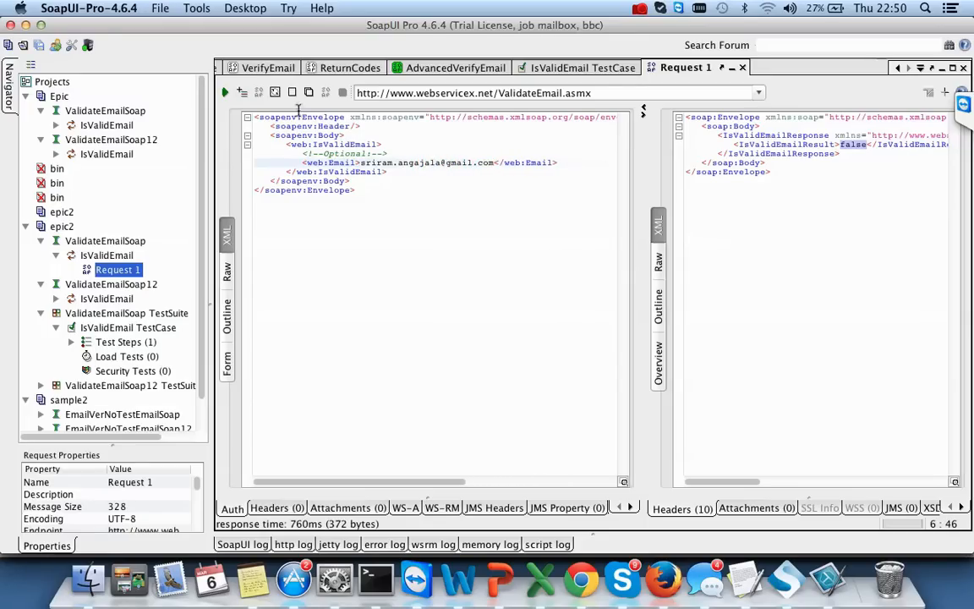
{"action": "left_click", "coordinate": [224, 93]}
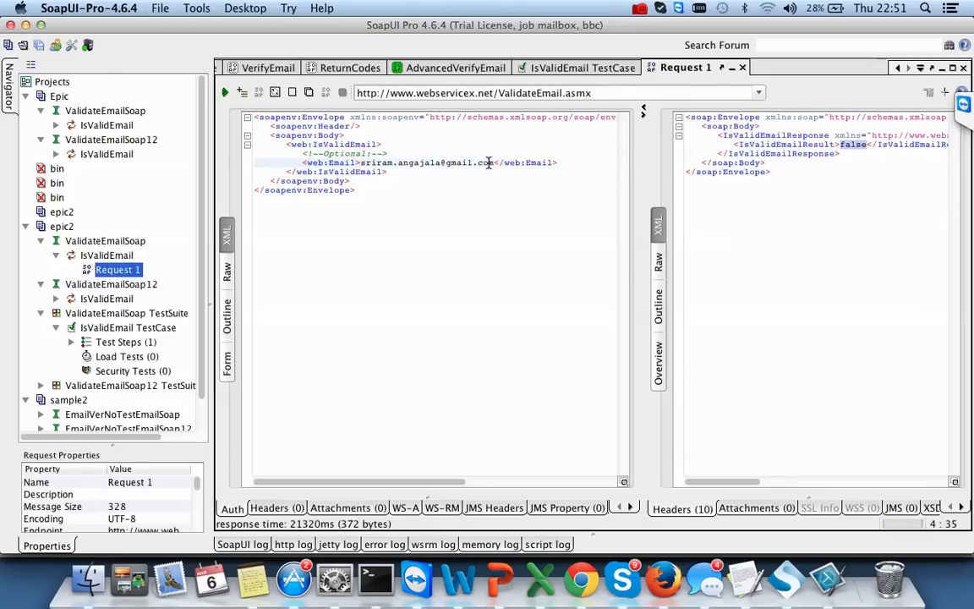
{"action": "left_click_drag", "start_coordinate": [494, 163], "coordinate": [360, 164]}
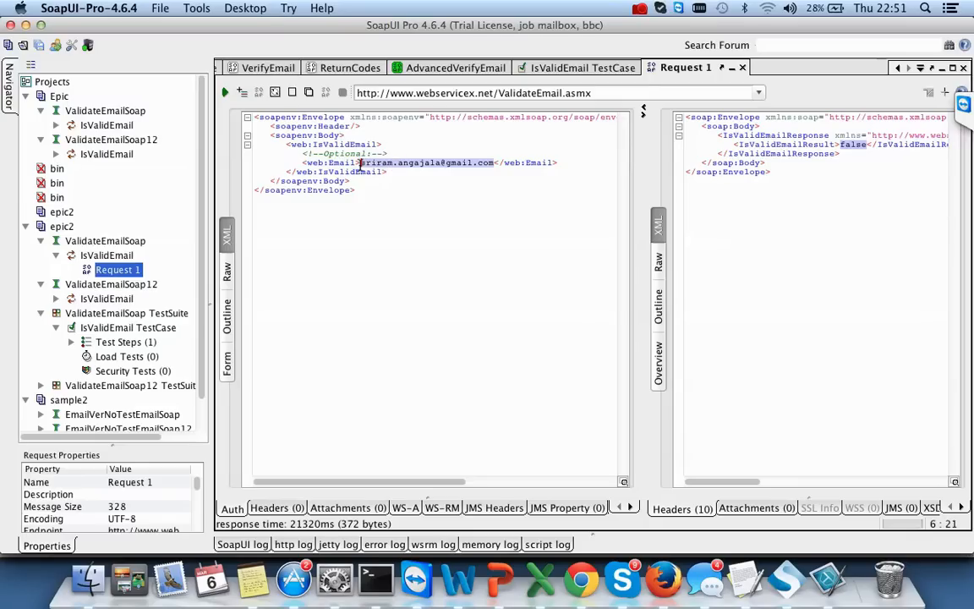
- Send the request with an empty Email and scroll through the soap:Server fault response
{"action": "key", "text": "BackSpace"}
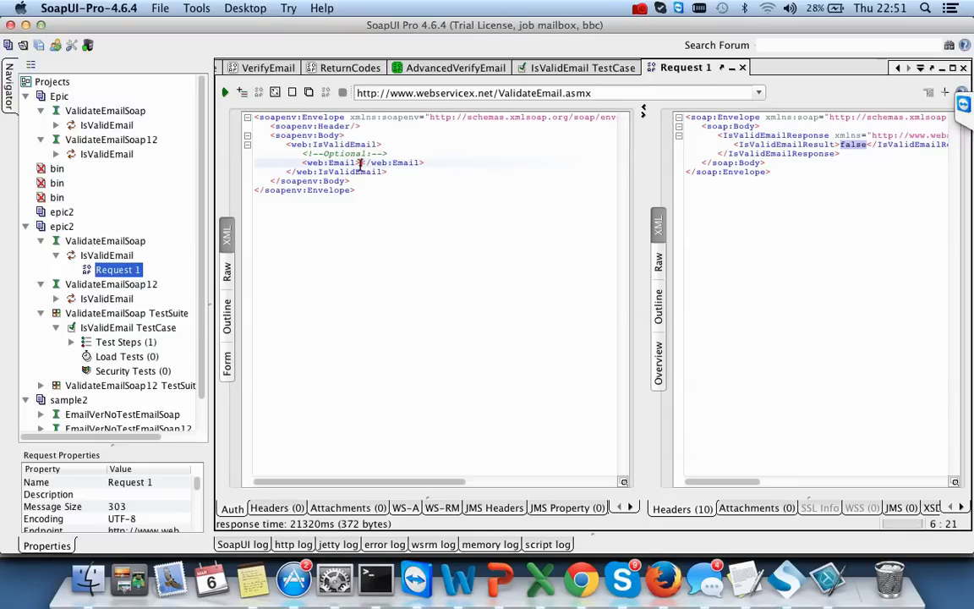
{"action": "left_click", "coordinate": [225, 92]}
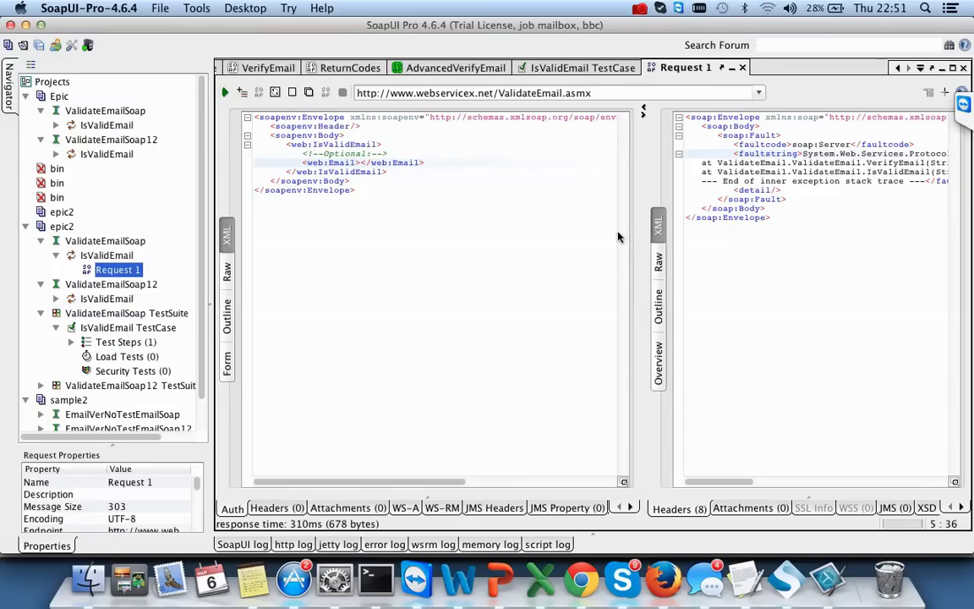
{"action": "left_click_drag", "start_coordinate": [642, 233], "coordinate": [467, 232]}
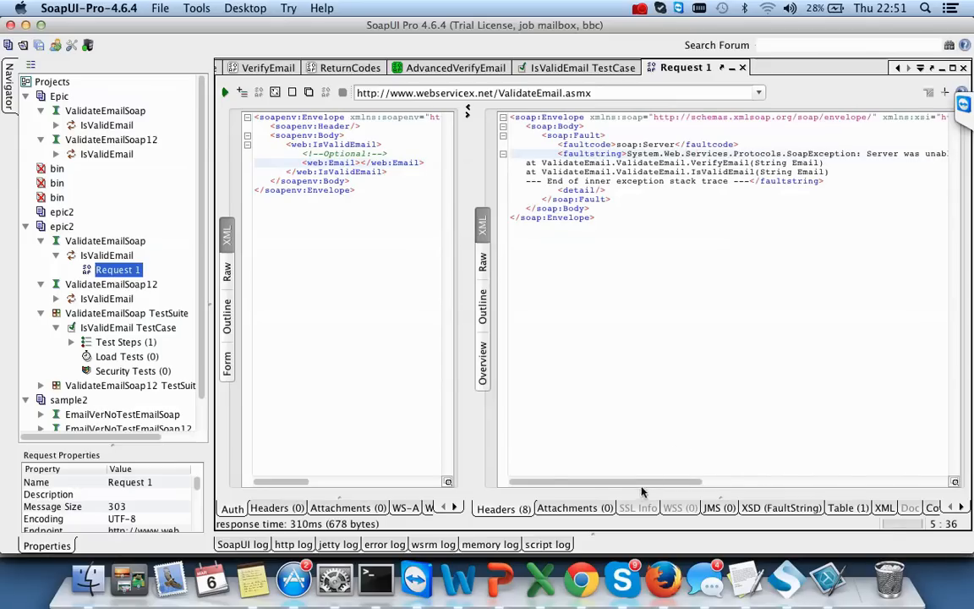
{"action": "scroll", "coordinate": [727, 457], "scroll_direction": "right", "scroll_amount": 5}
{"action": "scroll", "coordinate": [767, 465], "scroll_direction": "right", "scroll_amount": 5}
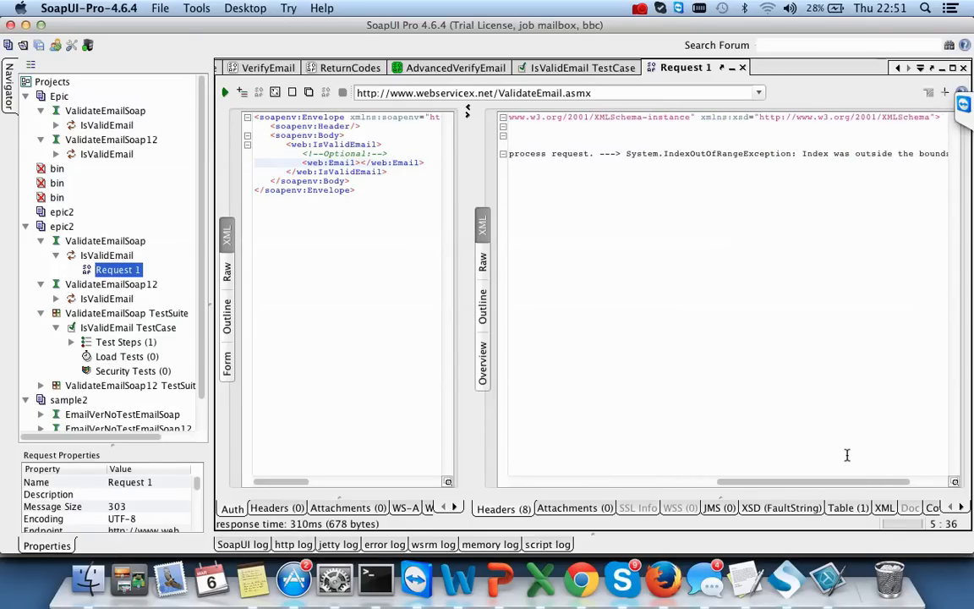
{"action": "scroll", "coordinate": [846, 455], "scroll_direction": "right", "scroll_amount": 3}
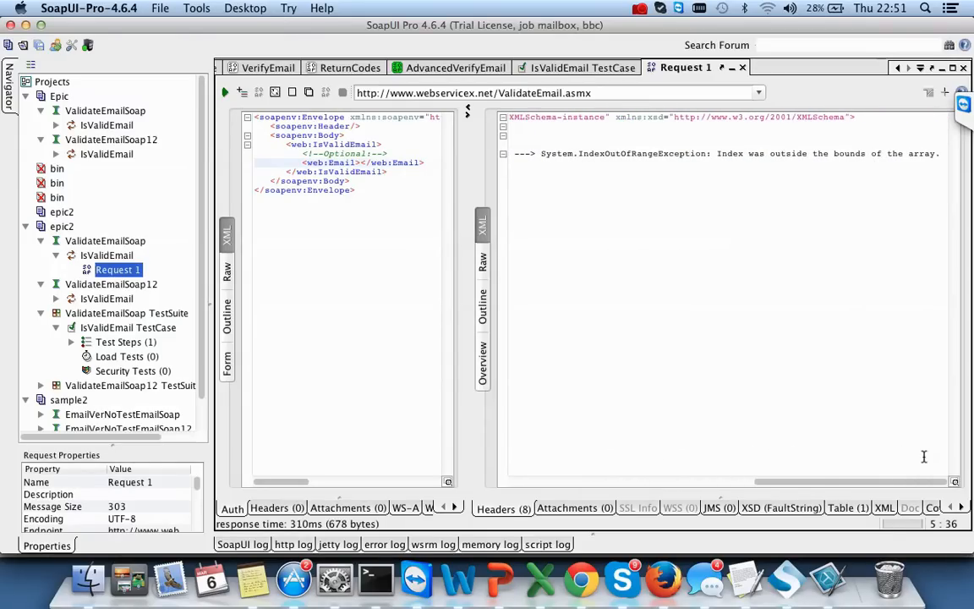
{"action": "scroll", "coordinate": [700, 426], "scroll_direction": "left", "scroll_amount": 10}
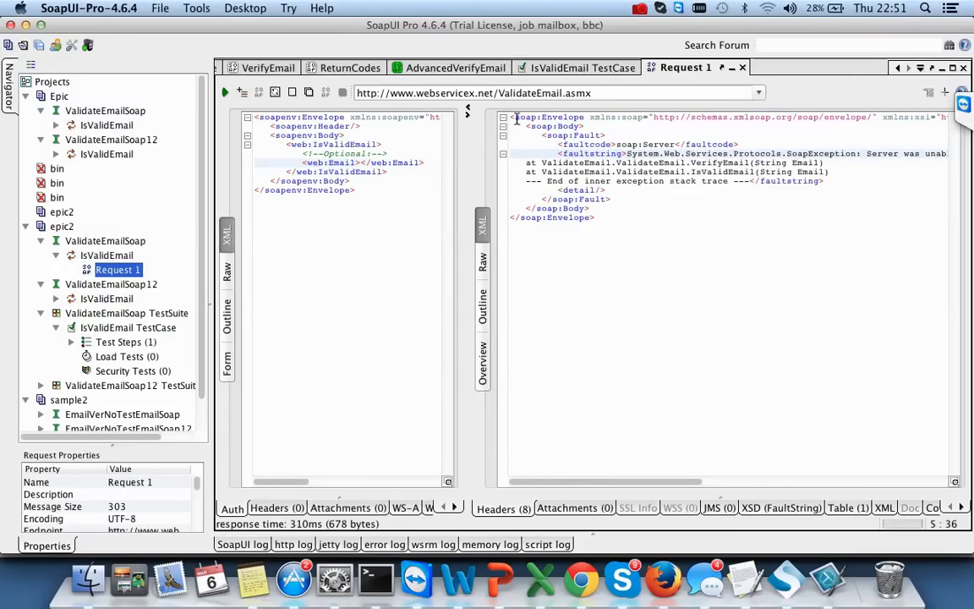
- Select the fault response XML, then bring the emails.xls workbook in Excel forward
{"action": "left_click_drag", "start_coordinate": [516, 120], "coordinate": [583, 226]}
{"action": "left_click", "coordinate": [625, 235]}
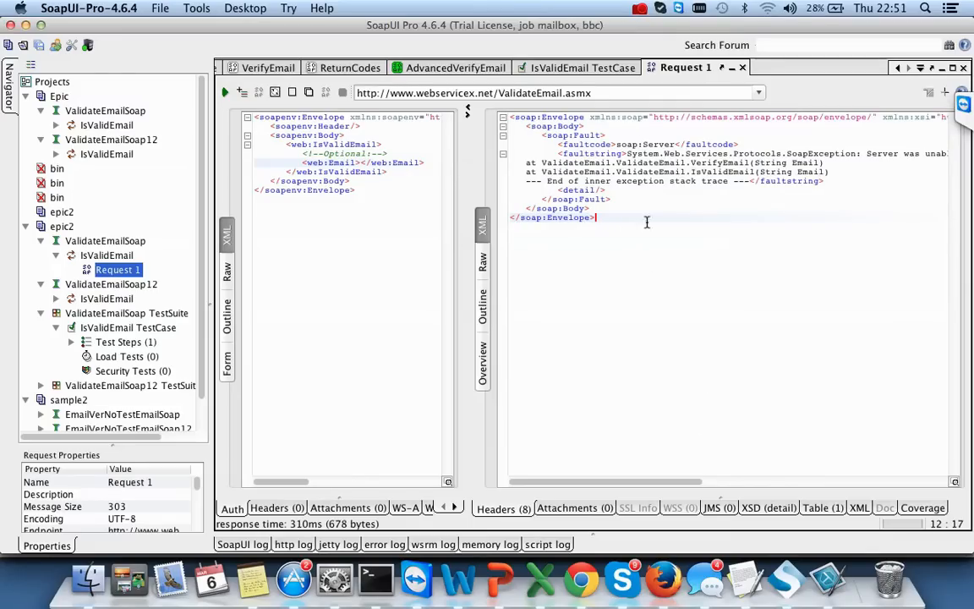
{"action": "left_click_drag", "start_coordinate": [634, 484], "coordinate": [661, 484]}
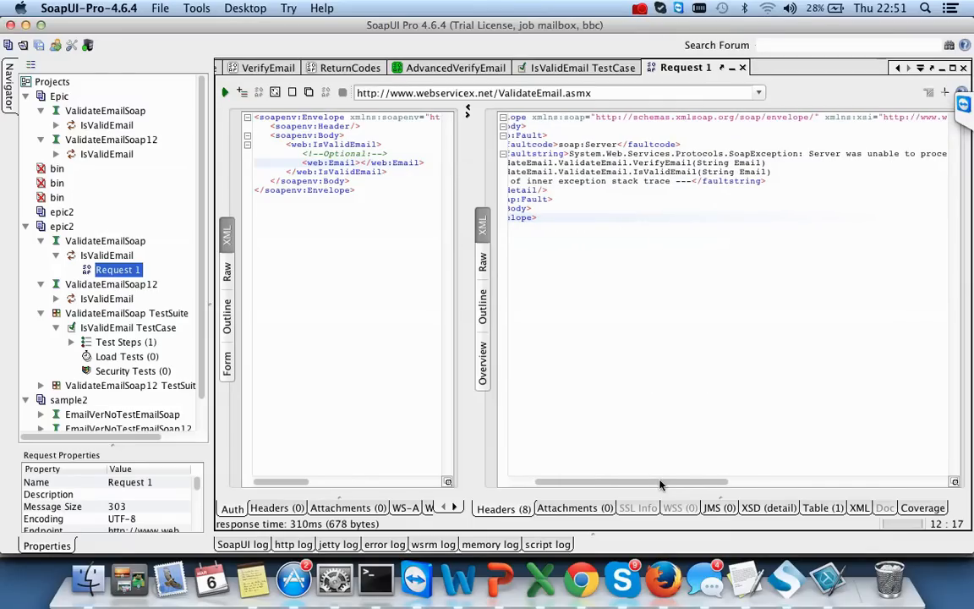
{"action": "left_click", "coordinate": [539, 583]}
- Below the faultstring row, add the labels Errocode in E20 and ErrorMEssage in E21
{"action": "left_click", "coordinate": [550, 388]}
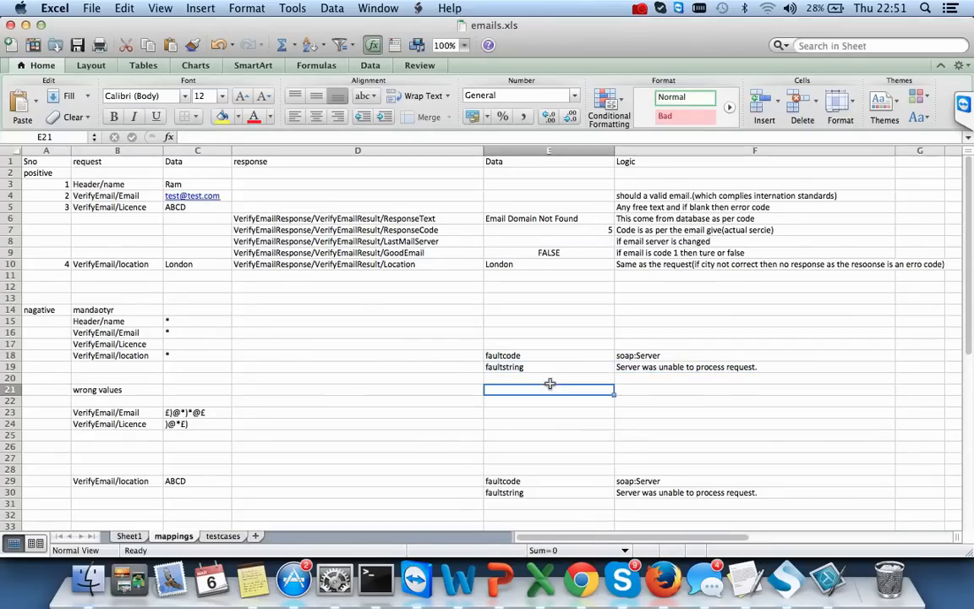
{"action": "left_click_drag", "start_coordinate": [686, 354], "coordinate": [692, 372]}
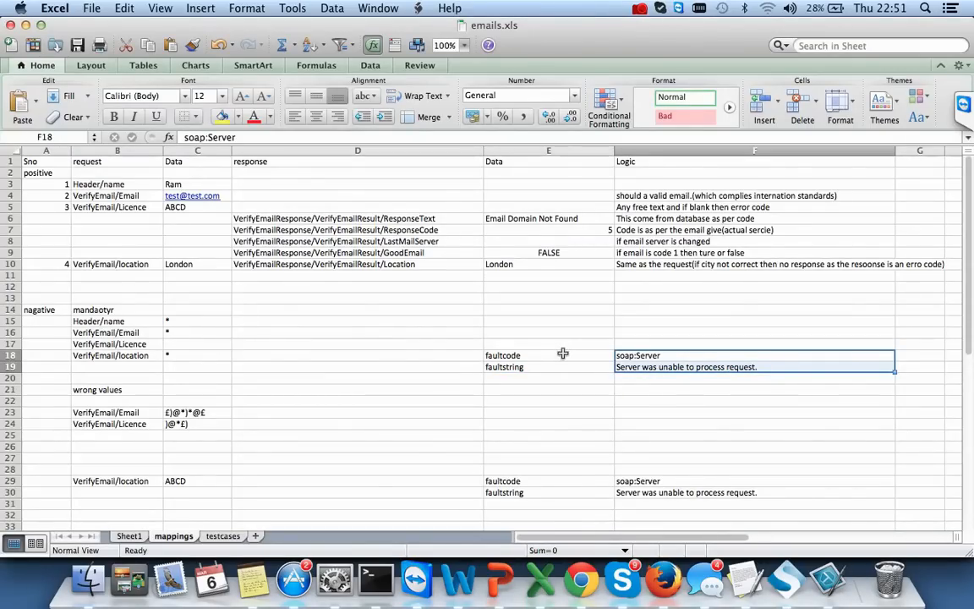
{"action": "left_click", "coordinate": [682, 367]}
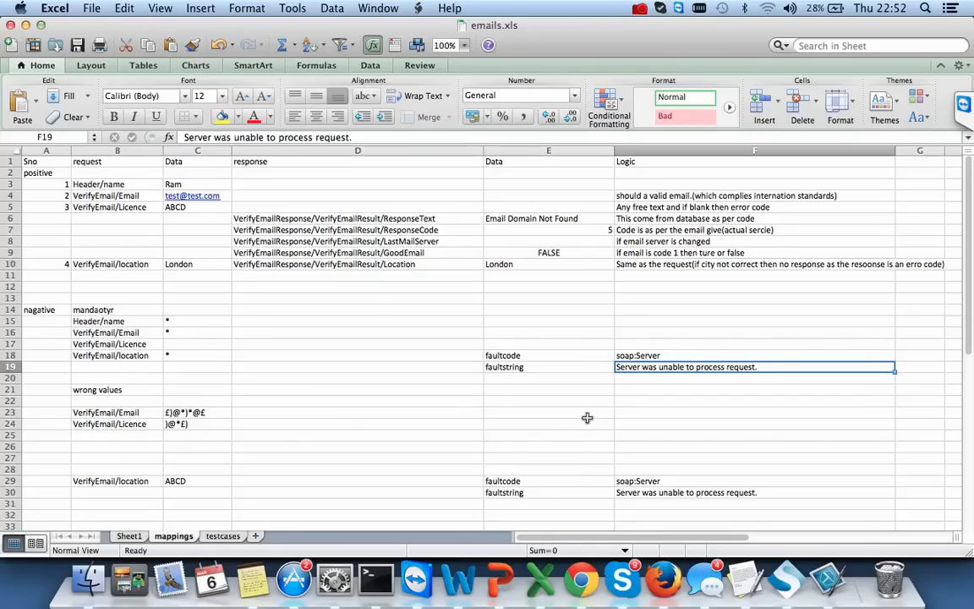
{"action": "left_click", "coordinate": [536, 379]}
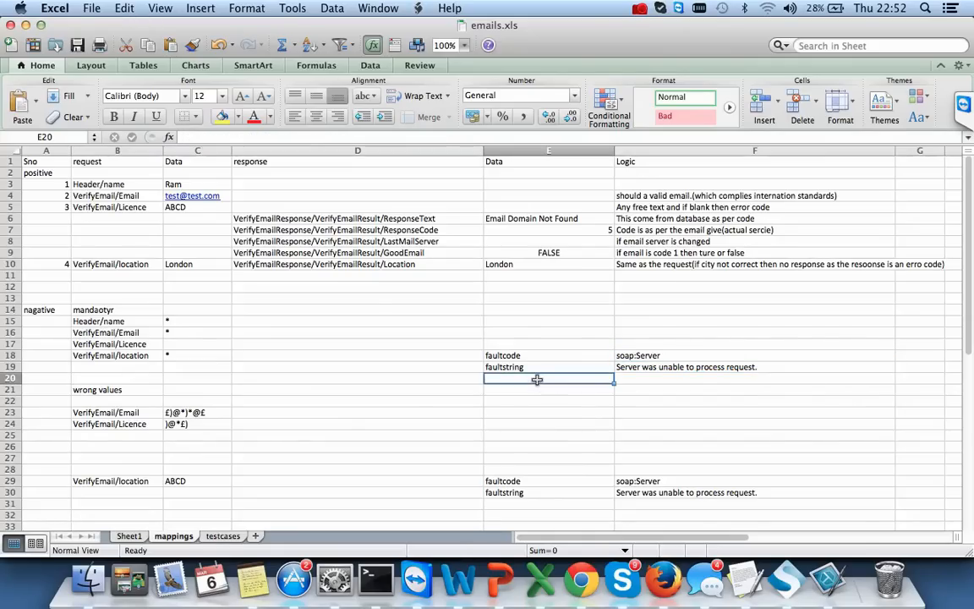
{"action": "type", "text": "Errocode"}
{"action": "key", "text": "Return"}
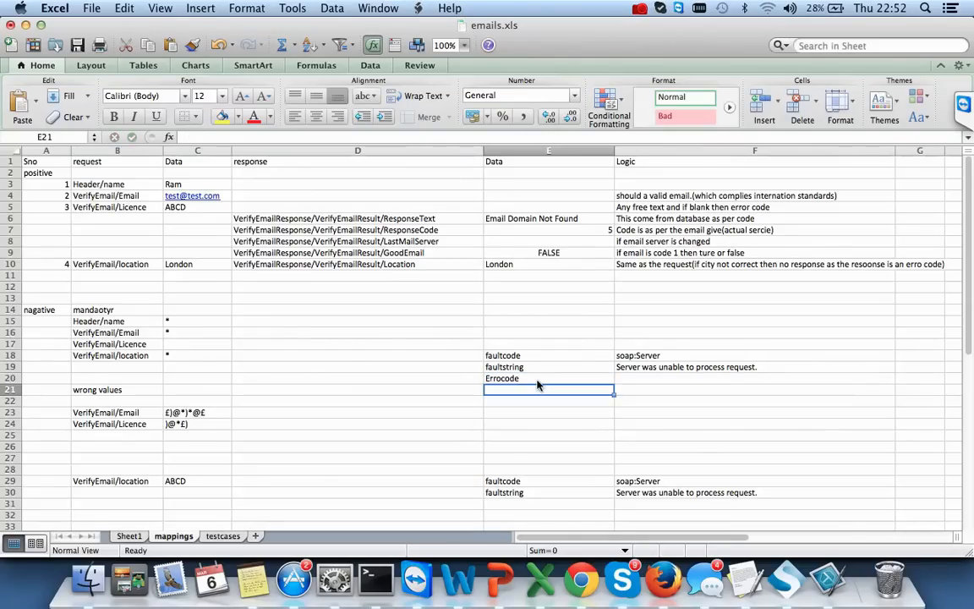
{"action": "type", "text": "Er"}
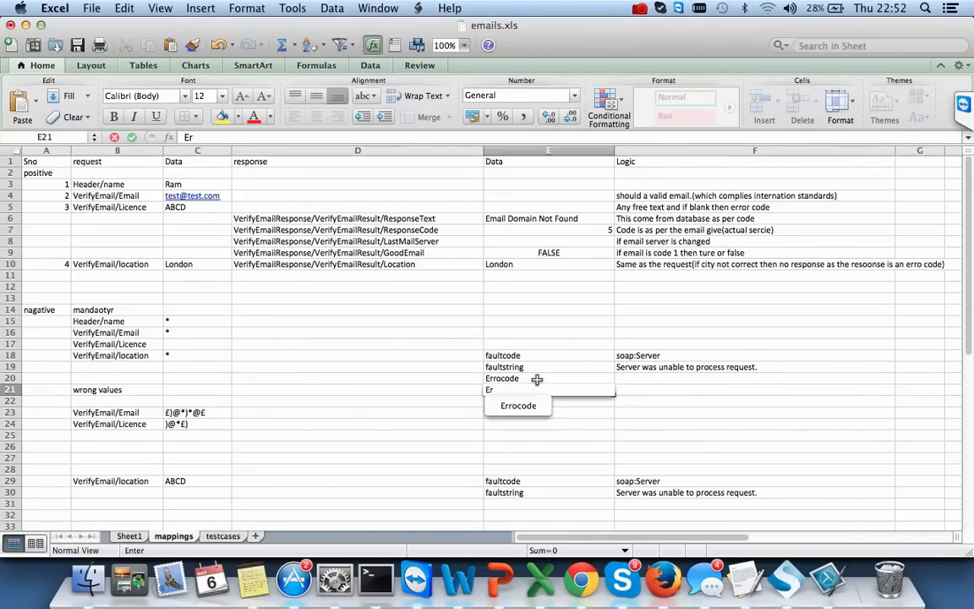
{"action": "type", "text": "ror"}
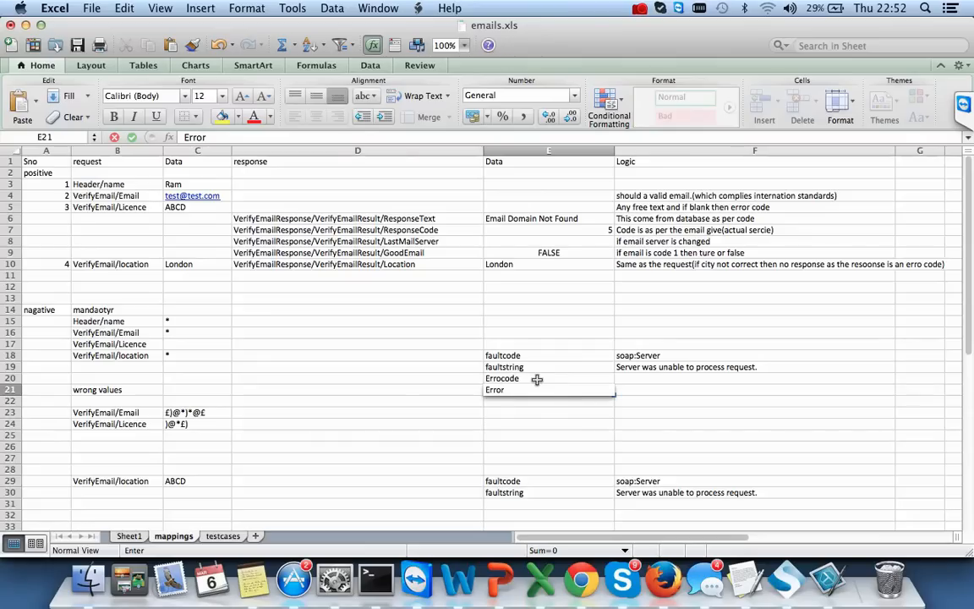
{"action": "type", "text": "MEssage"}
{"action": "key", "text": "Tab"}
- Enter E121 in F20 and 'bad reqwuue' in F21
{"action": "key", "text": "Up"}
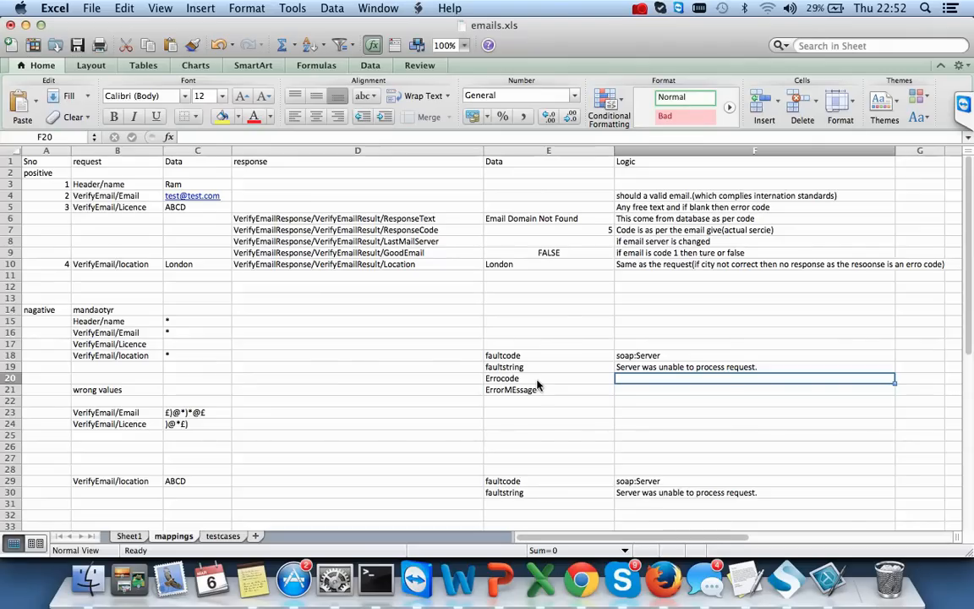
{"action": "type", "text": "E121"}
{"action": "key", "text": "Return"}
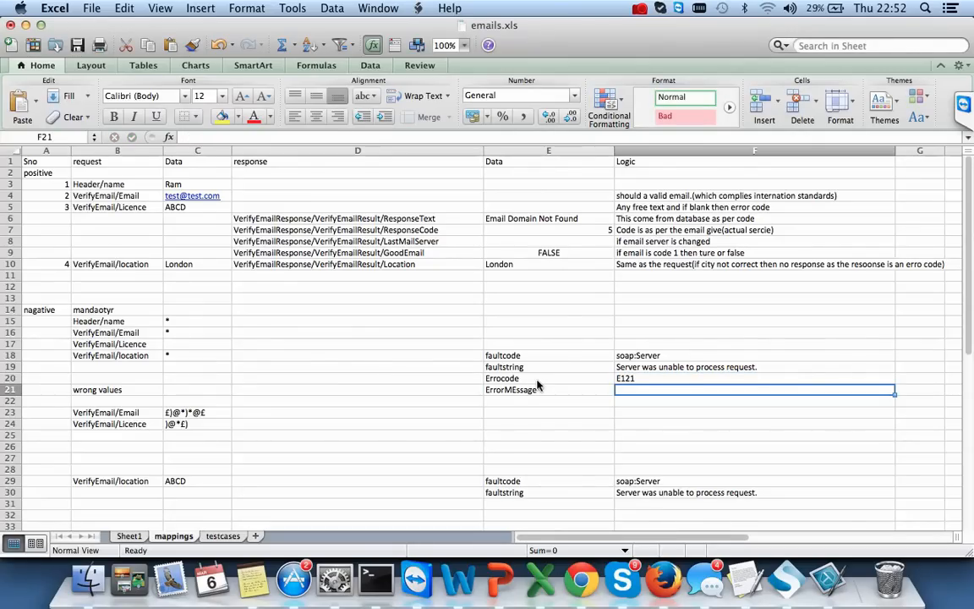
{"action": "type", "text": "bad"}
{"action": "type", "text": " reqwu"}
{"action": "type", "text": "ue"}
{"action": "key", "text": "Tab"}
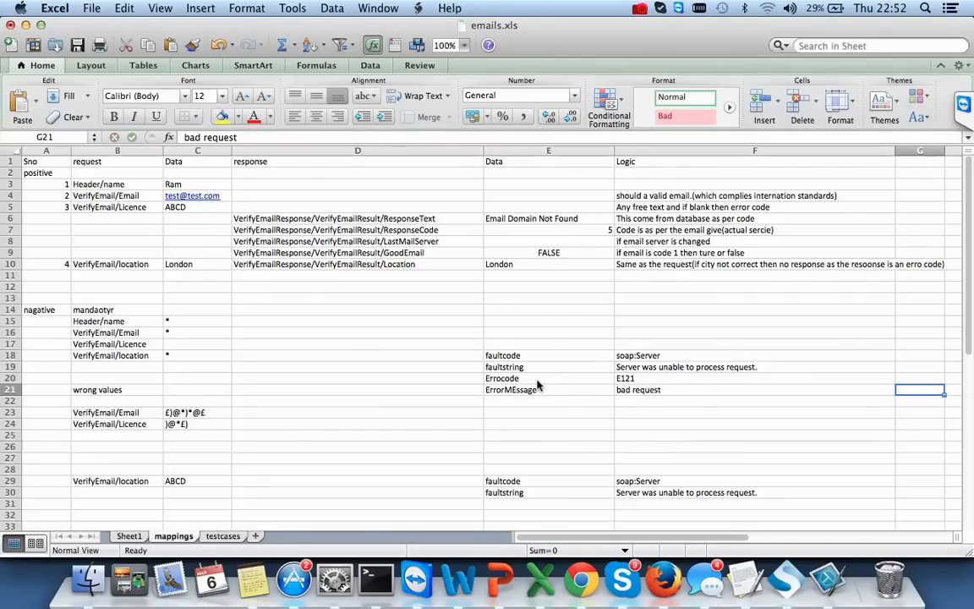
{"action": "left_click", "coordinate": [695, 390]}
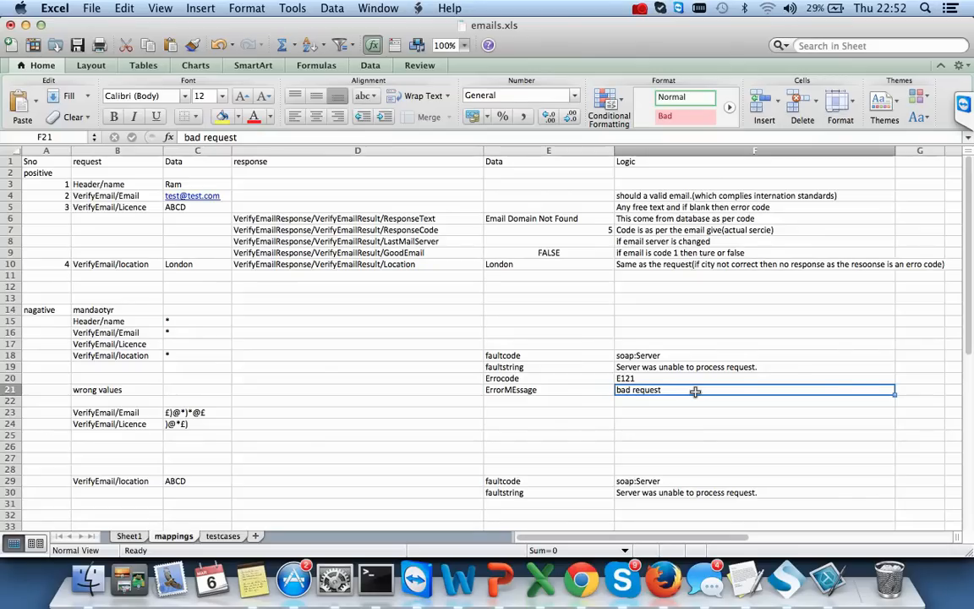
- Compare SoapUI's fault response with the new Errocode/E121 rows, ending back in SoapUI
{"action": "key", "text": "super+Tab"}
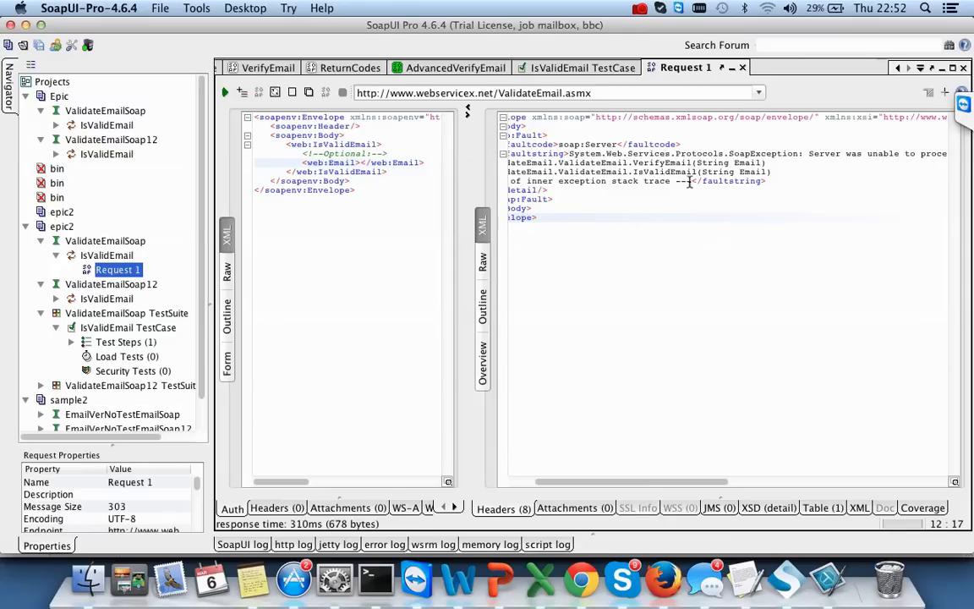
{"action": "mouse_move", "coordinate": [692, 181]}
{"action": "left_mouse_down"}
{"action": "mouse_move", "coordinate": [507, 157]}
{"action": "mouse_move", "coordinate": [496, 131]}
{"action": "mouse_move", "coordinate": [554, 145]}
{"action": "left_mouse_up"}
{"action": "left_click", "coordinate": [647, 148]}
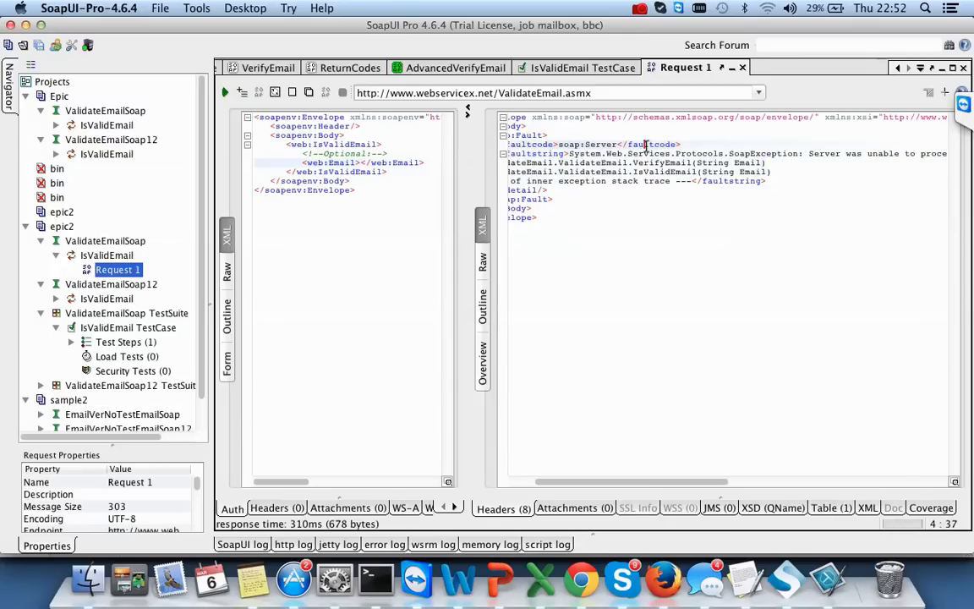
{"action": "key", "text": "super+Tab"}
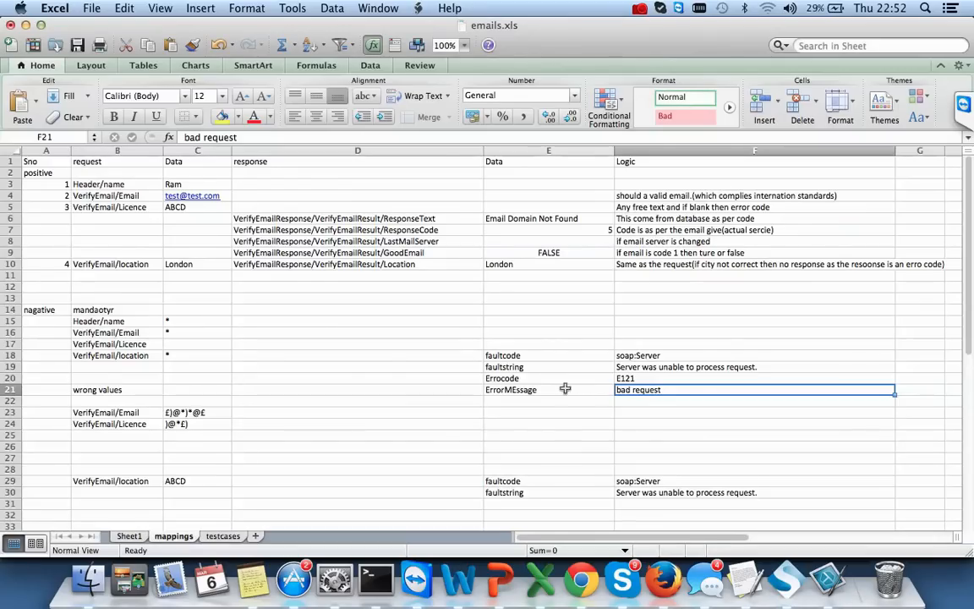
{"action": "left_click_drag", "start_coordinate": [560, 377], "coordinate": [677, 391]}
{"action": "key", "text": "super+Tab"}
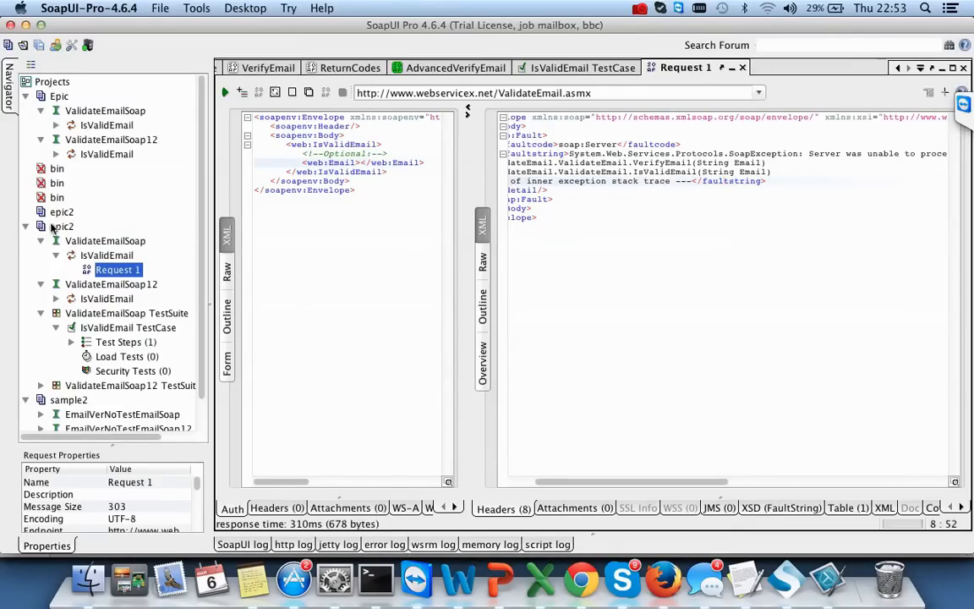
- Collapse the epic2 project and start a new SOAP project named epic-real
{"action": "left_click", "coordinate": [26, 226]}
{"action": "right_click", "coordinate": [56, 229]}
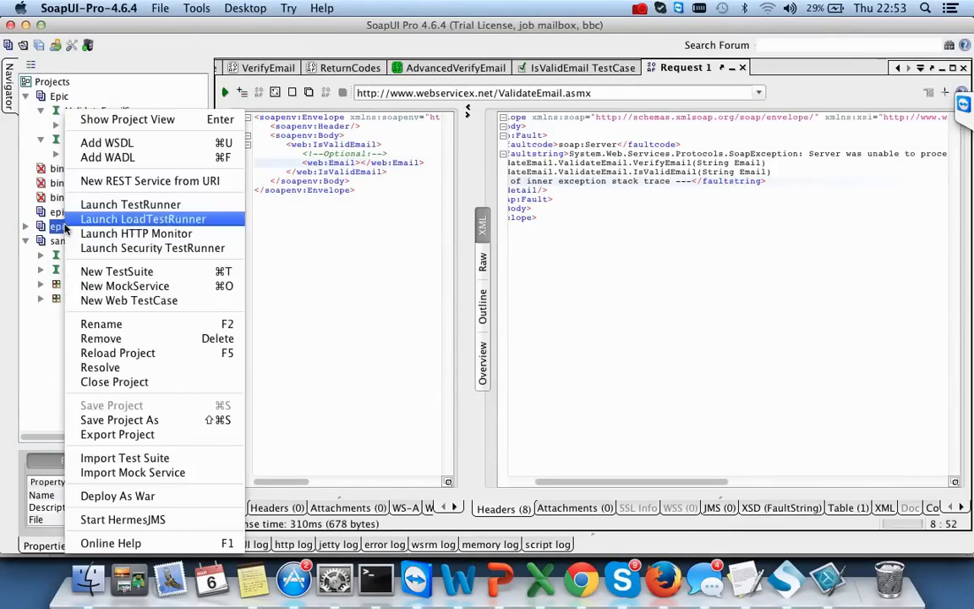
{"action": "left_click", "coordinate": [321, 331]}
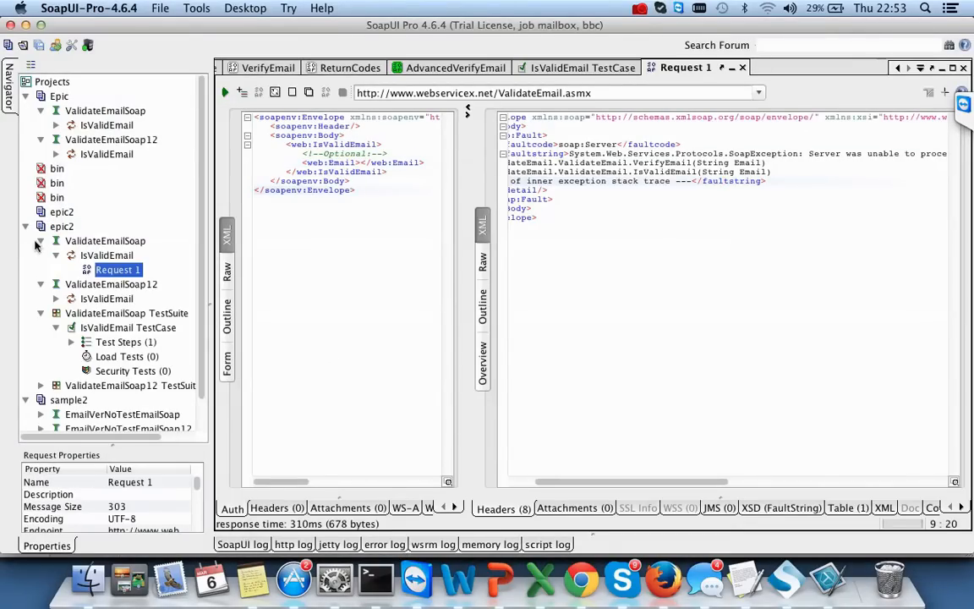
{"action": "left_click", "coordinate": [27, 210]}
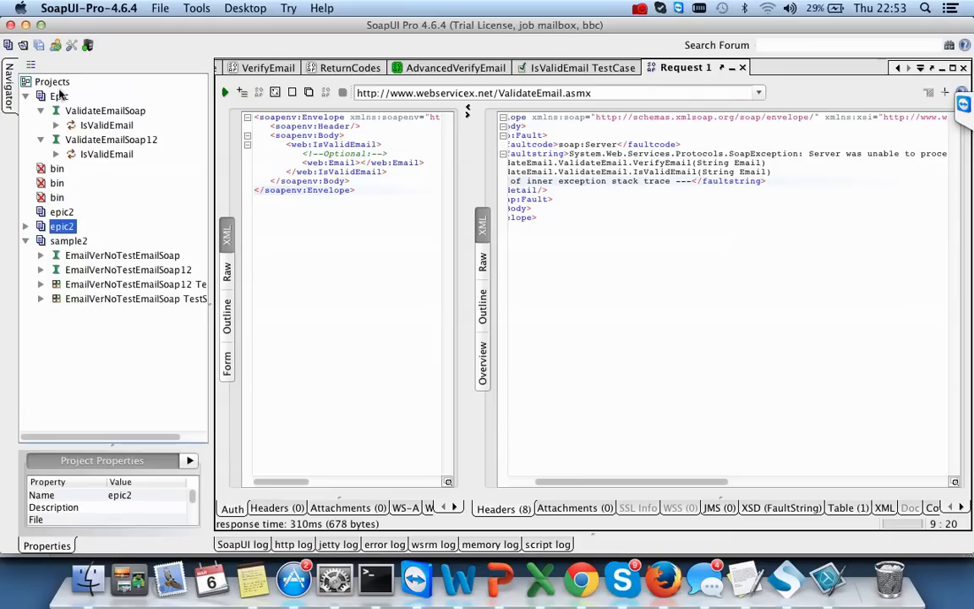
{"action": "left_click", "coordinate": [156, 9]}
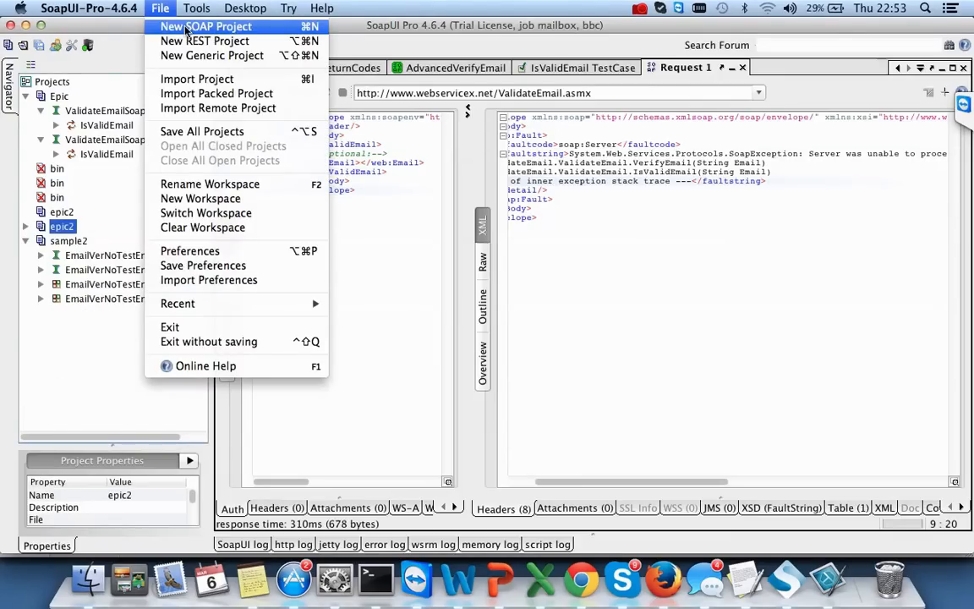
{"action": "left_click", "coordinate": [186, 30]}
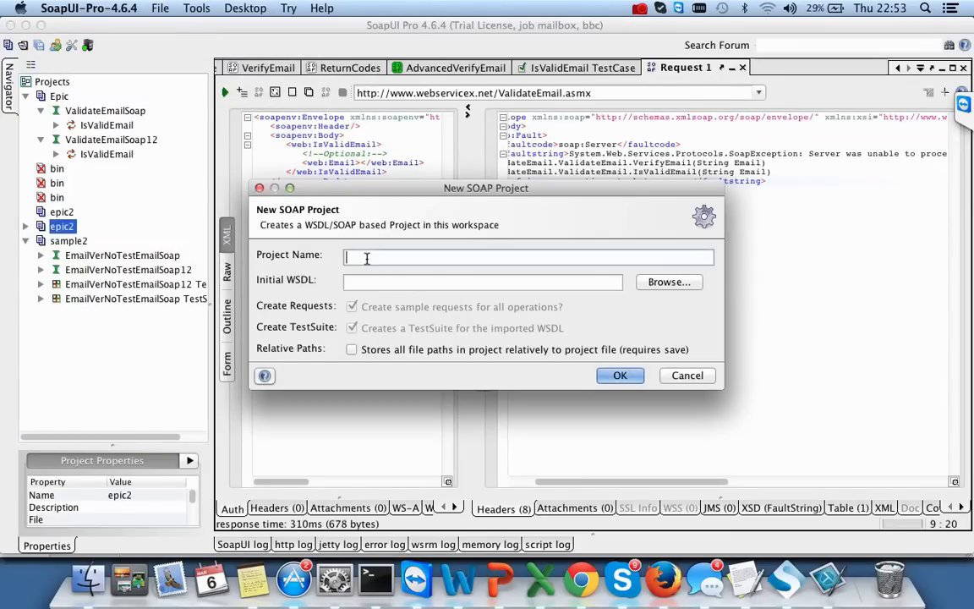
{"action": "type", "text": "epic-real"}
- Copy the cdyne emailverify link from the browser into the Initial WSDL field
{"action": "key", "text": "super+Tab"}
{"action": "key", "text": "super+Tab"}
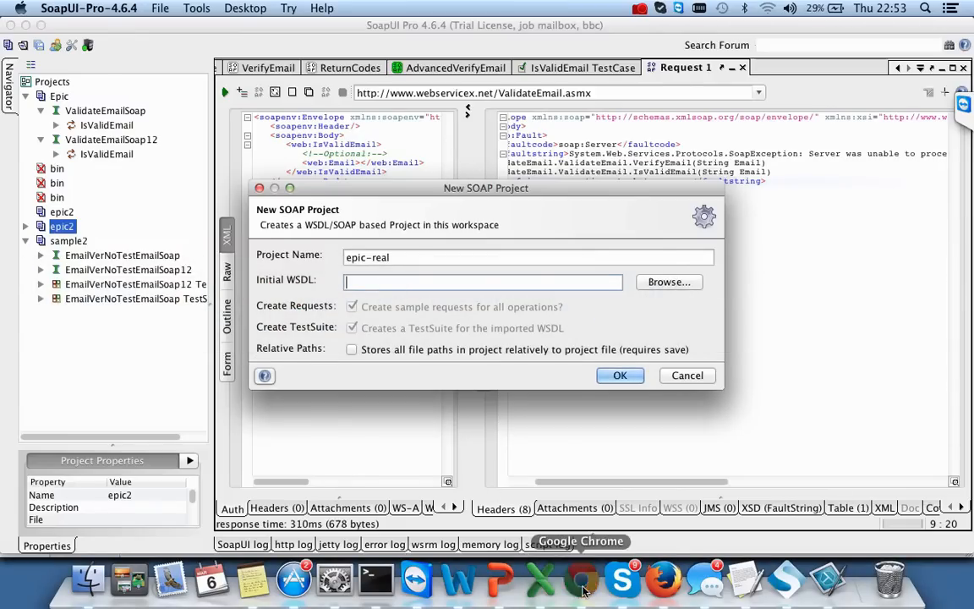
{"action": "left_click", "coordinate": [581, 580]}
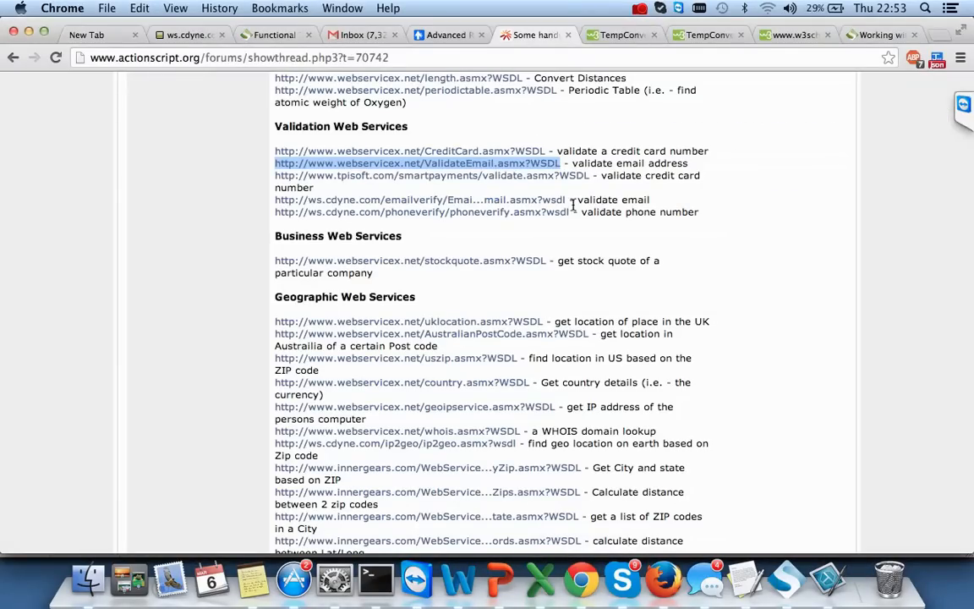
{"action": "left_click_drag", "start_coordinate": [568, 201], "coordinate": [278, 203]}
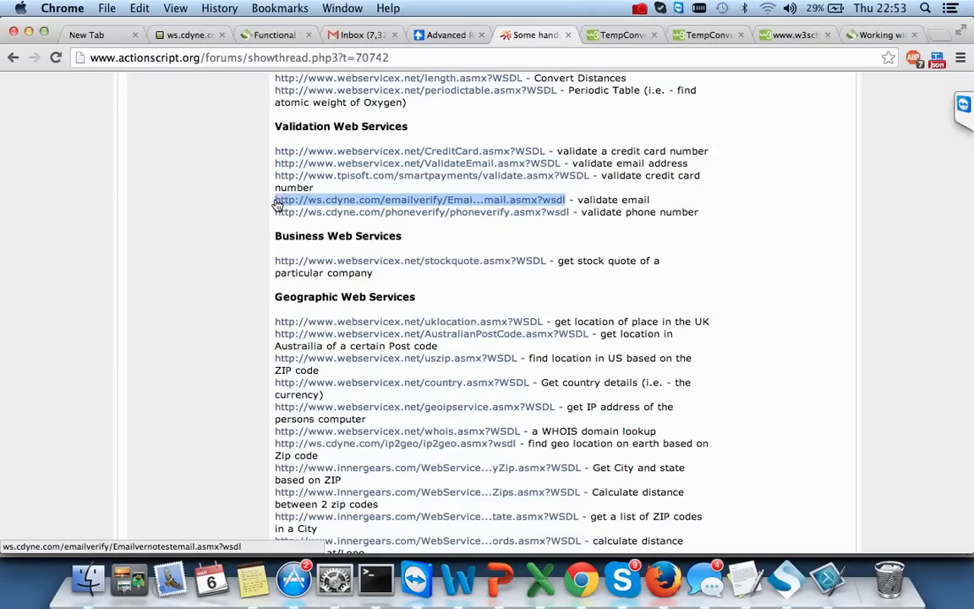
{"action": "key", "text": "super+c"}
{"action": "key", "text": "super+Tab"}
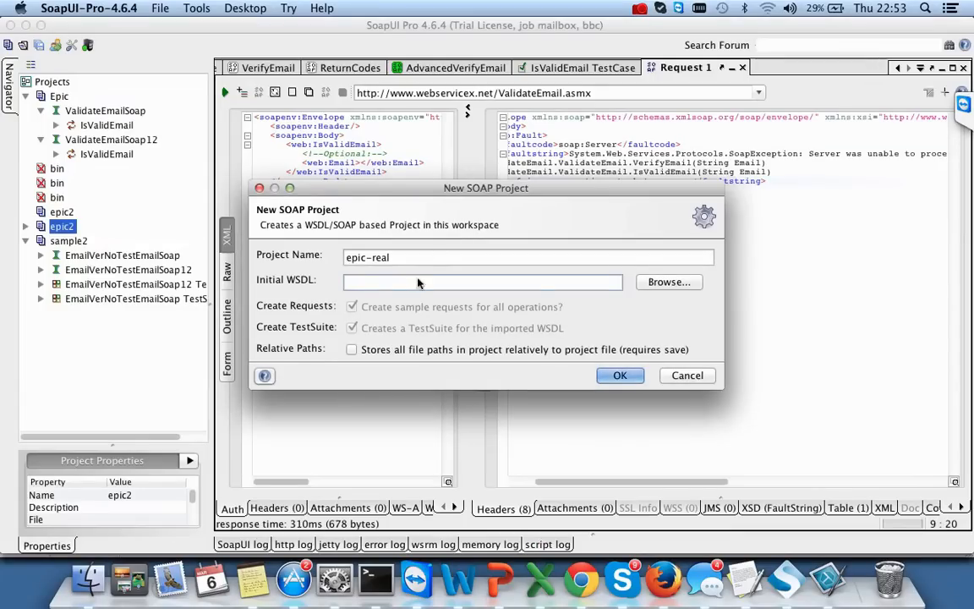
{"action": "key", "text": "super+v"}
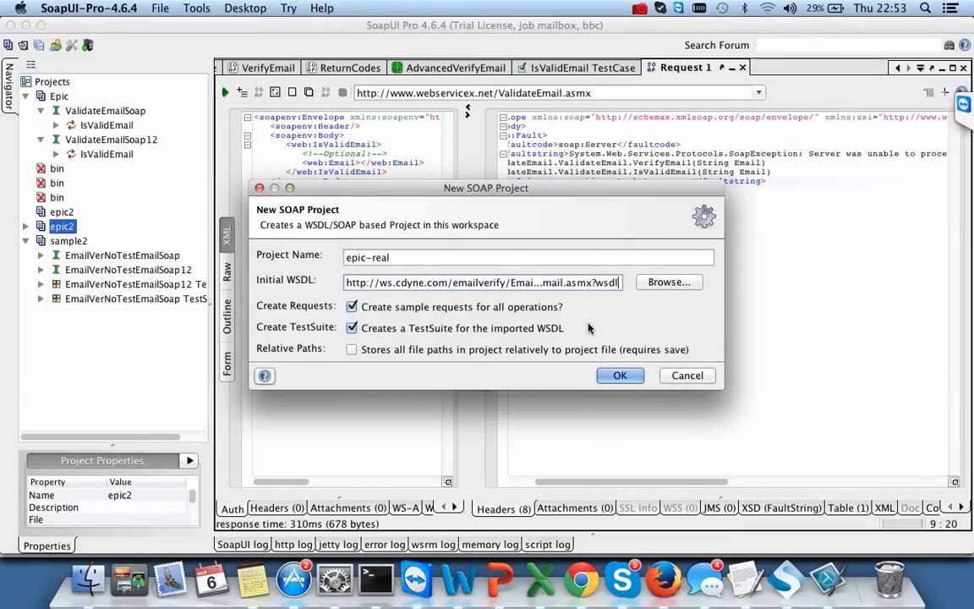
- Replace it with the full cdyne WSDL address from the opened page and create epic-real
{"action": "key", "text": "super+Tab"}
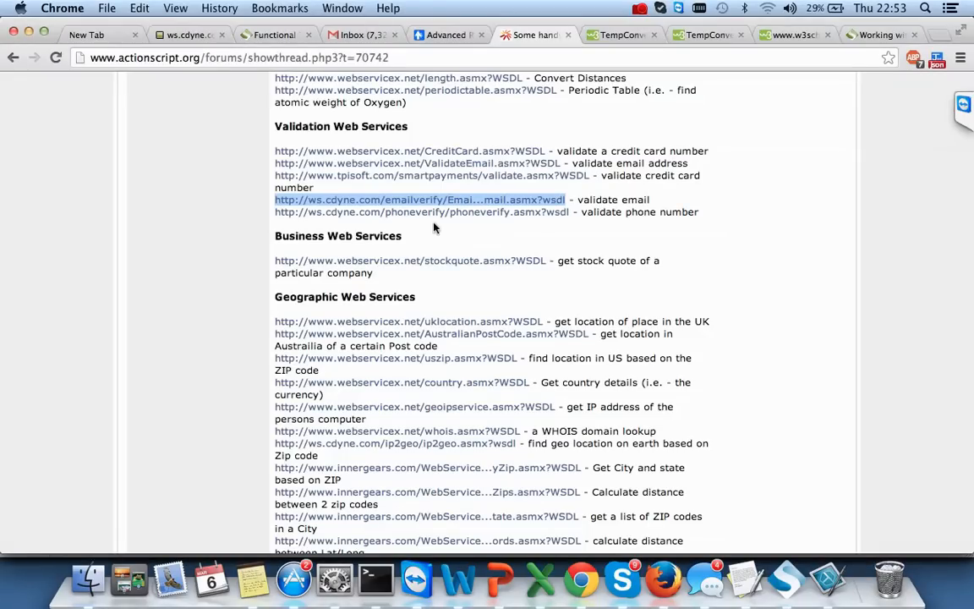
{"action": "left_click", "coordinate": [422, 201]}
{"action": "key", "text": "super+Tab"}
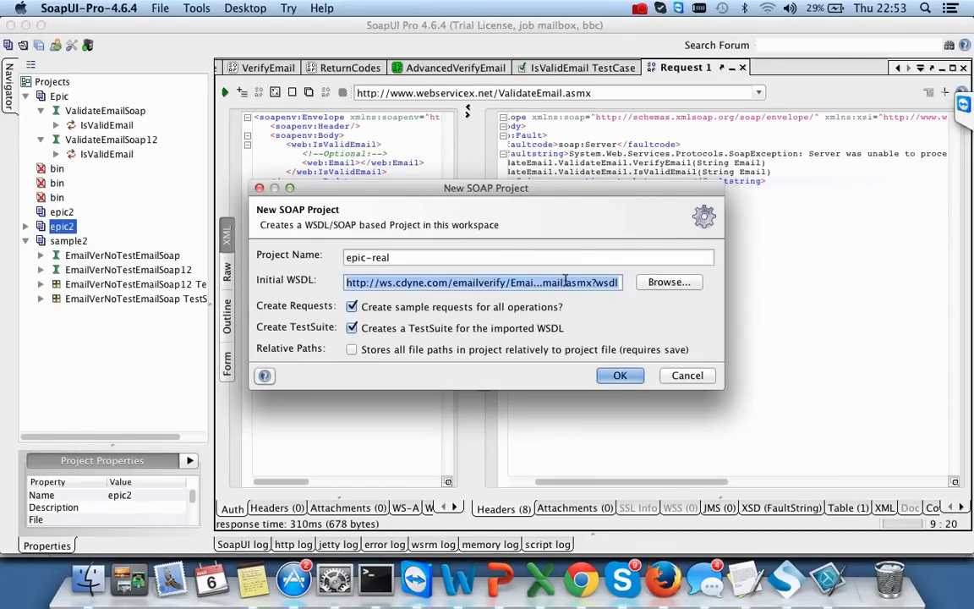
{"action": "key", "text": "BackSpace"}
{"action": "key", "text": "super+Tab"}
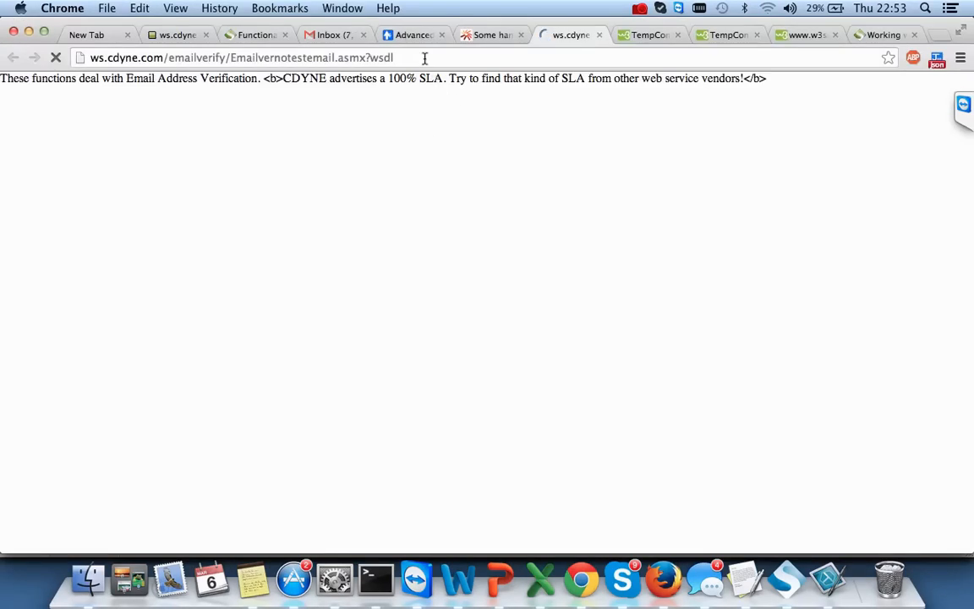
{"action": "left_click", "coordinate": [425, 56]}
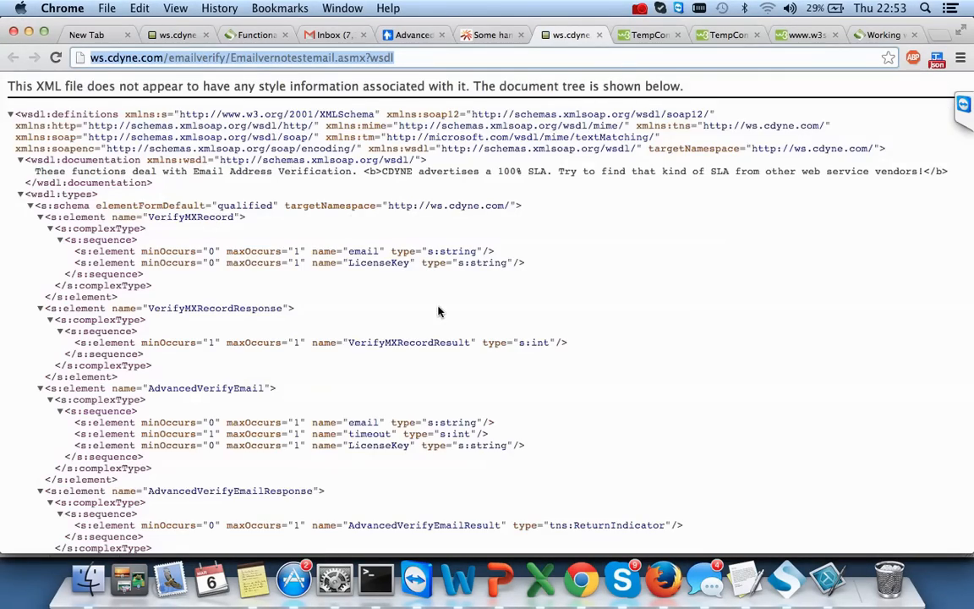
{"action": "scroll", "coordinate": [438, 311], "scroll_direction": "down", "scroll_amount": 15}
{"action": "key", "text": "super+Tab"}
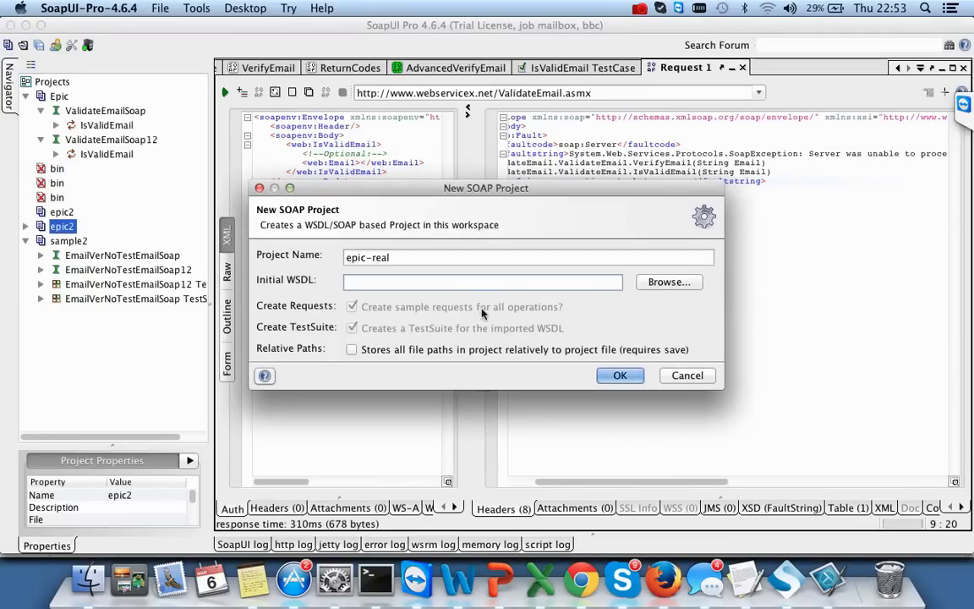
{"action": "key", "text": "super+v"}
{"action": "left_click", "coordinate": [616, 376]}
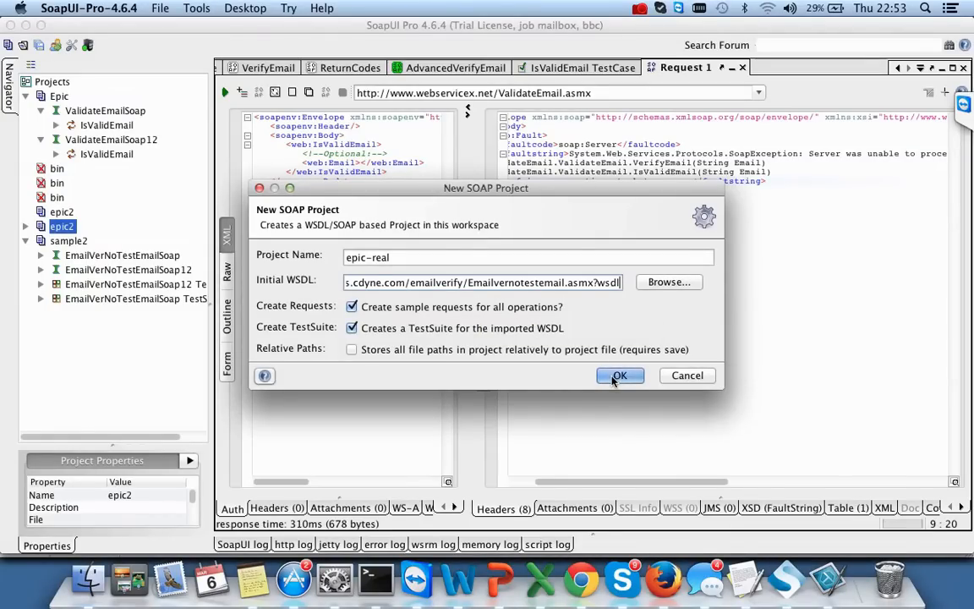
{"action": "left_click", "coordinate": [614, 377]}
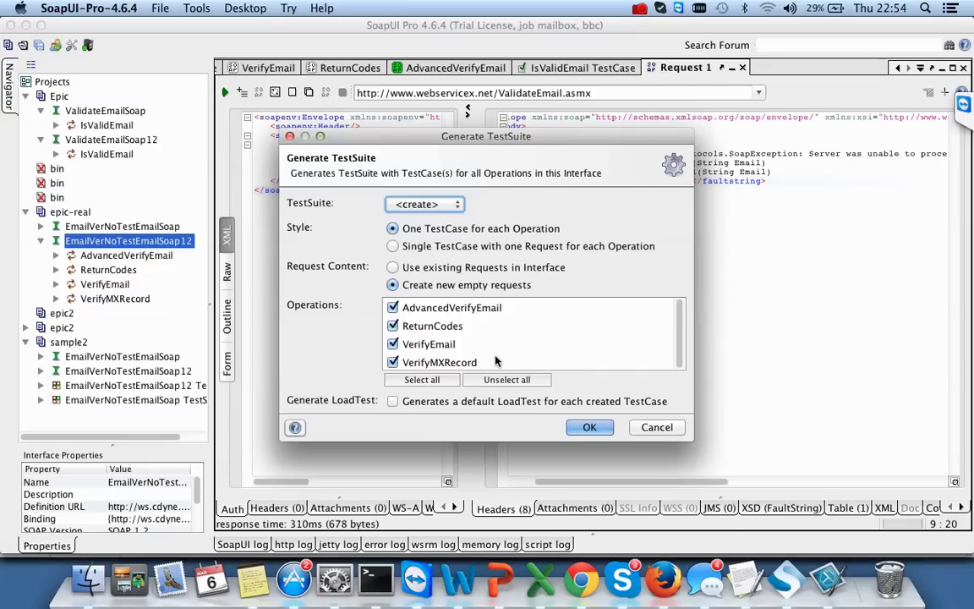
- Generate test suites with default names for both EmailVerNoTestEmailSoap interfaces
{"action": "left_click", "coordinate": [575, 427]}
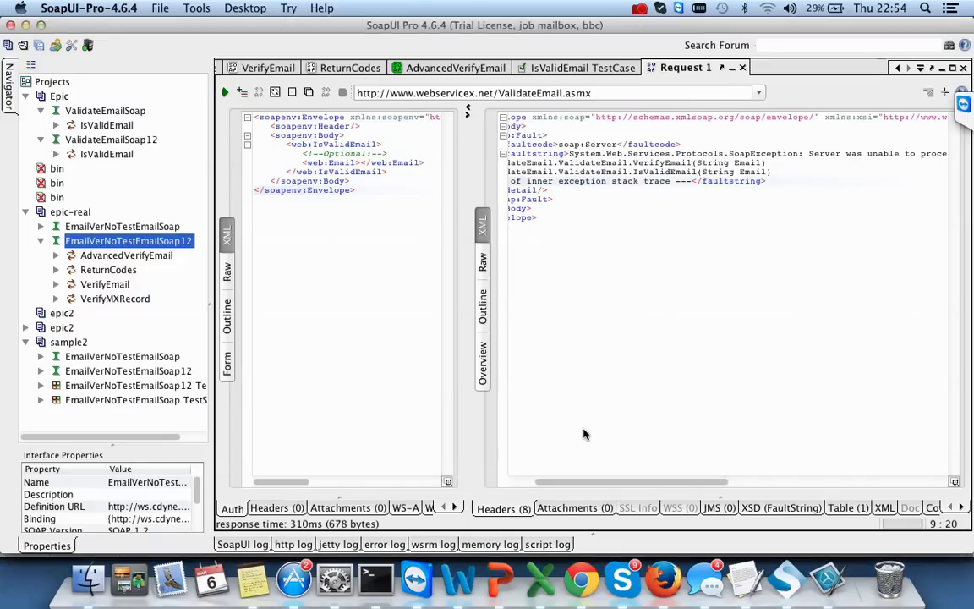
{"action": "left_click", "coordinate": [595, 319]}
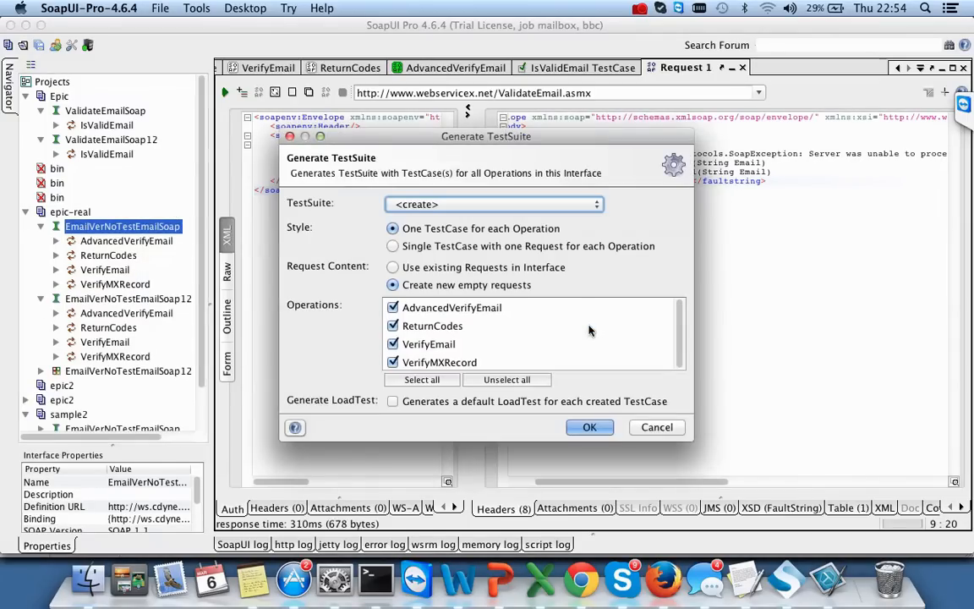
{"action": "left_click", "coordinate": [589, 427]}
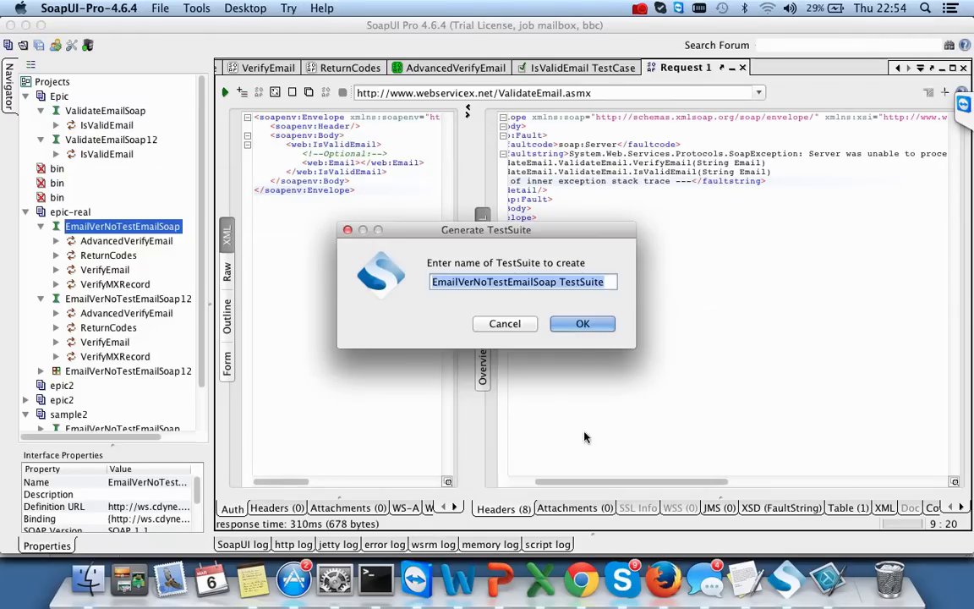
{"action": "left_click", "coordinate": [581, 322]}
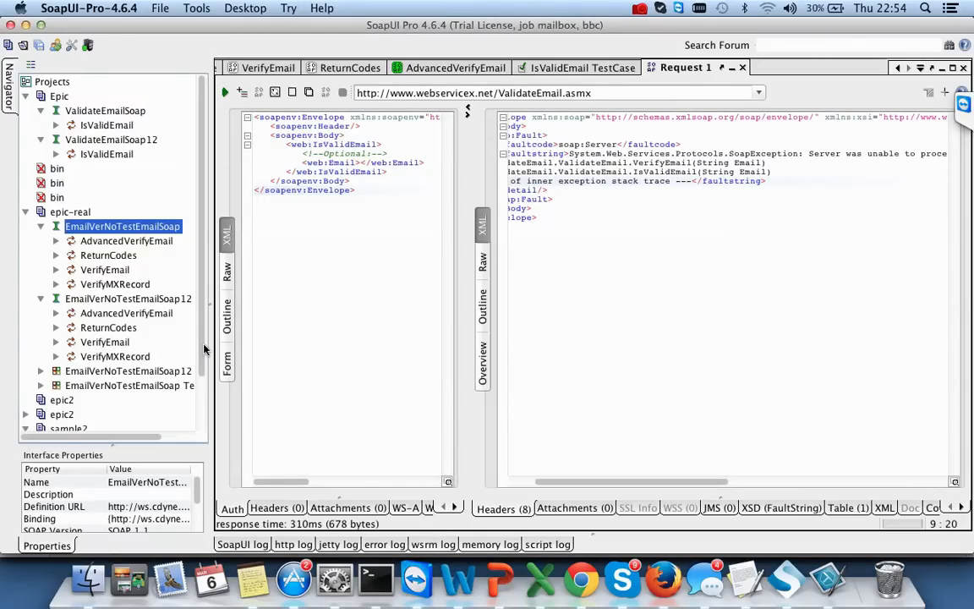
- Collapse sample2, expand the new EmailVerNoTestEmailSoap TestSuite, and expand AdvancedVerifyEmail
{"action": "scroll", "coordinate": [203, 349], "scroll_direction": "down", "scroll_amount": 3}
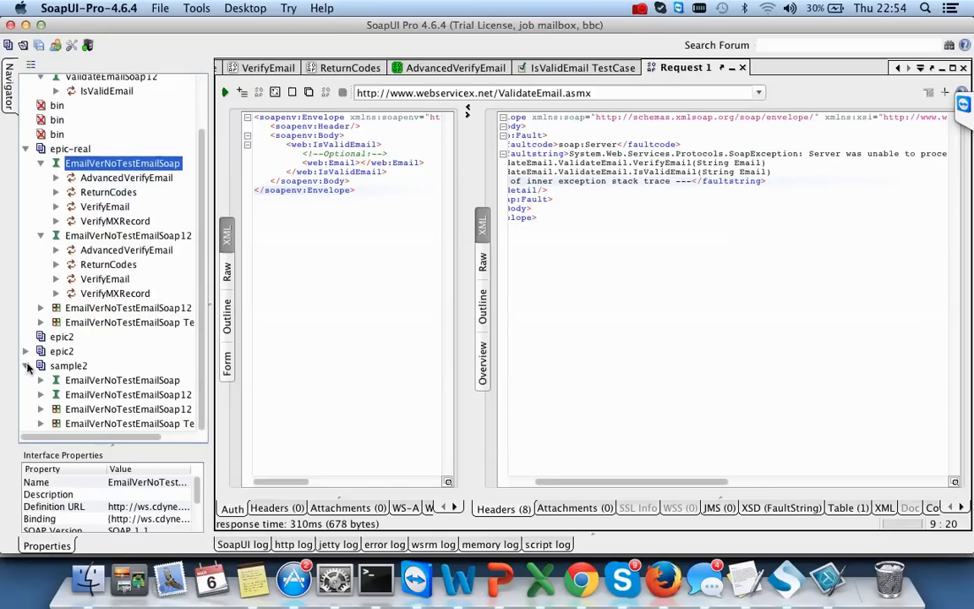
{"action": "left_click", "coordinate": [27, 366]}
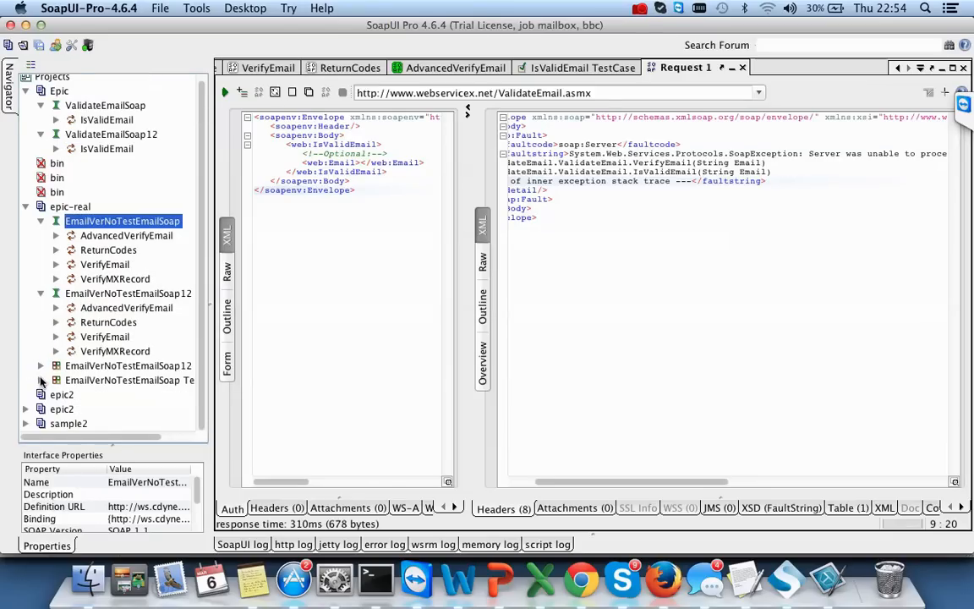
{"action": "left_click", "coordinate": [41, 380]}
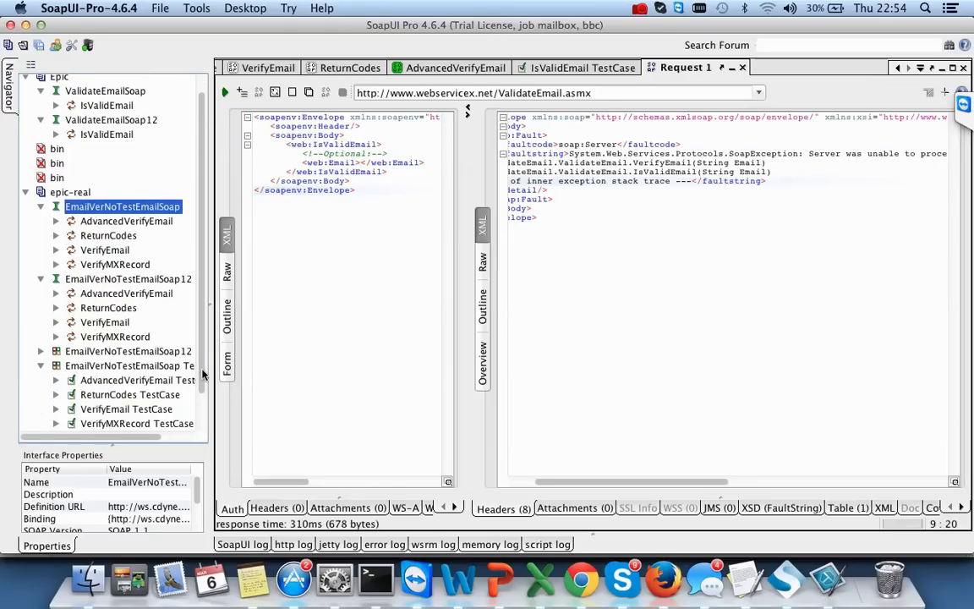
{"action": "scroll", "coordinate": [202, 374], "scroll_direction": "down", "scroll_amount": 2}
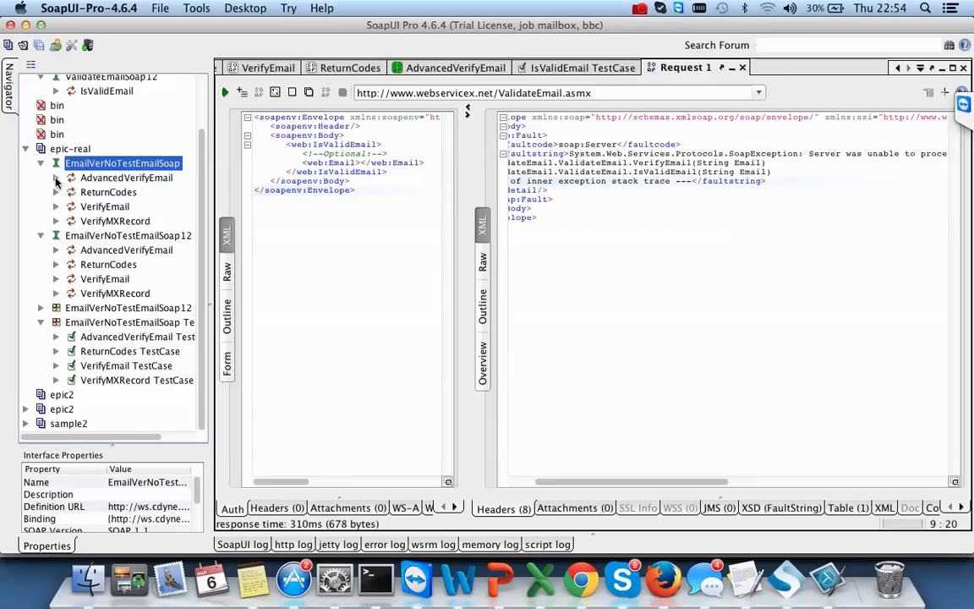
{"action": "left_click", "coordinate": [55, 178]}
- Open AdvancedVerifyEmail's Request 1 and switch between its XML and Form views
{"action": "left_click", "coordinate": [118, 193]}
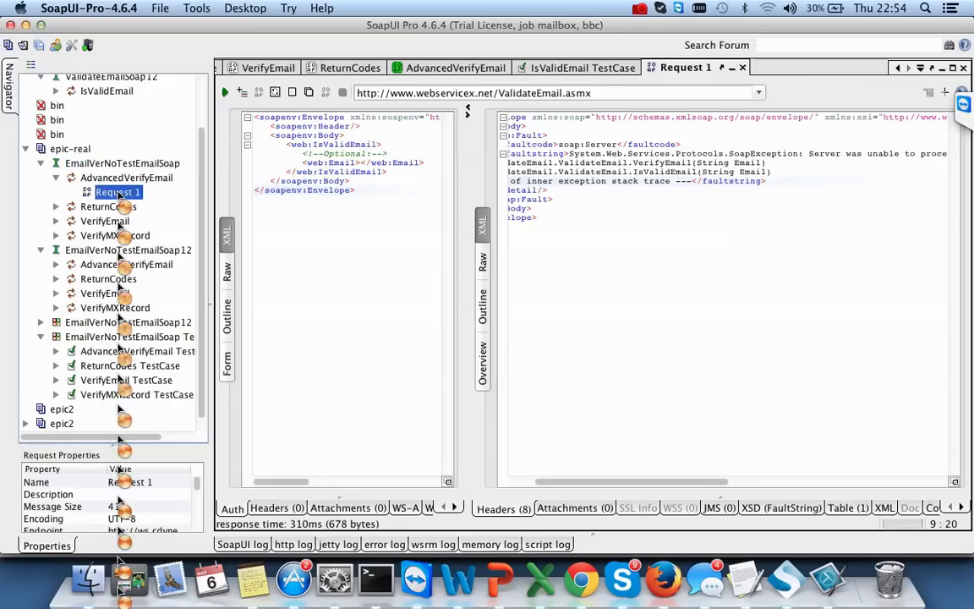
{"action": "left_click", "coordinate": [227, 236]}
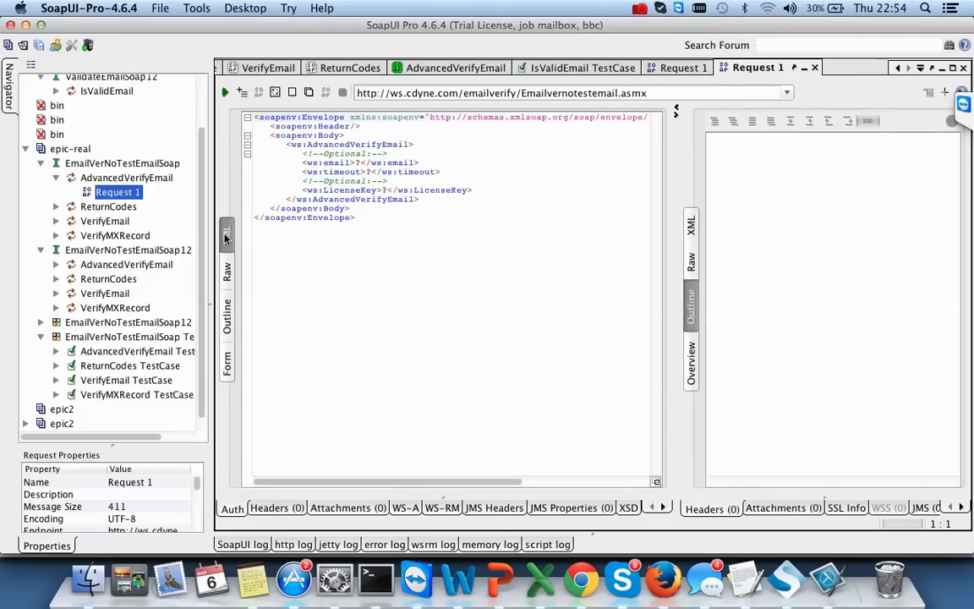
{"action": "left_click", "coordinate": [361, 162]}
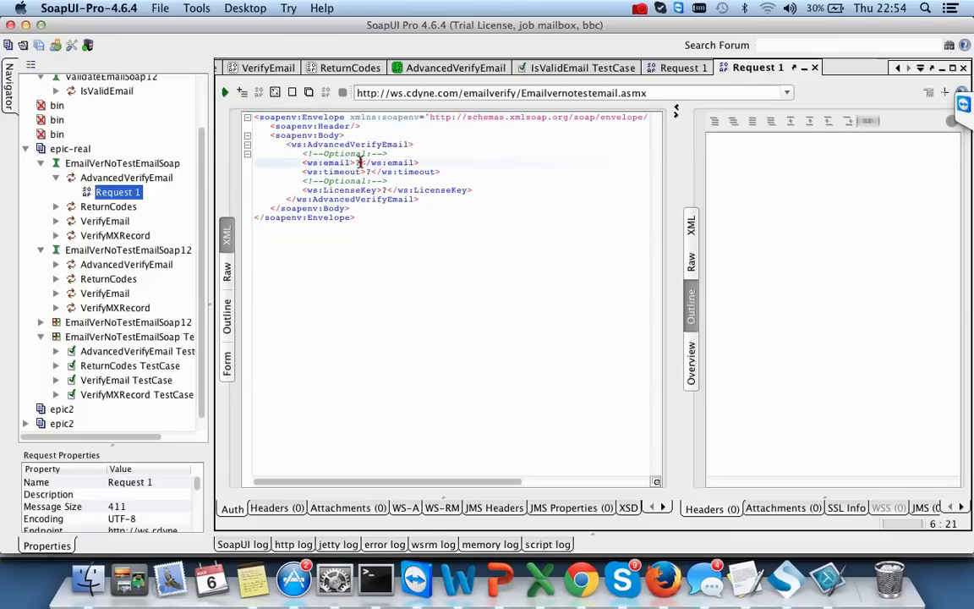
{"action": "left_click", "coordinate": [227, 366]}
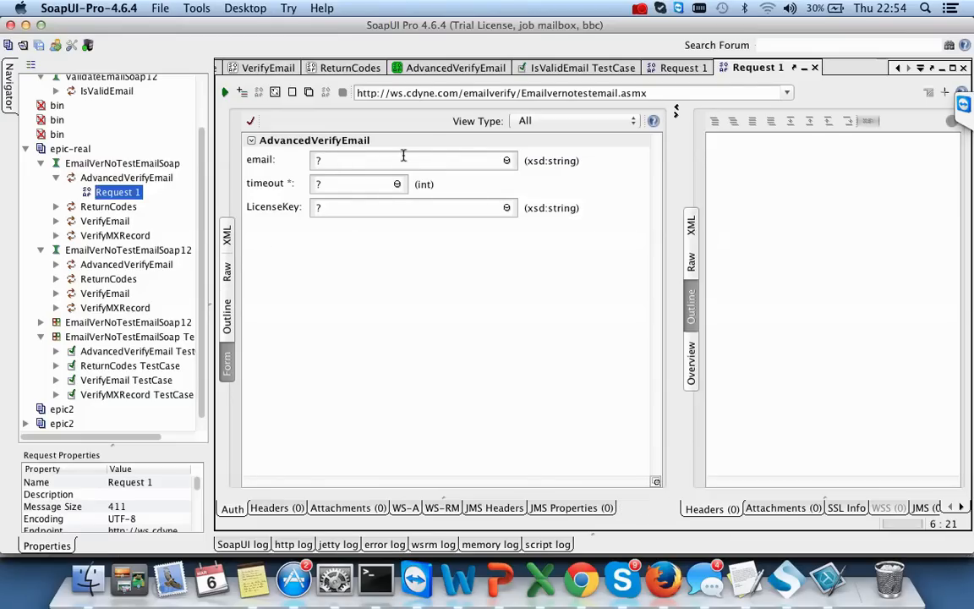
- Fill the form with a test Gmail address, timeout 3000, and a placeholder licence key
{"action": "key", "text": "BackSpace"}
{"action": "type", "text": "test@gm"}
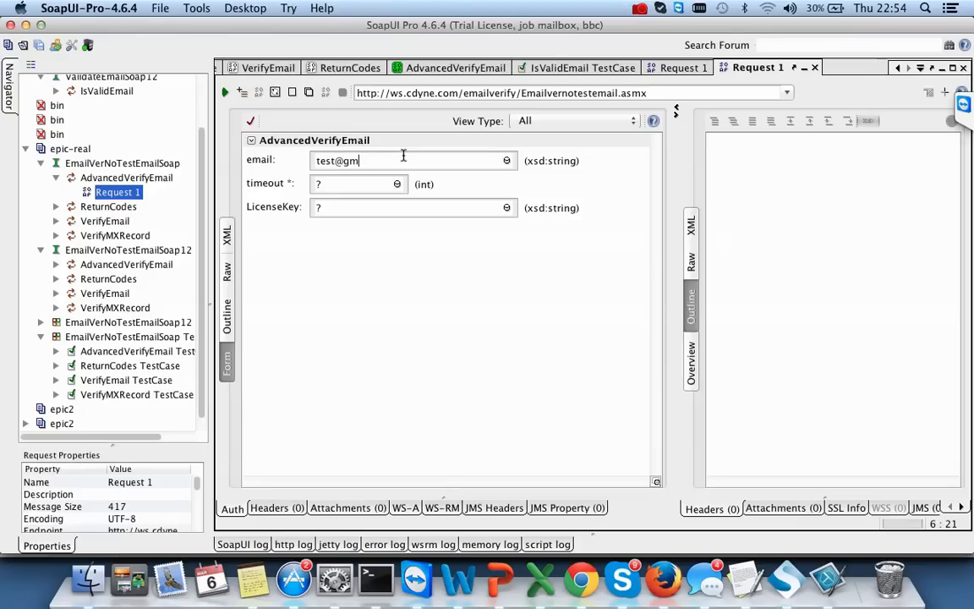
{"action": "type", "text": "ail.com"}
{"action": "key", "text": "BackSpace"}
{"action": "type", "text": "3000"}
{"action": "key", "text": "BackSpace"}
{"action": "left_click", "coordinate": [339, 206]}
{"action": "type", "text": "ABCD"}
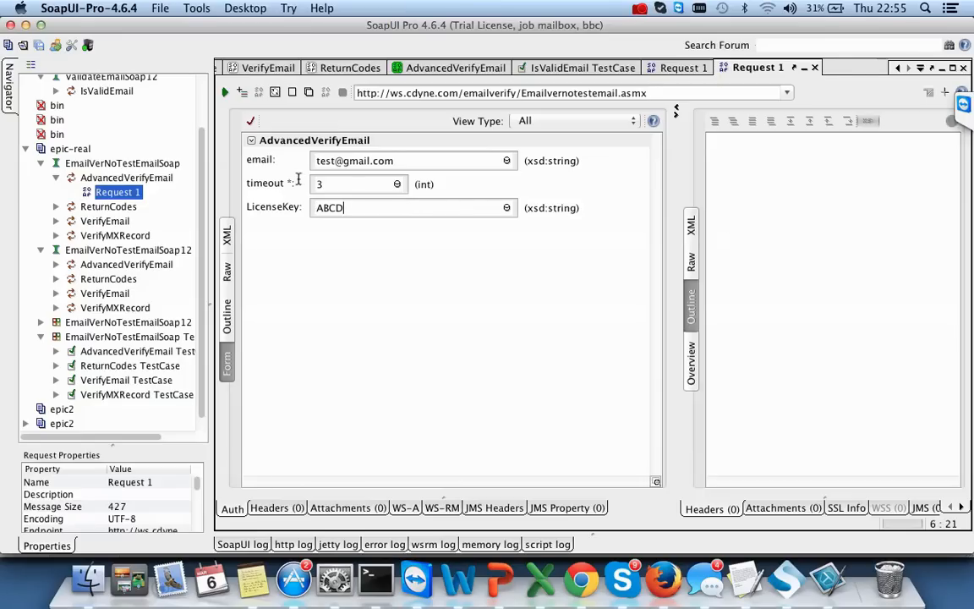
- Send the request and check ResponseCode 7 and GoodEmail true against the ReturnCodes list
{"action": "left_click", "coordinate": [224, 92]}
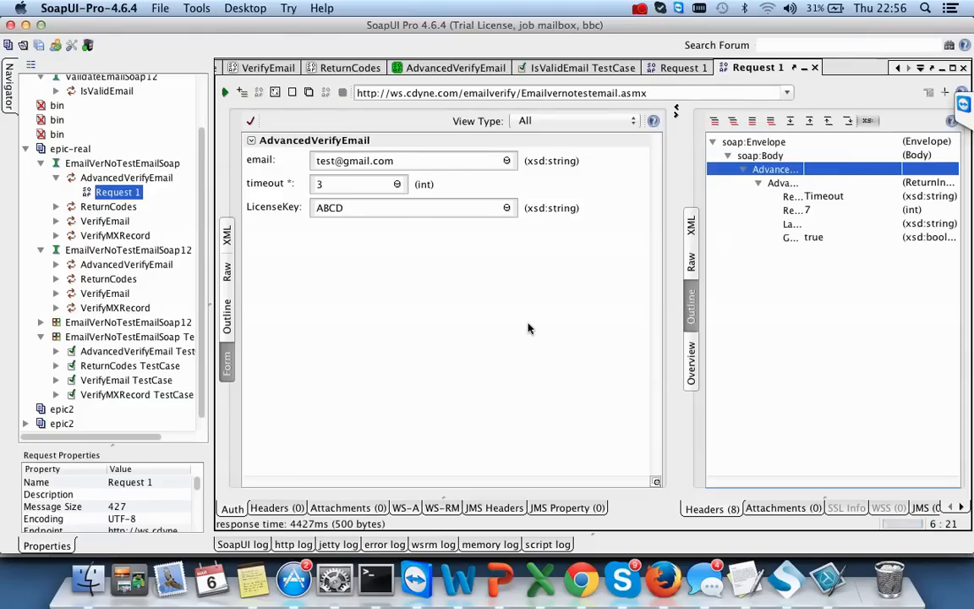
{"action": "left_click", "coordinate": [690, 226]}
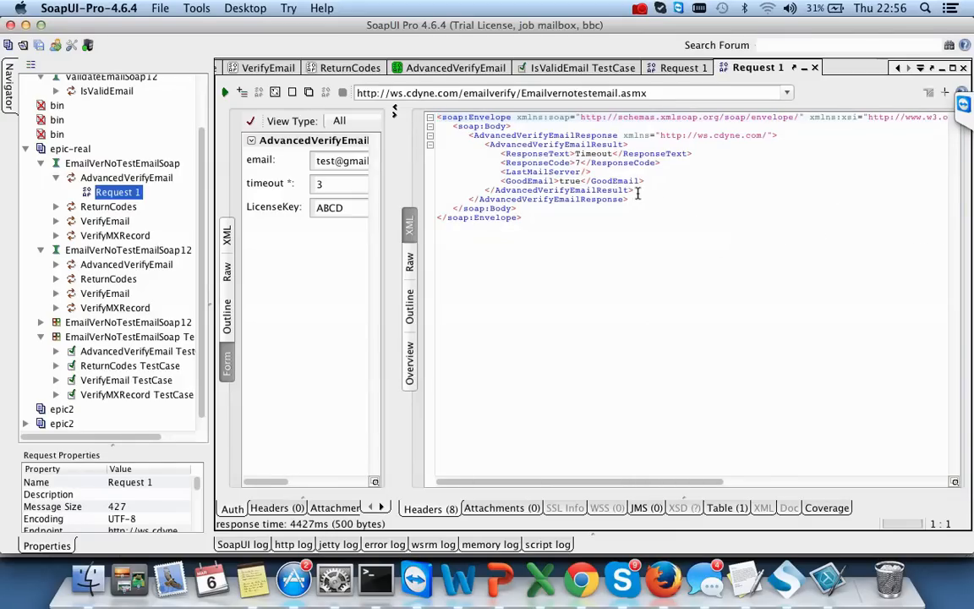
{"action": "left_click", "coordinate": [578, 162]}
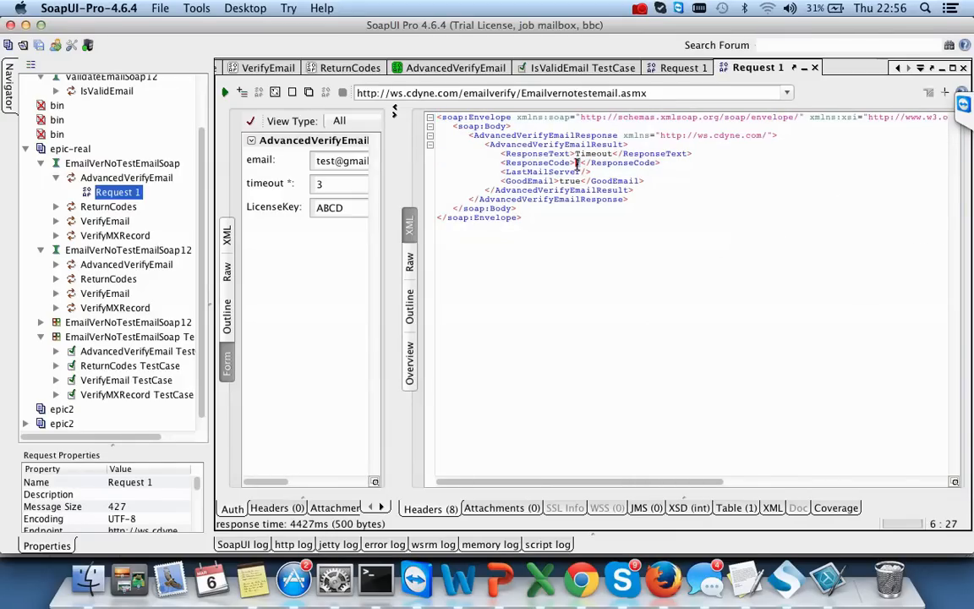
{"action": "left_click", "coordinate": [575, 181]}
{"action": "double_click", "coordinate": [575, 180]}
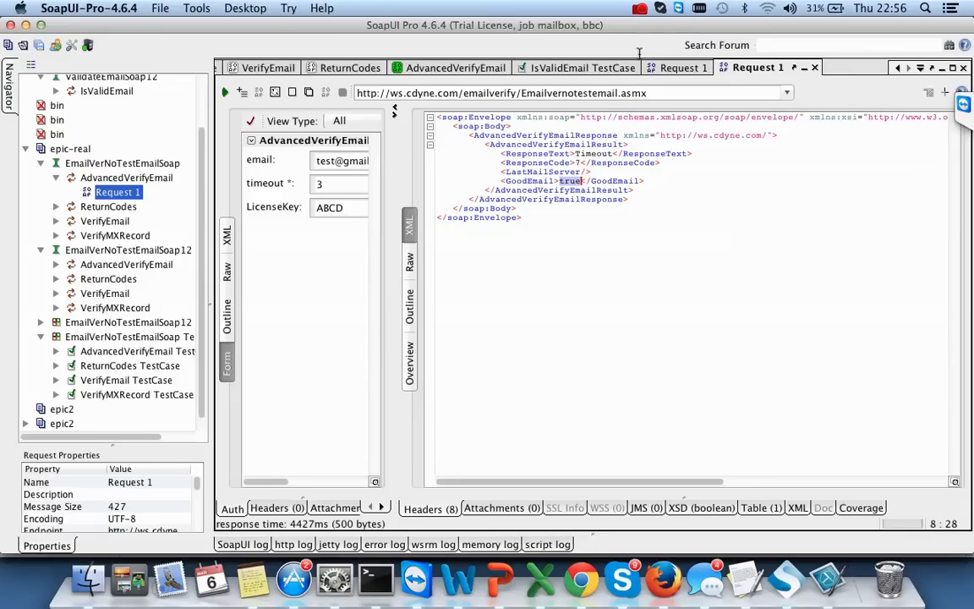
{"action": "left_click", "coordinate": [331, 69]}
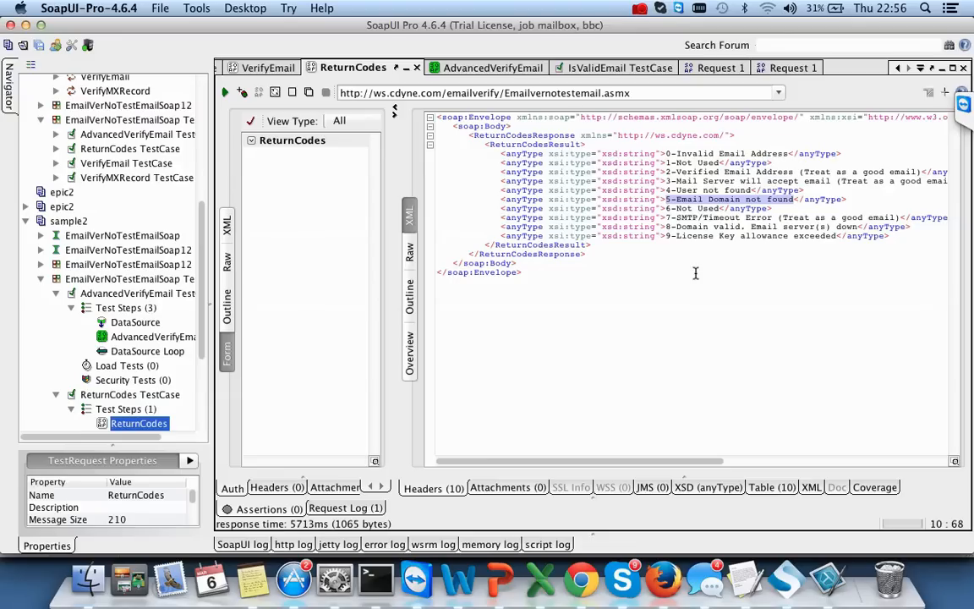
{"action": "left_click", "coordinate": [832, 217]}
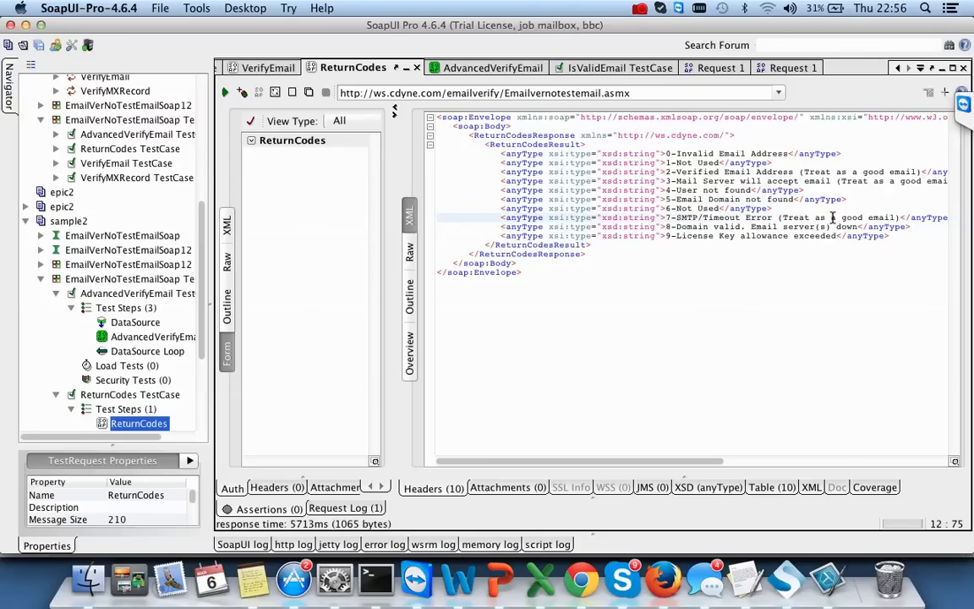
{"action": "left_click", "coordinate": [703, 68]}
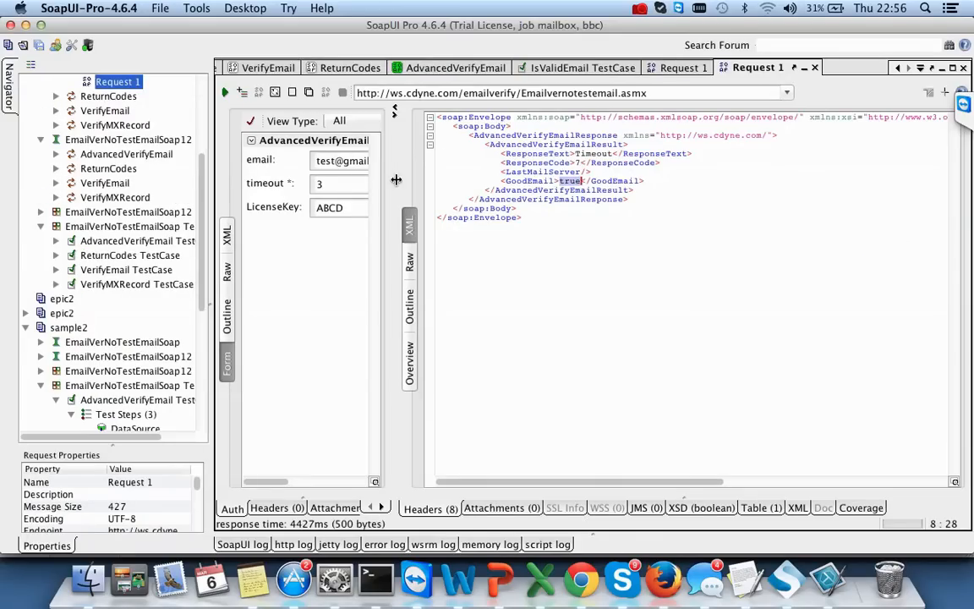
- Widen the request form and replace the email's domain with 'test'
{"action": "left_click_drag", "start_coordinate": [397, 180], "coordinate": [567, 240]}
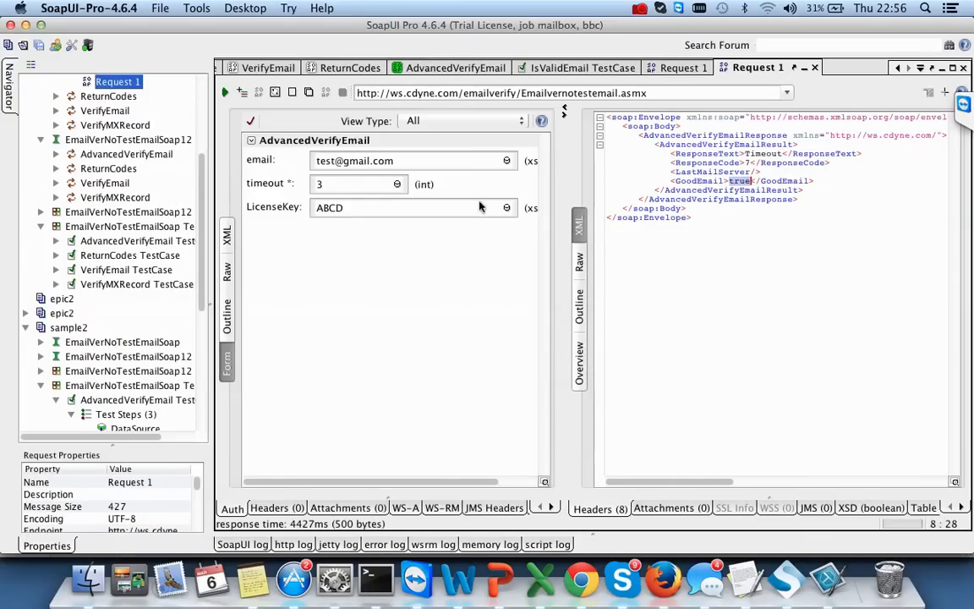
{"action": "left_click", "coordinate": [372, 160]}
{"action": "key", "text": "BackSpace"}
{"action": "key", "text": "BackSpace"}
{"action": "key", "text": "BackSpace"}
{"action": "key", "text": "BackSpace"}
{"action": "key", "text": "BackSpace"}
{"action": "type", "text": "test"}
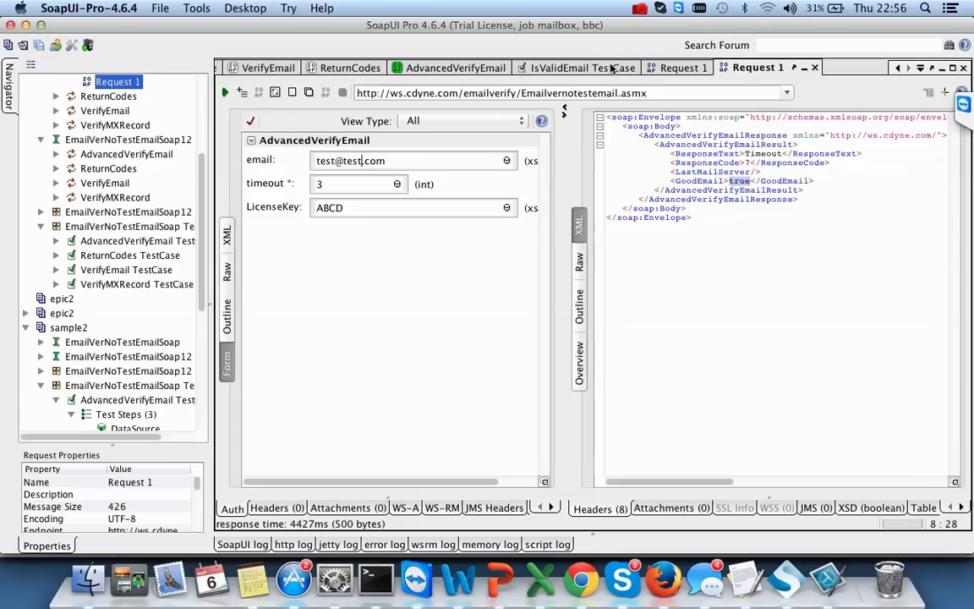
- Check which ReturnCodes count as a good email, then clear the timeout field
{"action": "left_click", "coordinate": [362, 70]}
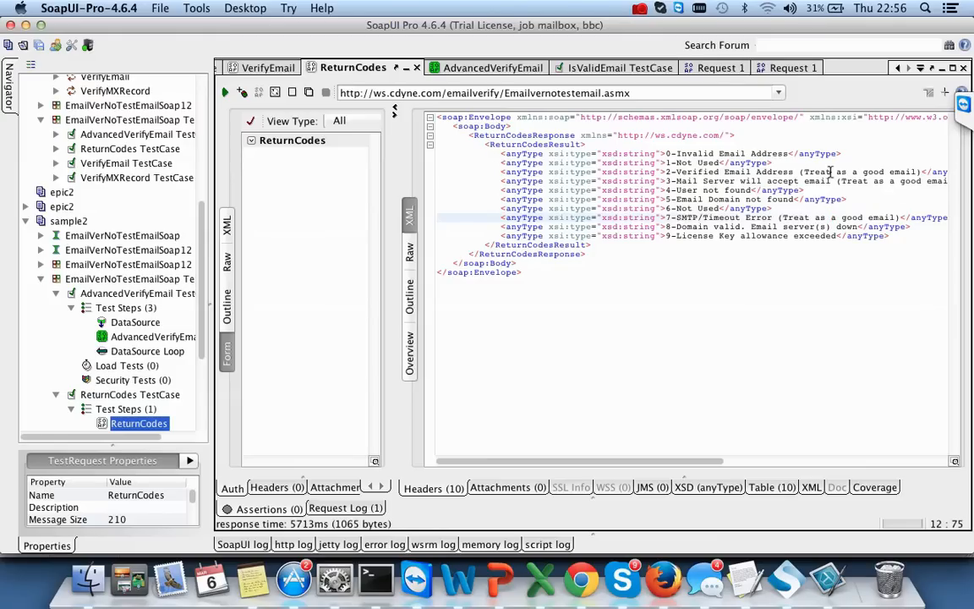
{"action": "left_click_drag", "start_coordinate": [803, 172], "coordinate": [913, 172]}
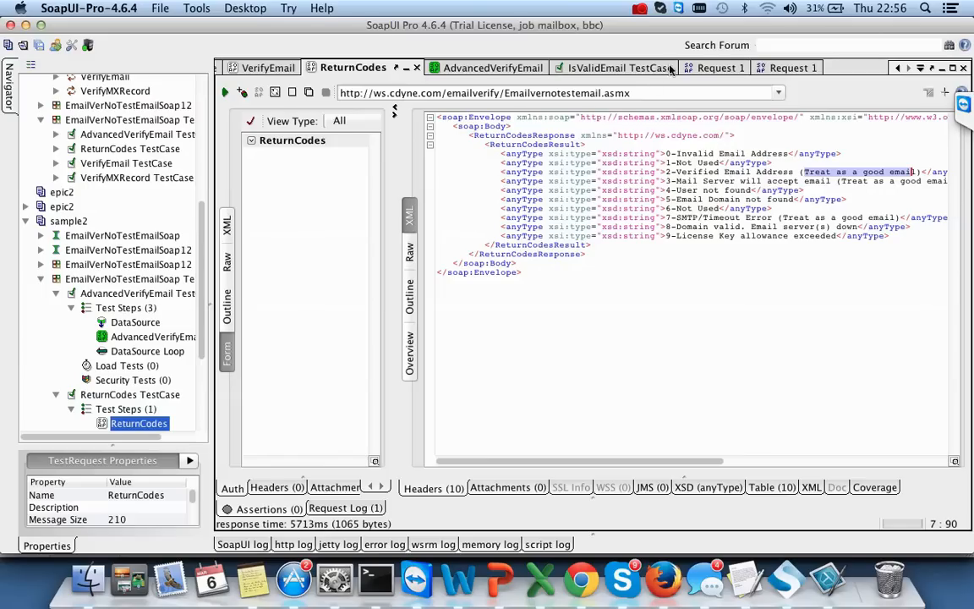
{"action": "left_click", "coordinate": [776, 69]}
{"action": "left_click", "coordinate": [334, 184]}
{"action": "key", "text": "BackSpace"}
- Resend the request with timeout 1, getting code 5 Email Domain Not Found, then clear timeout again
{"action": "type", "text": "1"}
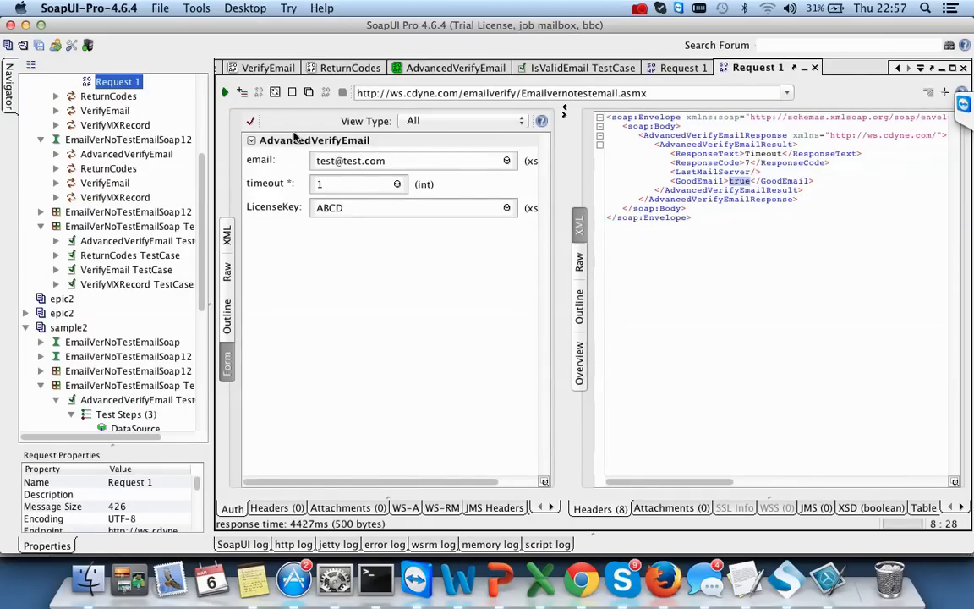
{"action": "left_click", "coordinate": [227, 92]}
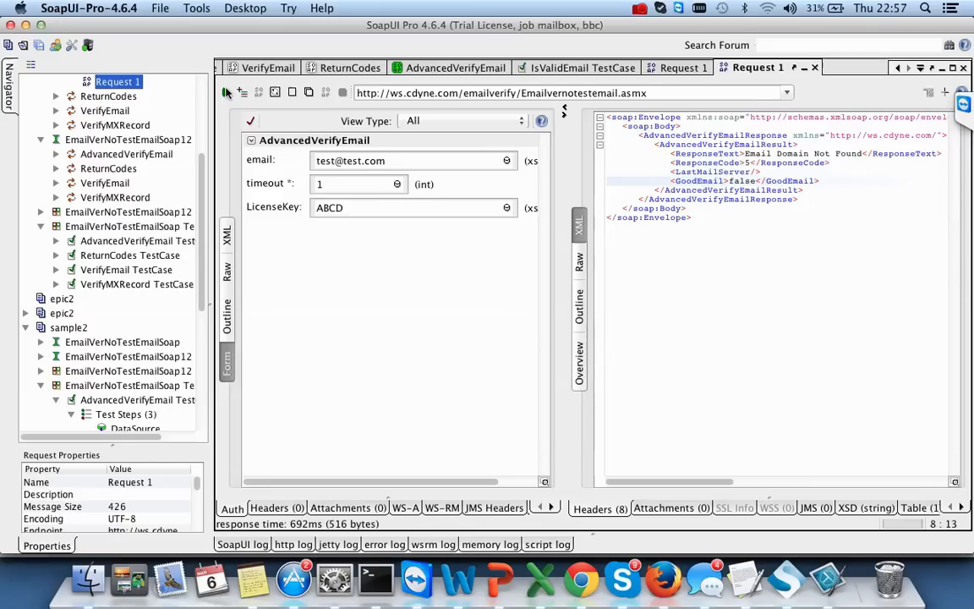
{"action": "left_click", "coordinate": [363, 183]}
{"action": "key", "text": "BackSpace"}
{"action": "type", "text": "1"}
{"action": "left_click", "coordinate": [224, 93]}
{"action": "left_click", "coordinate": [332, 183]}
{"action": "key", "text": "BackSpace"}
- Send the AdvancedVerifyEmail request with timeout .5 and inspect the returned fault code and message
{"action": "type", "text": ".5"}
{"action": "left_click", "coordinate": [225, 93]}
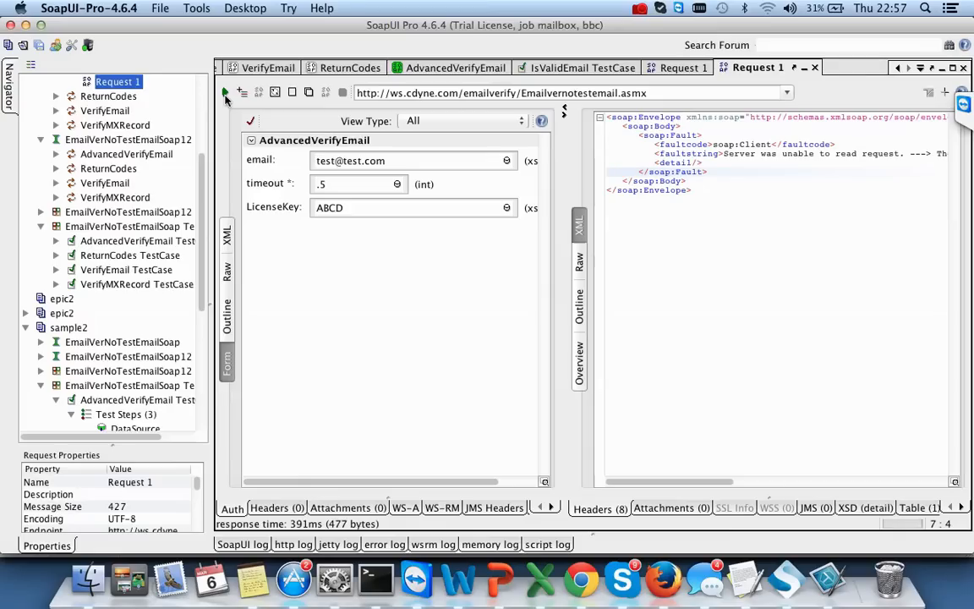
{"action": "left_click_drag", "start_coordinate": [679, 485], "coordinate": [868, 435]}
{"action": "scroll", "coordinate": [868, 435], "scroll_direction": "right", "scroll_amount": 2}
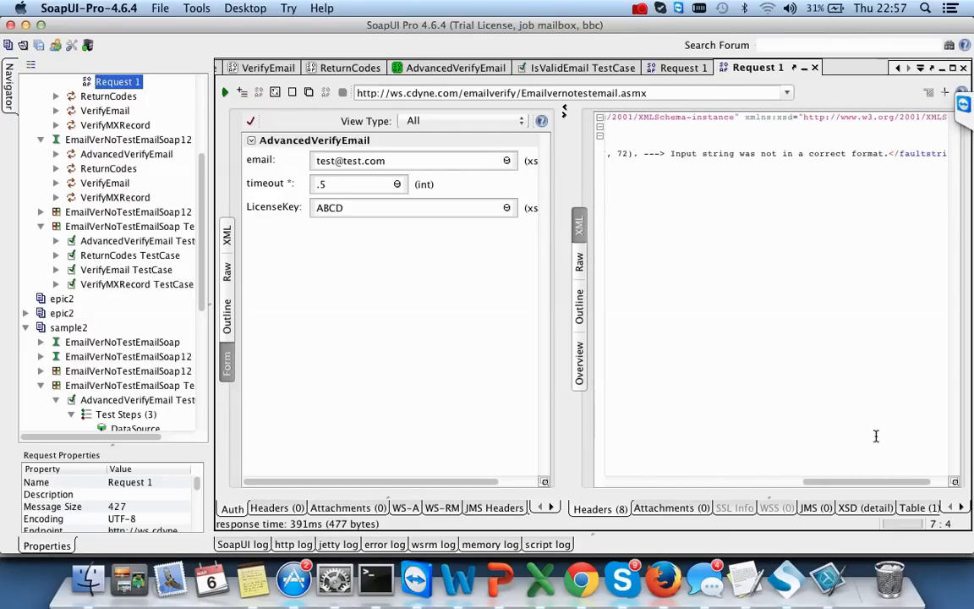
{"action": "left_click_drag", "start_coordinate": [889, 153], "coordinate": [603, 144]}
{"action": "left_click", "coordinate": [769, 244]}
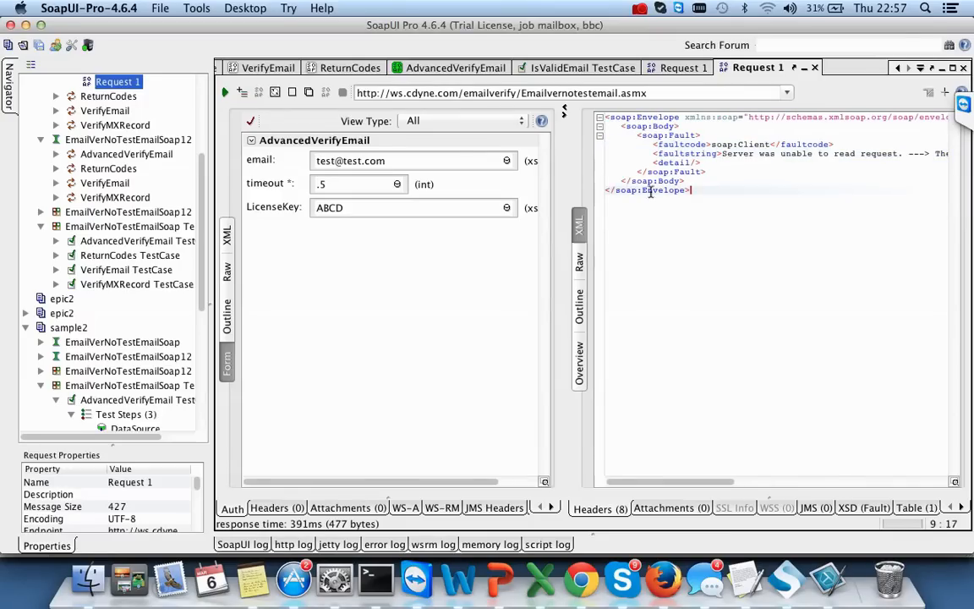
- Change the timeout to 0 and resend the request, getting ResponseCode 9 and GoodEmail false
{"action": "left_click", "coordinate": [319, 186]}
{"action": "type", "text": "."}
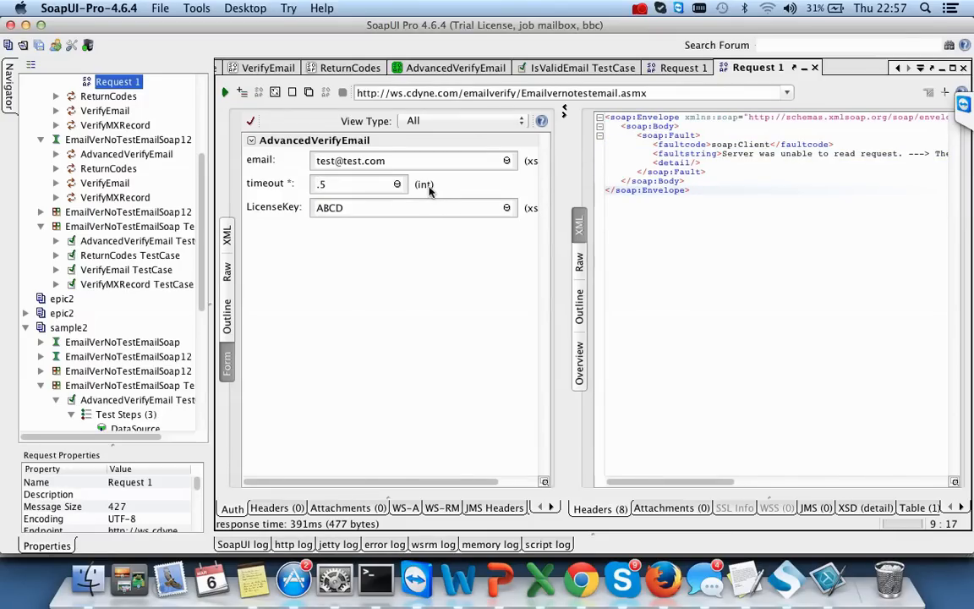
{"action": "left_click", "coordinate": [359, 186]}
{"action": "key", "text": "BackSpace"}
{"action": "key", "text": "BackSpace"}
{"action": "type", "text": "0"}
{"action": "left_click", "coordinate": [226, 93]}
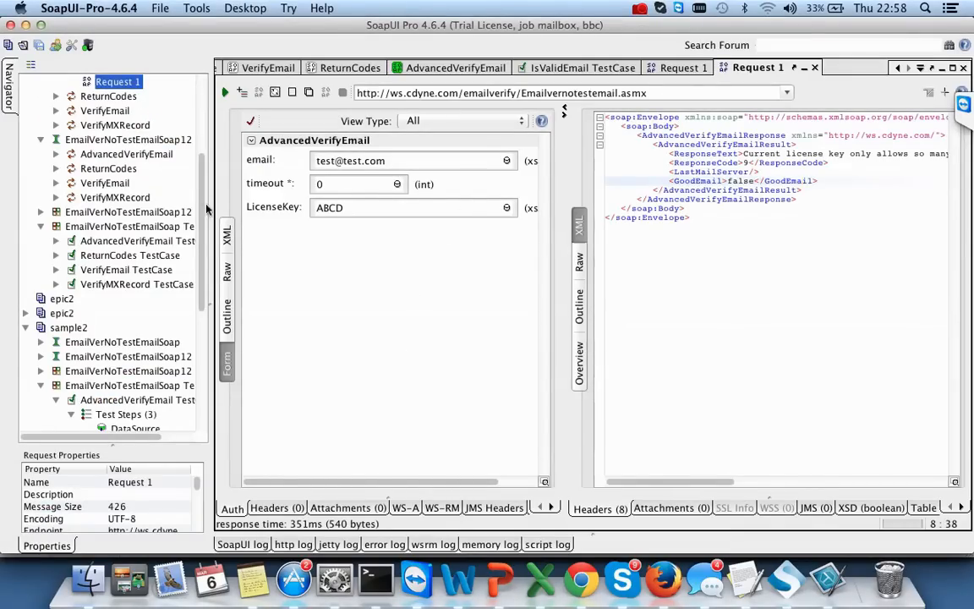
- Widen the project tree panel by dragging the navigator splitter to the right
{"action": "scroll", "coordinate": [198, 165], "scroll_direction": "up", "scroll_amount": 5}
{"action": "scroll", "coordinate": [200, 160], "scroll_direction": "down", "scroll_amount": 6}
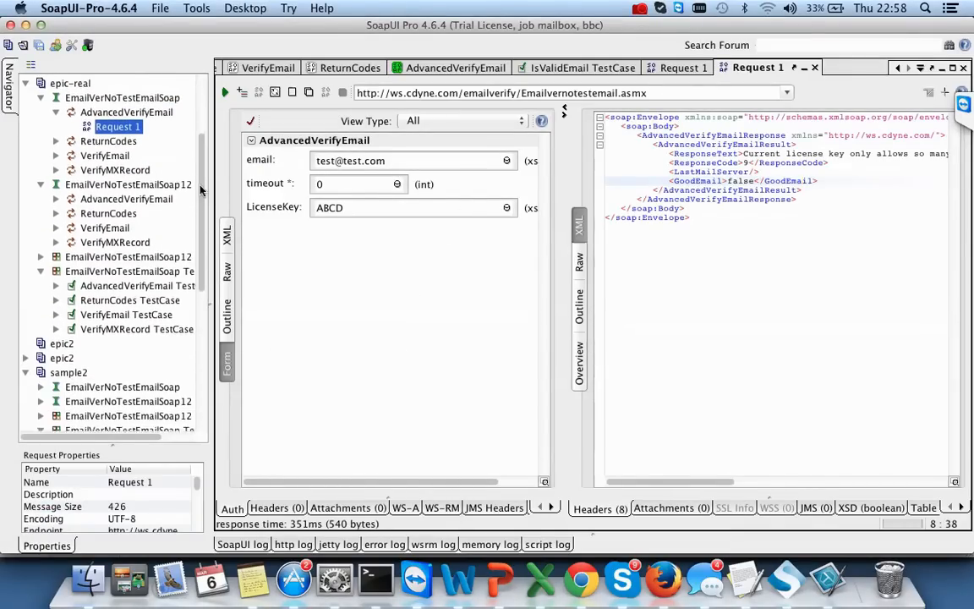
{"action": "scroll", "coordinate": [186, 157], "scroll_direction": "up", "scroll_amount": 5}
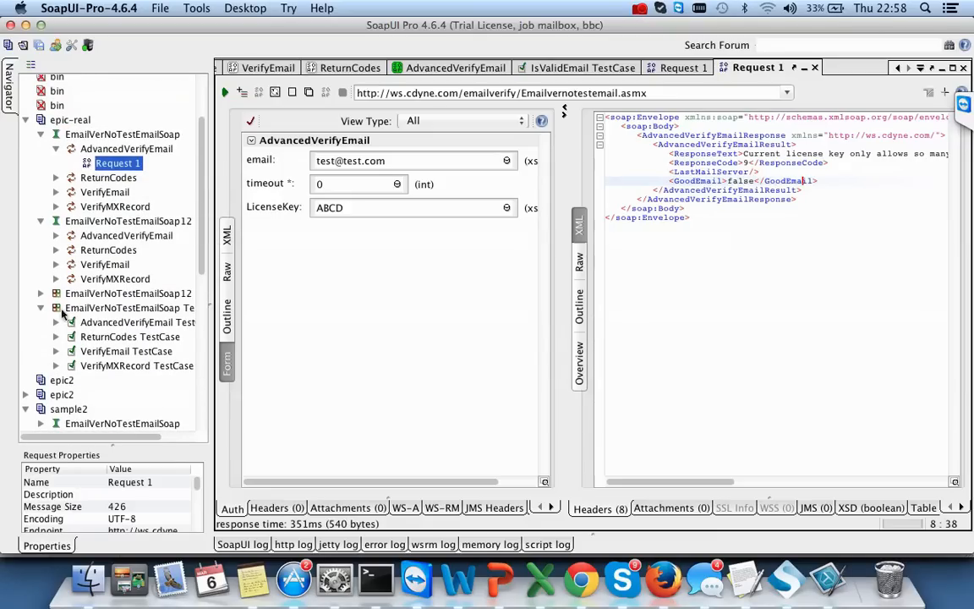
{"action": "scroll", "coordinate": [201, 256], "scroll_direction": "down", "scroll_amount": 2}
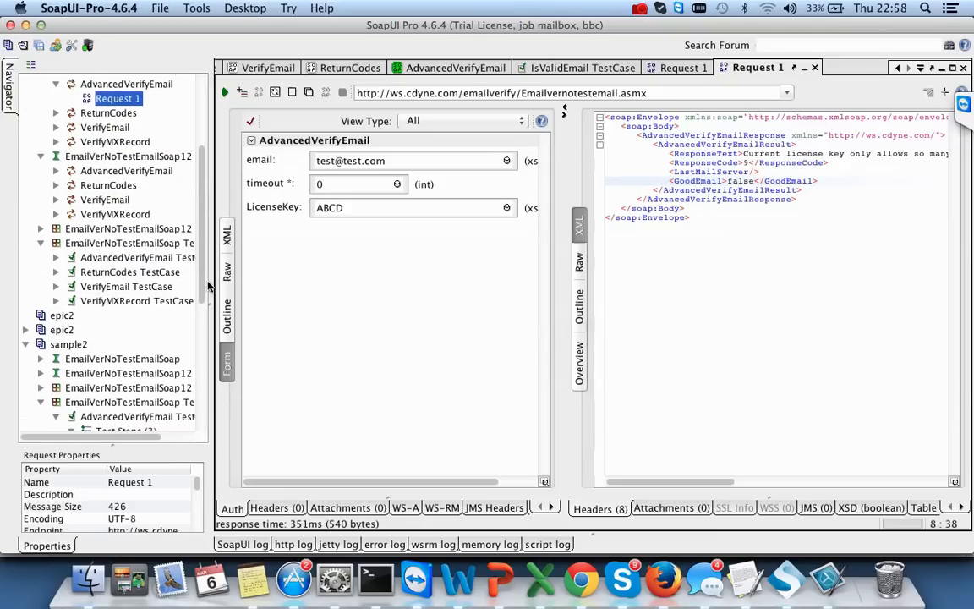
{"action": "left_click_drag", "start_coordinate": [209, 281], "coordinate": [334, 281]}
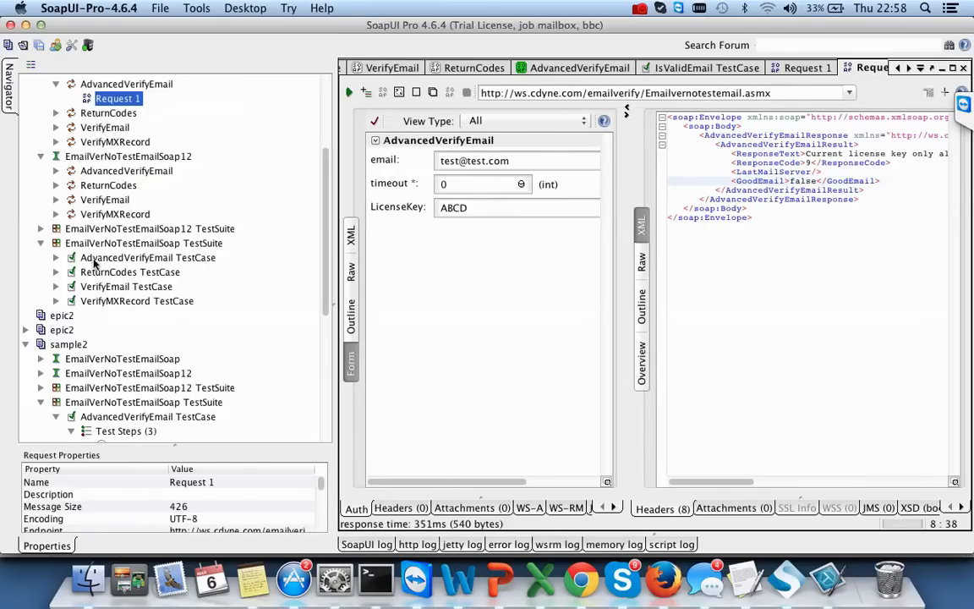
- Expand the AdvancedVerifyEmail TestCase and its Test Steps, showing its single AdvancedVerifyEmail step
{"action": "left_click", "coordinate": [56, 257]}
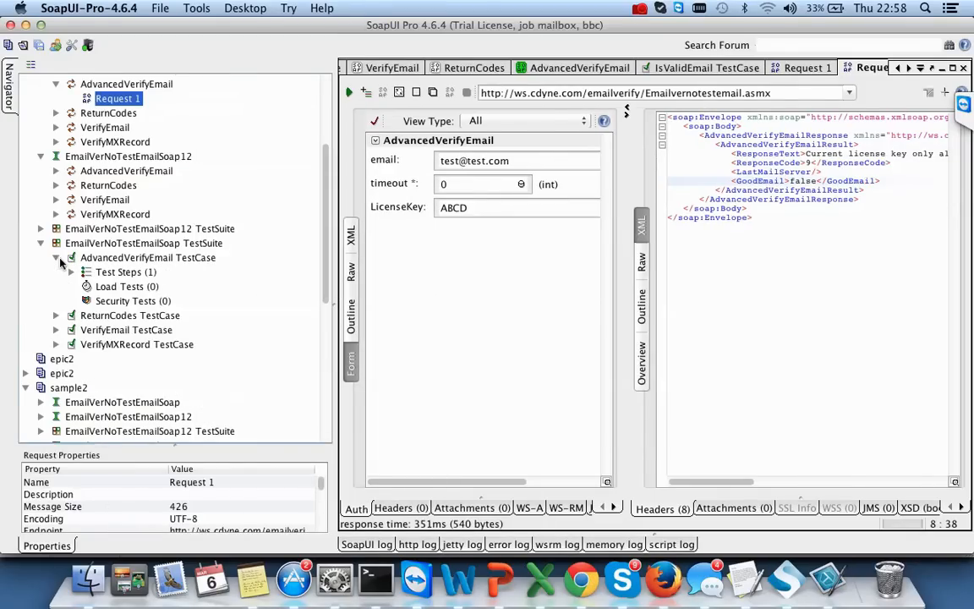
{"action": "left_click", "coordinate": [56, 315]}
{"action": "left_click", "coordinate": [56, 373]}
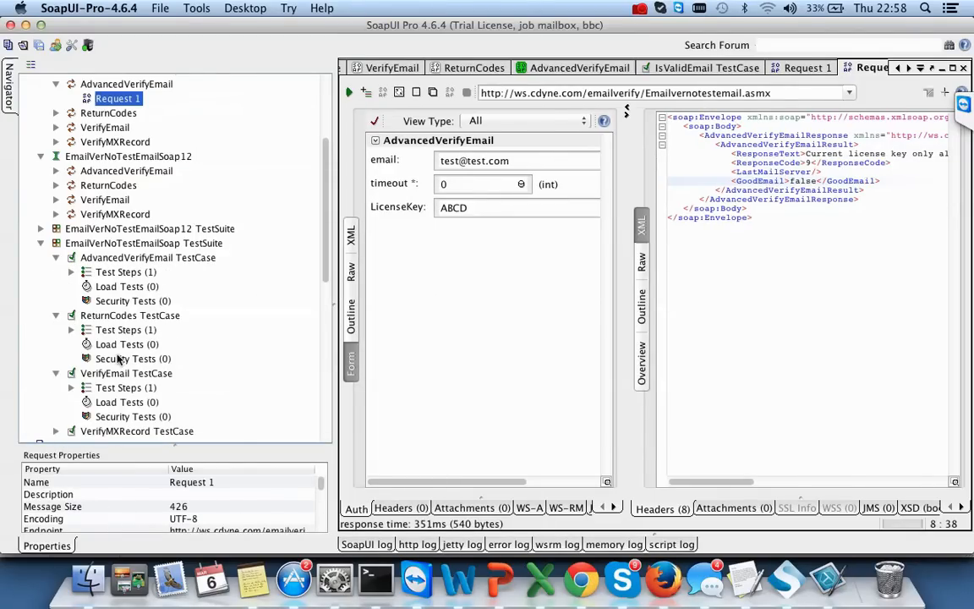
{"action": "left_click", "coordinate": [56, 315]}
{"action": "left_click", "coordinate": [56, 330]}
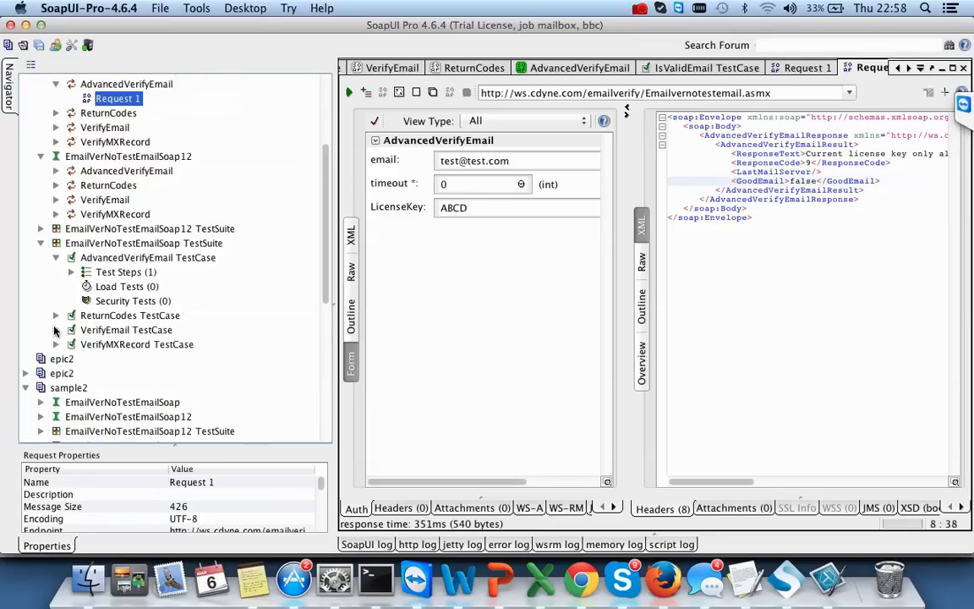
{"action": "left_click", "coordinate": [72, 272]}
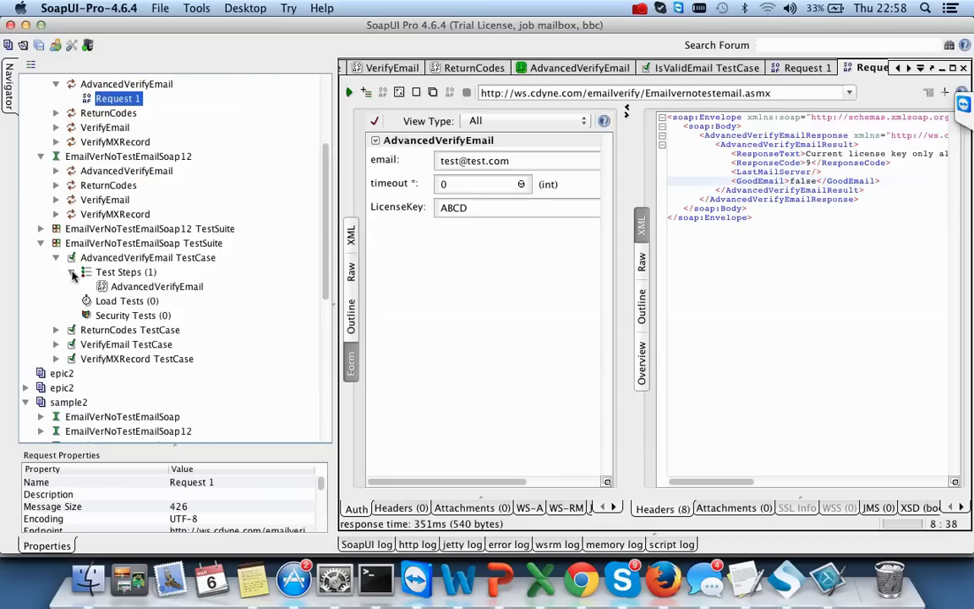
- Open the AdvancedVerifyEmail test step in its editor, then check the Test Steps Add Step menu without adding anything
{"action": "left_click", "coordinate": [134, 292]}
{"action": "double_click", "coordinate": [133, 288]}
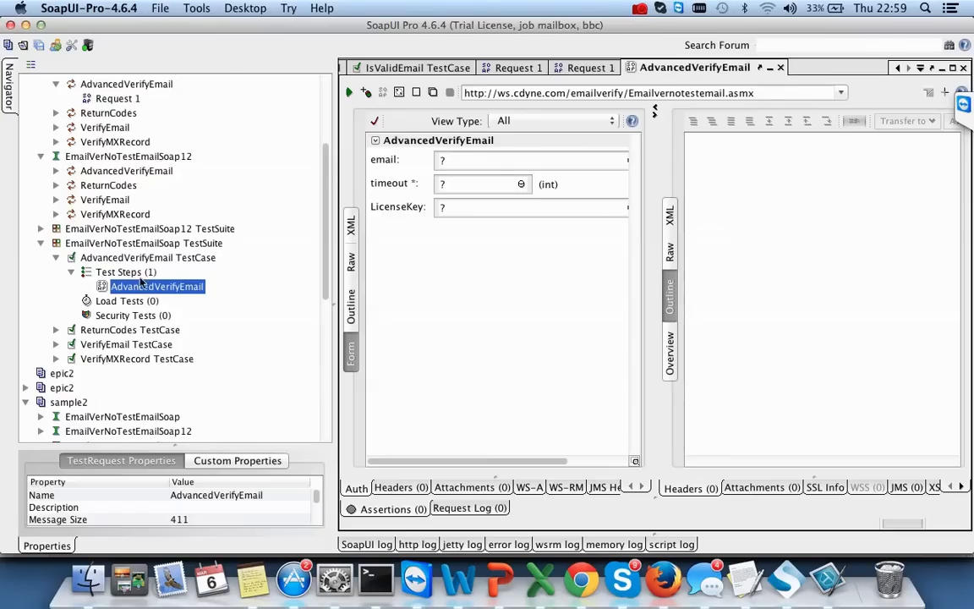
{"action": "left_click", "coordinate": [138, 273]}
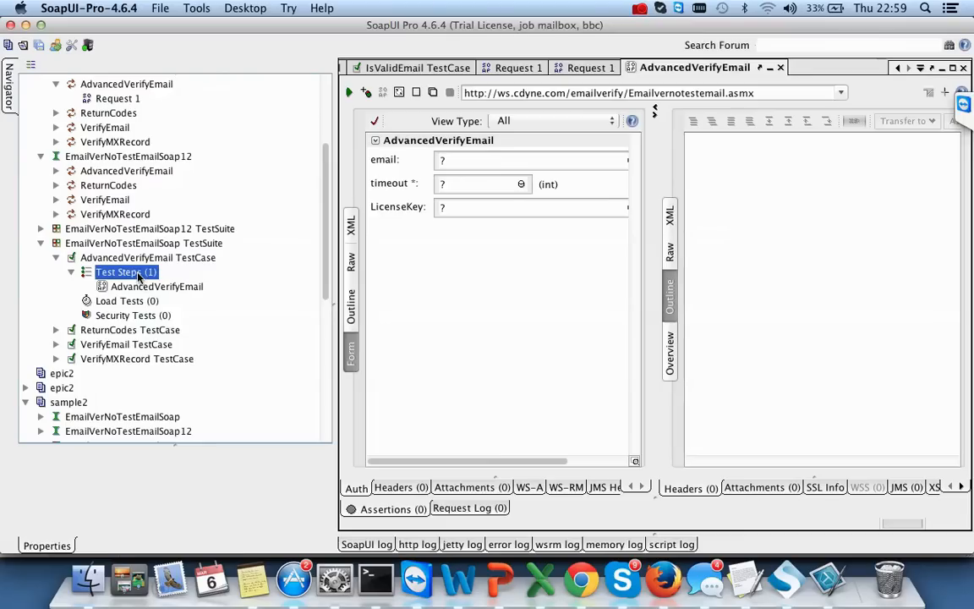
{"action": "right_click", "coordinate": [139, 278]}
{"action": "mouse_move", "coordinate": [217, 302]}
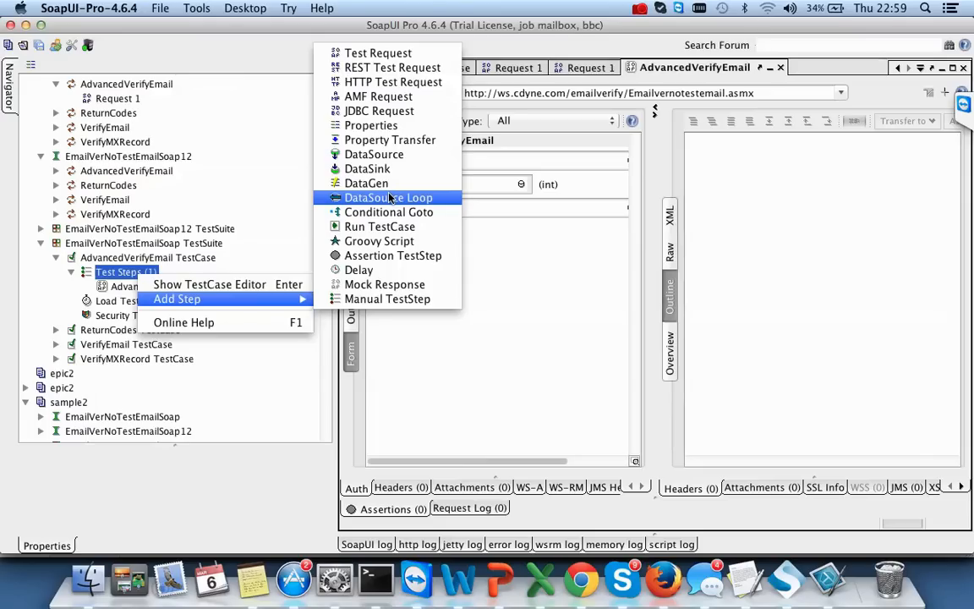
{"action": "left_click", "coordinate": [560, 341]}
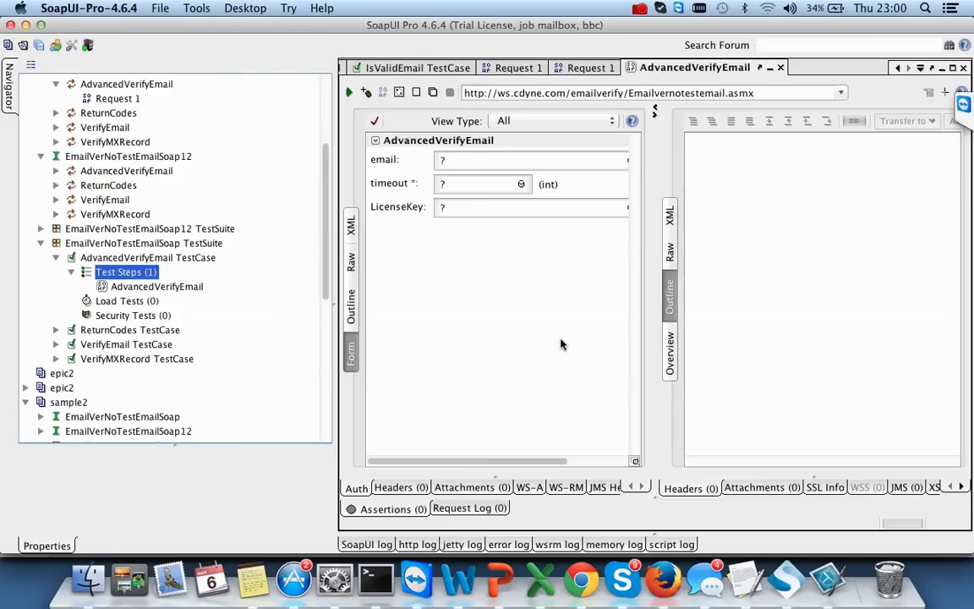
- Replace the test step's email placeholder with the user's Gmail address
{"action": "left_click", "coordinate": [507, 157]}
{"action": "key", "text": "BackSpace"}
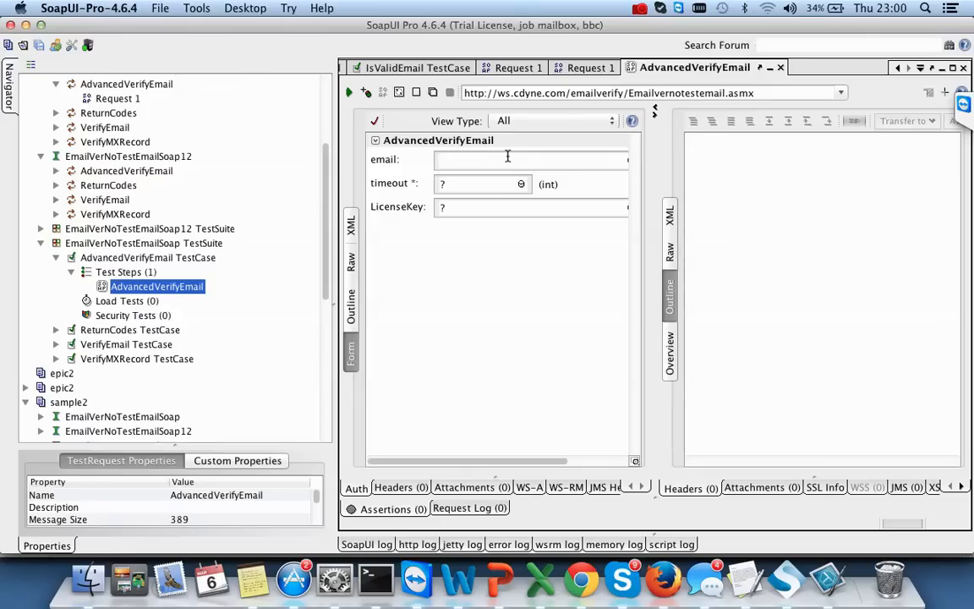
{"action": "left_click_drag", "start_coordinate": [655, 208], "coordinate": [706, 207]}
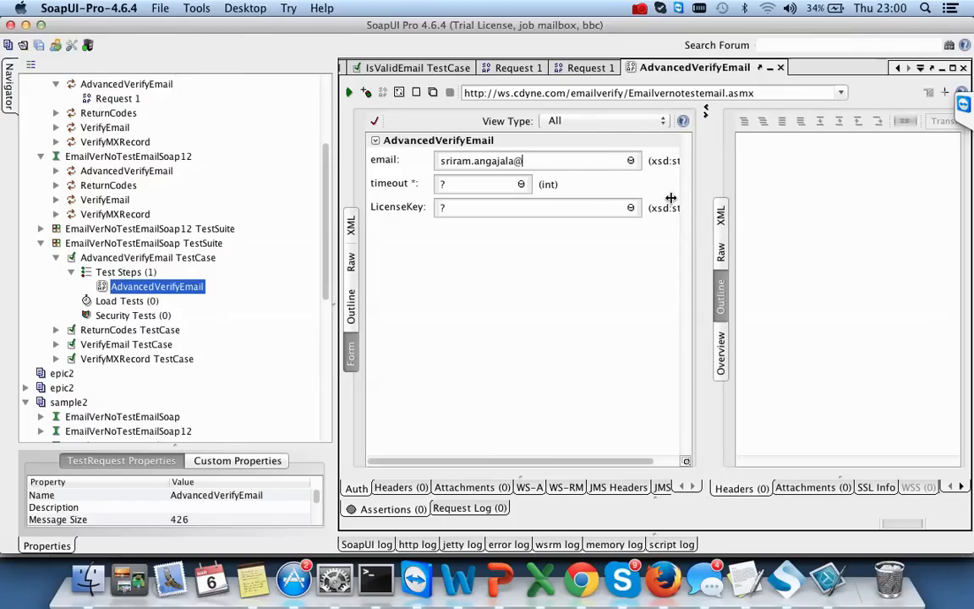
{"action": "type", "text": "gmail.com"}
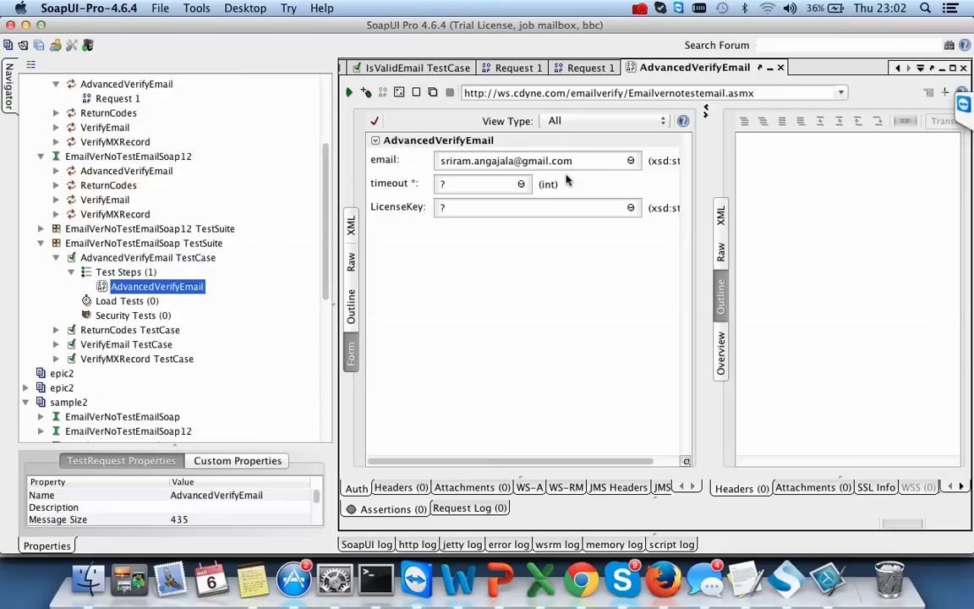
- Set the test step's timeout to 500 and fill in a licence key
{"action": "double_click", "coordinate": [468, 184]}
{"action": "key", "text": "BackSpace"}
{"action": "type", "text": "500"}
{"action": "key", "text": "BackSpace"}
{"action": "type", "text": "ABCD"}
- Select the EmailVerNoTestEmailSoap TestSuite and bring up its context menu
{"action": "left_click", "coordinate": [127, 273]}
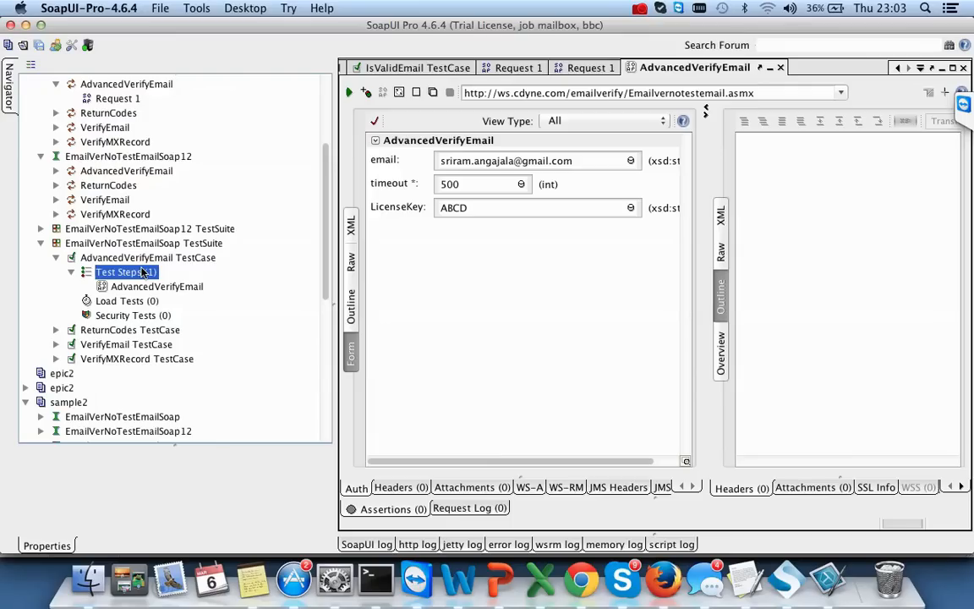
{"action": "left_click", "coordinate": [135, 243]}
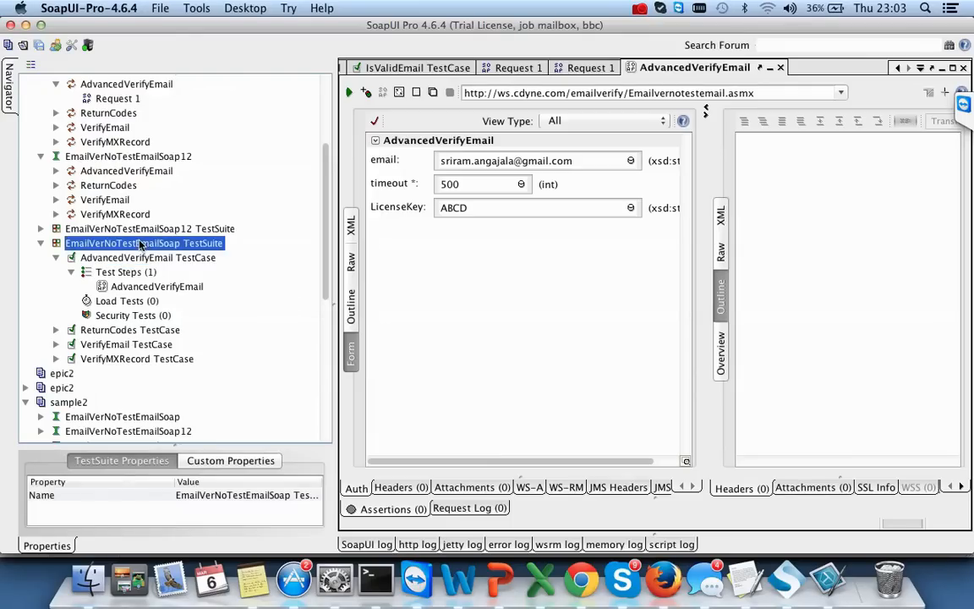
{"action": "right_click", "coordinate": [140, 243]}
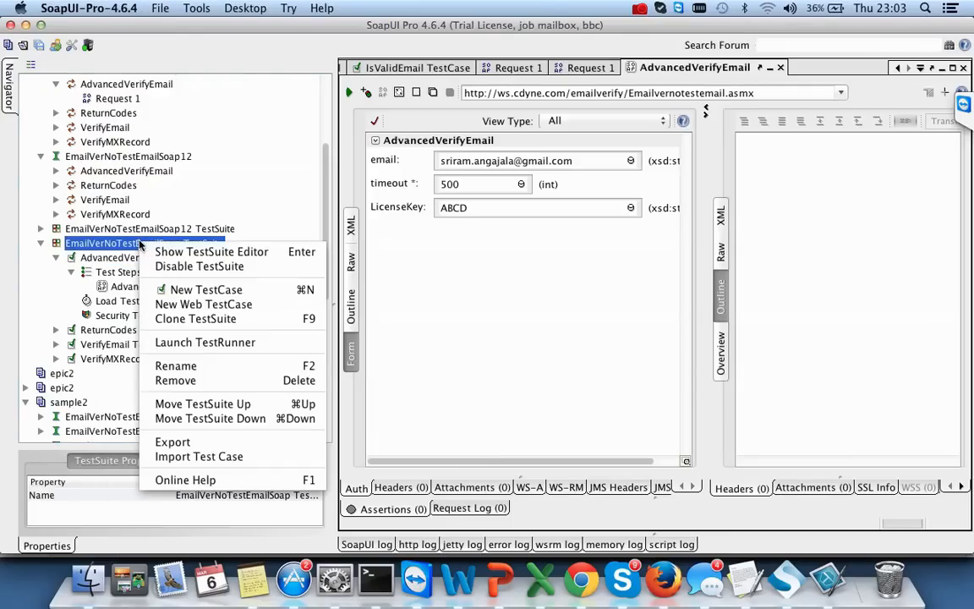
- Create test case 'Verify that email with single chr then get correct reponse code', name copied from emails.xls cell B3
{"action": "left_click", "coordinate": [240, 290]}
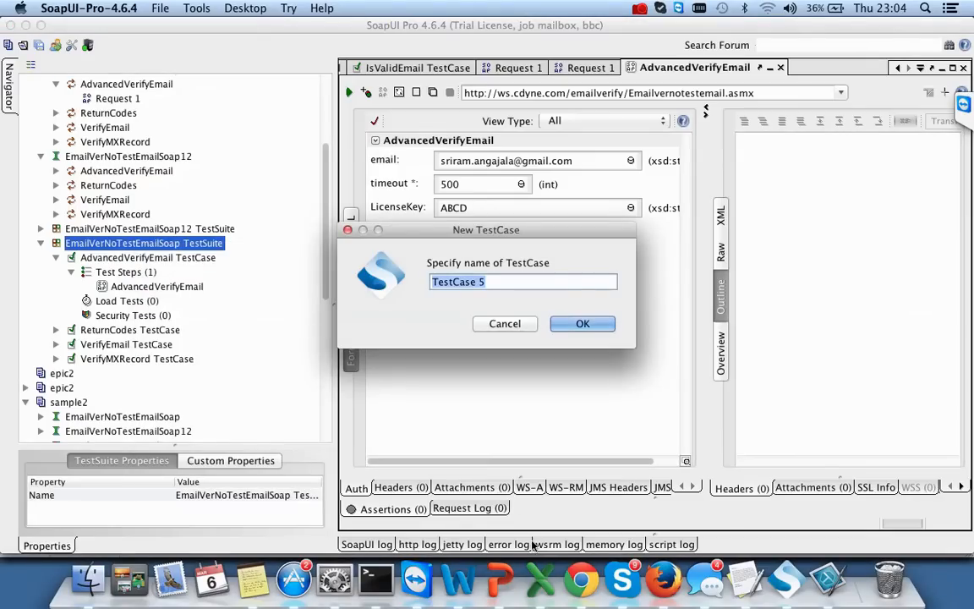
{"action": "left_click", "coordinate": [541, 580]}
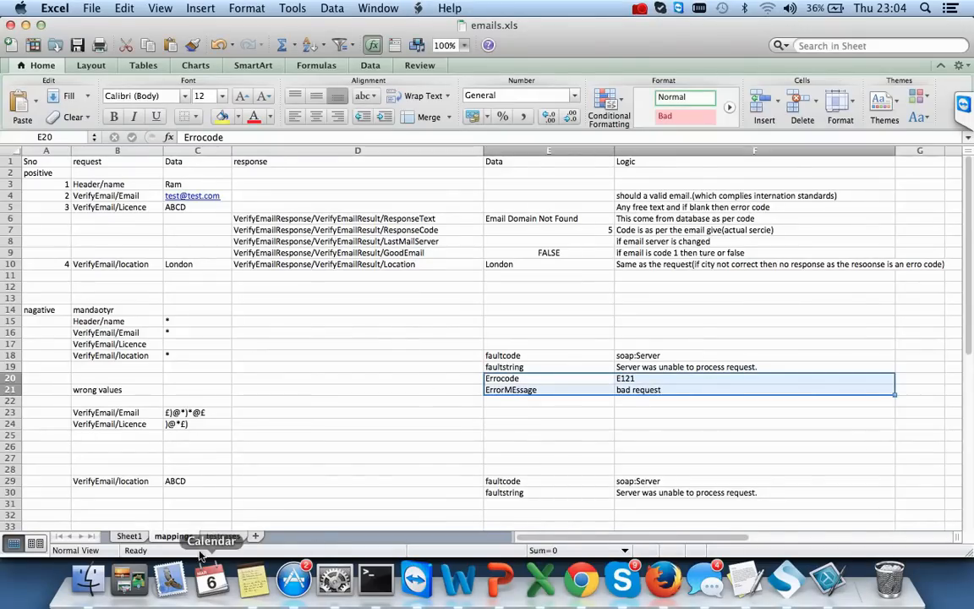
{"action": "left_click", "coordinate": [222, 536]}
{"action": "left_click", "coordinate": [173, 184]}
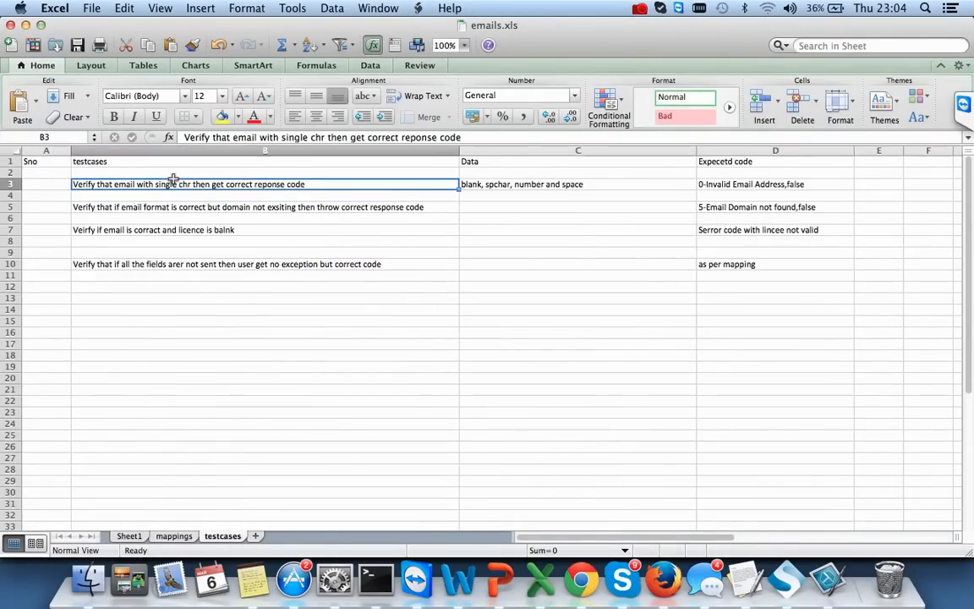
{"action": "key", "text": "super+c"}
{"action": "key", "text": "super+Tab"}
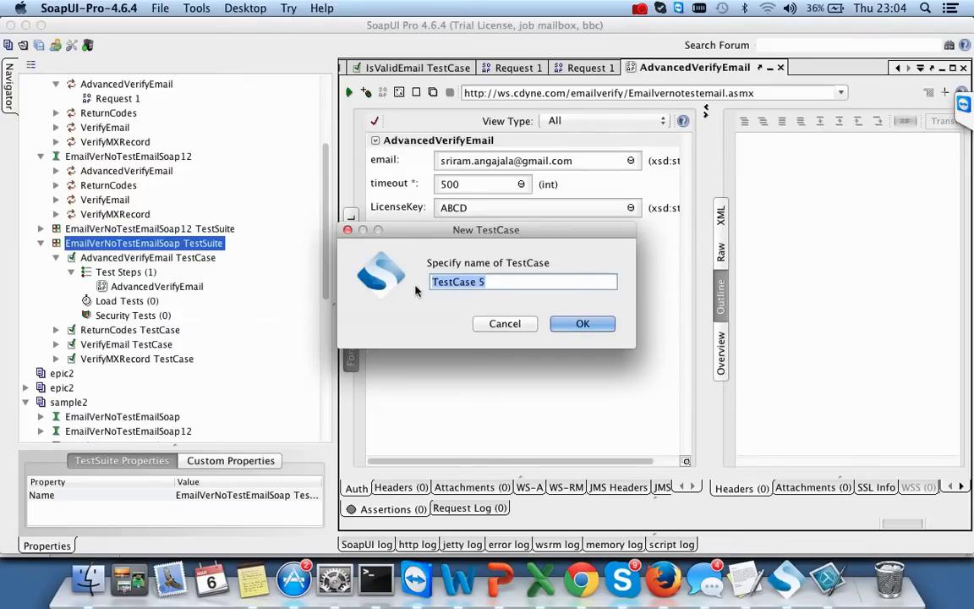
{"action": "key", "text": "BackSpace"}
{"action": "key", "text": "super+v"}
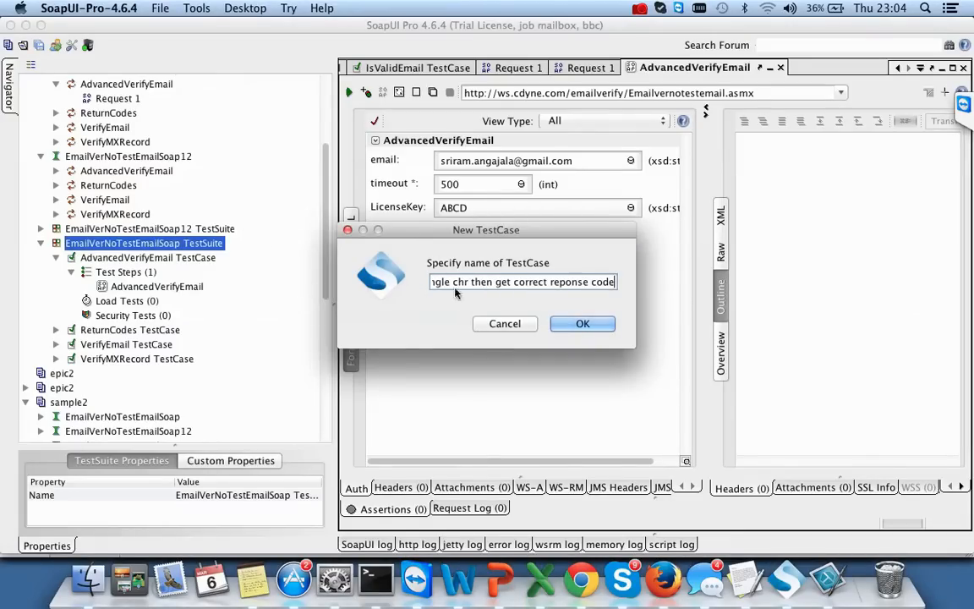
{"action": "left_click", "coordinate": [583, 323]}
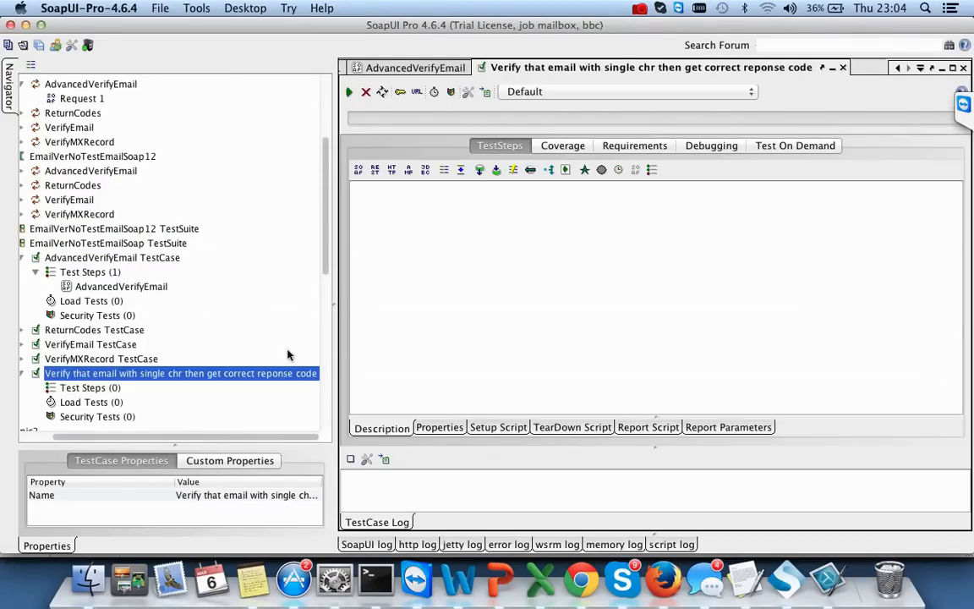
{"action": "left_click_drag", "start_coordinate": [207, 438], "coordinate": [122, 438]}
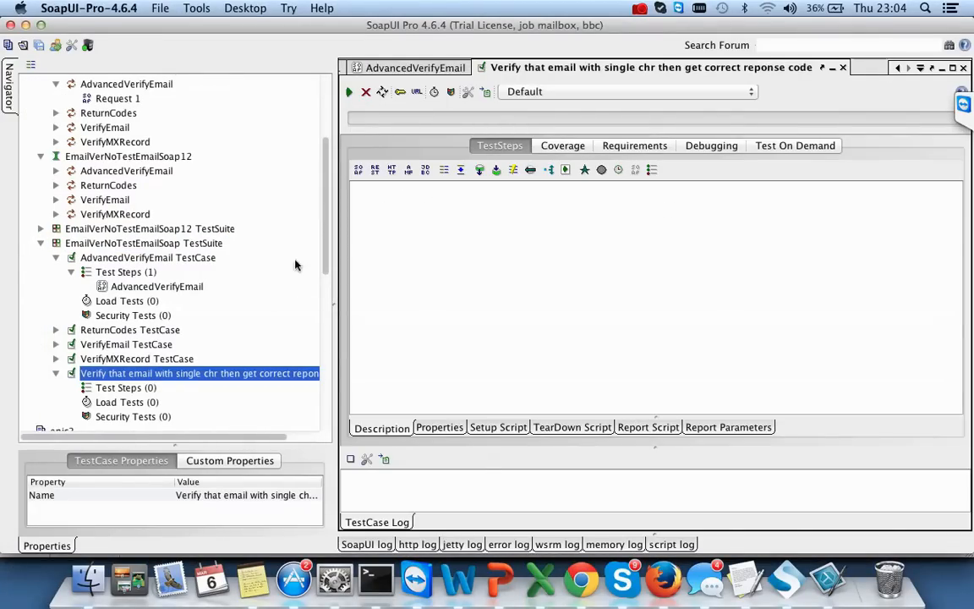
{"action": "left_click_drag", "start_coordinate": [326, 236], "coordinate": [326, 312]}
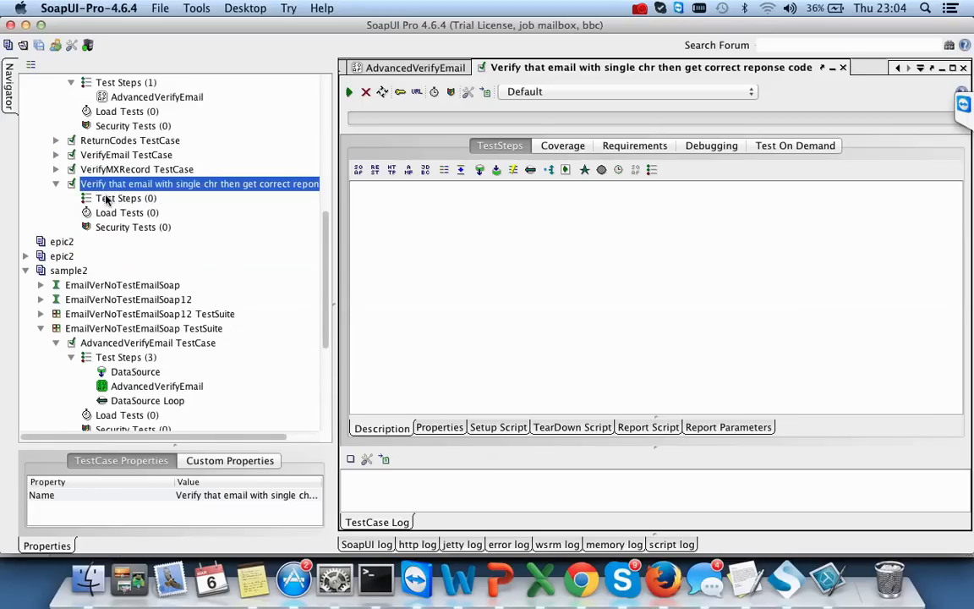
{"action": "left_click", "coordinate": [150, 199]}
{"action": "right_click", "coordinate": [149, 199]}
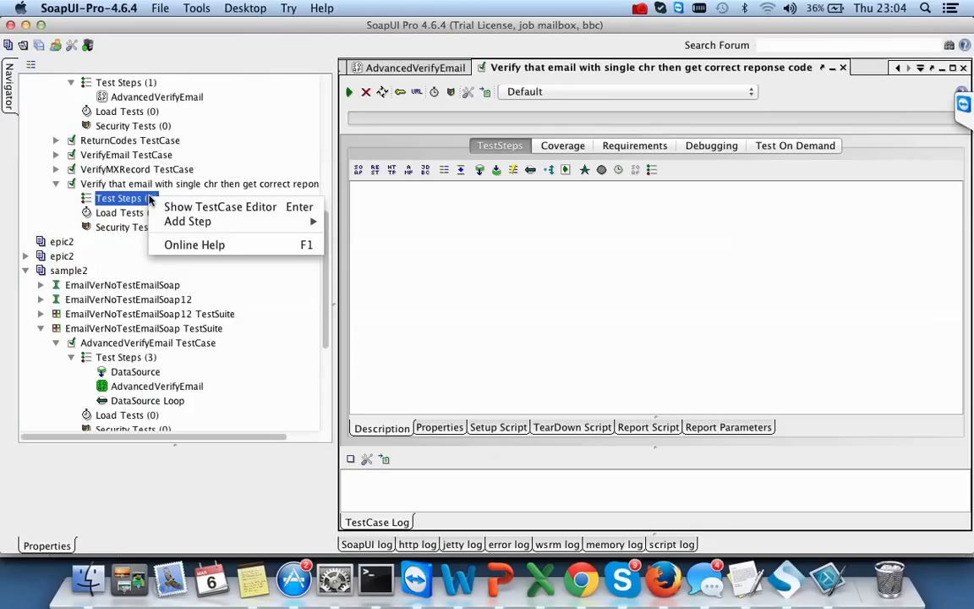
{"action": "left_click", "coordinate": [401, 274]}
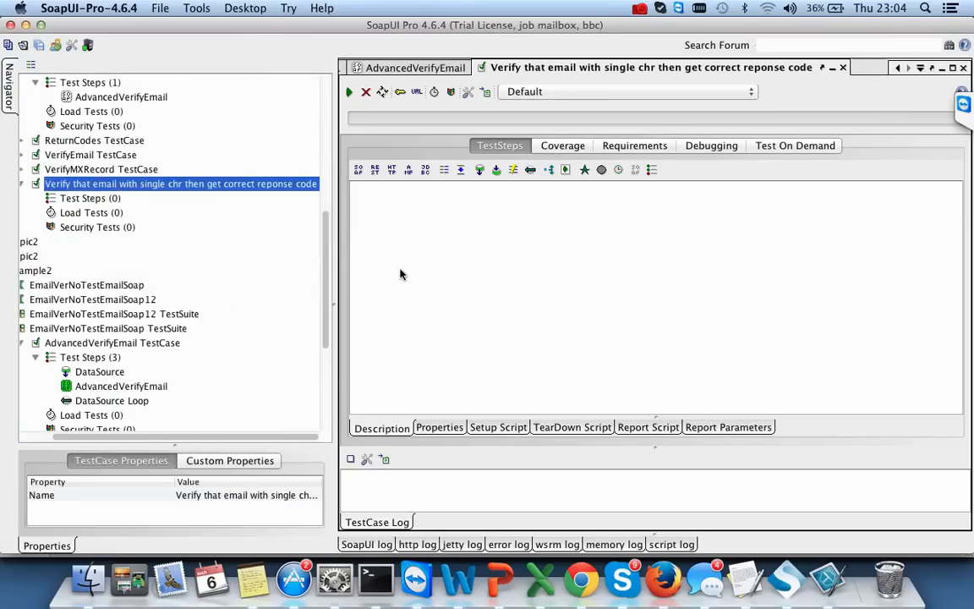
{"action": "key", "text": "super+Tab"}
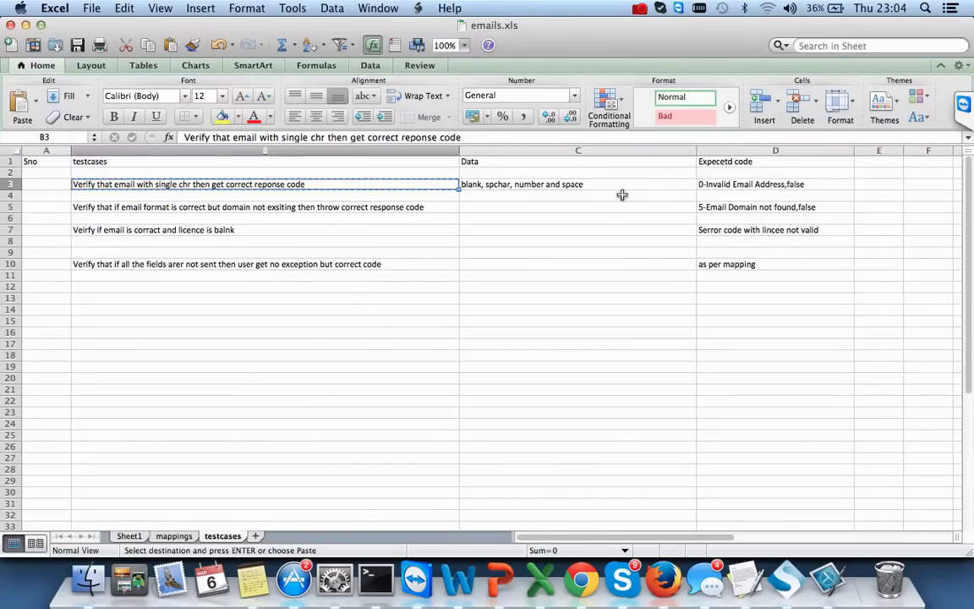
{"action": "left_click", "coordinate": [737, 183]}
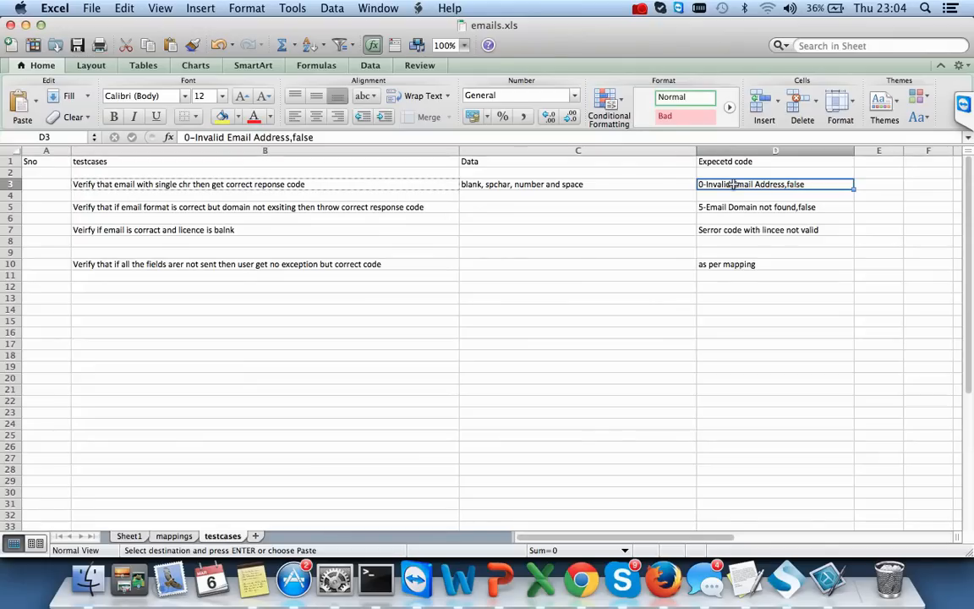
{"action": "key", "text": "super+Tab"}
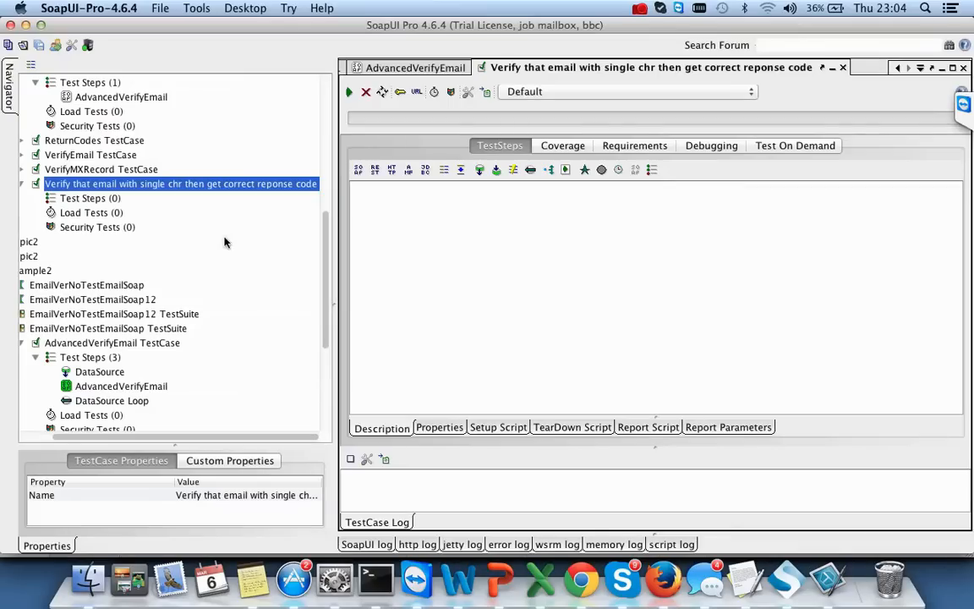
{"action": "right_click", "coordinate": [138, 186]}
- Add a 'Test Request' step calling EmailVerNoTestEmailSoap's AdvancedVerifyEmail operation with default options
{"action": "mouse_move", "coordinate": [252, 247]}
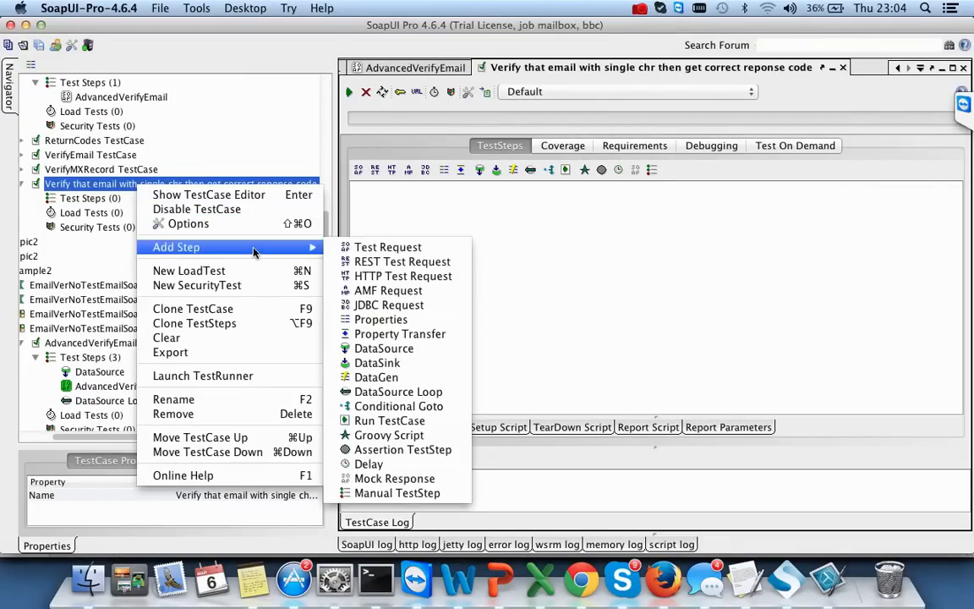
{"action": "left_click", "coordinate": [431, 247]}
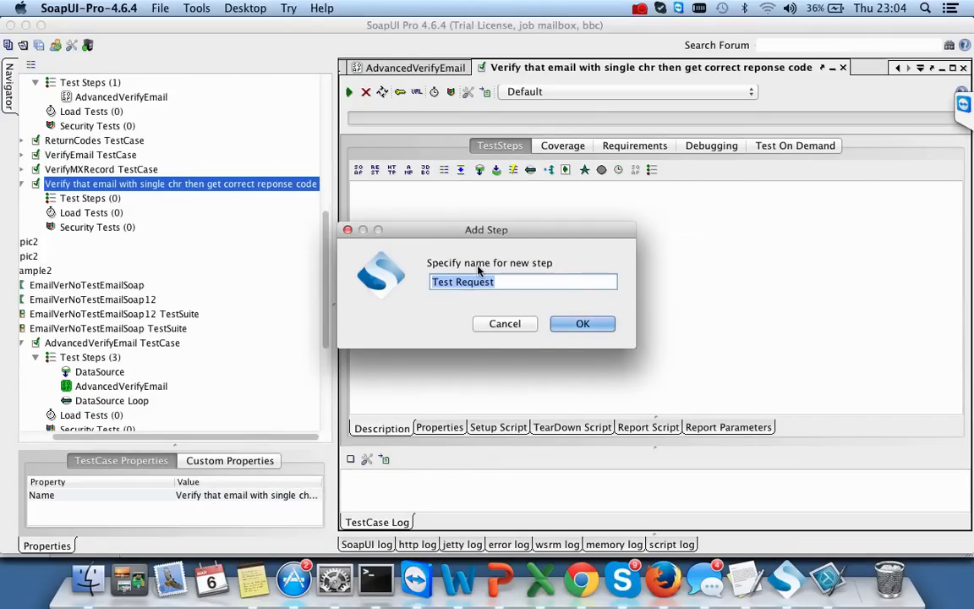
{"action": "left_click", "coordinate": [578, 323]}
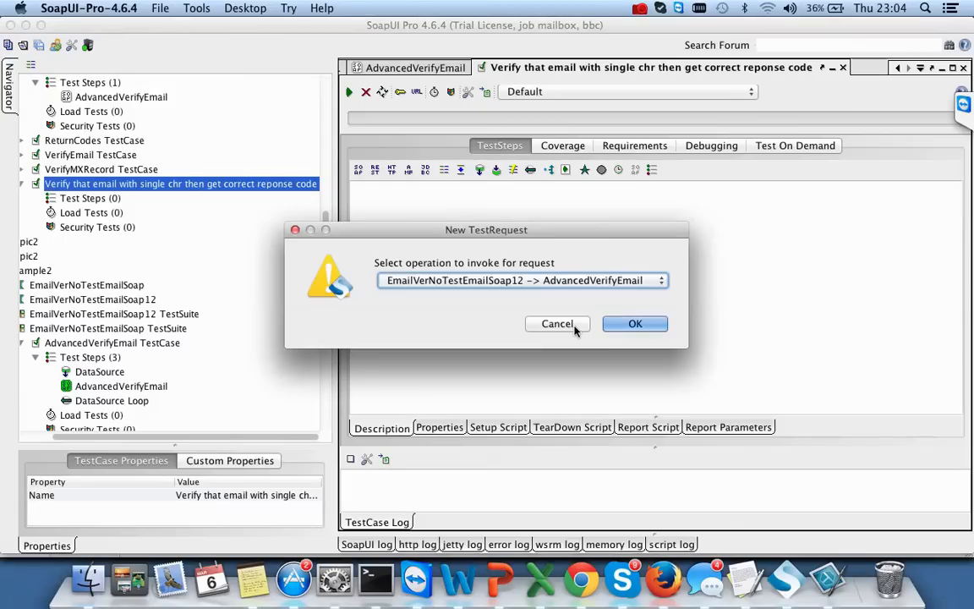
{"action": "left_click", "coordinate": [589, 282]}
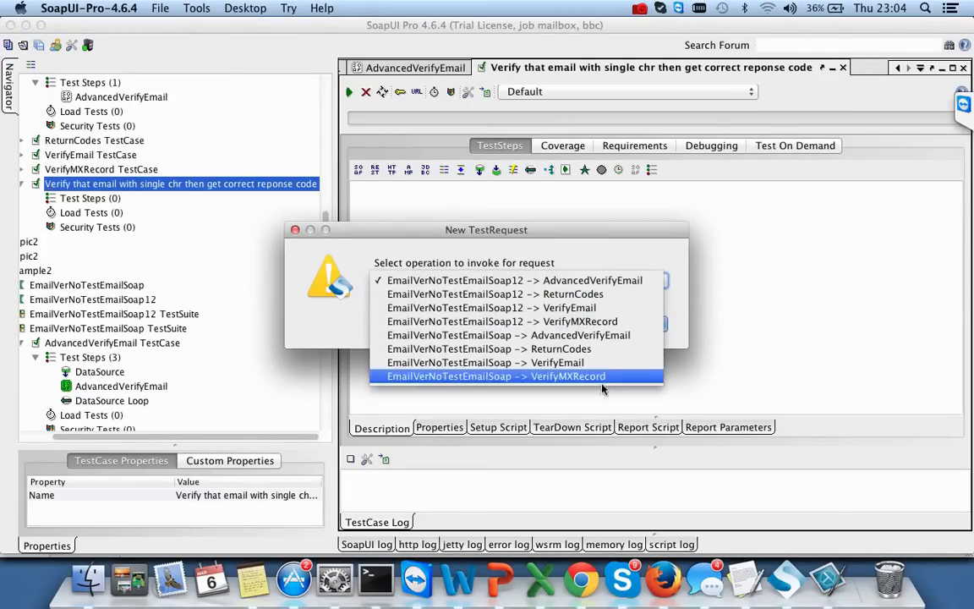
{"action": "left_click", "coordinate": [604, 336]}
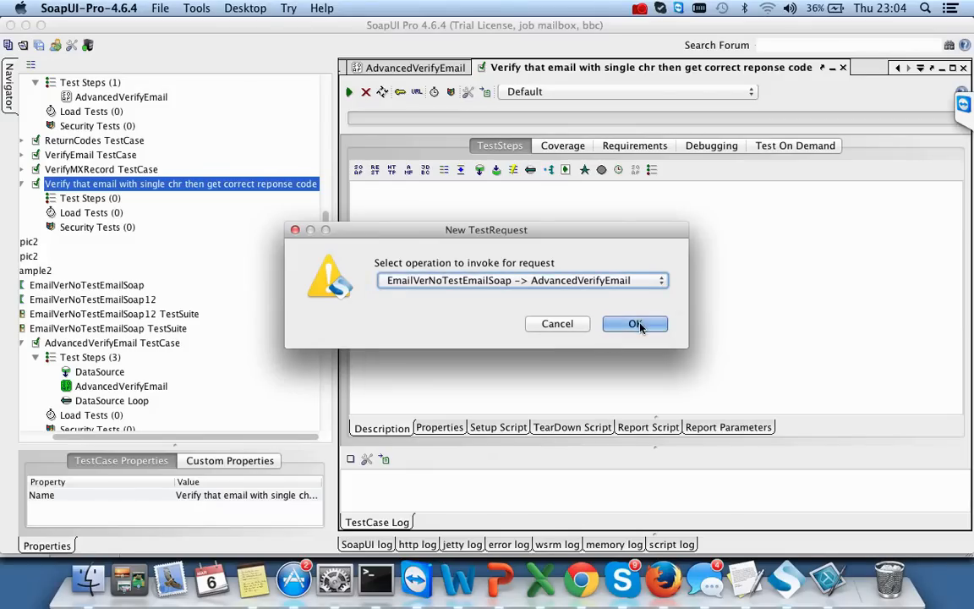
{"action": "left_click", "coordinate": [640, 326]}
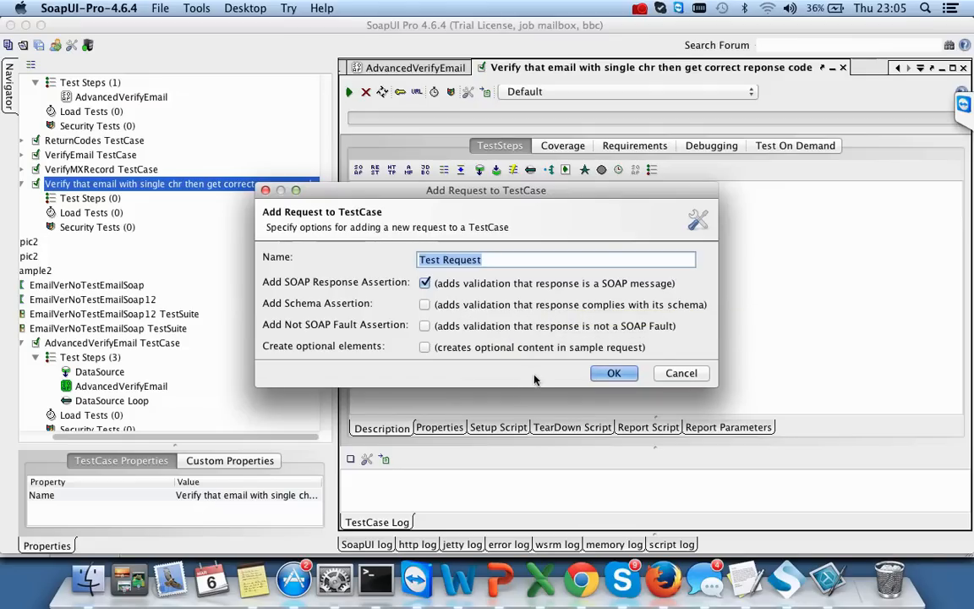
{"action": "left_click", "coordinate": [614, 373]}
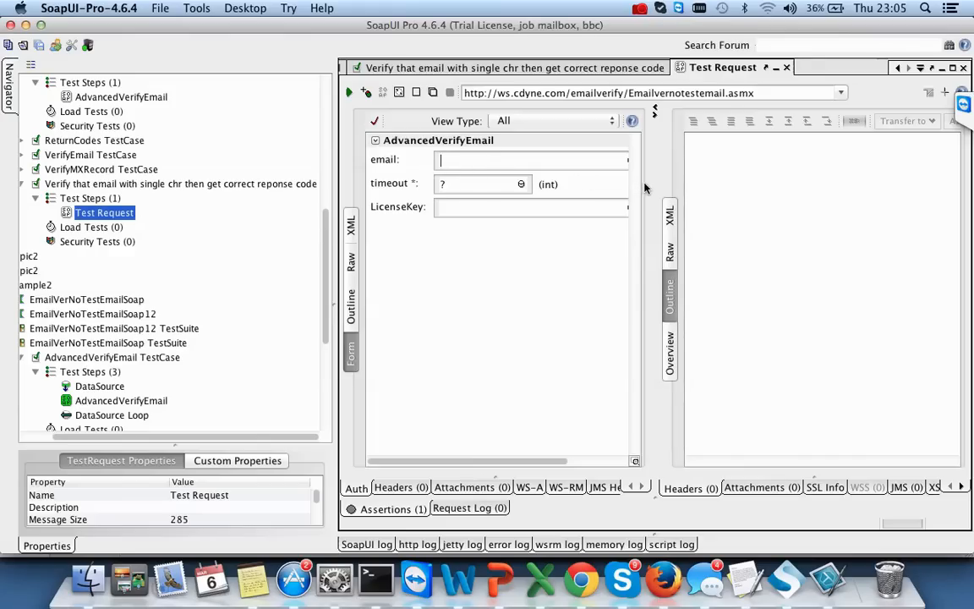
- Fill the Test Request with email 'test', timeout 5000 and a licence key
{"action": "left_click_drag", "start_coordinate": [655, 184], "coordinate": [745, 211]}
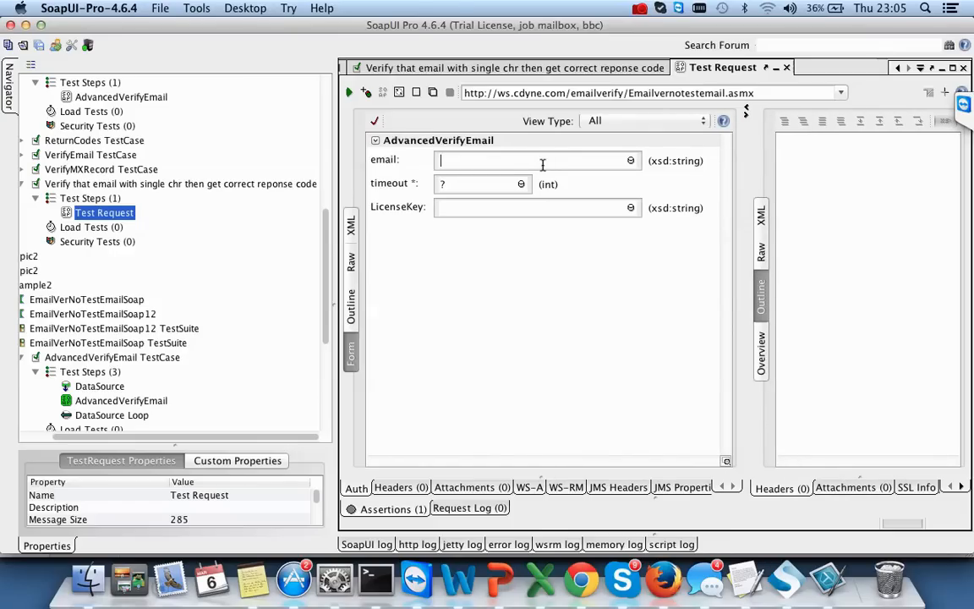
{"action": "key", "text": "super+Tab"}
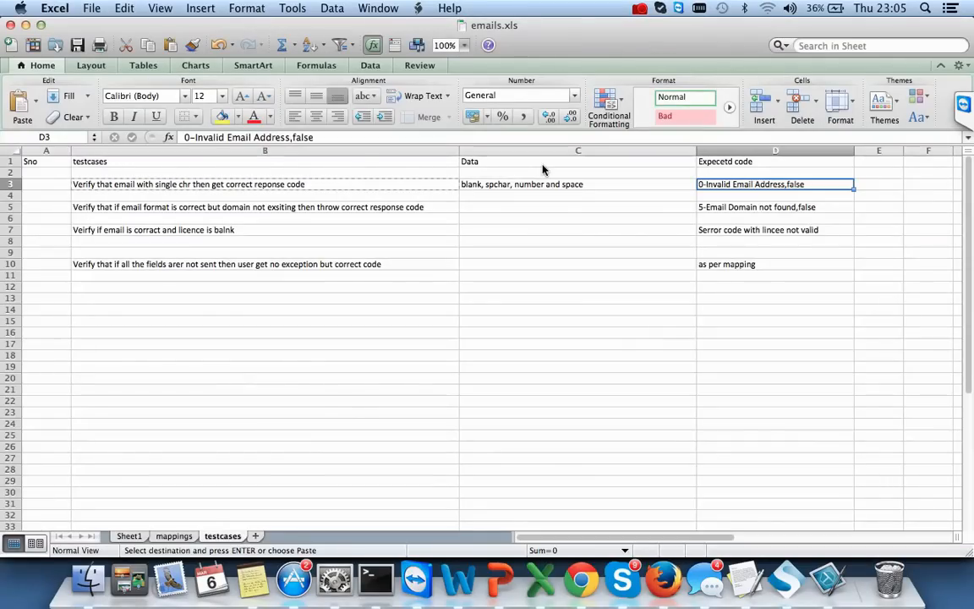
{"action": "key", "text": "super+Tab"}
{"action": "type", "text": "test"}
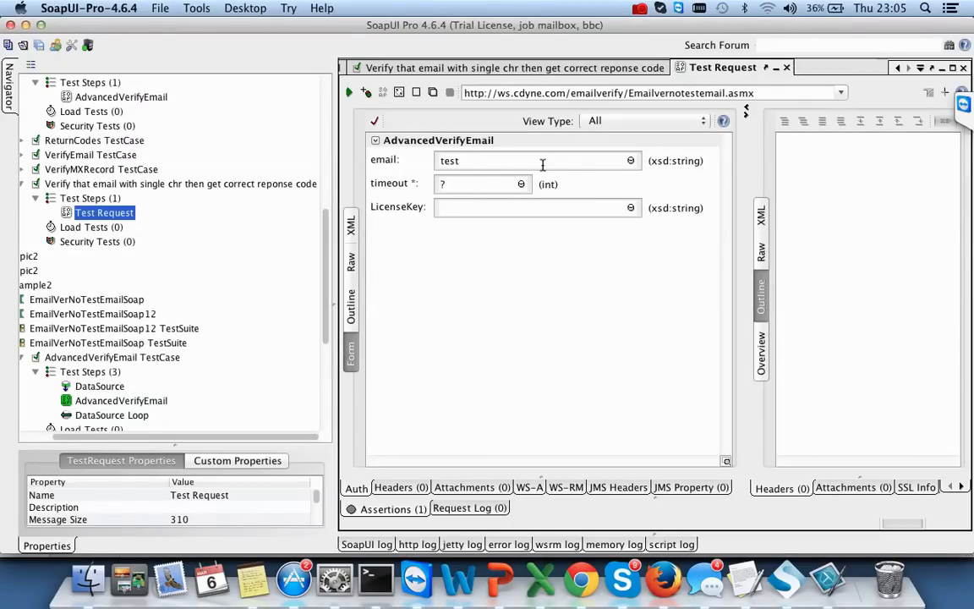
{"action": "left_click", "coordinate": [456, 185]}
{"action": "key", "text": "BackSpace"}
{"action": "type", "text": "5000"}
{"action": "type", "text": "ABCD"}
- Run the request and view the XML response showing ResponseCode 9
{"action": "left_click", "coordinate": [349, 93]}
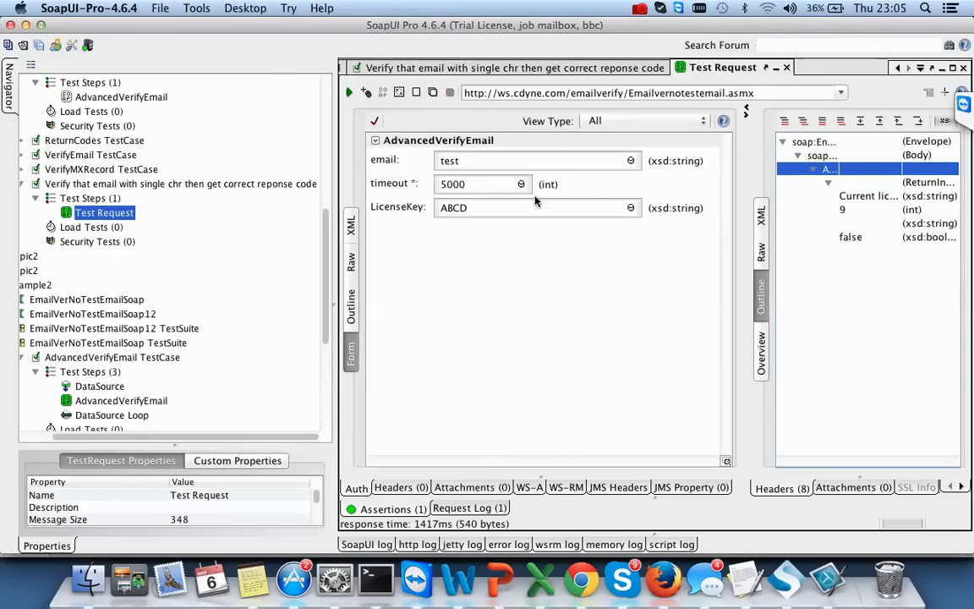
{"action": "left_click", "coordinate": [761, 216]}
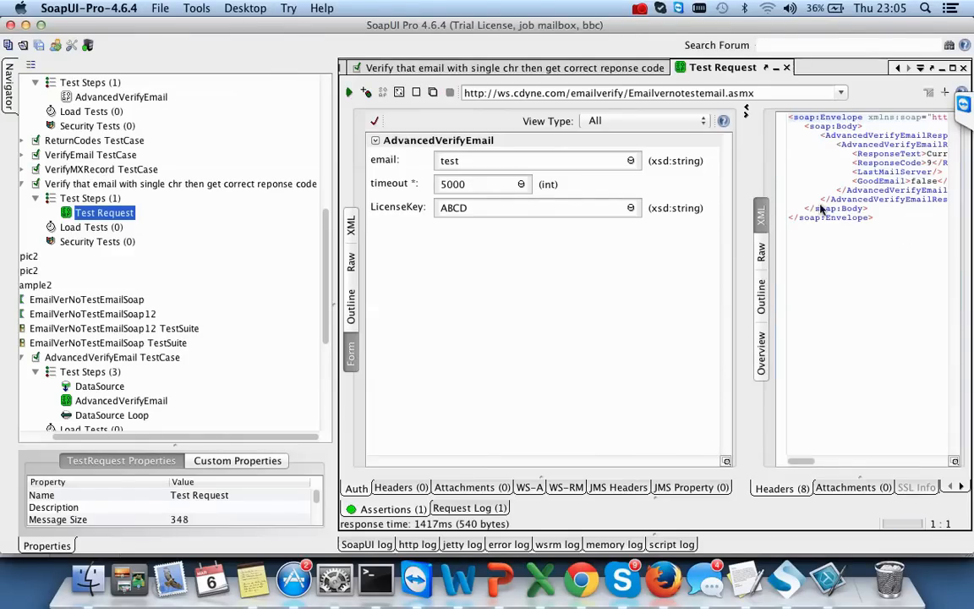
{"action": "left_click", "coordinate": [930, 163]}
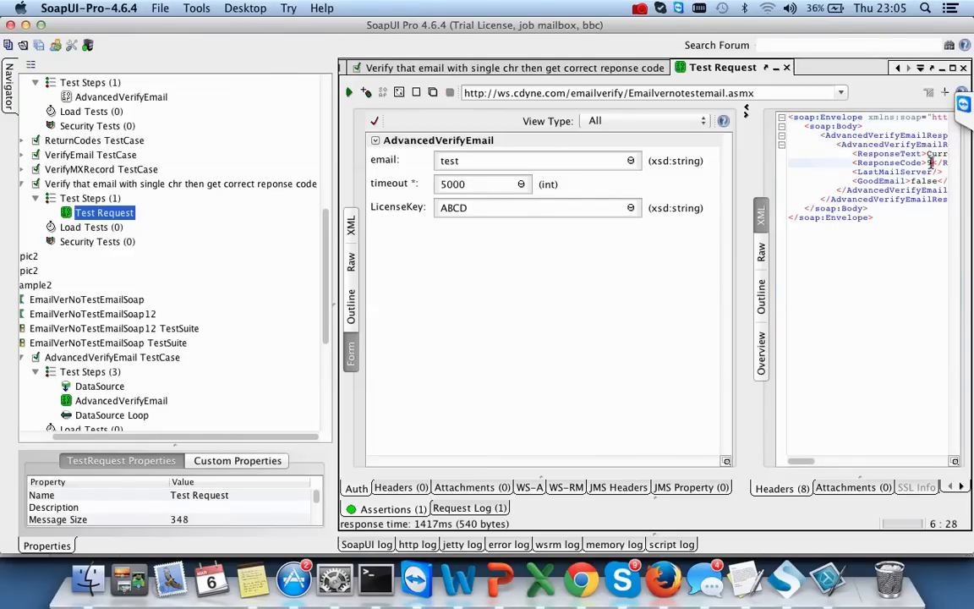
{"action": "left_click", "coordinate": [928, 162]}
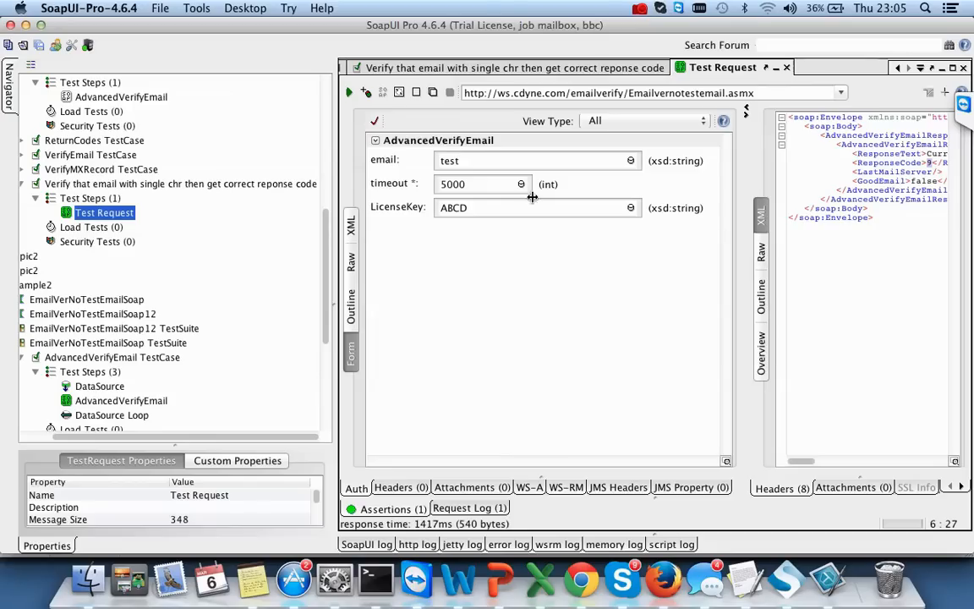
- Run the single-character email test case until Test Request passes OK, then reopen the Test Request editor
{"action": "double_click", "coordinate": [135, 184]}
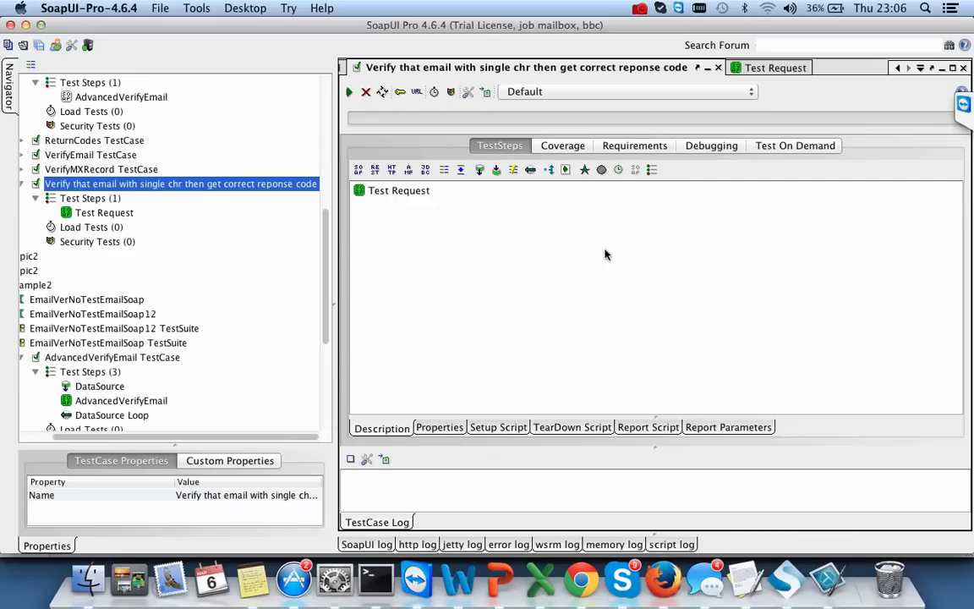
{"action": "left_click", "coordinate": [350, 92]}
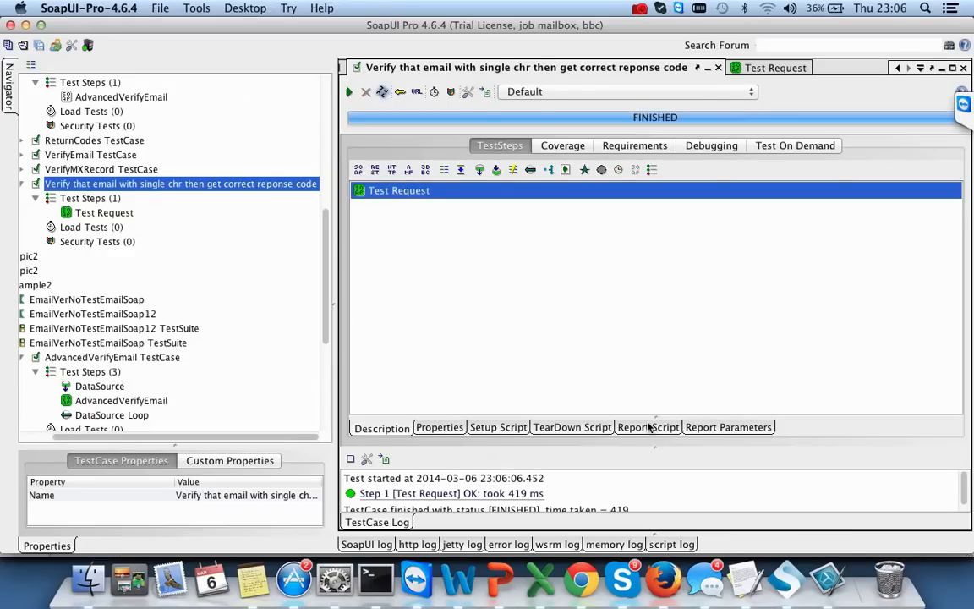
{"action": "double_click", "coordinate": [109, 215]}
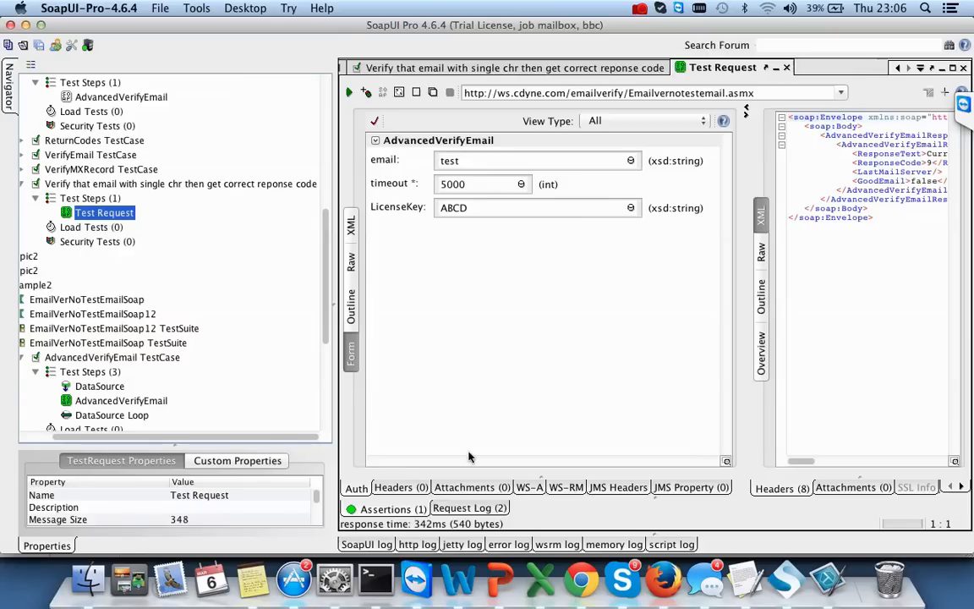
- Show the Test Request's Assertions list and start adding a new assertion
{"action": "left_click", "coordinate": [393, 508]}
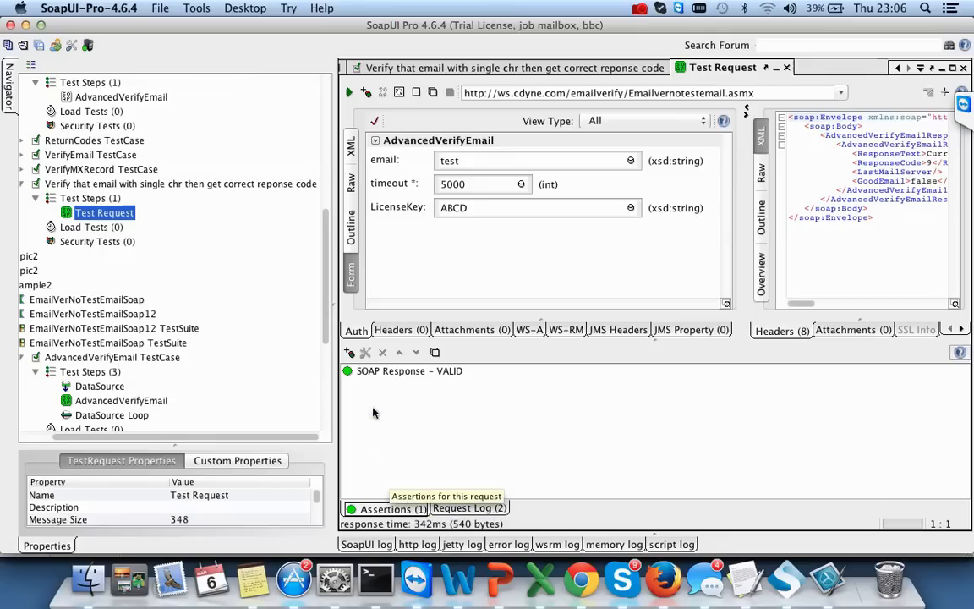
{"action": "left_click", "coordinate": [351, 353]}
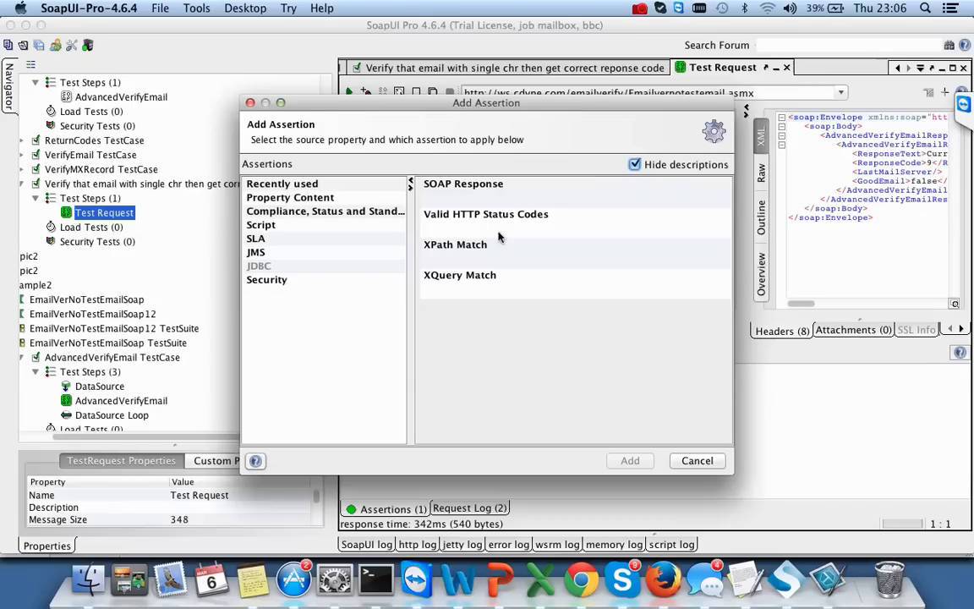
- Add an XPath Match assertion on ResponseCode expecting 9, test it against the last response, and save
{"action": "left_click", "coordinate": [469, 258]}
{"action": "left_click", "coordinate": [622, 460]}
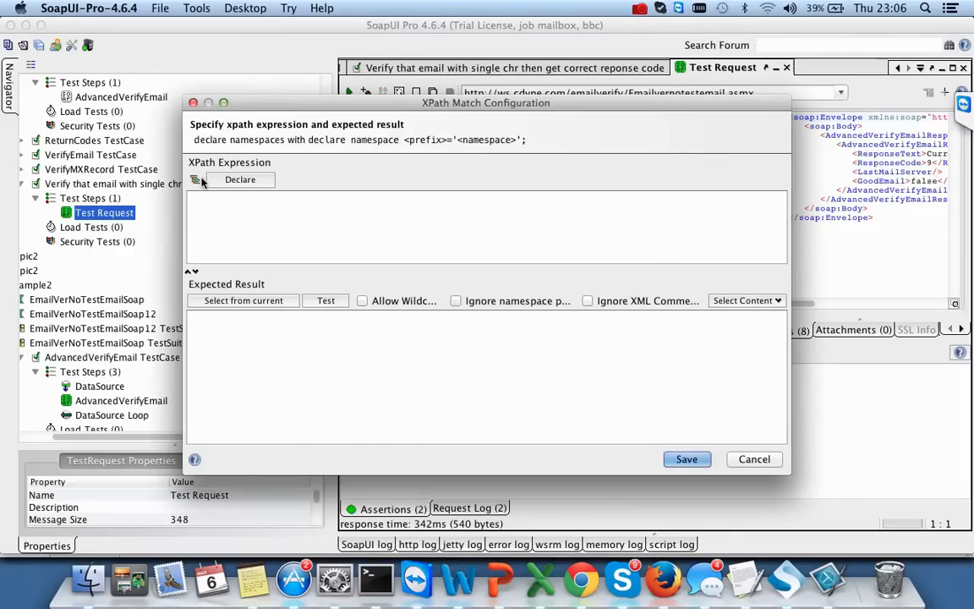
{"action": "left_click", "coordinate": [195, 179]}
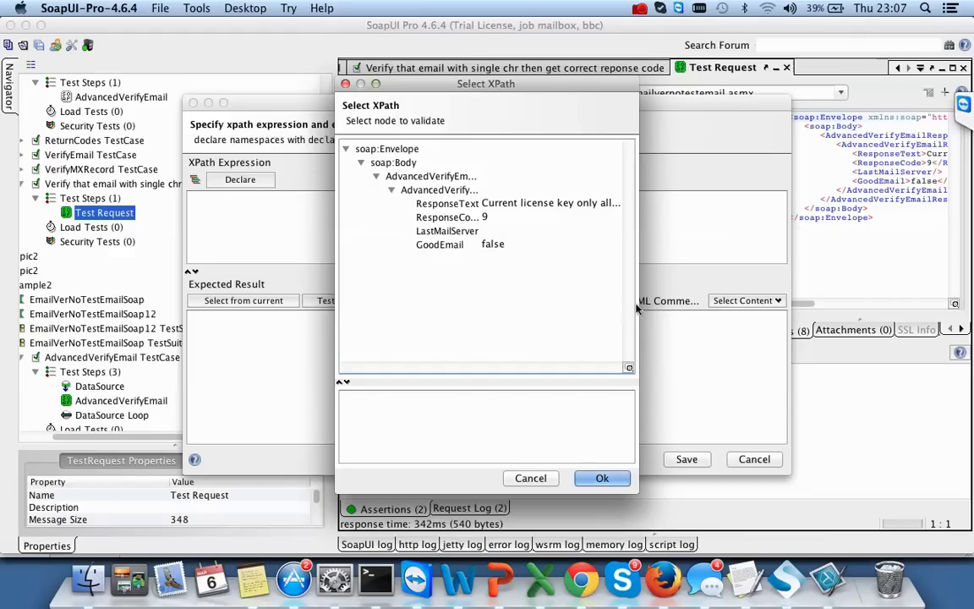
{"action": "left_click_drag", "start_coordinate": [639, 300], "coordinate": [780, 292]}
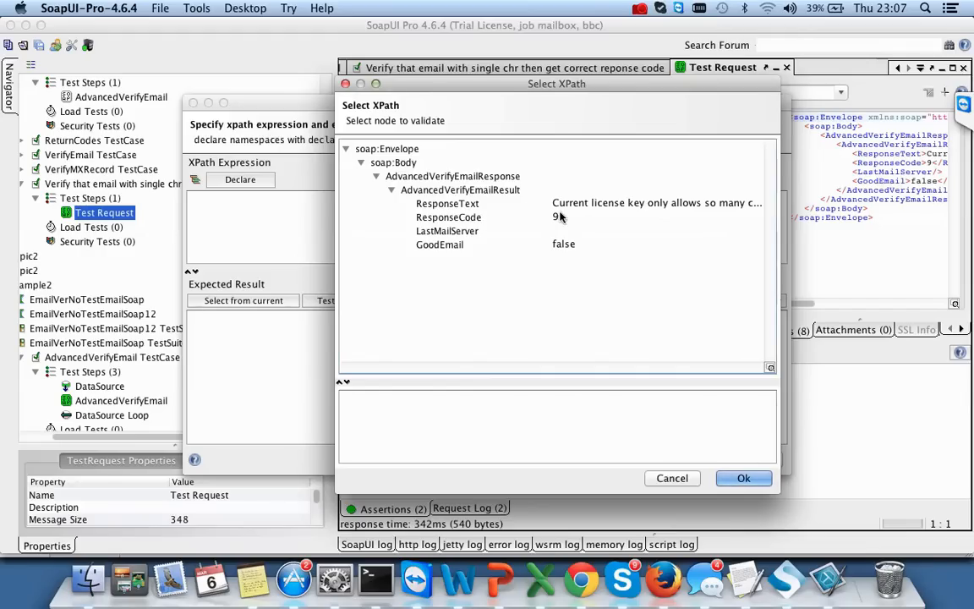
{"action": "left_click", "coordinate": [559, 217]}
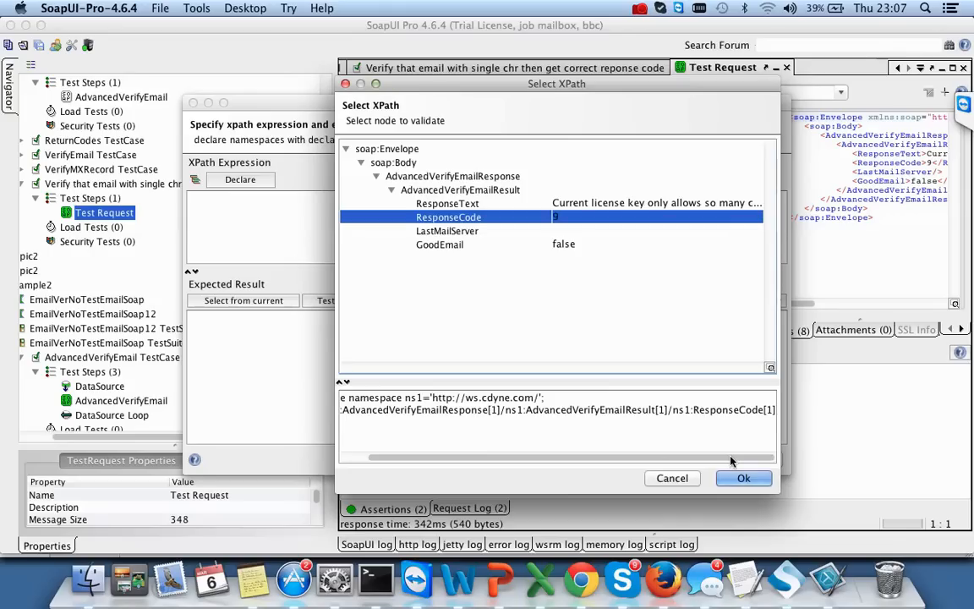
{"action": "left_click", "coordinate": [741, 476]}
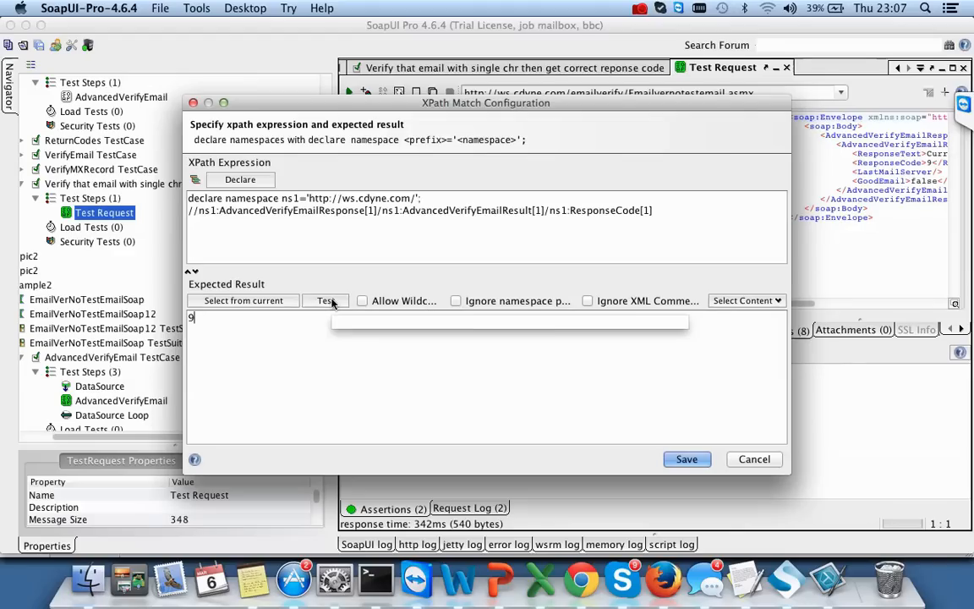
{"action": "left_click", "coordinate": [328, 301]}
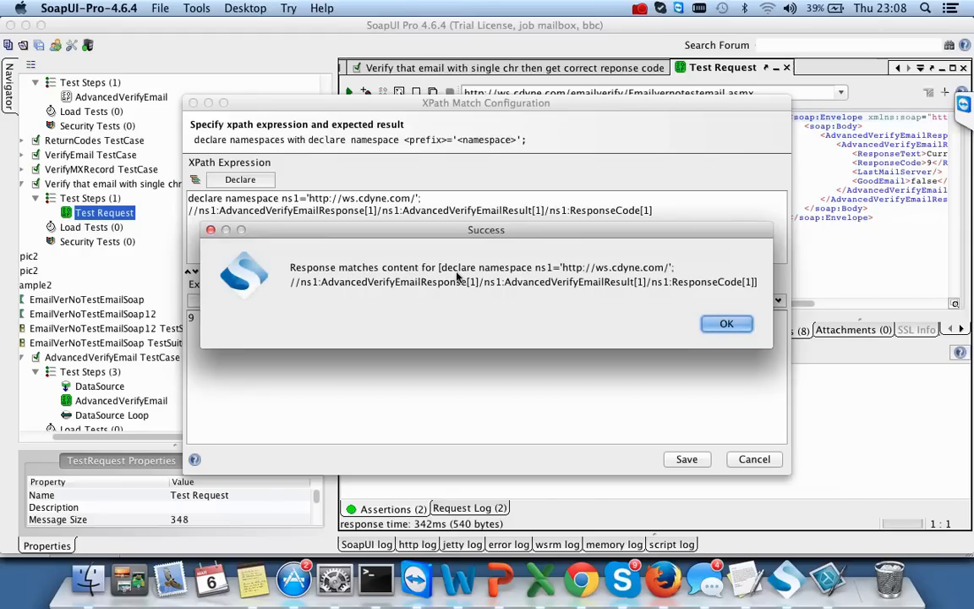
{"action": "left_click", "coordinate": [726, 324]}
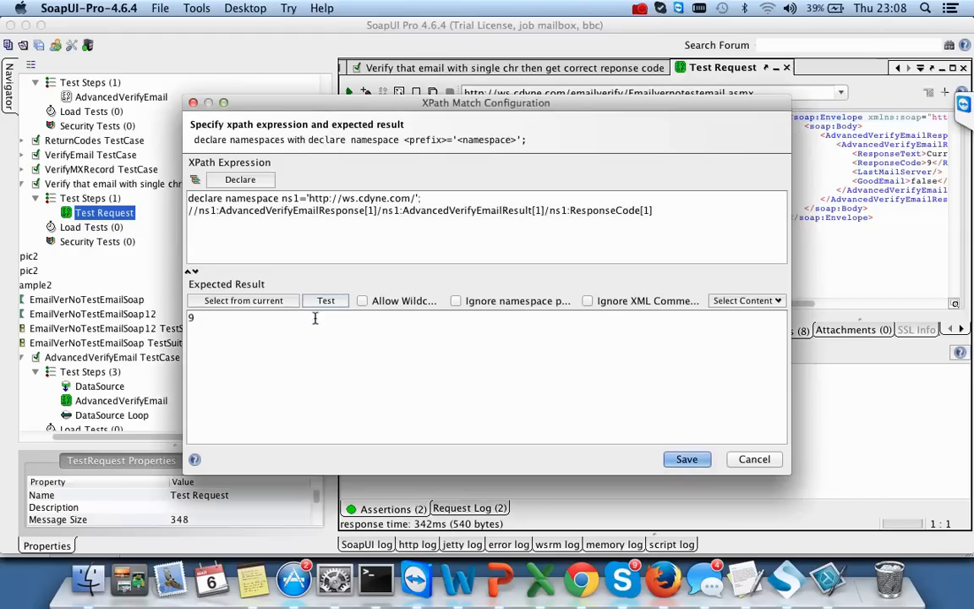
{"action": "left_click", "coordinate": [683, 459]}
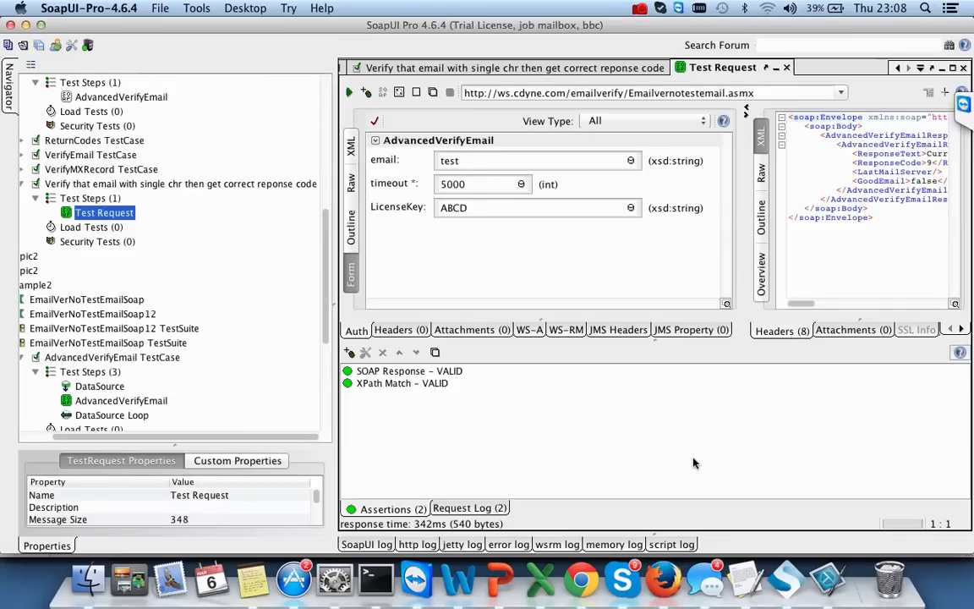
- Resend the request, rerun the single-character email test case, and open its Test Request step
{"action": "left_click", "coordinate": [349, 93]}
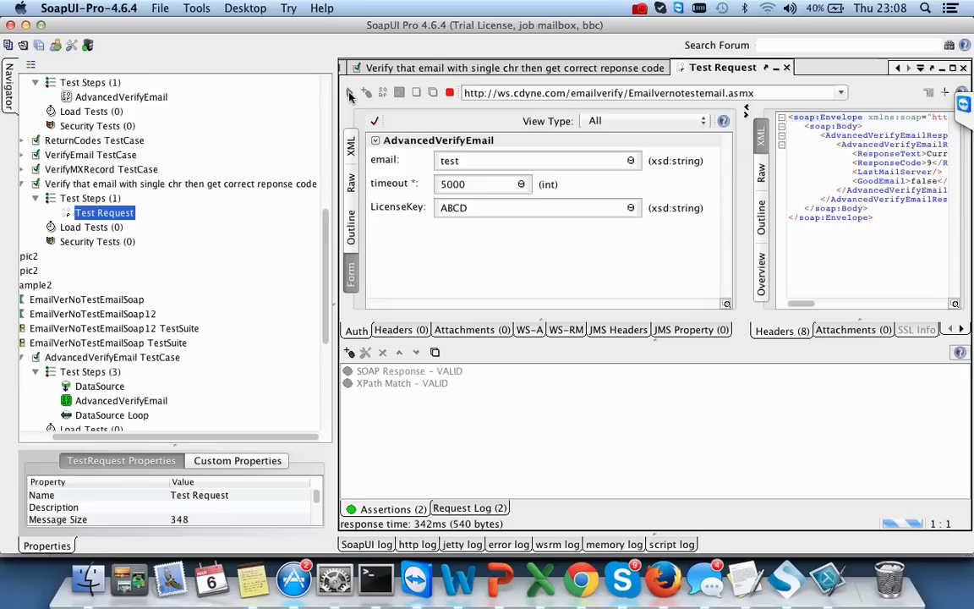
{"action": "left_click", "coordinate": [388, 508]}
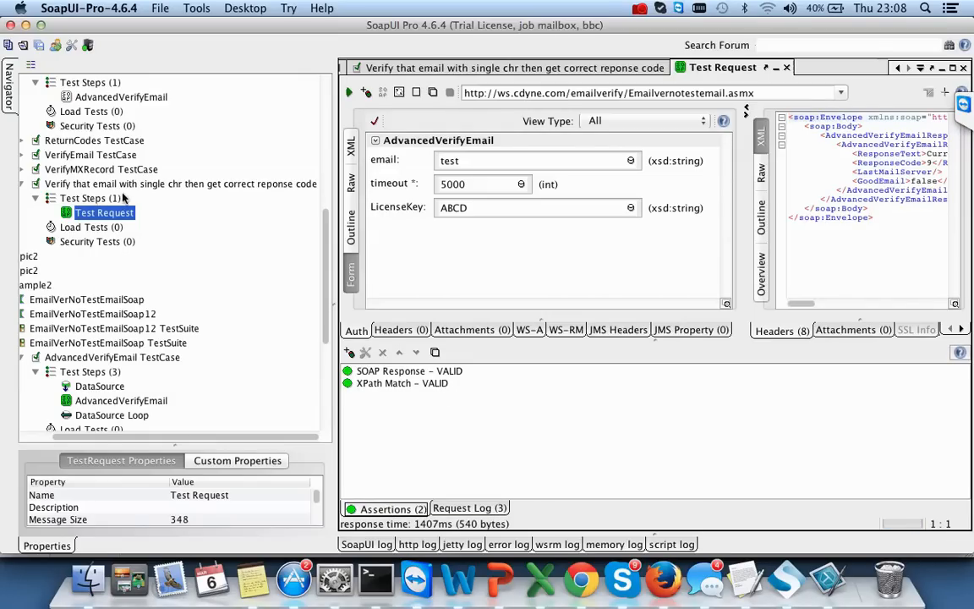
{"action": "double_click", "coordinate": [105, 182]}
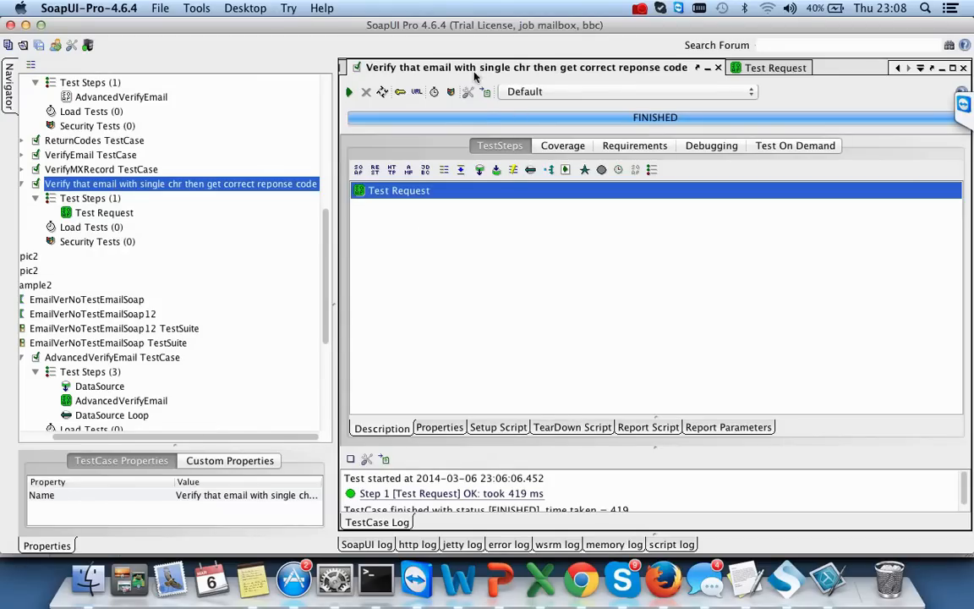
{"action": "left_click", "coordinate": [350, 93]}
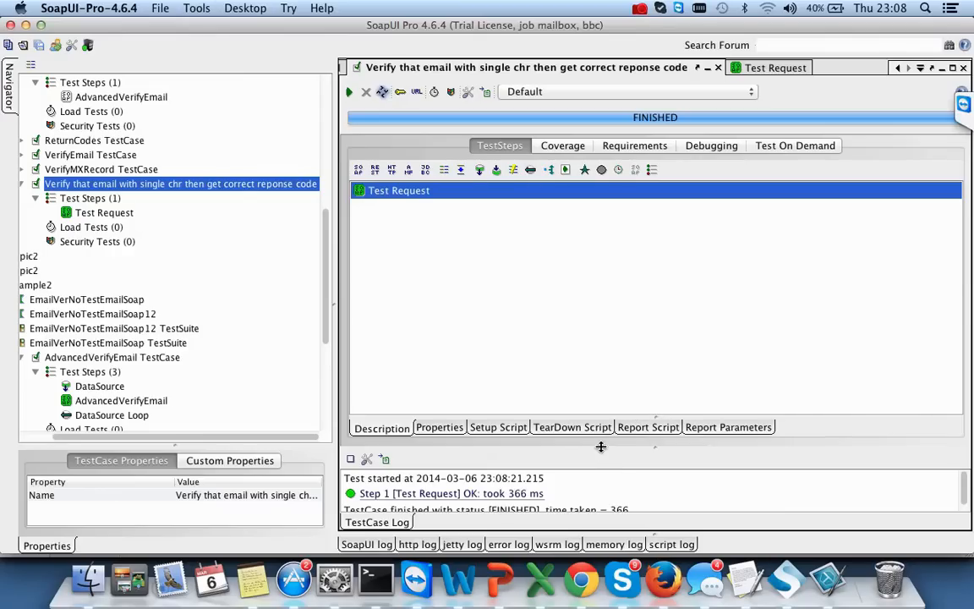
{"action": "left_click_drag", "start_coordinate": [598, 450], "coordinate": [541, 365]}
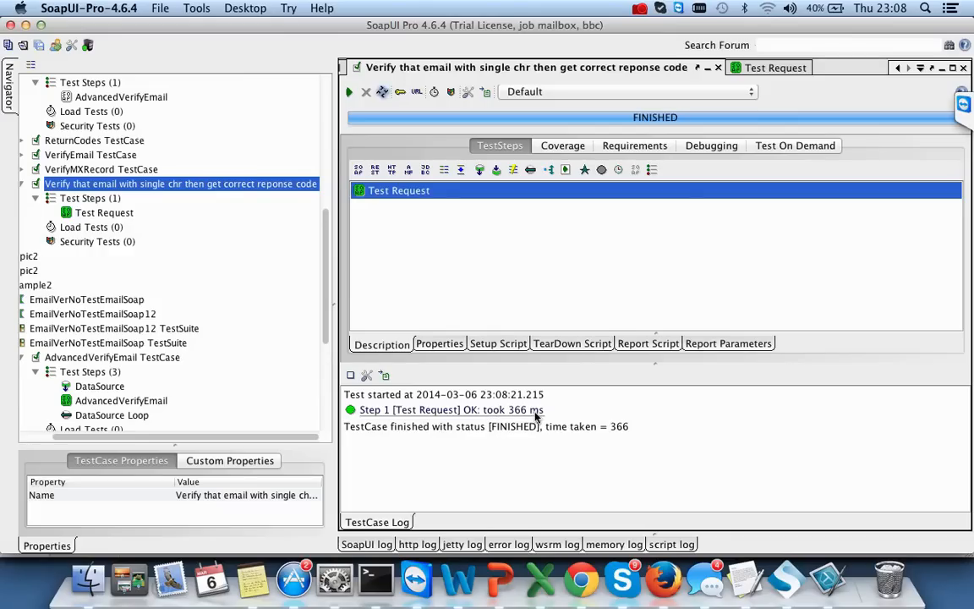
{"action": "left_click", "coordinate": [111, 217]}
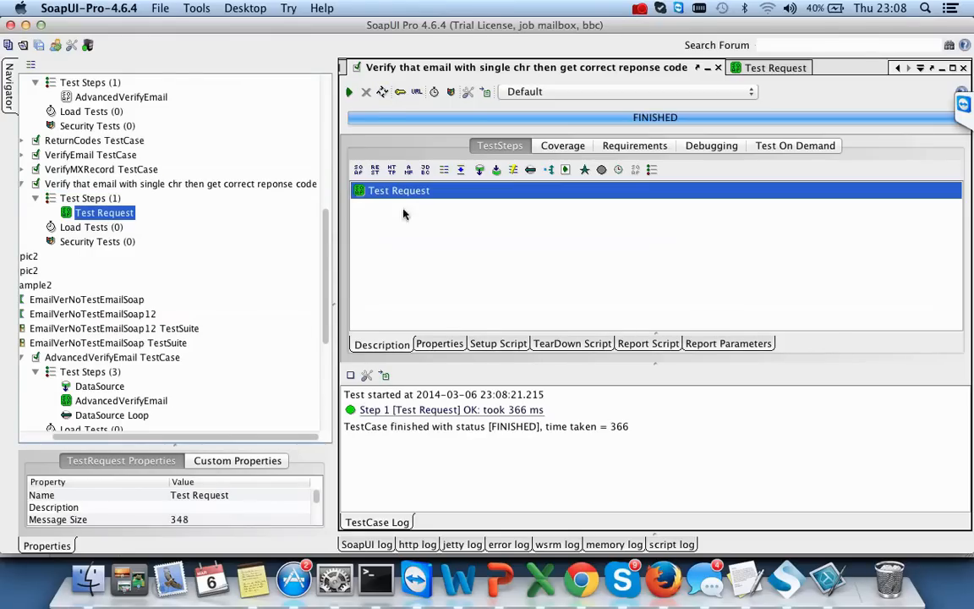
{"action": "double_click", "coordinate": [89, 211]}
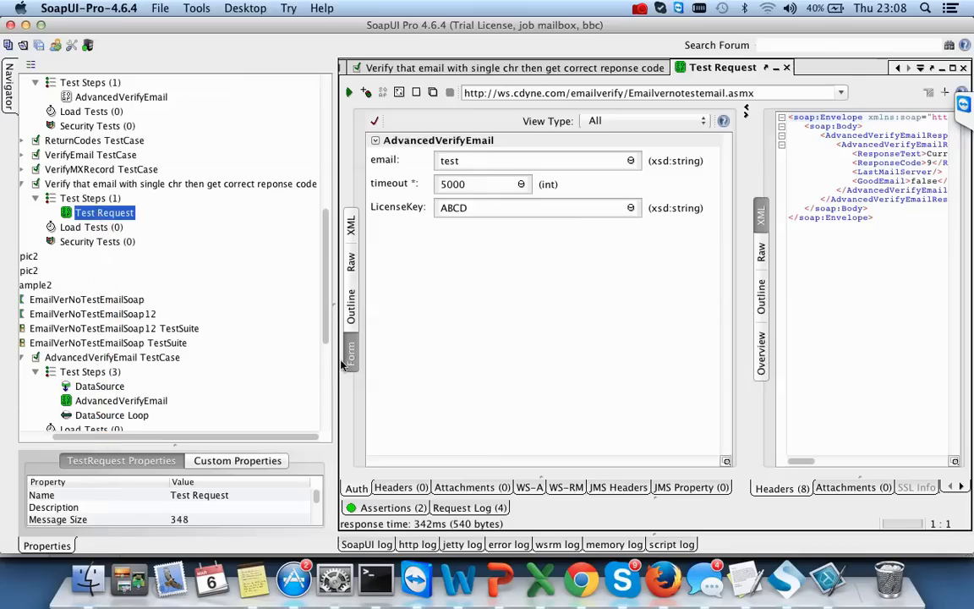
- Change the XPath Match assertion's expected ResponseCode value from 9 to 5 and save it
{"action": "left_click", "coordinate": [372, 507]}
{"action": "left_click", "coordinate": [389, 384]}
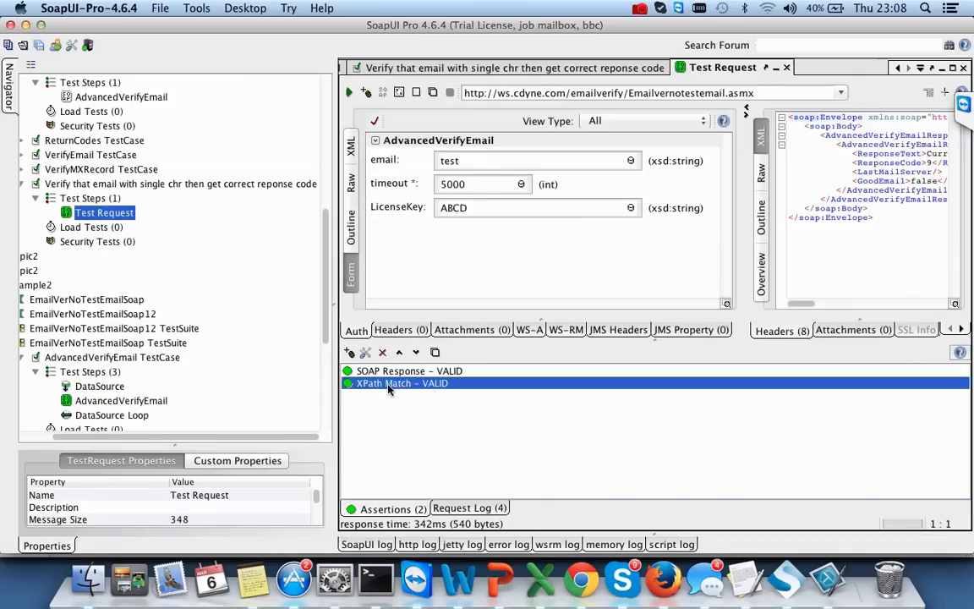
{"action": "double_click", "coordinate": [389, 384]}
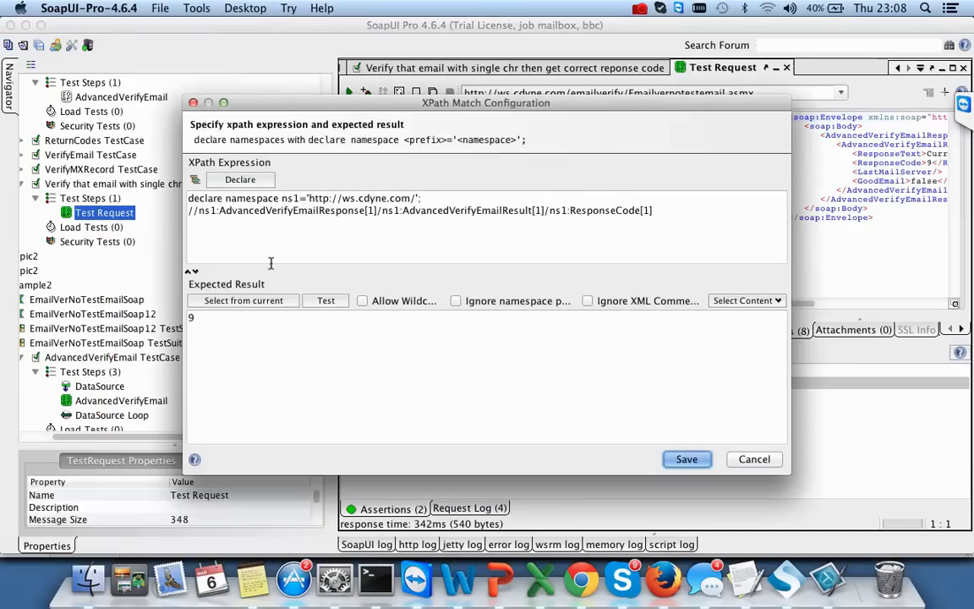
{"action": "left_click", "coordinate": [222, 316]}
{"action": "key", "text": "BackSpace"}
{"action": "type", "text": "5"}
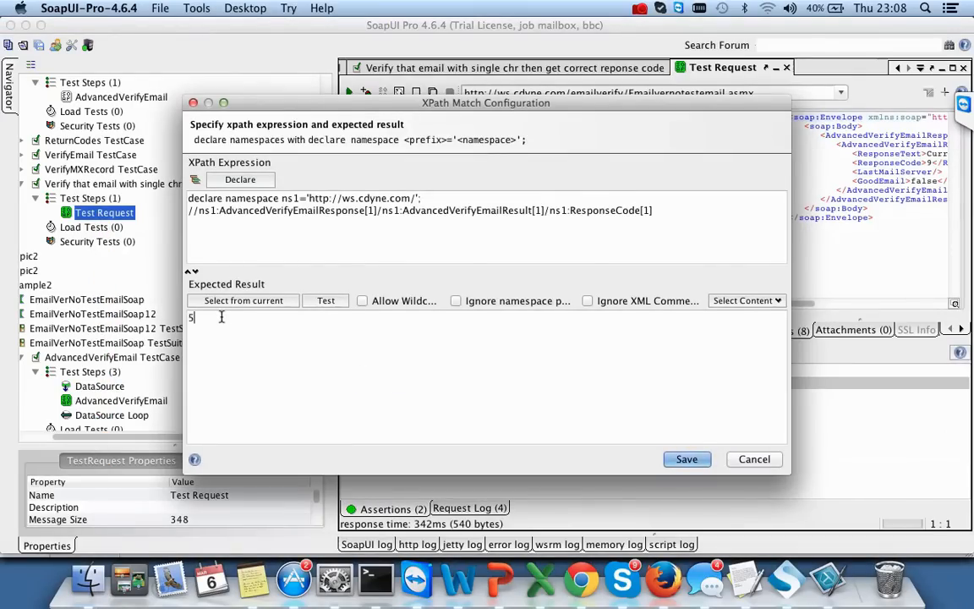
{"action": "left_click", "coordinate": [686, 459]}
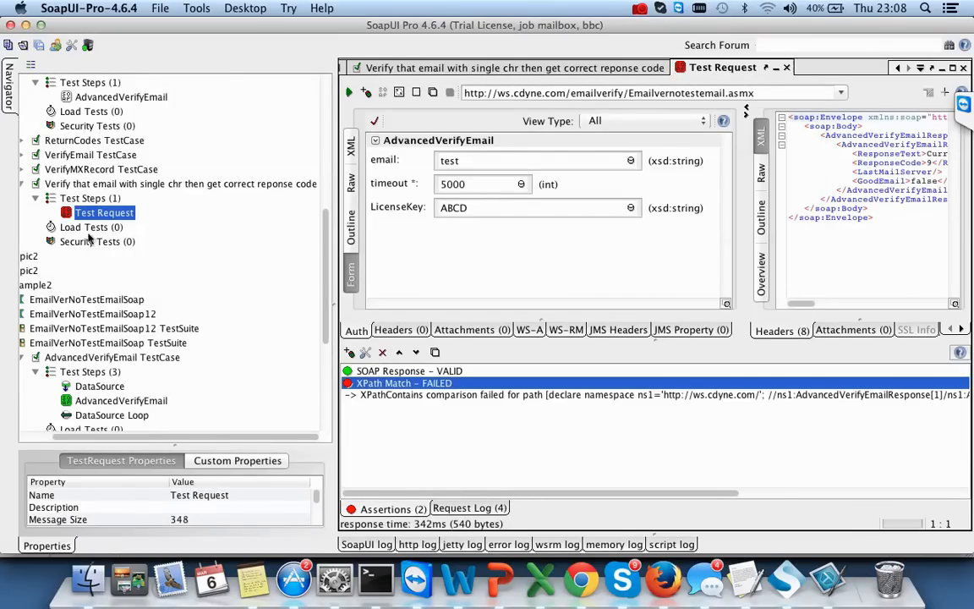
- Resend the request and open the single-character email test case view
{"action": "left_click", "coordinate": [348, 93]}
{"action": "left_click", "coordinate": [87, 184]}
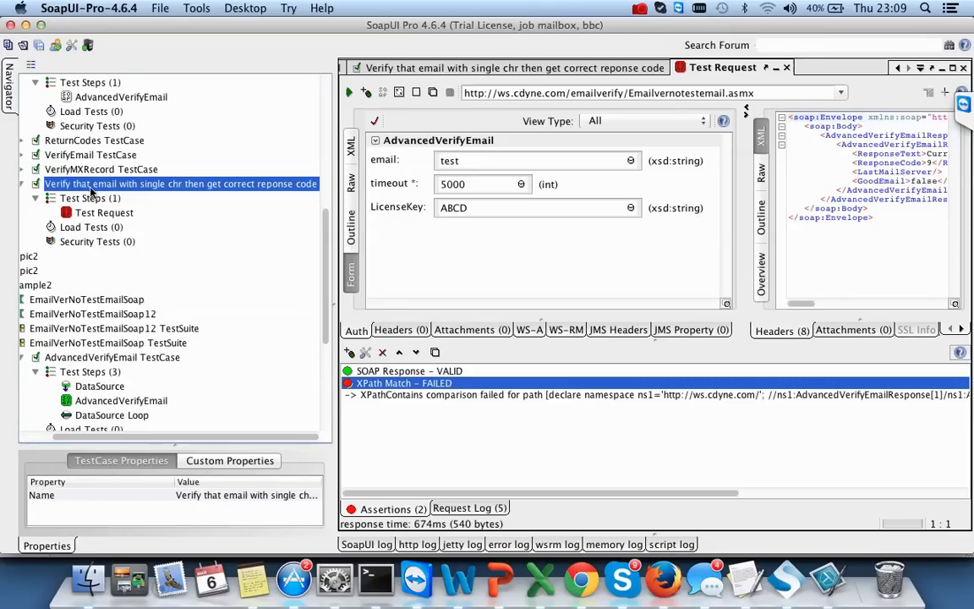
{"action": "double_click", "coordinate": [89, 185]}
- Run the test case and inspect the failed step's SOAP response and XPath assertion results
{"action": "left_click", "coordinate": [349, 92]}
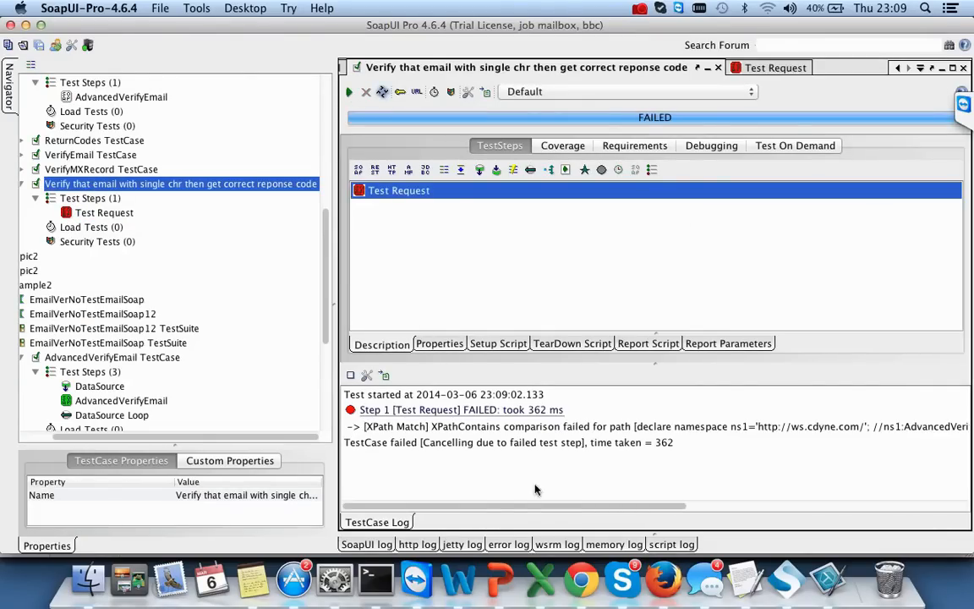
{"action": "left_click_drag", "start_coordinate": [550, 505], "coordinate": [877, 516]}
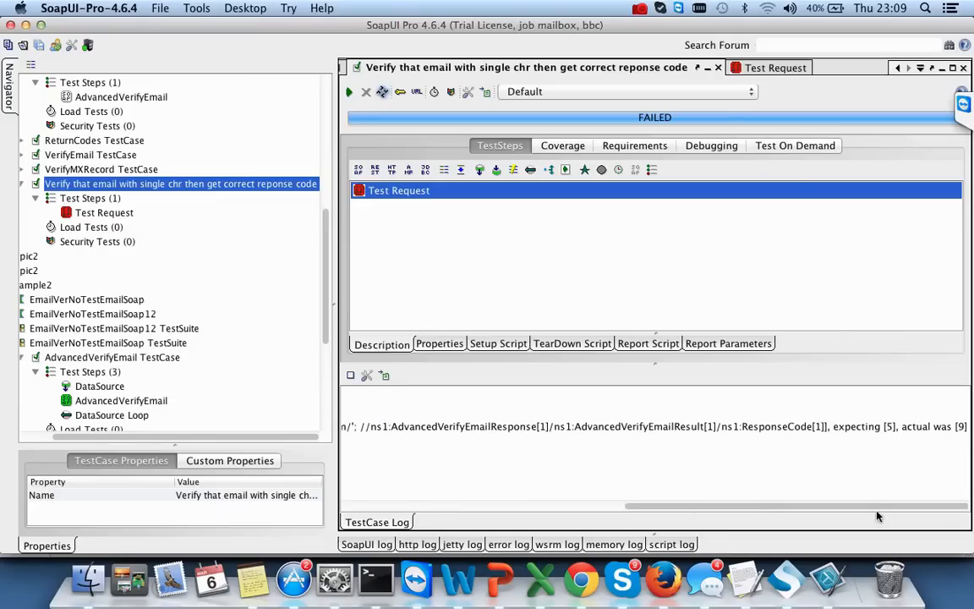
{"action": "double_click", "coordinate": [891, 429]}
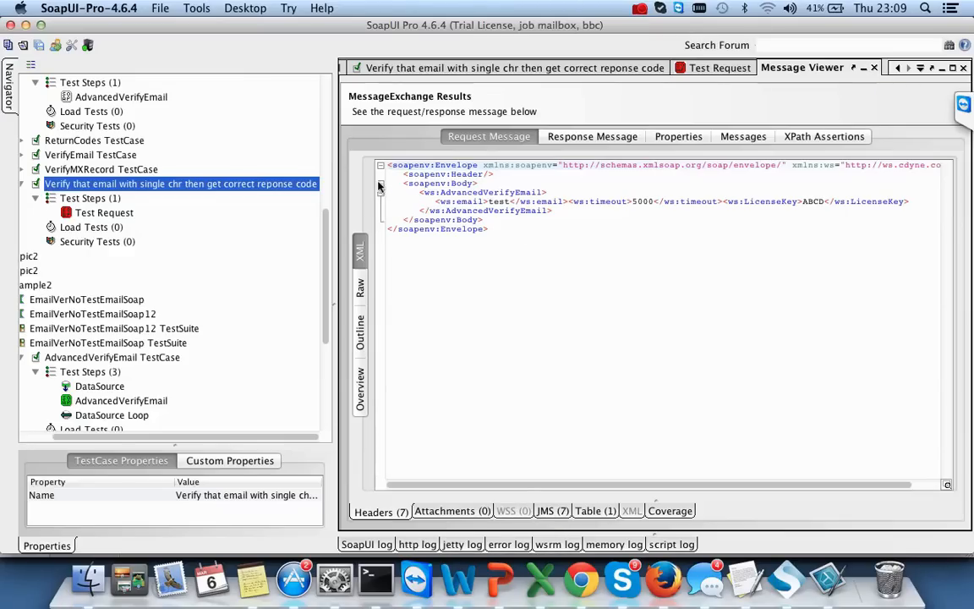
{"action": "left_click", "coordinate": [590, 136]}
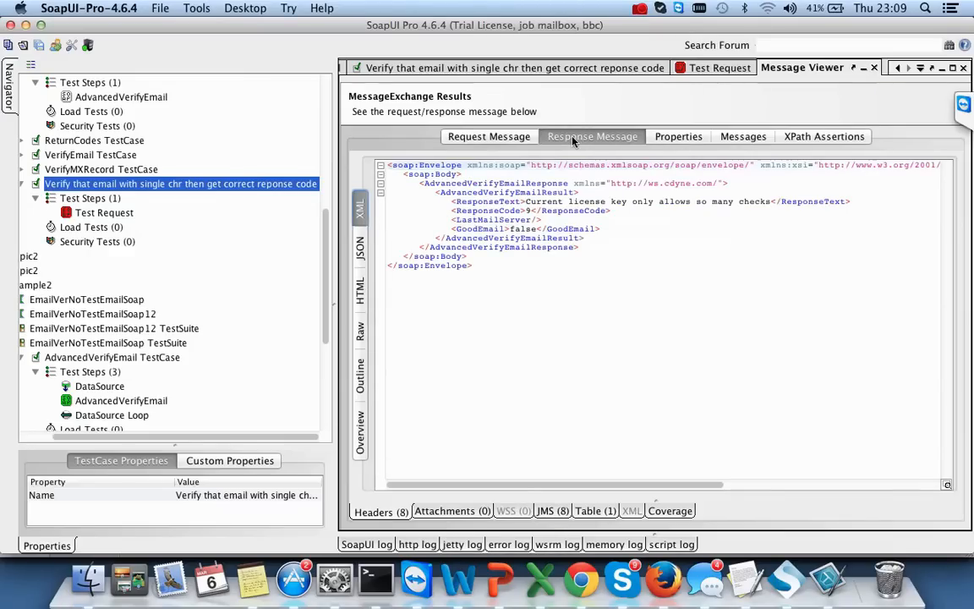
{"action": "left_click", "coordinate": [821, 136]}
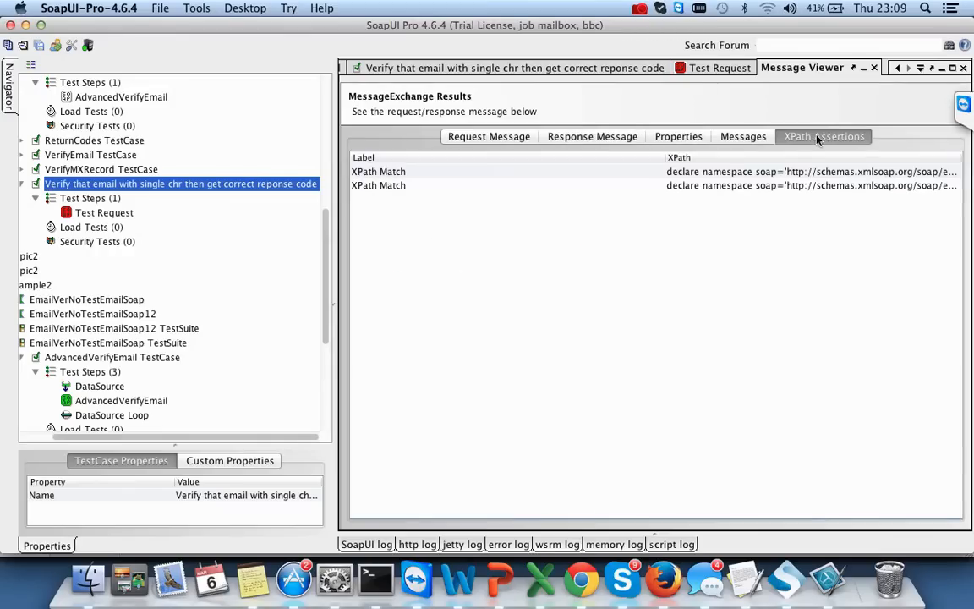
{"action": "left_click", "coordinate": [874, 67]}
{"action": "left_click_drag", "start_coordinate": [552, 493], "coordinate": [460, 510]}
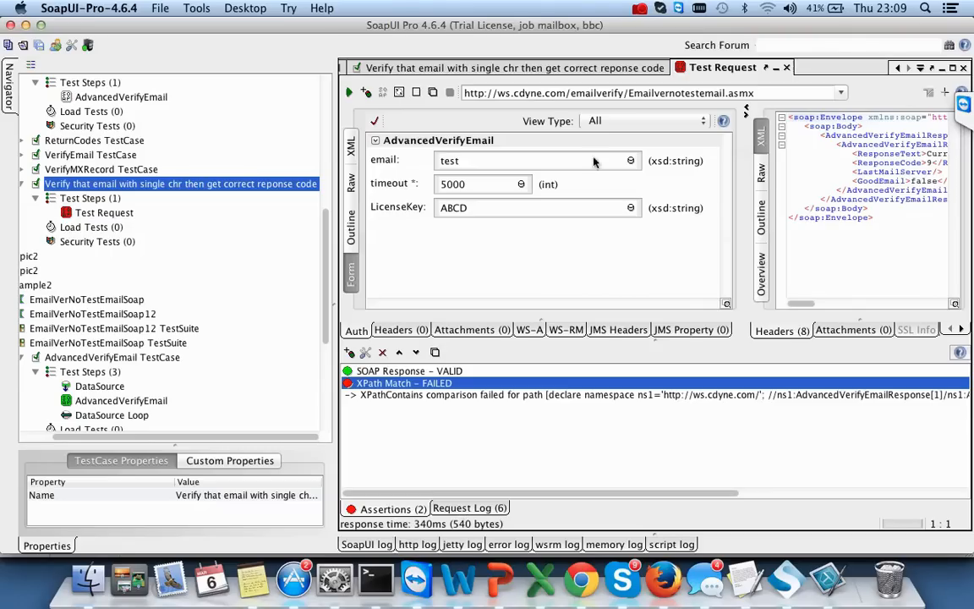
- Review the failed test case log, then bring the emails.xls workbook in Excel forward
{"action": "left_click", "coordinate": [459, 67]}
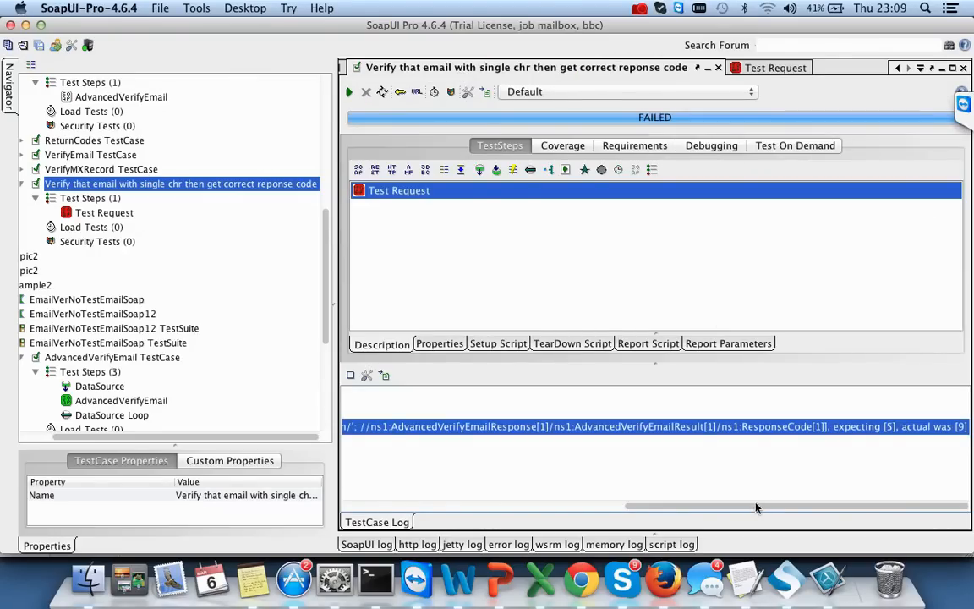
{"action": "left_click_drag", "start_coordinate": [754, 505], "coordinate": [406, 500]}
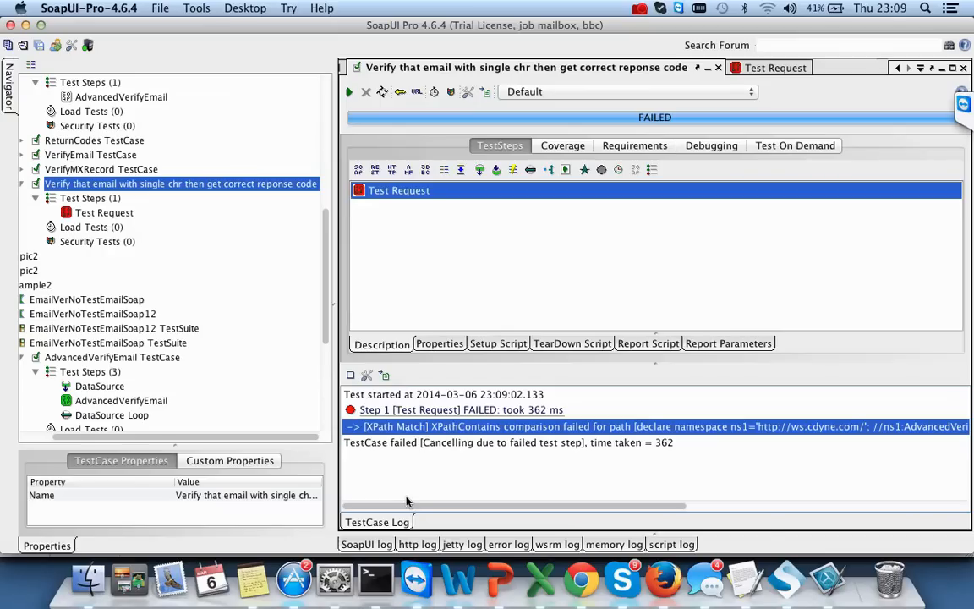
{"action": "left_click", "coordinate": [541, 580]}
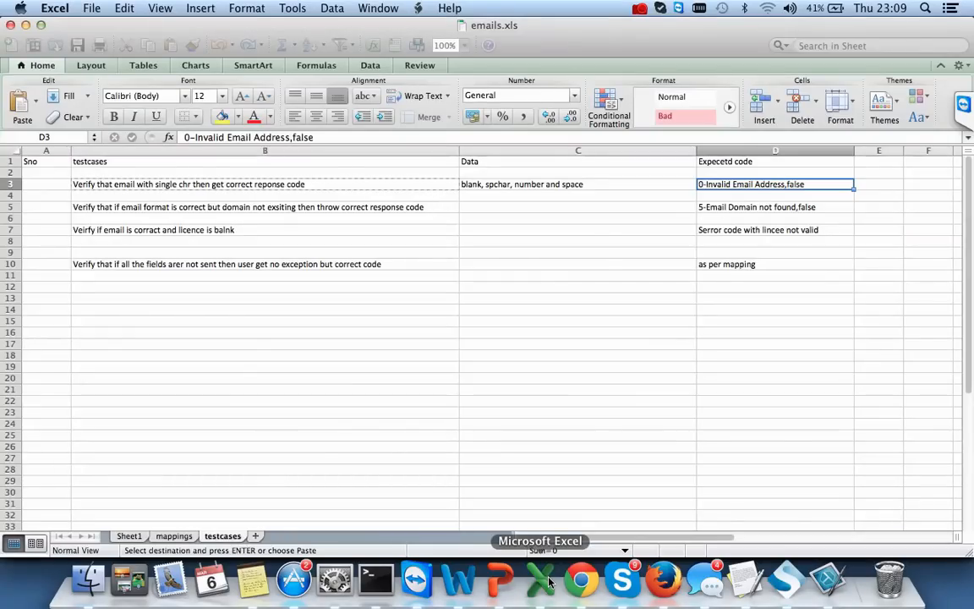
- On Sheet1, widen the Code column and start editing cell C1
{"action": "left_click", "coordinate": [130, 538]}
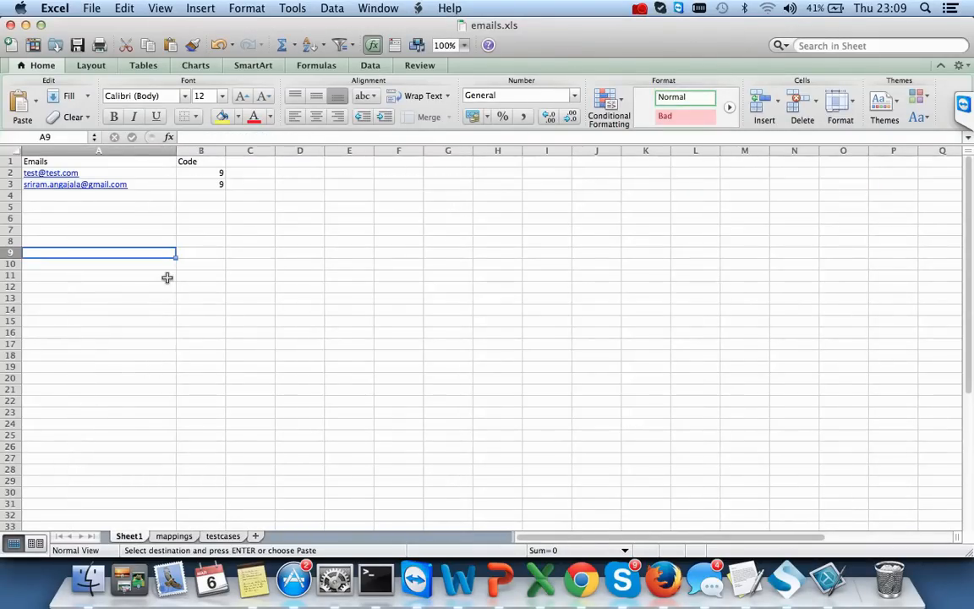
{"action": "left_click_drag", "start_coordinate": [226, 152], "coordinate": [274, 153]}
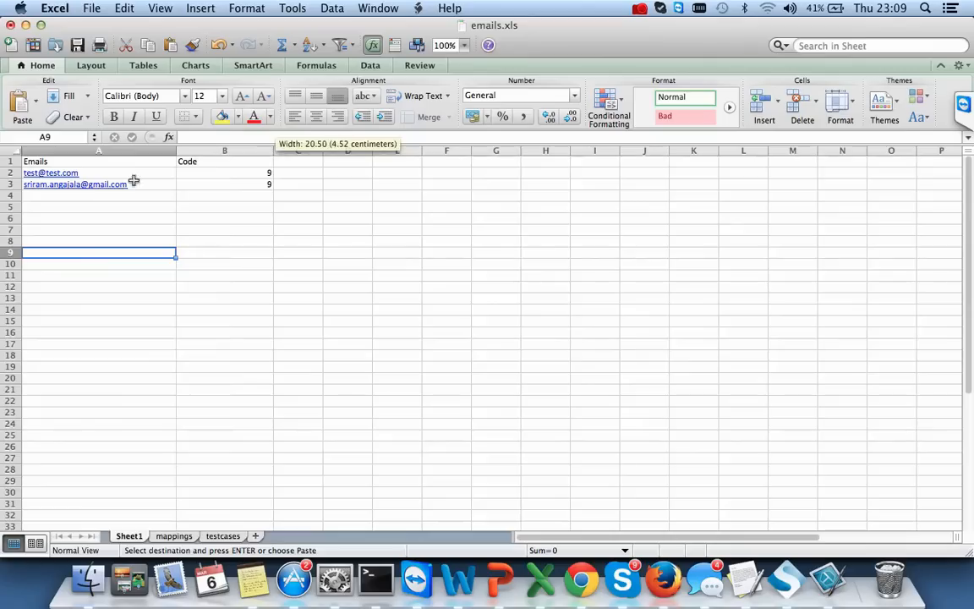
{"action": "left_click", "coordinate": [82, 196]}
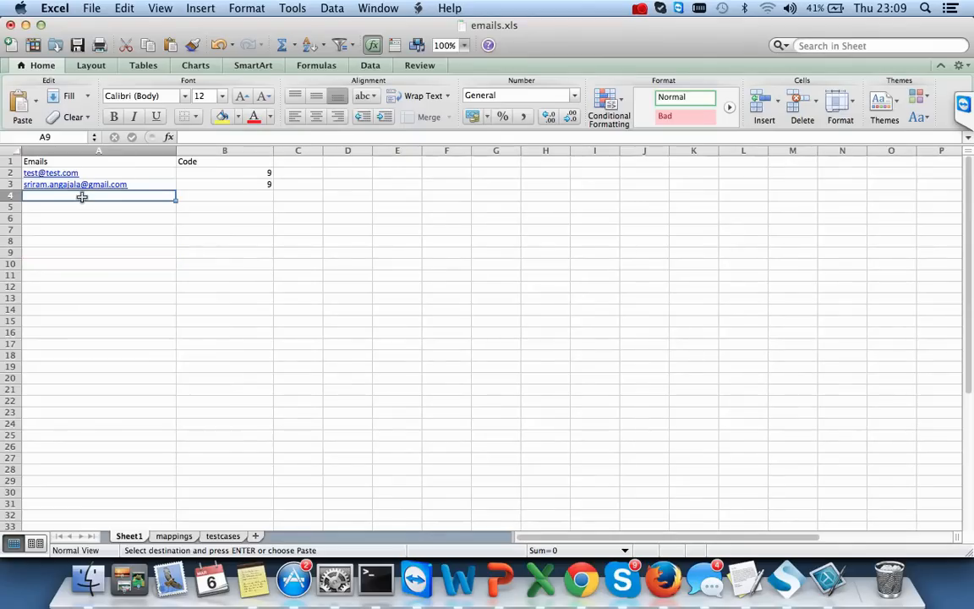
{"action": "left_click", "coordinate": [296, 160]}
{"action": "double_click", "coordinate": [297, 160]}
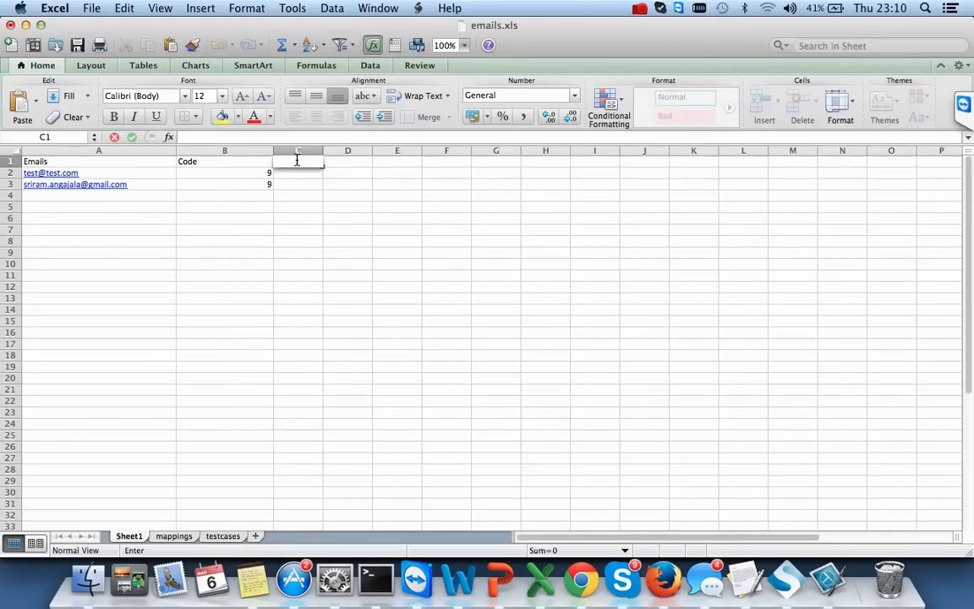
- Copy the GoodEmail element name from the Test Request response in SoapUI Pro
{"action": "key", "text": "super+Tab"}
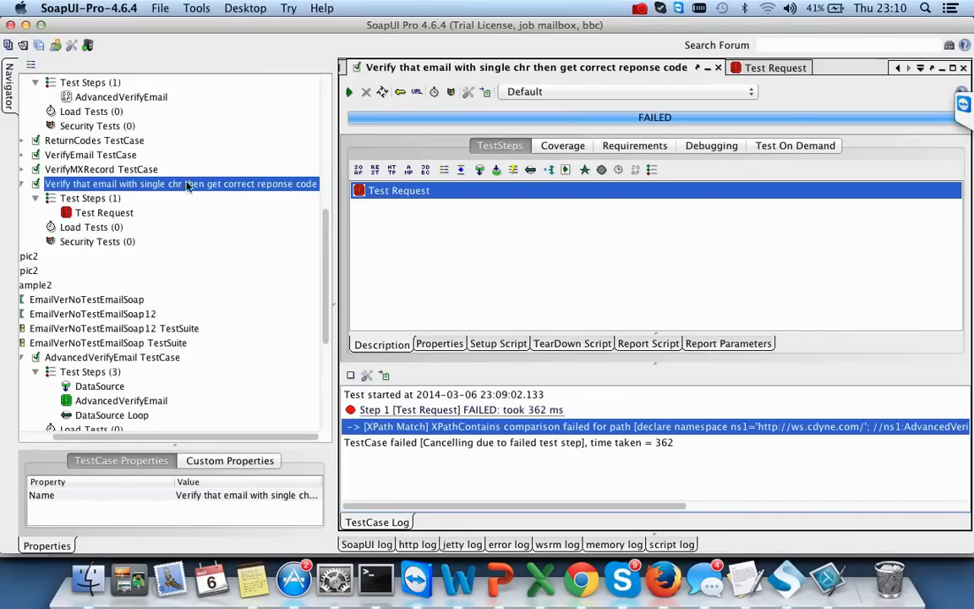
{"action": "double_click", "coordinate": [104, 212]}
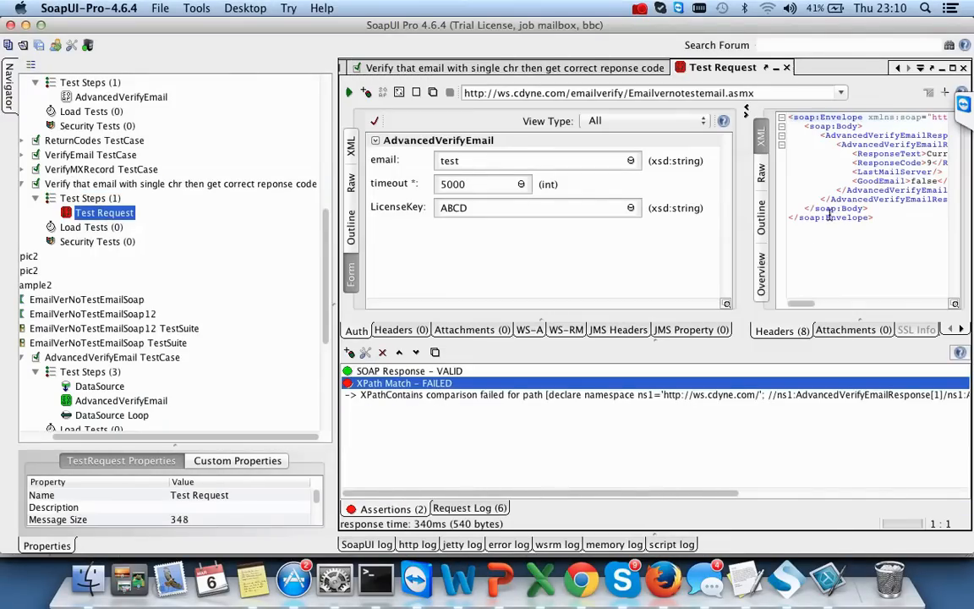
{"action": "double_click", "coordinate": [884, 181]}
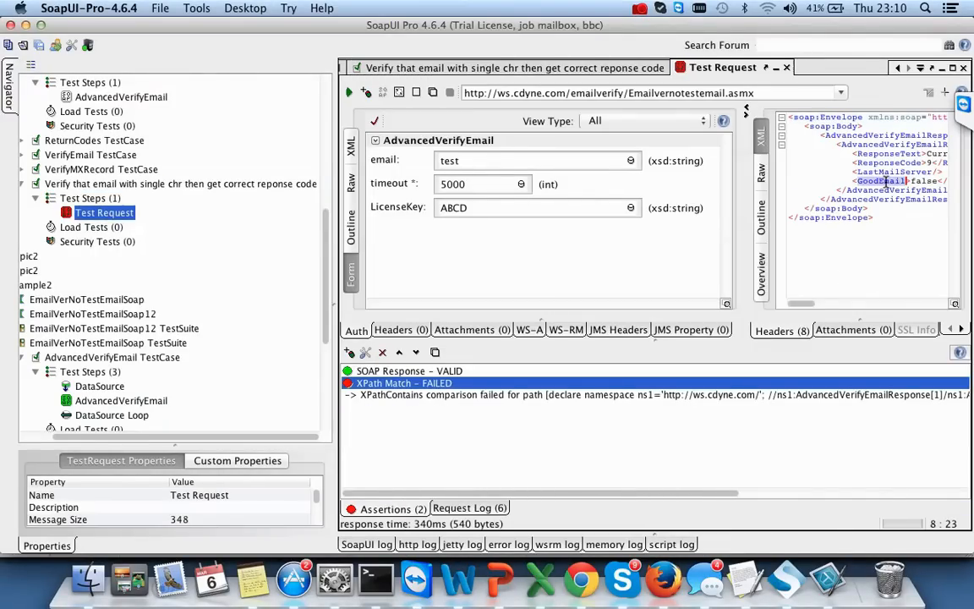
{"action": "key", "text": "super+Tab"}
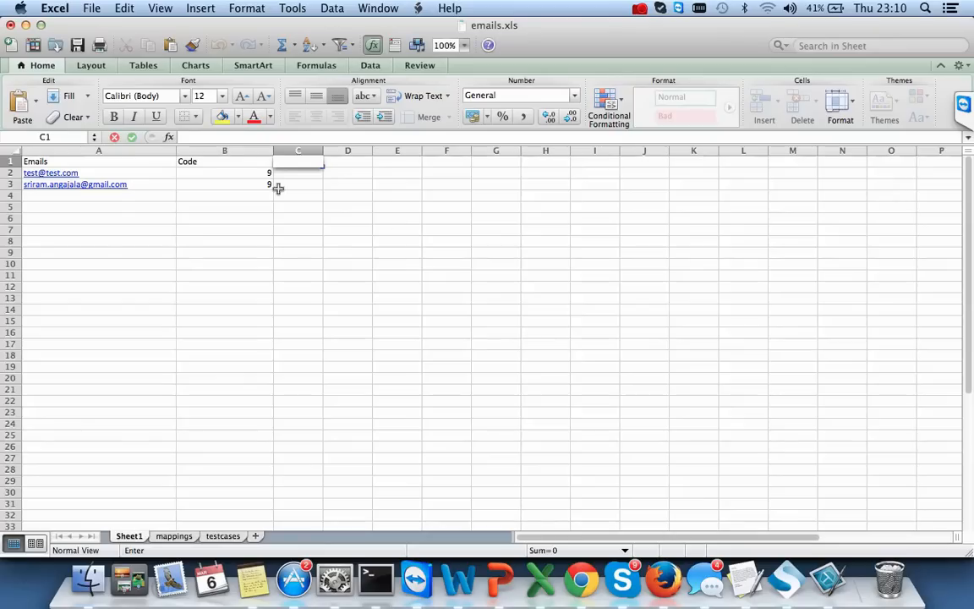
- Paste GoodEmail as the header in C1 and widen its column
{"action": "key", "text": "super+v"}
{"action": "key", "text": "Return"}
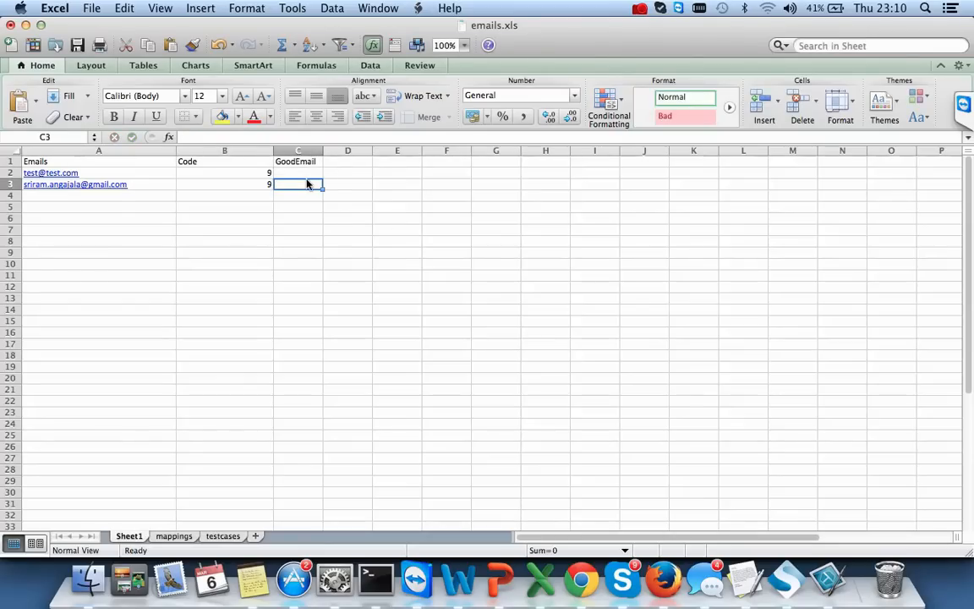
{"action": "left_click_drag", "start_coordinate": [324, 151], "coordinate": [397, 150]}
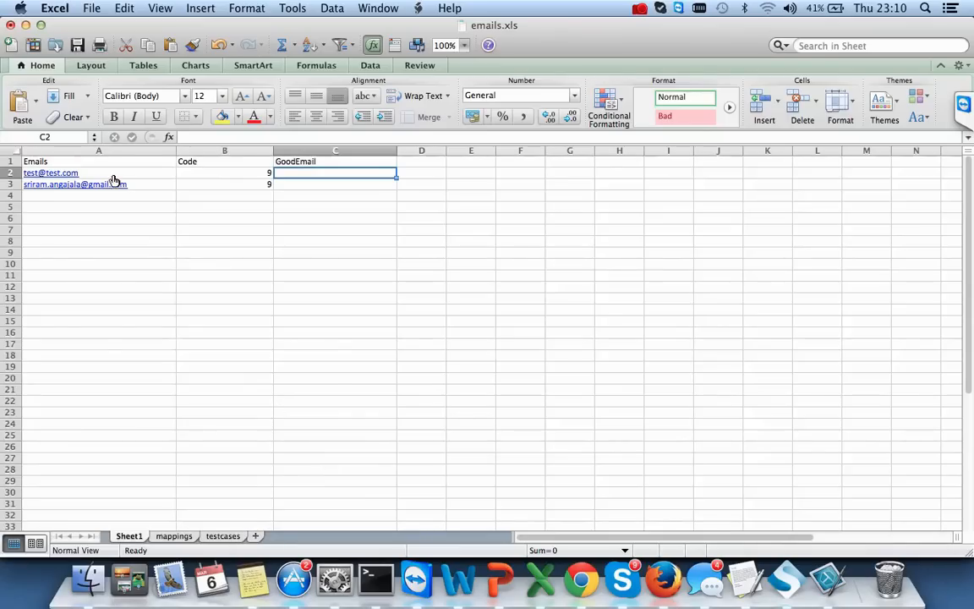
- Insert two empty columns before the Emails column
{"action": "right_click", "coordinate": [138, 151]}
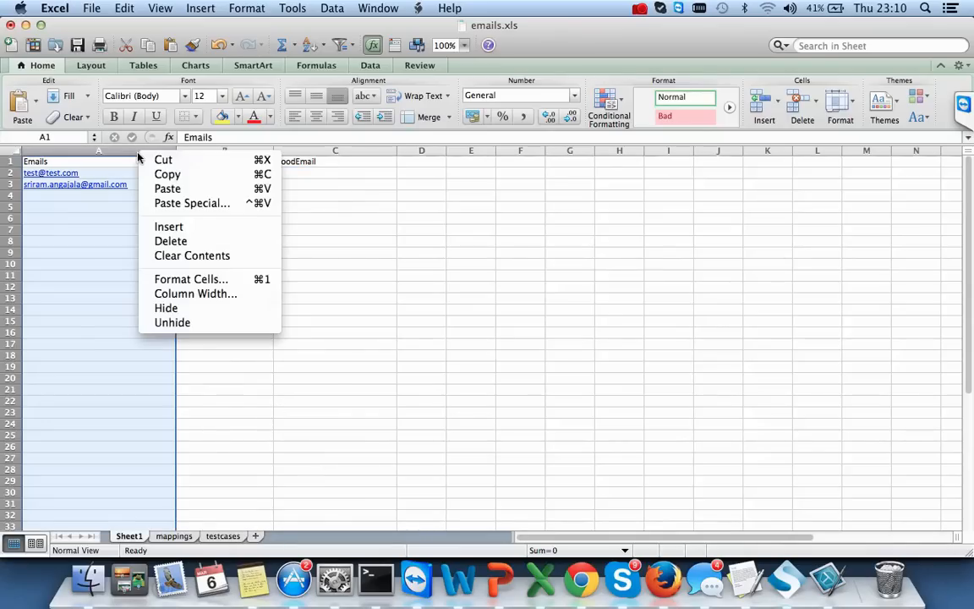
{"action": "left_click", "coordinate": [205, 228]}
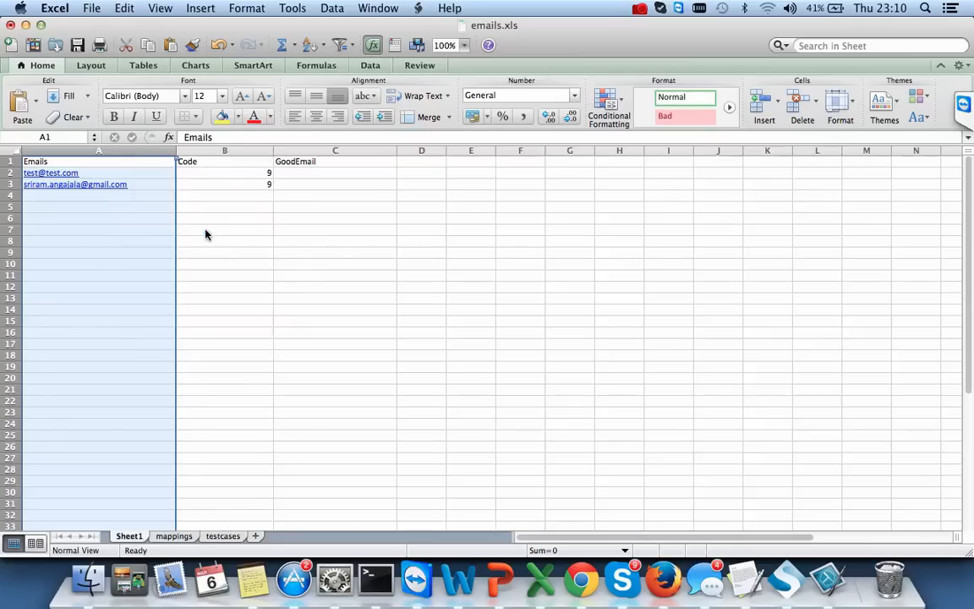
{"action": "left_click", "coordinate": [104, 150]}
{"action": "right_click", "coordinate": [114, 151]}
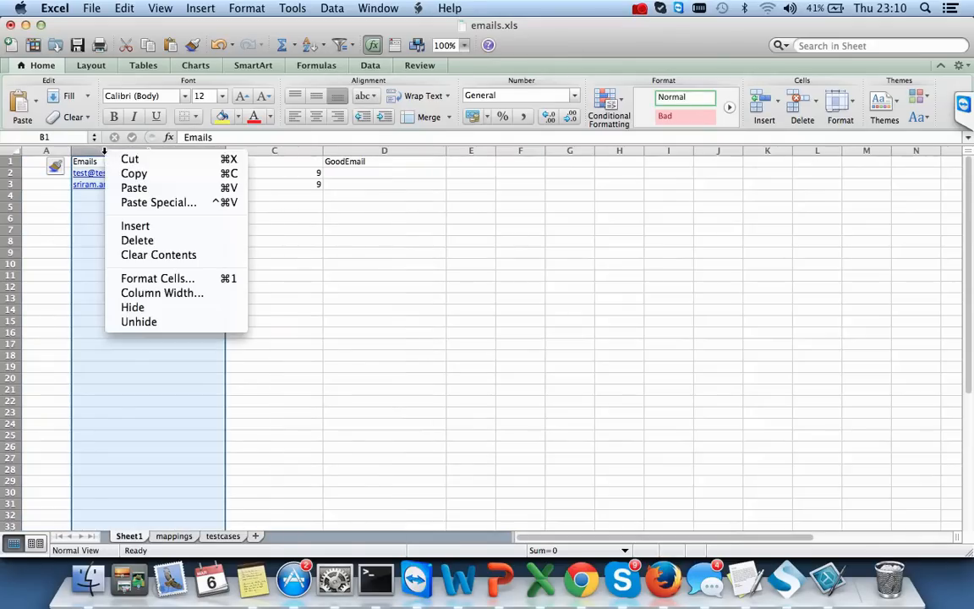
{"action": "left_click", "coordinate": [135, 224]}
- Enter 1 in cell A1 and move to cell B2
{"action": "left_click", "coordinate": [51, 165]}
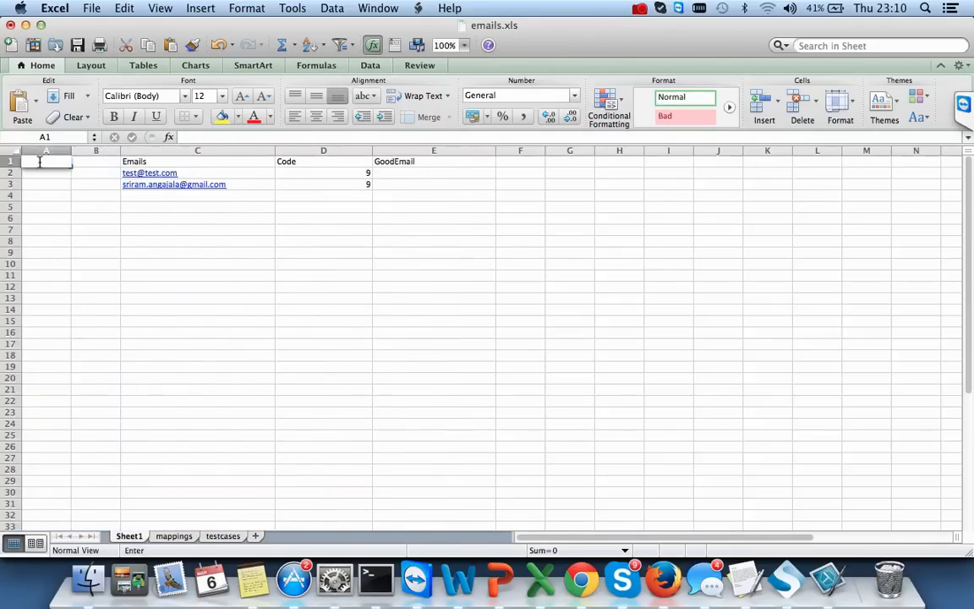
{"action": "type", "text": "1"}
{"action": "key", "text": "Tab"}
{"action": "key", "text": "Down"}
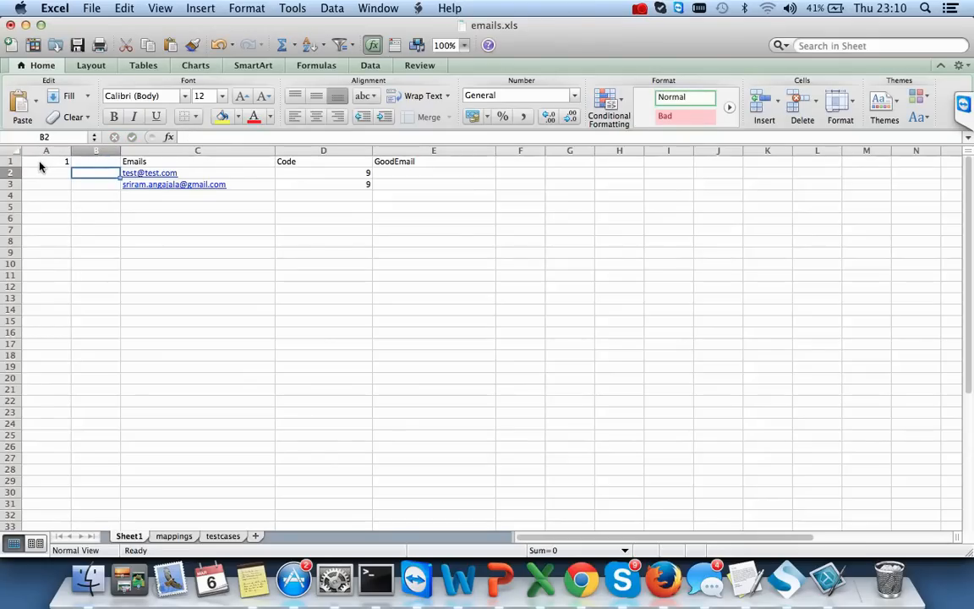
- List five test case names in B2:B6 (emial not found, good email, invalid email, domain not found, email in domain) and widen column B
{"action": "type", "text": "in"}
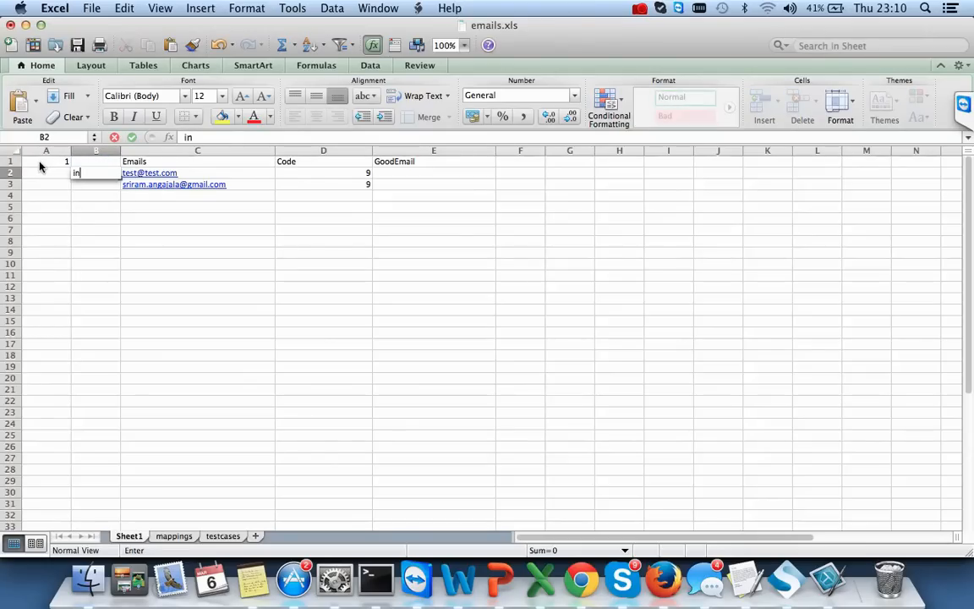
{"action": "type", "text": "invalid"}
{"action": "type", "text": " m"}
{"action": "key", "text": "BackSpace"}
{"action": "key", "text": "BackSpace"}
{"action": "key", "text": "BackSpace"}
{"action": "key", "text": "BackSpace"}
{"action": "type", "text": "emia"}
{"action": "type", "text": "l nof"}
{"action": "type", "text": " found"}
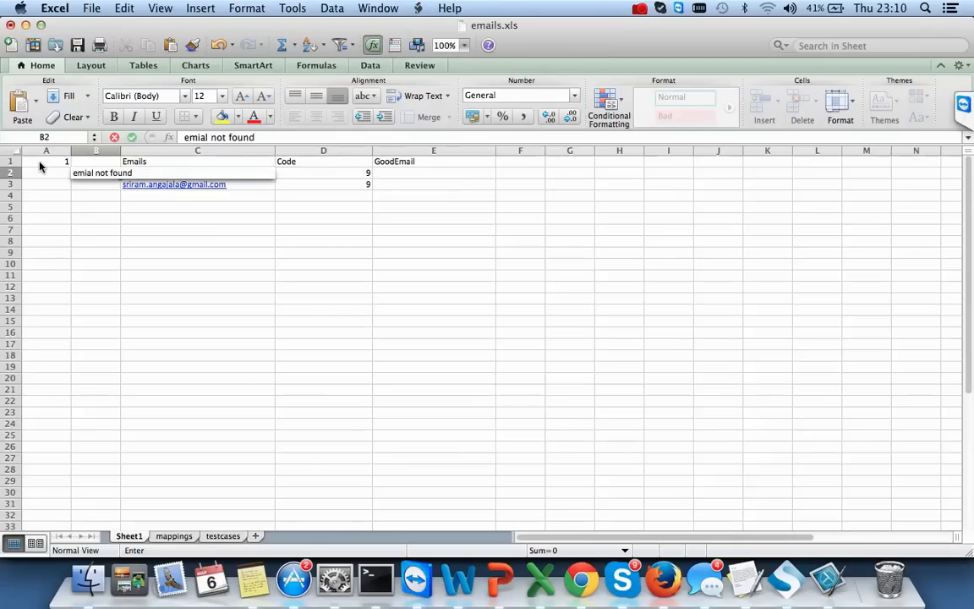
{"action": "key", "text": "Return"}
{"action": "type", "text": "good email"}
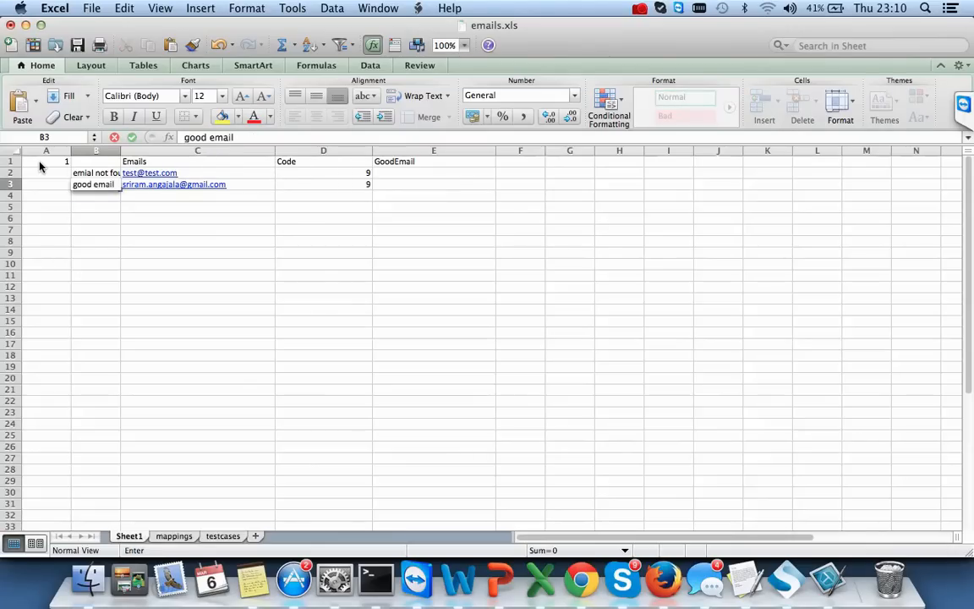
{"action": "key", "text": "Return"}
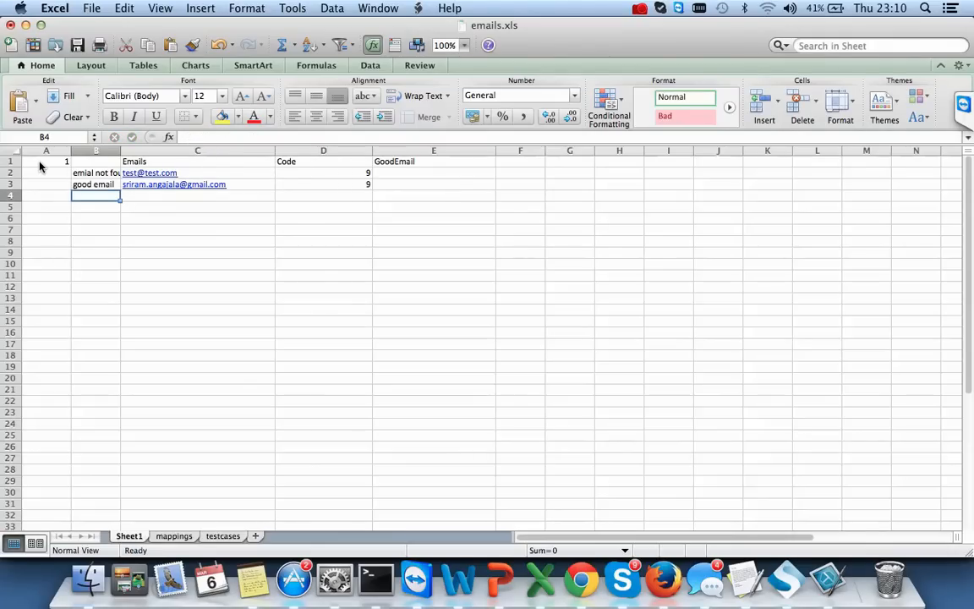
{"action": "type", "text": "invalid email"}
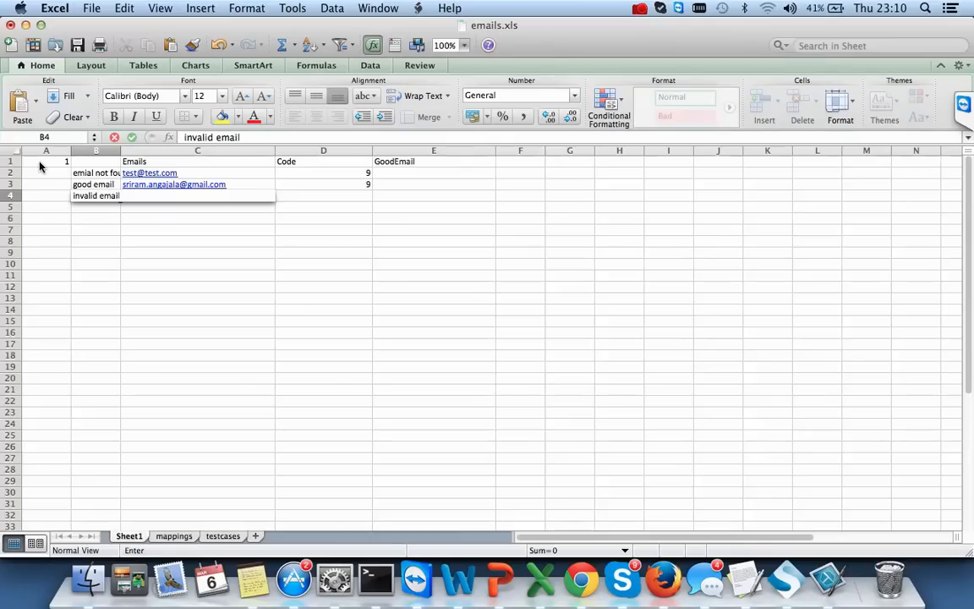
{"action": "key", "text": "Return"}
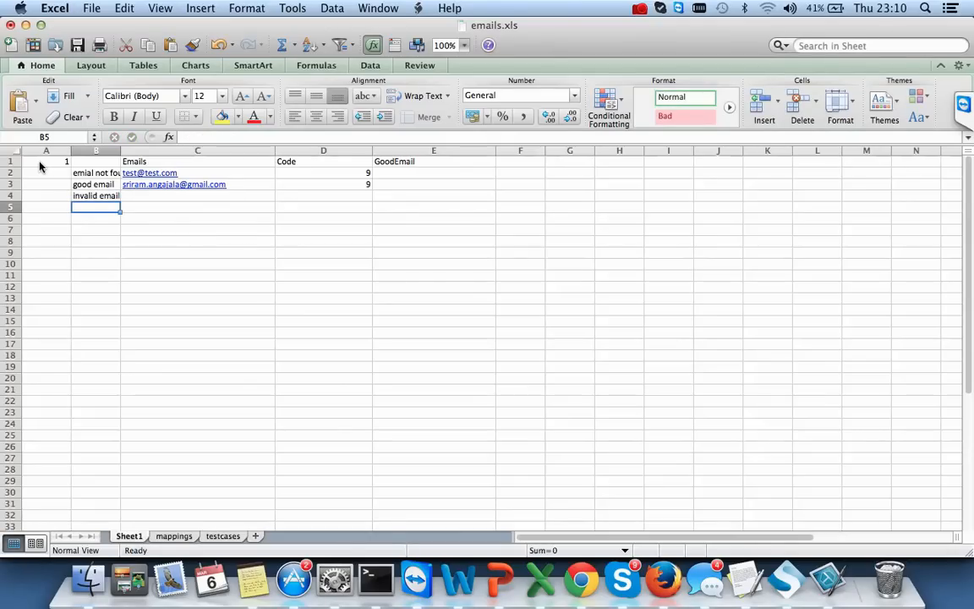
{"action": "type", "text": "domain not found"}
{"action": "key", "text": "Return"}
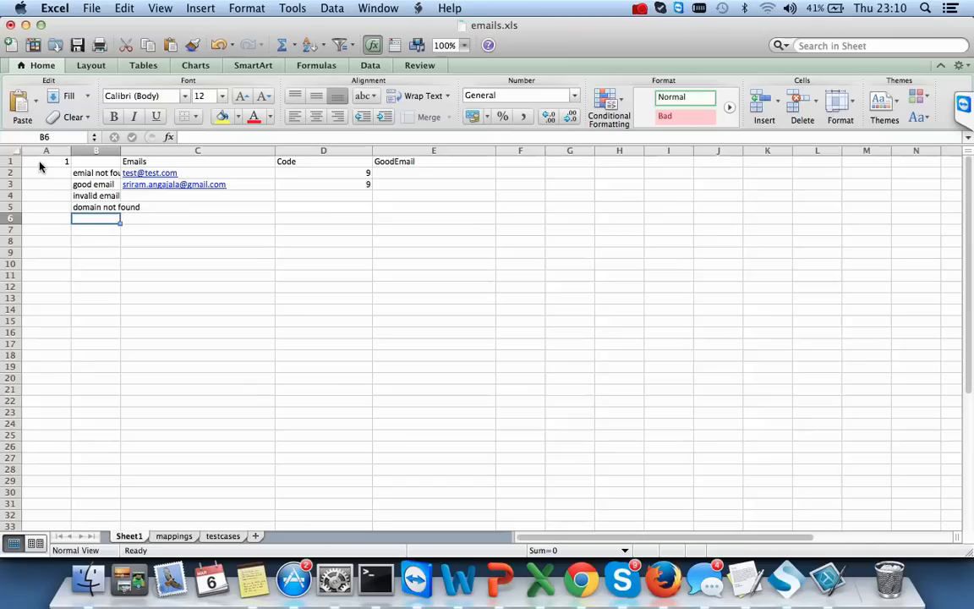
{"action": "type", "text": "email in"}
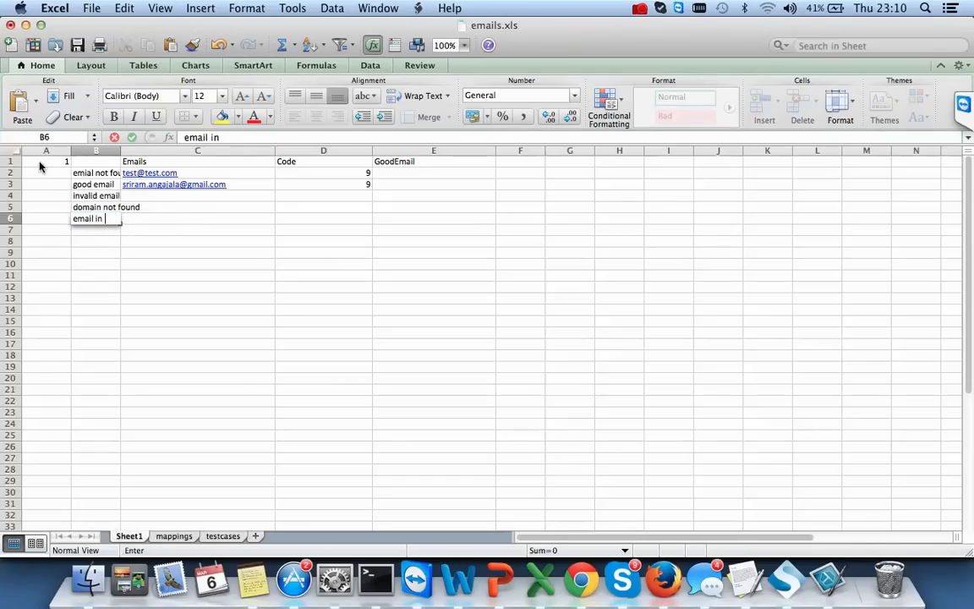
{"action": "type", "text": " domain"}
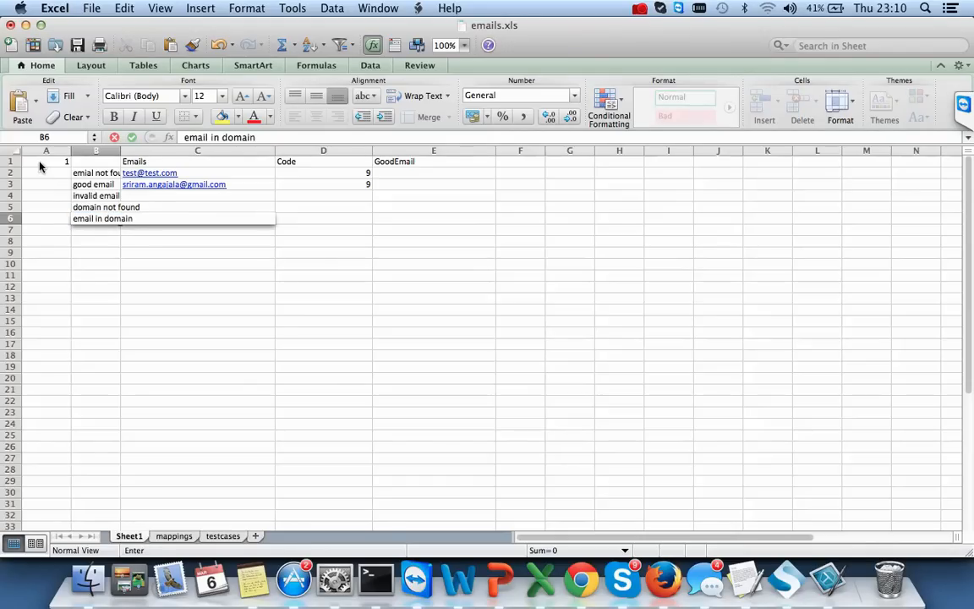
{"action": "left_click", "coordinate": [152, 276]}
{"action": "left_click_drag", "start_coordinate": [121, 152], "coordinate": [237, 180]}
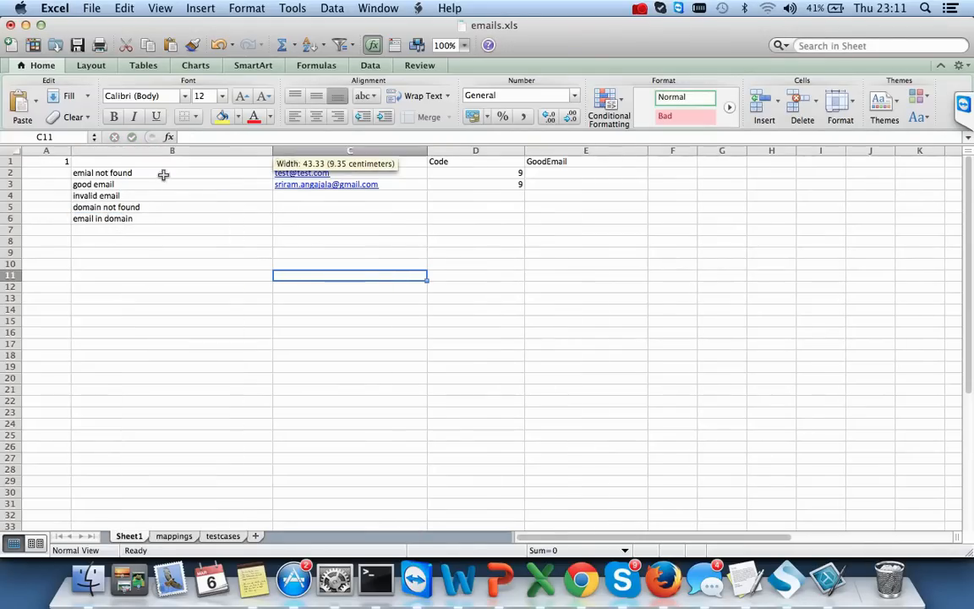
- Add the headers Sno in A1 and Testcase in B1
{"action": "left_click", "coordinate": [36, 163]}
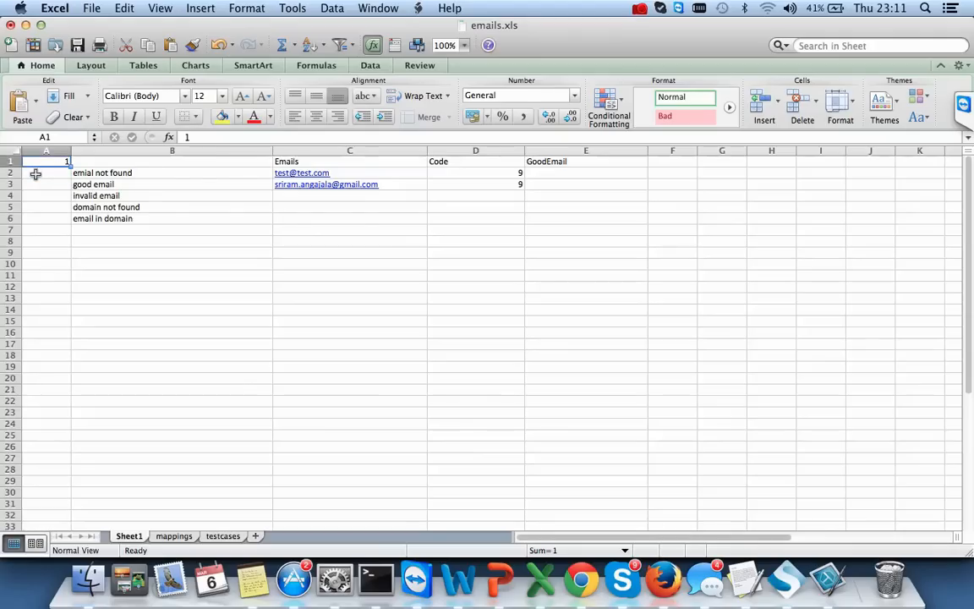
{"action": "type", "text": "Sno"}
{"action": "key", "text": "Tab"}
{"action": "type", "text": "Te"}
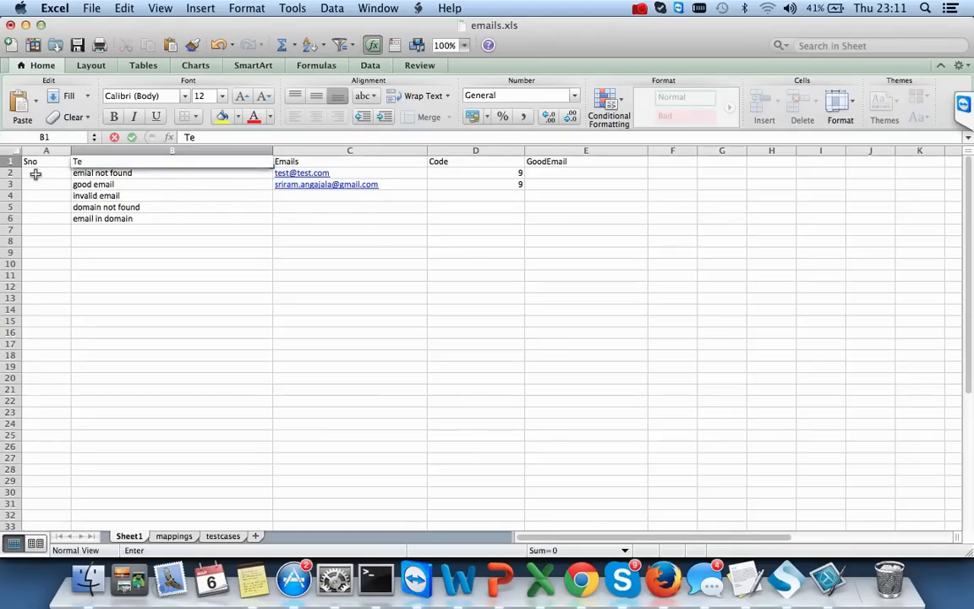
{"action": "type", "text": "stcase"}
- Number the rows 1 to 5 in cells A2:A6
{"action": "left_click", "coordinate": [35, 174]}
{"action": "type", "text": "1"}
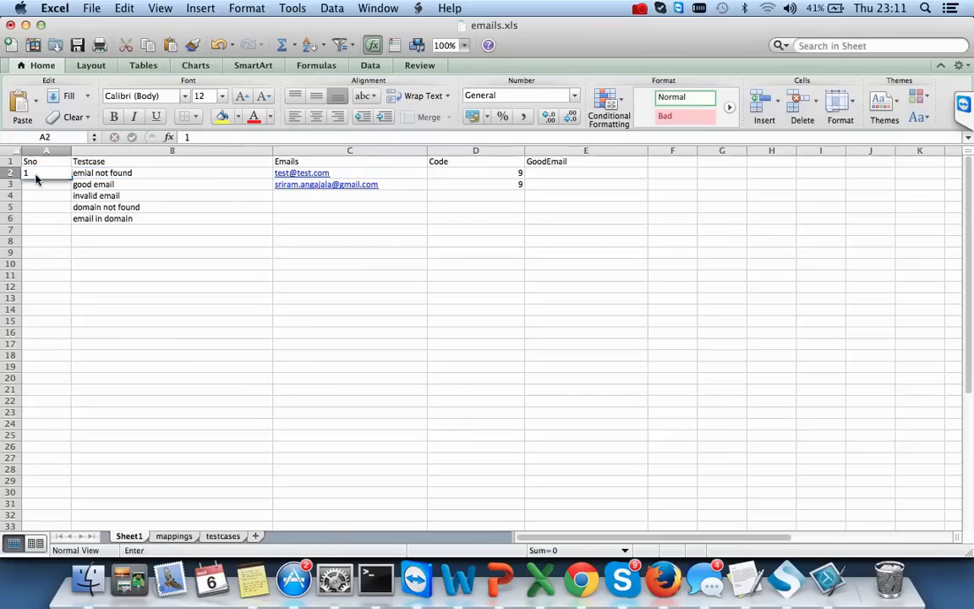
{"action": "key", "text": "Return"}
{"action": "type", "text": "2"}
{"action": "key", "text": "Return"}
{"action": "type", "text": "3"}
{"action": "key", "text": "Return"}
{"action": "type", "text": "4"}
{"action": "key", "text": "Return"}
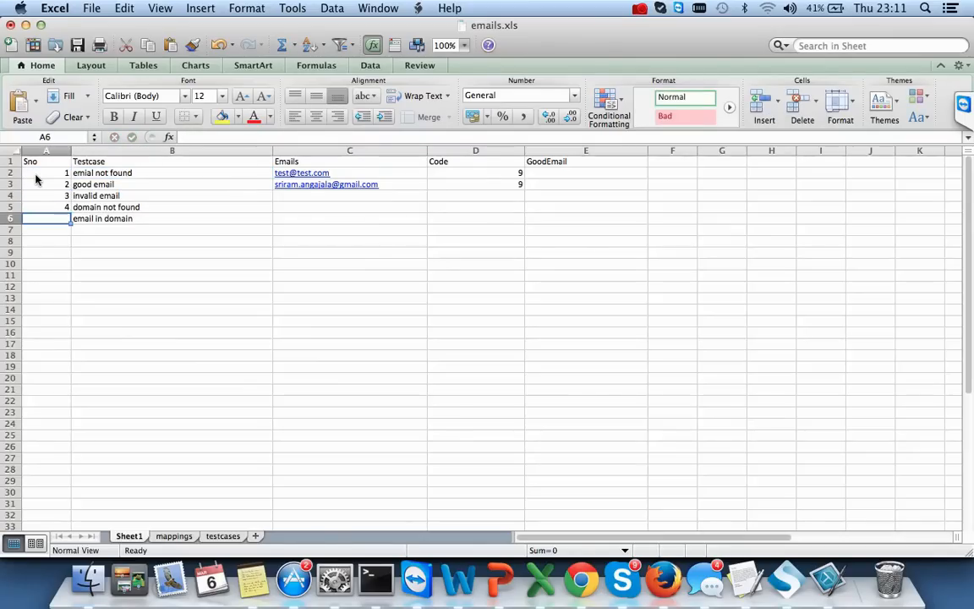
{"action": "type", "text": "5"}
{"action": "key", "text": "Tab"}
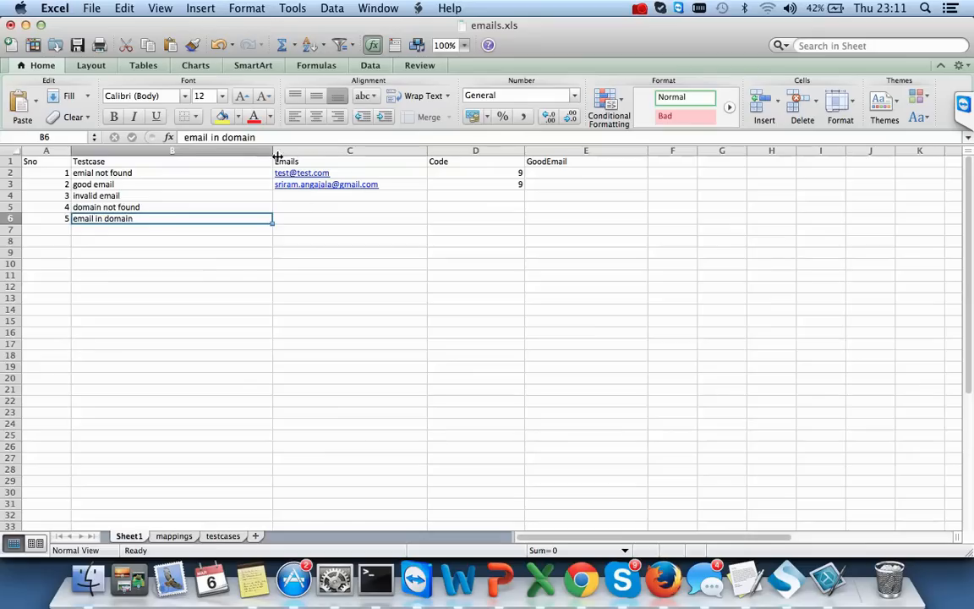
{"action": "left_click", "coordinate": [311, 195]}
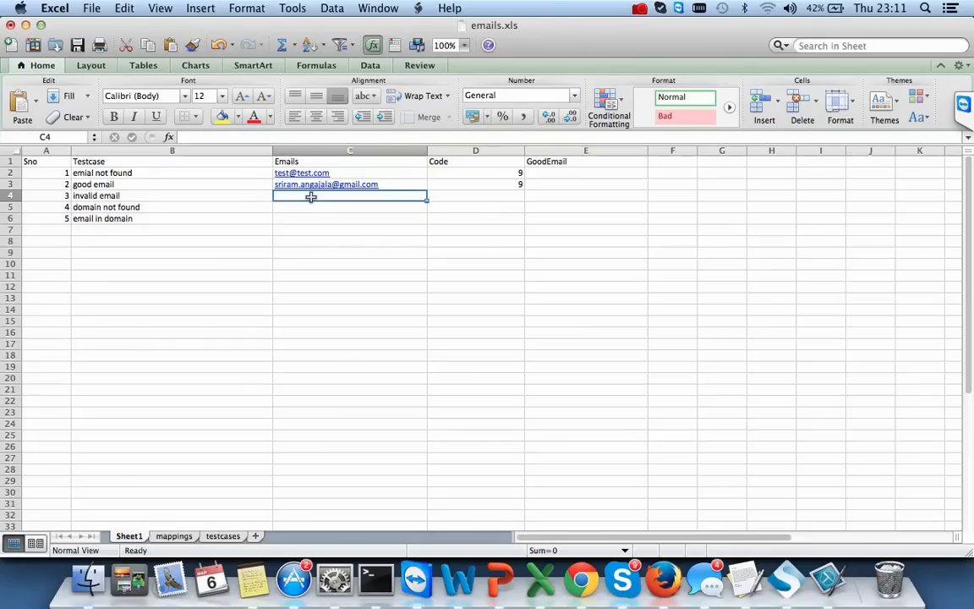
- Enter the address test in C4, rejecting the AutoComplete suggestion, and code 9 in D4
{"action": "type", "text": "test"}
{"action": "key", "text": "Down"}
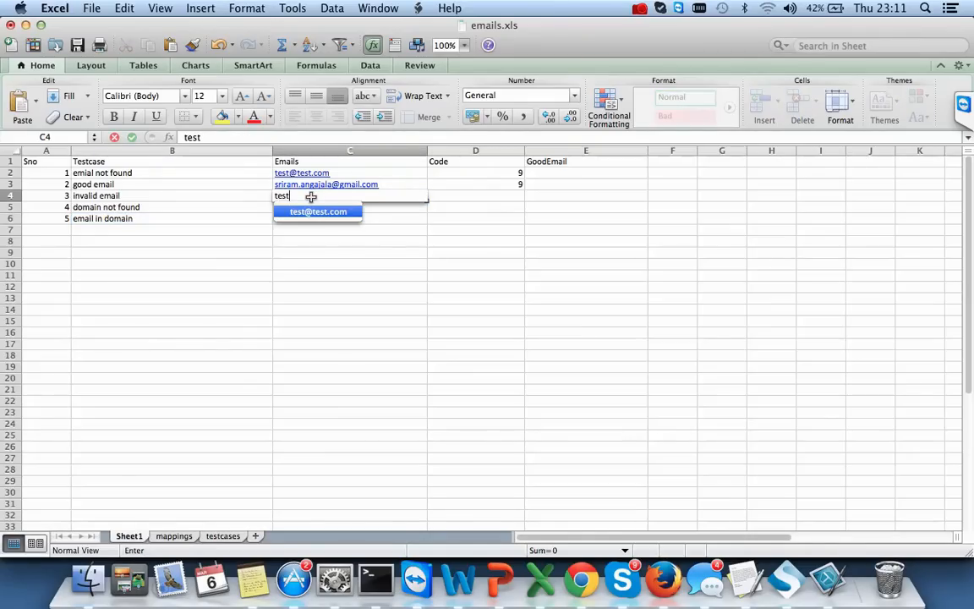
{"action": "key", "text": "Return"}
{"action": "key", "text": "Tab"}
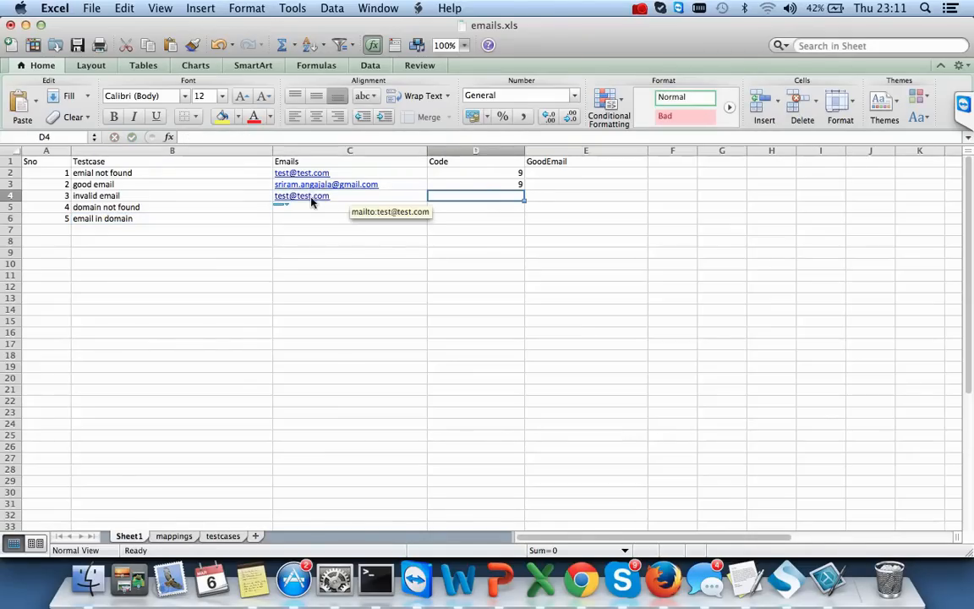
{"action": "key", "text": "Left"}
{"action": "key", "text": "BackSpace"}
{"action": "type", "text": "test"}
{"action": "key", "text": "Tab"}
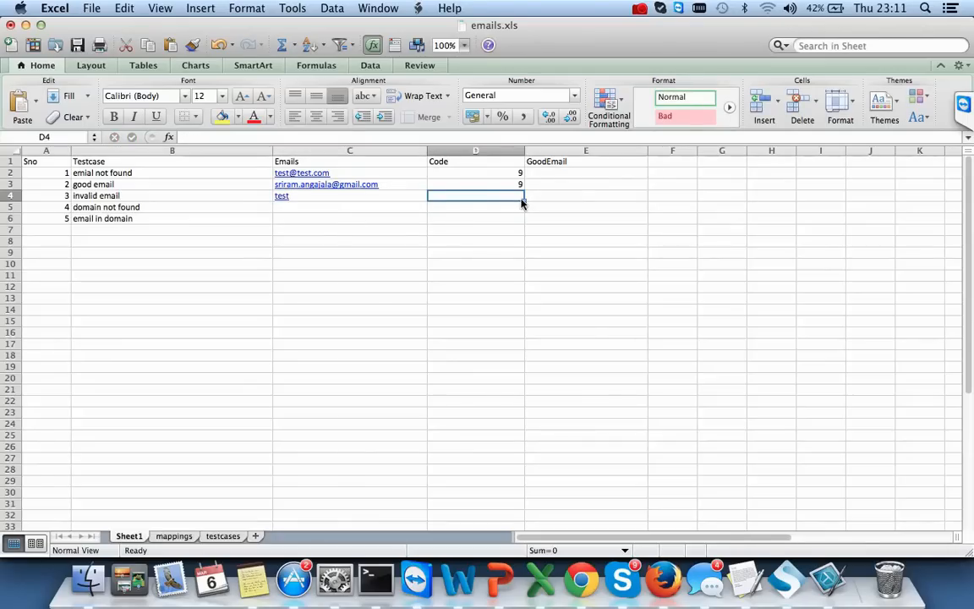
{"action": "type", "text": "9"}
{"action": "key", "text": "Return"}
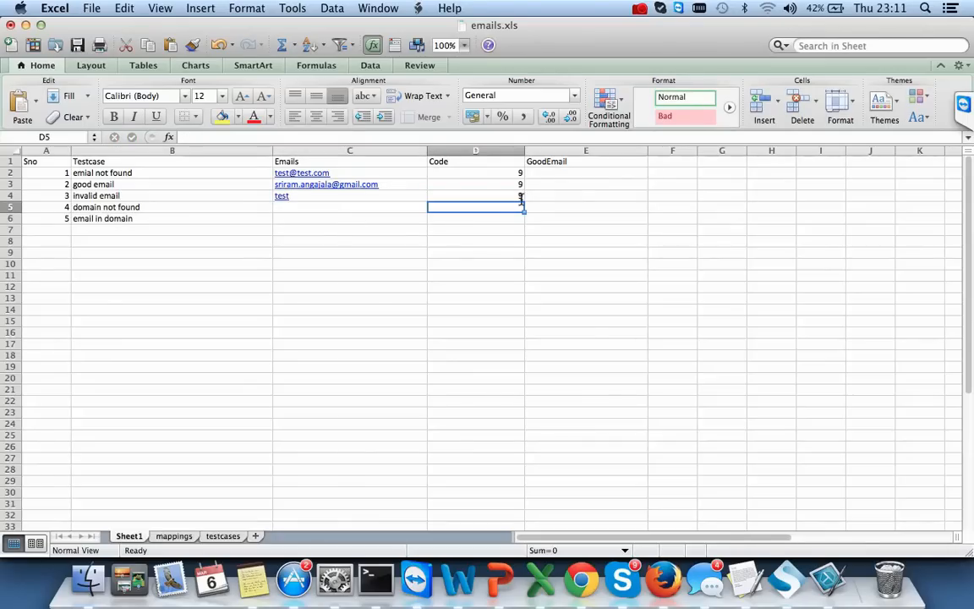
- Check the code in D3 and leave C5 empty after a trial entry
{"action": "key", "text": "Left"}
{"action": "key", "text": "Down"}
{"action": "key", "text": "Right"}
{"action": "key", "text": "Right"}
{"action": "key", "text": "Up"}
{"action": "key", "text": "Up"}
{"action": "key", "text": "Up"}
{"action": "key", "text": "Left"}
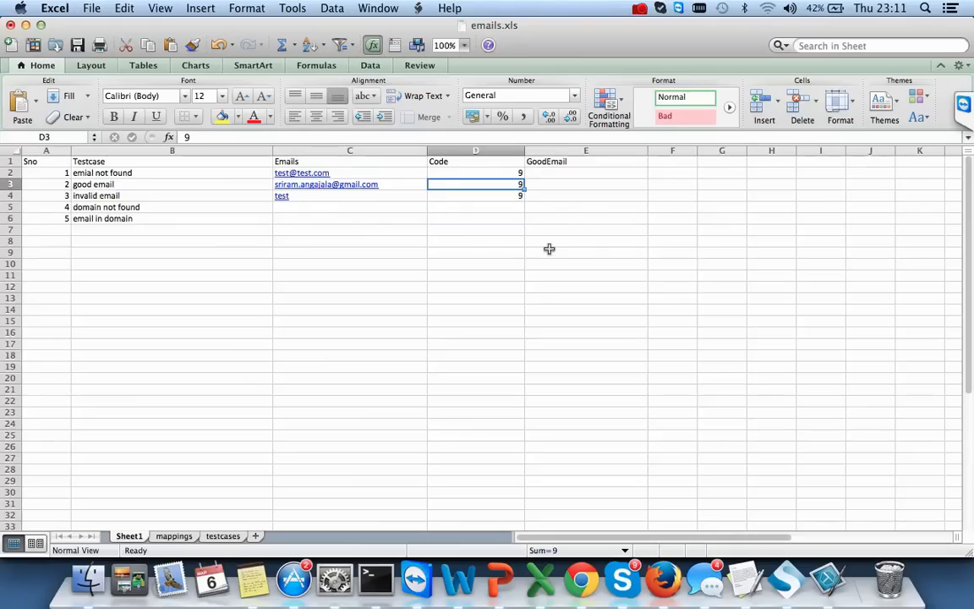
{"action": "key", "text": "Down"}
{"action": "key", "text": "Down"}
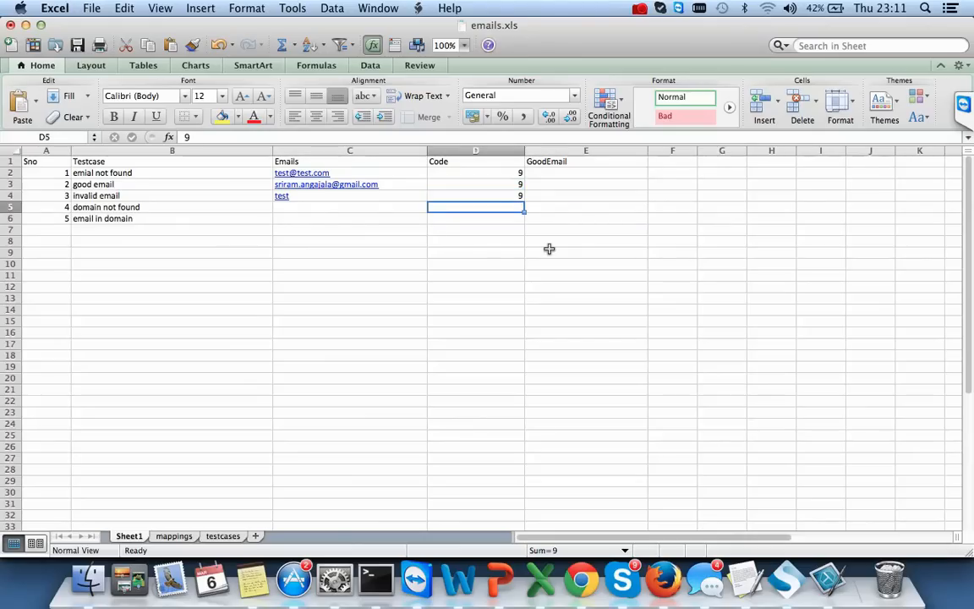
{"action": "key", "text": "Left"}
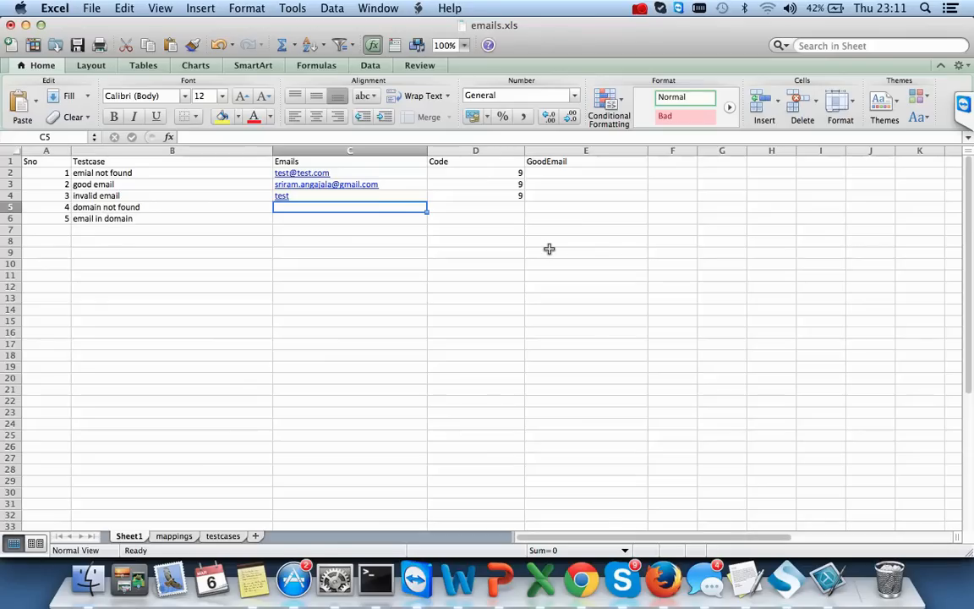
{"action": "type", "text": "test"}
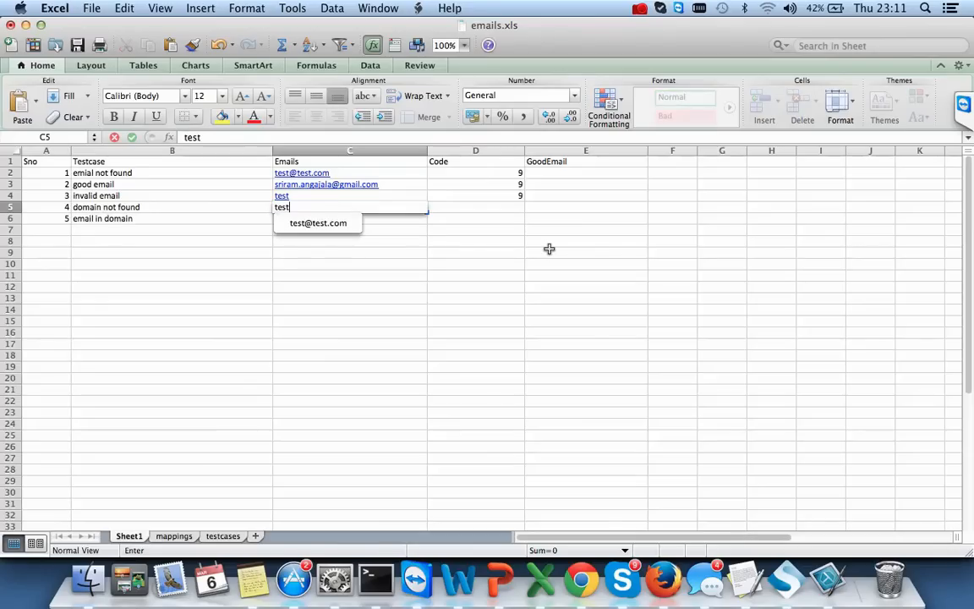
{"action": "key", "text": "BackSpace"}
{"action": "key", "text": "BackSpace"}
{"action": "key", "text": "BackSpace"}
{"action": "key", "text": "BackSpace"}
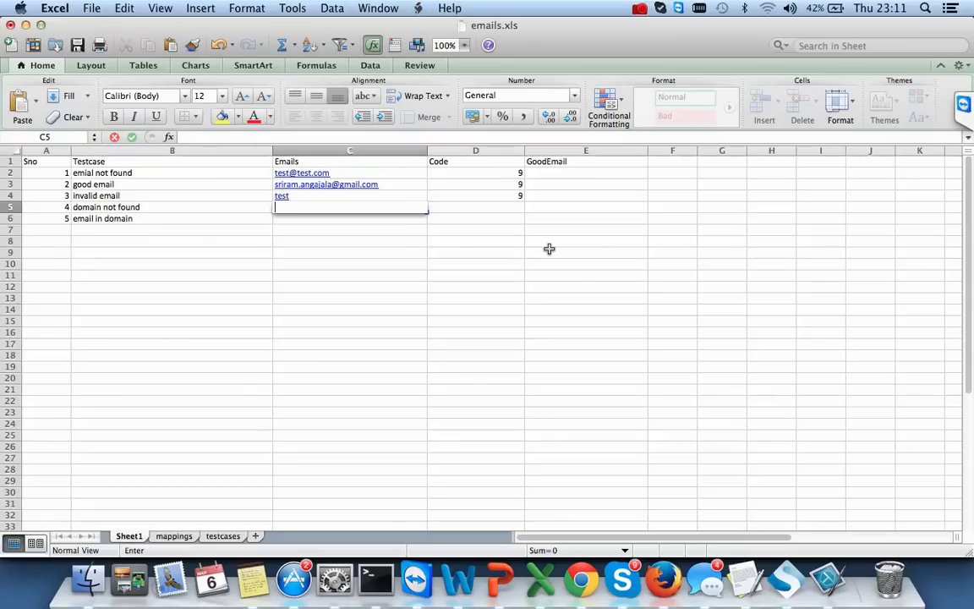
{"action": "left_click", "coordinate": [395, 174]}
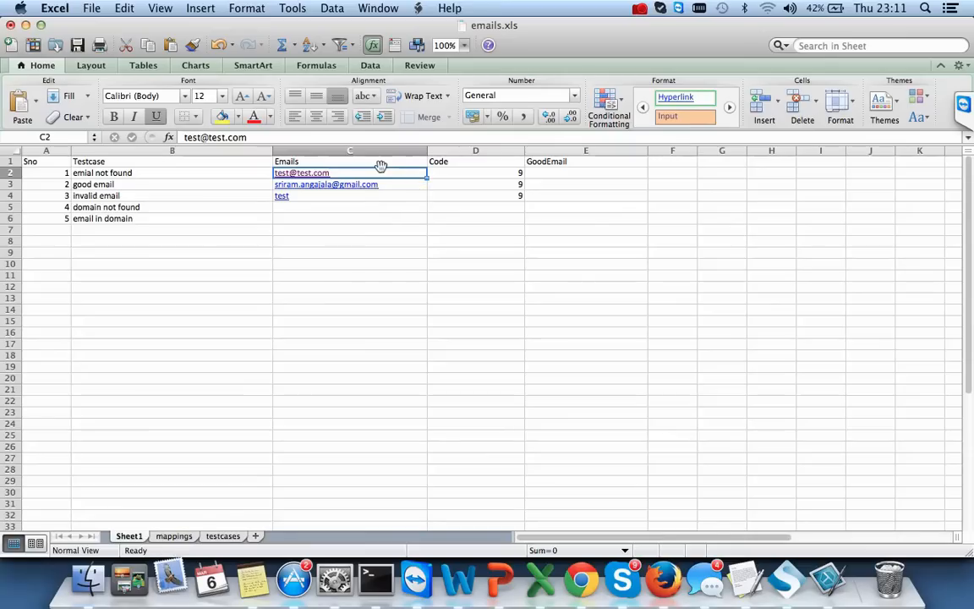
{"action": "double_click", "coordinate": [358, 174]}
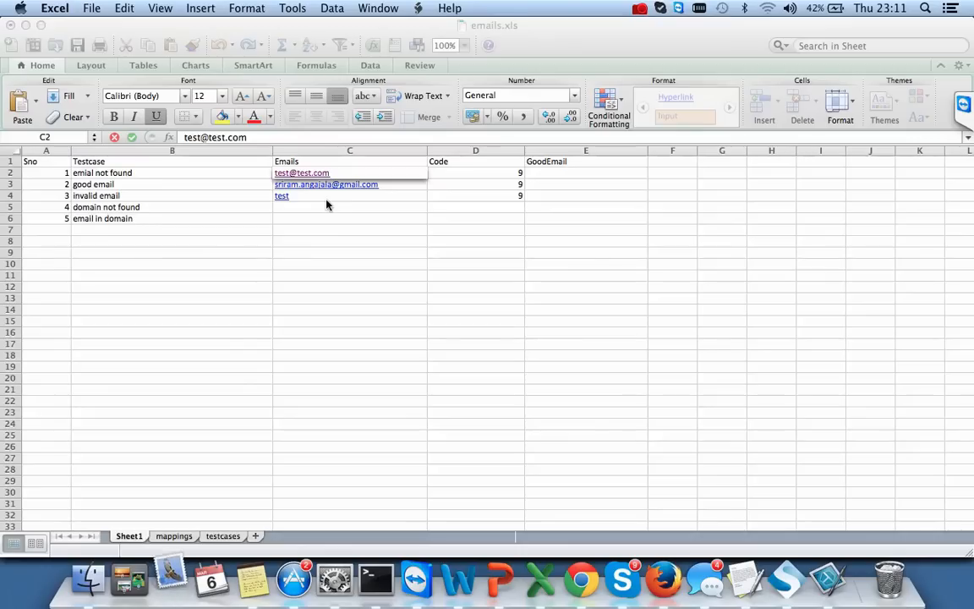
{"action": "double_click", "coordinate": [311, 176]}
{"action": "left_click", "coordinate": [311, 174]}
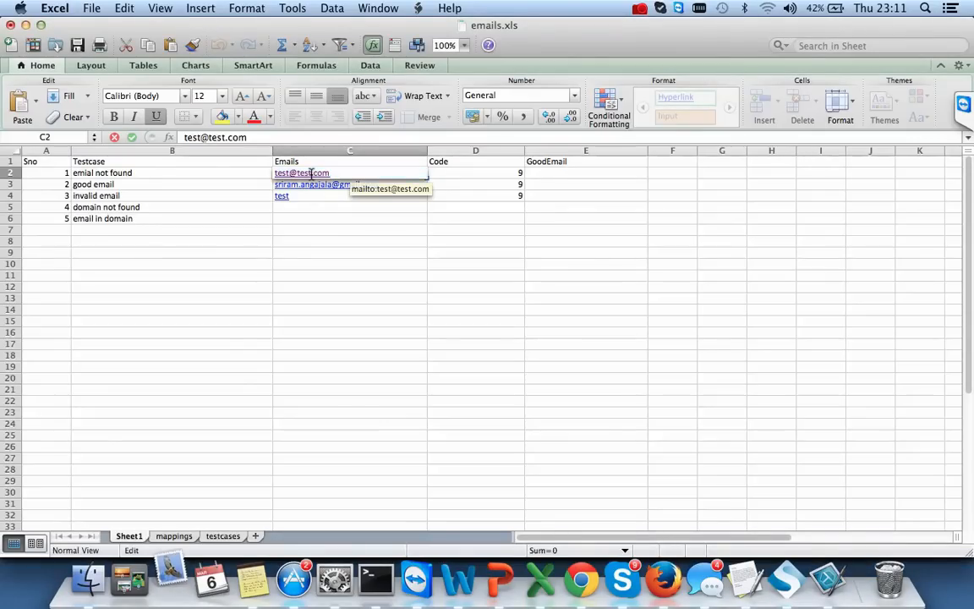
{"action": "key", "text": "BackSpace"}
{"action": "key", "text": "BackSpace"}
{"action": "key", "text": "BackSpace"}
{"action": "key", "text": "BackSpace"}
{"action": "type", "text": "gmail"}
{"action": "left_click", "coordinate": [356, 229]}
{"action": "key", "text": "Up"}
{"action": "key", "text": "Up"}
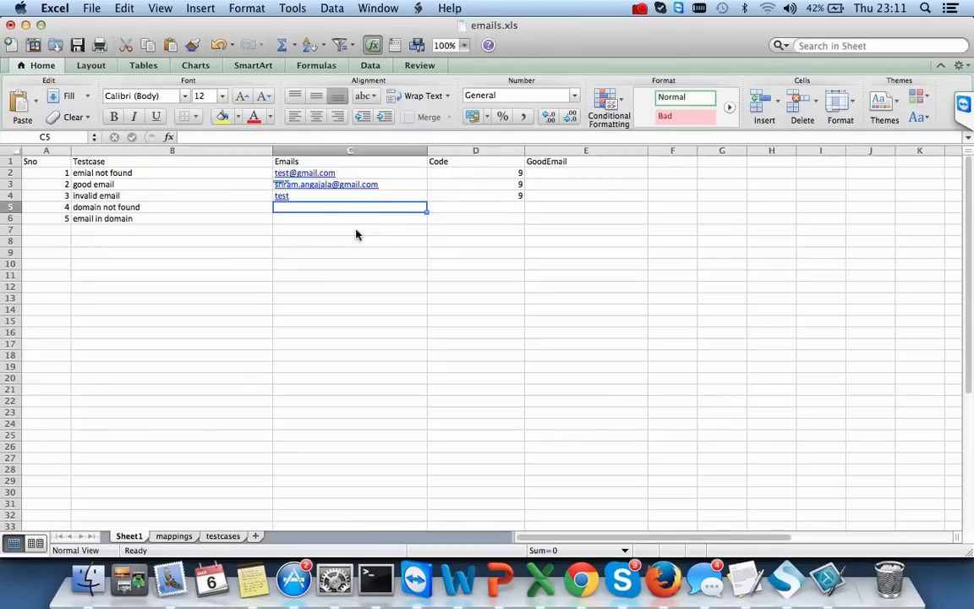
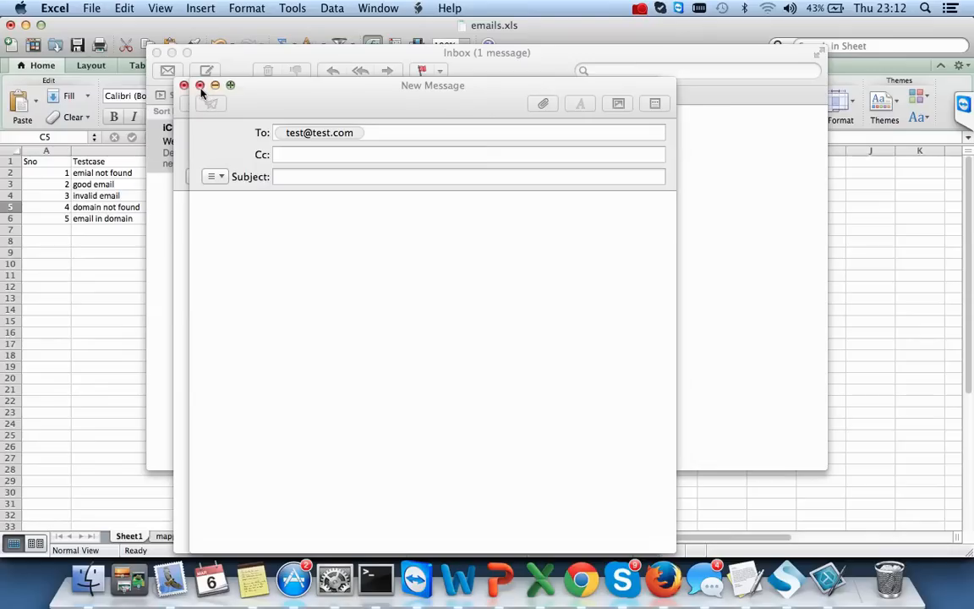
- Close the two blank mail messages and the mail inbox to return to the spreadsheet
{"action": "left_click", "coordinate": [199, 85]}
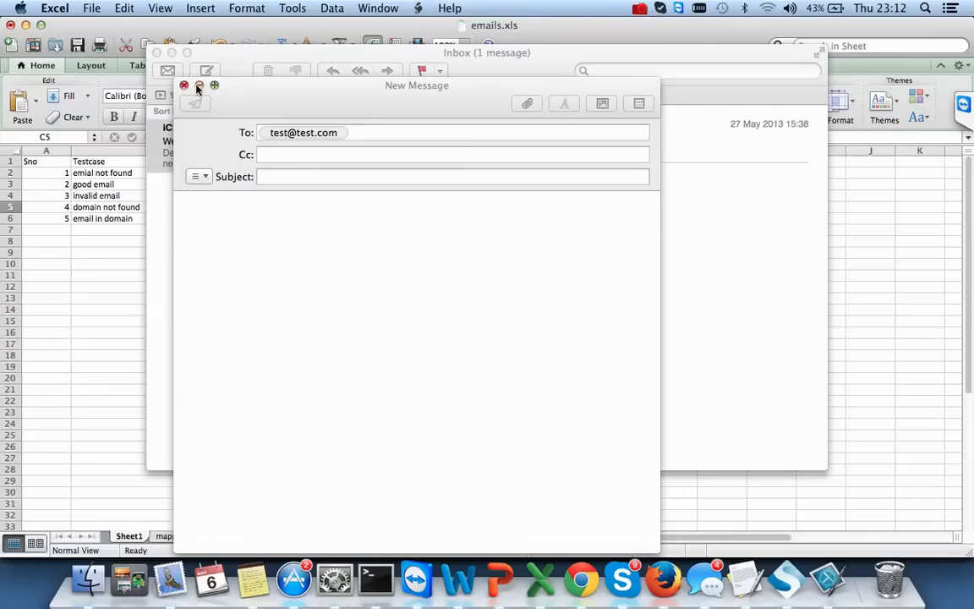
{"action": "left_click", "coordinate": [183, 85]}
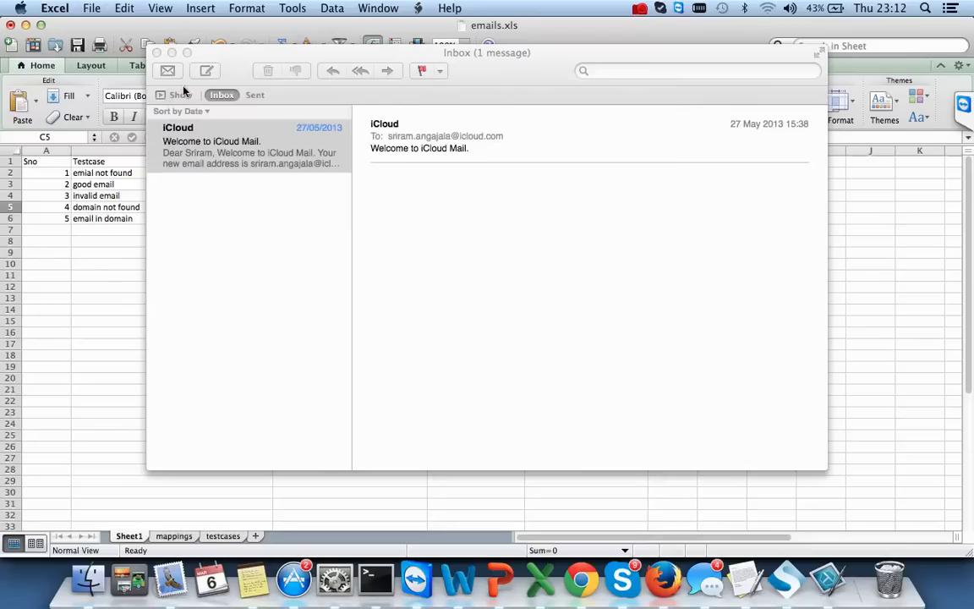
{"action": "left_click", "coordinate": [156, 53]}
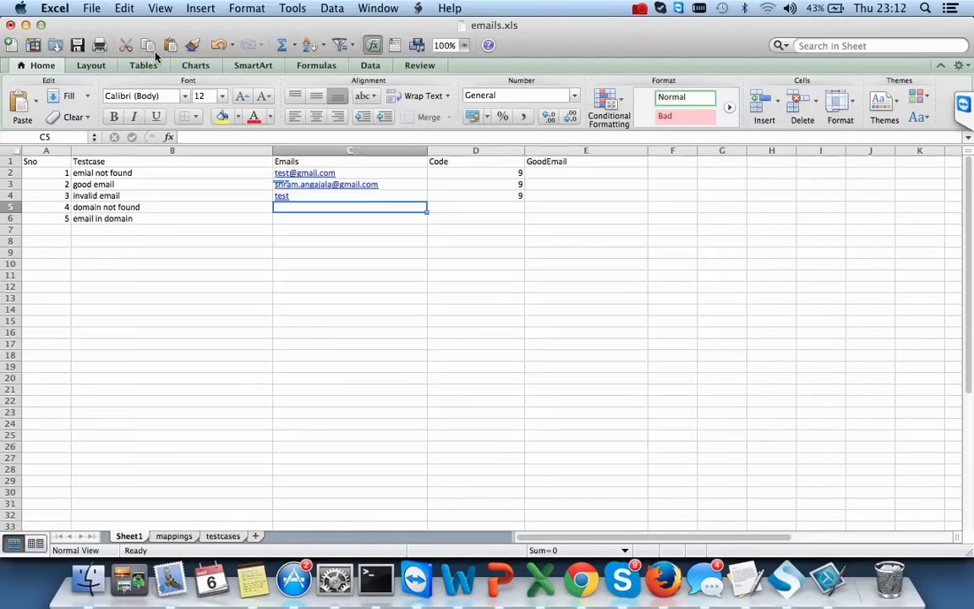
{"action": "left_click", "coordinate": [337, 253]}
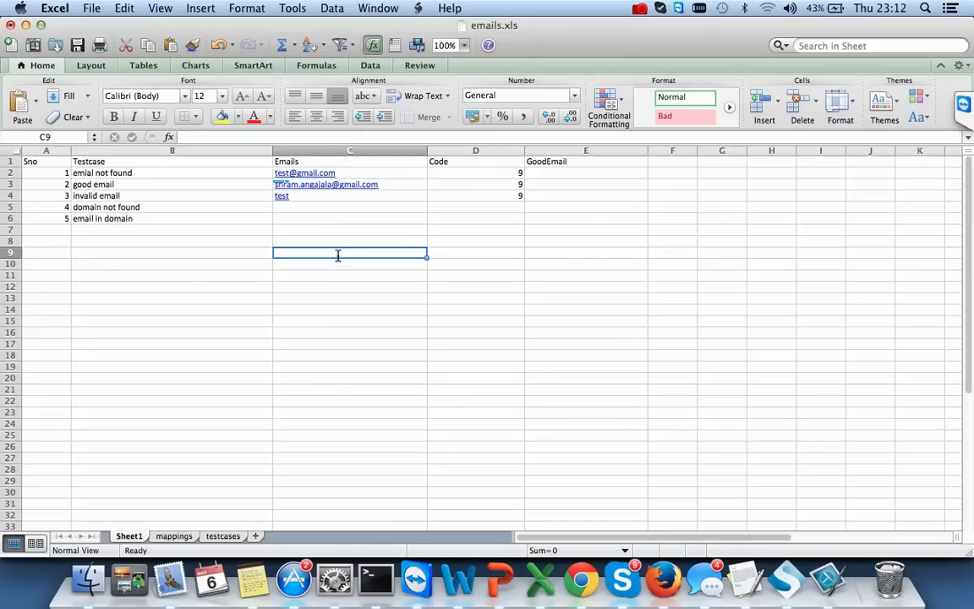
{"action": "left_click", "coordinate": [298, 208]}
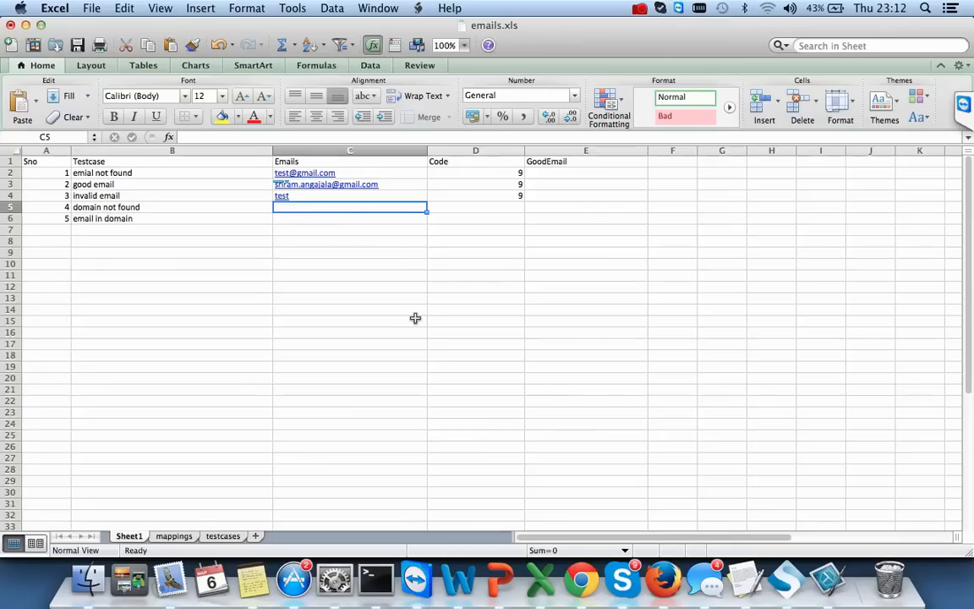
{"action": "type", "text": "test"}
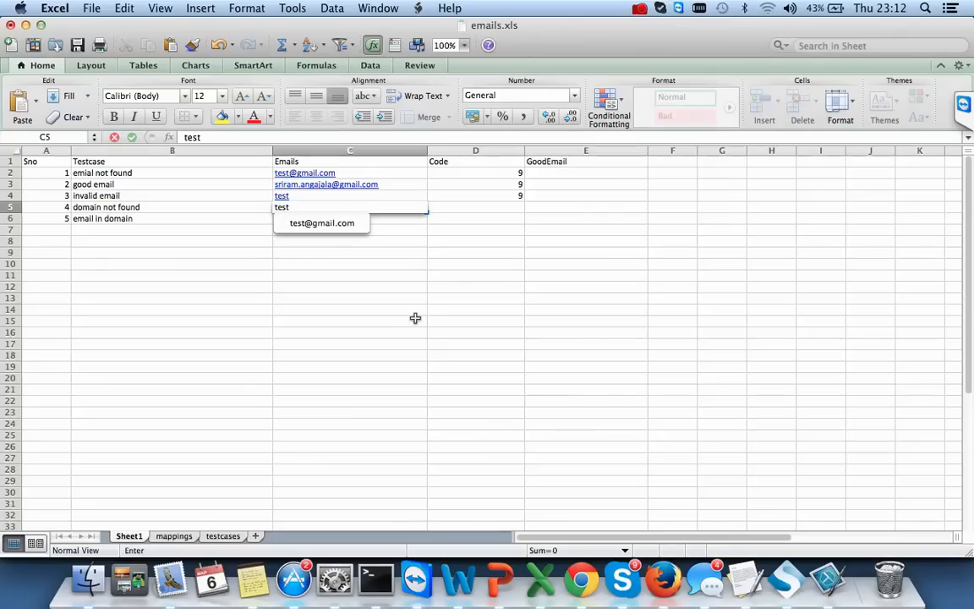
{"action": "type", "text": "@test.com"}
{"action": "key", "text": "Return"}
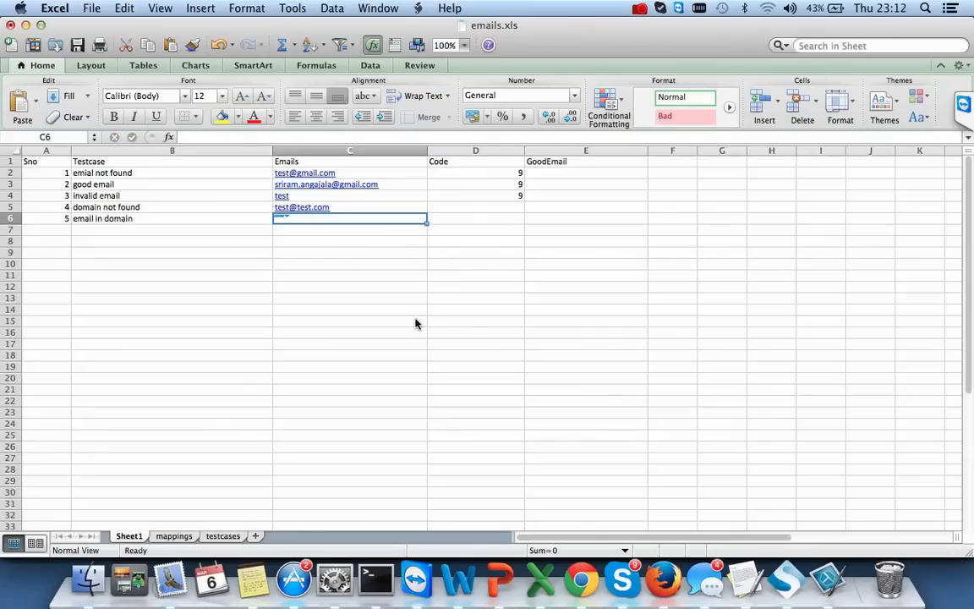
- Clear the contents of A6 and B6 and enter code 9 in D5
{"action": "key", "text": "Left"}
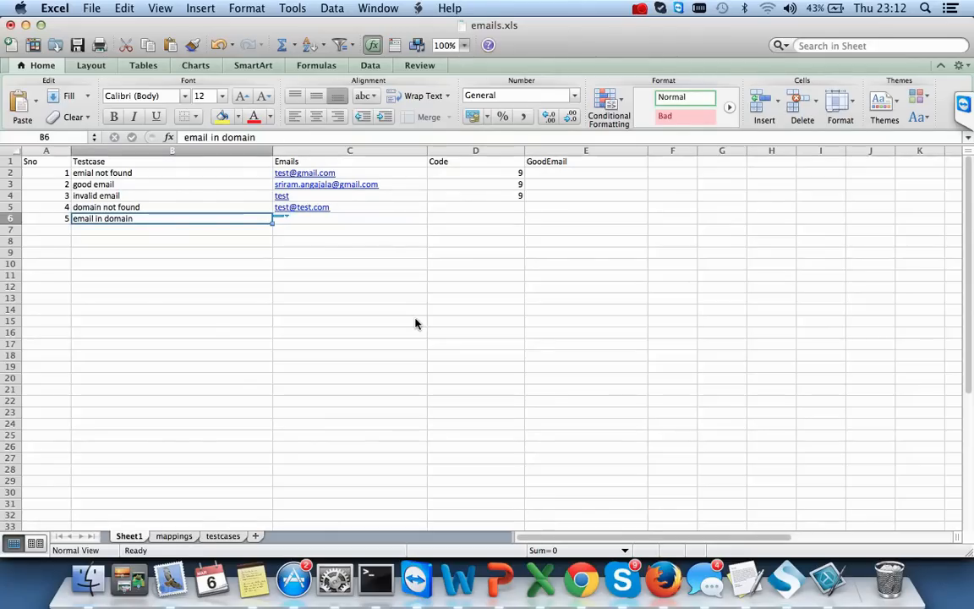
{"action": "key", "text": "BackSpace"}
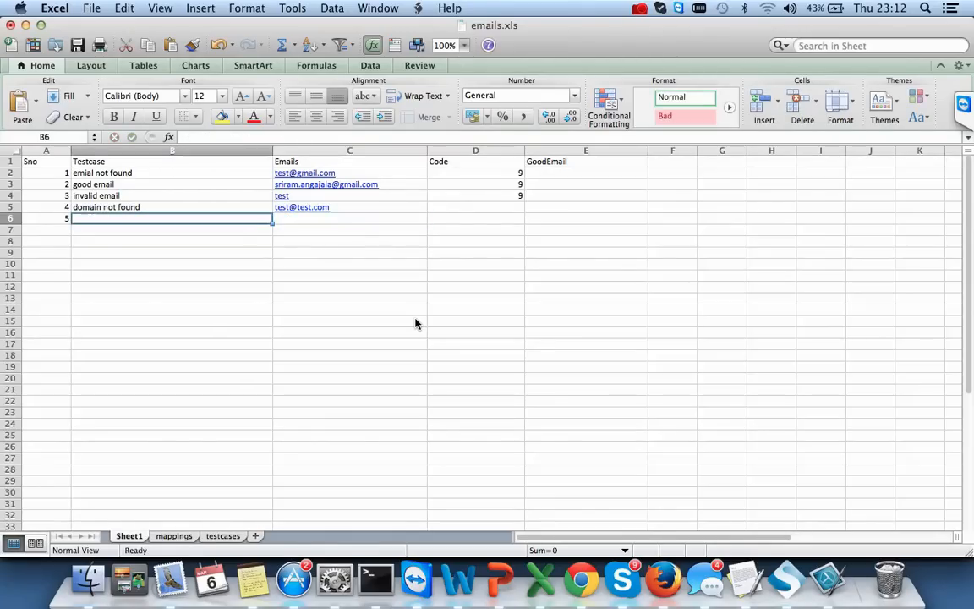
{"action": "key", "text": "Left"}
{"action": "key", "text": "BackSpace"}
{"action": "key", "text": "Right"}
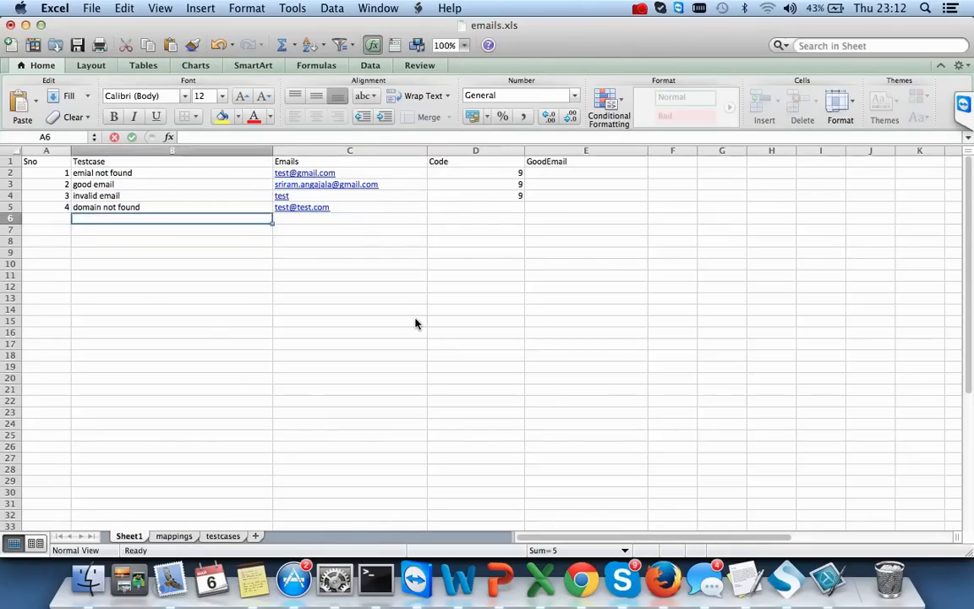
{"action": "key", "text": "Up"}
{"action": "key", "text": "Right"}
{"action": "key", "text": "Right"}
{"action": "type", "text": "9"}
{"action": "key", "text": "Return"}
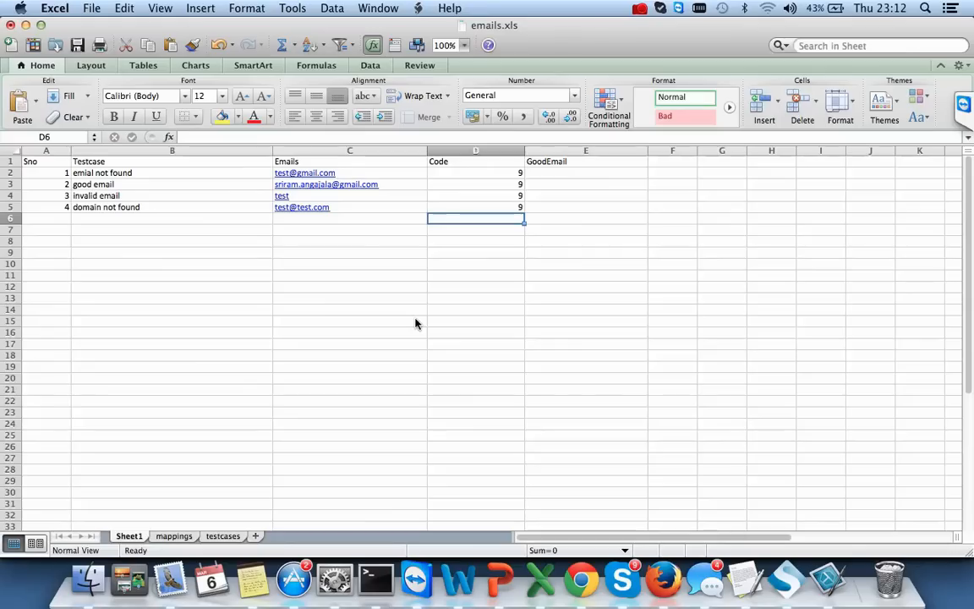
- Set GoodEmail cells E2 through E5 to FALSE
{"action": "key", "text": "Right"}
{"action": "key", "text": "Up"}
{"action": "key", "text": "Up"}
{"action": "key", "text": "Up"}
{"action": "key", "text": "Up"}
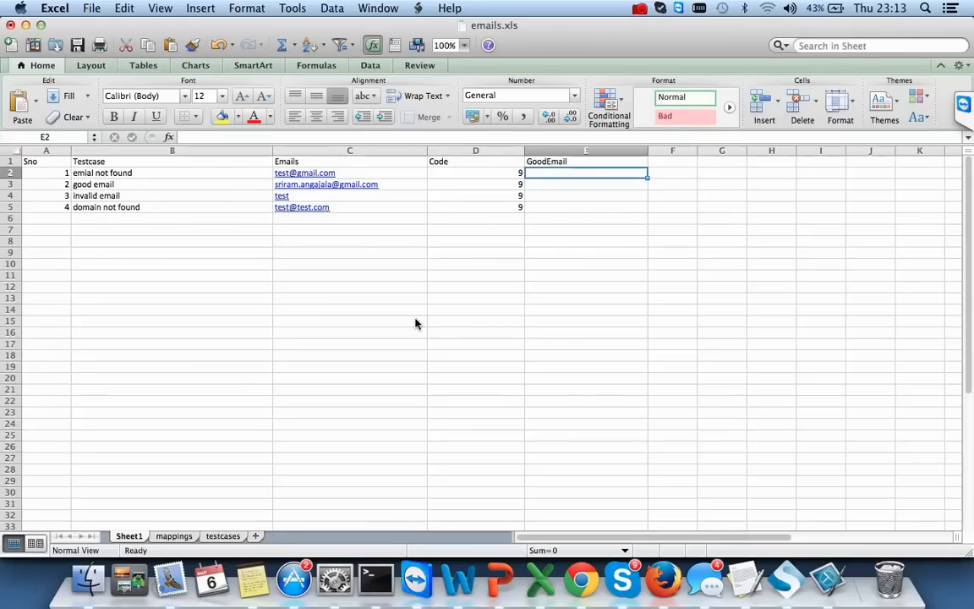
{"action": "type", "text": "false"}
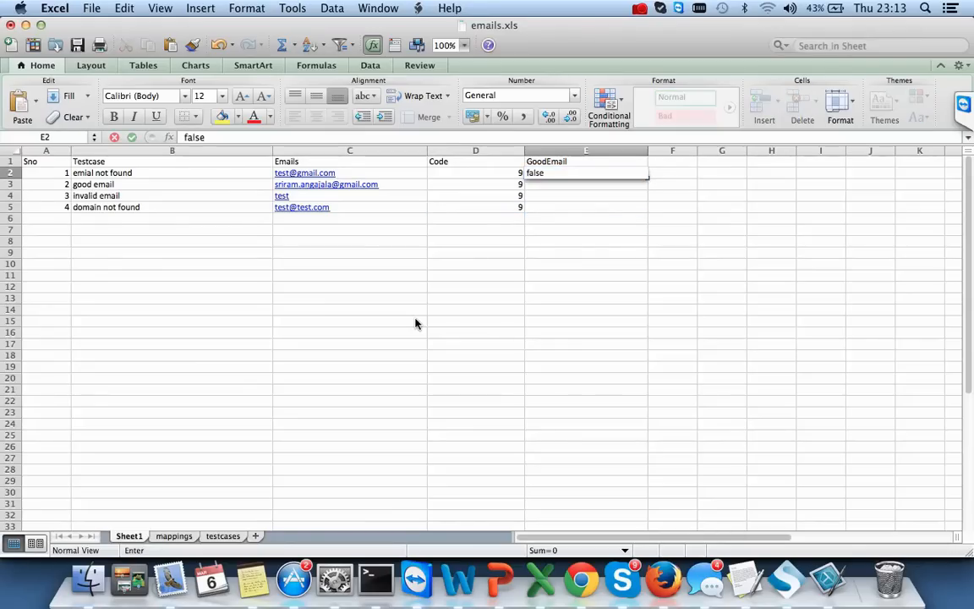
{"action": "key", "text": "Return"}
{"action": "type", "text": "false"}
{"action": "key", "text": "Return"}
{"action": "type", "text": "false"}
{"action": "key", "text": "Return"}
{"action": "type", "text": "false"}
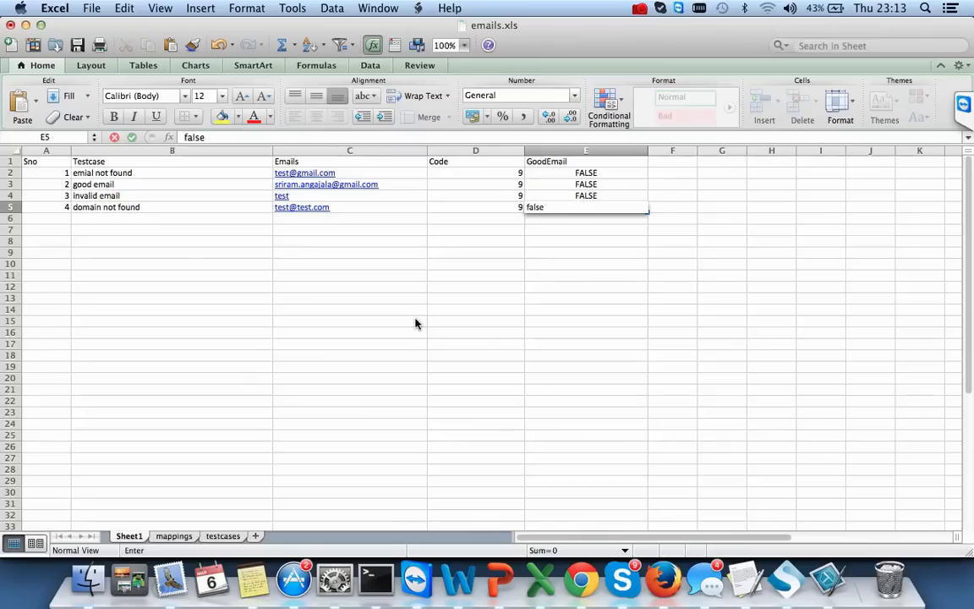
{"action": "key", "text": "Return"}
- Leave D6 empty after a stray 9 and save emails.xls
{"action": "key", "text": "Left"}
{"action": "type", "text": "9"}
{"action": "key", "text": "Tab"}
{"action": "key", "text": "Left"}
{"action": "key", "text": "BackSpace"}
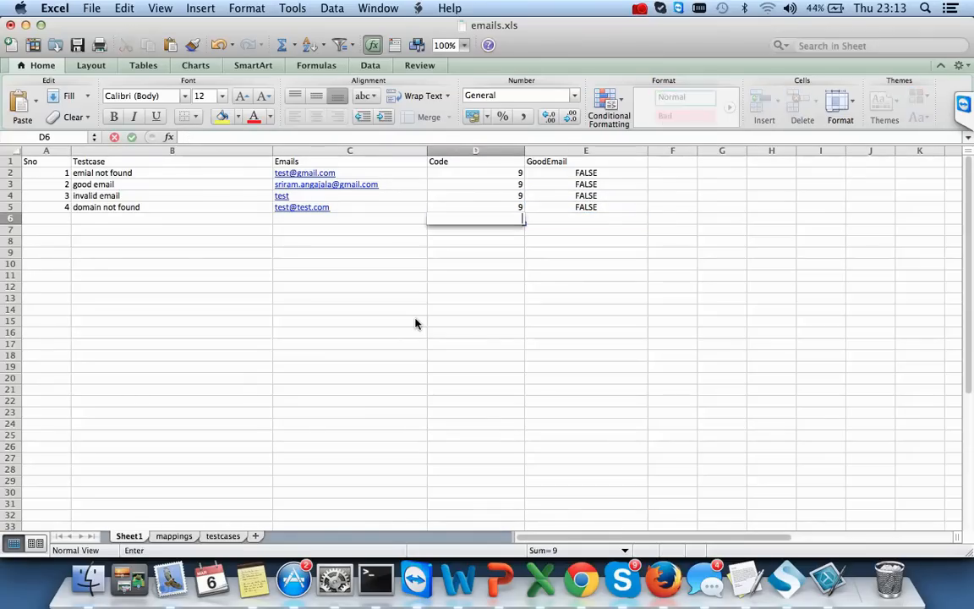
{"action": "key", "text": "Tab"}
{"action": "key", "text": "super+s"}
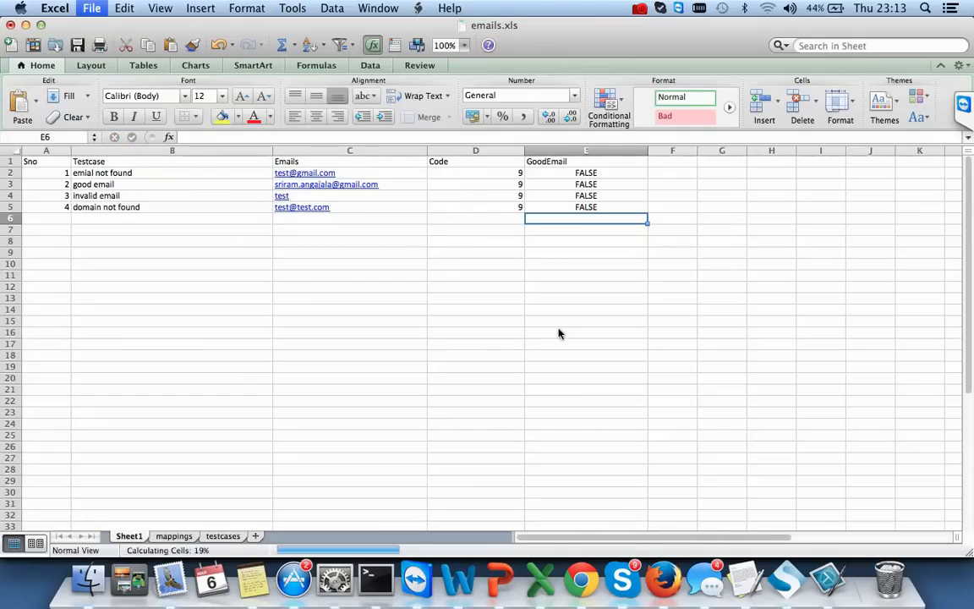
- Back in SoapUI Pro, add a DataSource step named 'DataSource' to the test case's Test Steps
{"action": "left_click", "coordinate": [709, 580]}
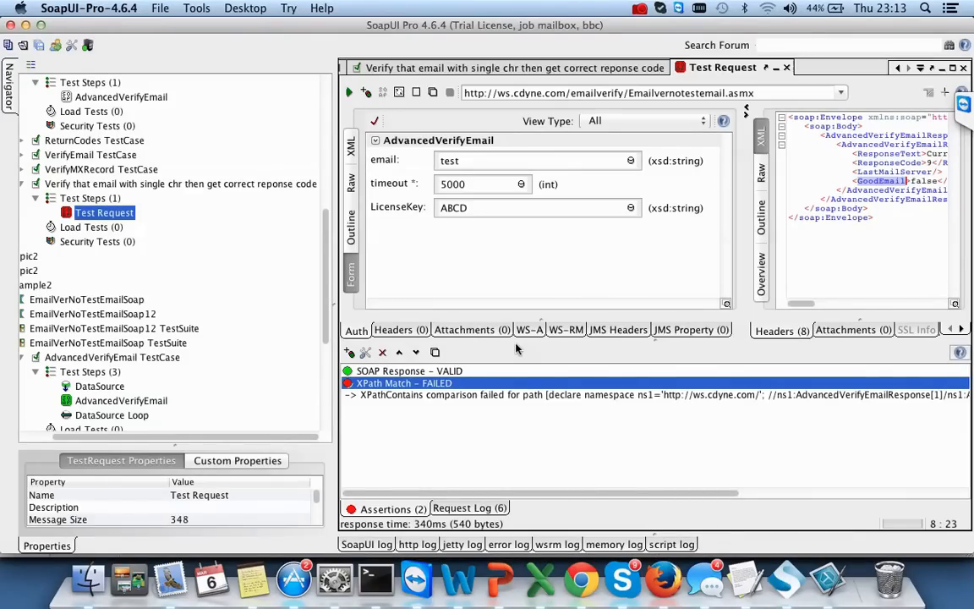
{"action": "left_click", "coordinate": [630, 163]}
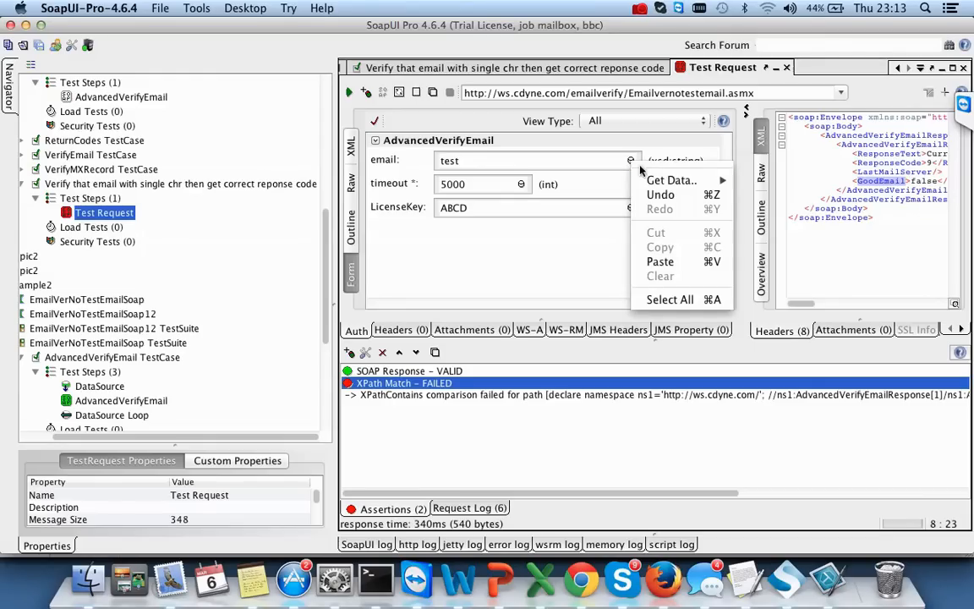
{"action": "mouse_move", "coordinate": [659, 182]}
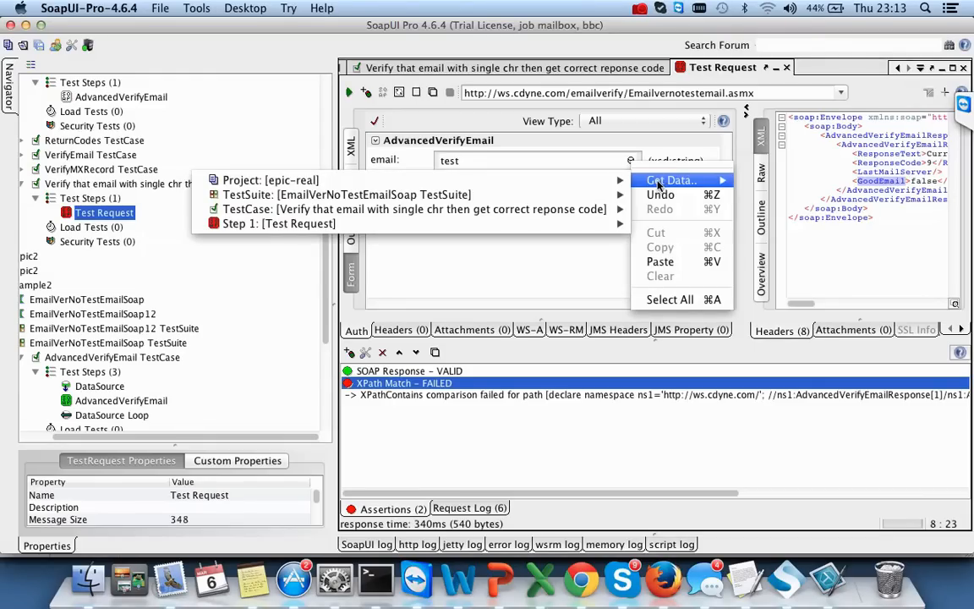
{"action": "left_click", "coordinate": [585, 244]}
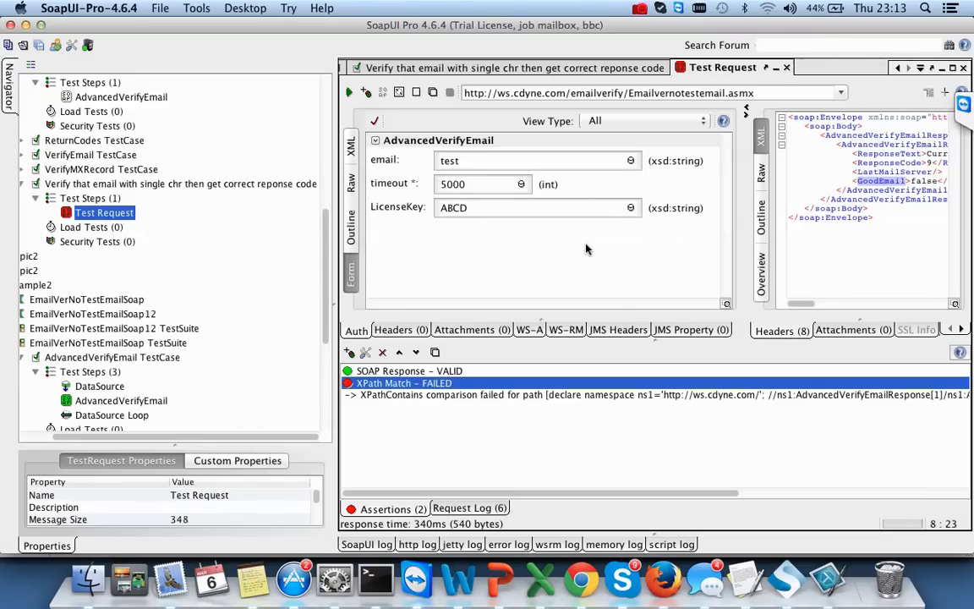
{"action": "left_click", "coordinate": [109, 201]}
{"action": "right_click", "coordinate": [109, 204]}
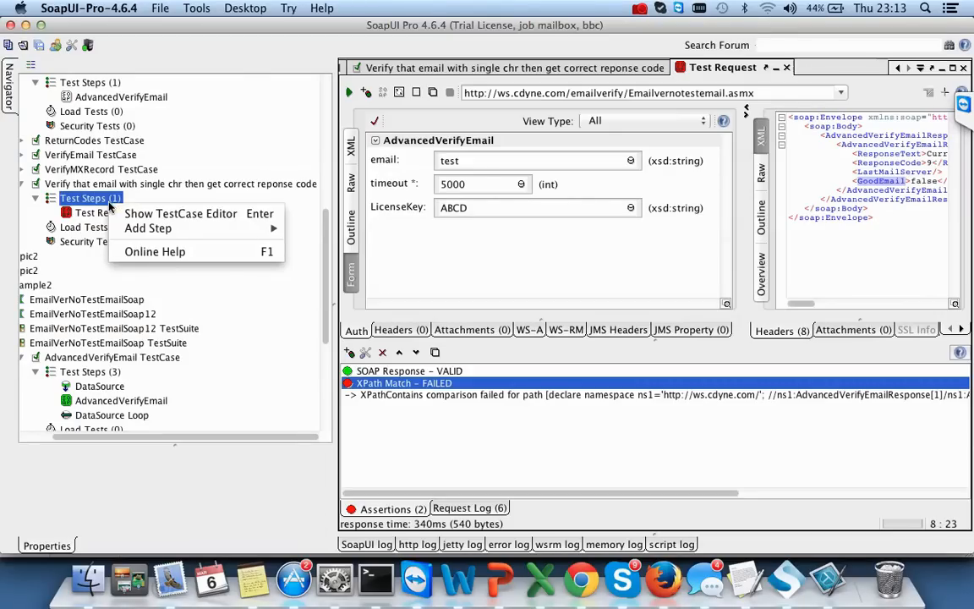
{"action": "mouse_move", "coordinate": [154, 227]}
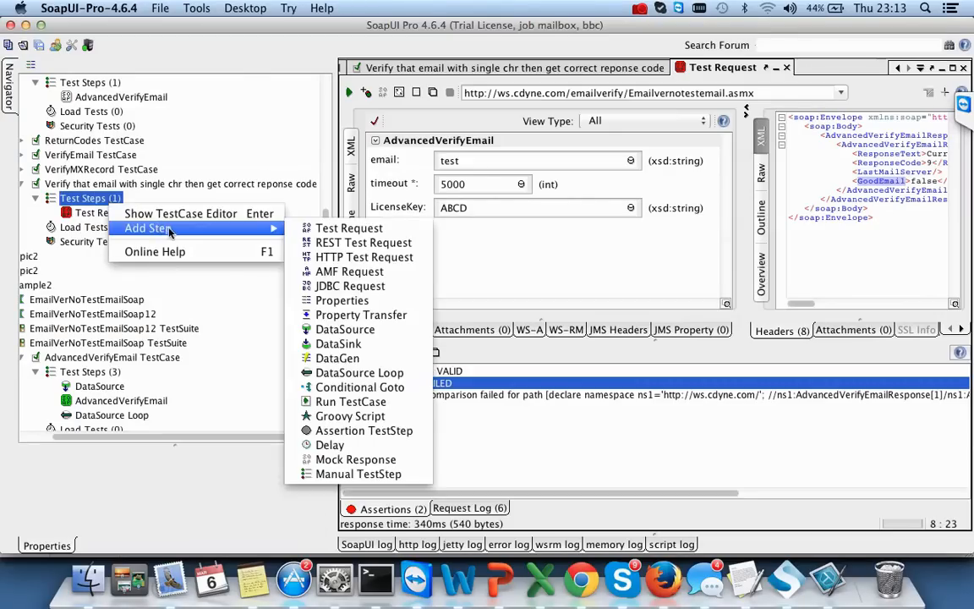
{"action": "left_click", "coordinate": [374, 330]}
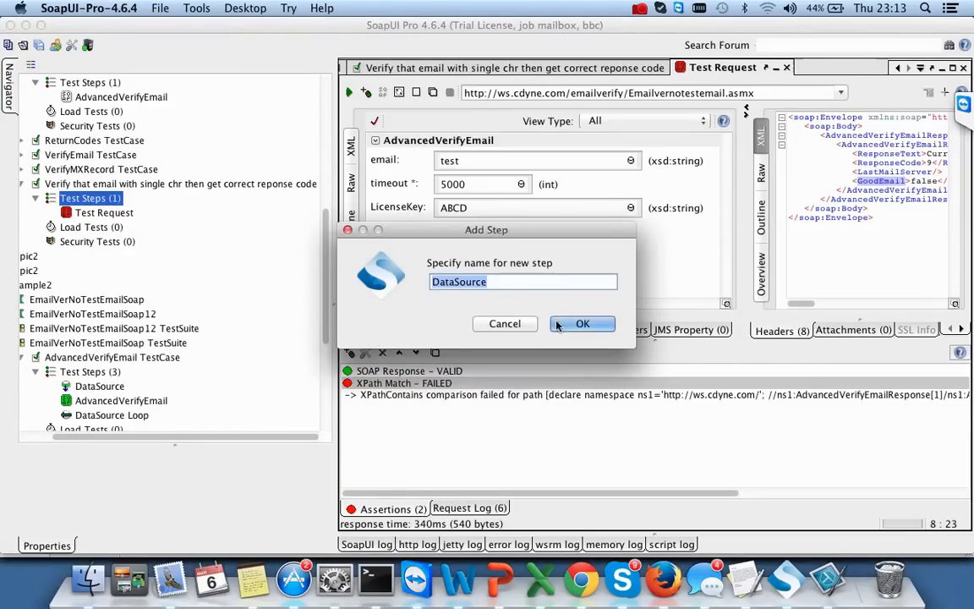
{"action": "left_click", "coordinate": [557, 325]}
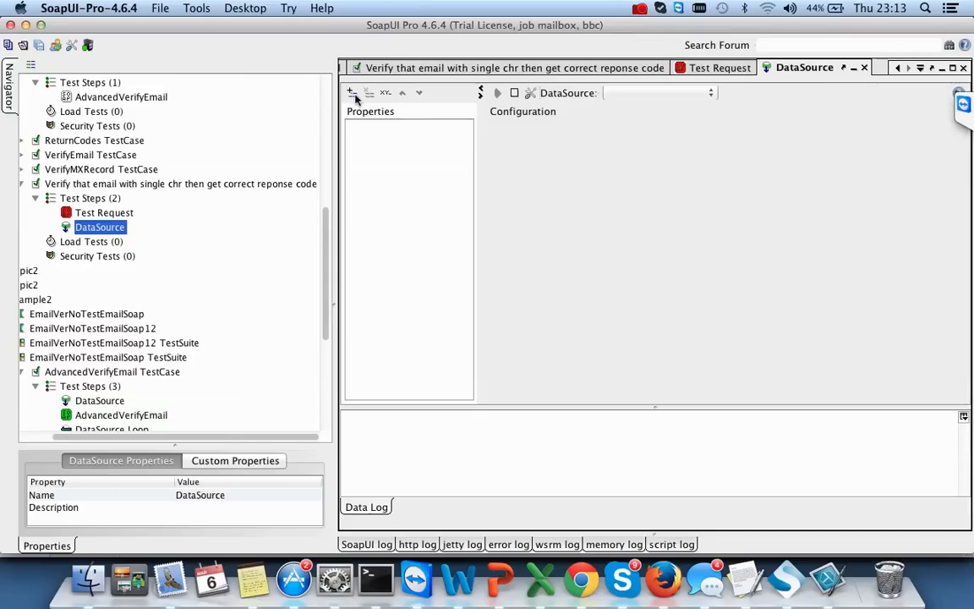
- Set the DataSource type to Grid and append one row
{"action": "left_click", "coordinate": [651, 94]}
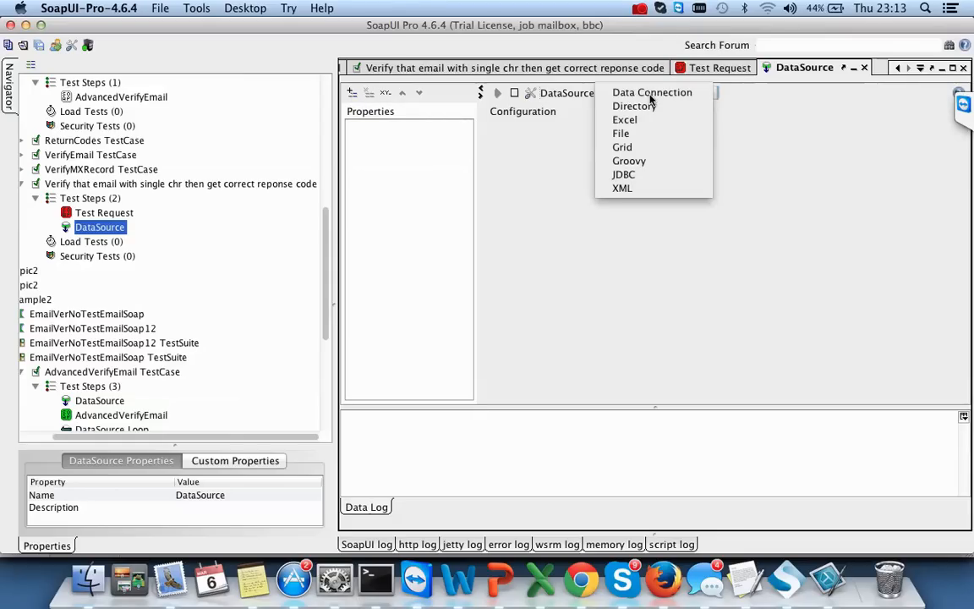
{"action": "left_click", "coordinate": [634, 149]}
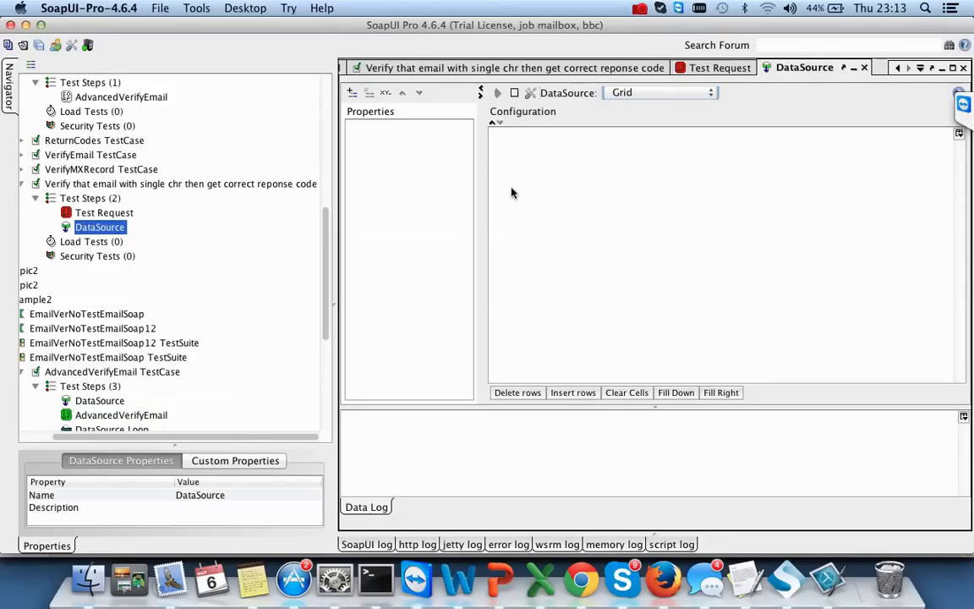
{"action": "left_click", "coordinate": [572, 393]}
{"action": "left_click", "coordinate": [580, 324]}
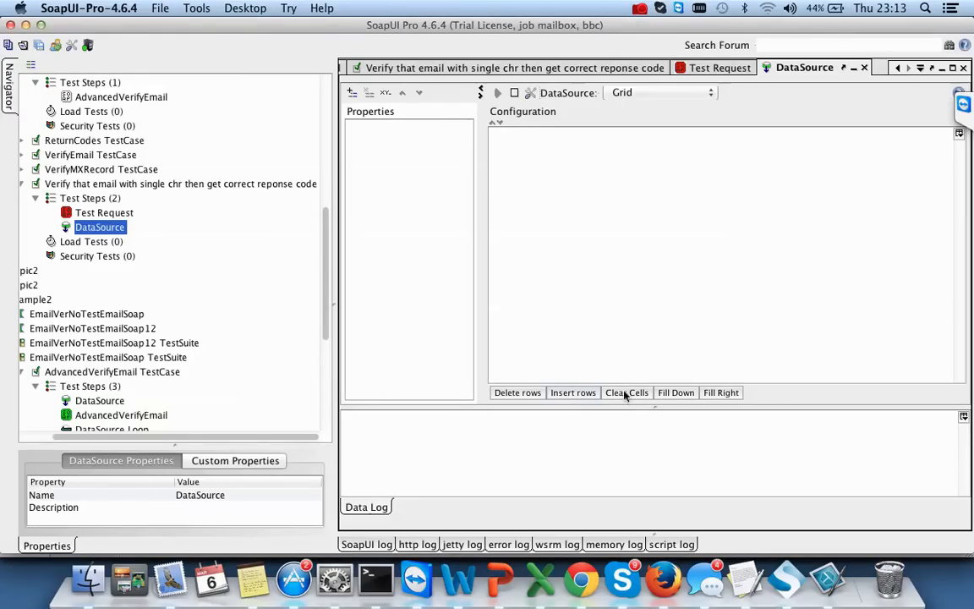
- Append 3 more rows to the grid after a failed row deletion
{"action": "left_click", "coordinate": [517, 392]}
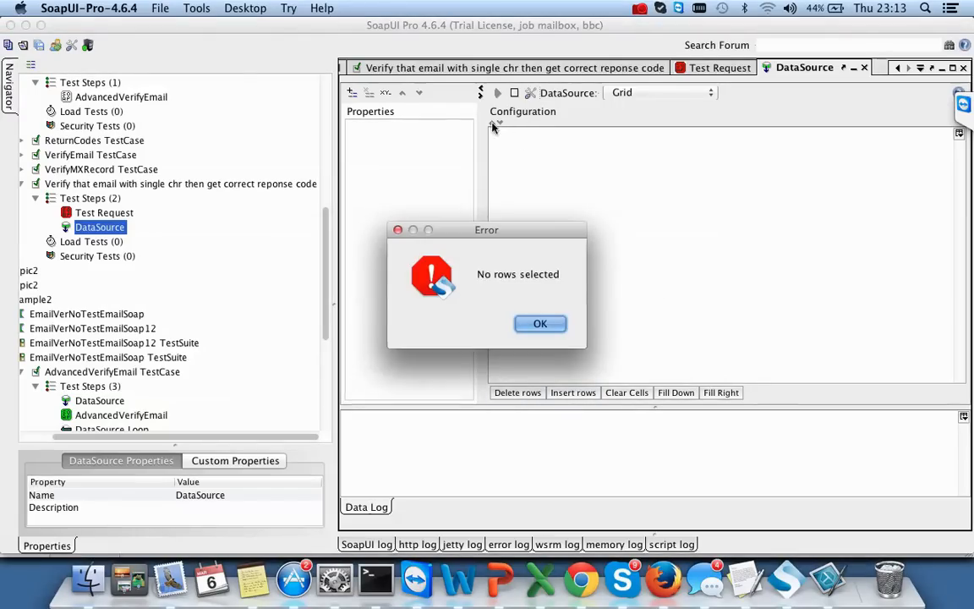
{"action": "left_click", "coordinate": [535, 322]}
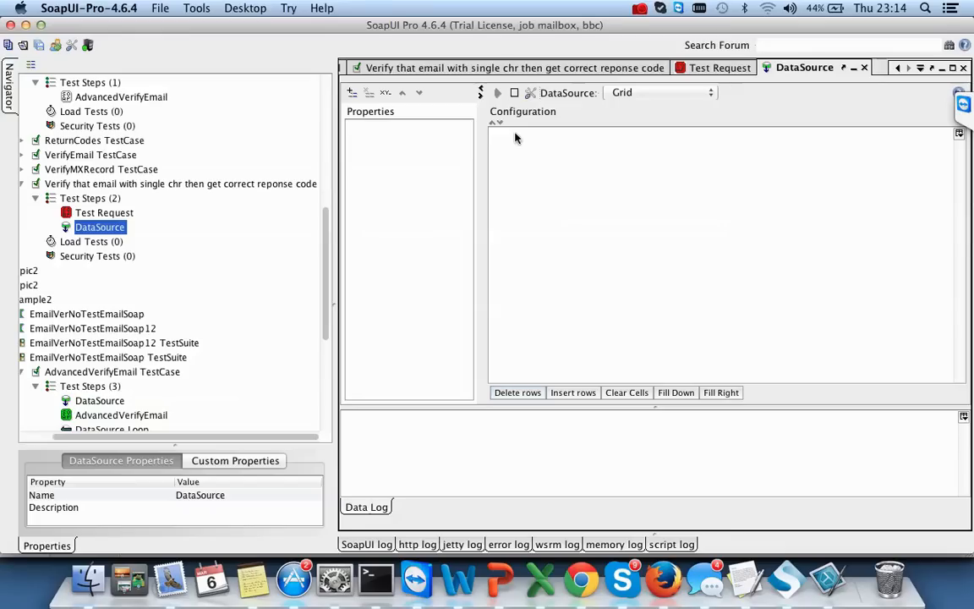
{"action": "left_click", "coordinate": [583, 396]}
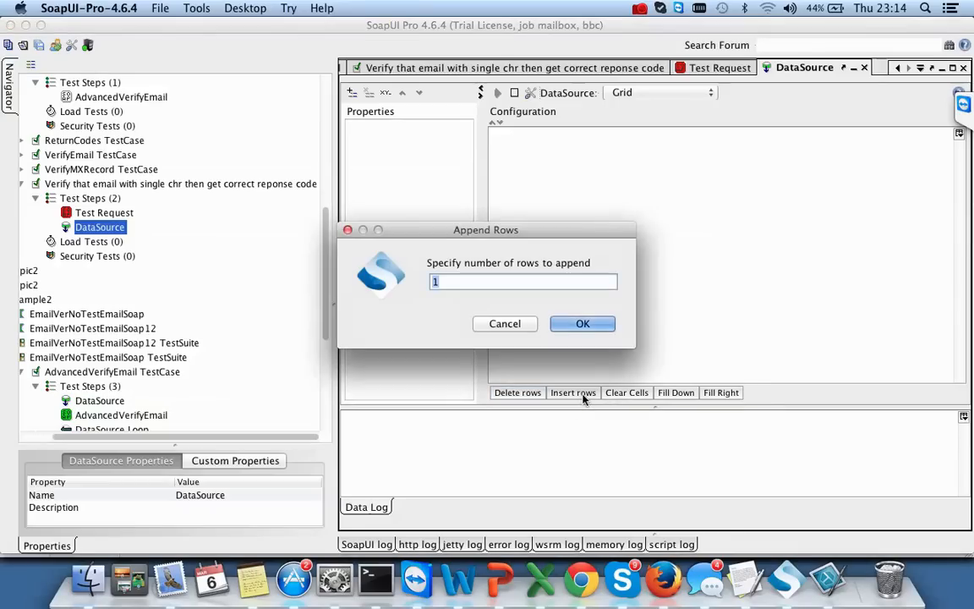
{"action": "type", "text": "3"}
{"action": "left_click", "coordinate": [582, 325]}
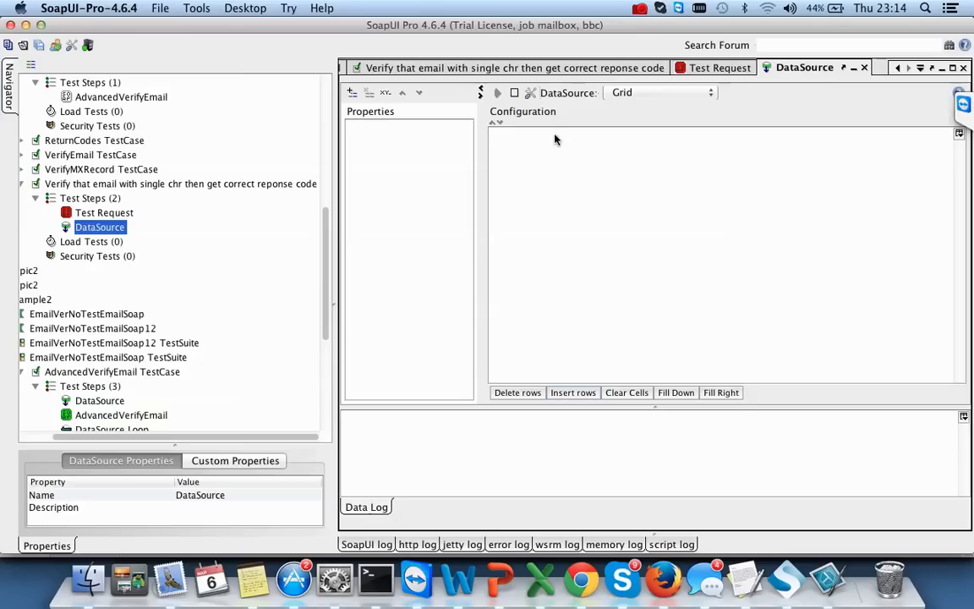
{"action": "left_click", "coordinate": [675, 93]}
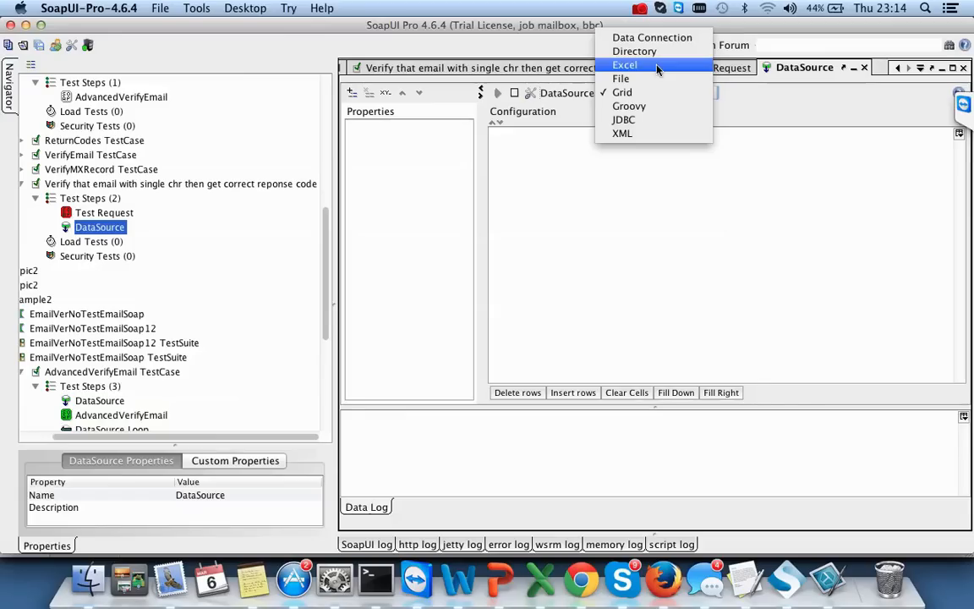
- Switch the DataSource type to Excel and load emails.xls from Documents
{"action": "left_click", "coordinate": [658, 66]}
{"action": "left_click", "coordinate": [894, 144]}
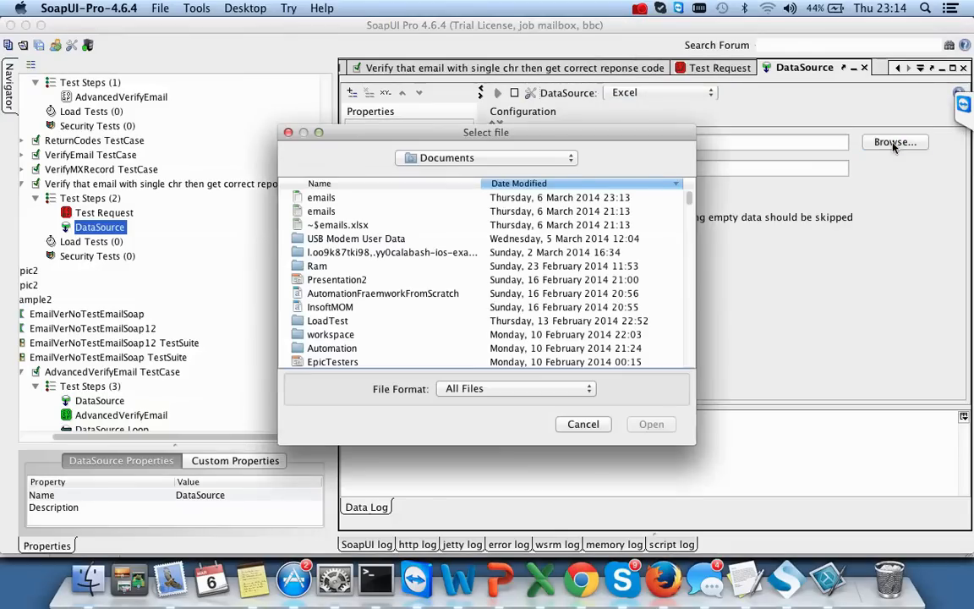
{"action": "left_click", "coordinate": [400, 198]}
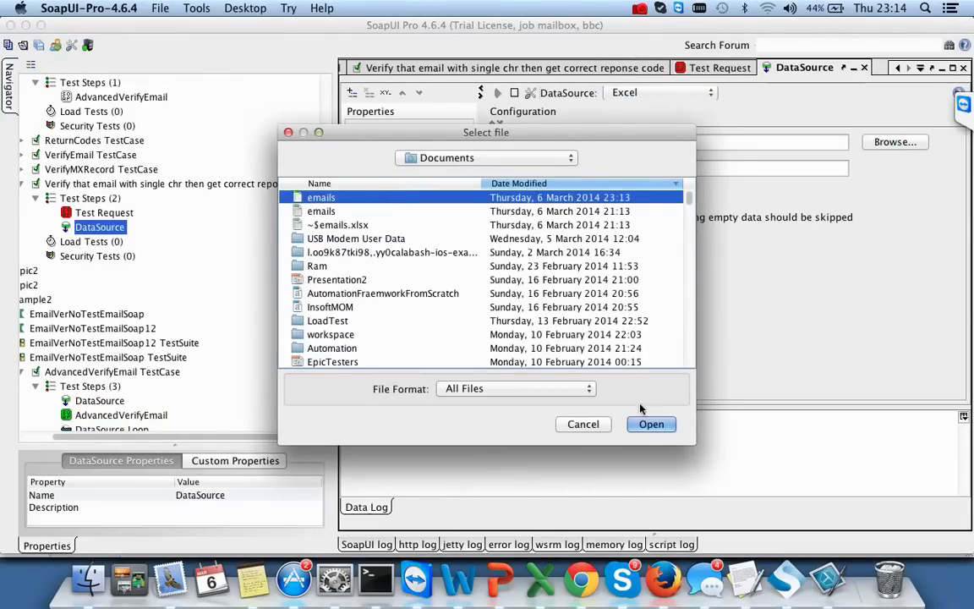
{"action": "left_click", "coordinate": [650, 423]}
- Set the worksheet to Sheet1 and the start cell to C2
{"action": "left_click", "coordinate": [596, 168]}
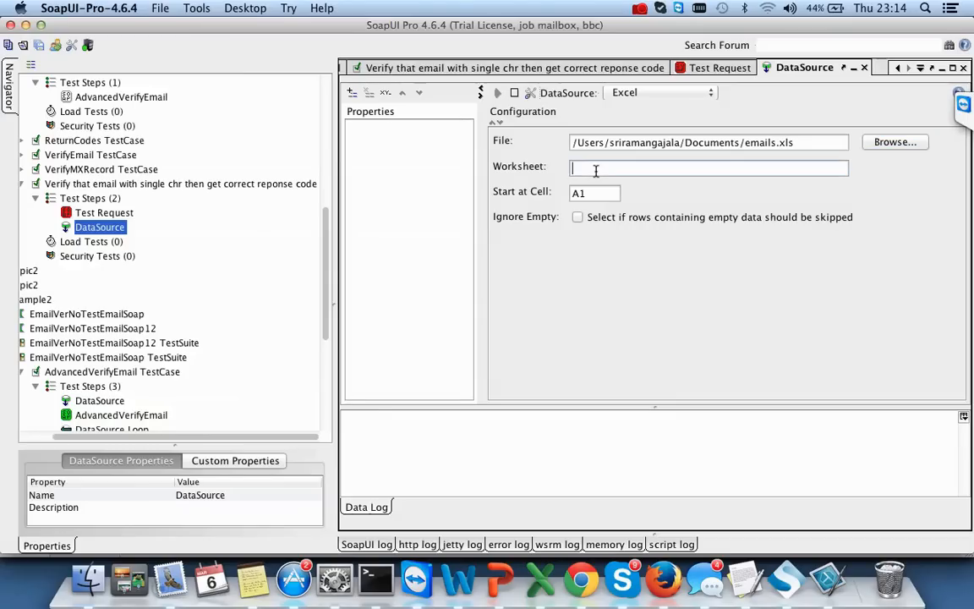
{"action": "type", "text": "Sheet1"}
{"action": "left_click", "coordinate": [598, 192]}
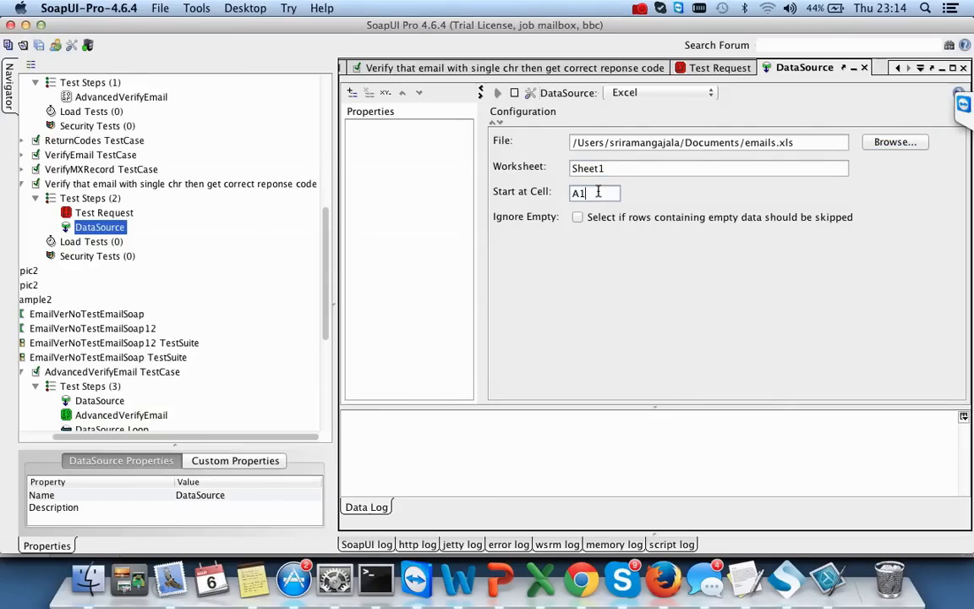
{"action": "key", "text": "super+Tab"}
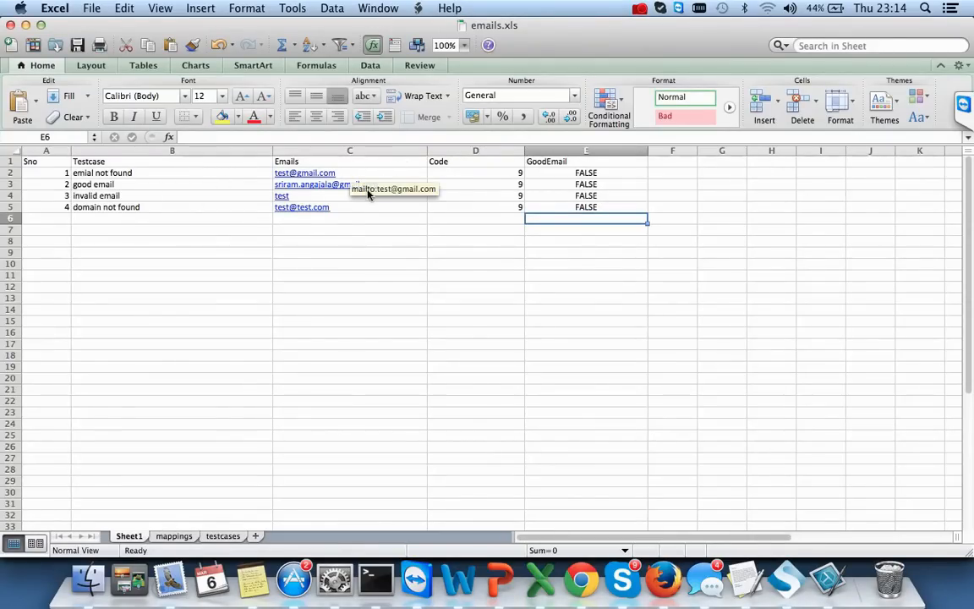
{"action": "key", "text": "super+Tab"}
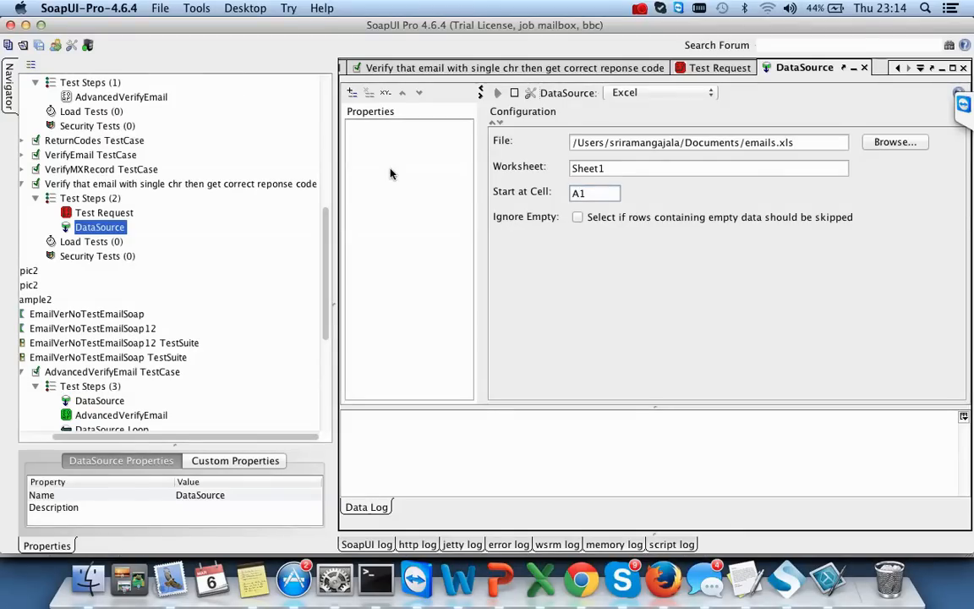
{"action": "key", "text": "Delete"}
{"action": "key", "text": "BackSpace"}
{"action": "type", "text": "C2"}
- Recheck the Excel settings, keep type Excel, and enable skipping rows with empty data
{"action": "left_click", "coordinate": [523, 429]}
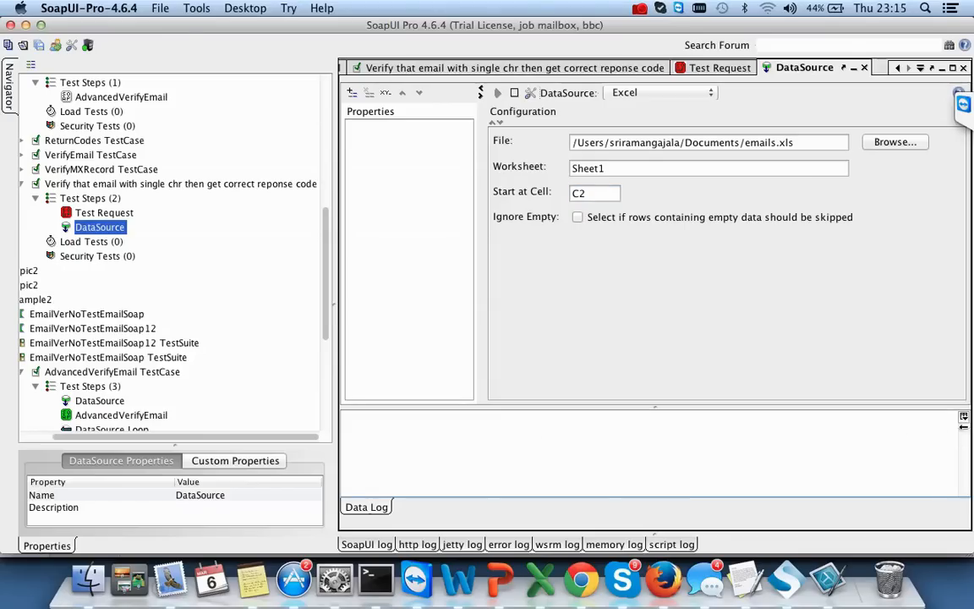
{"action": "left_click", "coordinate": [601, 193]}
{"action": "left_click", "coordinate": [841, 142]}
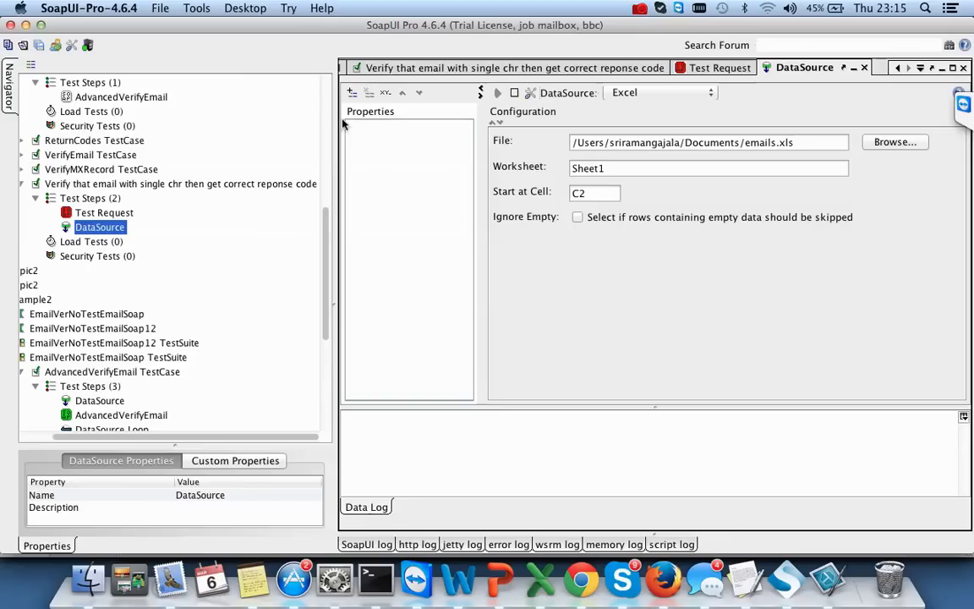
{"action": "left_click", "coordinate": [100, 212]}
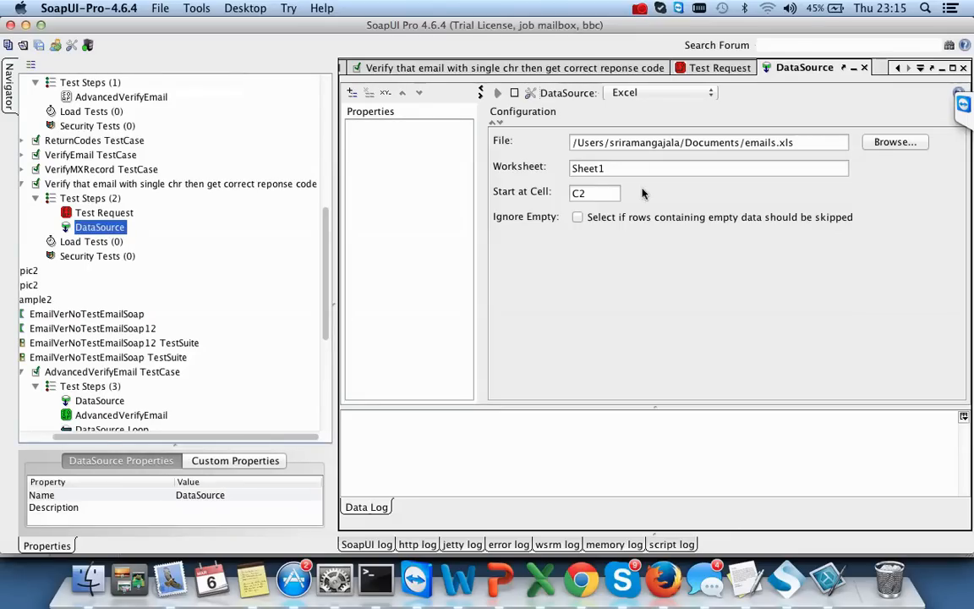
{"action": "left_click", "coordinate": [603, 193]}
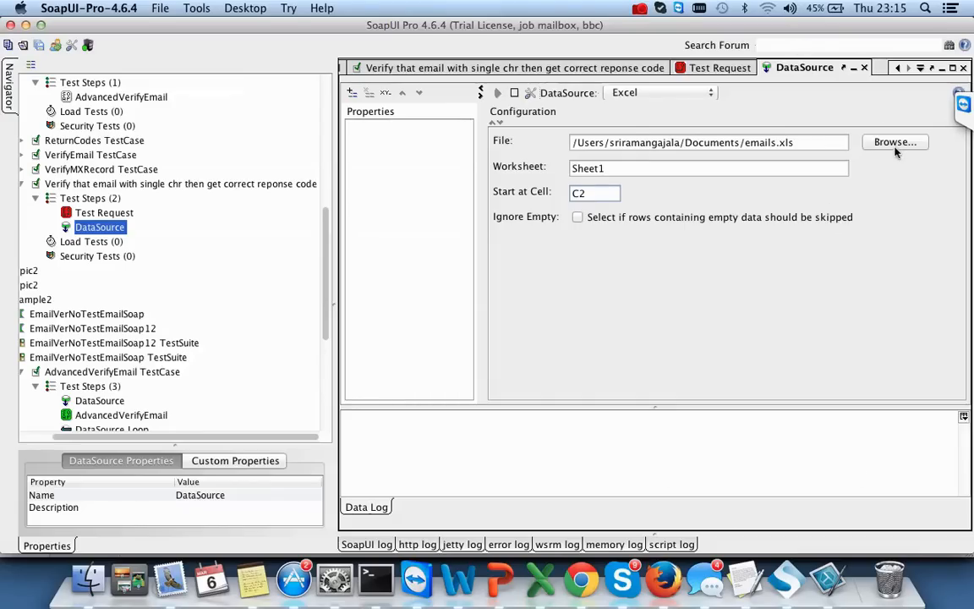
{"action": "left_click", "coordinate": [640, 93]}
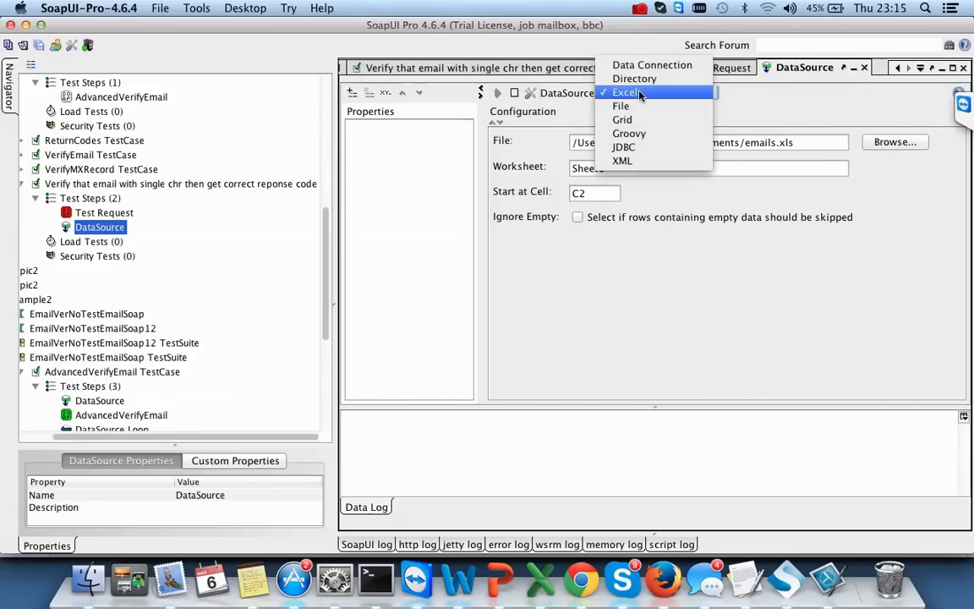
{"action": "left_click", "coordinate": [640, 93]}
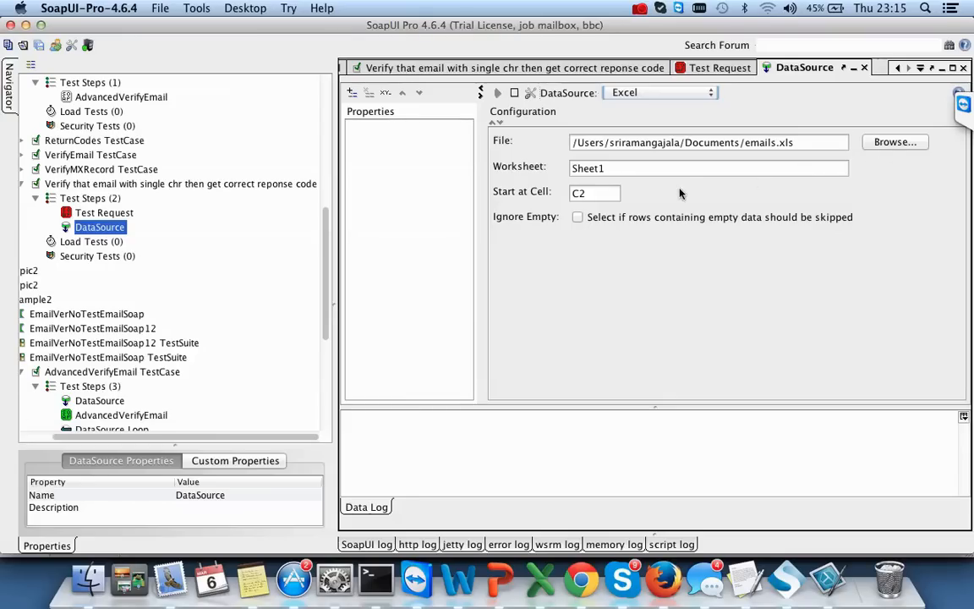
{"action": "key", "text": "super+Tab"}
{"action": "key", "text": "super+Tab"}
{"action": "key", "text": "super+Tab"}
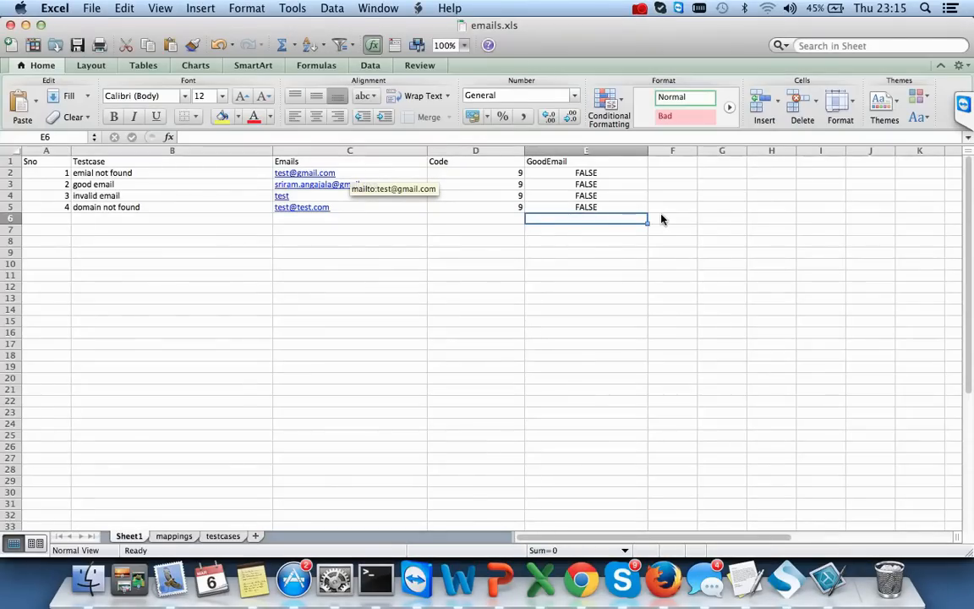
{"action": "key", "text": "super+Tab"}
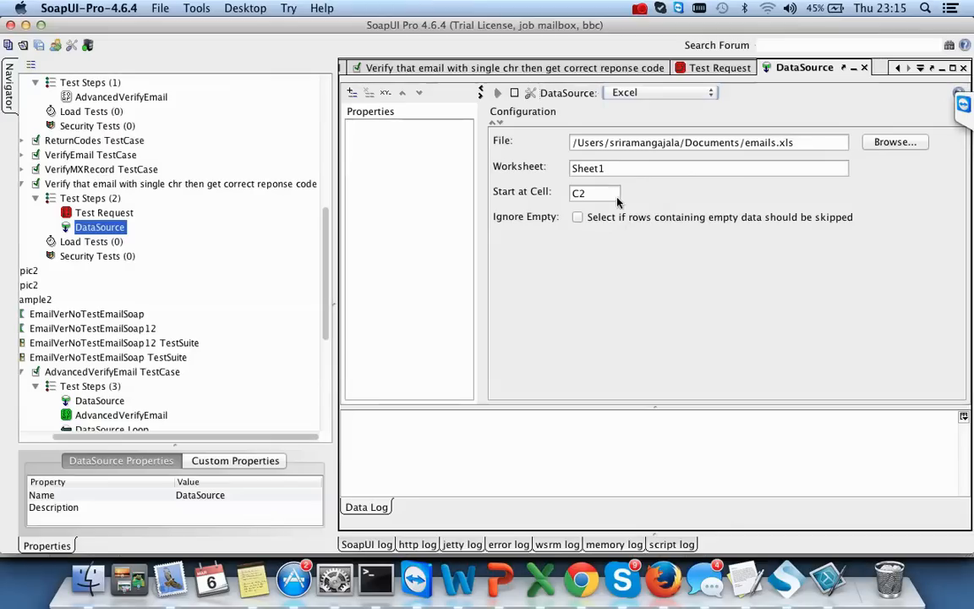
{"action": "left_click", "coordinate": [578, 218]}
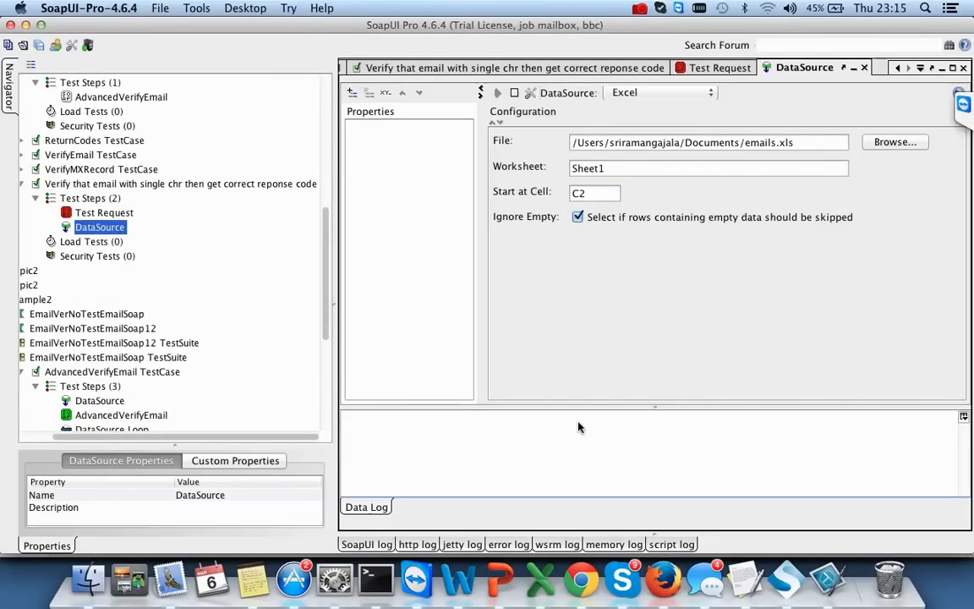
- Turn off skipping empty rows and add a DataSource property named 'mail'
{"action": "left_click", "coordinate": [578, 217]}
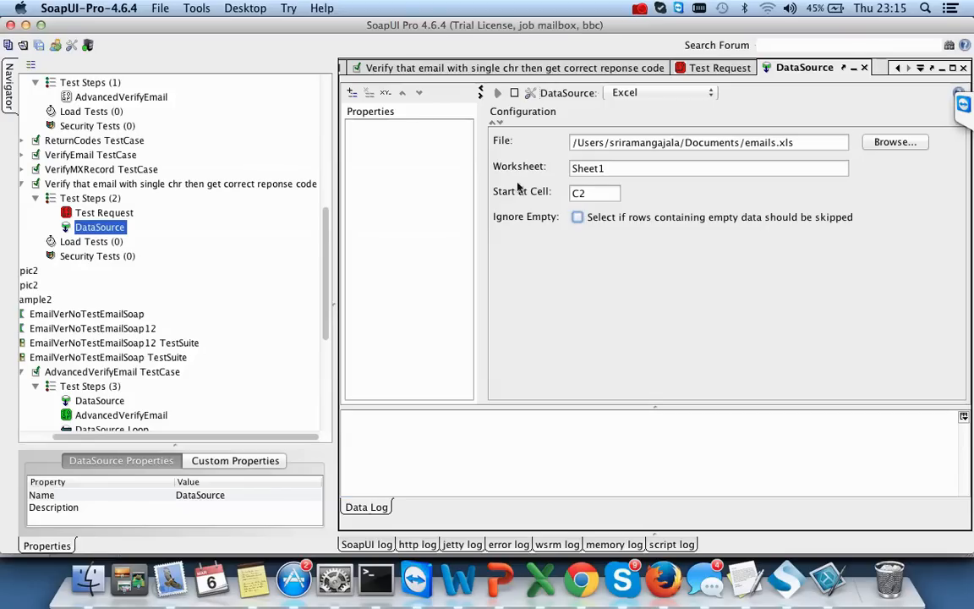
{"action": "left_click", "coordinate": [352, 95]}
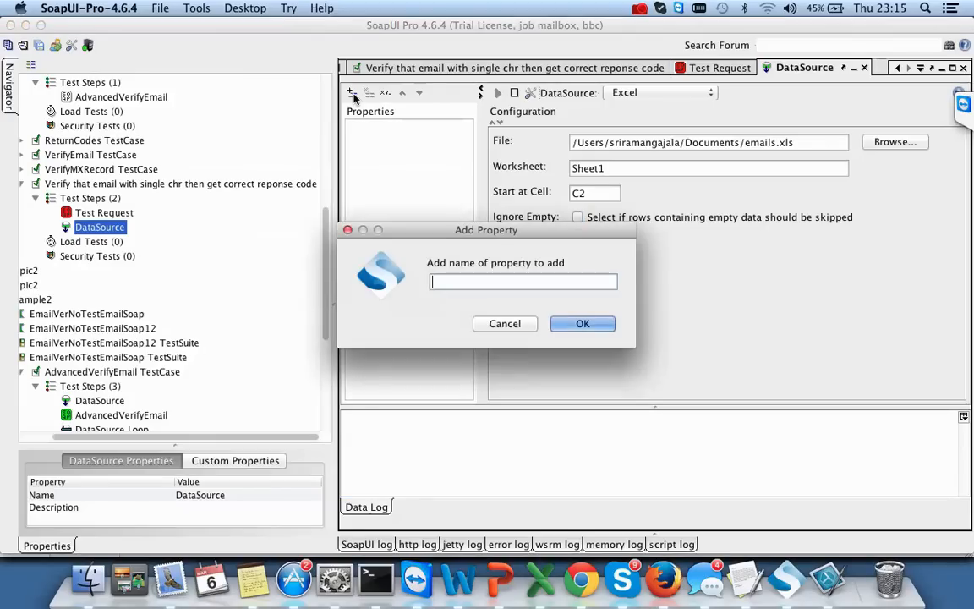
{"action": "left_click", "coordinate": [504, 322]}
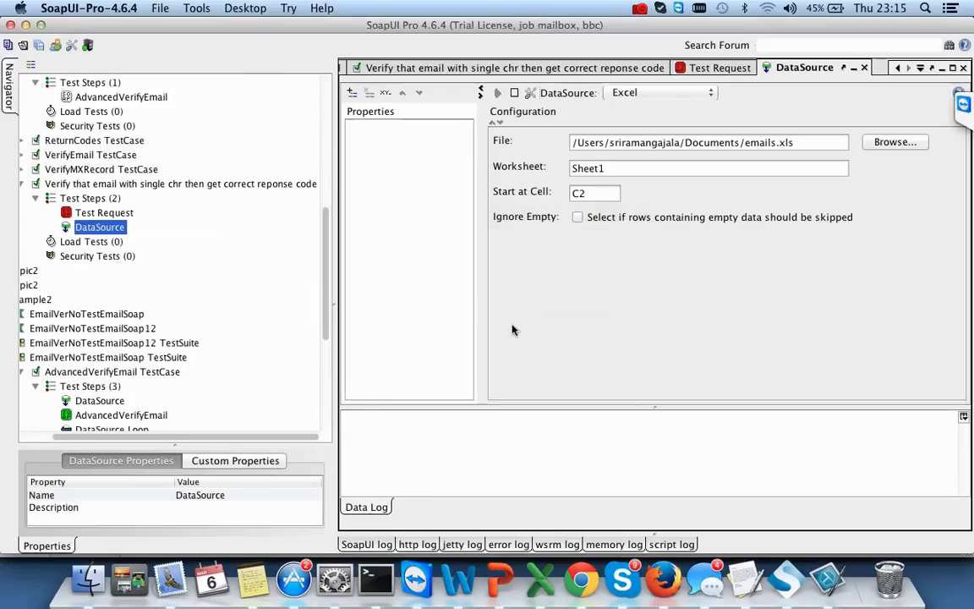
{"action": "left_click", "coordinate": [353, 93]}
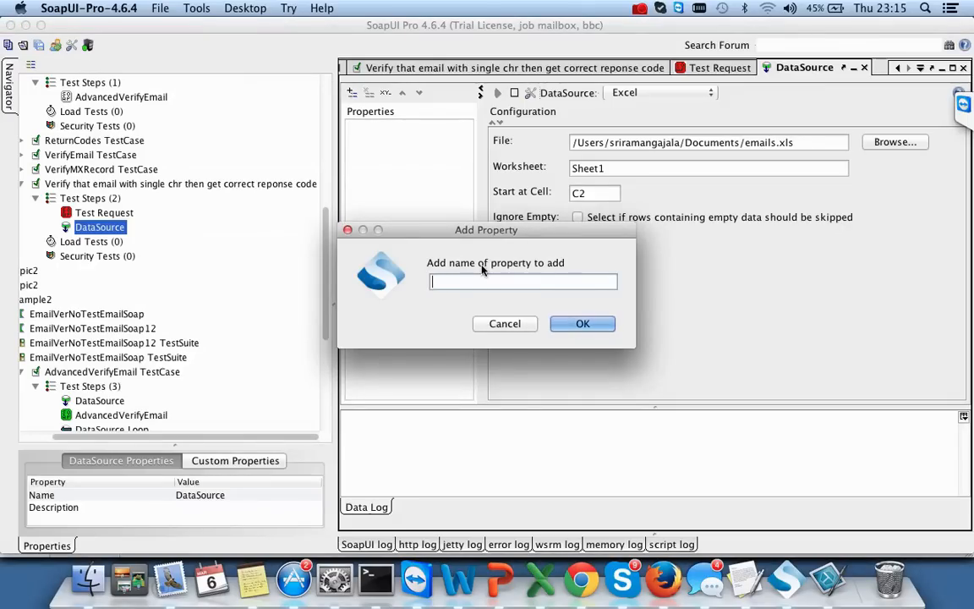
{"action": "key", "text": "super+Tab"}
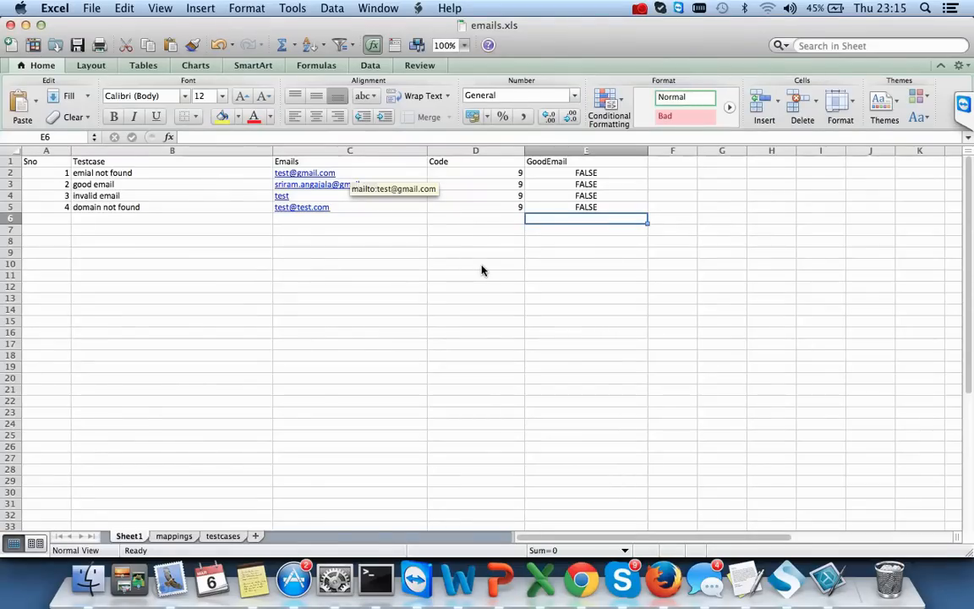
{"action": "key", "text": "super+Tab"}
{"action": "type", "text": "em"}
{"action": "key", "text": "BackSpace"}
{"action": "key", "text": "BackSpace"}
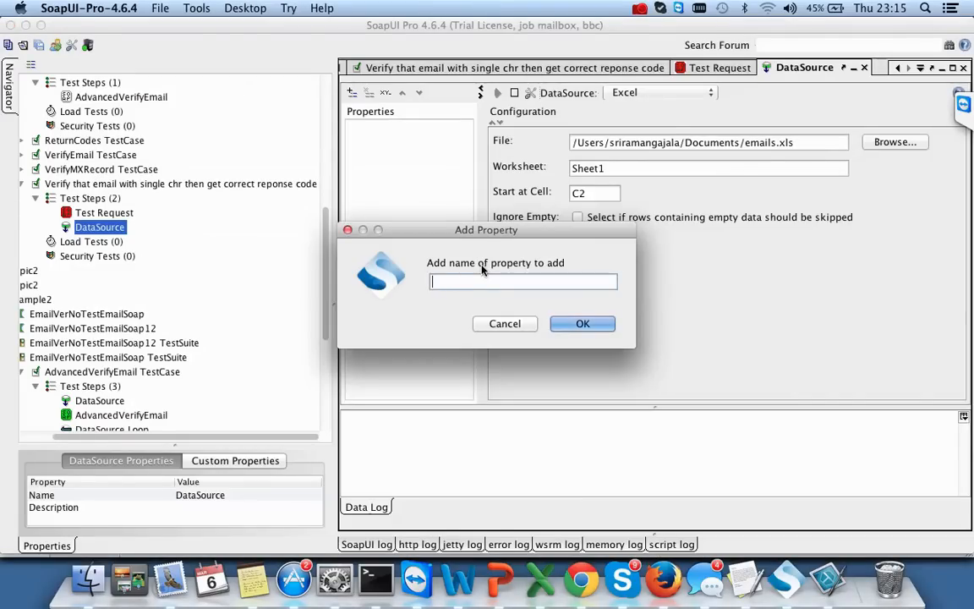
{"action": "type", "text": "mail"}
{"action": "left_click", "coordinate": [574, 323]}
{"action": "left_click", "coordinate": [363, 128]}
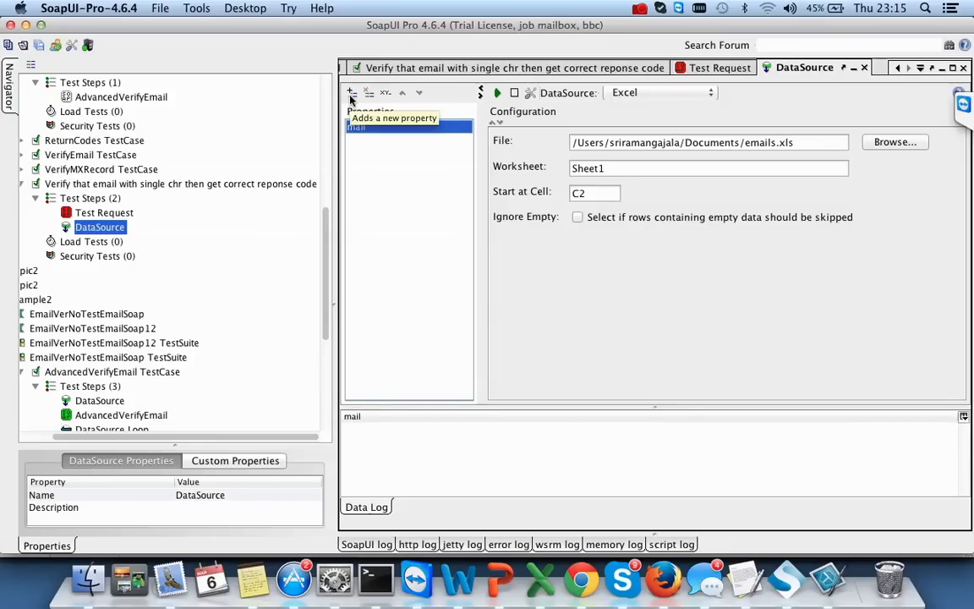
- Add the DataSource properties 'code' and 'GoodEmail'
{"action": "left_click", "coordinate": [352, 92]}
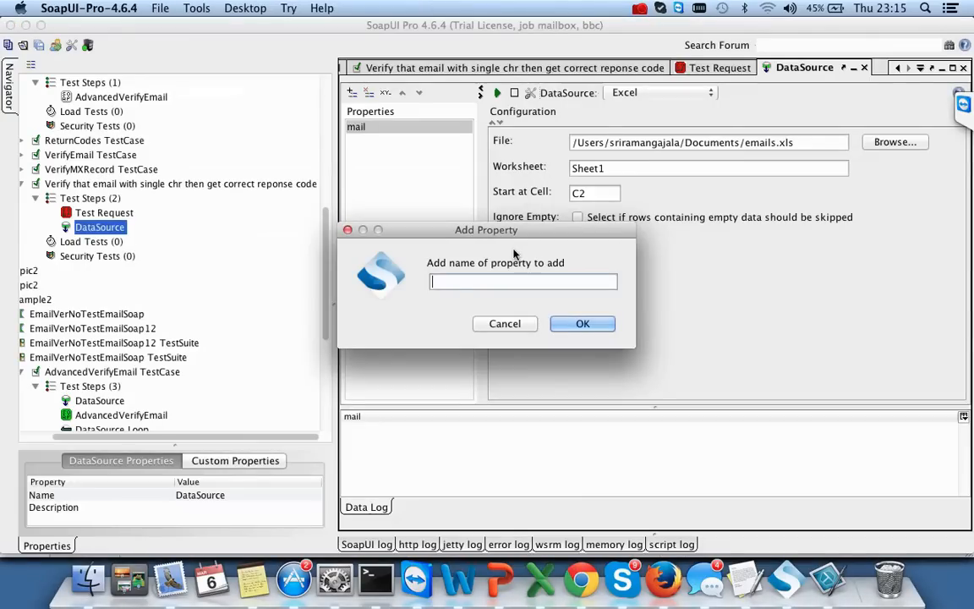
{"action": "type", "text": "code"}
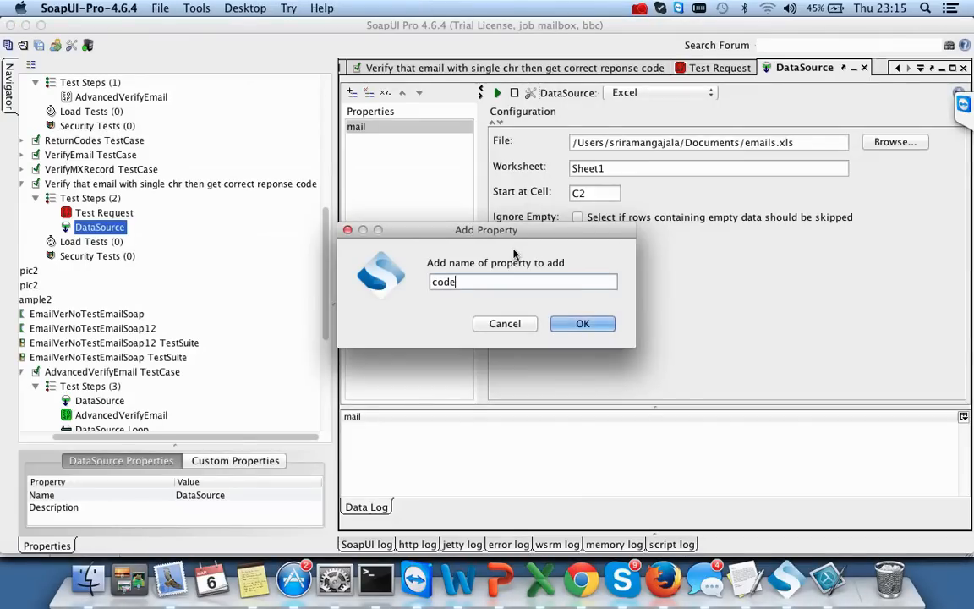
{"action": "left_click", "coordinate": [585, 324]}
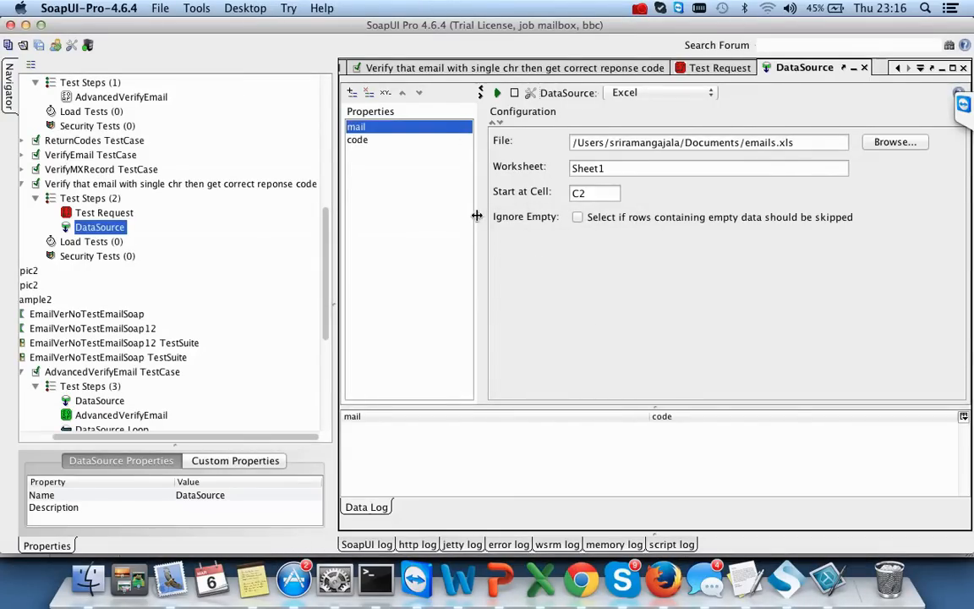
{"action": "left_click", "coordinate": [353, 95]}
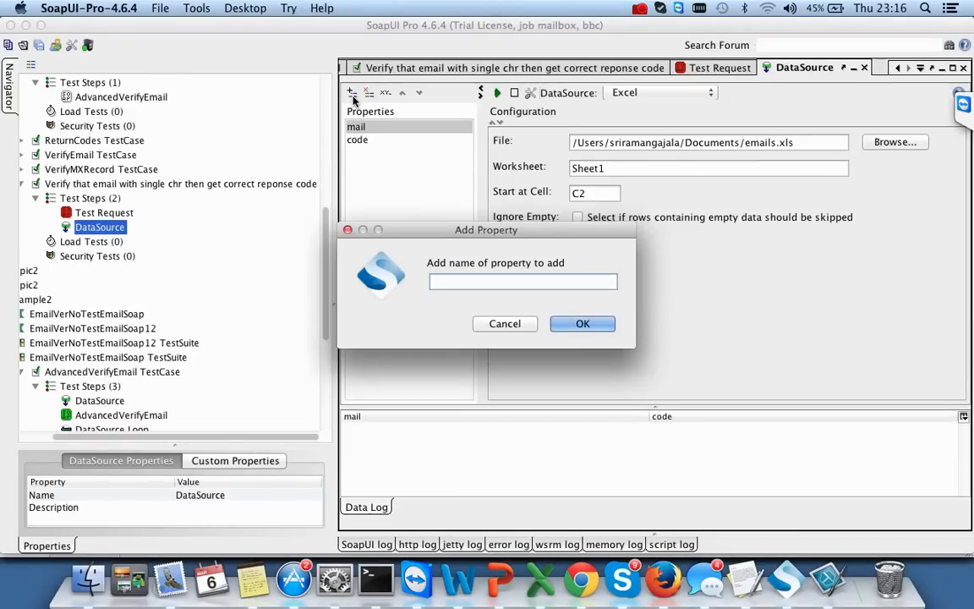
{"action": "type", "text": "GoodEmail"}
{"action": "left_click", "coordinate": [572, 333]}
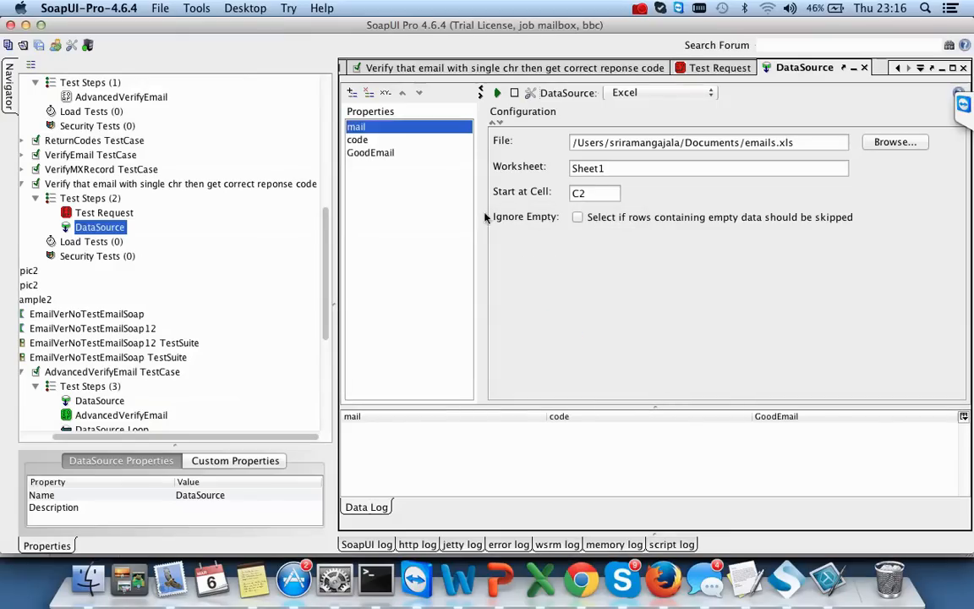
- Remove the 'mail' and lowercase 'code' properties
{"action": "left_click", "coordinate": [380, 142]}
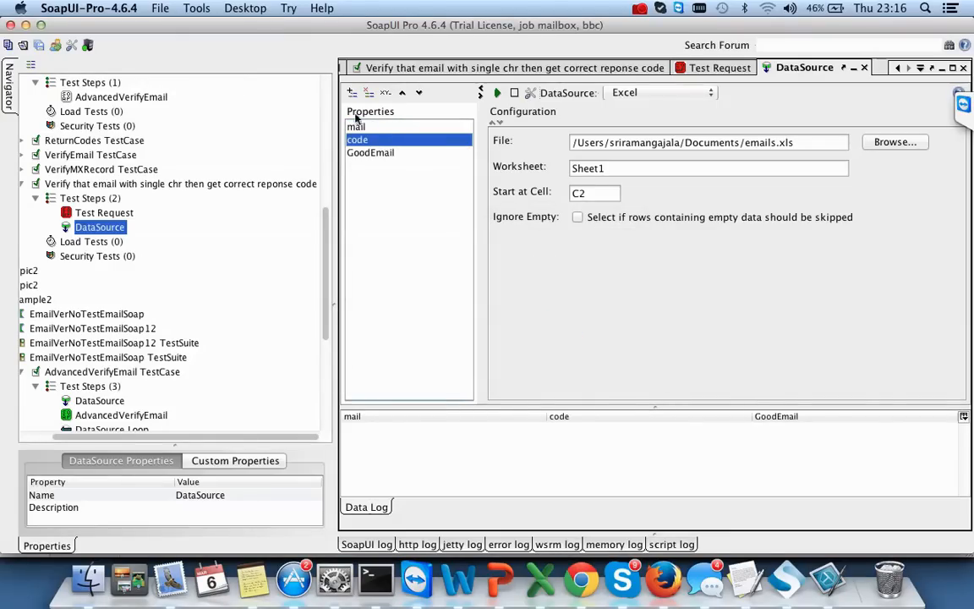
{"action": "left_click", "coordinate": [357, 128]}
{"action": "left_click", "coordinate": [361, 140]}
{"action": "left_click", "coordinate": [375, 131]}
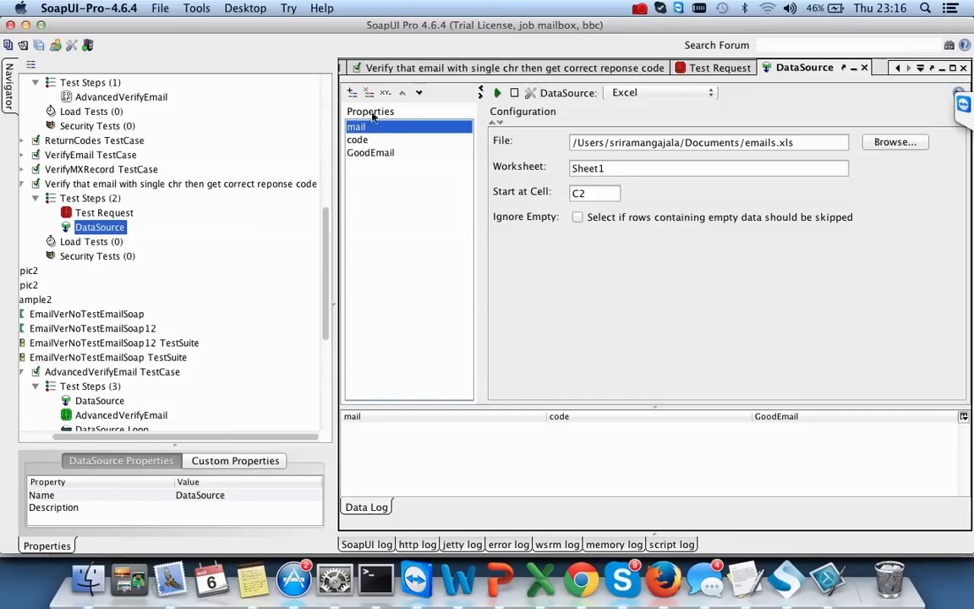
{"action": "left_click", "coordinate": [368, 92]}
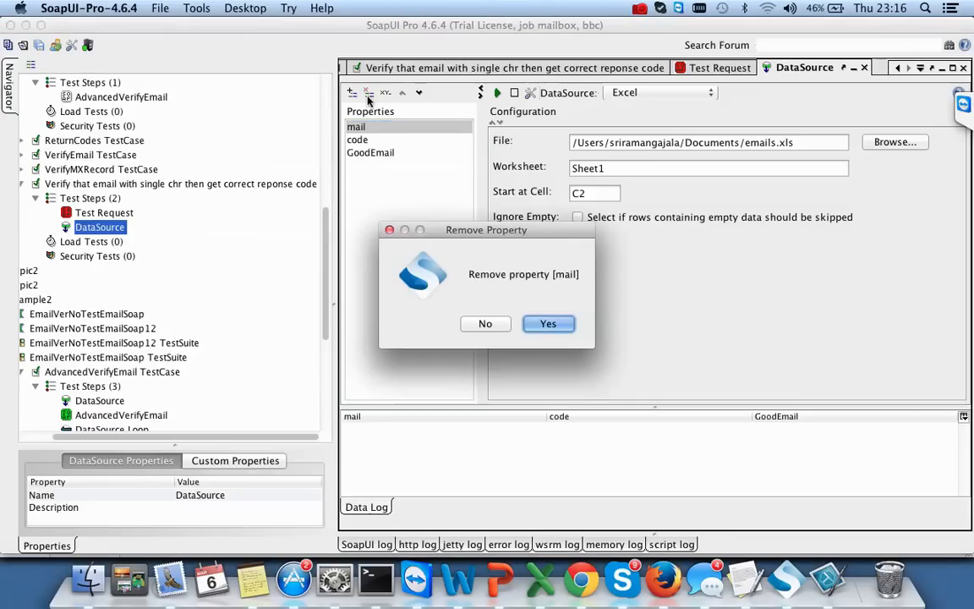
{"action": "left_click", "coordinate": [546, 323]}
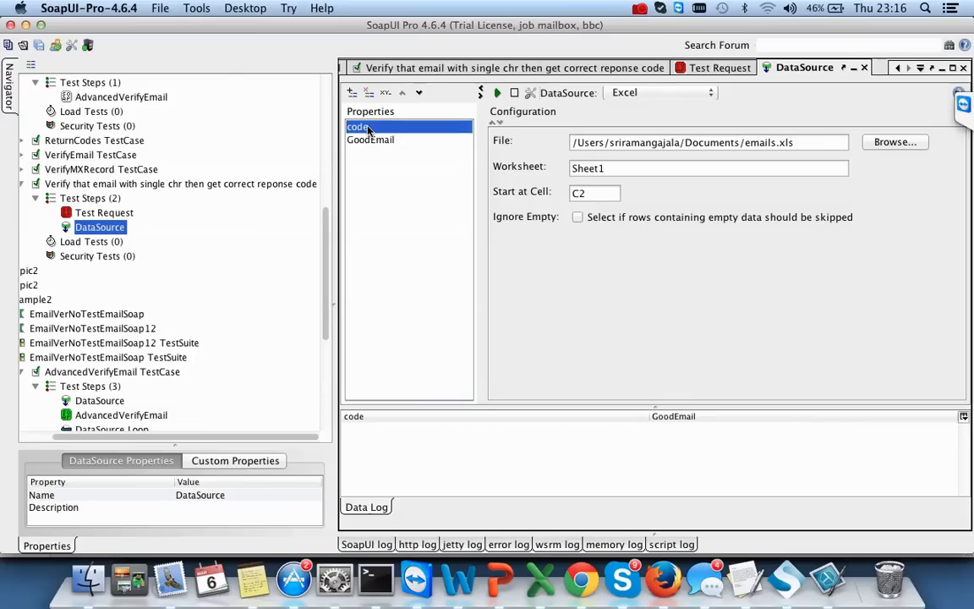
{"action": "left_click", "coordinate": [369, 92]}
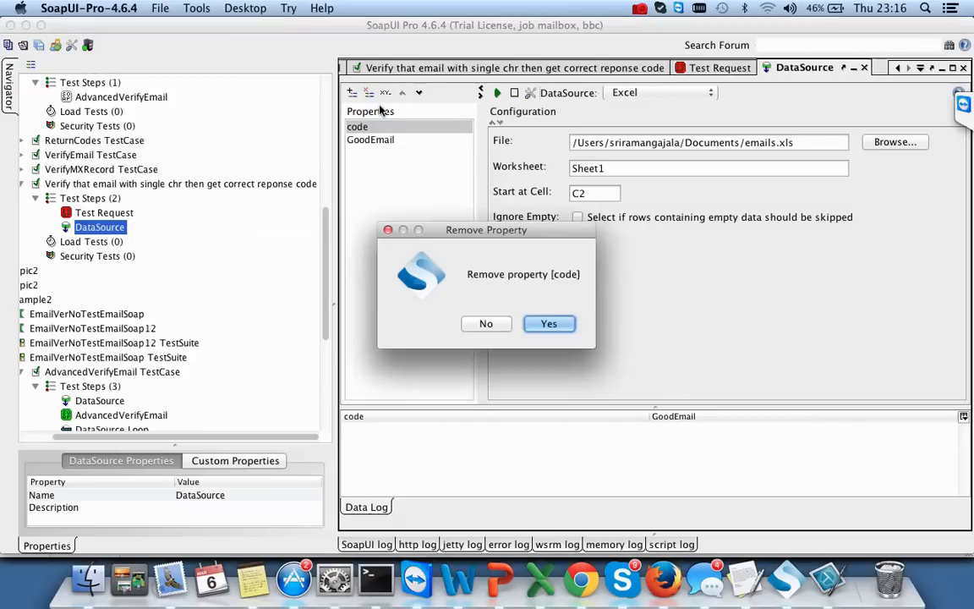
{"action": "left_click", "coordinate": [548, 322]}
- Add the properties 'Emails' and 'Code' to match the spreadsheet columns
{"action": "left_click", "coordinate": [352, 92]}
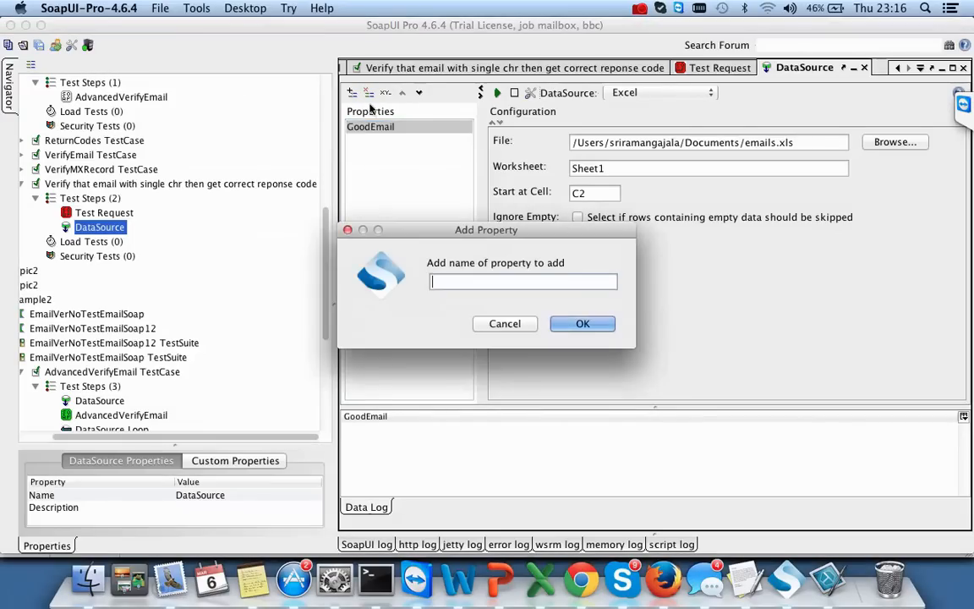
{"action": "key", "text": "super+Tab"}
{"action": "key", "text": "super+Tab"}
{"action": "type", "text": "E,mails"}
{"action": "left_click", "coordinate": [598, 325]}
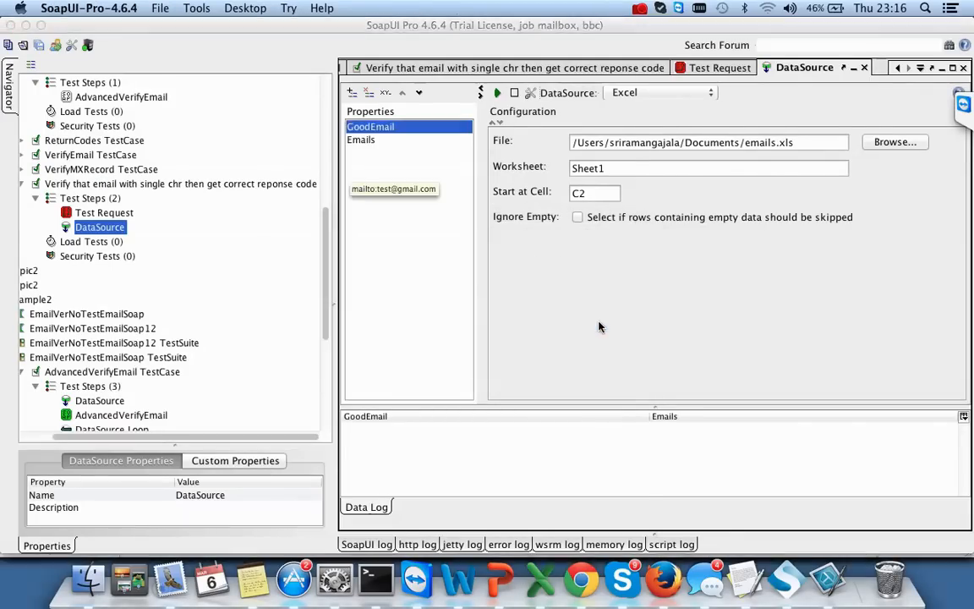
{"action": "key", "text": "super+Tab"}
{"action": "key", "text": "super+Tab"}
{"action": "left_click", "coordinate": [354, 96]}
{"action": "type", "text": "Code"}
{"action": "key", "text": "Return"}
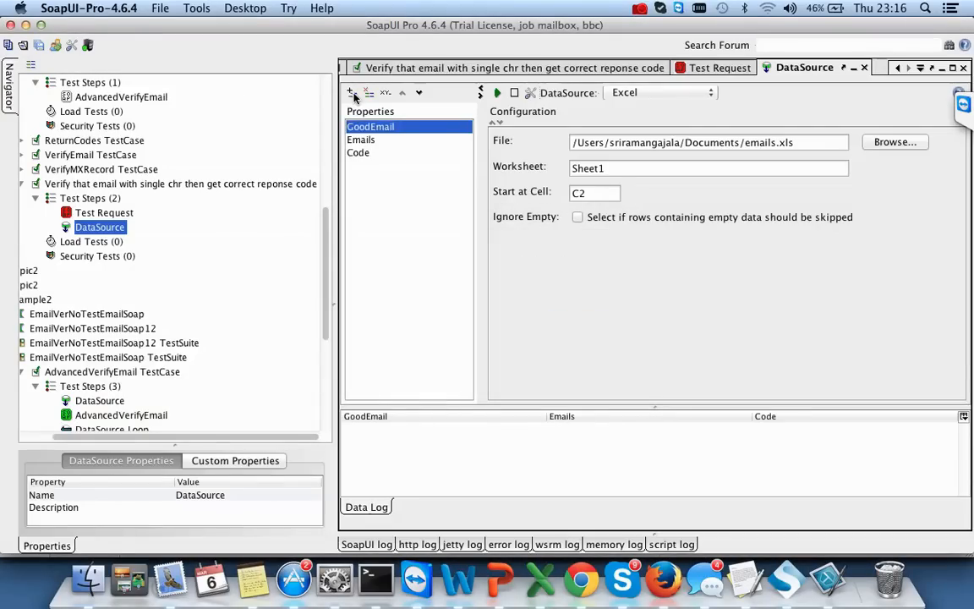
{"action": "left_click", "coordinate": [422, 442]}
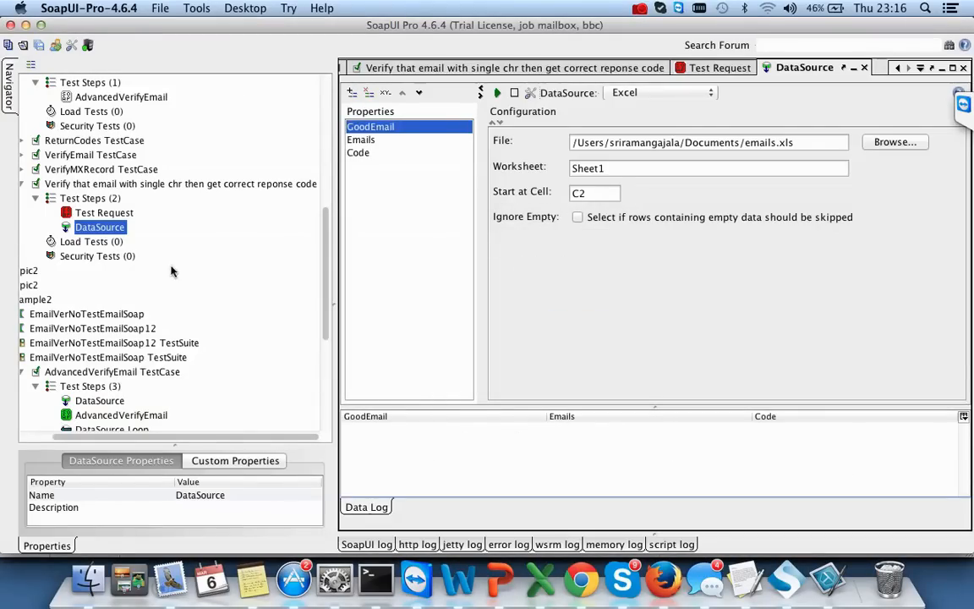
{"action": "left_click", "coordinate": [108, 199]}
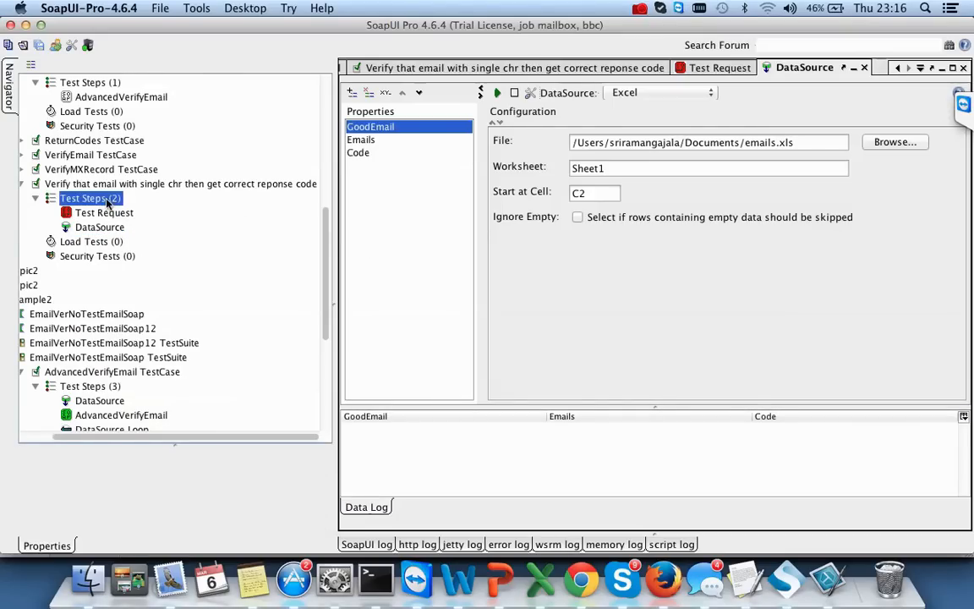
- Add a 'DataSource Loop' step with DataSource Step DataSource and Target Step Test Request
{"action": "right_click", "coordinate": [108, 201]}
{"action": "mouse_move", "coordinate": [191, 226]}
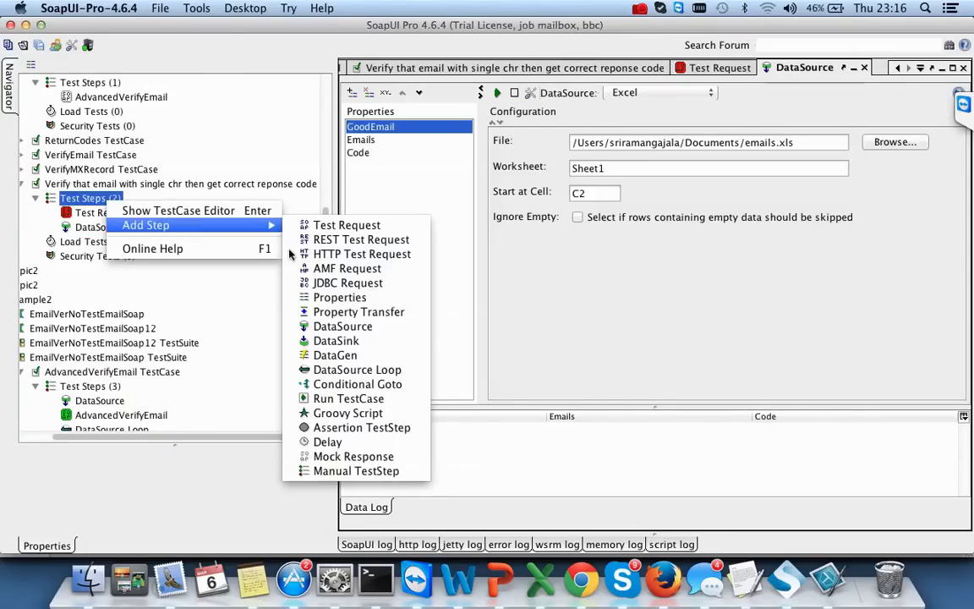
{"action": "left_click", "coordinate": [338, 369]}
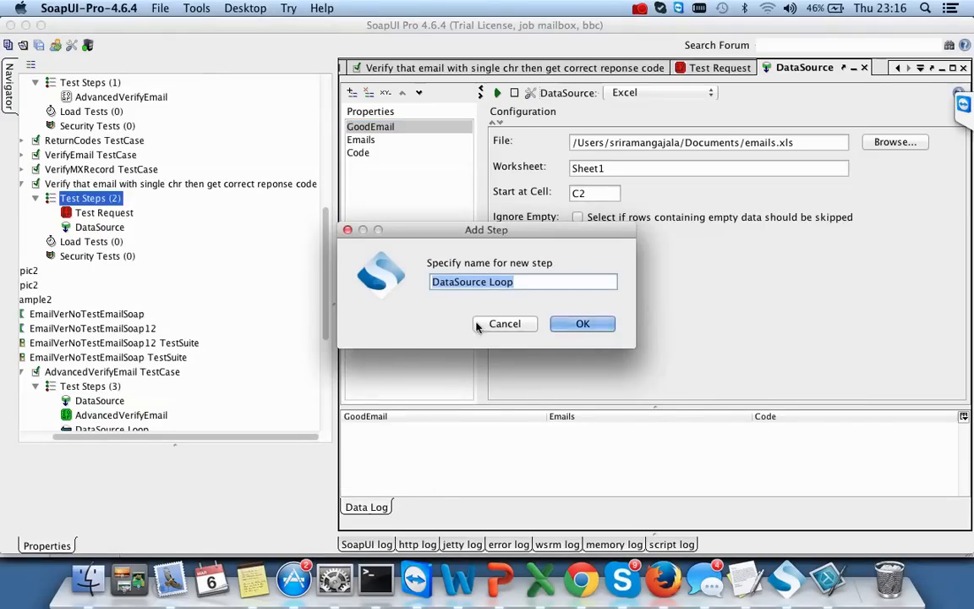
{"action": "left_click", "coordinate": [580, 324]}
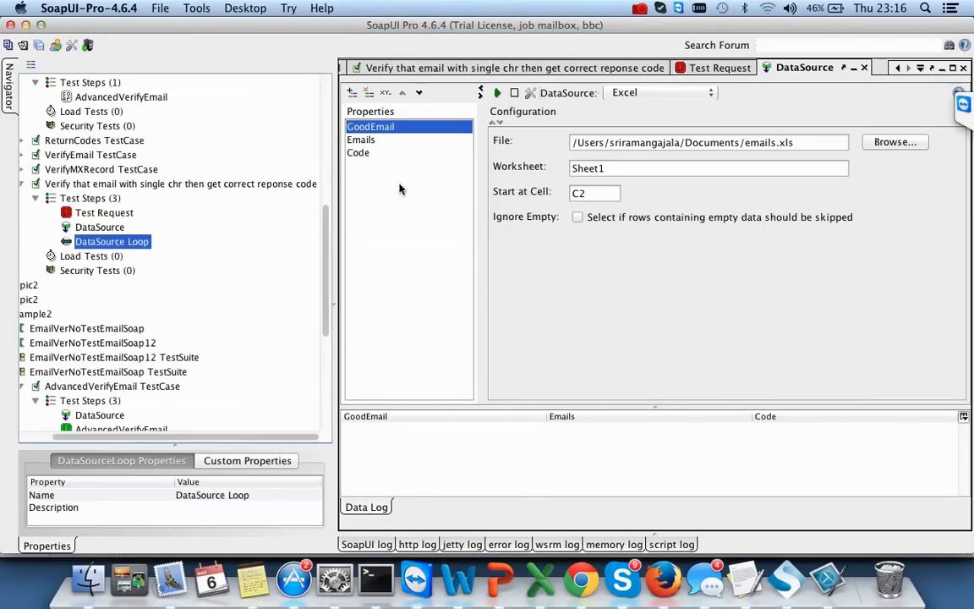
{"action": "left_click", "coordinate": [459, 258]}
{"action": "left_click", "coordinate": [453, 258]}
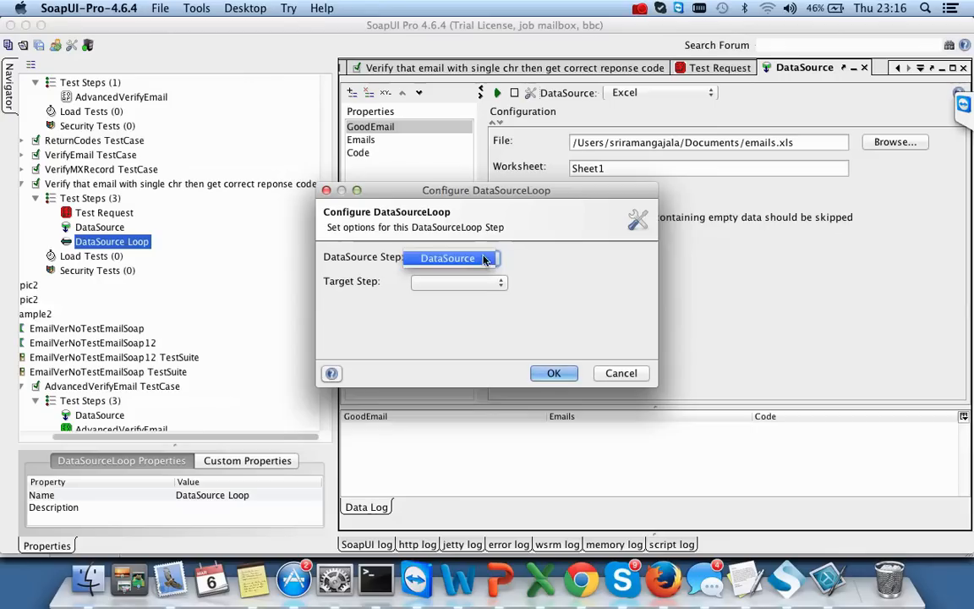
{"action": "left_click", "coordinate": [472, 283]}
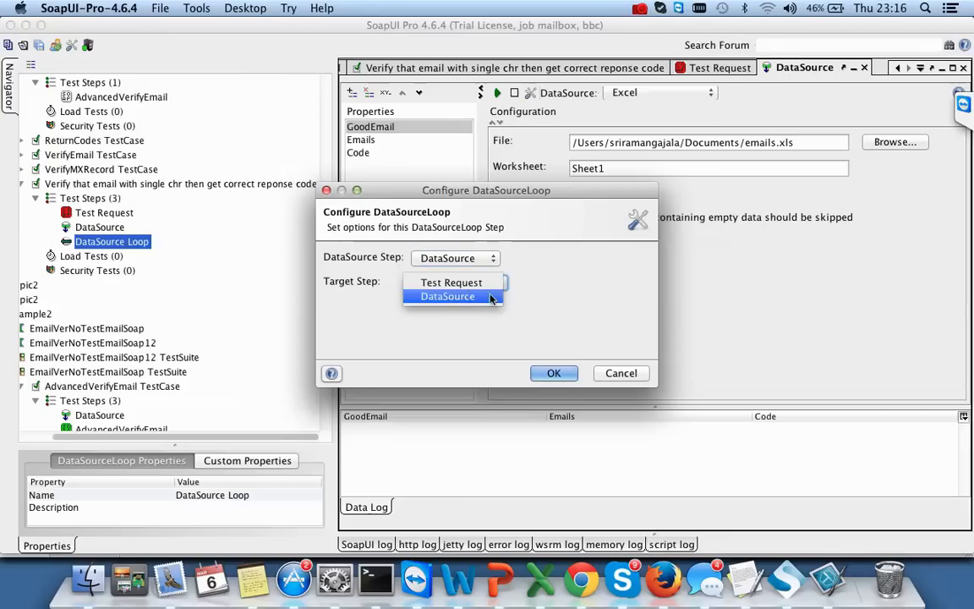
{"action": "left_click", "coordinate": [490, 286]}
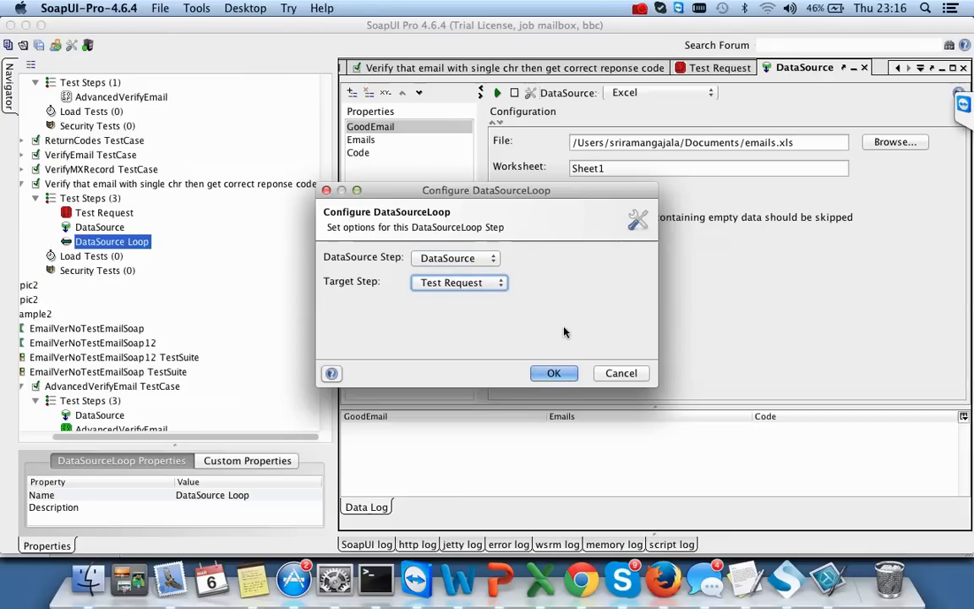
{"action": "left_click", "coordinate": [551, 375]}
{"action": "left_click", "coordinate": [554, 372]}
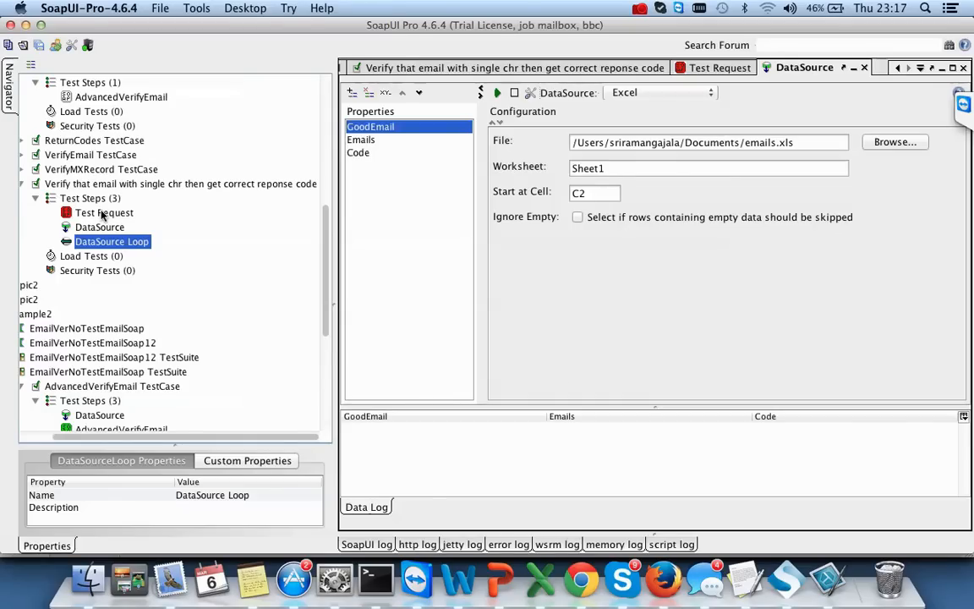
- Open the Test Request step's editor from the test case
{"action": "double_click", "coordinate": [81, 185]}
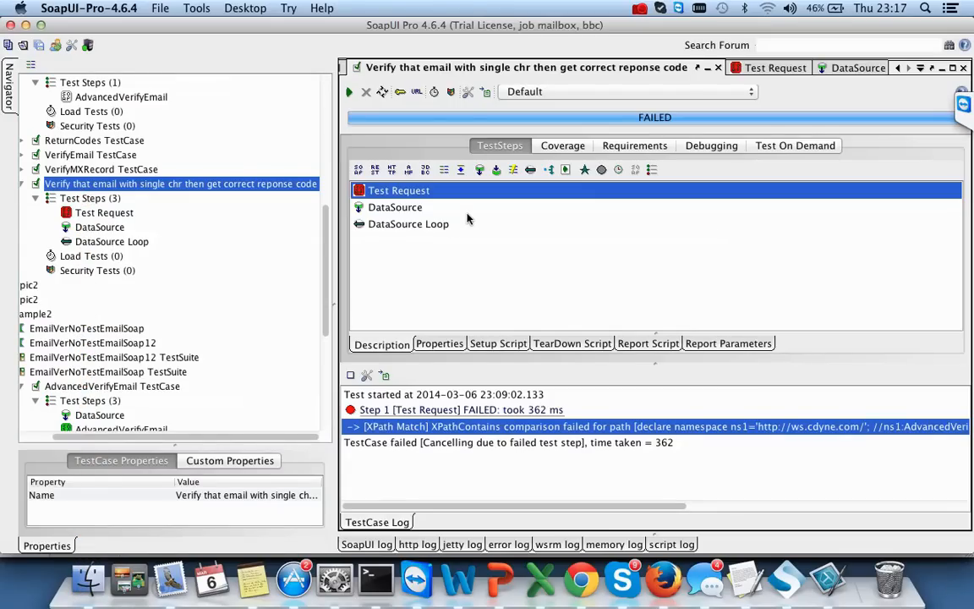
{"action": "left_click", "coordinate": [119, 212]}
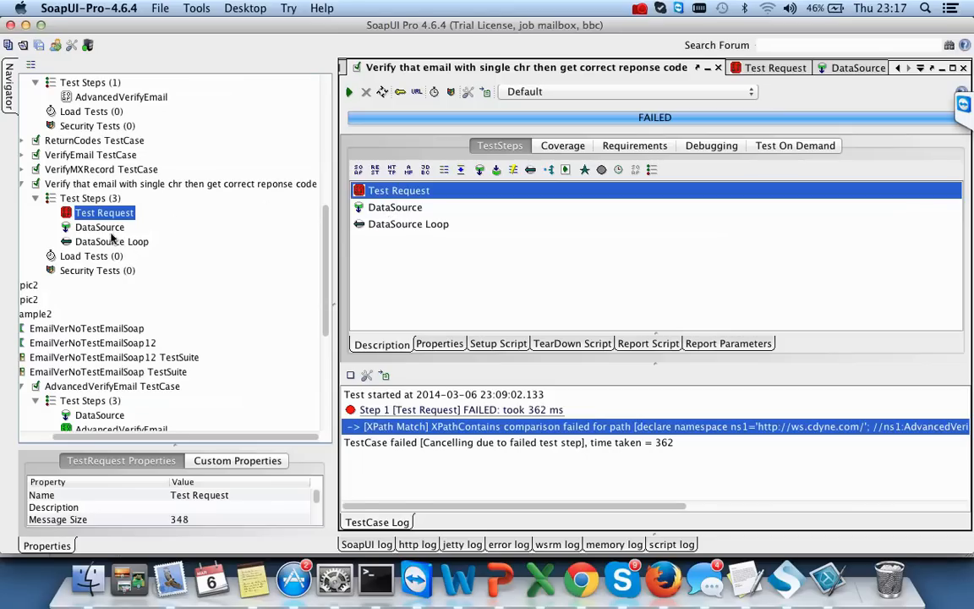
{"action": "double_click", "coordinate": [103, 215]}
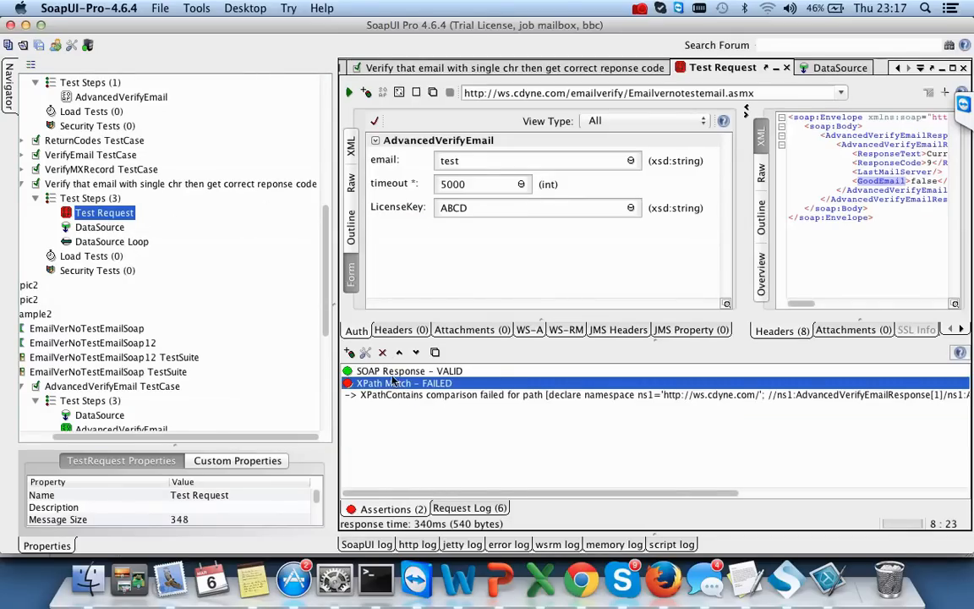
- Make the ResponseCode XPath assertion expect the DataSource Code property and save it
{"action": "double_click", "coordinate": [484, 388]}
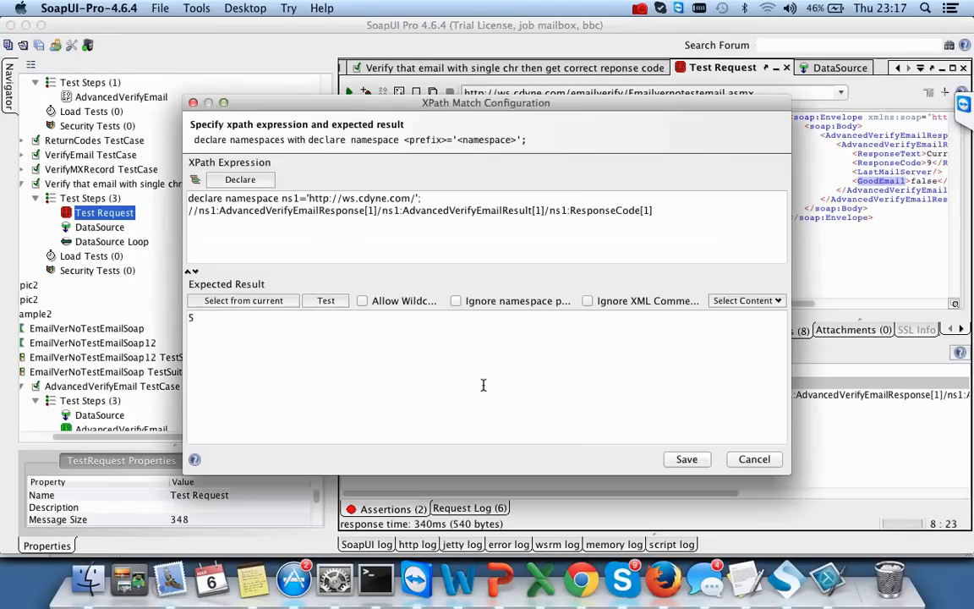
{"action": "left_click", "coordinate": [744, 301]}
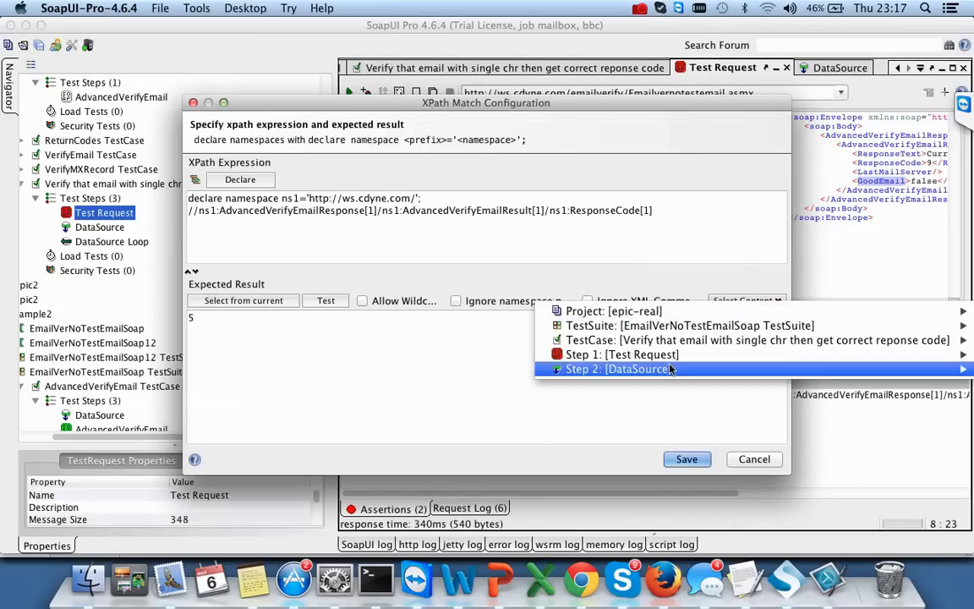
{"action": "mouse_move", "coordinate": [668, 370]}
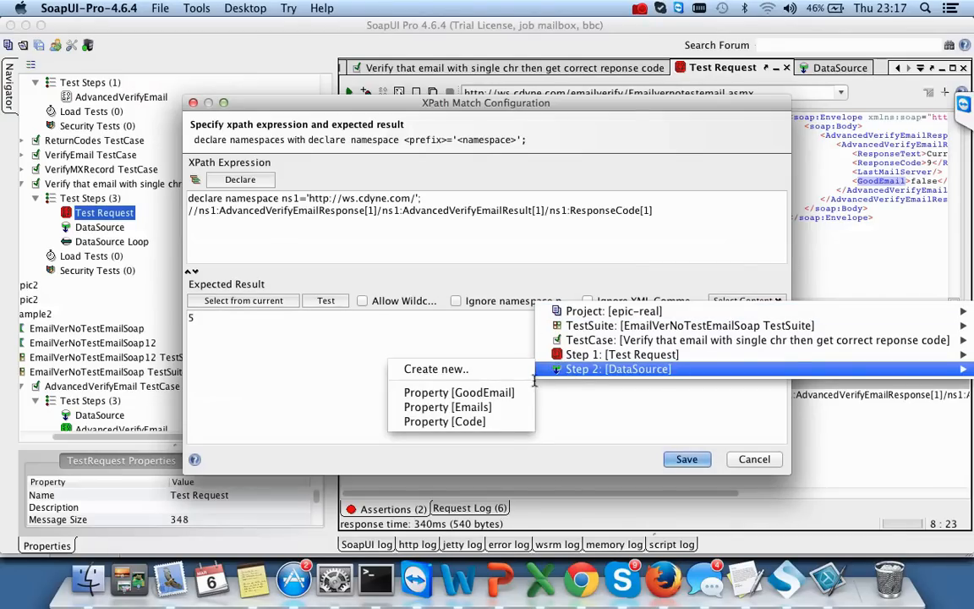
{"action": "left_click", "coordinate": [463, 422]}
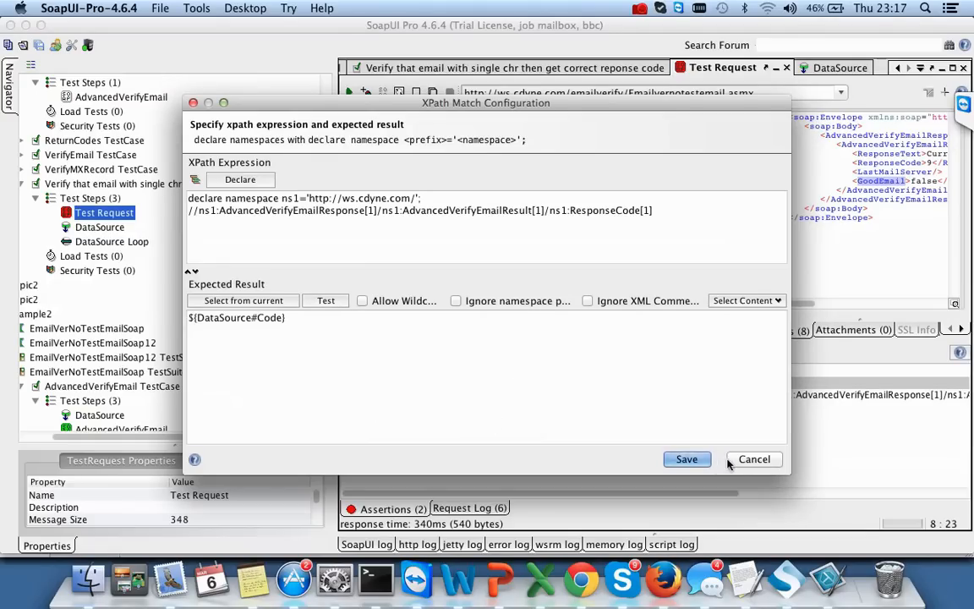
{"action": "left_click", "coordinate": [687, 459]}
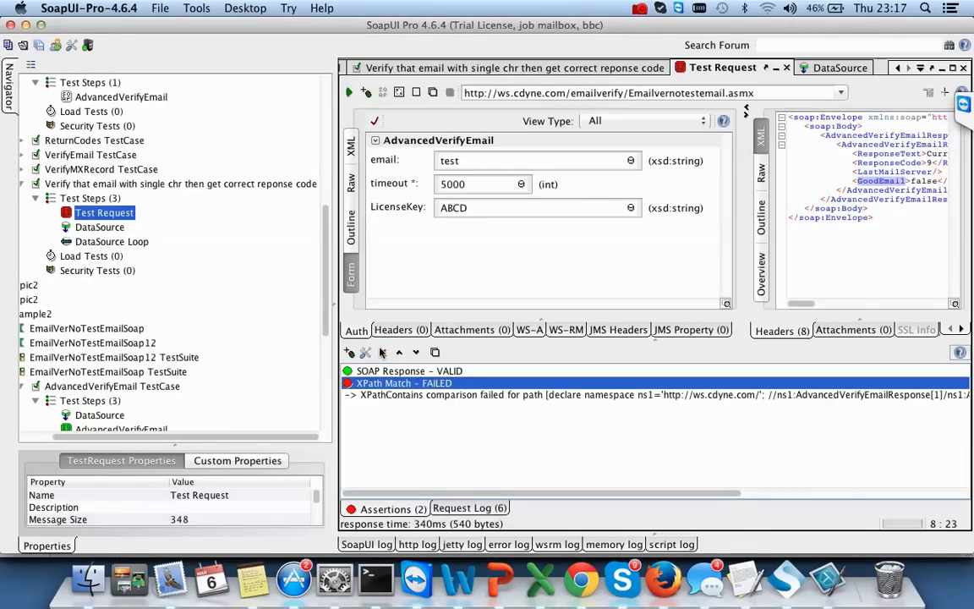
{"action": "left_click", "coordinate": [349, 352]}
- Add an XPath Match assertion on the GoodEmail response node, expecting the DataSource's GoodEmail property
{"action": "left_click", "coordinate": [485, 246]}
{"action": "left_click", "coordinate": [630, 460]}
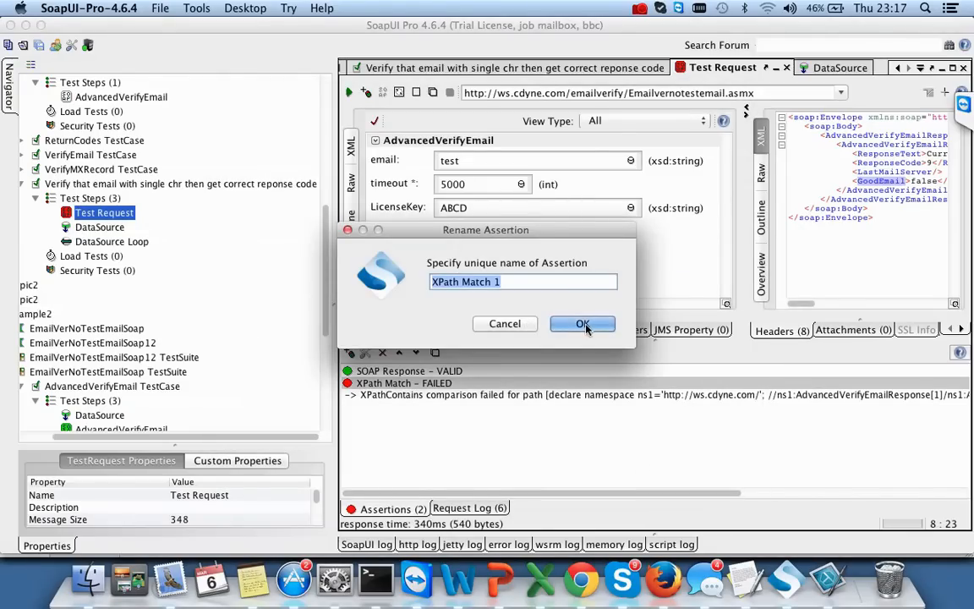
{"action": "left_click", "coordinate": [583, 324]}
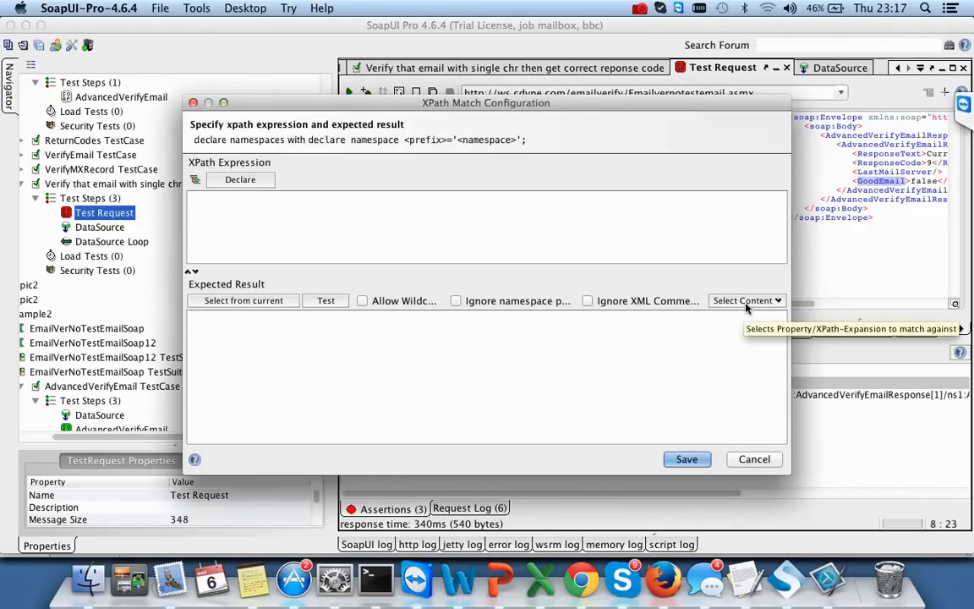
{"action": "left_click", "coordinate": [194, 181]}
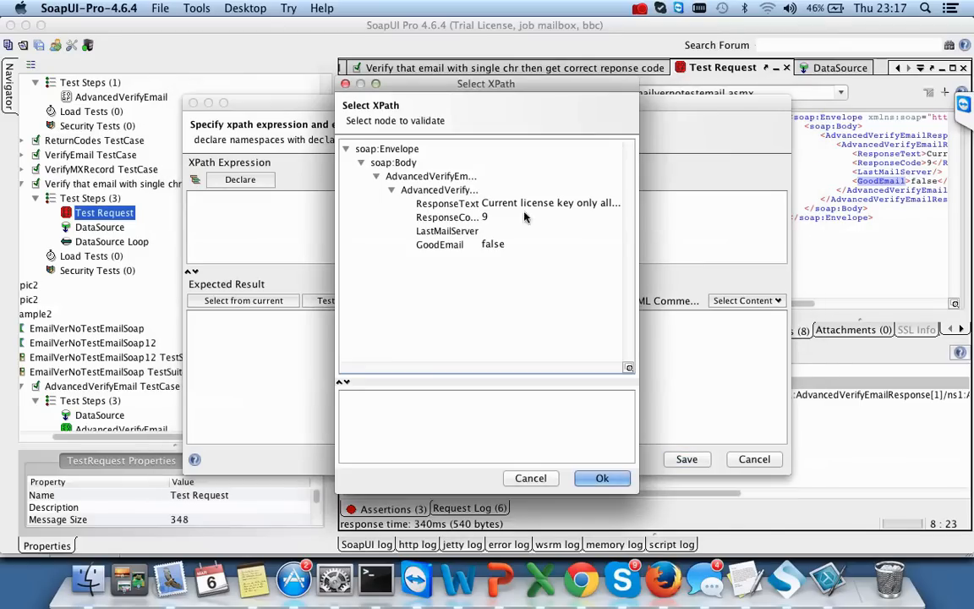
{"action": "left_click", "coordinate": [457, 244]}
{"action": "left_click", "coordinate": [603, 478]}
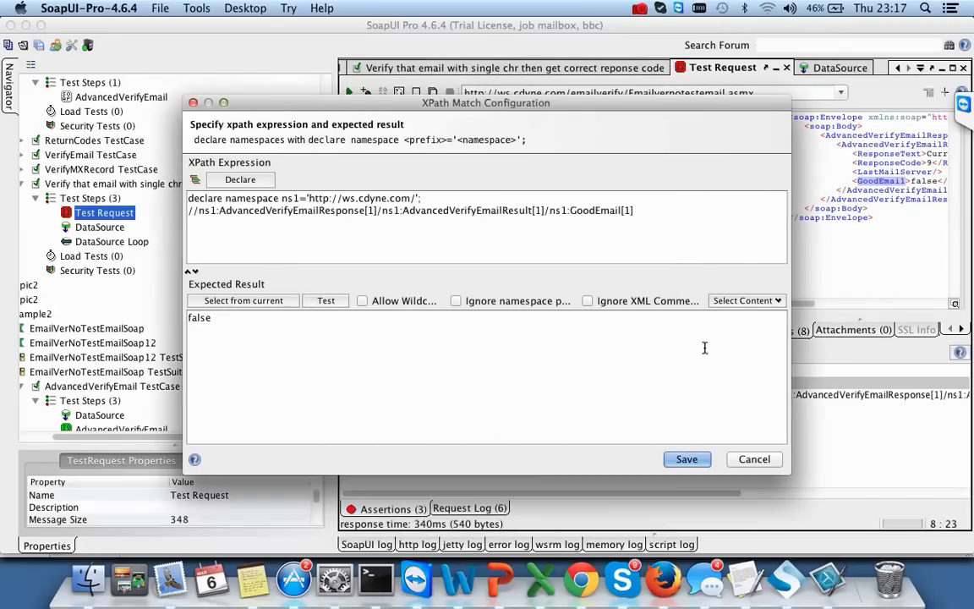
{"action": "left_click", "coordinate": [763, 303]}
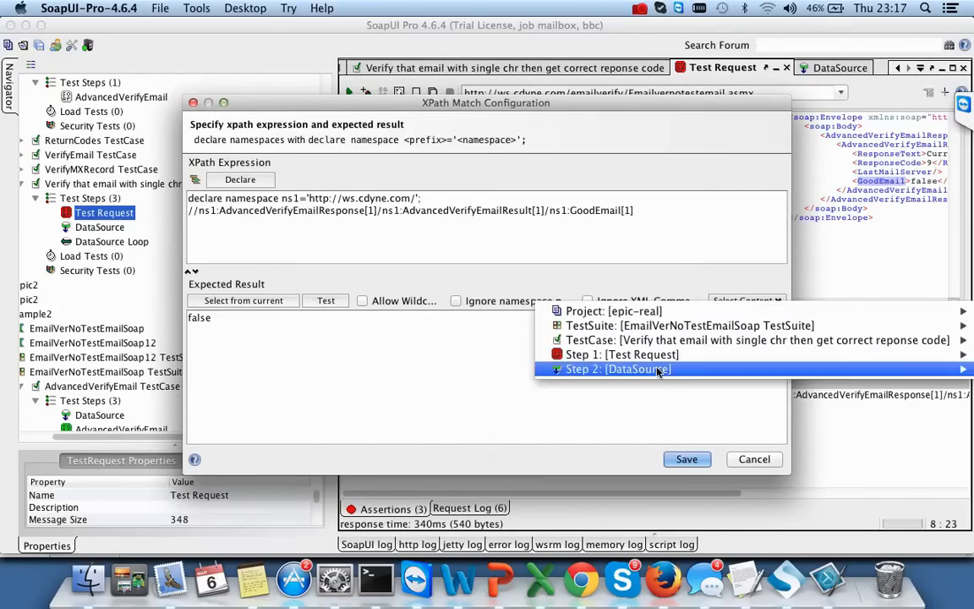
{"action": "mouse_move", "coordinate": [659, 371]}
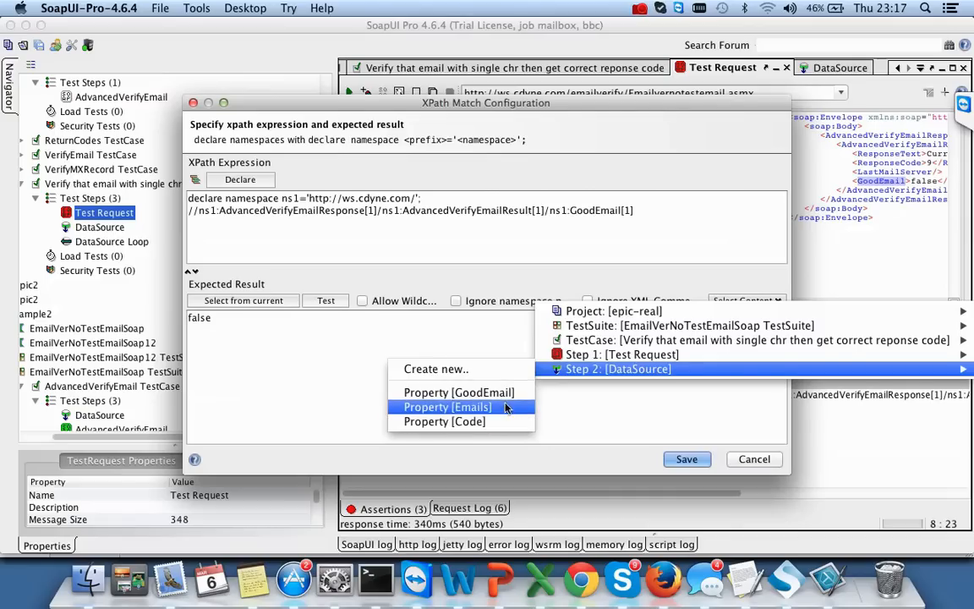
{"action": "left_click", "coordinate": [459, 392]}
{"action": "left_click", "coordinate": [683, 460]}
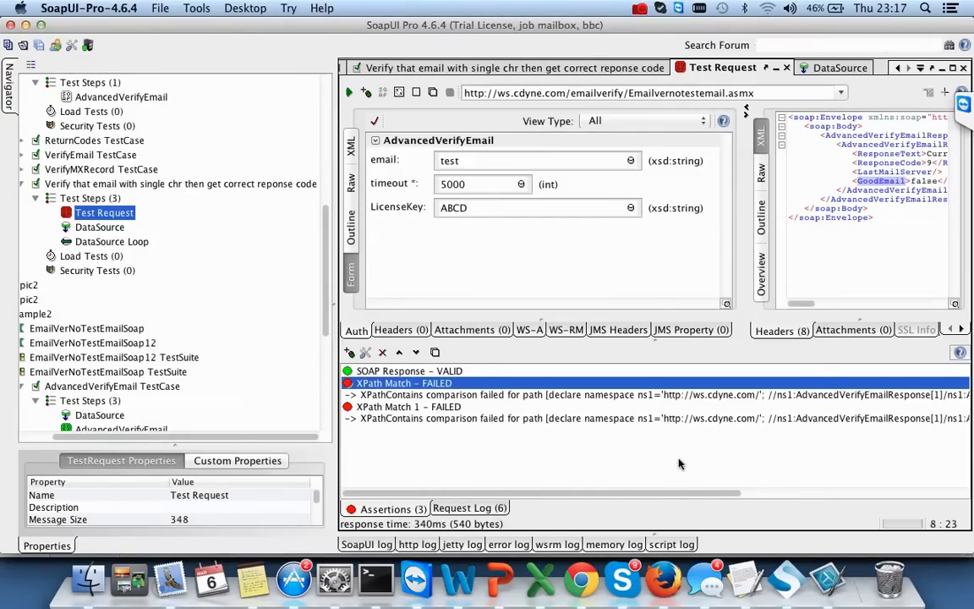
- Run the whole email test case from its editor
{"action": "scroll", "coordinate": [718, 499], "scroll_direction": "right", "scroll_amount": 10}
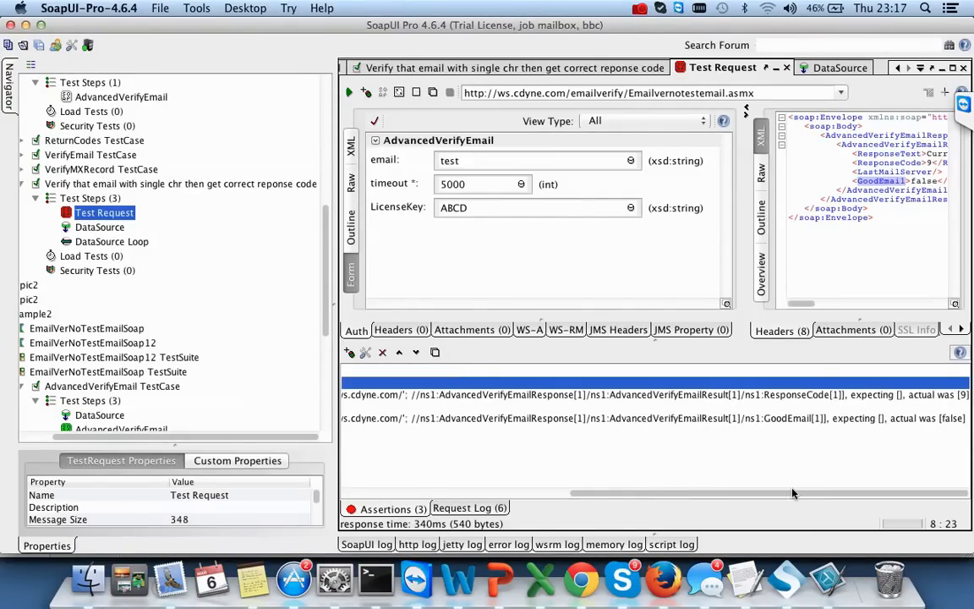
{"action": "scroll", "coordinate": [676, 482], "scroll_direction": "left", "scroll_amount": 5}
{"action": "scroll", "coordinate": [675, 482], "scroll_direction": "left", "scroll_amount": 5}
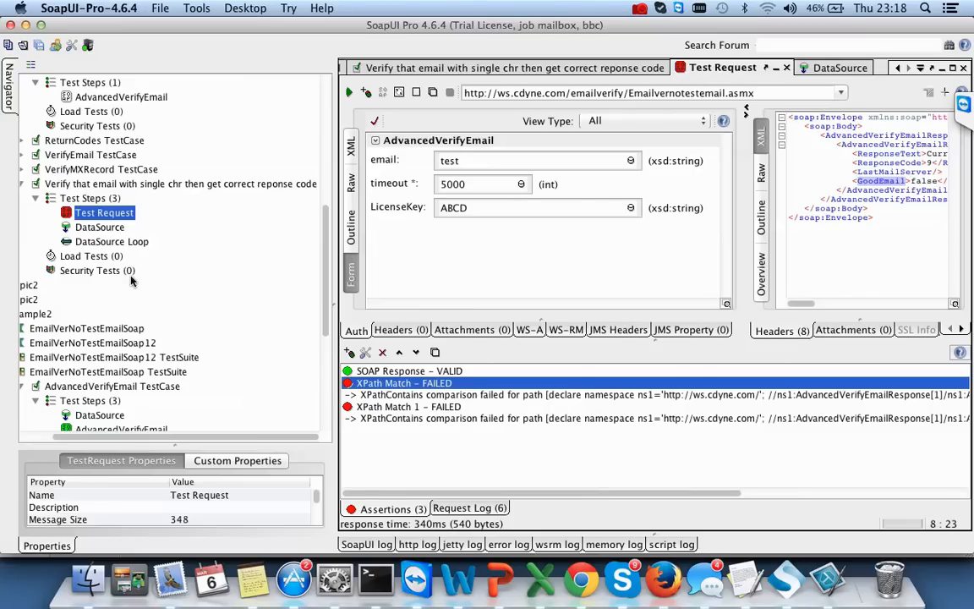
{"action": "left_click", "coordinate": [81, 190]}
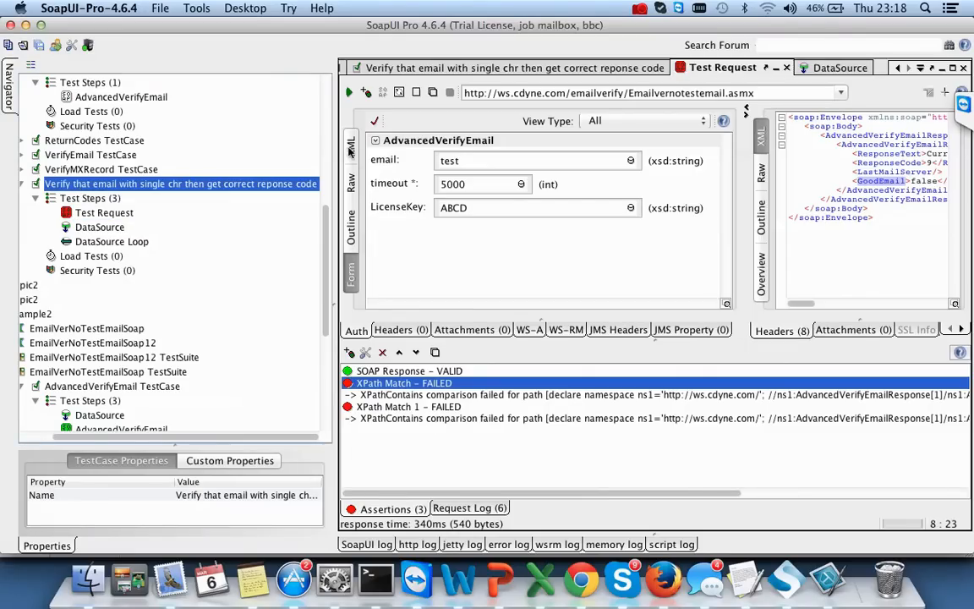
{"action": "double_click", "coordinate": [106, 184]}
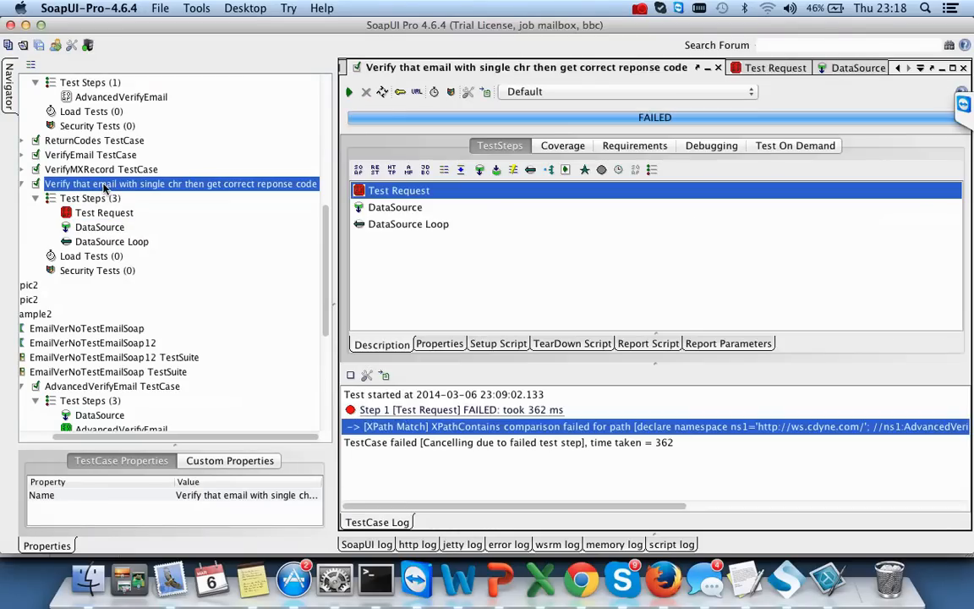
{"action": "left_click", "coordinate": [351, 91]}
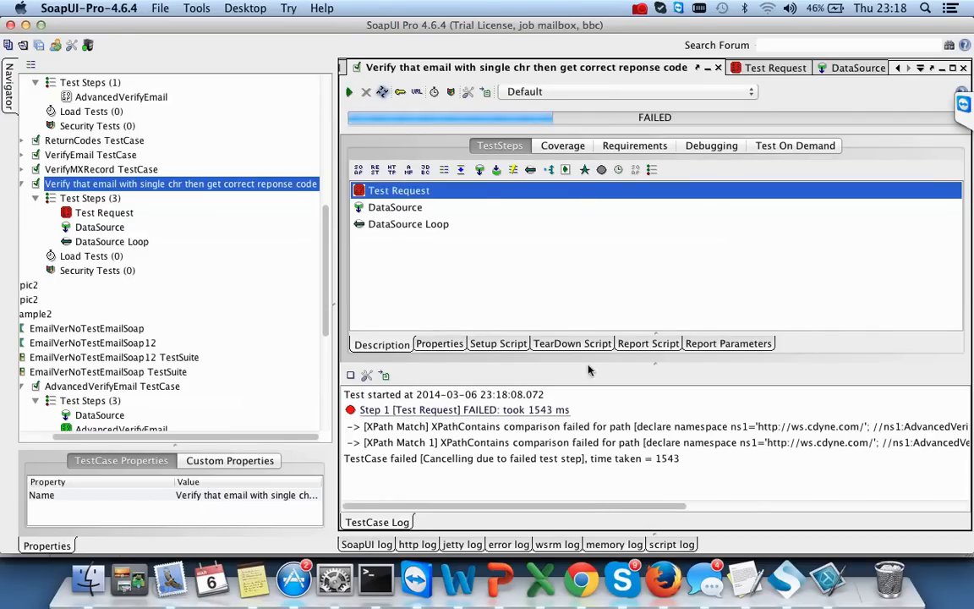
- Preview the rows the Excel DataSource step reads
{"action": "left_click_drag", "start_coordinate": [582, 510], "coordinate": [524, 460]}
{"action": "double_click", "coordinate": [99, 227]}
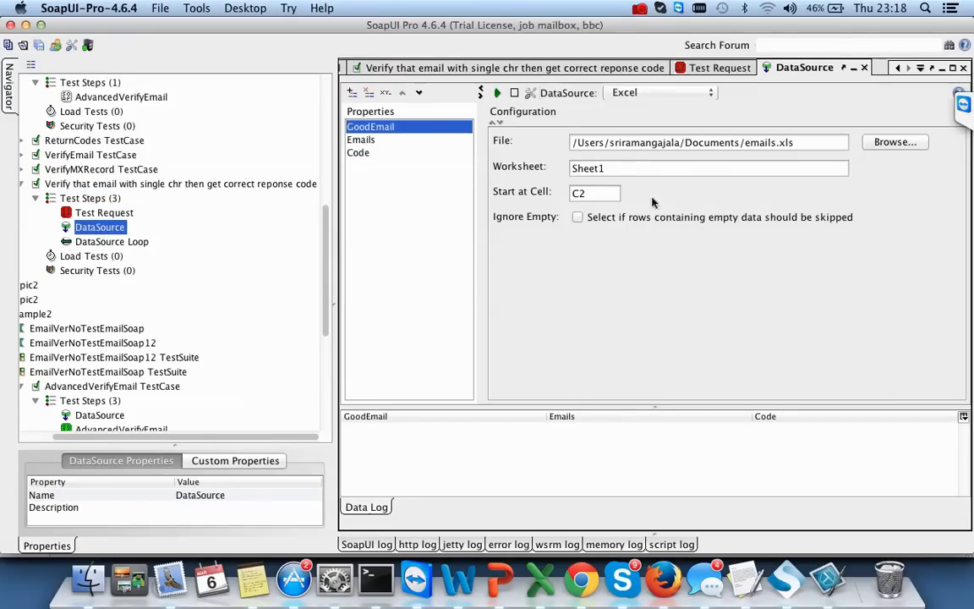
{"action": "left_click", "coordinate": [370, 140]}
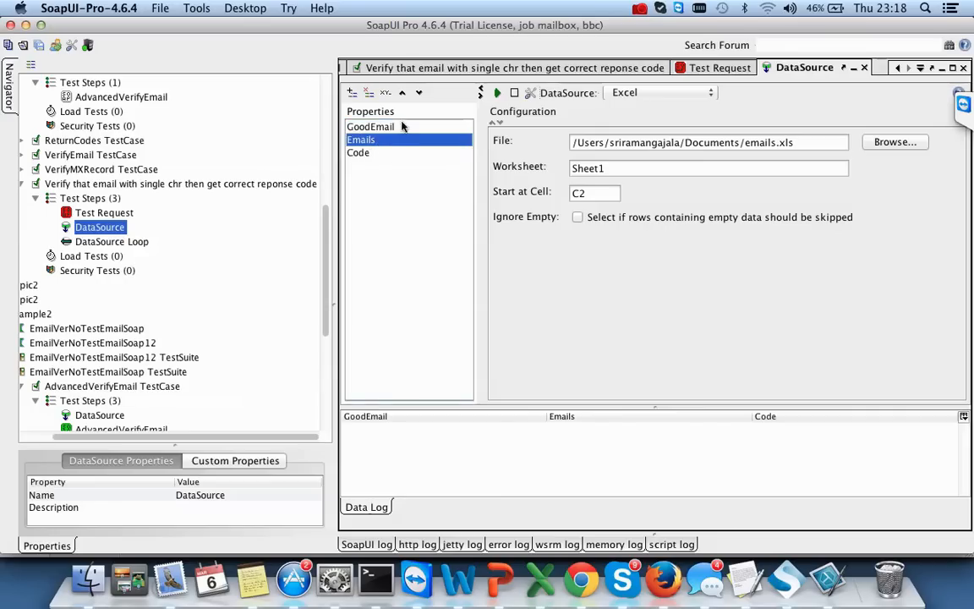
{"action": "left_click", "coordinate": [402, 126]}
{"action": "left_click", "coordinate": [497, 93]}
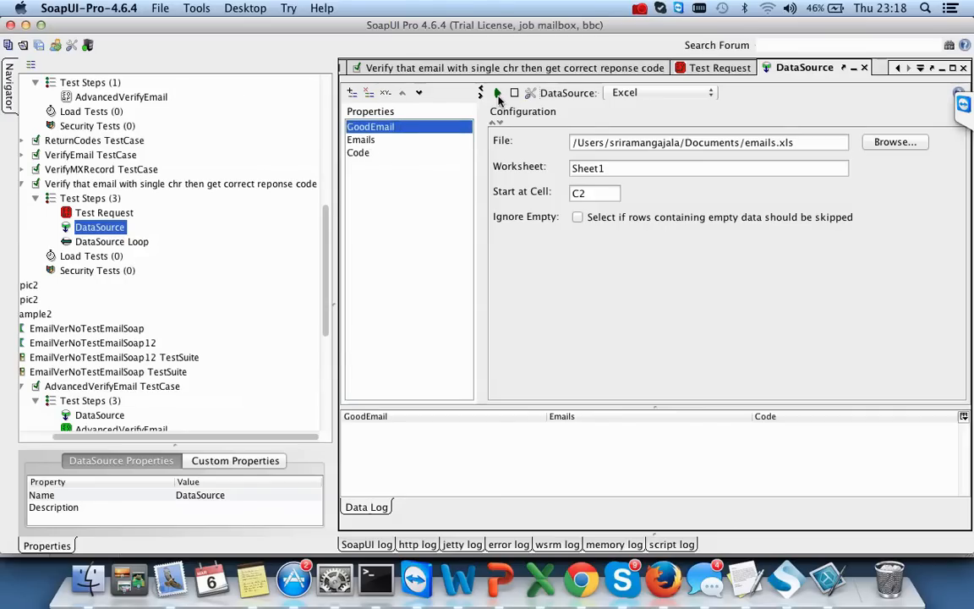
{"action": "left_click", "coordinate": [590, 325]}
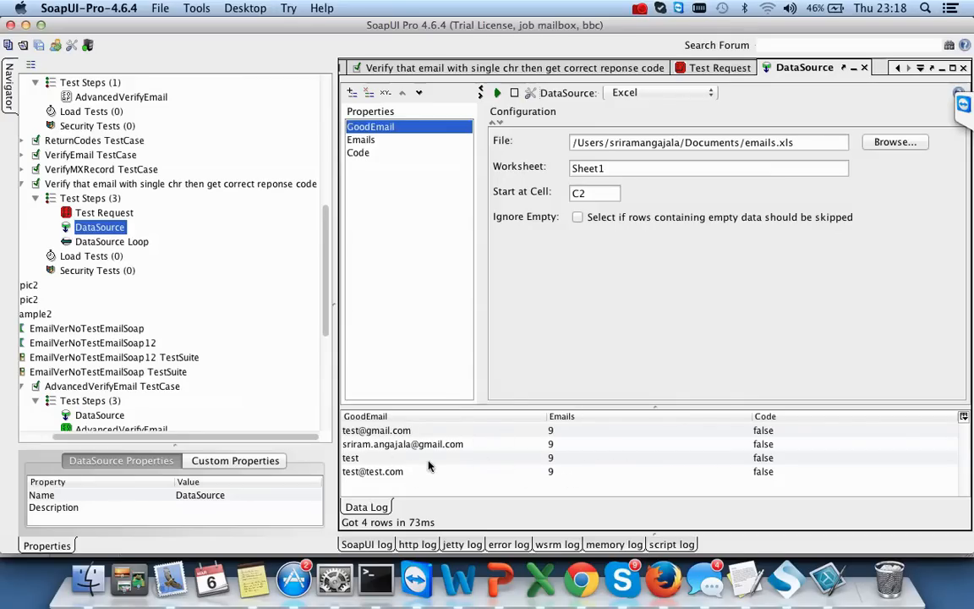
- Move GoodEmail down twice so properties read Emails, Code, GoodEmail, and reload the preview
{"action": "left_click", "coordinate": [401, 153]}
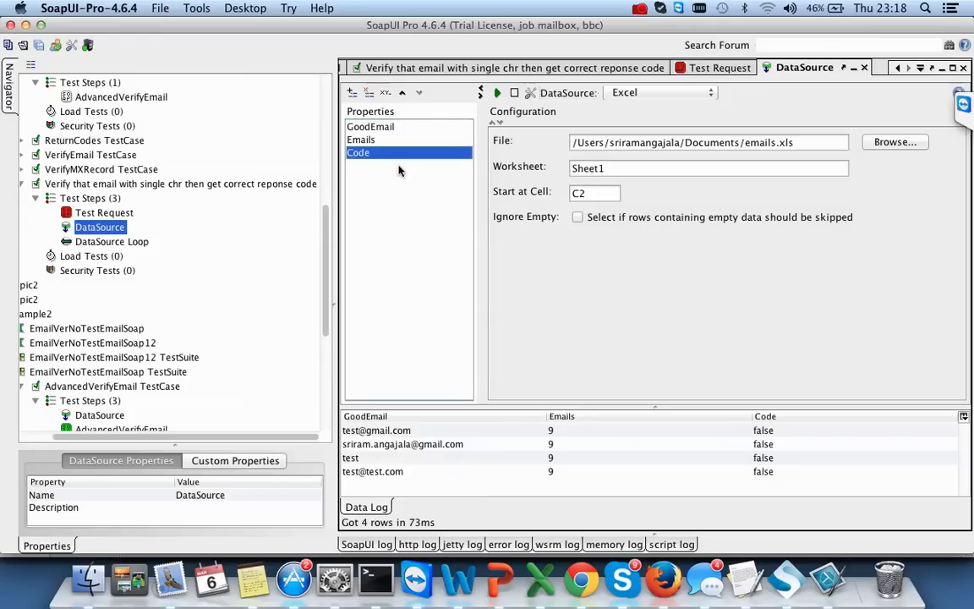
{"action": "left_click", "coordinate": [372, 127]}
{"action": "left_click", "coordinate": [418, 93]}
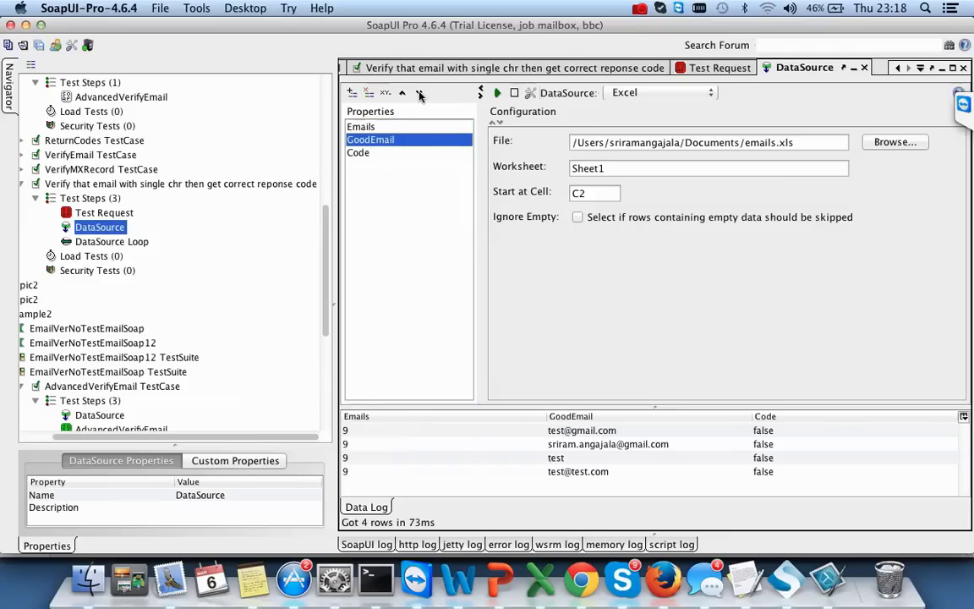
{"action": "left_click", "coordinate": [419, 93]}
{"action": "left_click", "coordinate": [497, 93]}
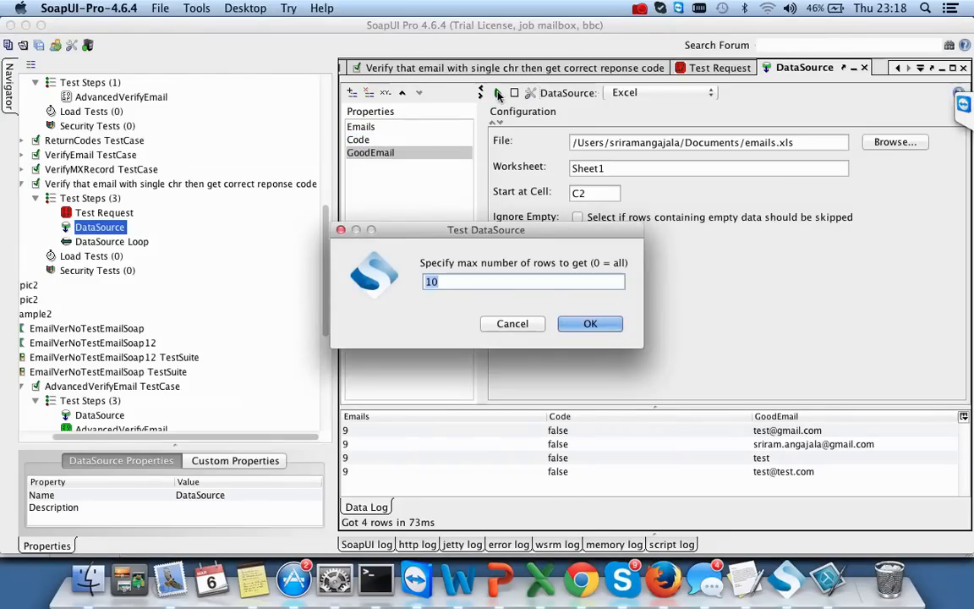
{"action": "left_click", "coordinate": [566, 322]}
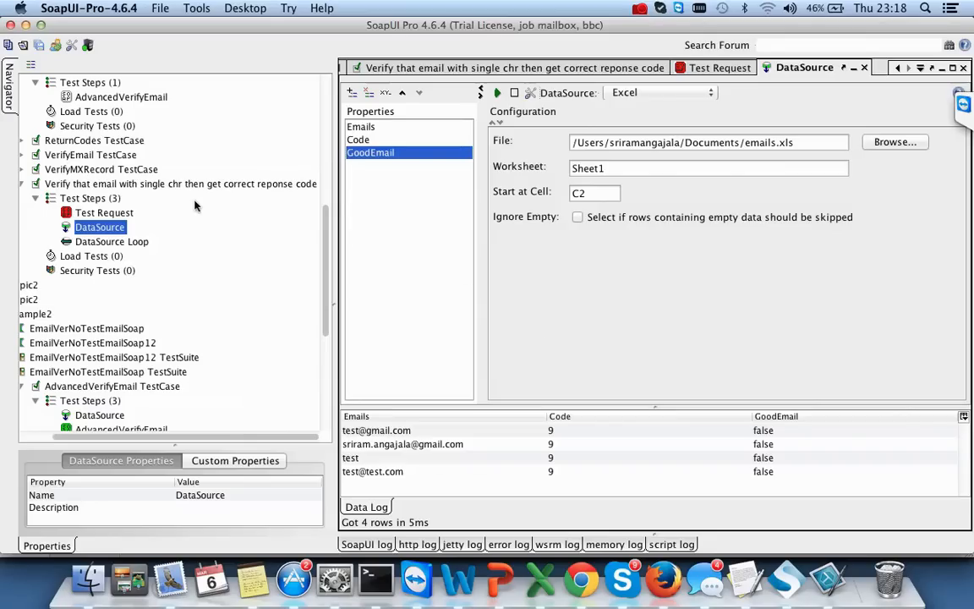
{"action": "left_click", "coordinate": [87, 187]}
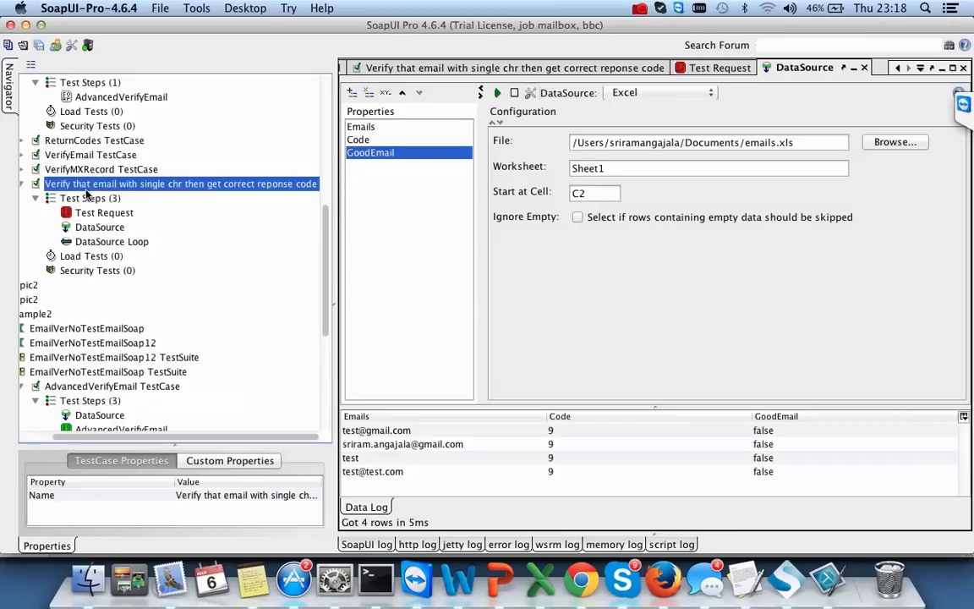
- Run the email verification test case again and close its editor
{"action": "double_click", "coordinate": [107, 187]}
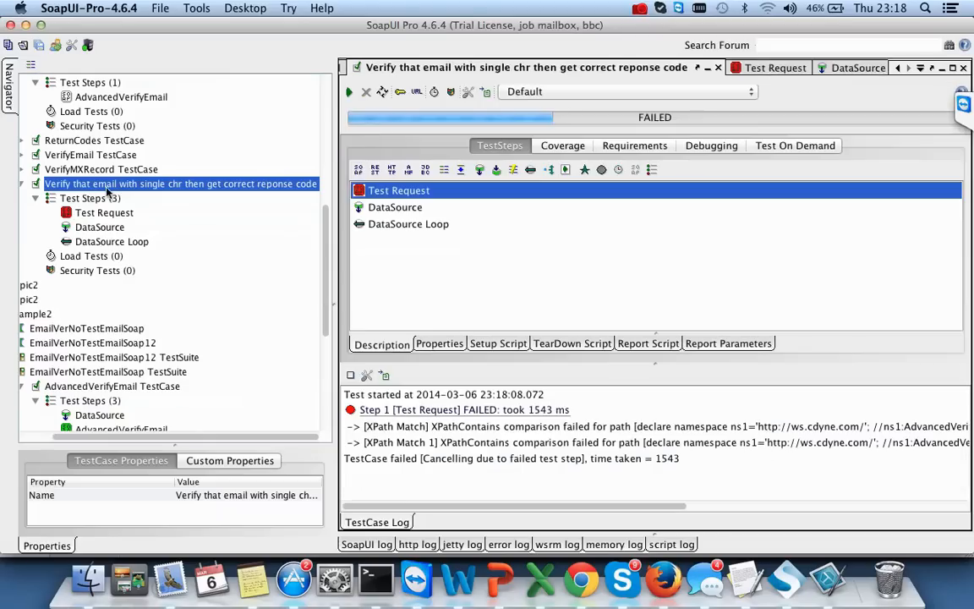
{"action": "left_click", "coordinate": [352, 92]}
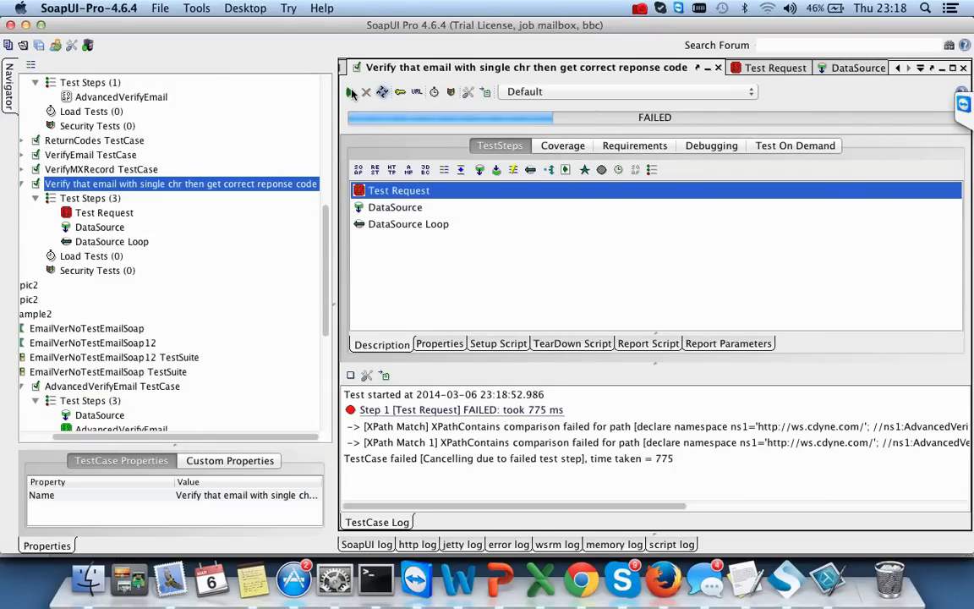
{"action": "left_click_drag", "start_coordinate": [620, 510], "coordinate": [914, 501]}
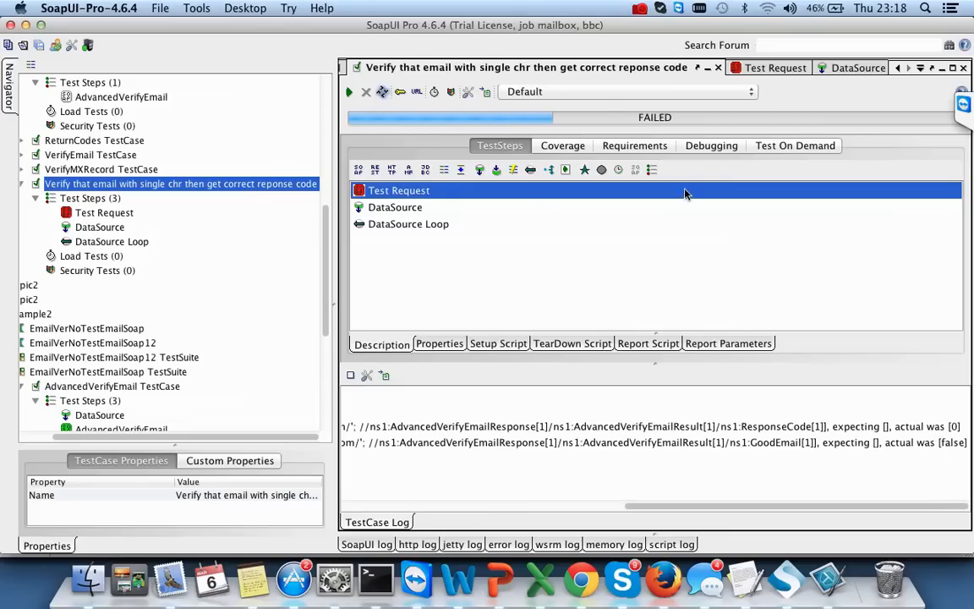
{"action": "left_click", "coordinate": [718, 68]}
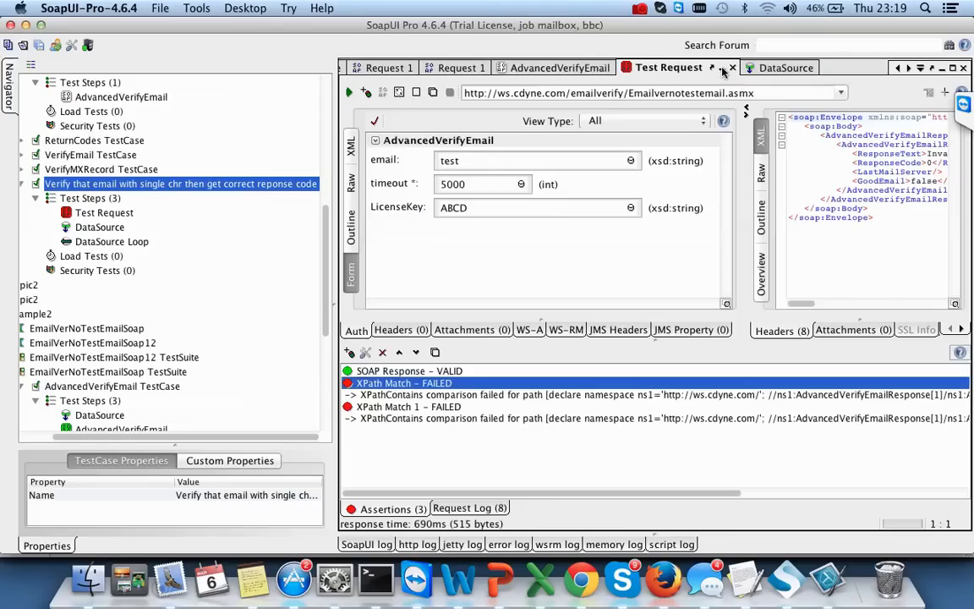
- Resend the Test Request, check the DataSource step, then return to the Test Request
{"action": "double_click", "coordinate": [90, 185]}
{"action": "double_click", "coordinate": [106, 213]}
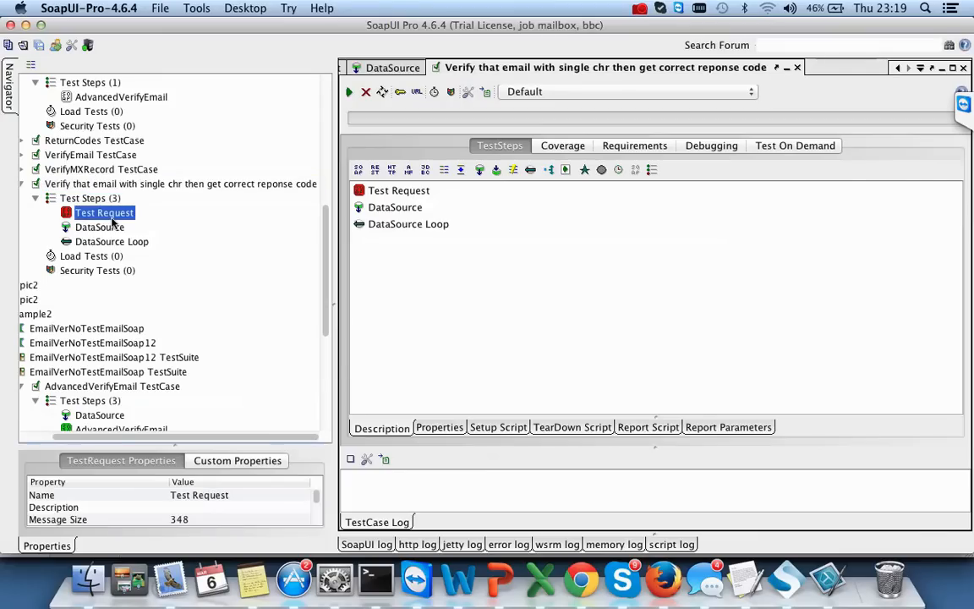
{"action": "left_click", "coordinate": [347, 93]}
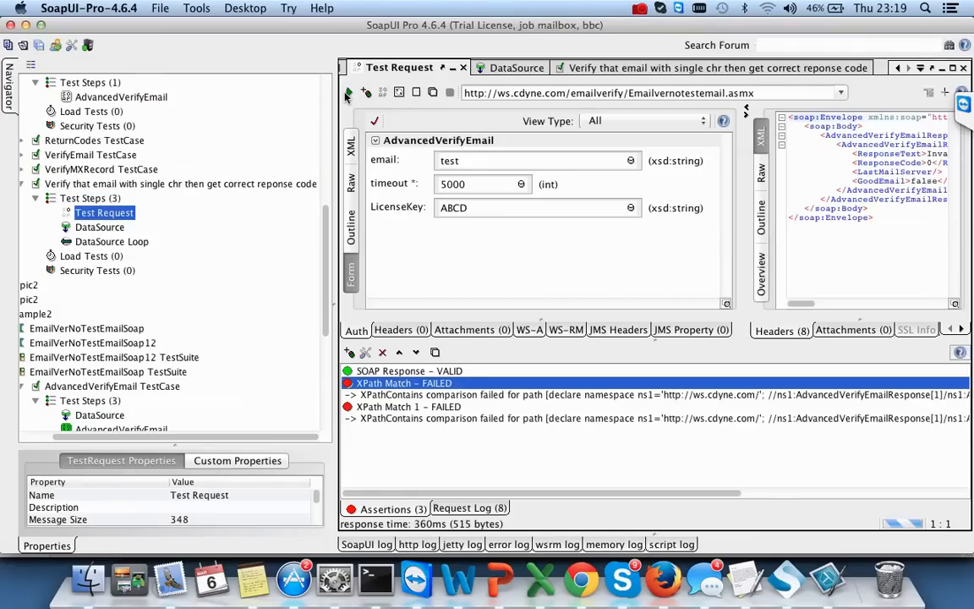
{"action": "scroll", "coordinate": [533, 441], "scroll_direction": "right", "scroll_amount": 10}
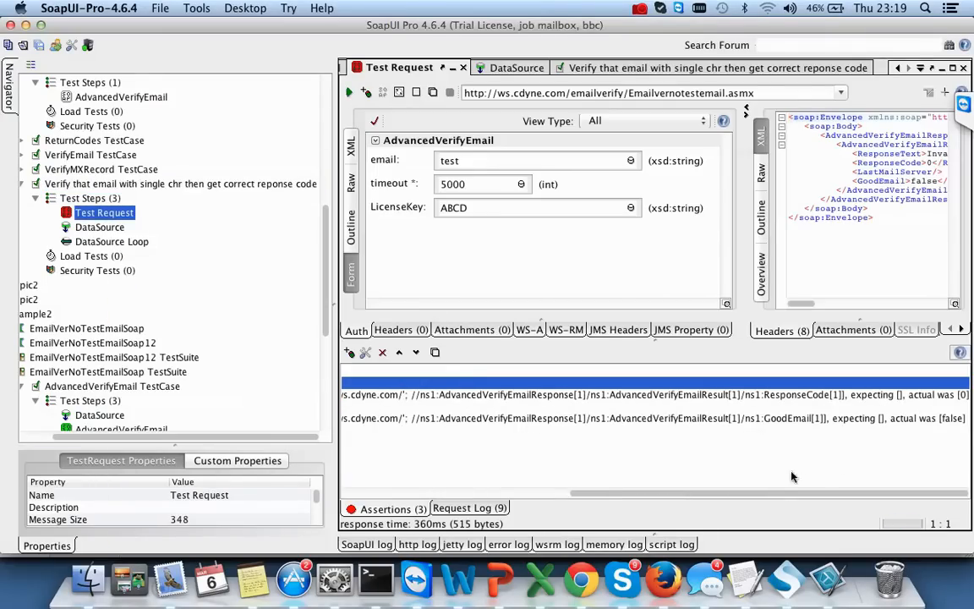
{"action": "scroll", "coordinate": [699, 442], "scroll_direction": "left", "scroll_amount": 10}
{"action": "double_click", "coordinate": [97, 229]}
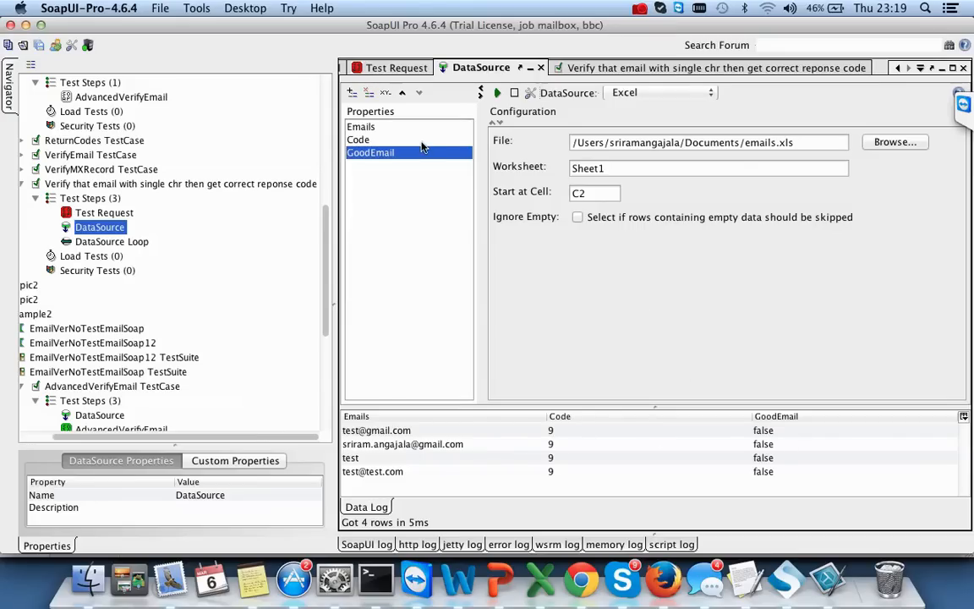
{"action": "double_click", "coordinate": [104, 213]}
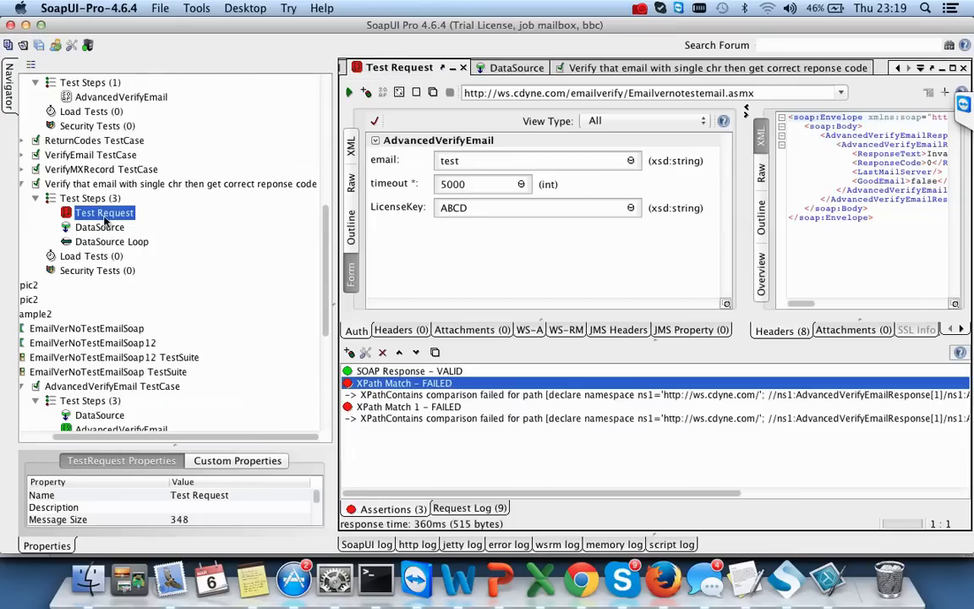
- Bind the request's email value to the DataSource Emails property
{"action": "right_click", "coordinate": [630, 164]}
{"action": "mouse_move", "coordinate": [651, 179]}
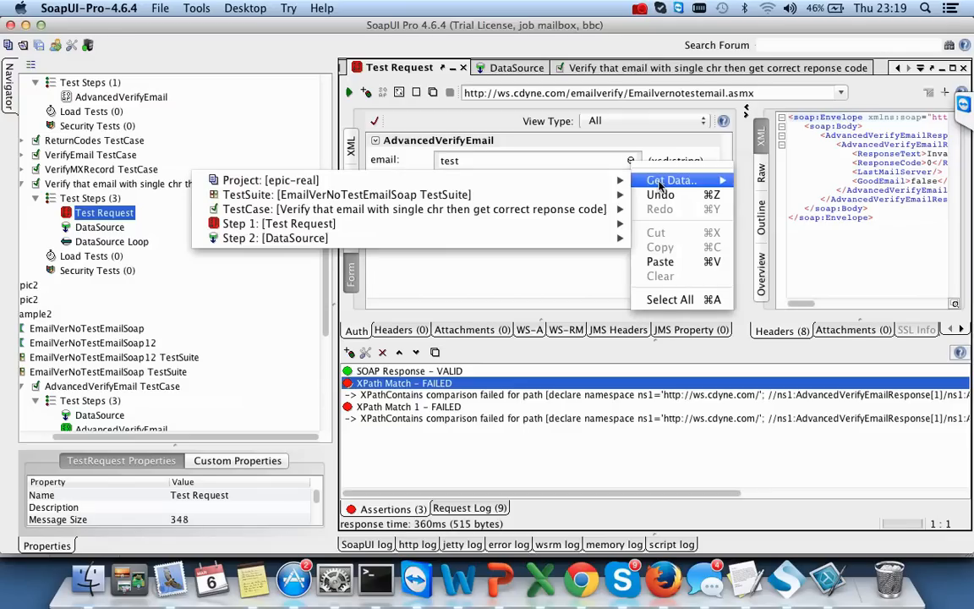
{"action": "mouse_move", "coordinate": [499, 235]}
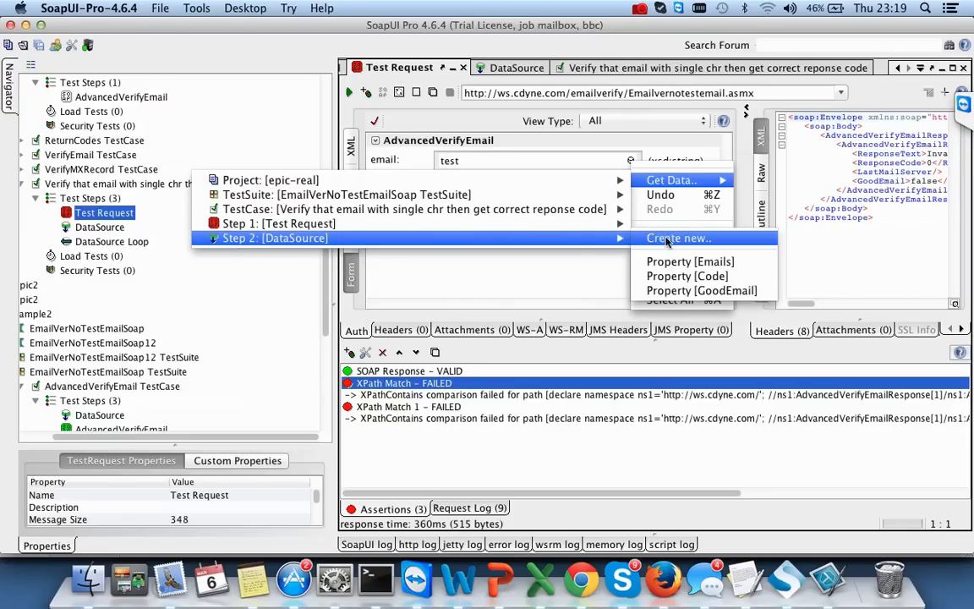
{"action": "left_click", "coordinate": [699, 262]}
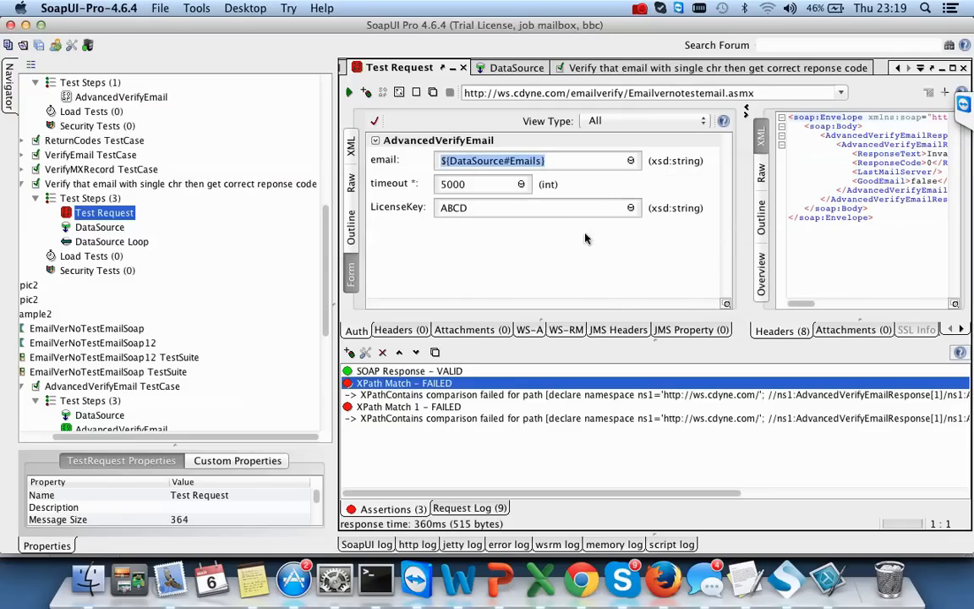
- Resend the request and review the SOAP Response and XPath failure messages
{"action": "left_click", "coordinate": [349, 93]}
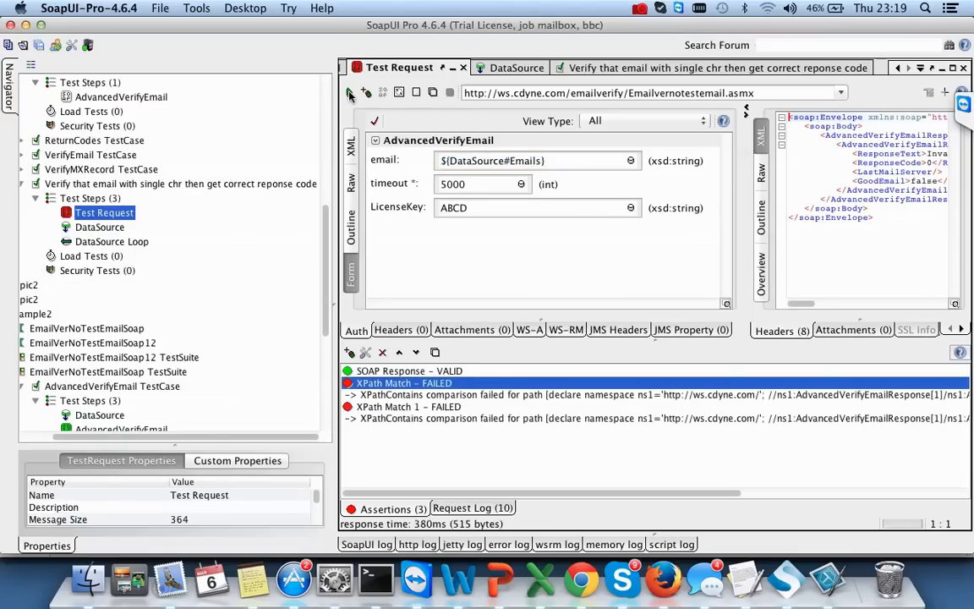
{"action": "left_click_drag", "start_coordinate": [564, 492], "coordinate": [429, 506]}
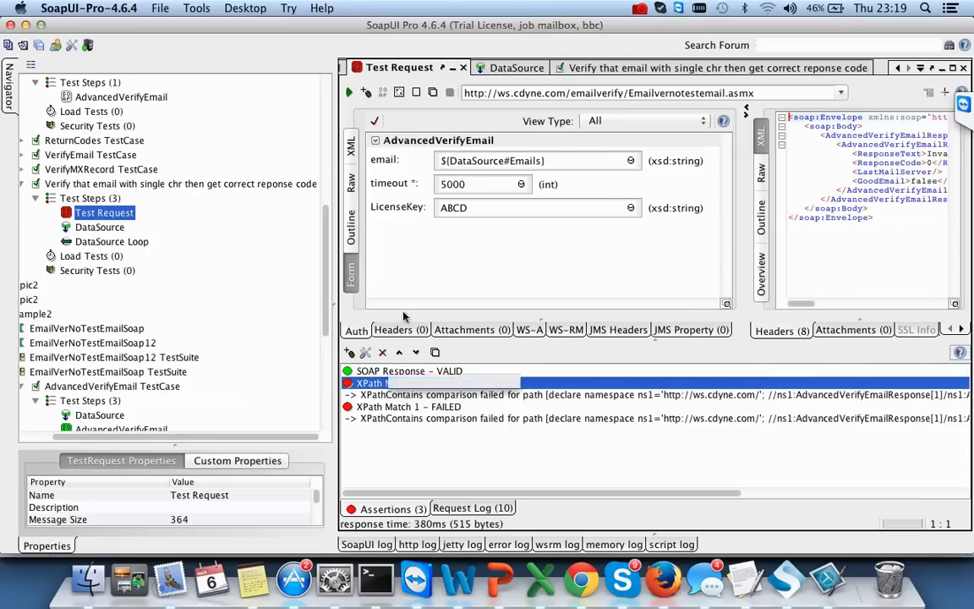
{"action": "left_click", "coordinate": [412, 372]}
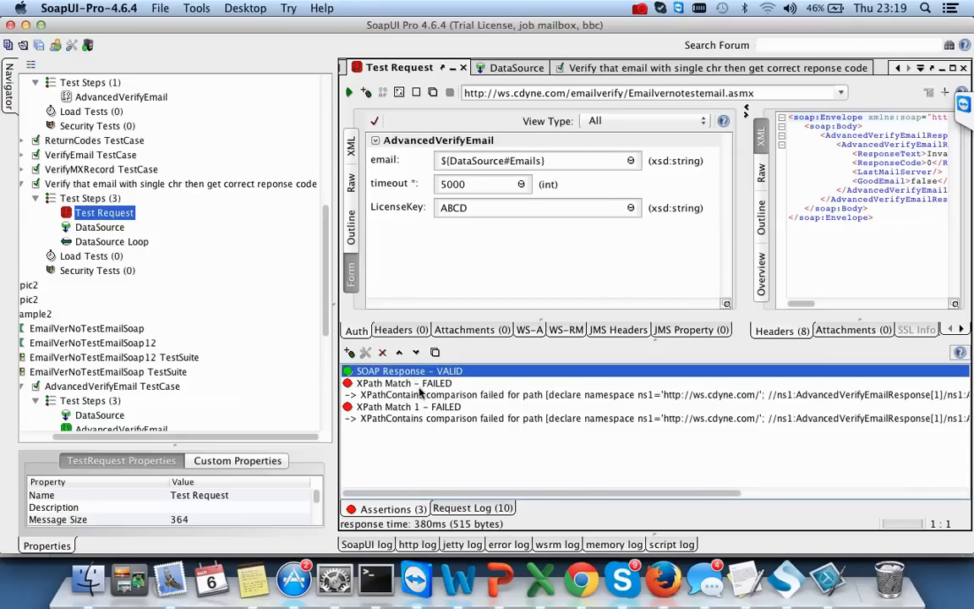
{"action": "left_click", "coordinate": [421, 394]}
- Review and save both XPath Match assertions' settings, then resend the request
{"action": "left_click_drag", "start_coordinate": [612, 494], "coordinate": [839, 497]}
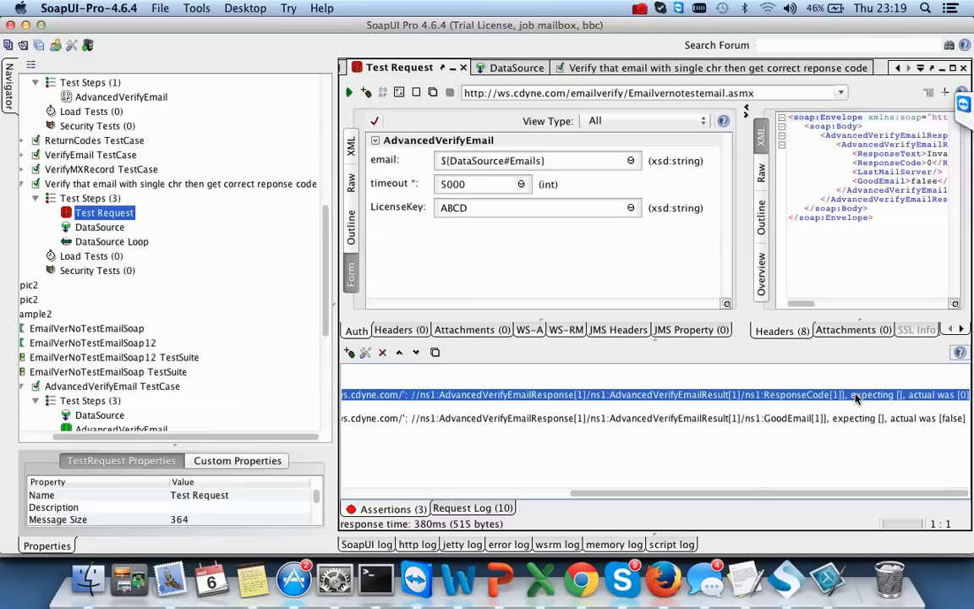
{"action": "left_click_drag", "start_coordinate": [735, 497], "coordinate": [506, 497]}
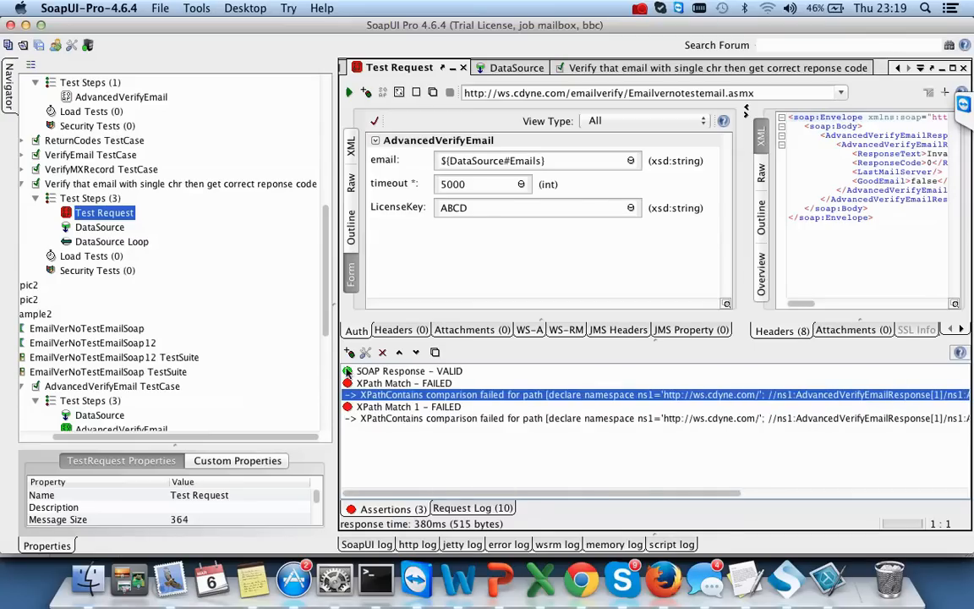
{"action": "left_click", "coordinate": [365, 352]}
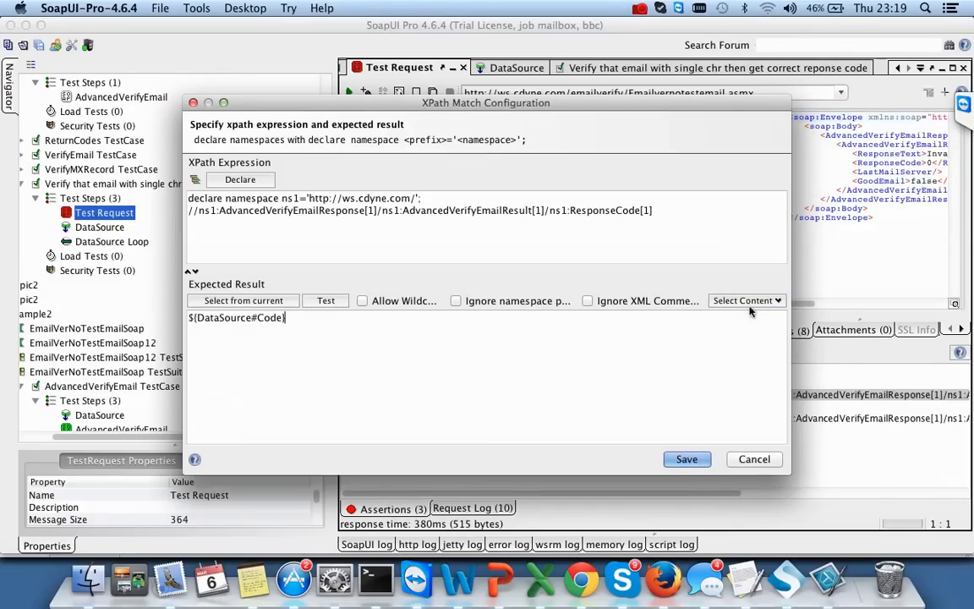
{"action": "left_click", "coordinate": [686, 459]}
{"action": "left_click", "coordinate": [544, 420]}
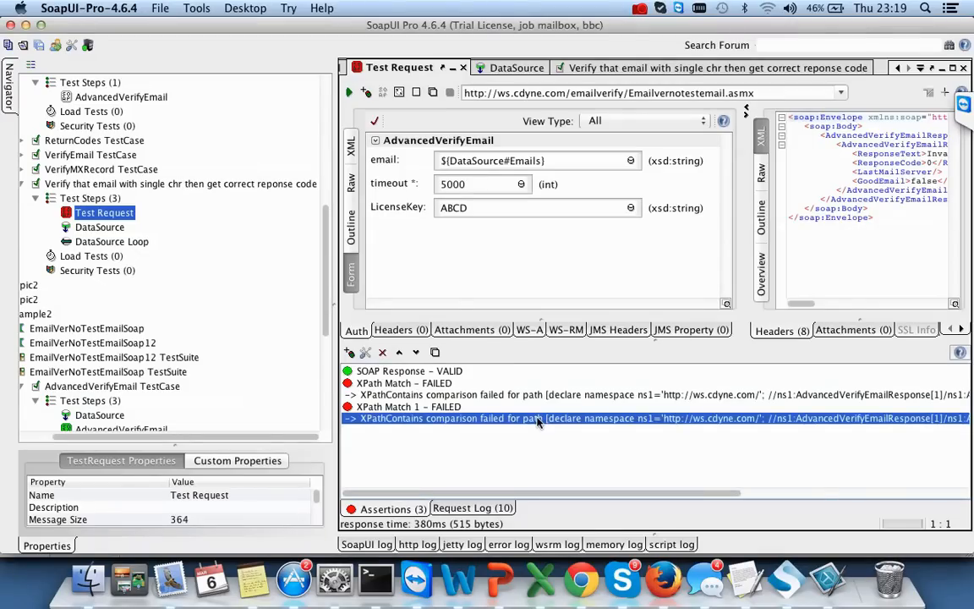
{"action": "left_click", "coordinate": [442, 408]}
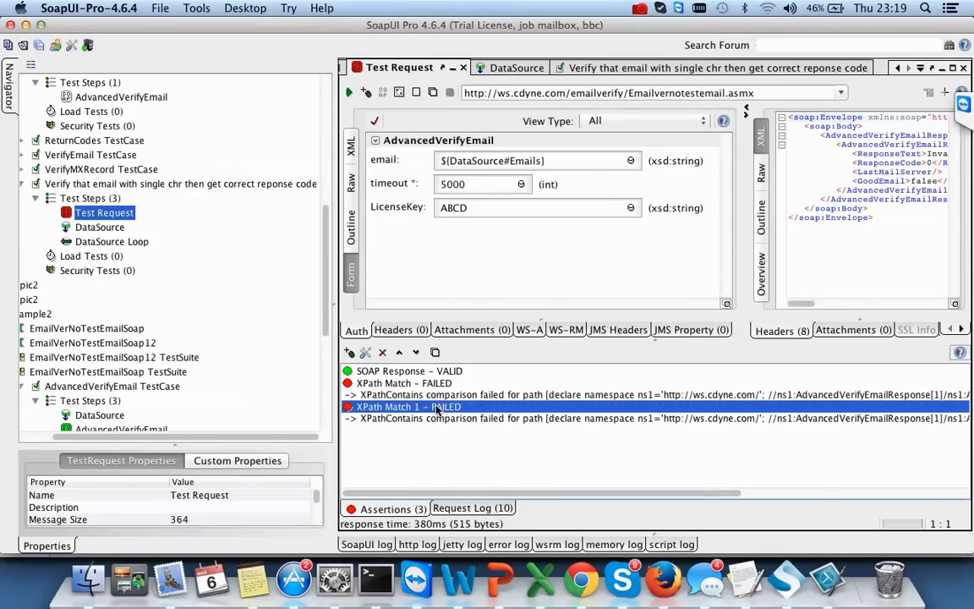
{"action": "left_click", "coordinate": [366, 351]}
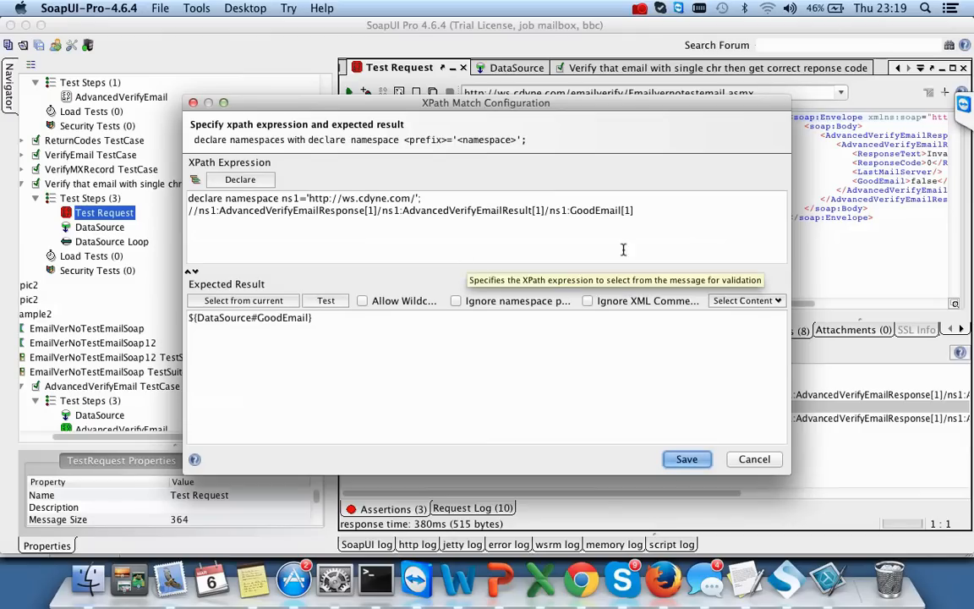
{"action": "left_click", "coordinate": [686, 459]}
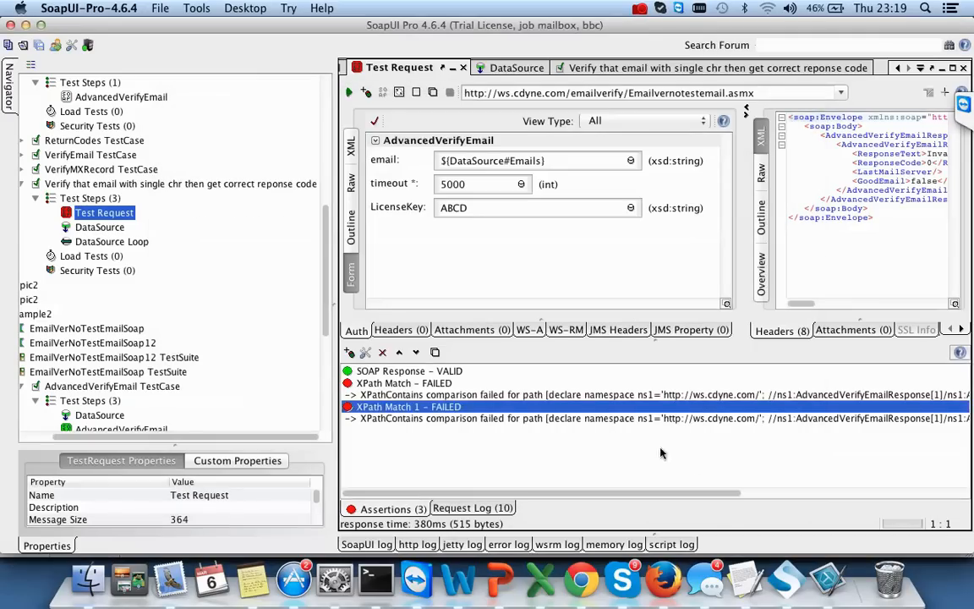
{"action": "left_click", "coordinate": [350, 93]}
- Set the first XPath Match assertion's expected value to the DataSource Code property
{"action": "left_click", "coordinate": [460, 372]}
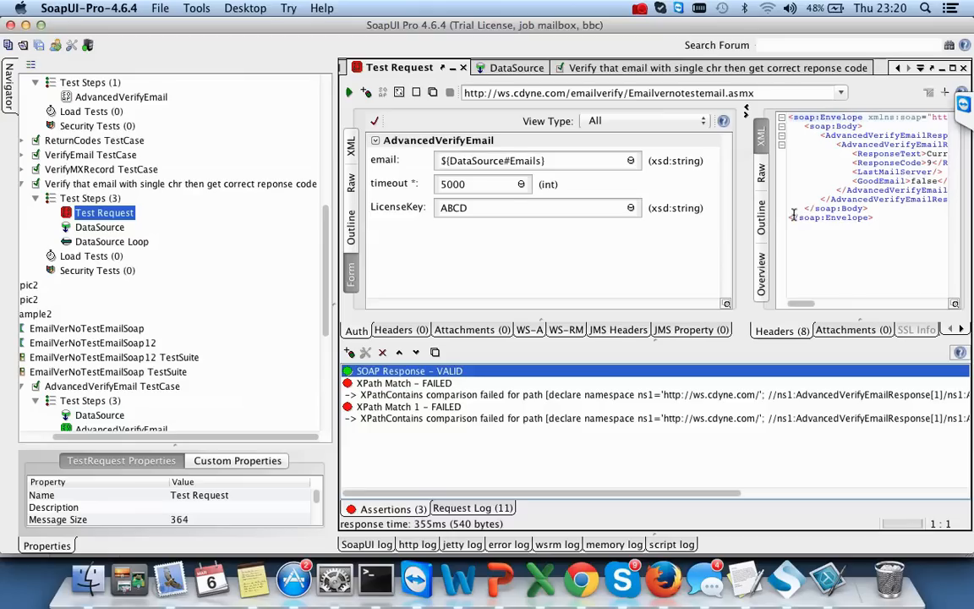
{"action": "left_click", "coordinate": [549, 397]}
{"action": "left_click_drag", "start_coordinate": [637, 493], "coordinate": [871, 503]}
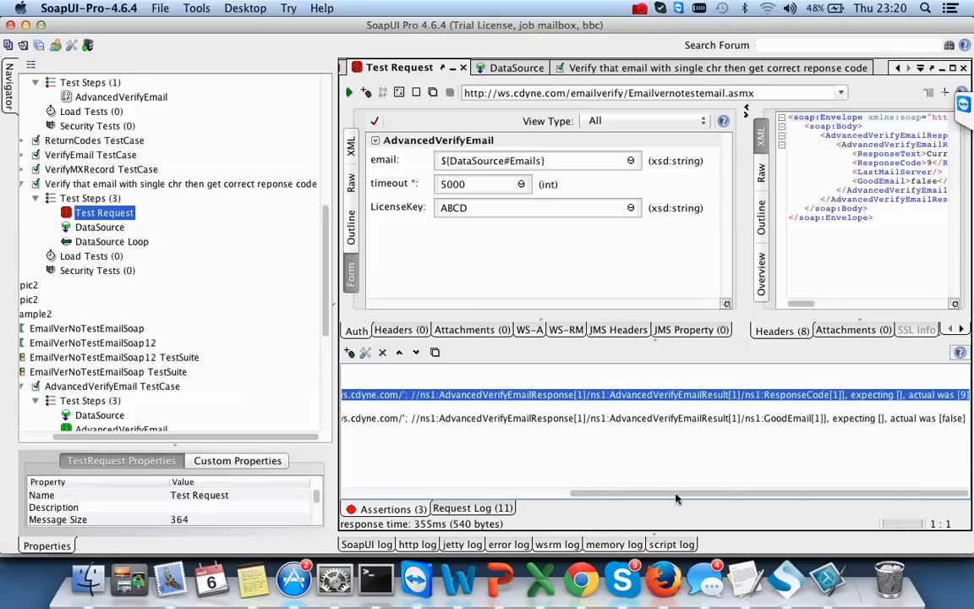
{"action": "left_click_drag", "start_coordinate": [676, 497], "coordinate": [406, 492]}
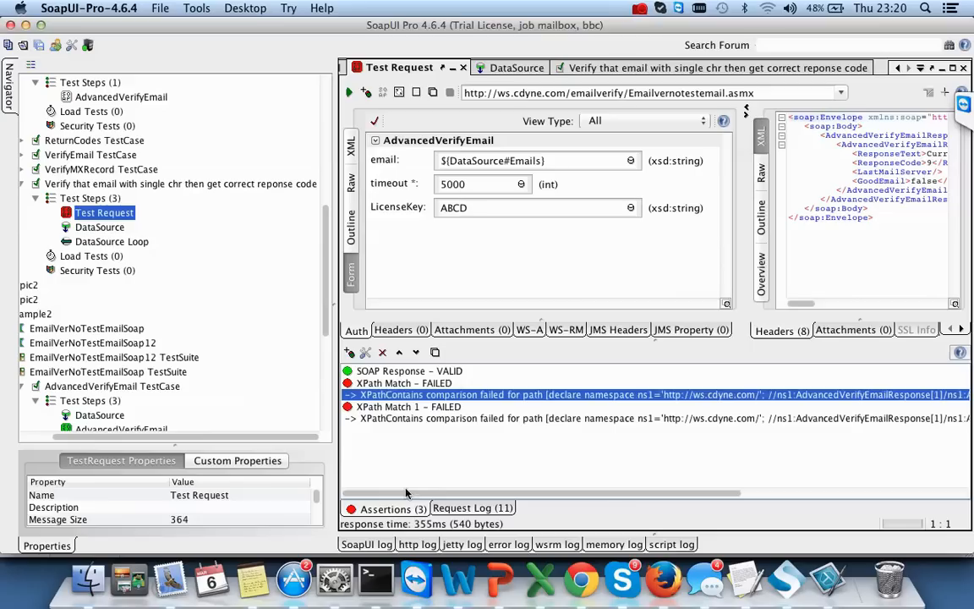
{"action": "left_click", "coordinate": [366, 353]}
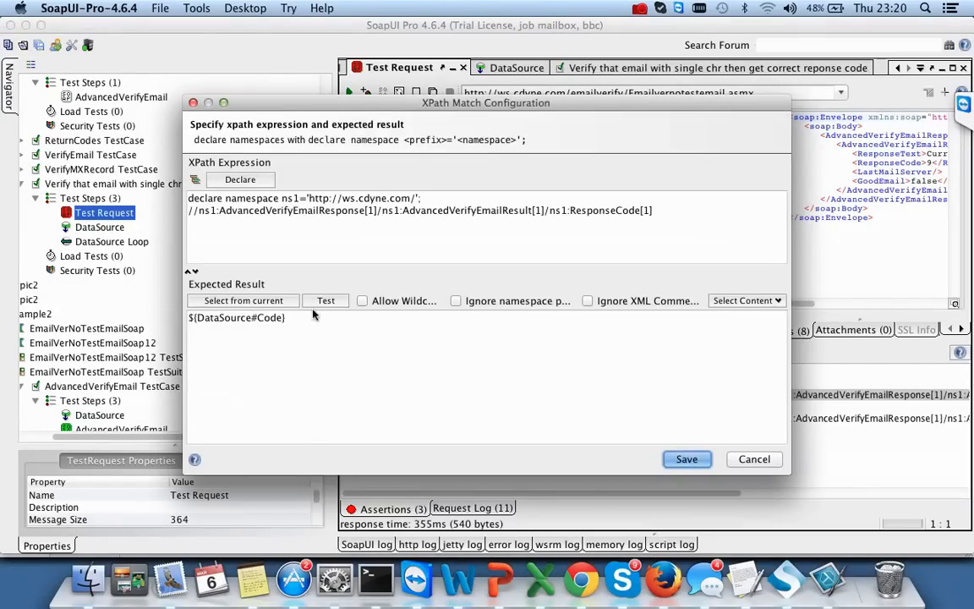
{"action": "left_click", "coordinate": [744, 300]}
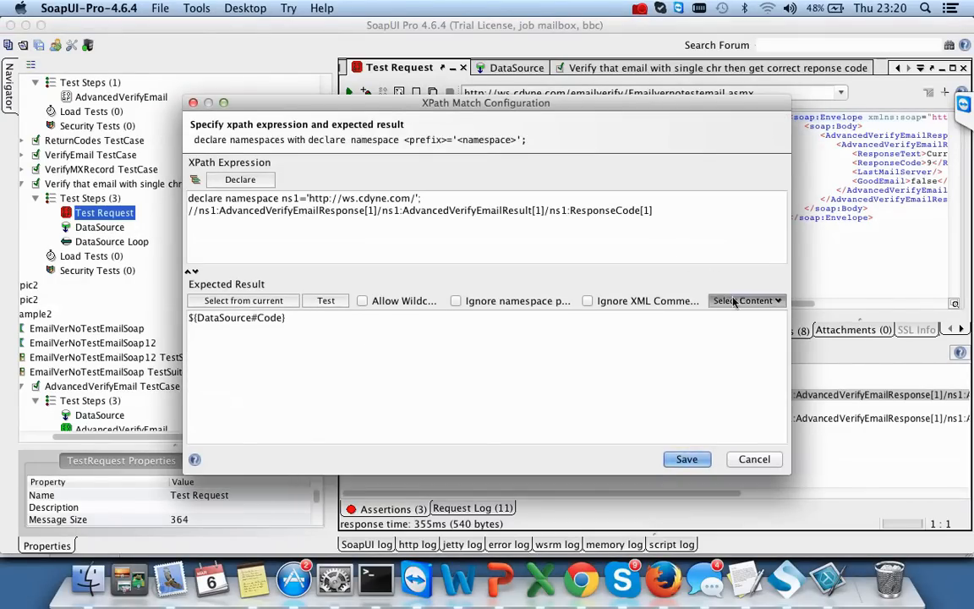
{"action": "mouse_move", "coordinate": [710, 372]}
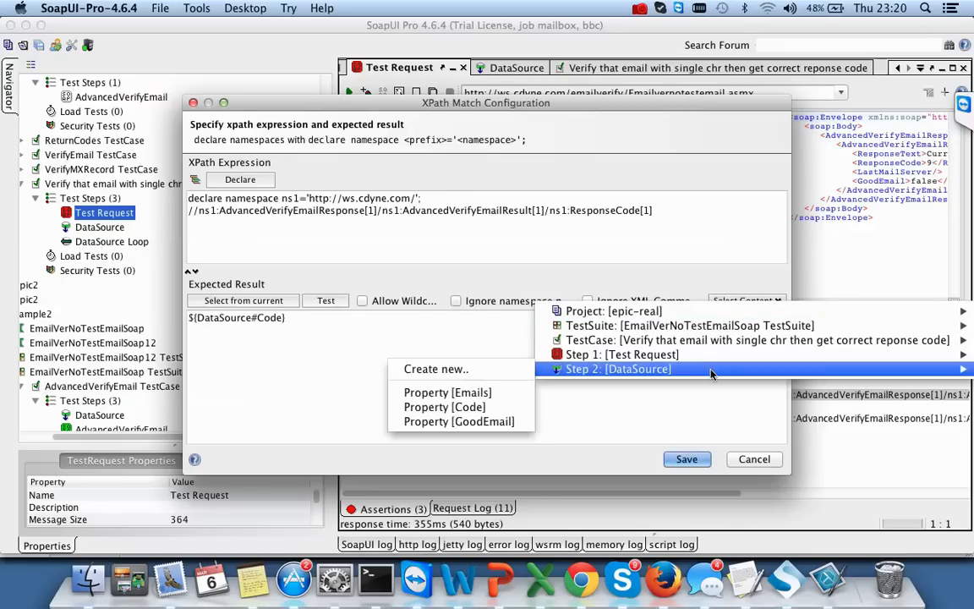
{"action": "left_click", "coordinate": [496, 408]}
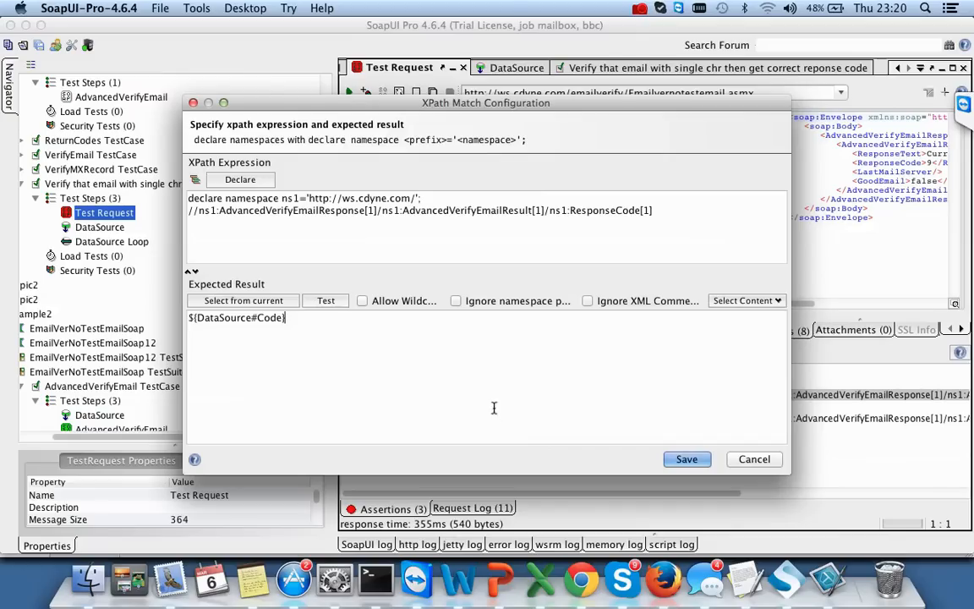
{"action": "left_click", "coordinate": [687, 459]}
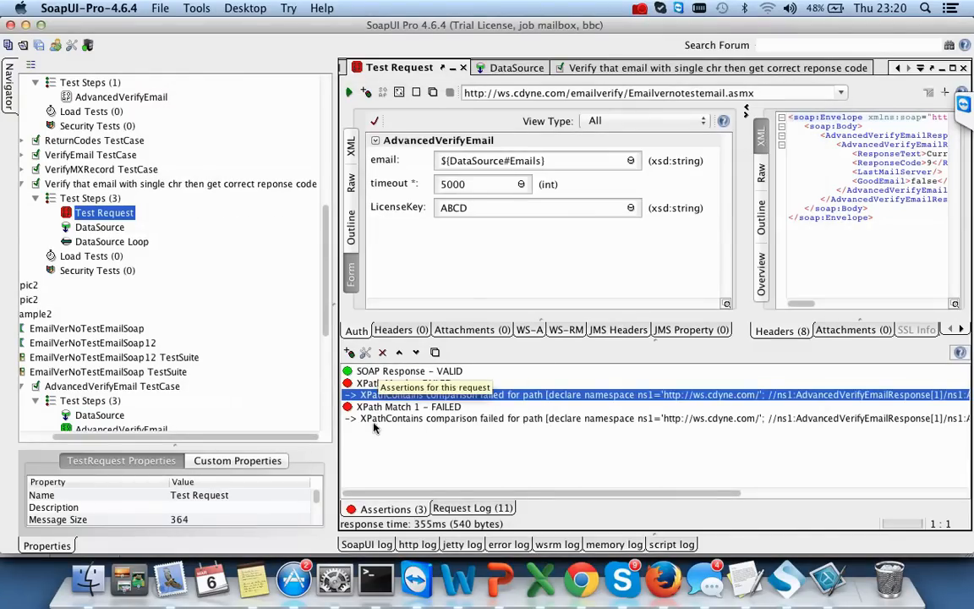
- Set XPath Match 1's expected value to DataSource GoodEmail and rerun the request
{"action": "left_click", "coordinate": [408, 419]}
{"action": "left_click", "coordinate": [408, 407]}
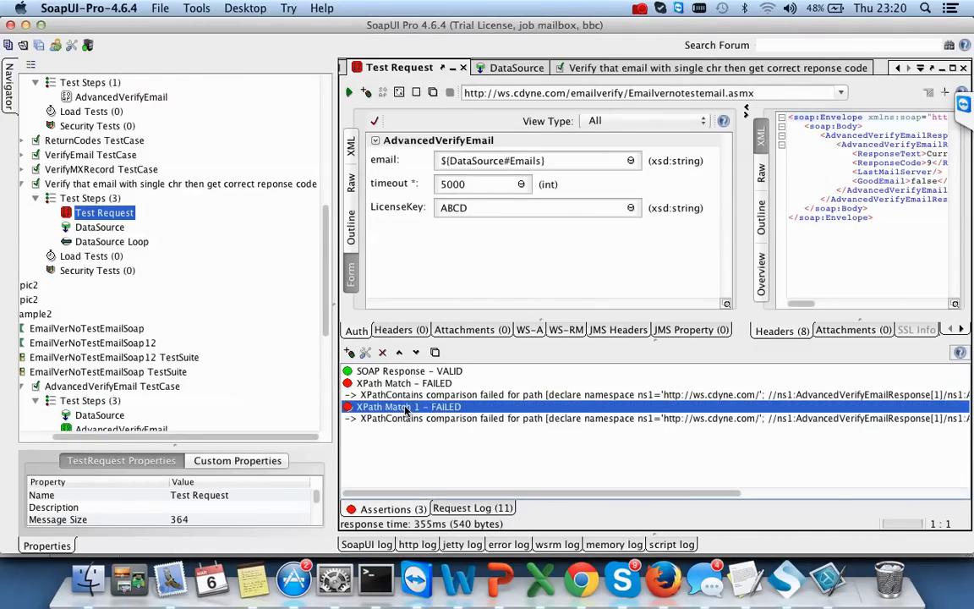
{"action": "left_click", "coordinate": [366, 352]}
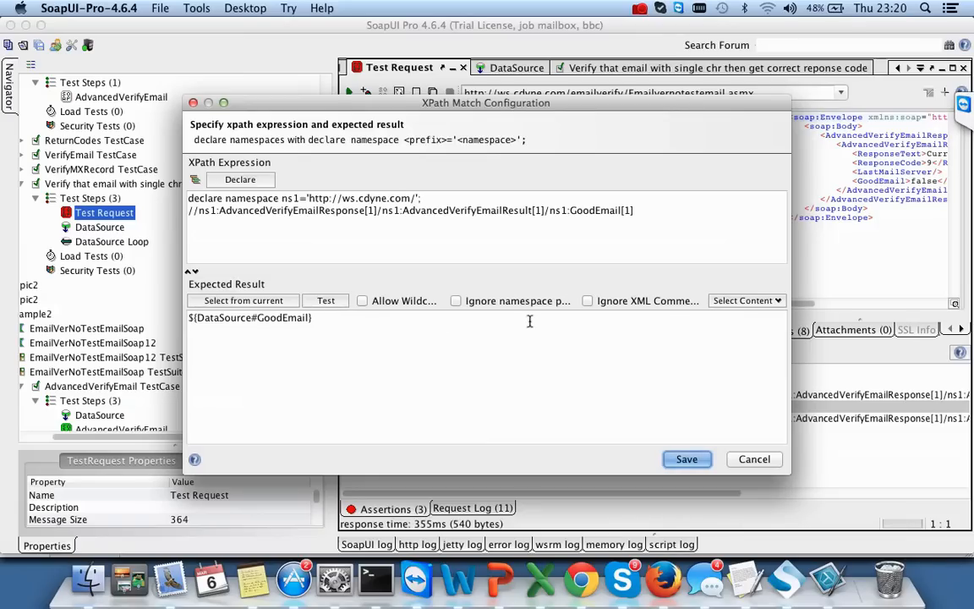
{"action": "left_click", "coordinate": [730, 298]}
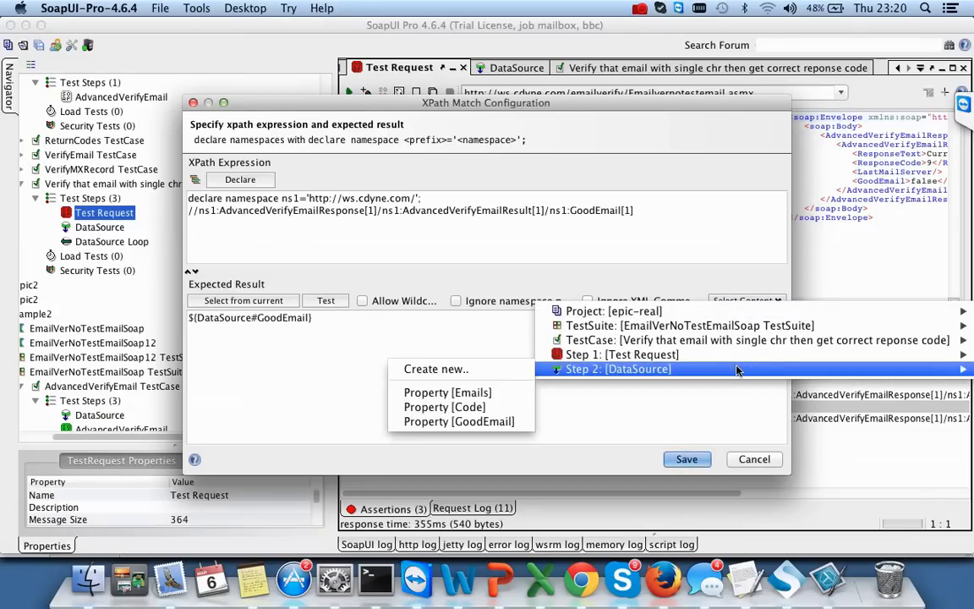
{"action": "left_click", "coordinate": [443, 421]}
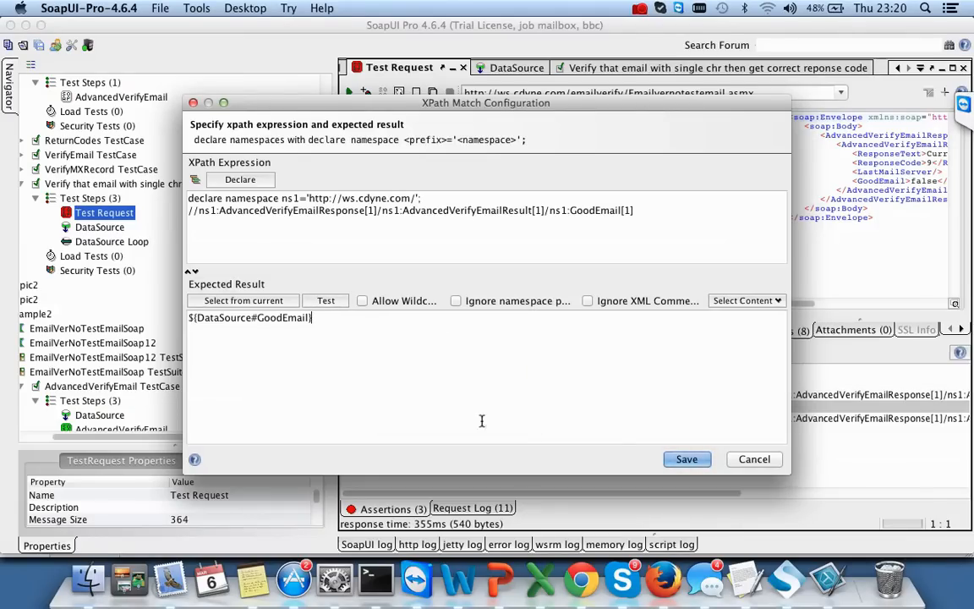
{"action": "left_click", "coordinate": [686, 459]}
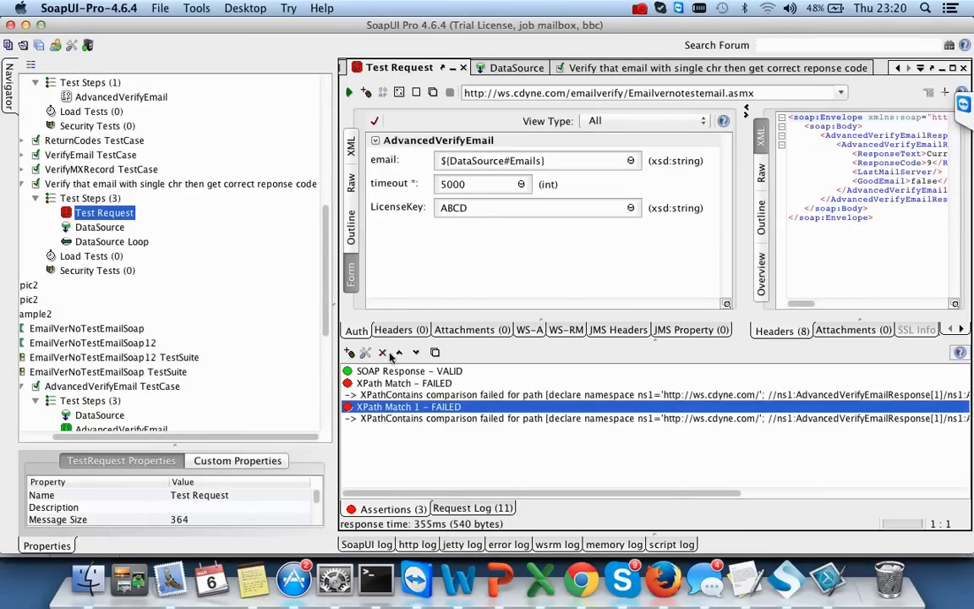
{"action": "left_click", "coordinate": [349, 93]}
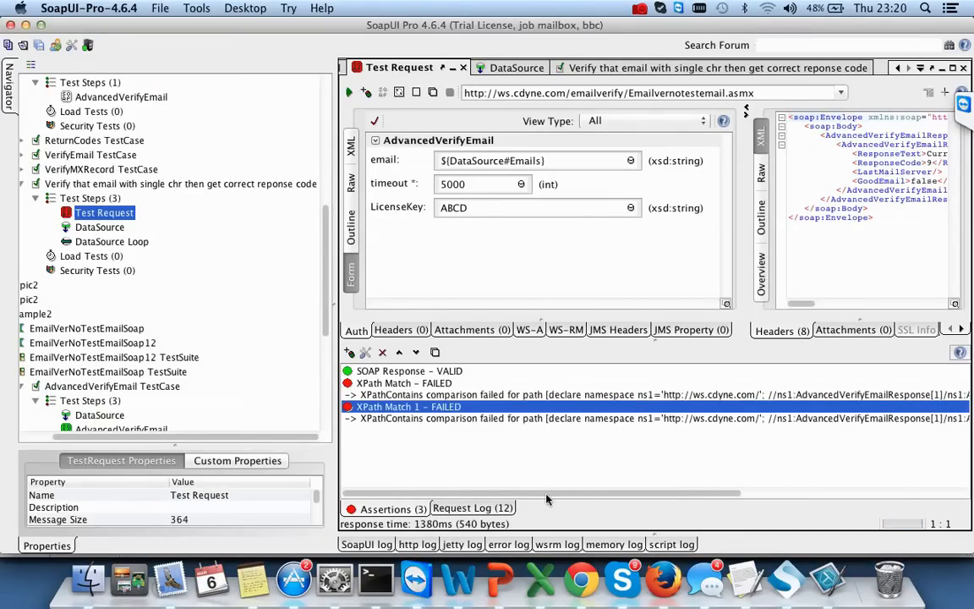
- Inspect the assertion results, then open the DataSource step's editor
{"action": "left_click_drag", "start_coordinate": [634, 491], "coordinate": [864, 491]}
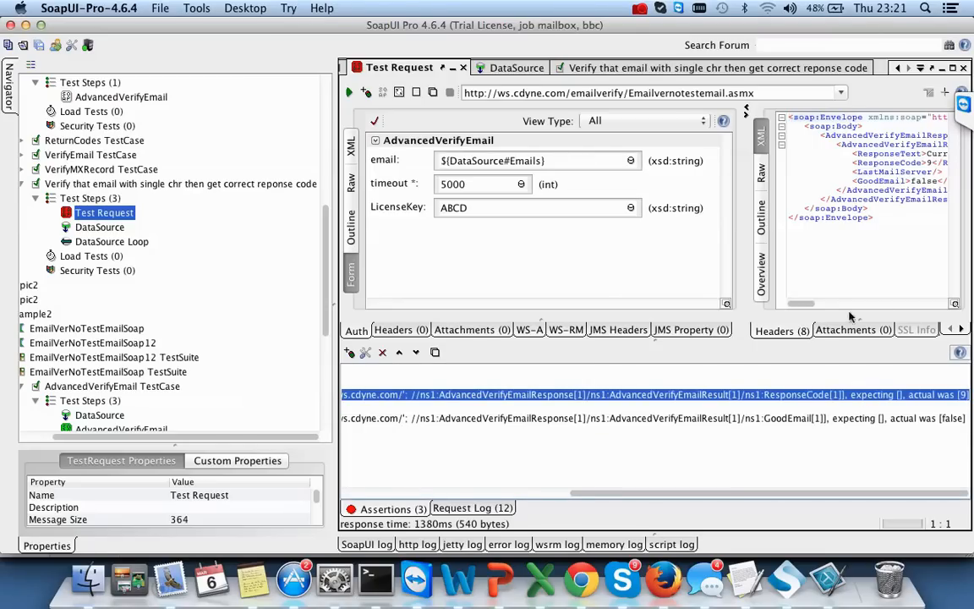
{"action": "mouse_move", "coordinate": [803, 310]}
{"action": "left_mouse_down"}
{"action": "mouse_move", "coordinate": [879, 304]}
{"action": "mouse_move", "coordinate": [813, 305]}
{"action": "left_mouse_up"}
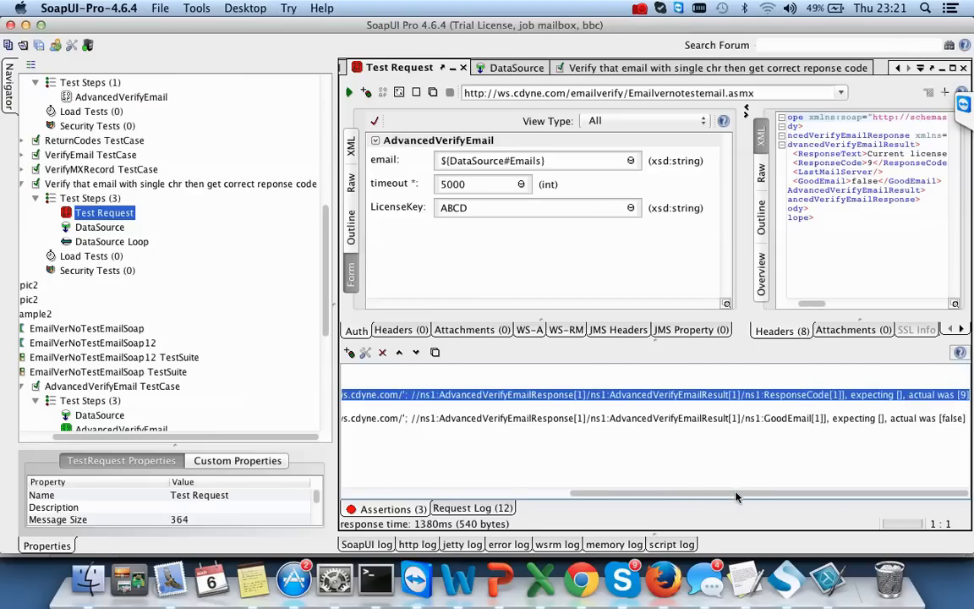
{"action": "left_click_drag", "start_coordinate": [736, 497], "coordinate": [505, 497]}
{"action": "left_click", "coordinate": [87, 229]}
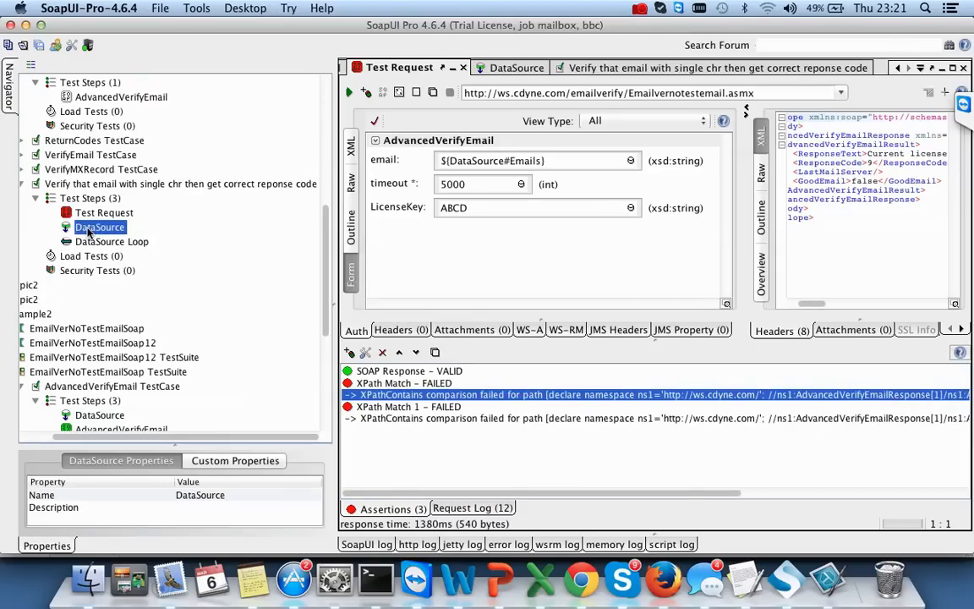
{"action": "double_click", "coordinate": [87, 229]}
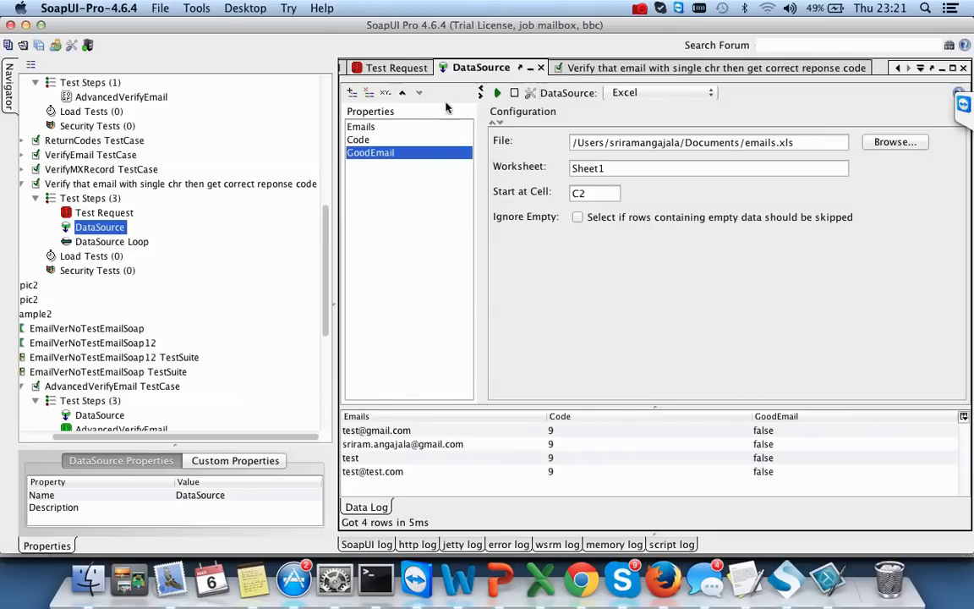
{"action": "right_click", "coordinate": [109, 230]}
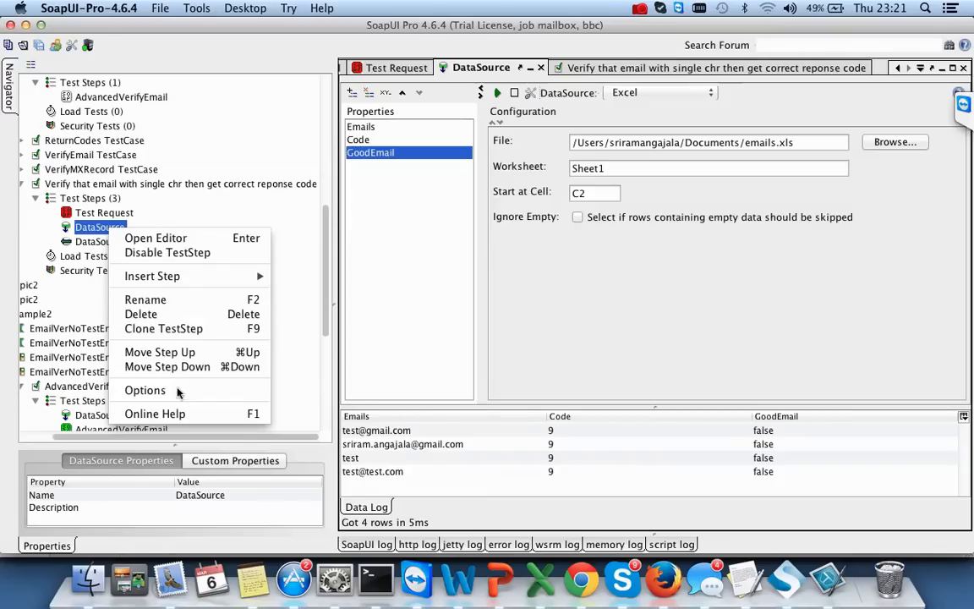
- Delete the old DataSource step from the email test case
{"action": "left_click", "coordinate": [159, 314]}
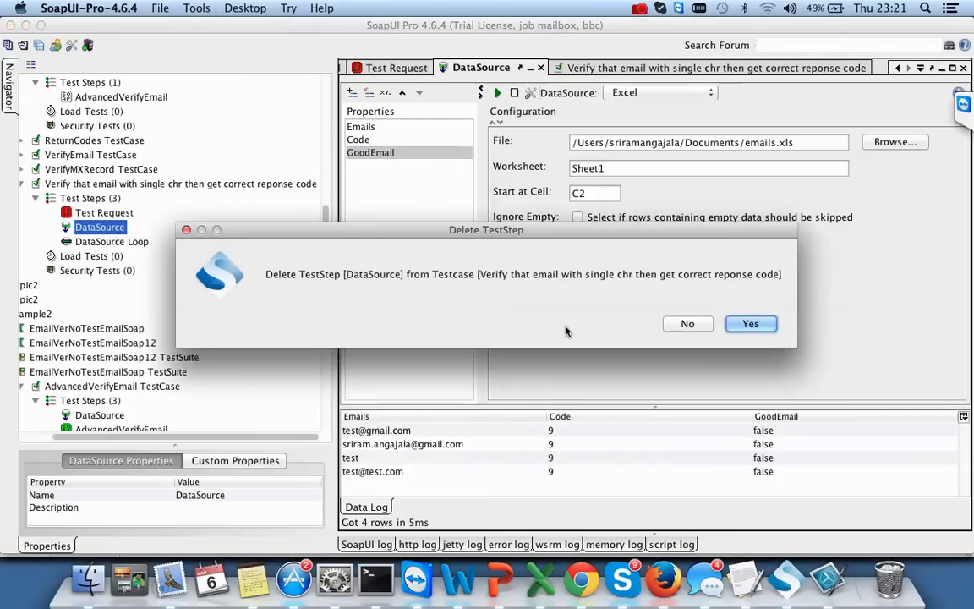
{"action": "left_click", "coordinate": [751, 323]}
{"action": "left_click", "coordinate": [102, 199]}
{"action": "right_click", "coordinate": [121, 185]}
{"action": "left_click", "coordinate": [82, 200]}
- Add a new default-named DataSource step and move it above DataSource Loop
{"action": "right_click", "coordinate": [82, 203]}
{"action": "mouse_move", "coordinate": [169, 225]}
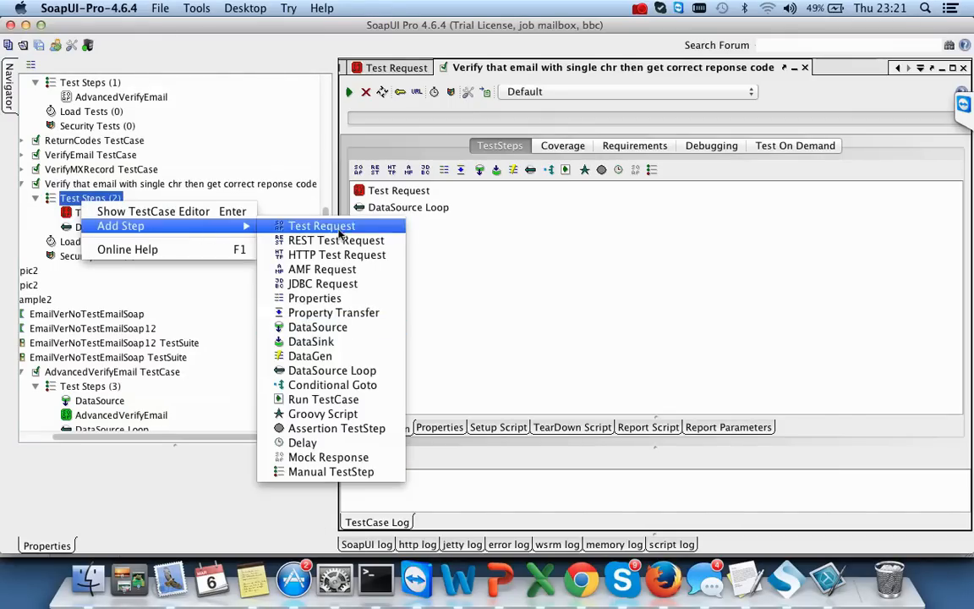
{"action": "left_click", "coordinate": [345, 328]}
{"action": "left_click", "coordinate": [570, 328]}
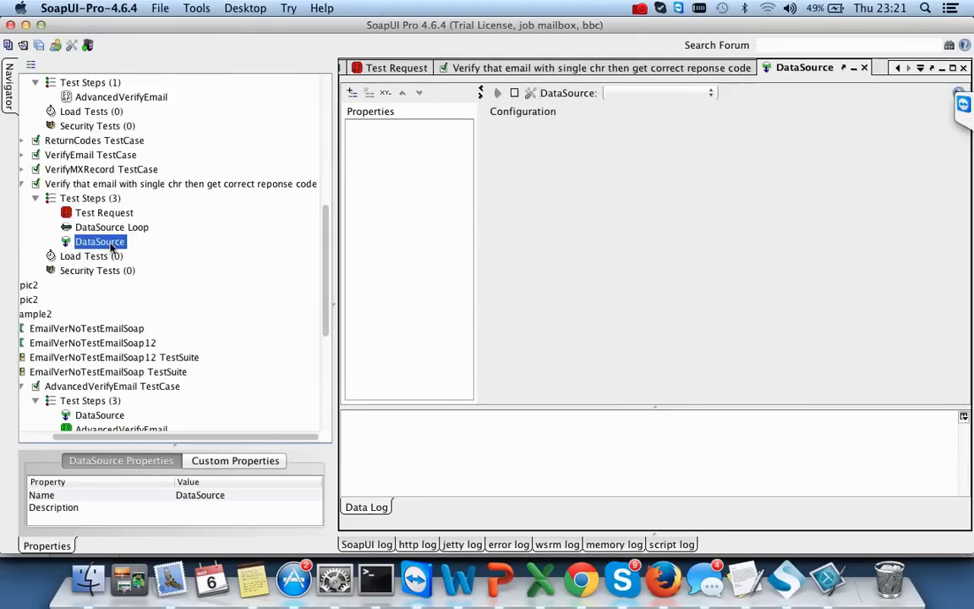
{"action": "right_click", "coordinate": [111, 246]}
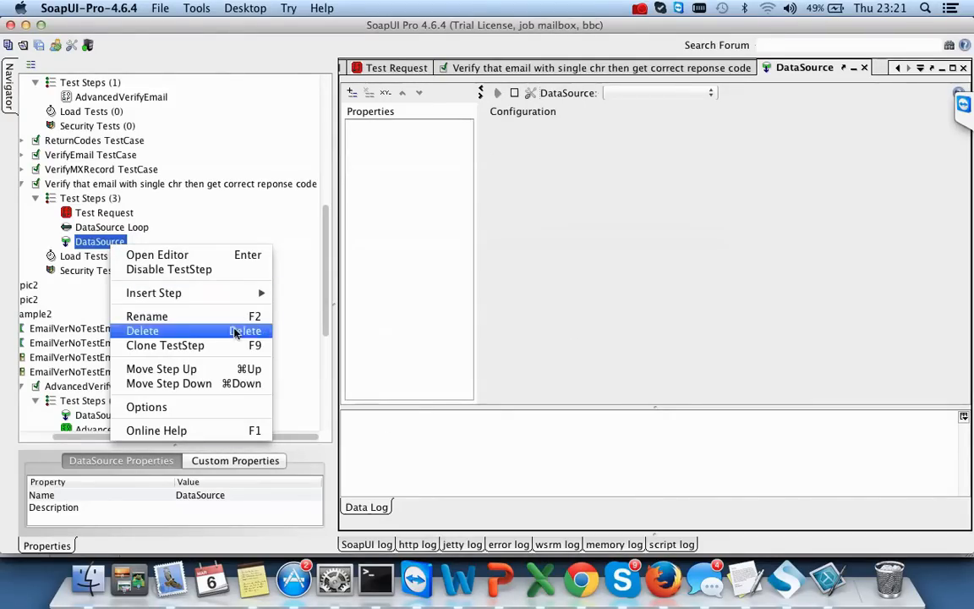
{"action": "left_click", "coordinate": [160, 369]}
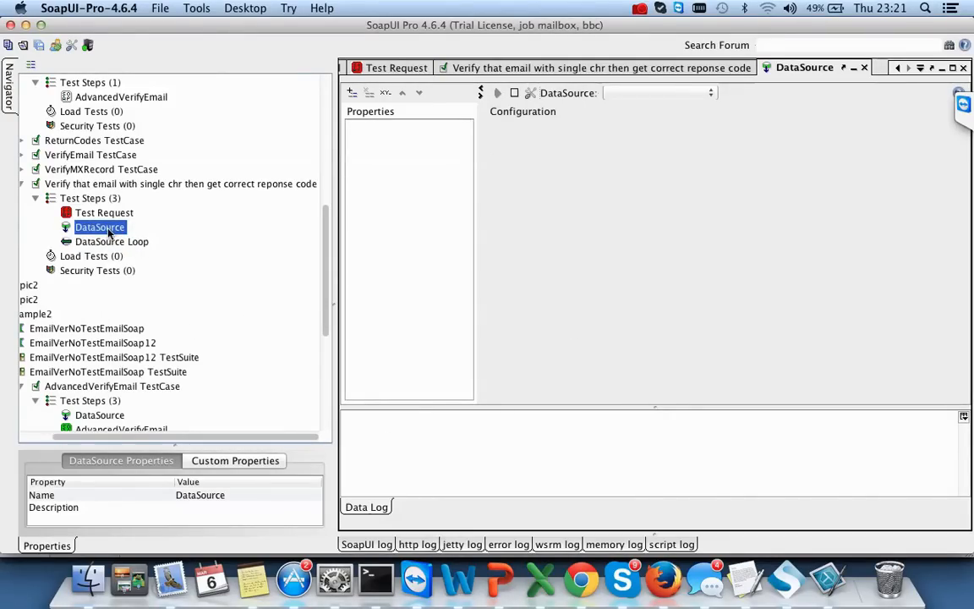
{"action": "left_click", "coordinate": [352, 93]}
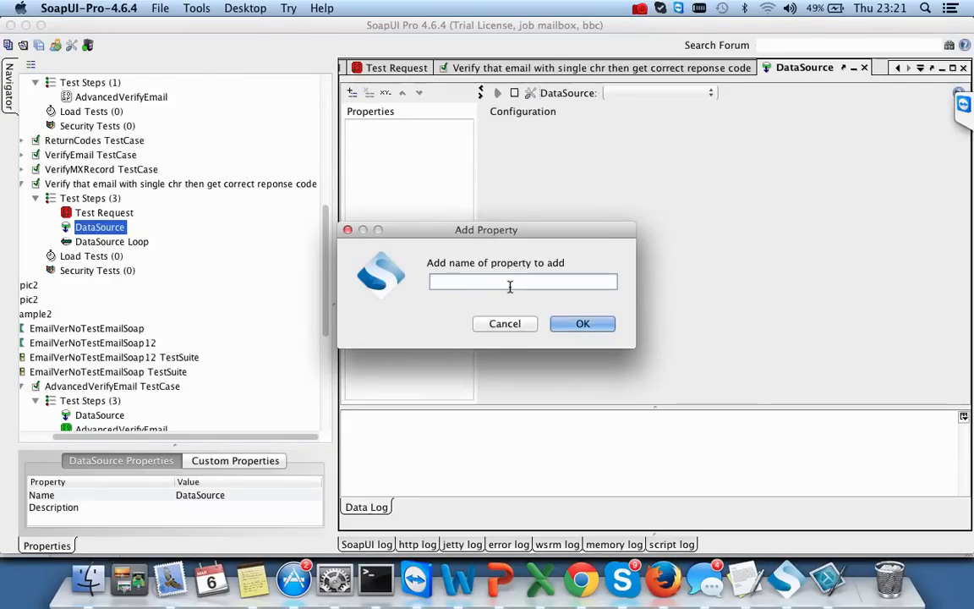
- Add an Emails property to the new DataSource step
{"action": "type", "text": "EMail"}
{"action": "key", "text": "BackSpace"}
{"action": "key", "text": "BackSpace"}
{"action": "key", "text": "BackSpace"}
{"action": "key", "text": "BackSpace"}
{"action": "type", "text": "mail"}
{"action": "key", "text": "super+Tab"}
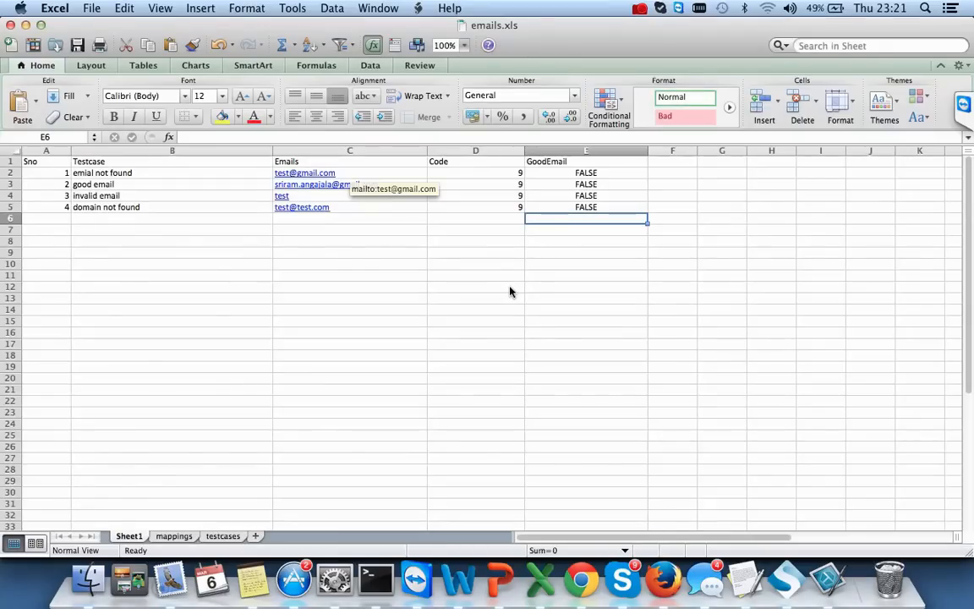
{"action": "key", "text": "super+Tab"}
{"action": "type", "text": "s"}
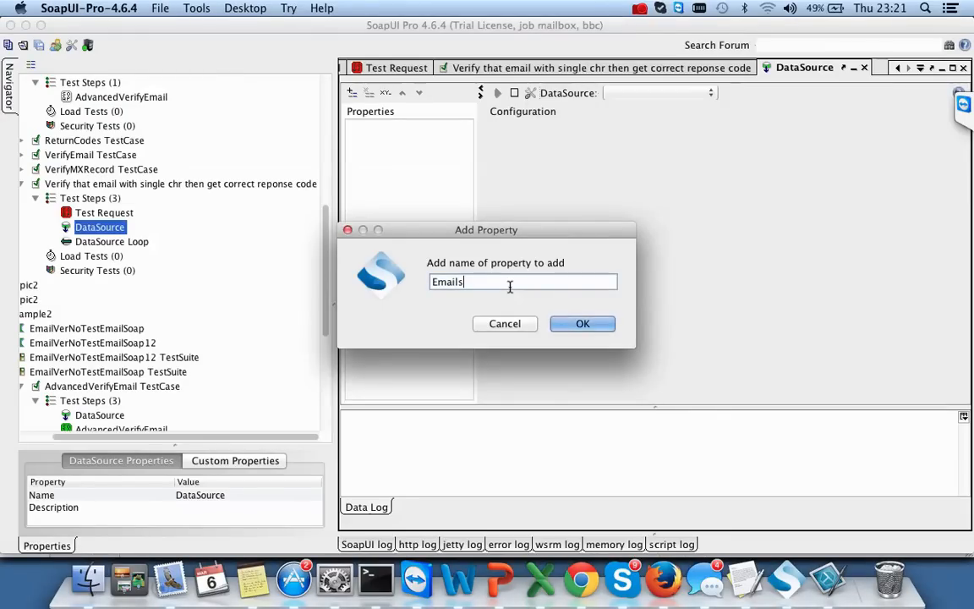
{"action": "left_click", "coordinate": [583, 322]}
- Add Code and GoodEmail properties, then list the available data source types
{"action": "left_click", "coordinate": [352, 93]}
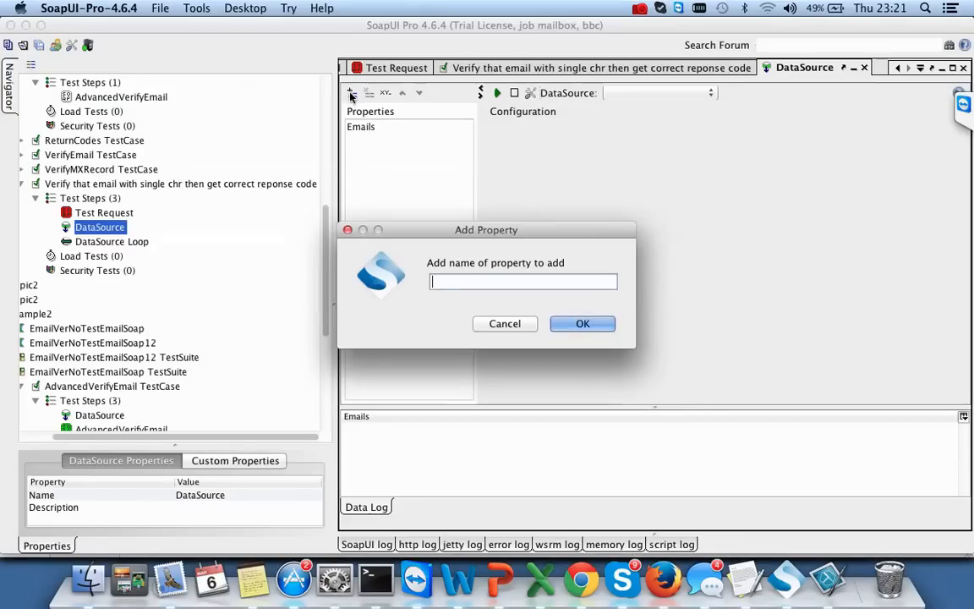
{"action": "type", "text": "Co"}
{"action": "key", "text": "BackSpace"}
{"action": "type", "text": "ode"}
{"action": "left_click", "coordinate": [581, 323]}
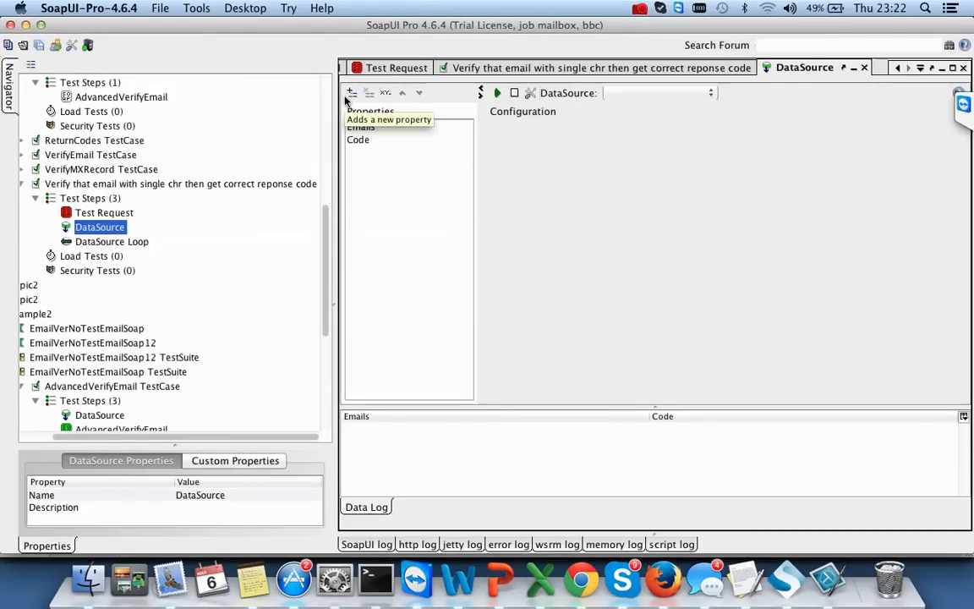
{"action": "left_click", "coordinate": [351, 95]}
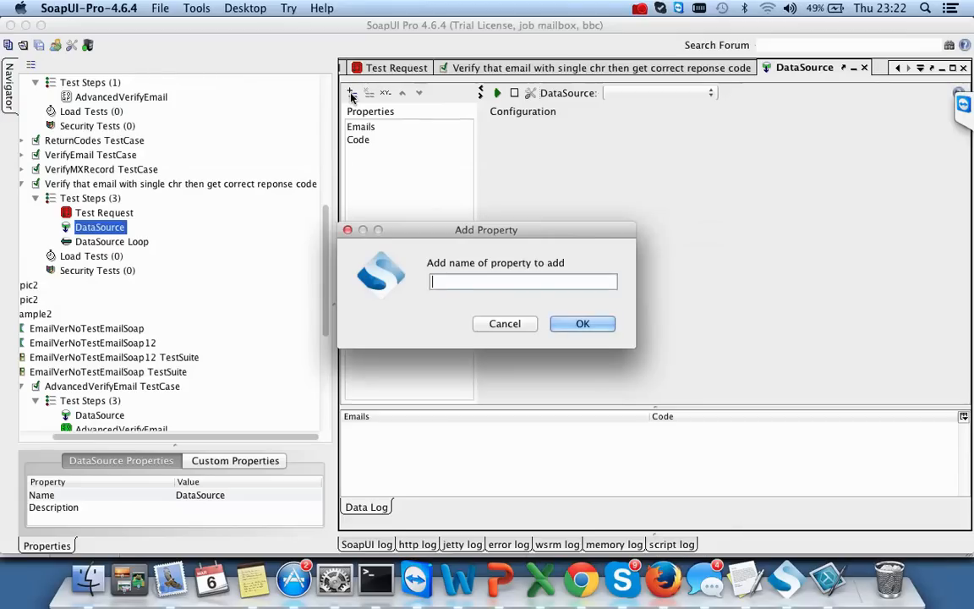
{"action": "type", "text": "GoodEmail"}
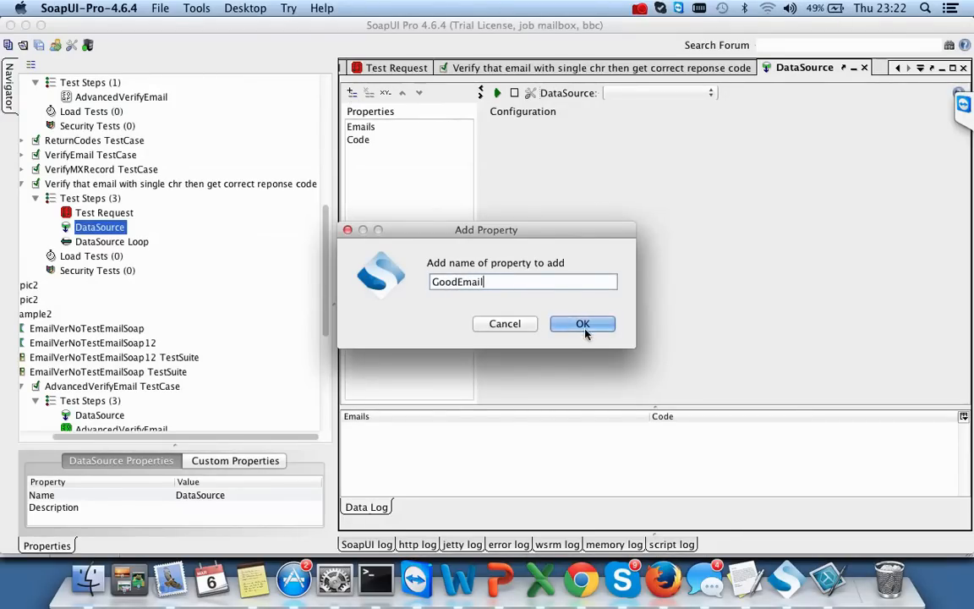
{"action": "left_click", "coordinate": [583, 324]}
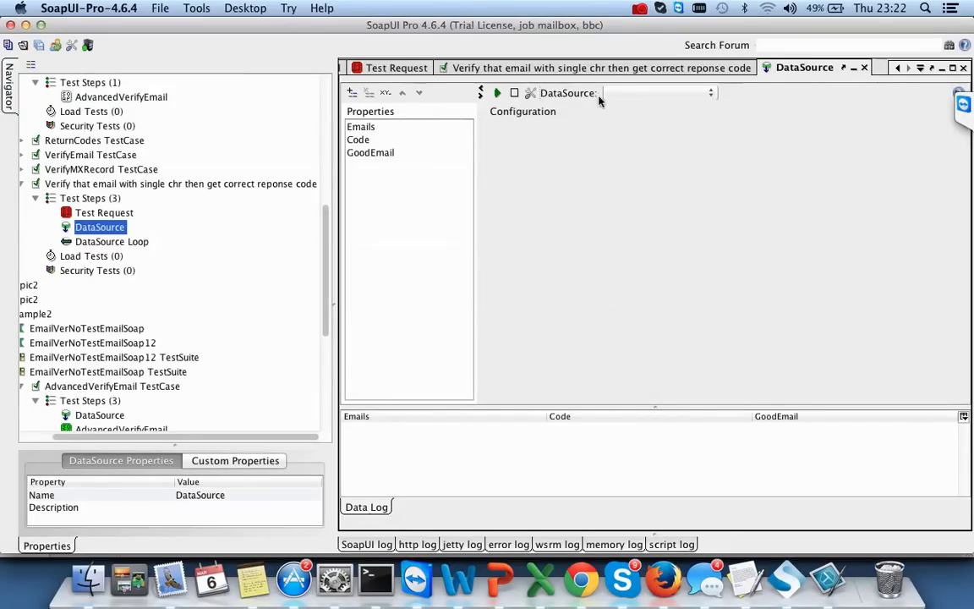
{"action": "left_click", "coordinate": [643, 93]}
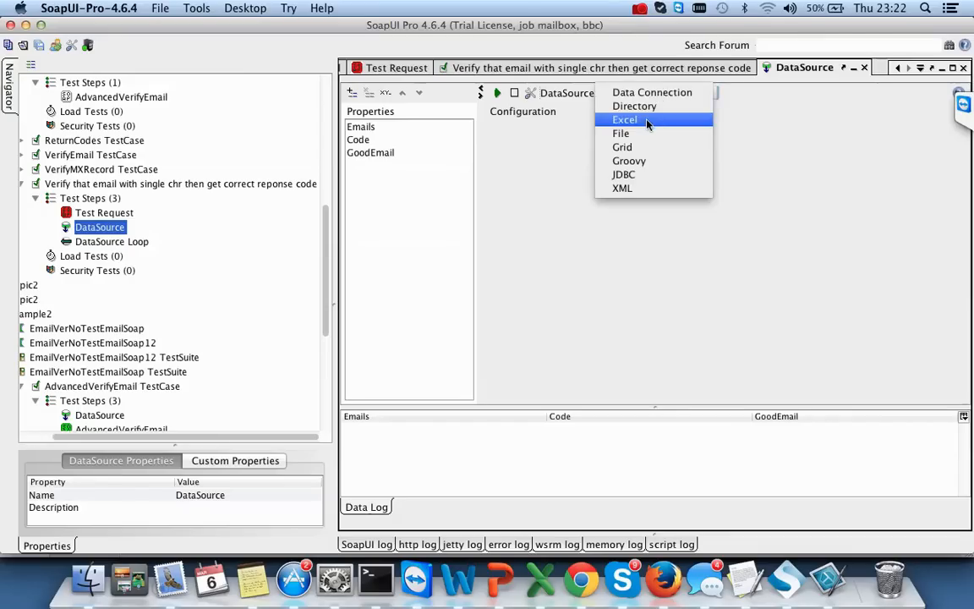
- Make the DataSource Excel type reading emails.xls, worksheet Sheet1
{"action": "left_click", "coordinate": [646, 120]}
{"action": "left_click", "coordinate": [880, 142]}
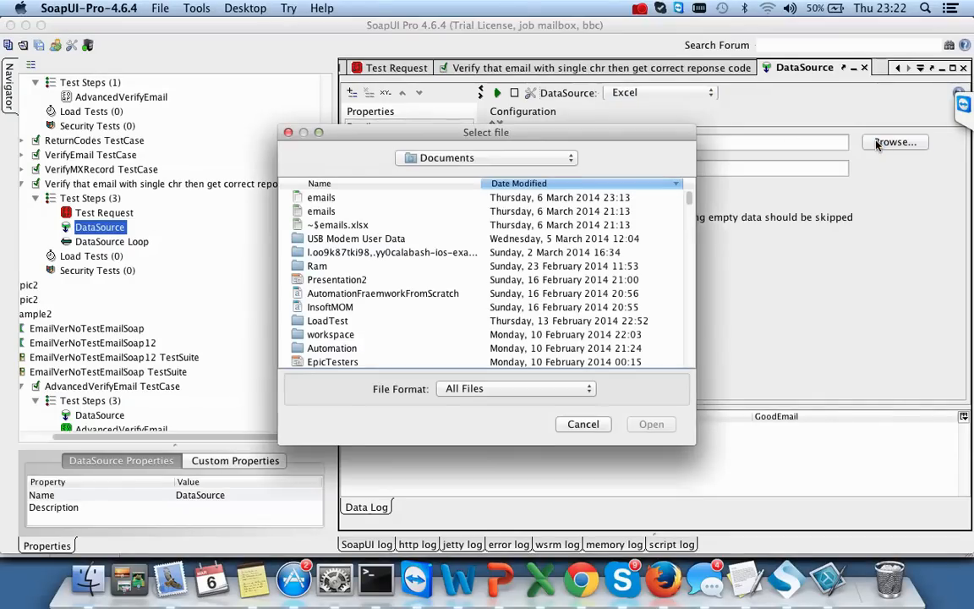
{"action": "left_click", "coordinate": [322, 198]}
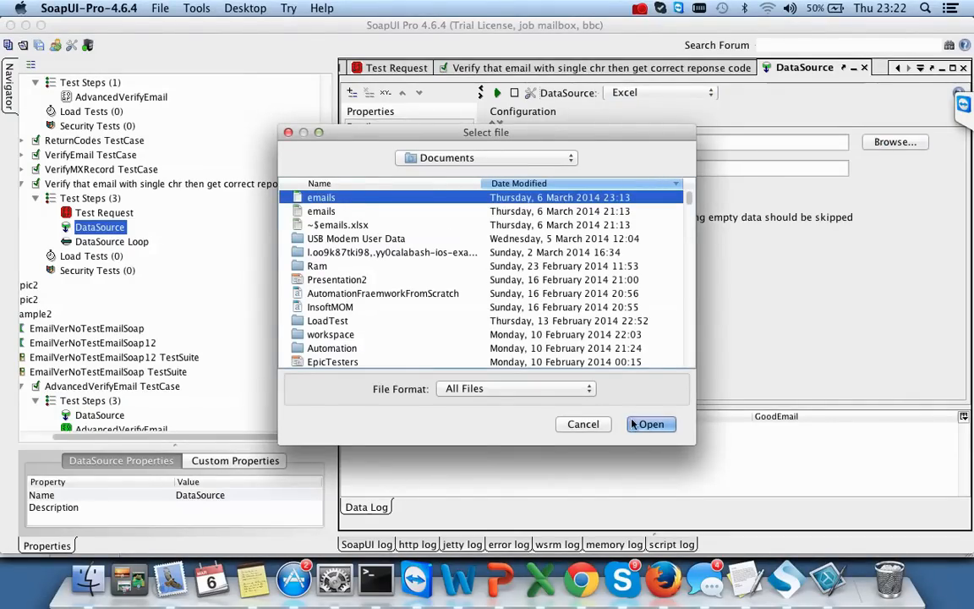
{"action": "left_click", "coordinate": [646, 424]}
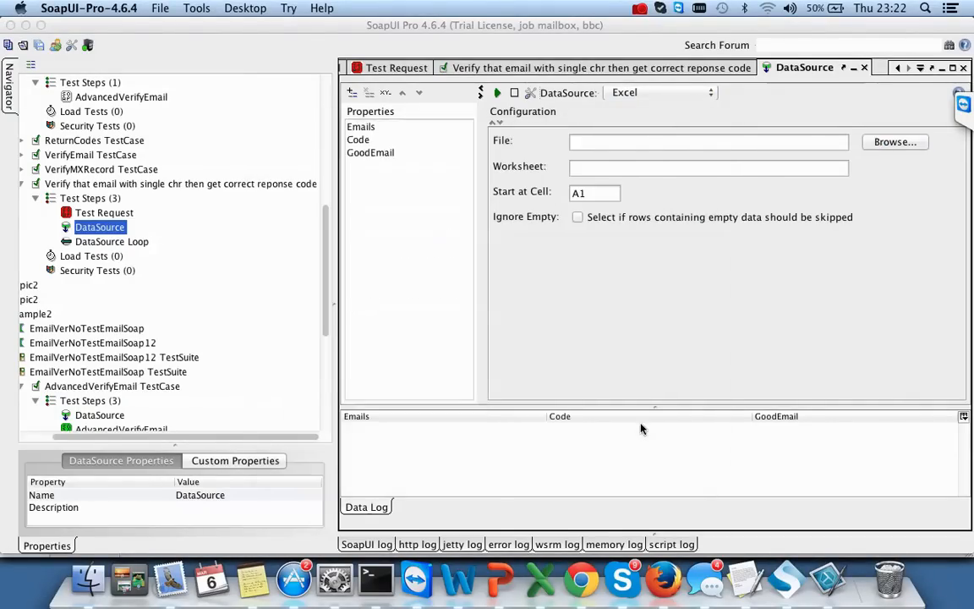
{"action": "left_click", "coordinate": [596, 169]}
{"action": "type", "text": "Sheet1"}
{"action": "left_click", "coordinate": [590, 193]}
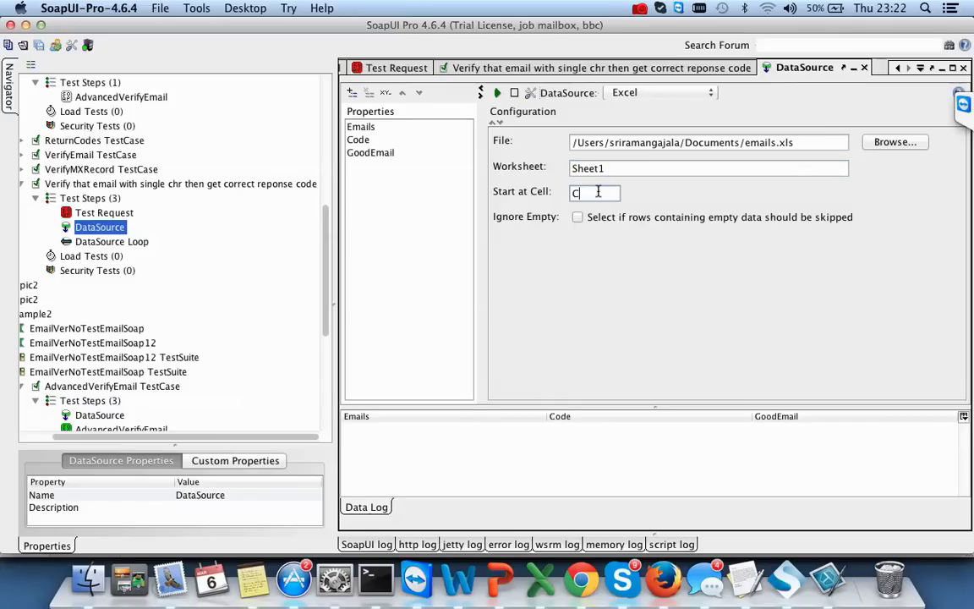
- Confirm start cell C2 in the spreadsheet and test-load the four data rows
{"action": "key", "text": "super+Tab"}
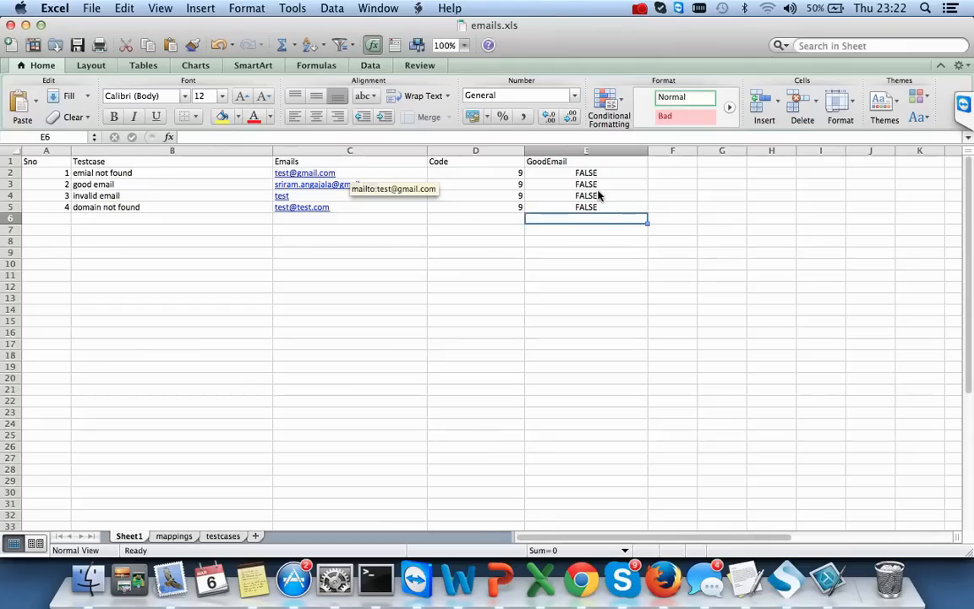
{"action": "left_click", "coordinate": [485, 176]}
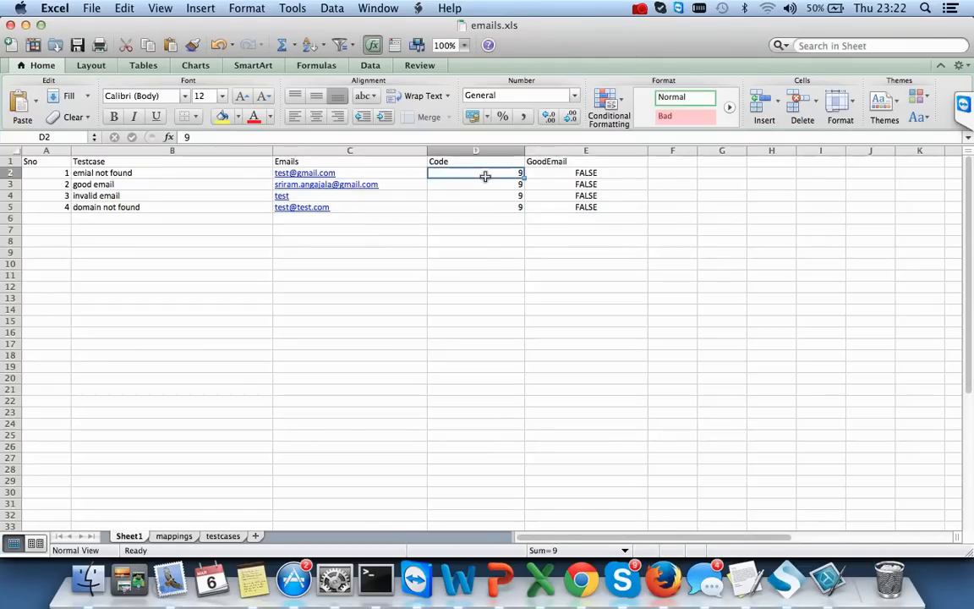
{"action": "key", "text": "Left"}
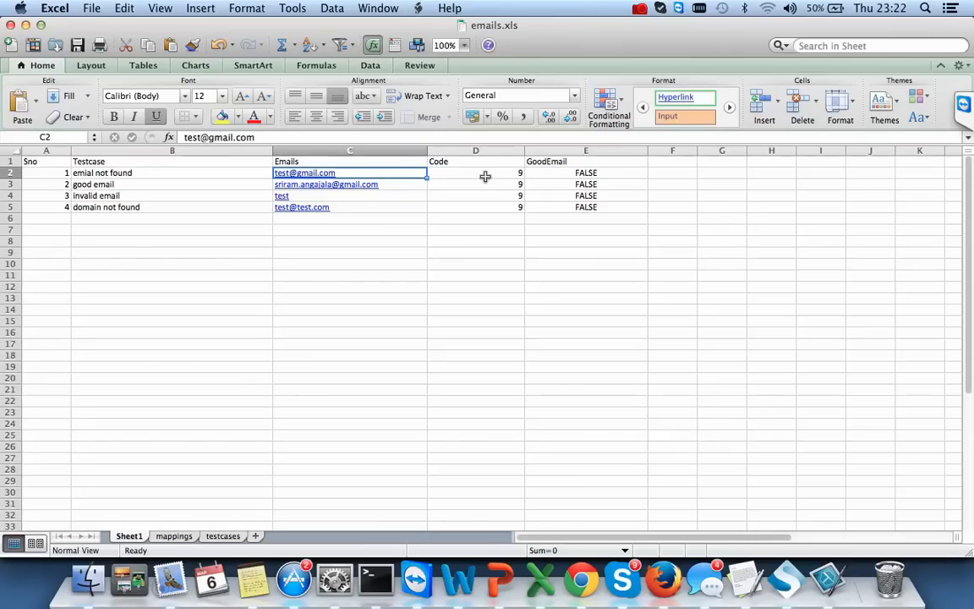
{"action": "key", "text": "Right"}
{"action": "key", "text": "Left"}
{"action": "key", "text": "Right"}
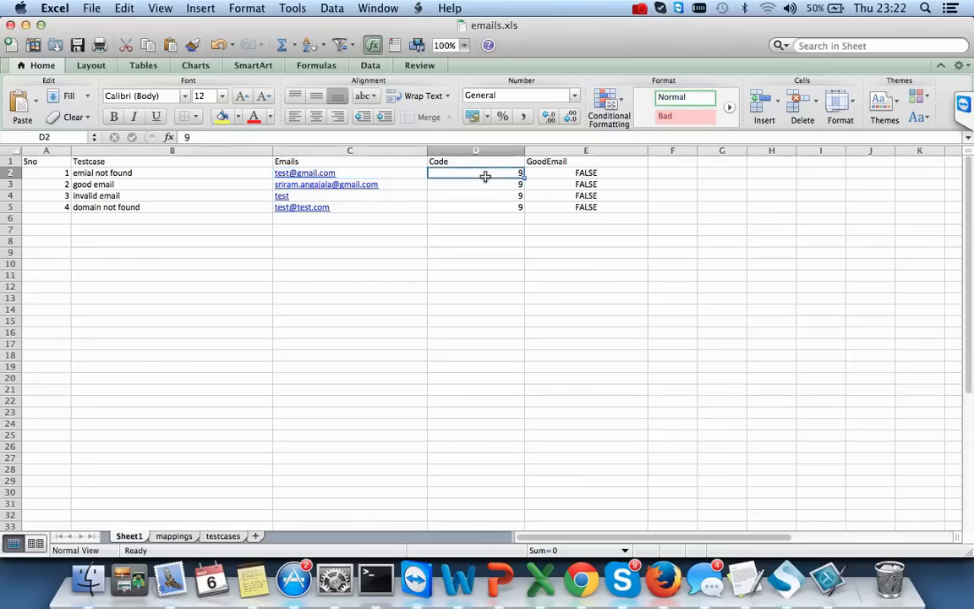
{"action": "key", "text": "super+Tab"}
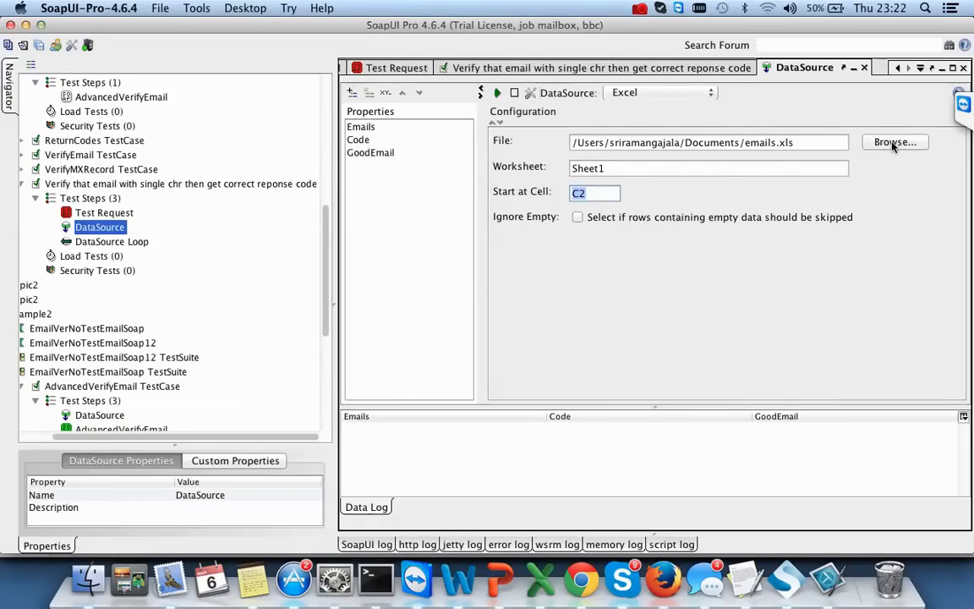
{"action": "left_click", "coordinate": [497, 93]}
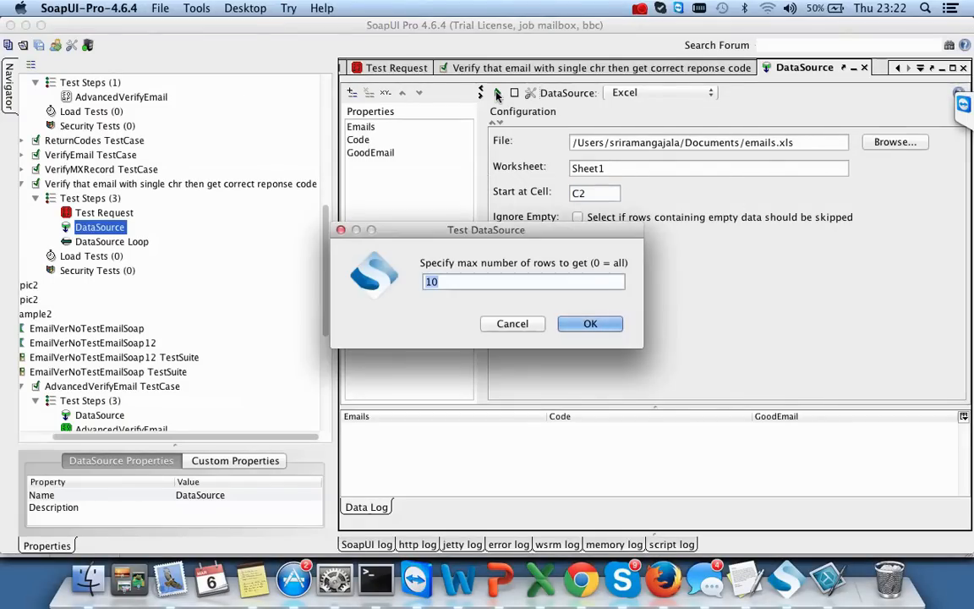
{"action": "left_click", "coordinate": [583, 323]}
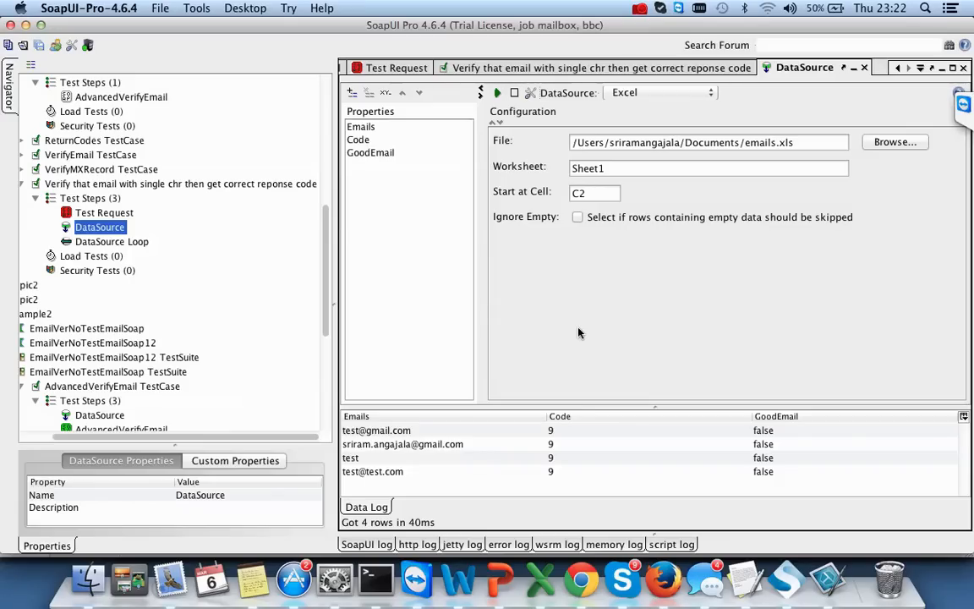
{"action": "double_click", "coordinate": [97, 214]}
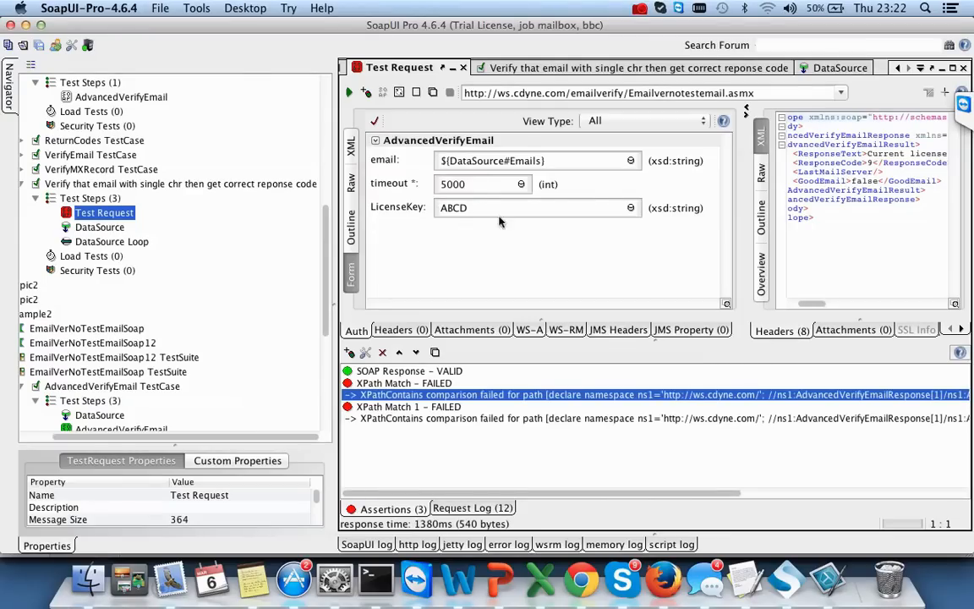
- Re-bind the Test Request email value to ${DataSource#Emails} from the new DataSource step
{"action": "right_click", "coordinate": [632, 161]}
{"action": "mouse_move", "coordinate": [668, 181]}
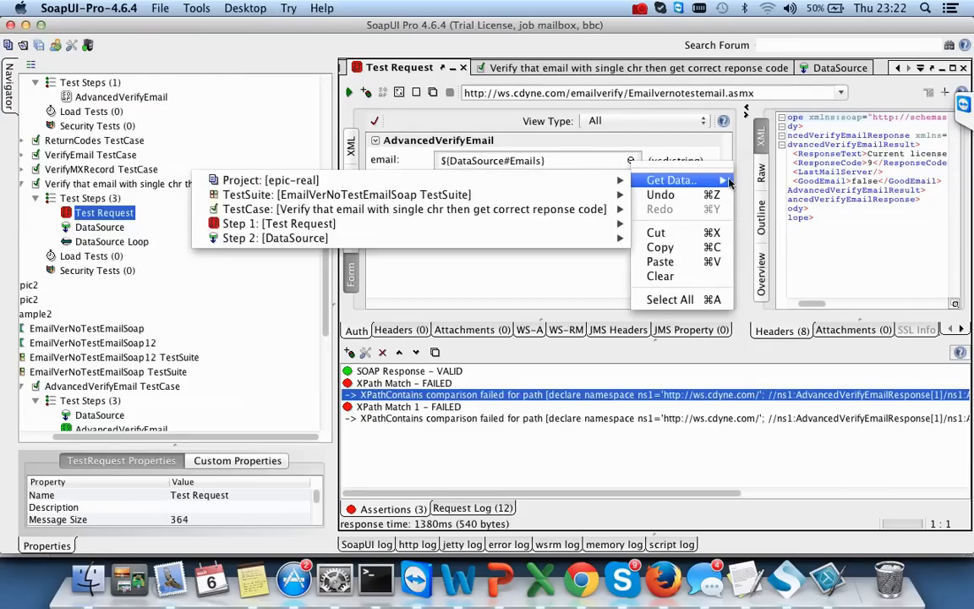
{"action": "mouse_move", "coordinate": [572, 241]}
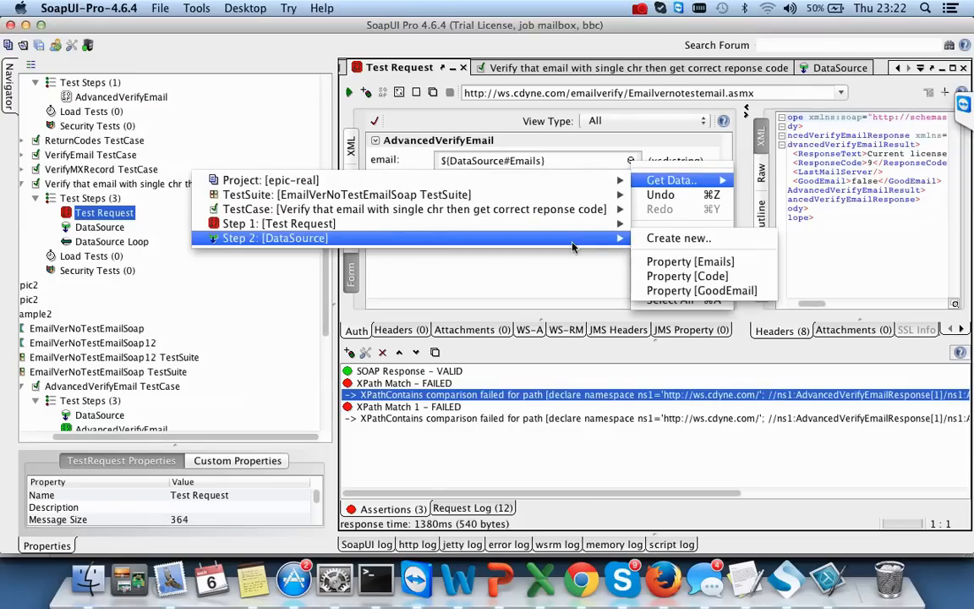
{"action": "left_click", "coordinate": [701, 265]}
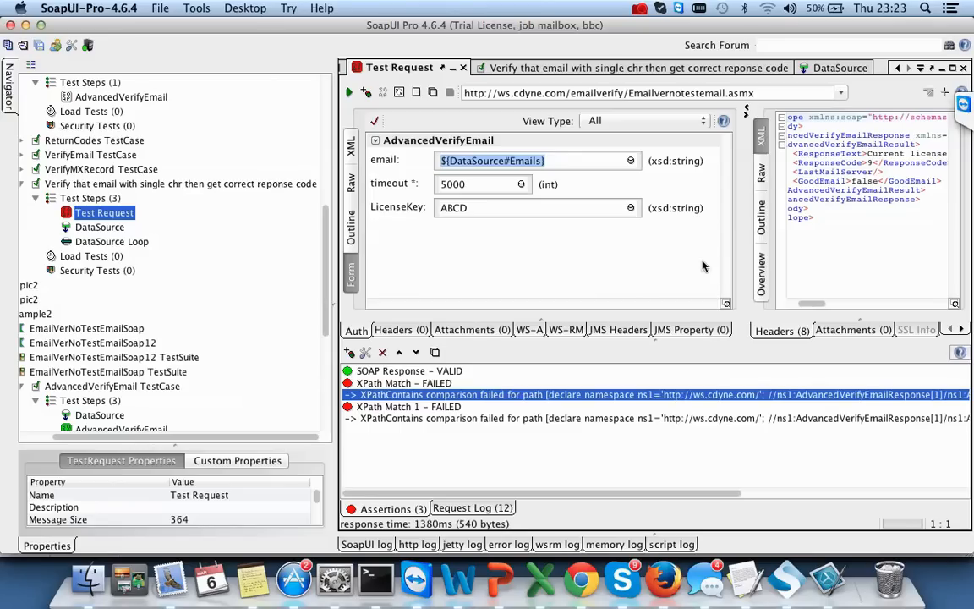
- Remove the XPath Match and XPath Match 1 assertions
{"action": "left_click", "coordinate": [383, 354]}
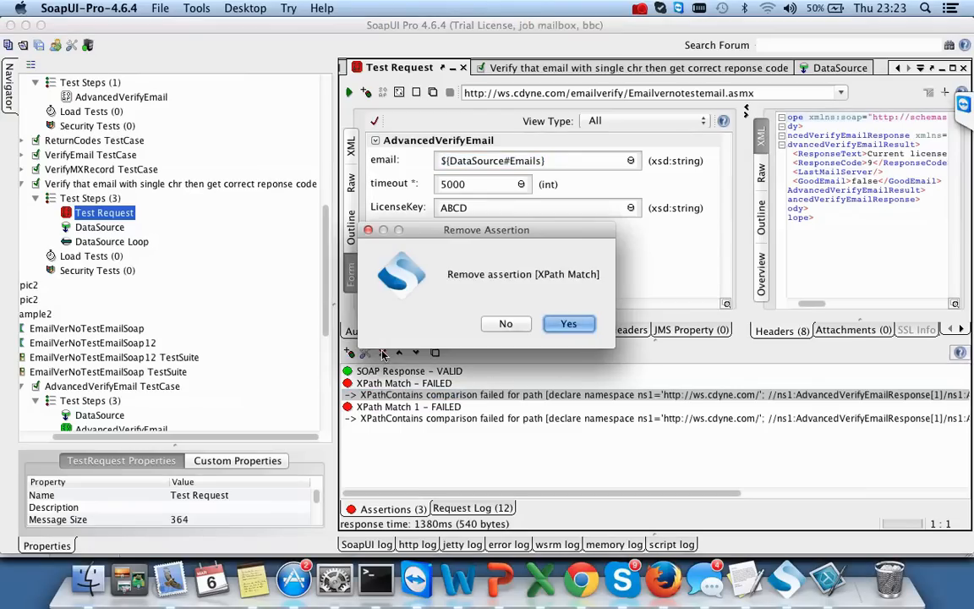
{"action": "left_click", "coordinate": [572, 323]}
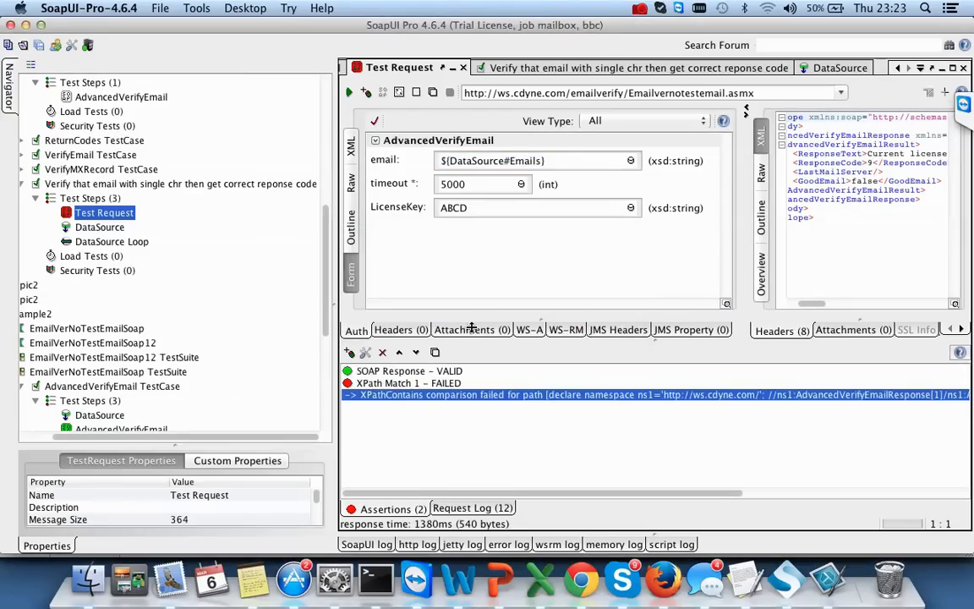
{"action": "left_click", "coordinate": [383, 354]}
{"action": "left_click", "coordinate": [573, 324]}
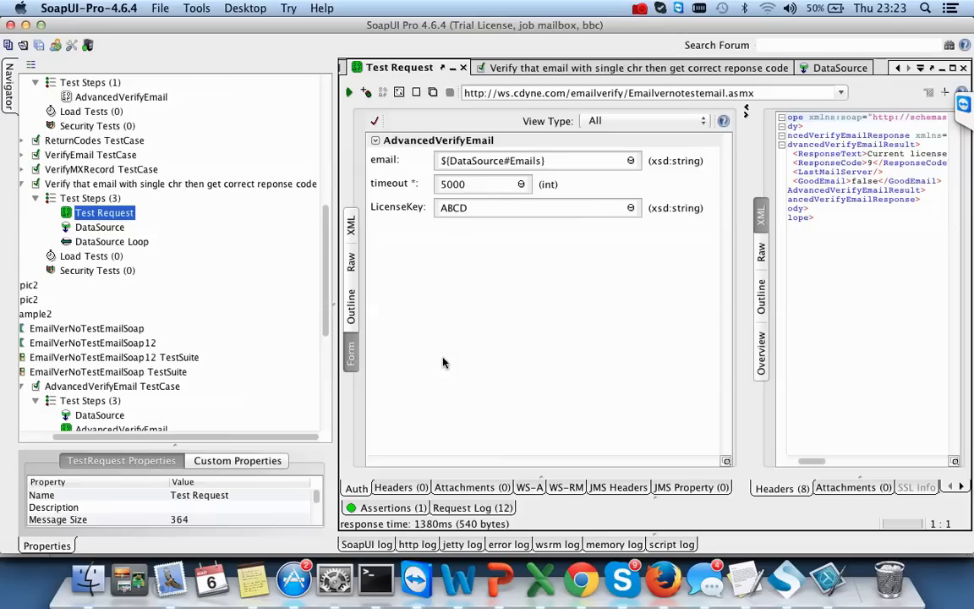
- Resend the request and confirm the SOAP Response assertion passes
{"action": "left_click", "coordinate": [412, 509]}
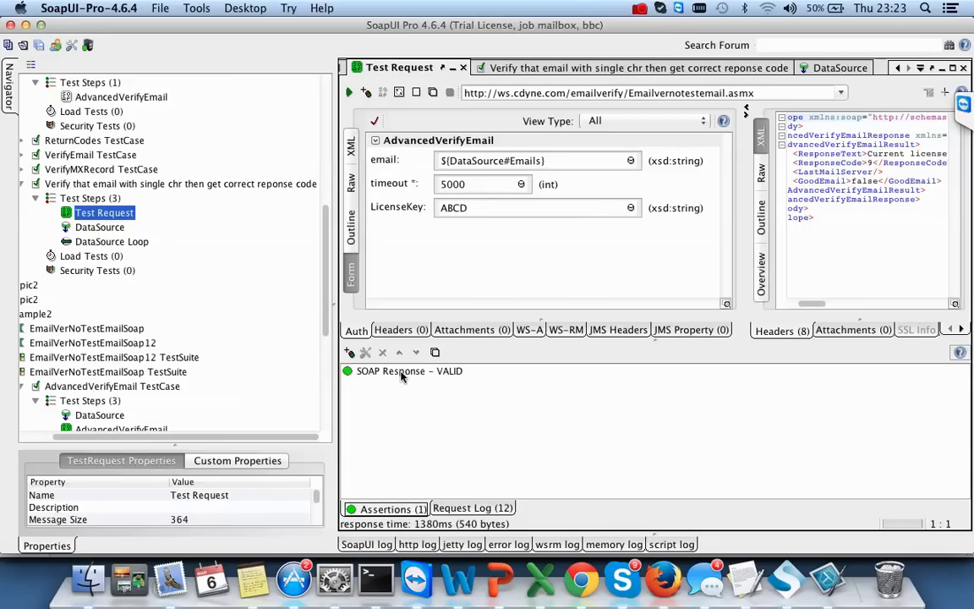
{"action": "left_click", "coordinate": [402, 372]}
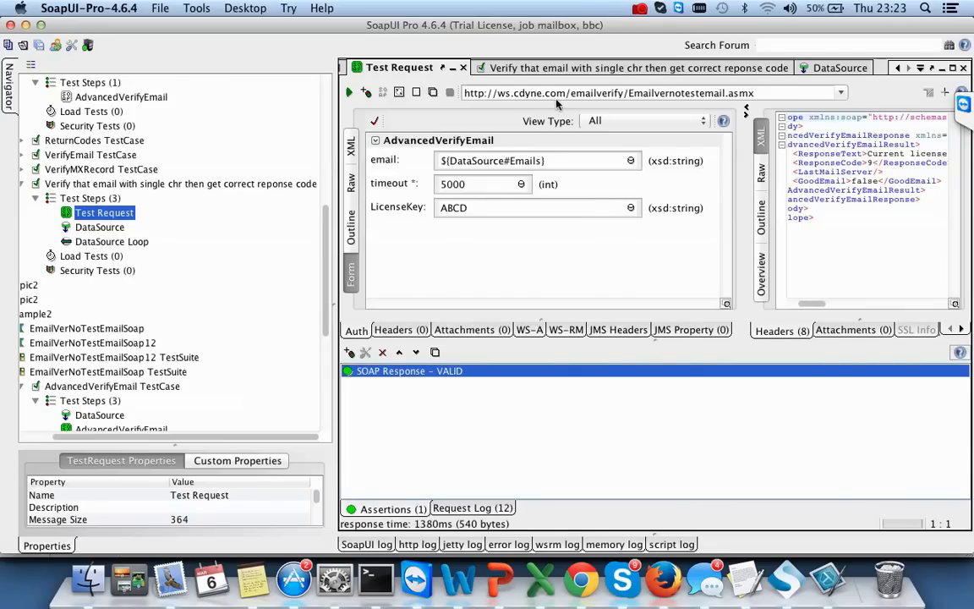
{"action": "left_click", "coordinate": [351, 99]}
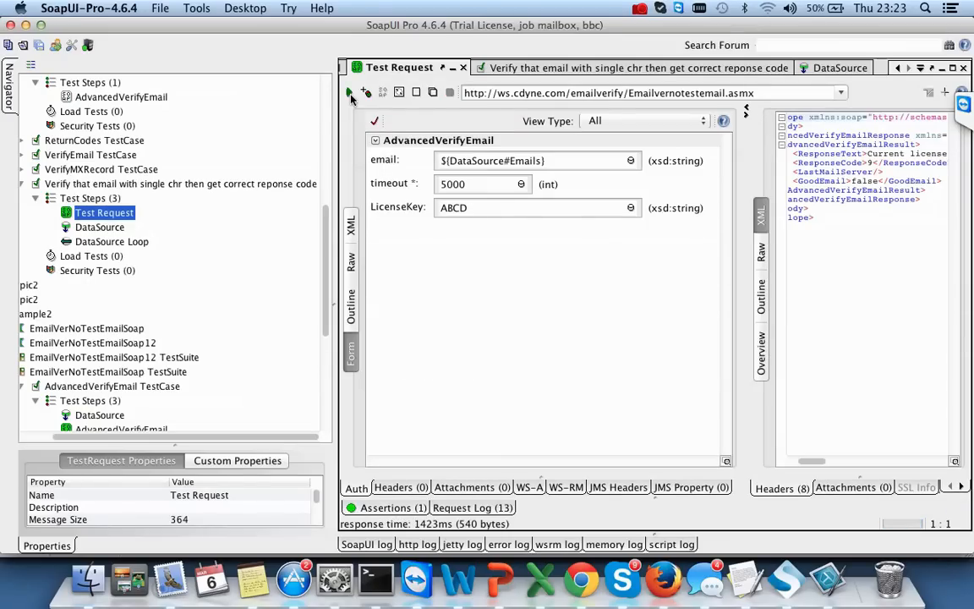
{"action": "left_click", "coordinate": [386, 508]}
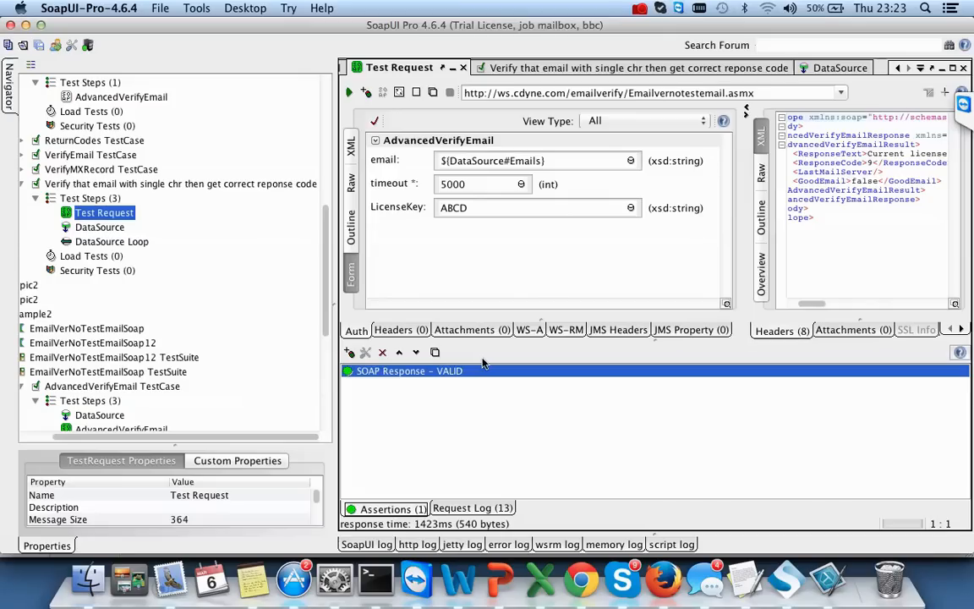
- Add an XPath Match assertion that targets the ResponseCode response node
{"action": "left_click", "coordinate": [349, 355]}
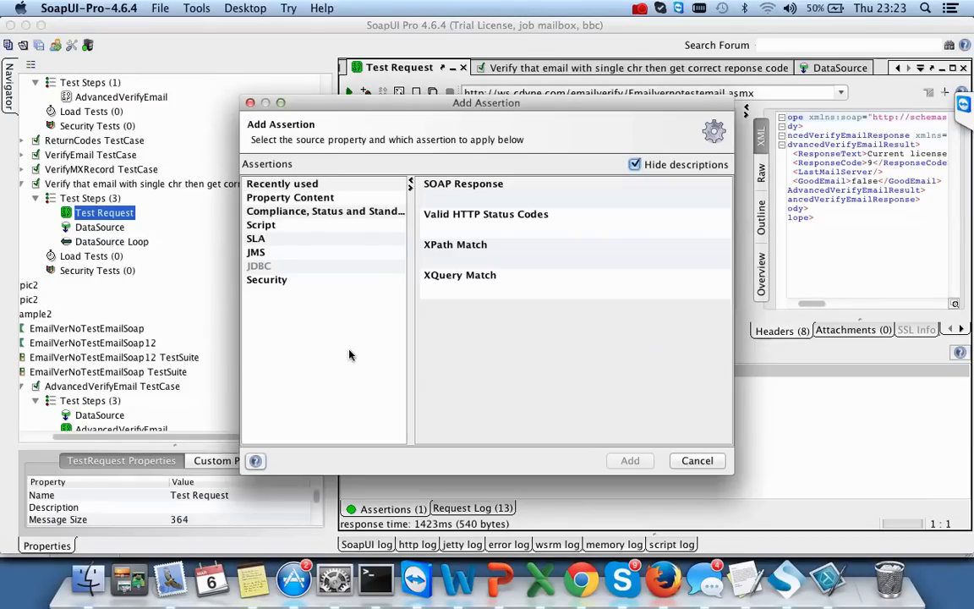
{"action": "left_click", "coordinate": [482, 244]}
{"action": "left_click", "coordinate": [630, 461]}
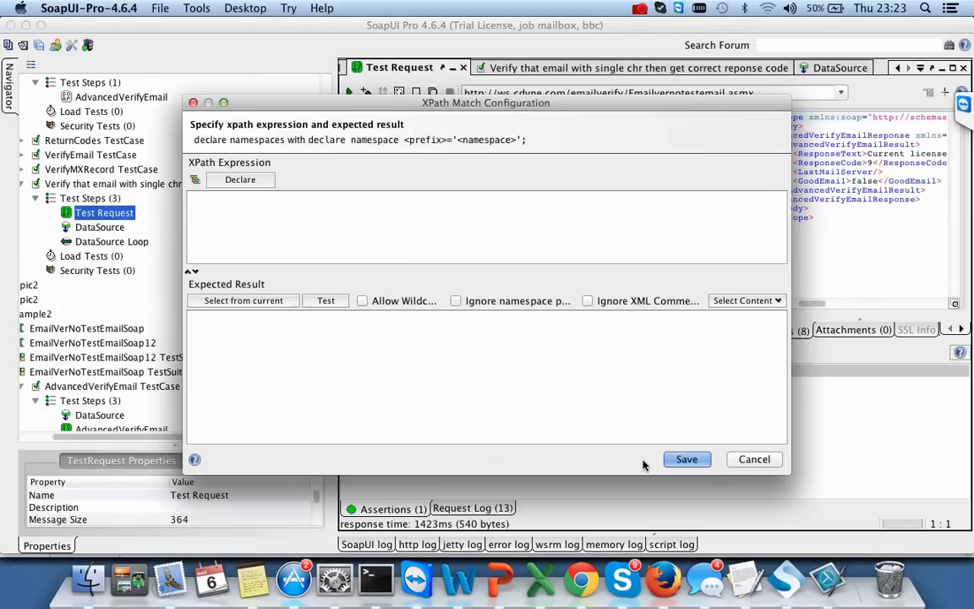
{"action": "left_click", "coordinate": [196, 180]}
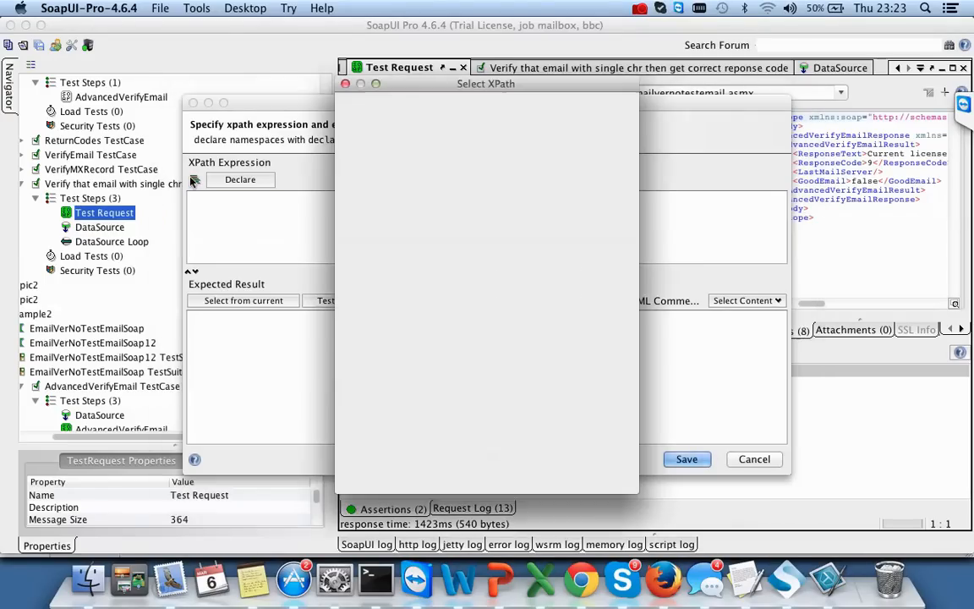
{"action": "left_click", "coordinate": [448, 218]}
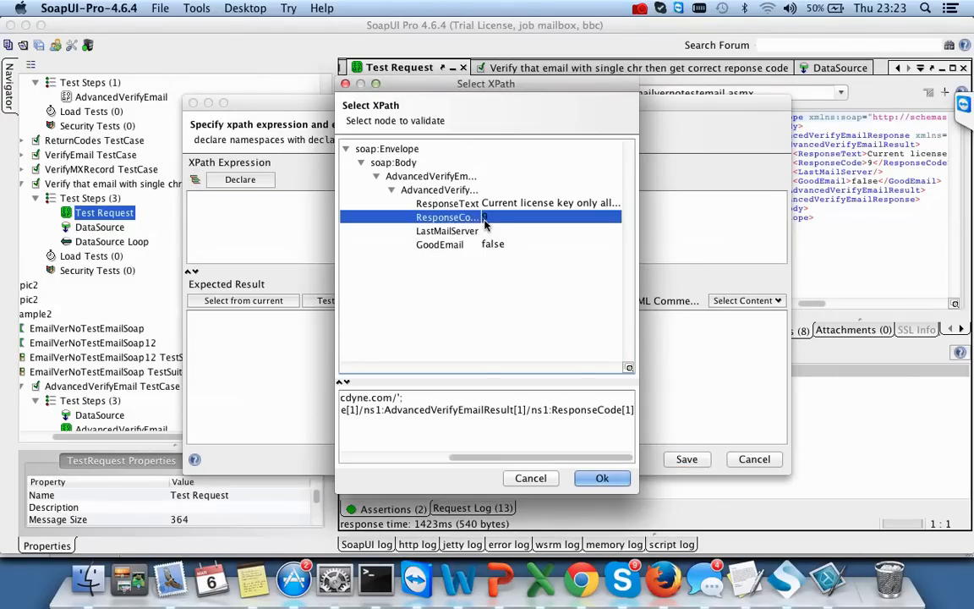
{"action": "left_click", "coordinate": [594, 478]}
- Set its expected value to ${DataSource#Code}, save, and resend so both assertions pass
{"action": "left_click", "coordinate": [746, 300]}
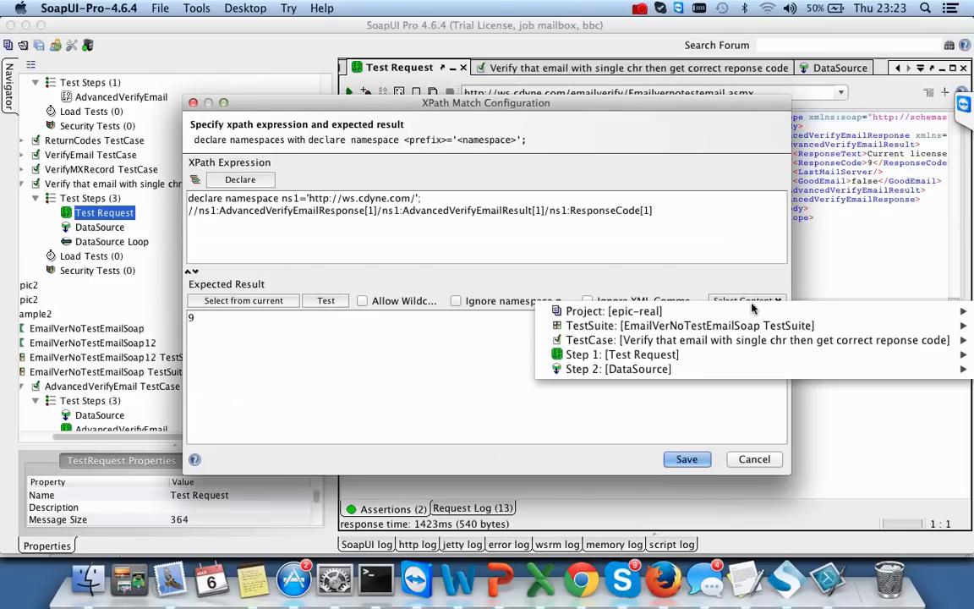
{"action": "mouse_move", "coordinate": [639, 375]}
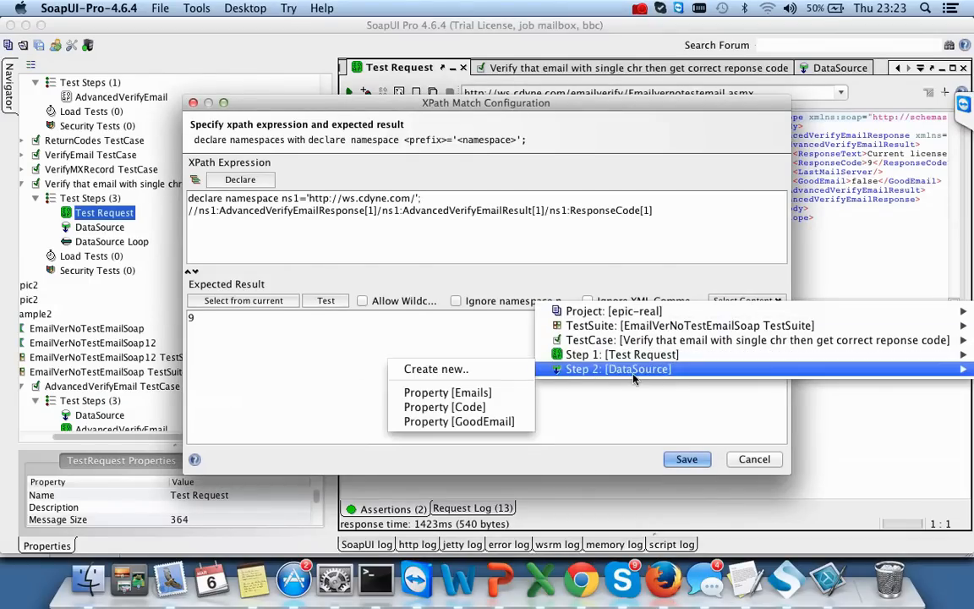
{"action": "left_click", "coordinate": [489, 407]}
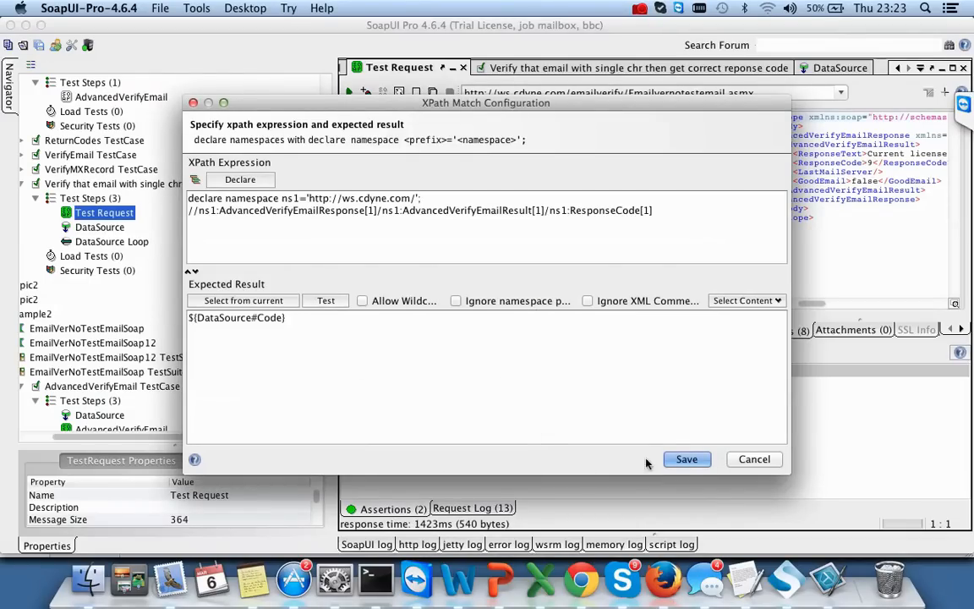
{"action": "left_click", "coordinate": [685, 460]}
{"action": "left_click", "coordinate": [348, 92]}
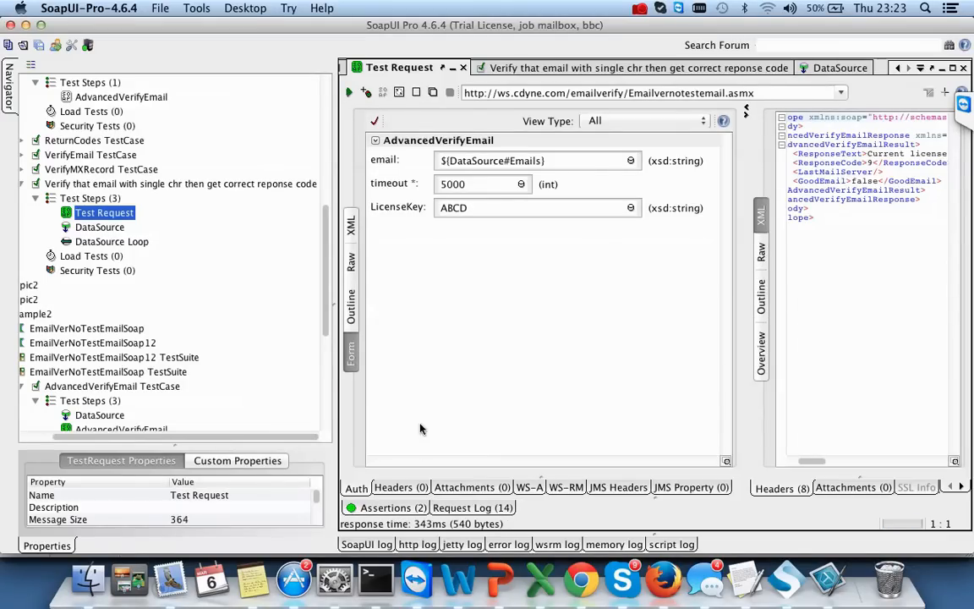
{"action": "left_click", "coordinate": [401, 511]}
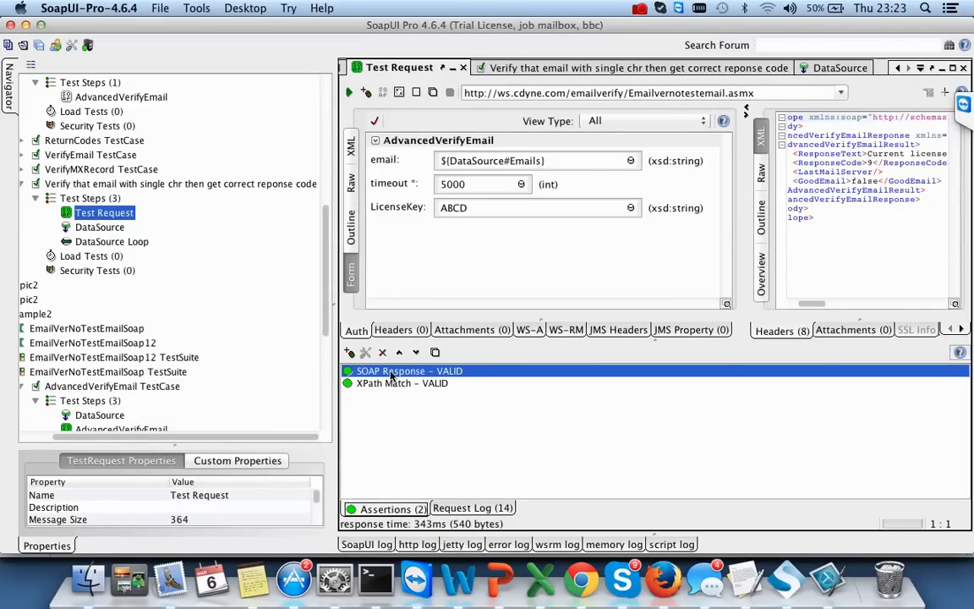
- Add an XPath Match assertion on the GoodEmail response node
{"action": "left_click", "coordinate": [350, 354]}
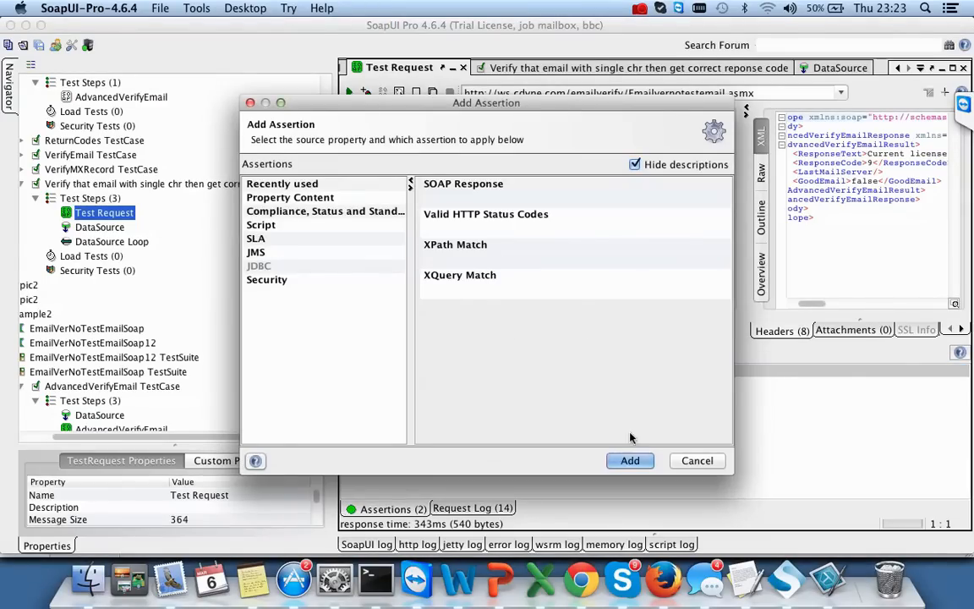
{"action": "left_click", "coordinate": [629, 460]}
{"action": "left_click", "coordinate": [571, 323]}
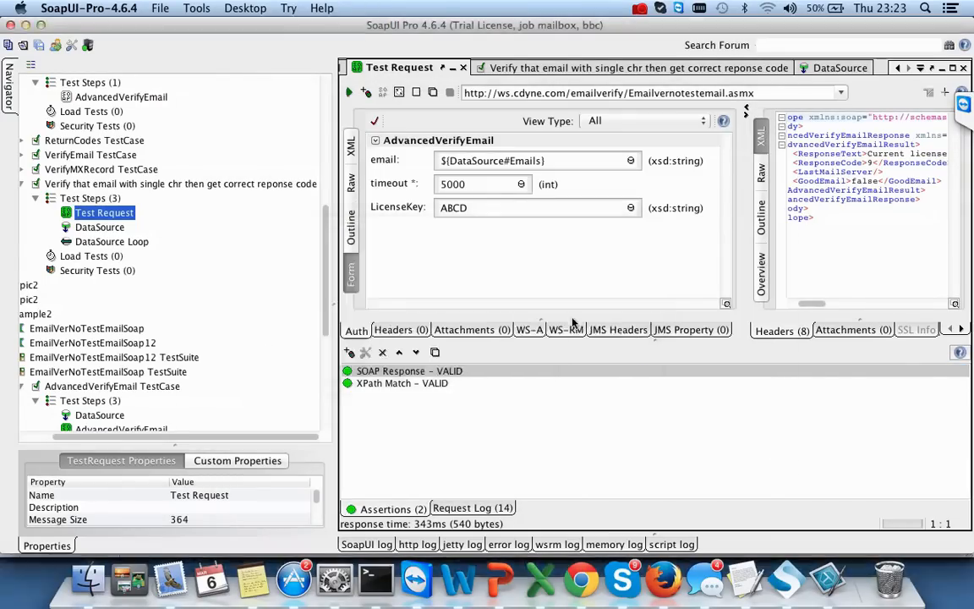
{"action": "left_click", "coordinate": [195, 180]}
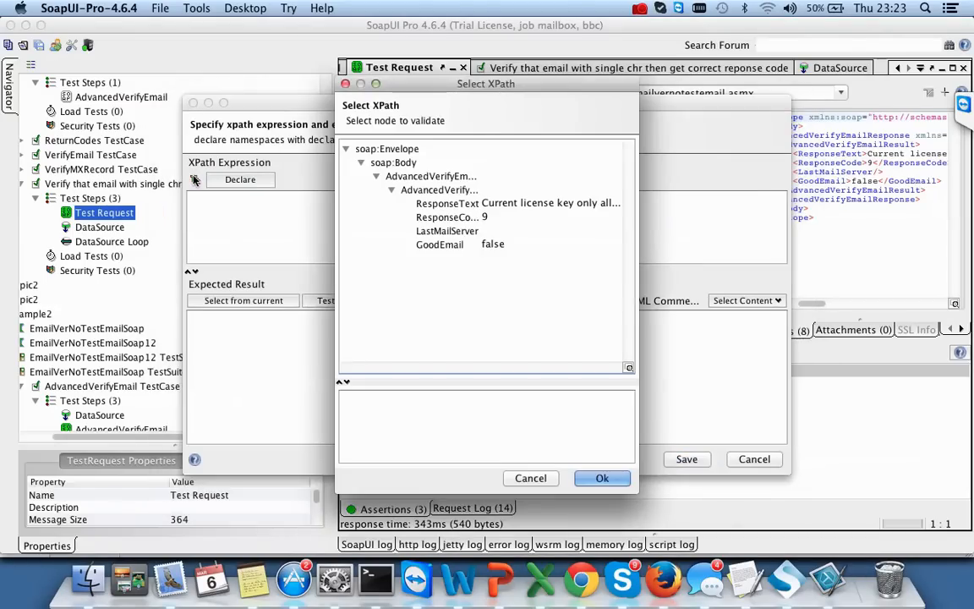
{"action": "left_click", "coordinate": [496, 245]}
{"action": "left_click", "coordinate": [601, 478]}
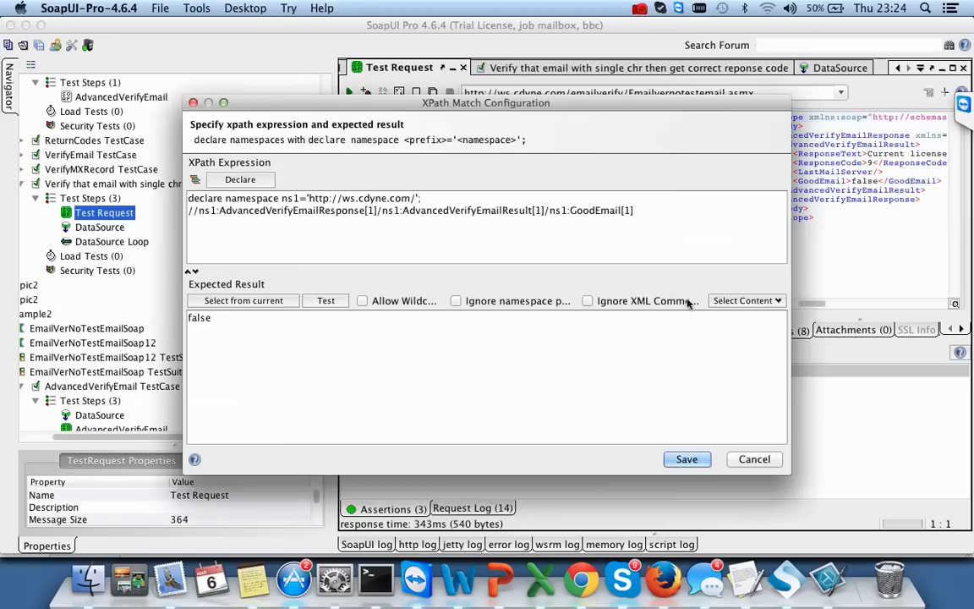
- Expect ${DataSource#GoodEmail} instead of false, save the assertion, and resend the request
{"action": "left_click", "coordinate": [747, 304]}
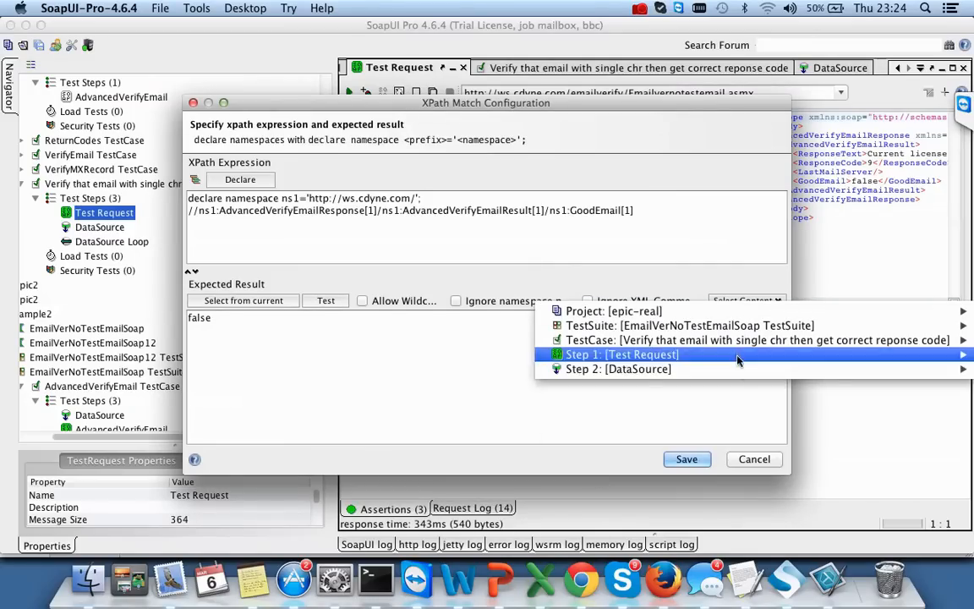
{"action": "mouse_move", "coordinate": [733, 370]}
{"action": "left_click", "coordinate": [460, 423]}
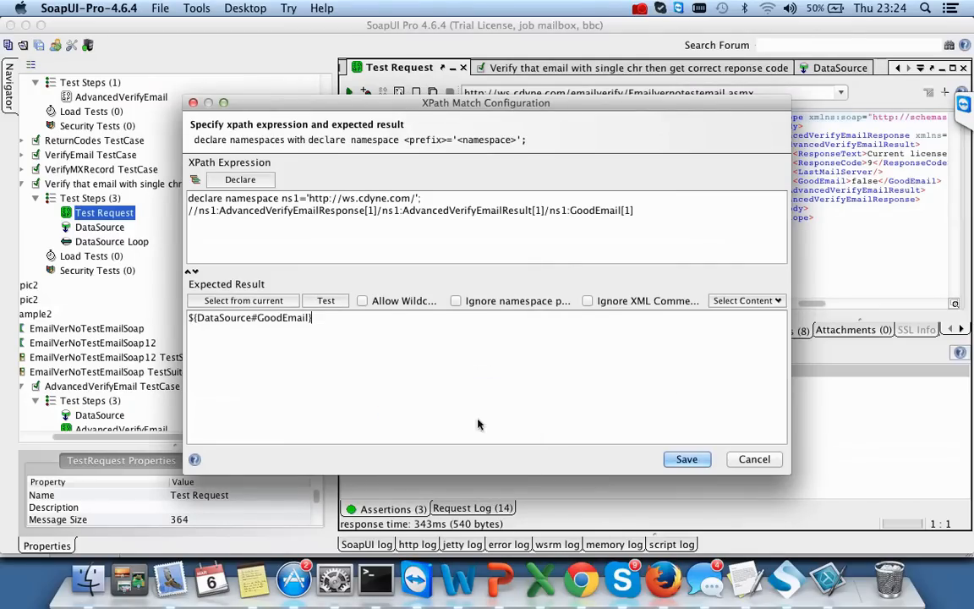
{"action": "left_click", "coordinate": [686, 459]}
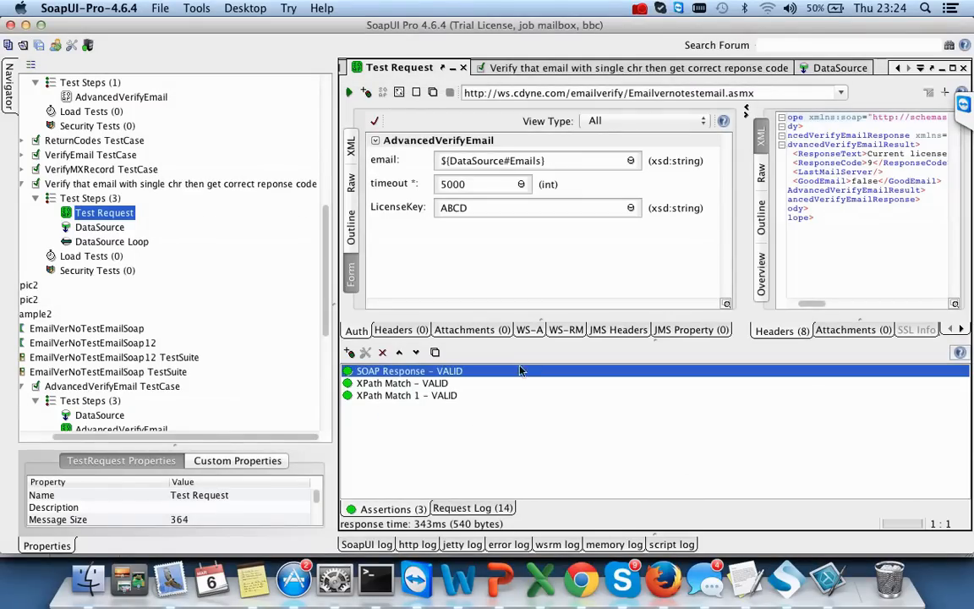
{"action": "left_click", "coordinate": [348, 92]}
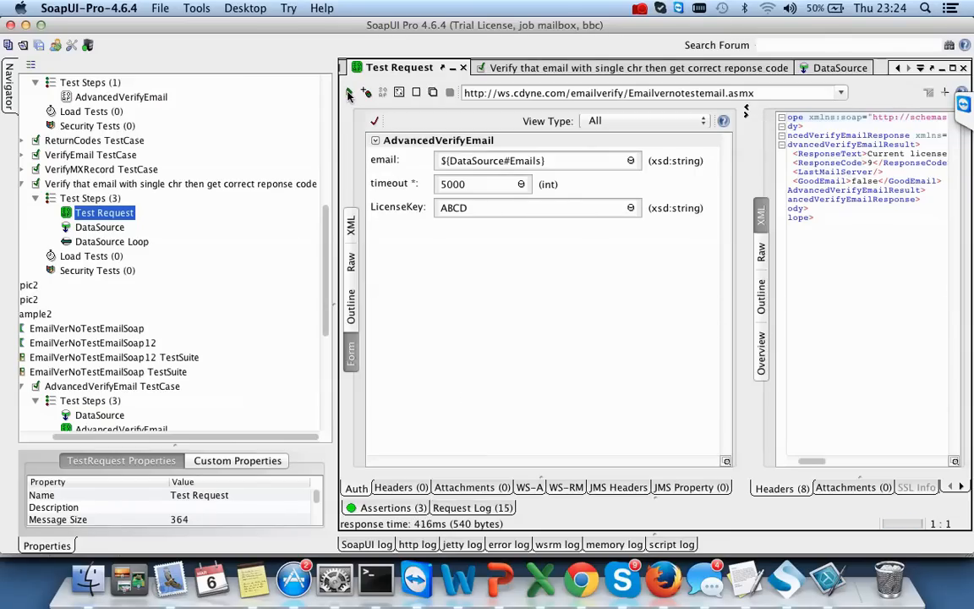
- Check the assertion statuses and glance at the DataSource Loop settings
{"action": "left_click", "coordinate": [396, 508]}
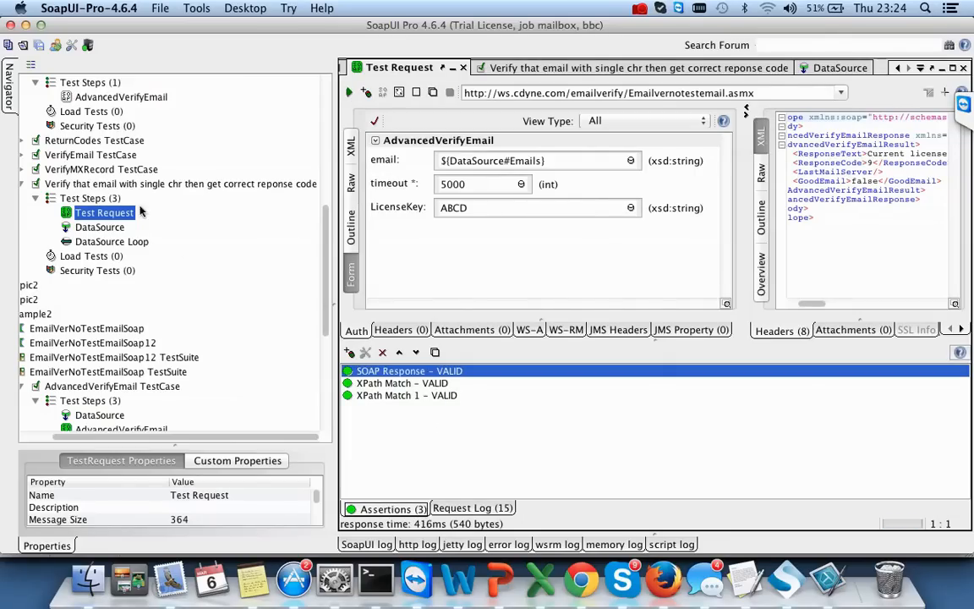
{"action": "left_click", "coordinate": [107, 243]}
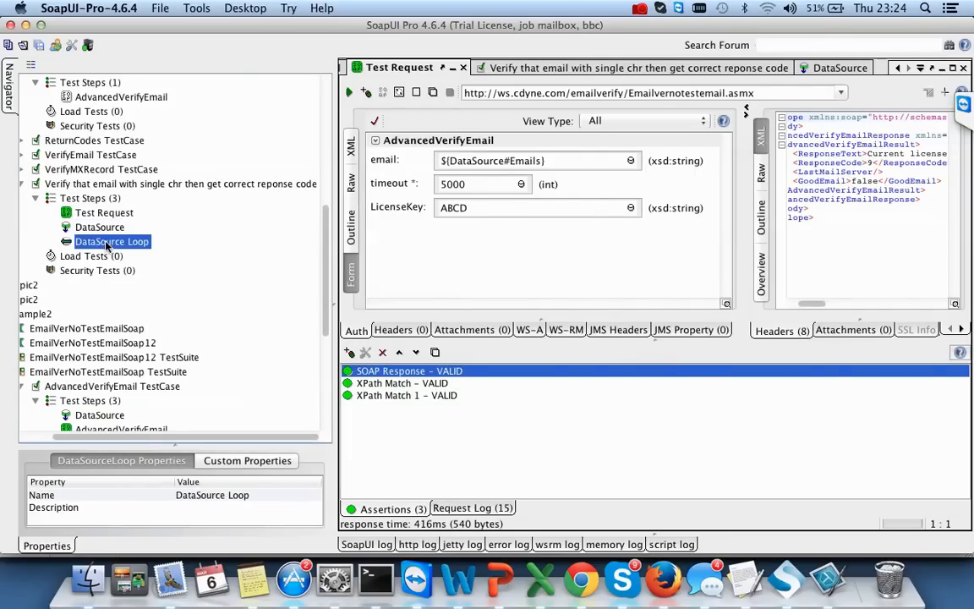
{"action": "double_click", "coordinate": [107, 245]}
{"action": "left_click", "coordinate": [556, 371]}
- Run the whole email verification test case and enlarge the TestCase Log to read failures
{"action": "left_click", "coordinate": [84, 186]}
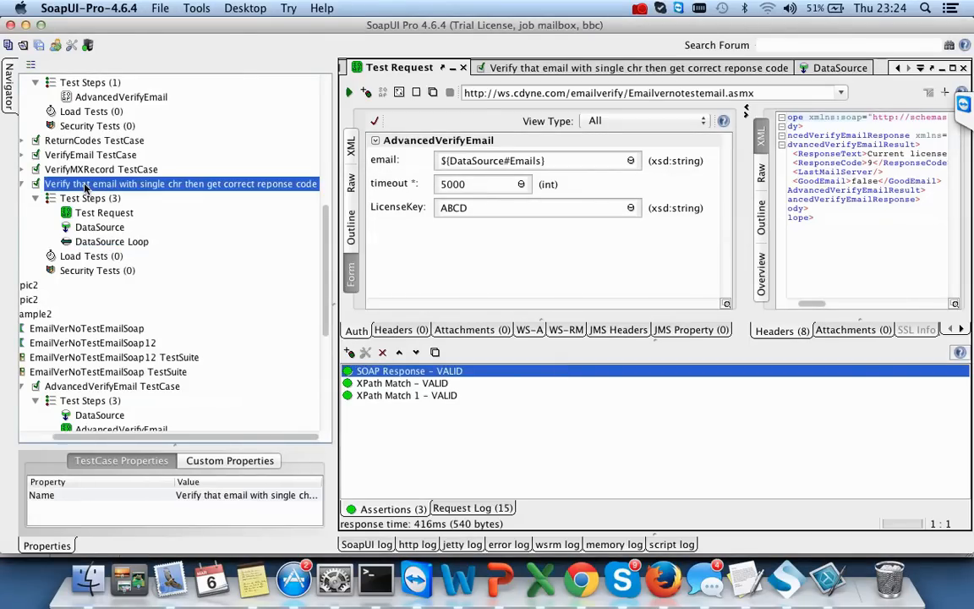
{"action": "double_click", "coordinate": [84, 186]}
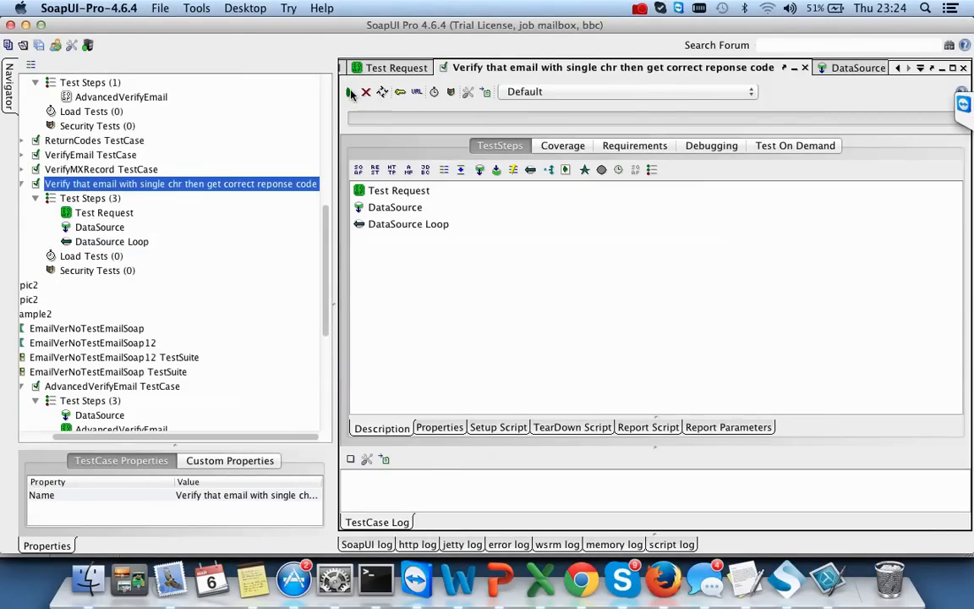
{"action": "left_click", "coordinate": [351, 93]}
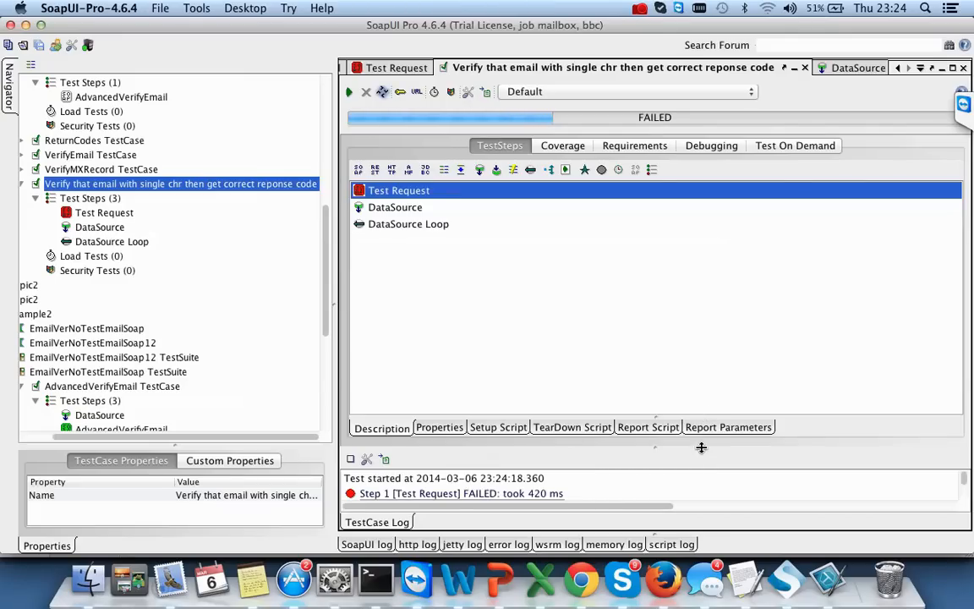
{"action": "left_click_drag", "start_coordinate": [700, 447], "coordinate": [685, 259]}
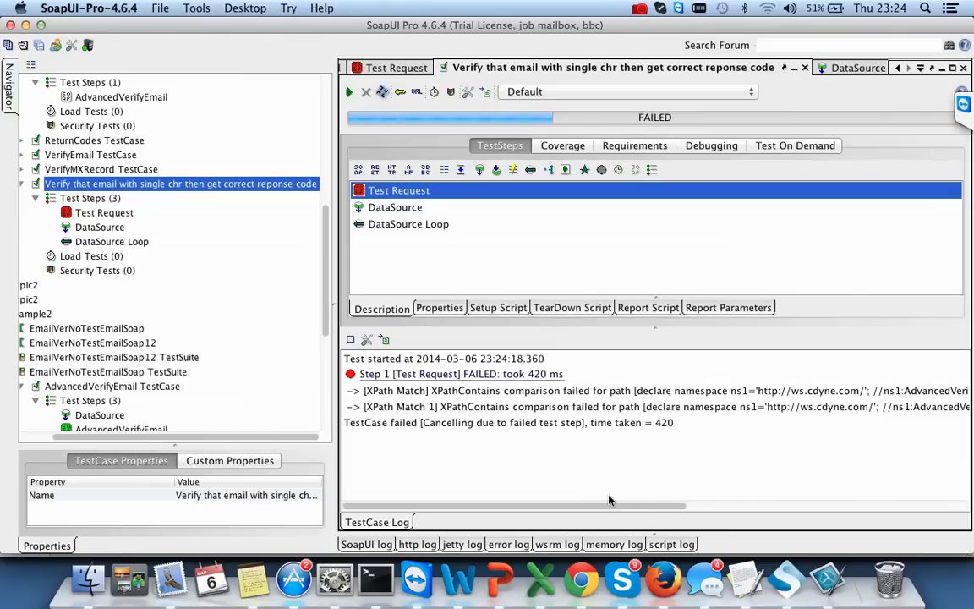
{"action": "left_click_drag", "start_coordinate": [590, 510], "coordinate": [545, 547]}
- Rerun Test Request to inspect XPath matches expecting empty values, then bring emails.xls forward
{"action": "double_click", "coordinate": [104, 212]}
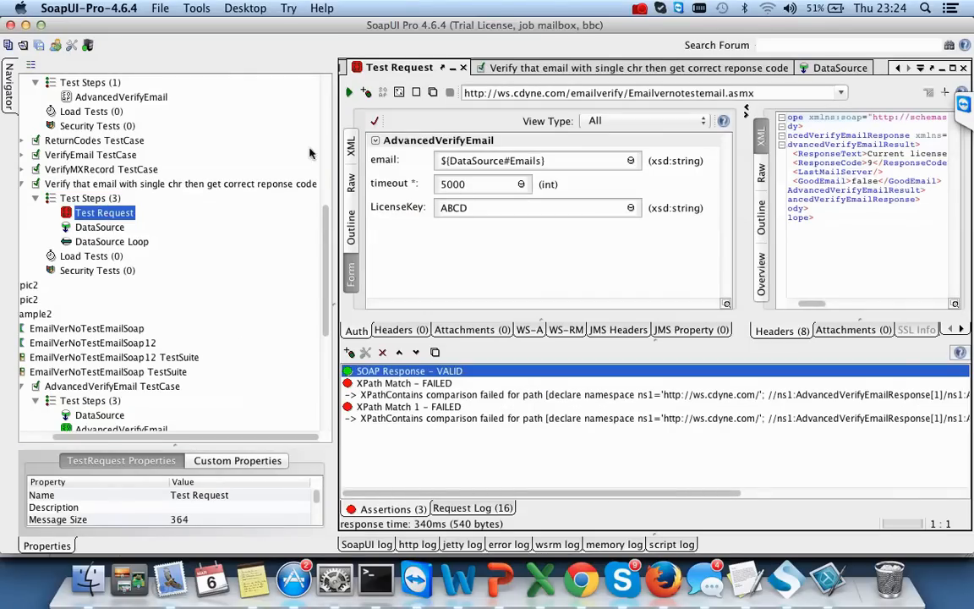
{"action": "left_click", "coordinate": [350, 93]}
{"action": "left_click_drag", "start_coordinate": [531, 493], "coordinate": [620, 499]}
{"action": "scroll", "coordinate": [637, 463], "scroll_direction": "right", "scroll_amount": 10}
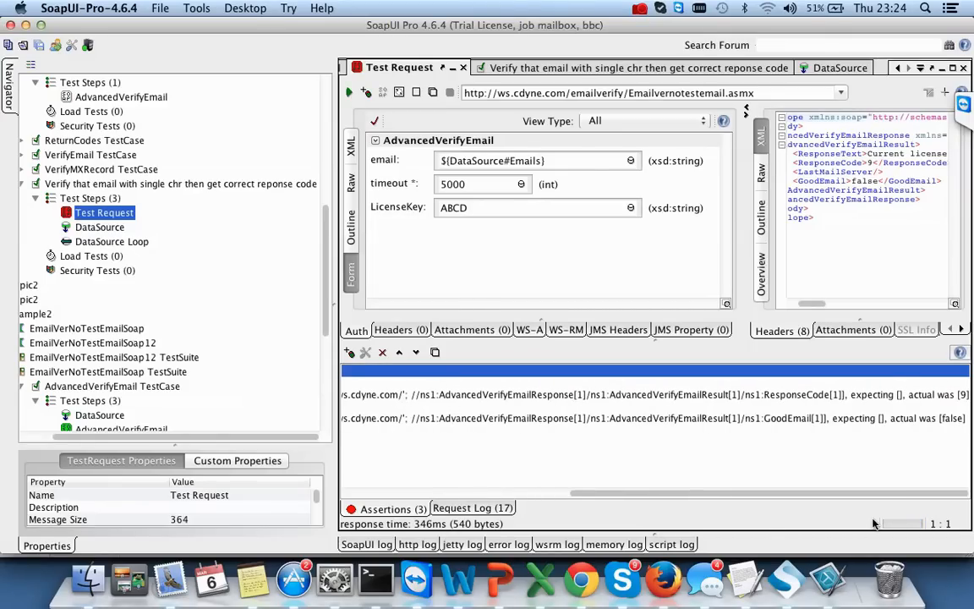
{"action": "left_click", "coordinate": [541, 580]}
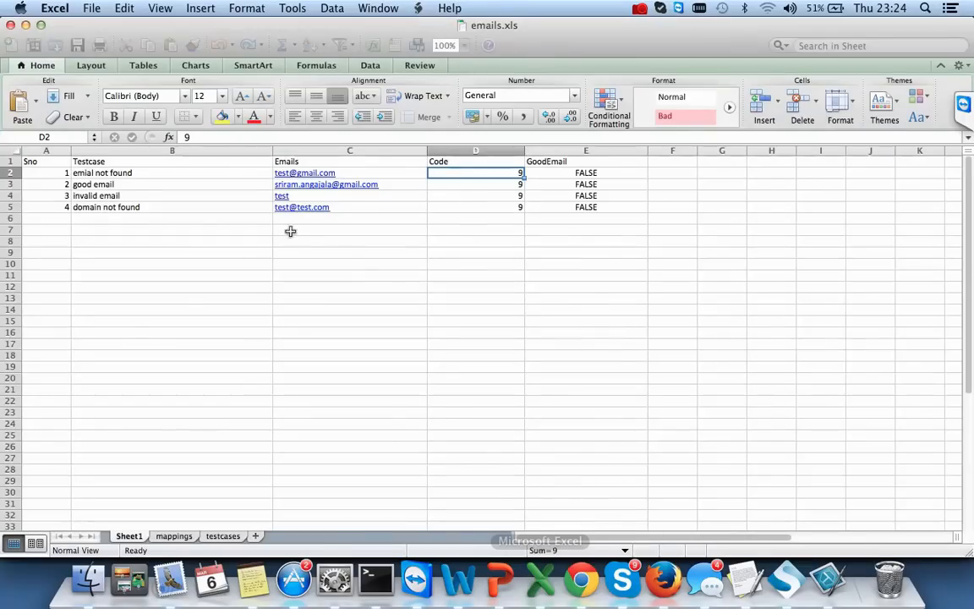
- Close emails.xls and resend the request a few times
{"action": "left_click", "coordinate": [10, 25]}
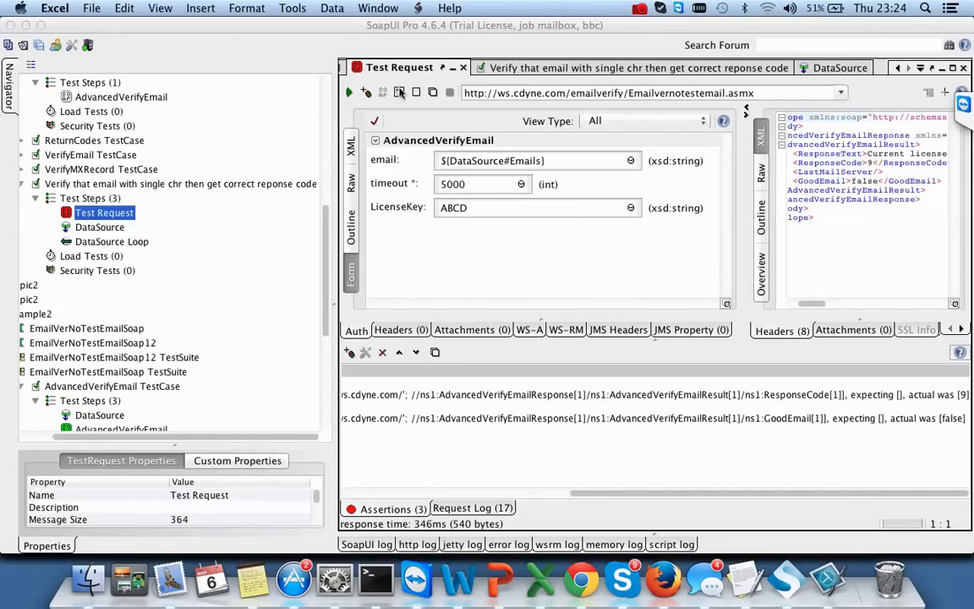
{"action": "left_click", "coordinate": [350, 92]}
{"action": "left_click", "coordinate": [351, 93]}
{"action": "left_click", "coordinate": [351, 93]}
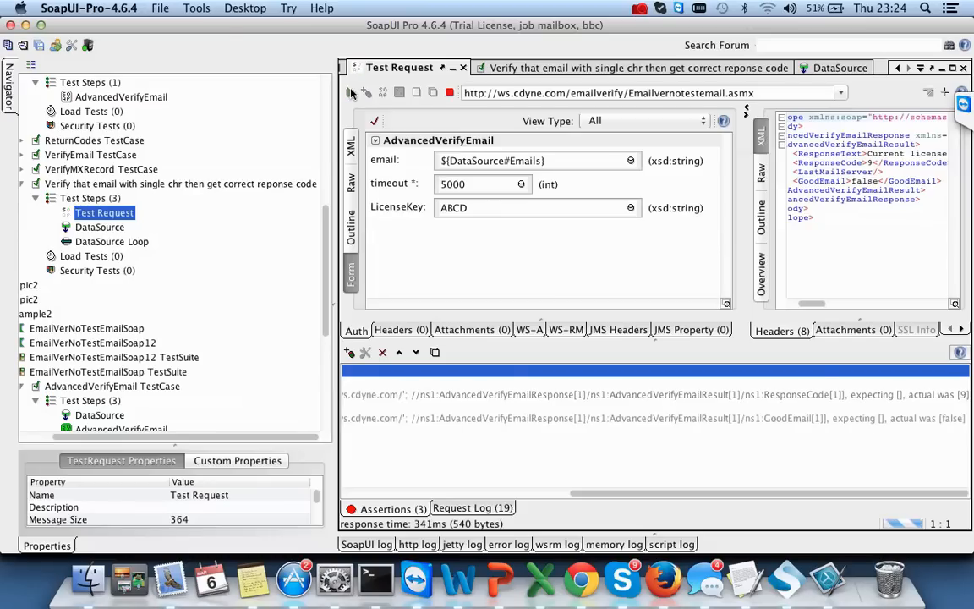
- Test the Excel DataSource and confirm it loads 4 rows
{"action": "double_click", "coordinate": [99, 226]}
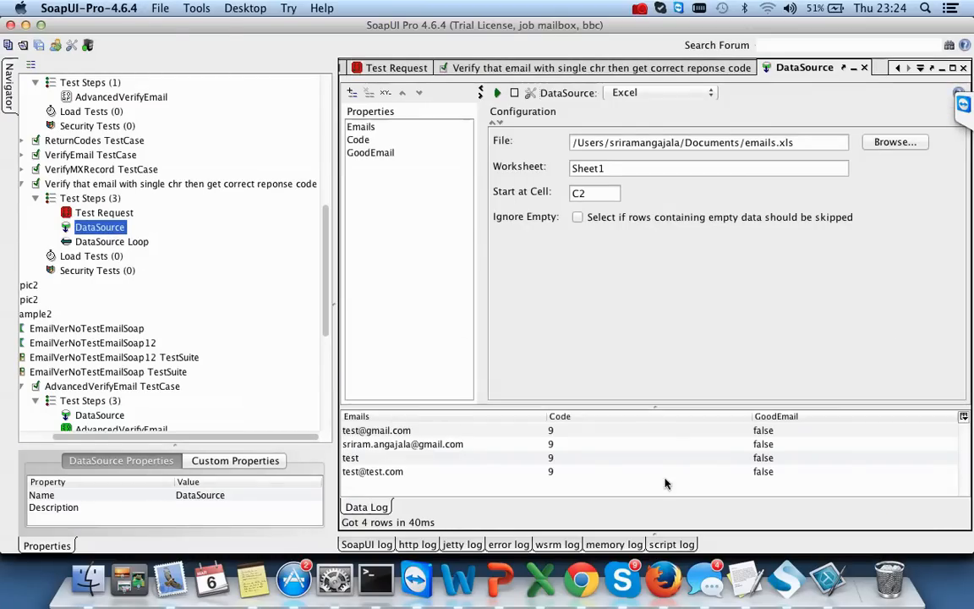
{"action": "left_click", "coordinate": [498, 92]}
{"action": "left_click", "coordinate": [578, 328]}
- Review the DataSource Loop settings, then rerun Test Request, still failing with actual values 9 and false
{"action": "double_click", "coordinate": [108, 244]}
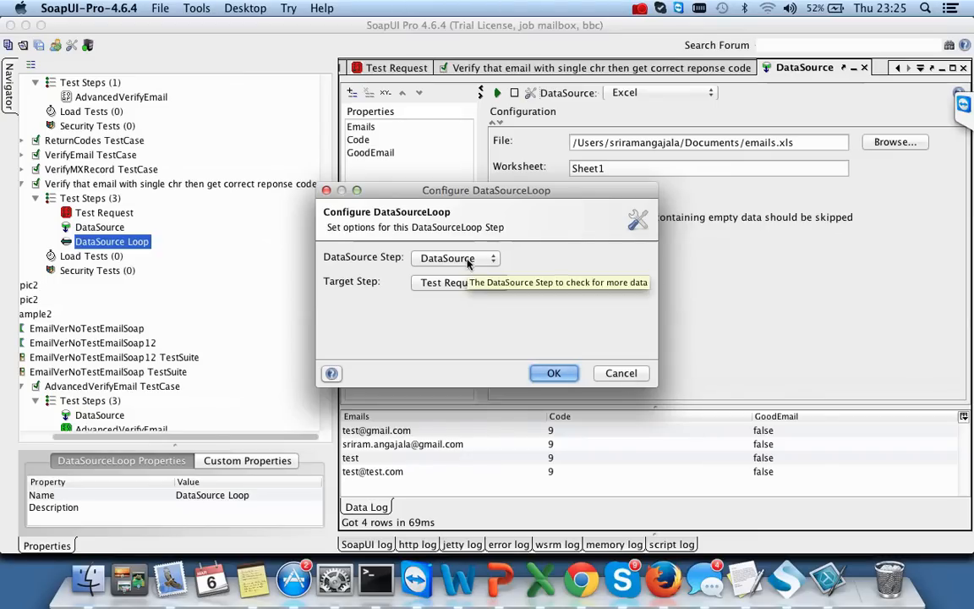
{"action": "left_click", "coordinate": [553, 373]}
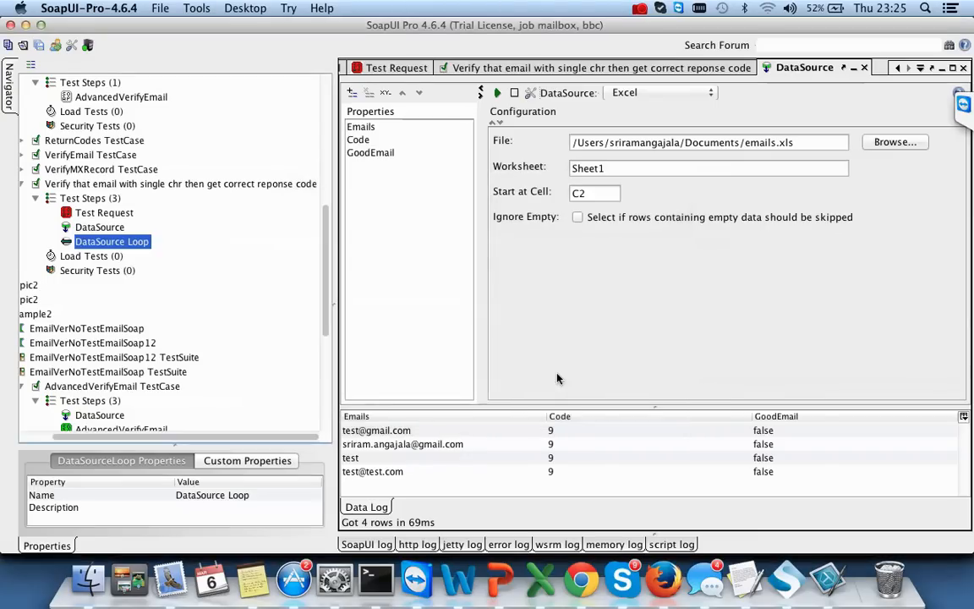
{"action": "double_click", "coordinate": [93, 212]}
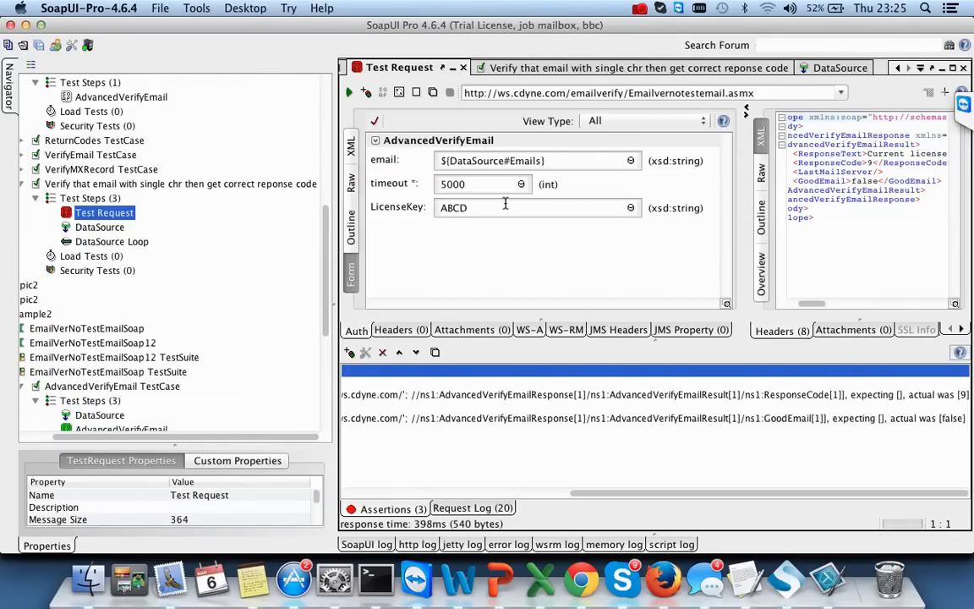
{"action": "left_click", "coordinate": [348, 92]}
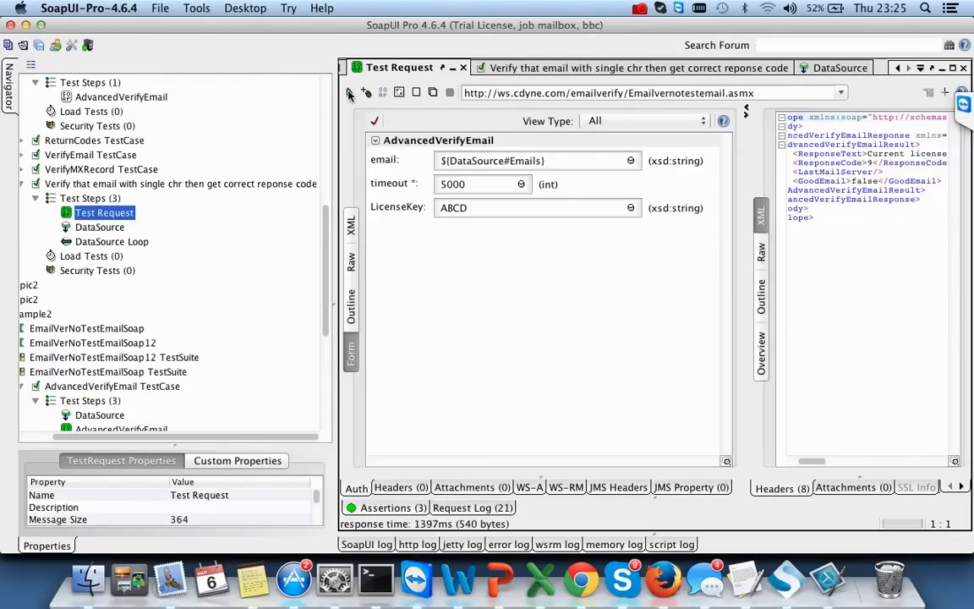
- Review the three passing assertions and the request log history, then invoke Recreate Request
{"action": "left_click", "coordinate": [411, 510]}
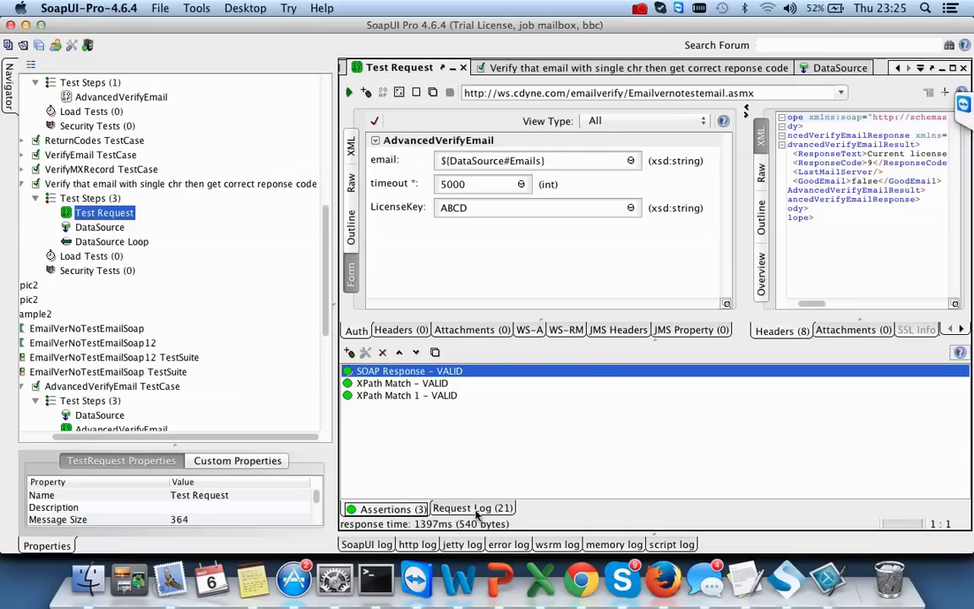
{"action": "left_click", "coordinate": [473, 509]}
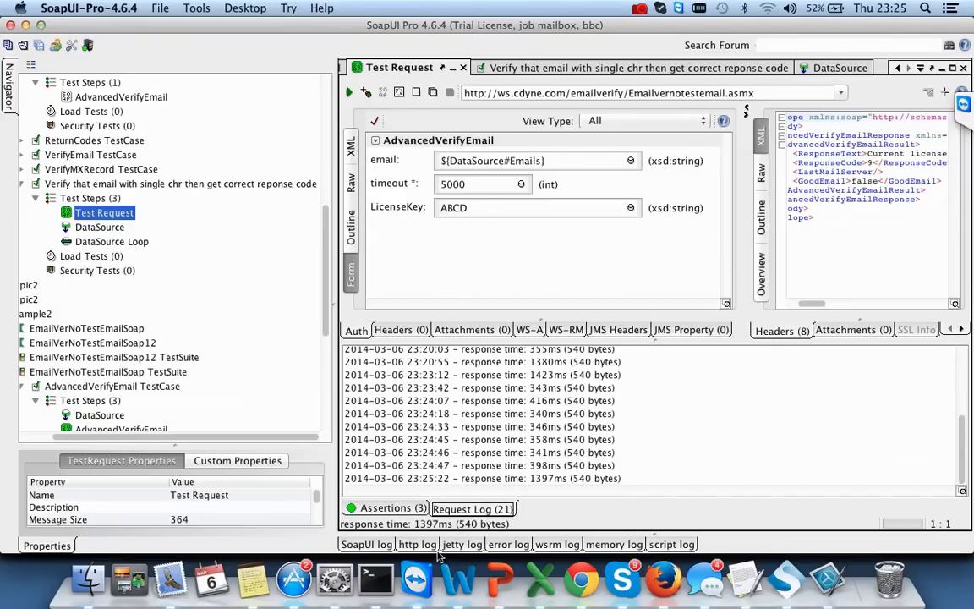
{"action": "left_click", "coordinate": [377, 509]}
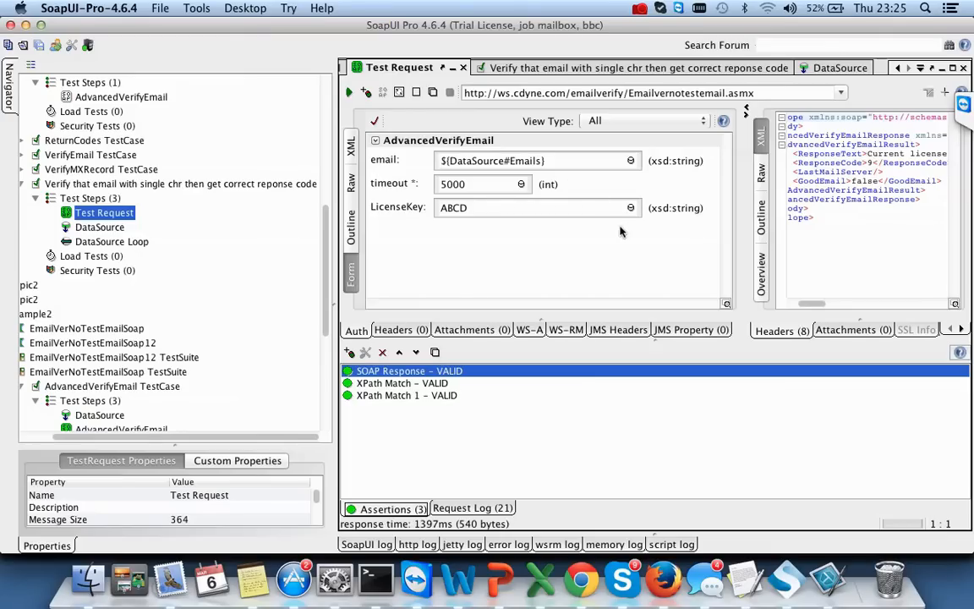
{"action": "left_click", "coordinate": [400, 92]}
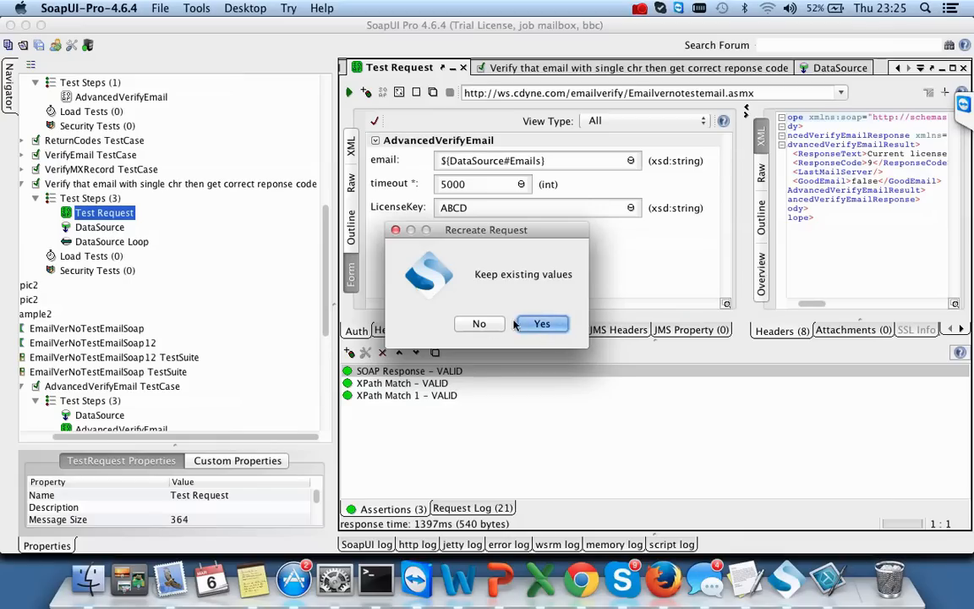
- Recreate the request keeping existing values, dismissing the assertion chooser without adding anything
{"action": "left_click", "coordinate": [536, 324]}
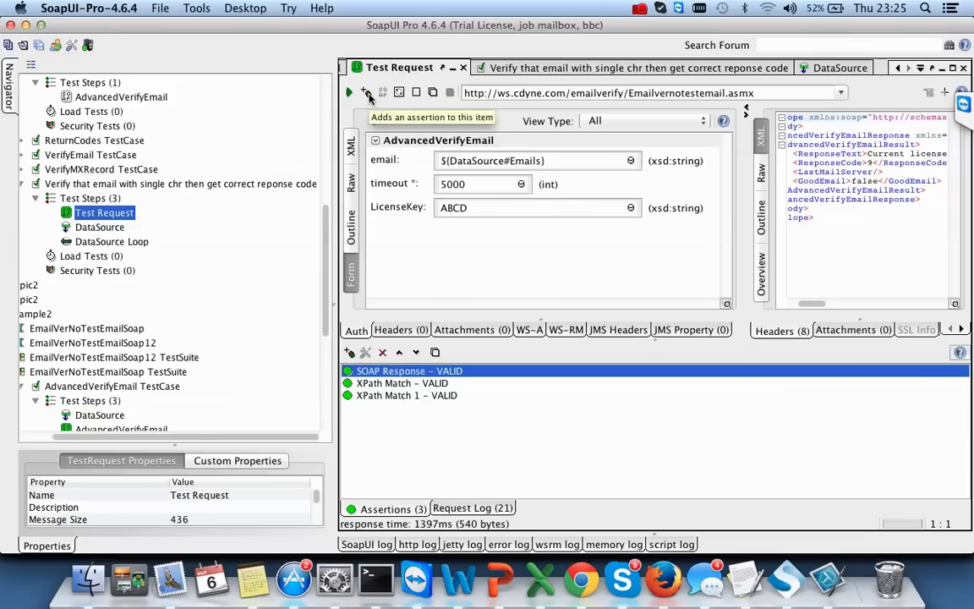
{"action": "left_click", "coordinate": [367, 95]}
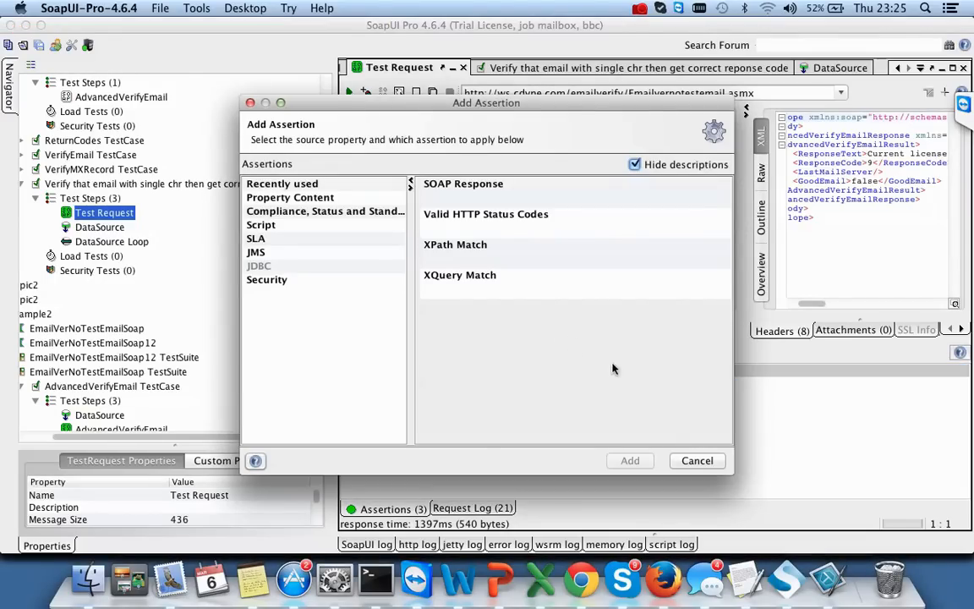
{"action": "left_click", "coordinate": [696, 461]}
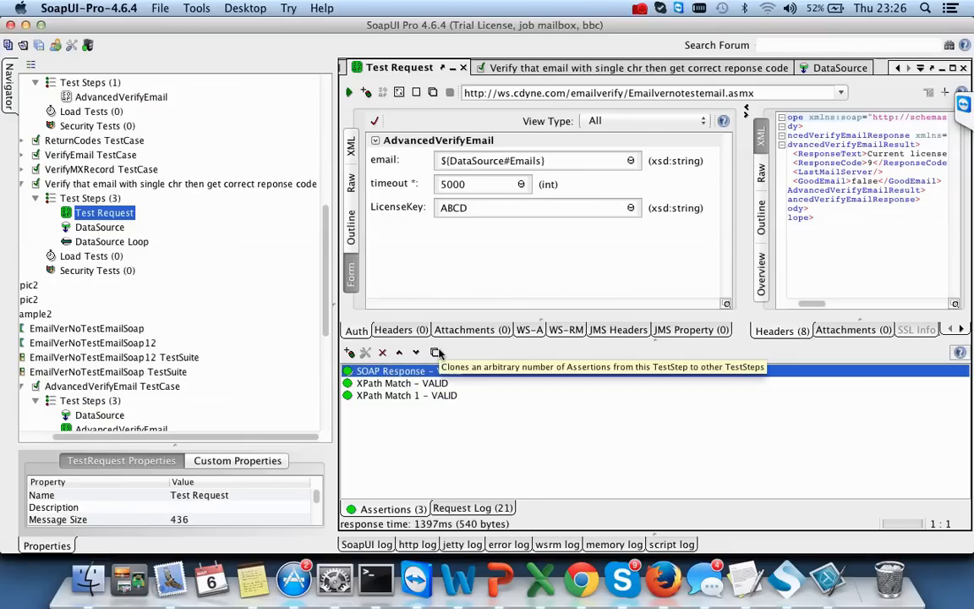
- Resend Test Request, which passes all three assertions in 690 ms
{"action": "double_click", "coordinate": [103, 228]}
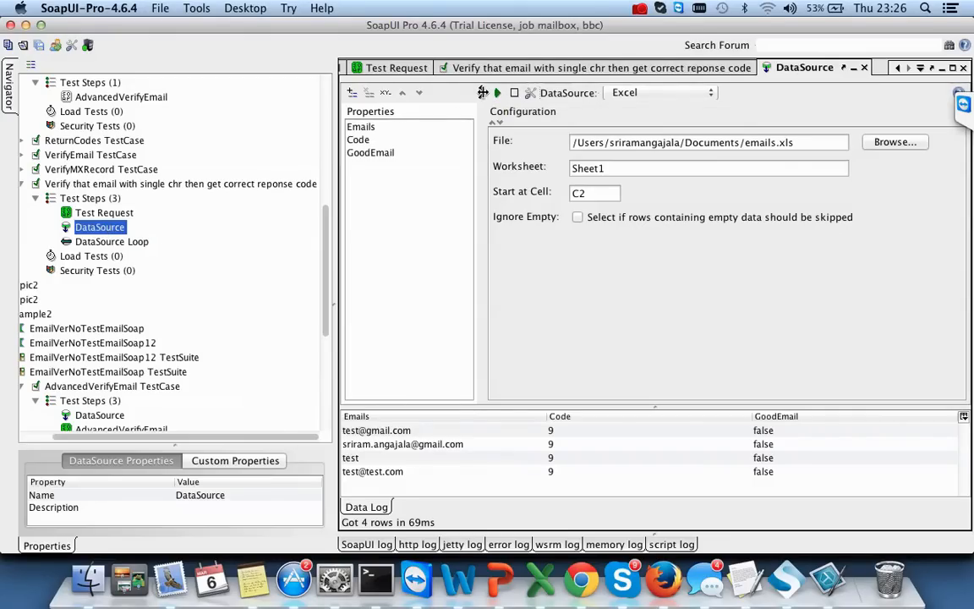
{"action": "double_click", "coordinate": [95, 212]}
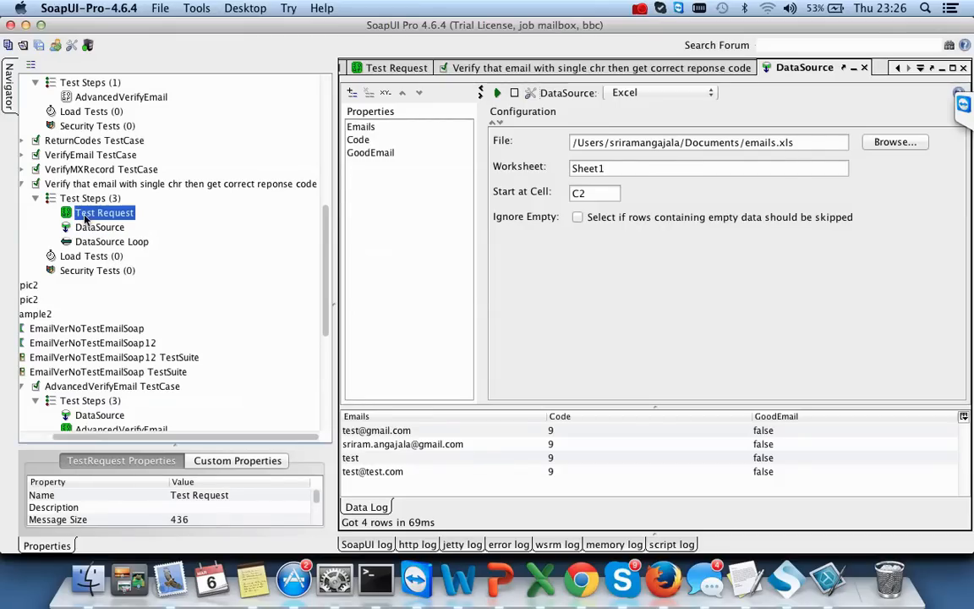
{"action": "left_click", "coordinate": [349, 93]}
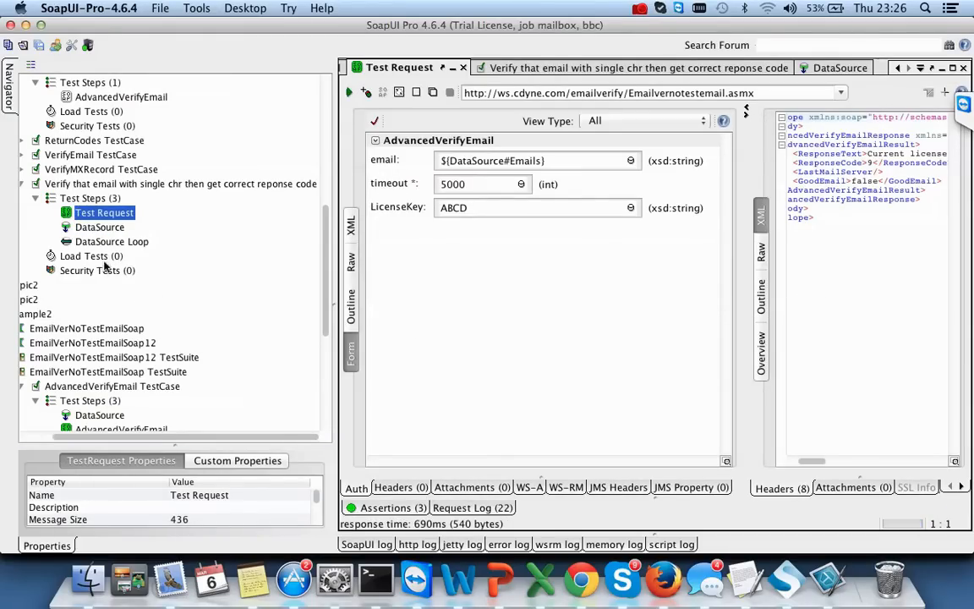
{"action": "left_click", "coordinate": [103, 243]}
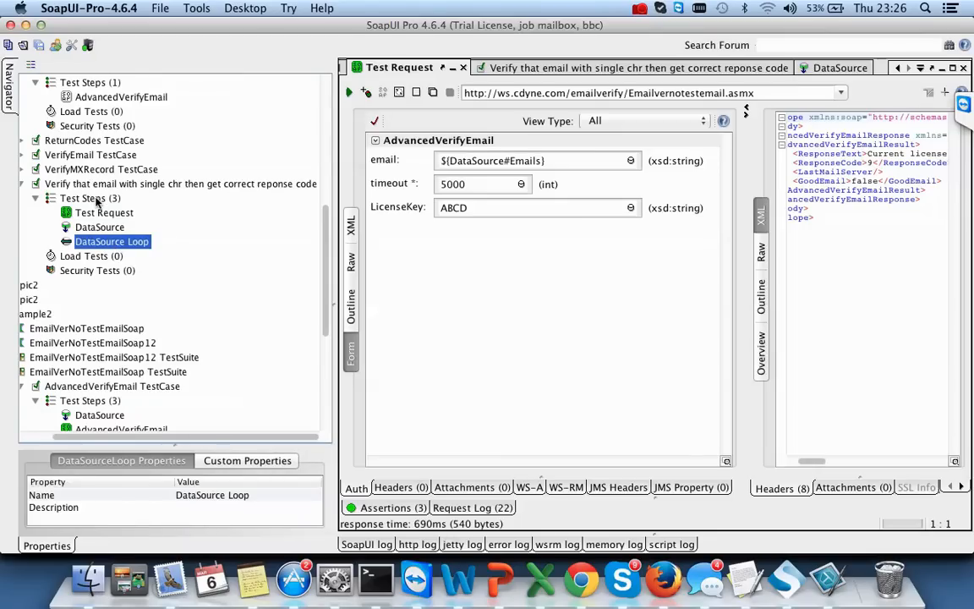
- Delete the old DataSource Loop step and add a new one named DataSource Loop
{"action": "right_click", "coordinate": [119, 245]}
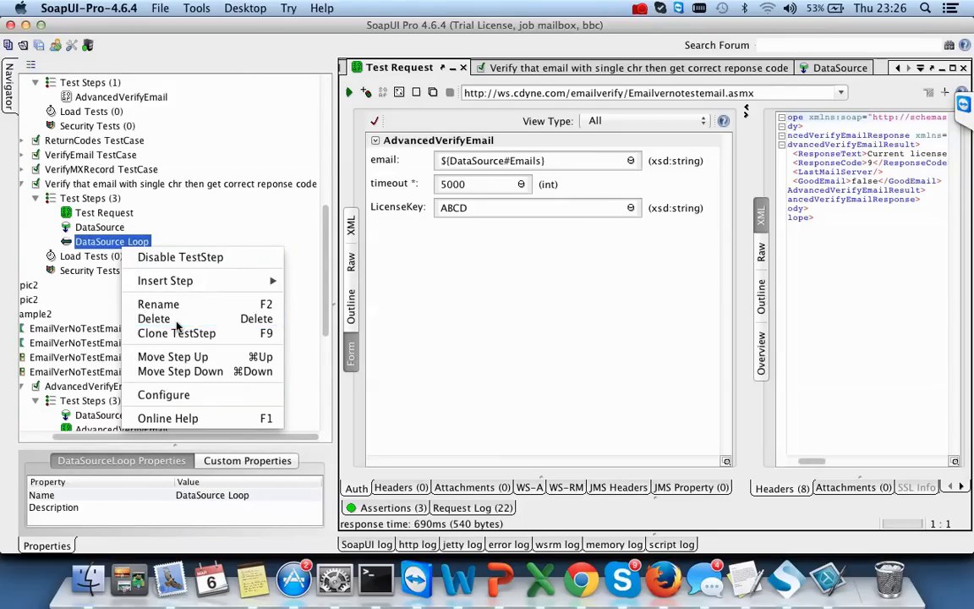
{"action": "left_click", "coordinate": [165, 319]}
{"action": "left_click", "coordinate": [764, 324]}
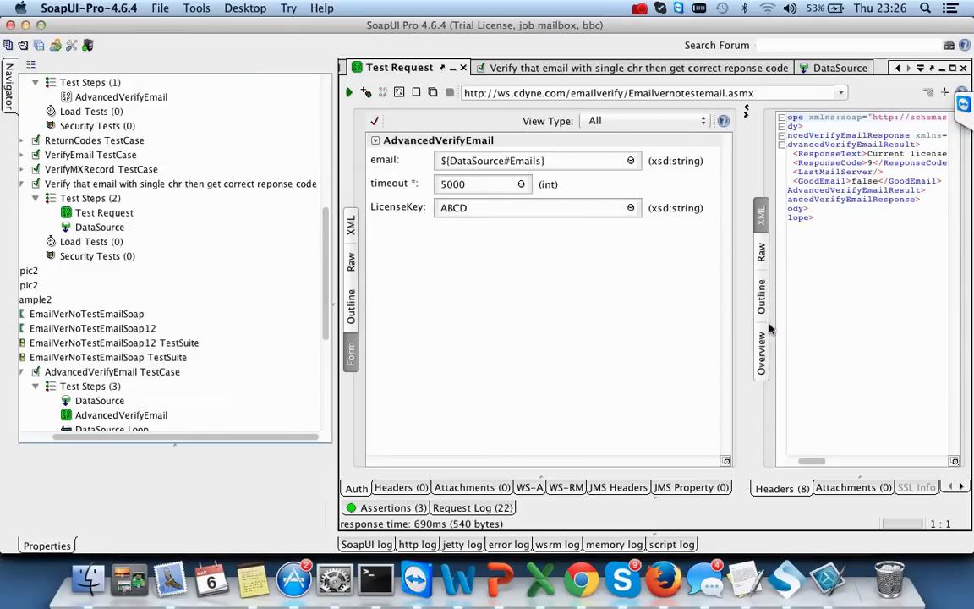
{"action": "right_click", "coordinate": [100, 186]}
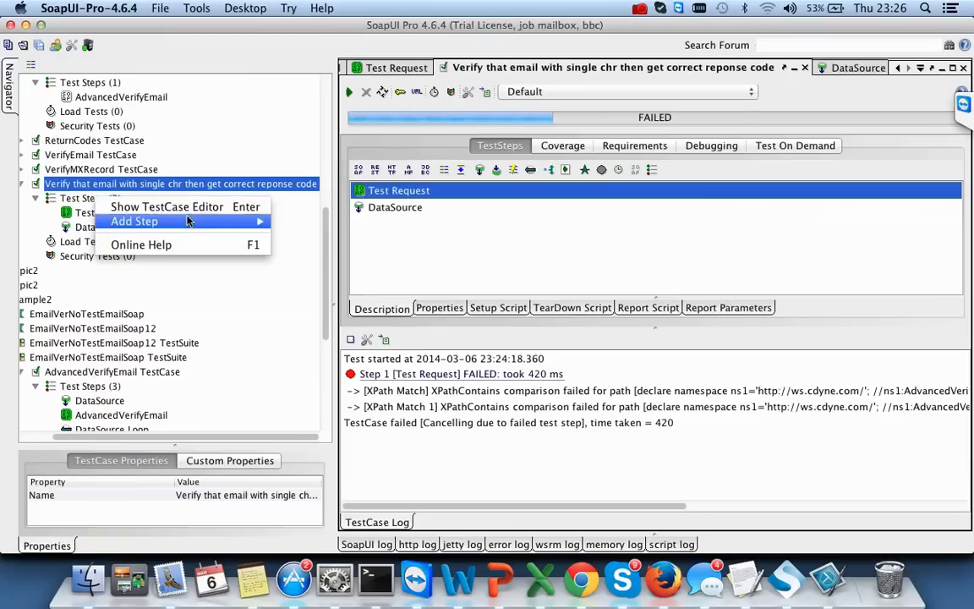
{"action": "left_click", "coordinate": [65, 202]}
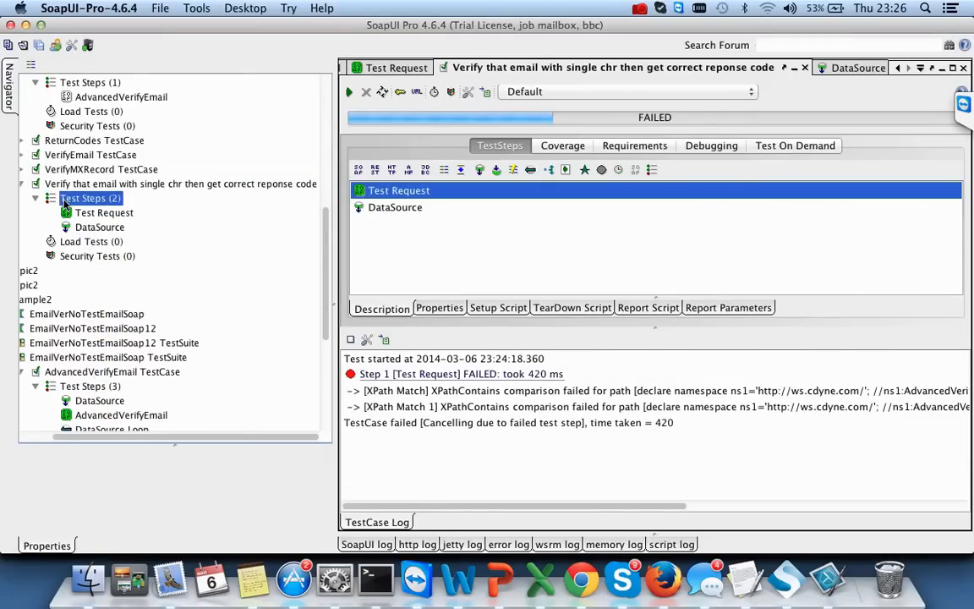
{"action": "right_click", "coordinate": [66, 201]}
{"action": "left_click", "coordinate": [93, 200]}
{"action": "right_click", "coordinate": [93, 199]}
{"action": "mouse_move", "coordinate": [196, 221]}
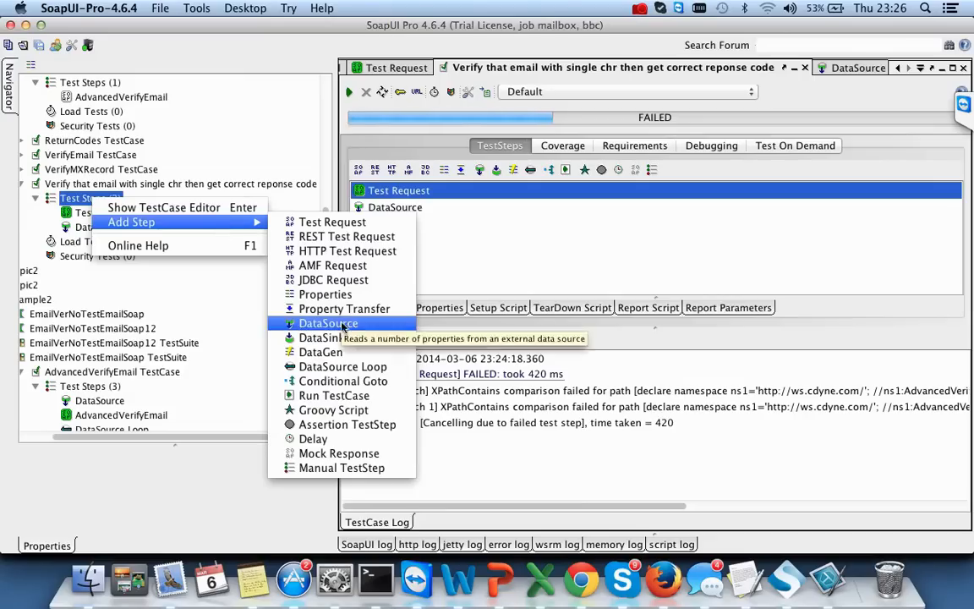
{"action": "left_click", "coordinate": [325, 366]}
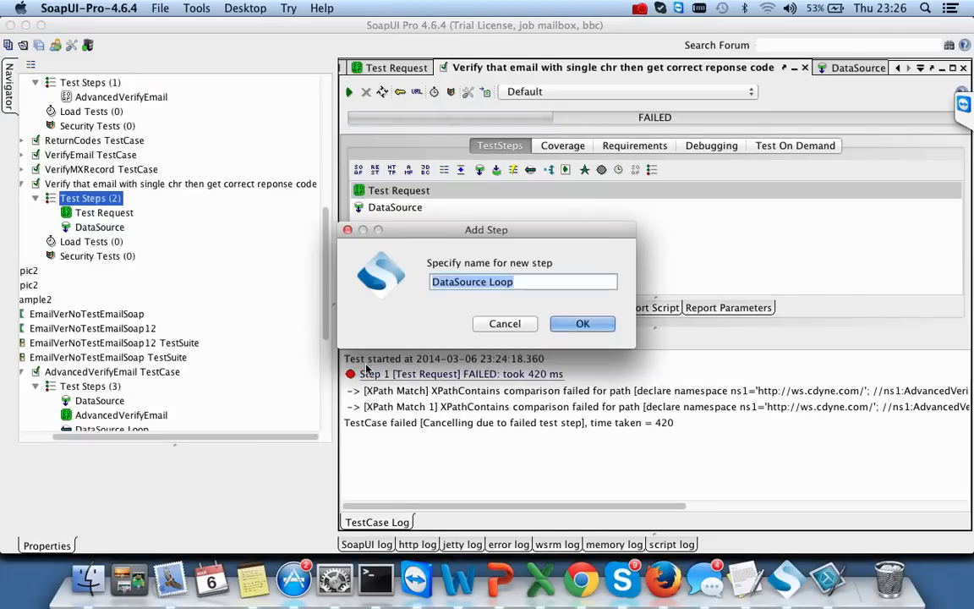
{"action": "left_click", "coordinate": [581, 324]}
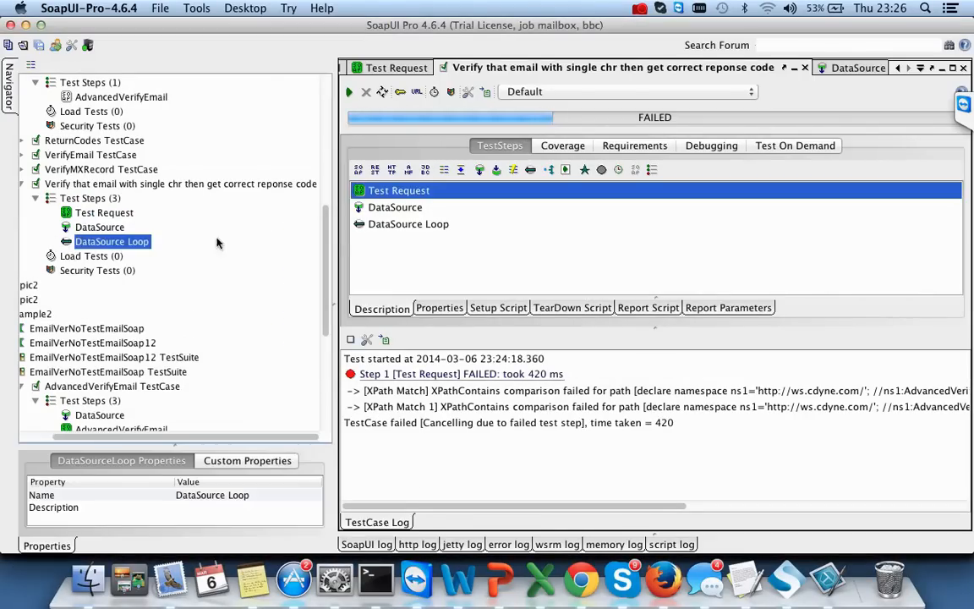
- Set the loop's DataSource Step to DataSource and Target Step to Test Request
{"action": "double_click", "coordinate": [138, 246]}
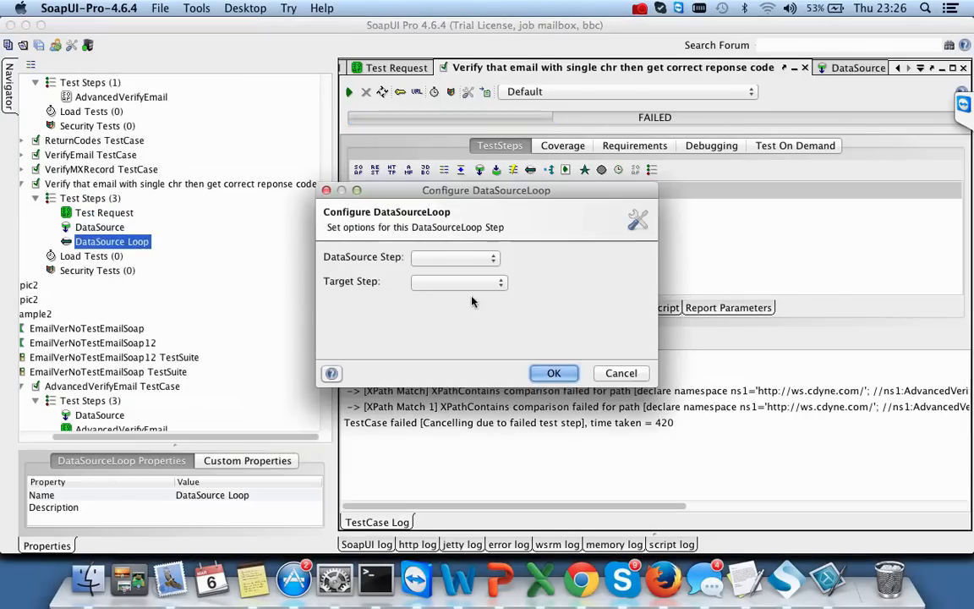
{"action": "left_click", "coordinate": [454, 258]}
{"action": "left_click", "coordinate": [451, 259]}
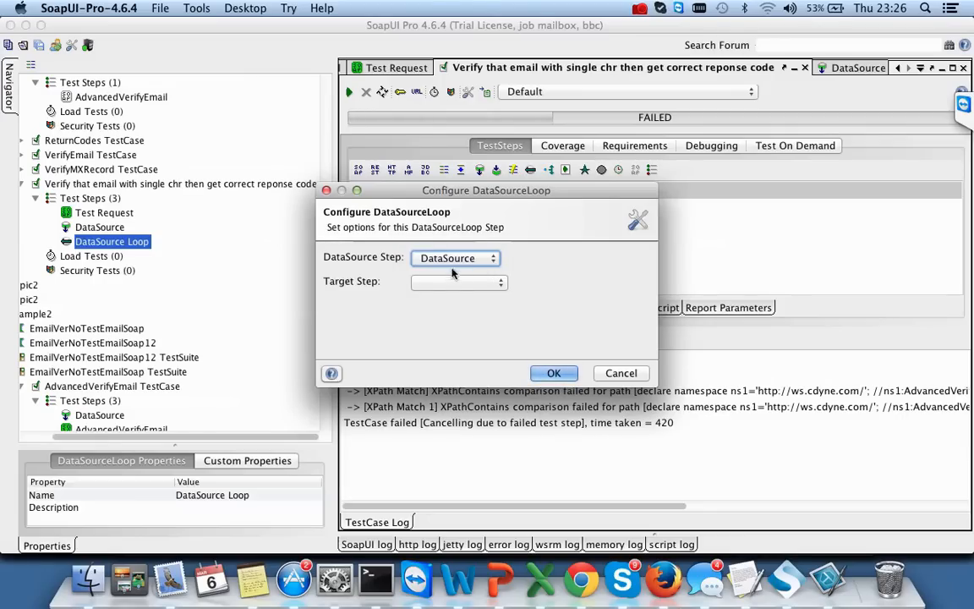
{"action": "left_click", "coordinate": [457, 282]}
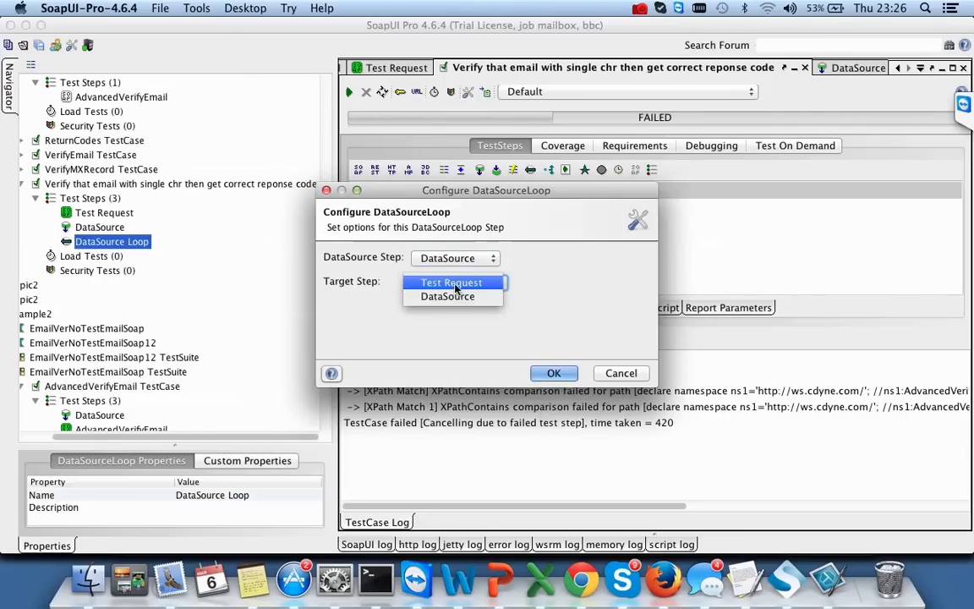
{"action": "left_click", "coordinate": [450, 284]}
{"action": "left_click", "coordinate": [554, 373]}
- Rerun the test case, which still fails at Test Request in 802 ms
{"action": "left_click", "coordinate": [411, 193]}
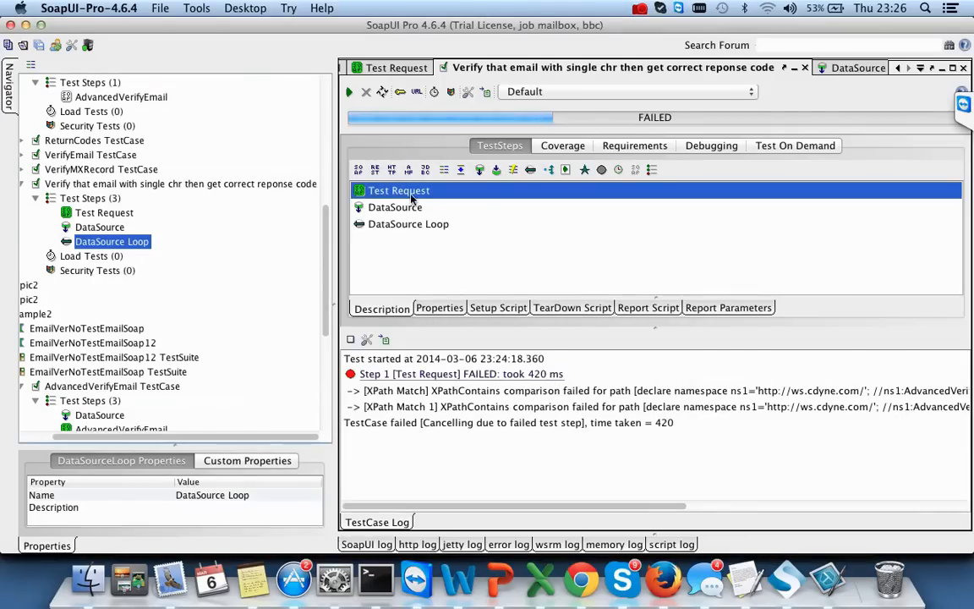
{"action": "left_click", "coordinate": [349, 91]}
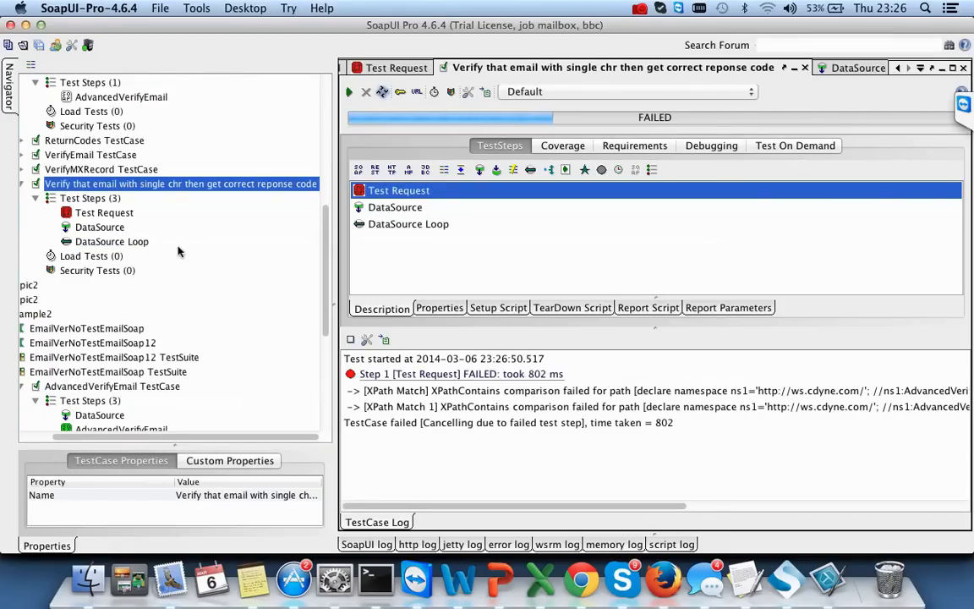
{"action": "double_click", "coordinate": [99, 227]}
- Move Test Request down so it follows the DataSource step
{"action": "scroll", "coordinate": [195, 284], "scroll_direction": "down", "scroll_amount": 5}
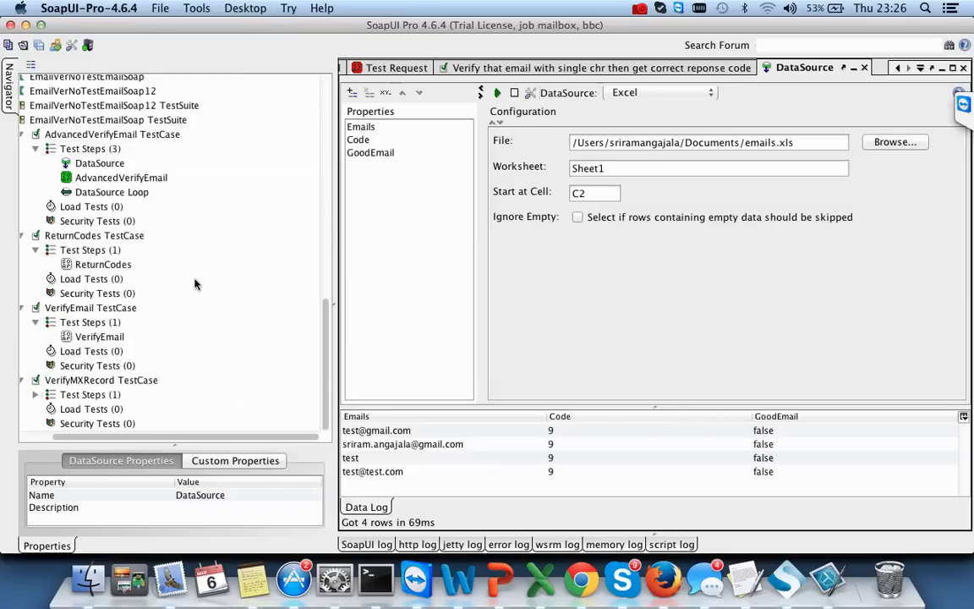
{"action": "scroll", "coordinate": [194, 284], "scroll_direction": "up", "scroll_amount": 5}
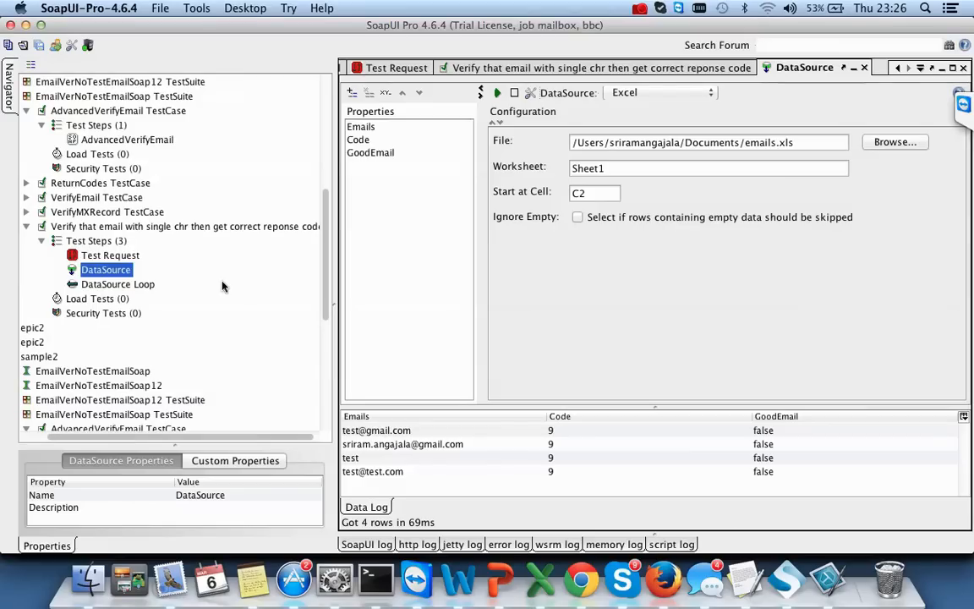
{"action": "left_click", "coordinate": [121, 258]}
{"action": "right_click", "coordinate": [121, 258]}
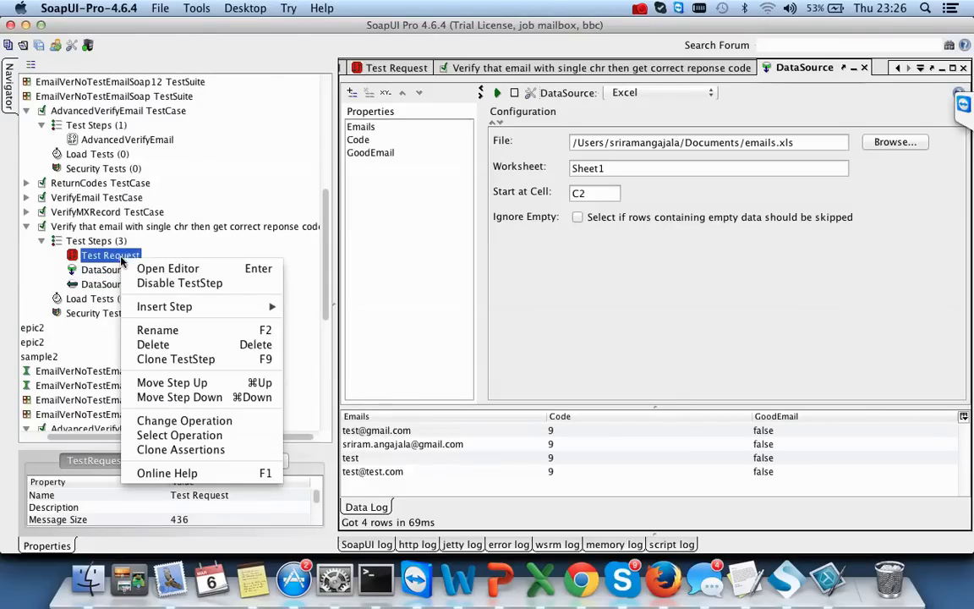
{"action": "left_click", "coordinate": [206, 399]}
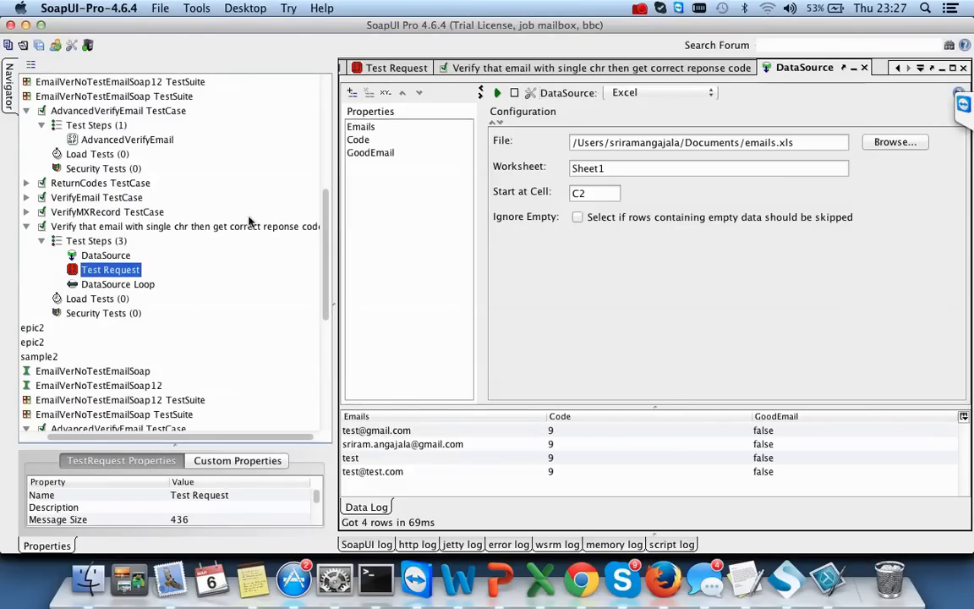
- Rerun the test case, which now loops over all four rows and finishes in 3147 ms
{"action": "double_click", "coordinate": [84, 225]}
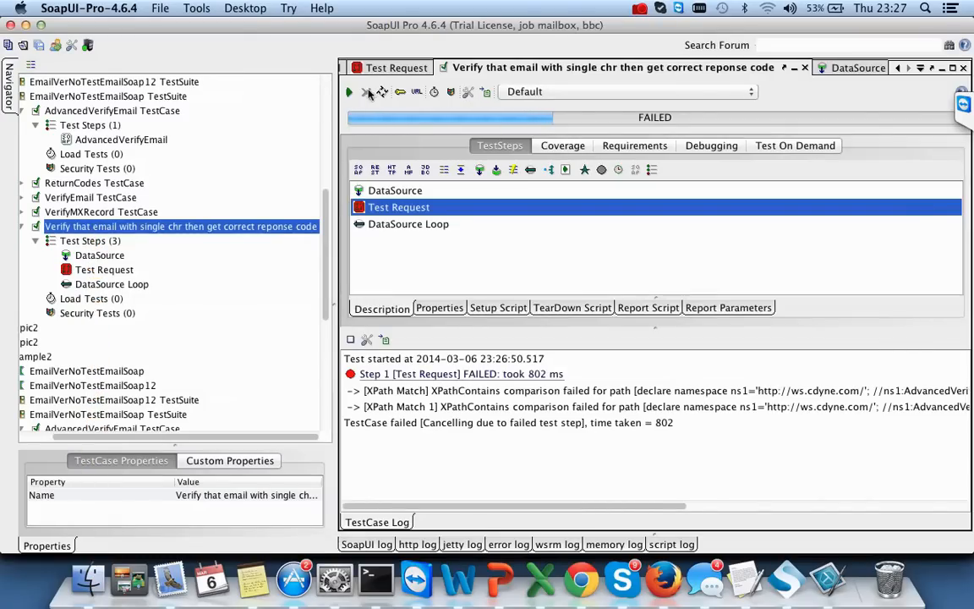
{"action": "left_click", "coordinate": [350, 94]}
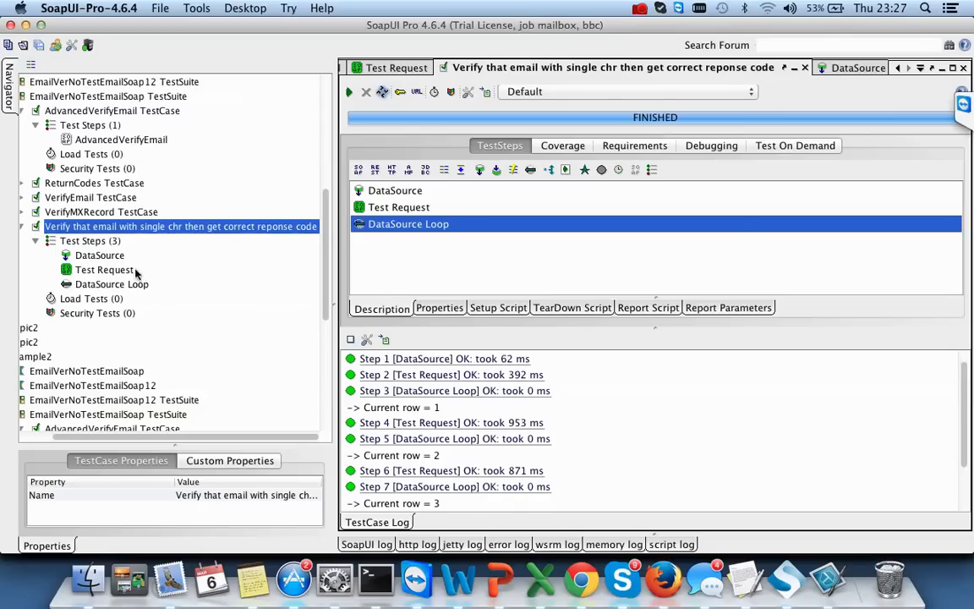
{"action": "left_click", "coordinate": [118, 269]}
{"action": "scroll", "coordinate": [672, 388], "scroll_direction": "down", "scroll_amount": 2}
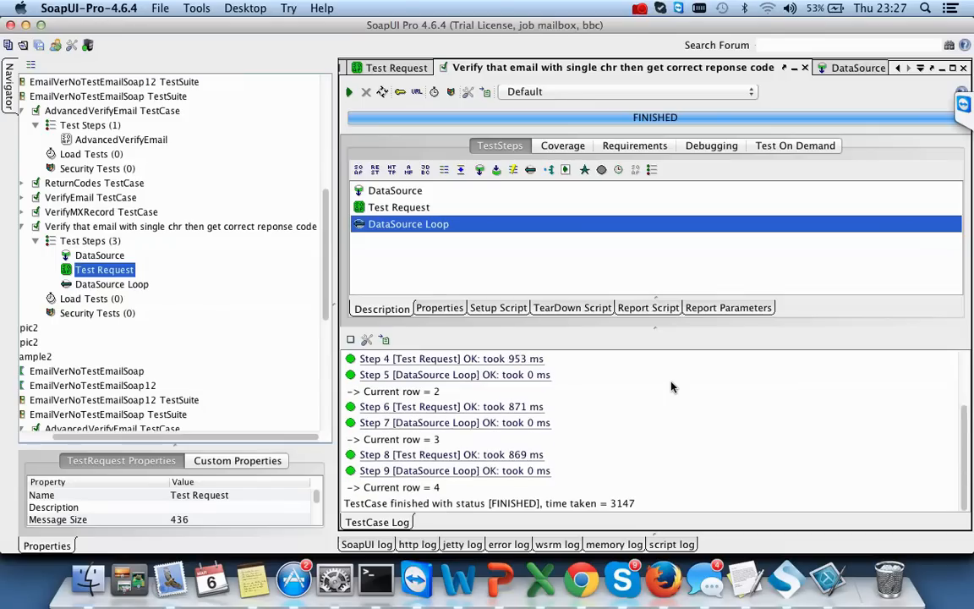
{"action": "scroll", "coordinate": [671, 387], "scroll_direction": "up", "scroll_amount": 3}
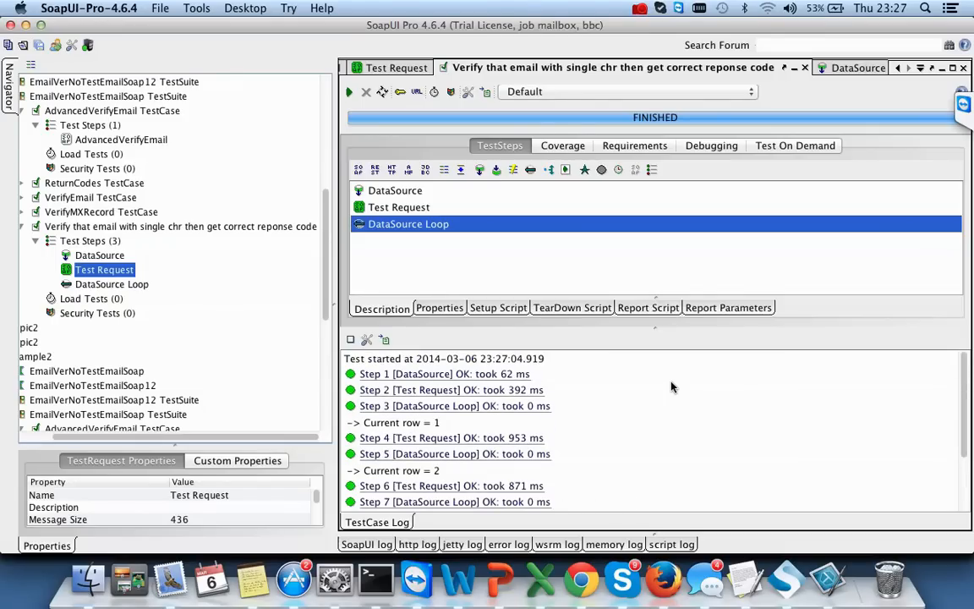
- In Excel, create a blank workbook, then reopen emails.xls
{"action": "left_click", "coordinate": [541, 580]}
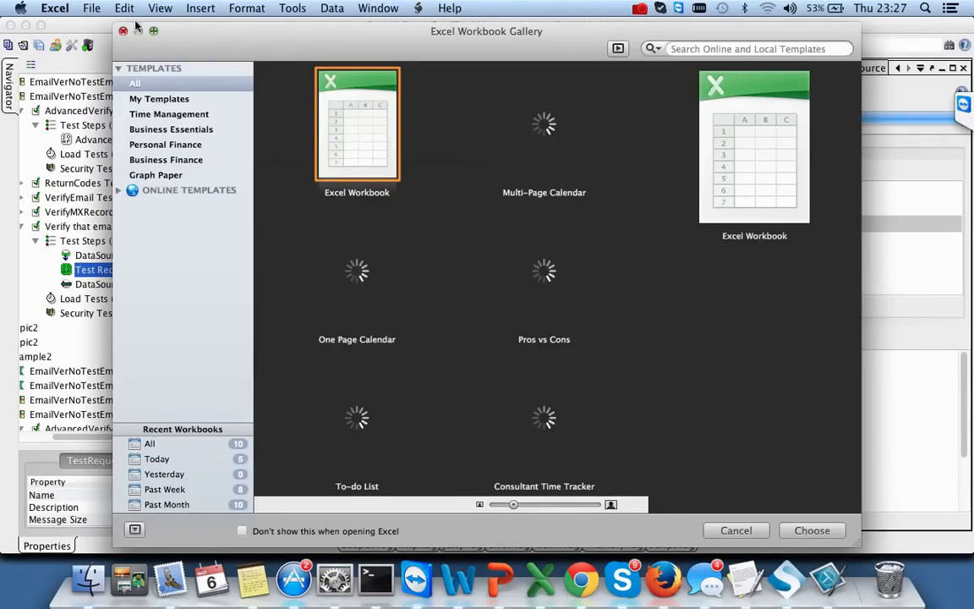
{"action": "left_click", "coordinate": [97, 9]}
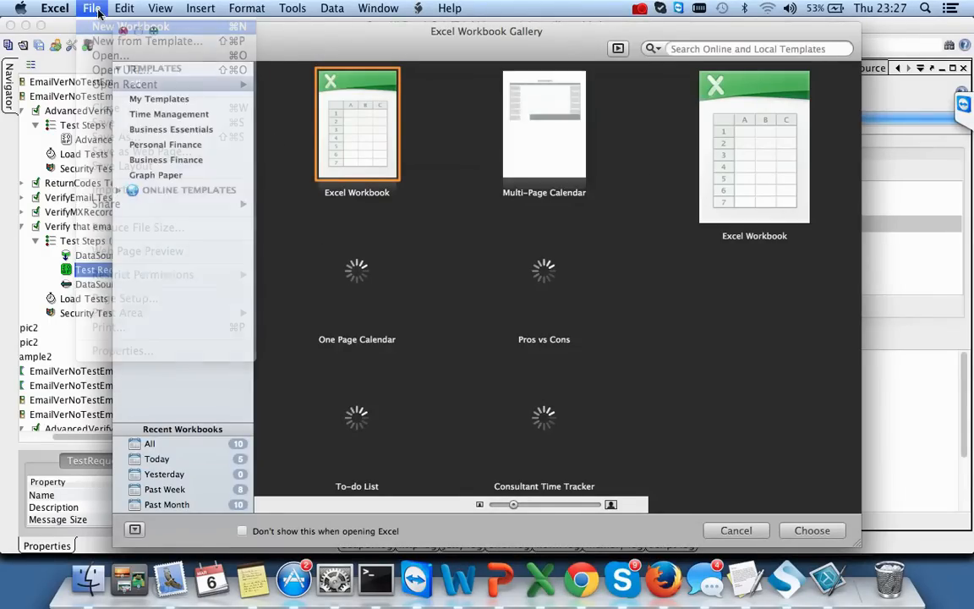
{"action": "left_click", "coordinate": [99, 26]}
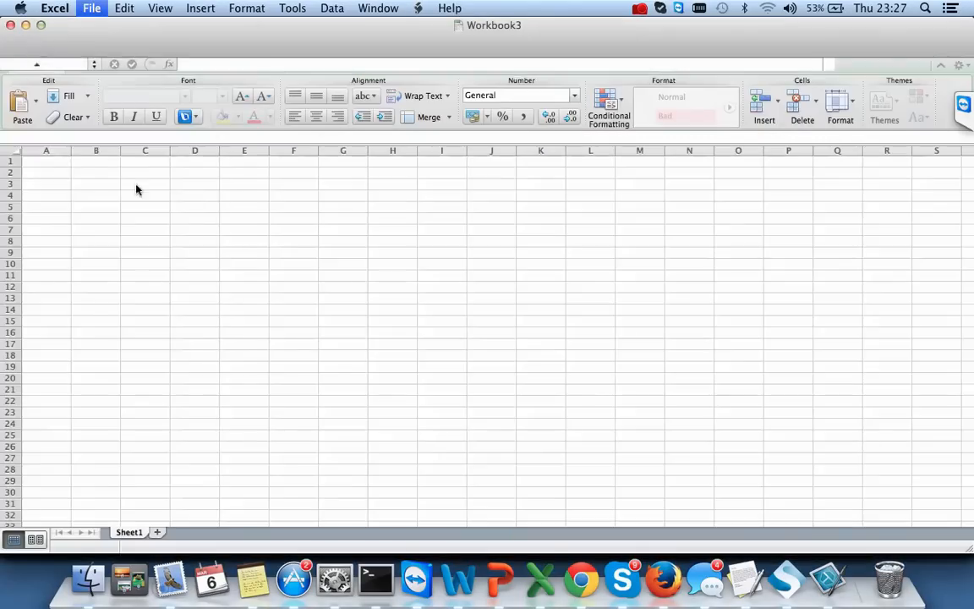
{"action": "left_click", "coordinate": [91, 8]}
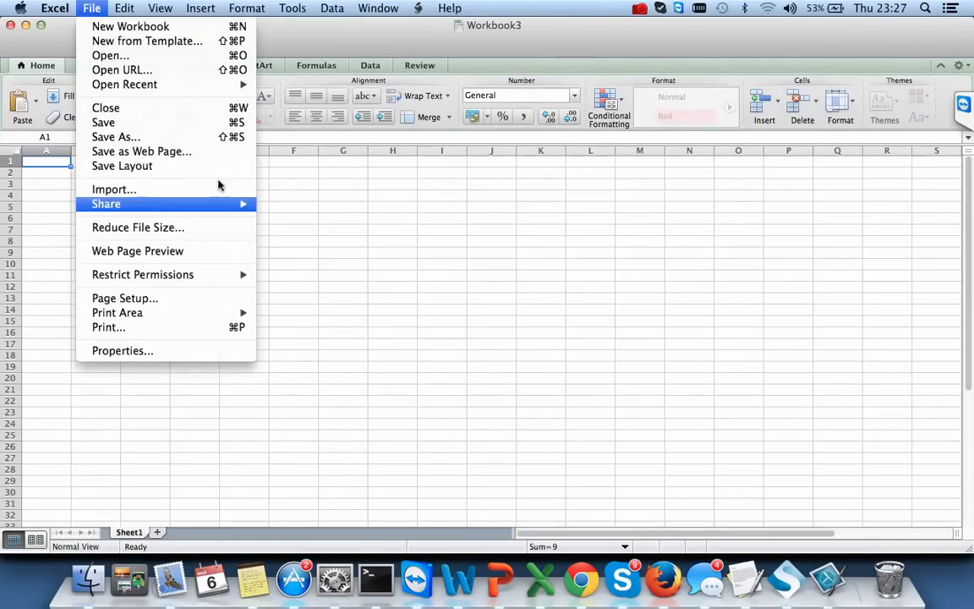
{"action": "mouse_move", "coordinate": [203, 85]}
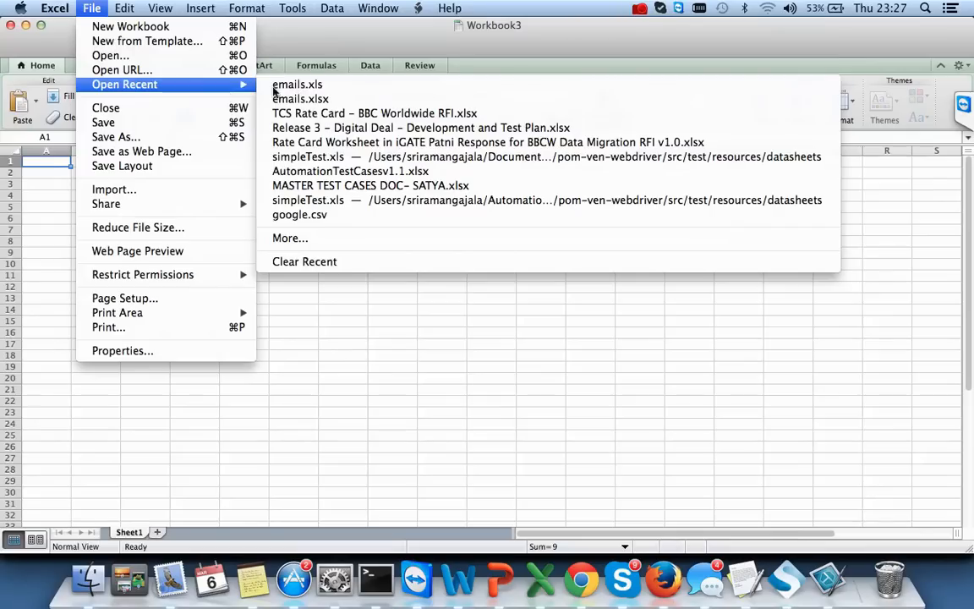
{"action": "left_click", "coordinate": [301, 83]}
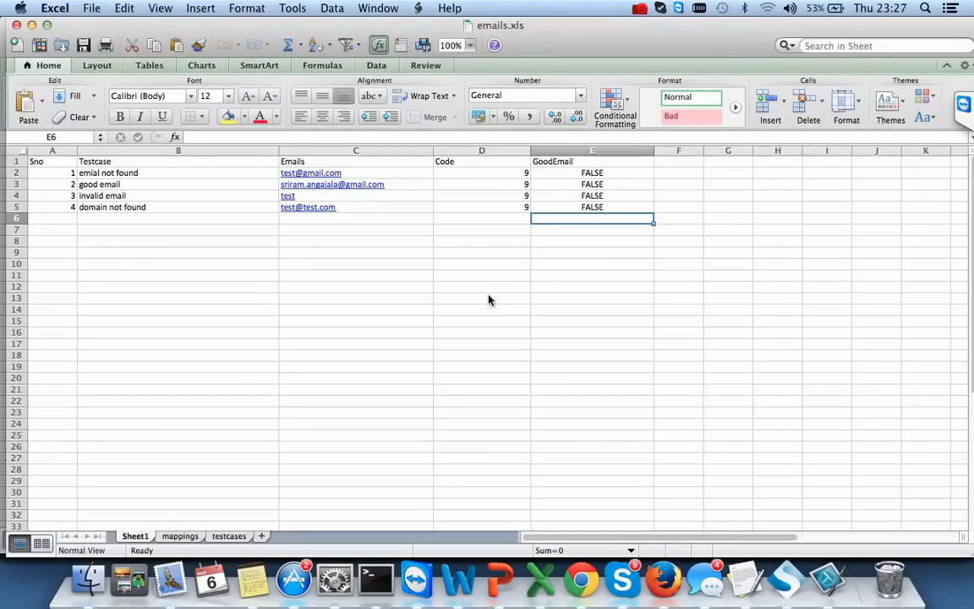
- Set Code to 5 in cells D2 and D3 and save emails.xls
{"action": "left_click", "coordinate": [495, 175]}
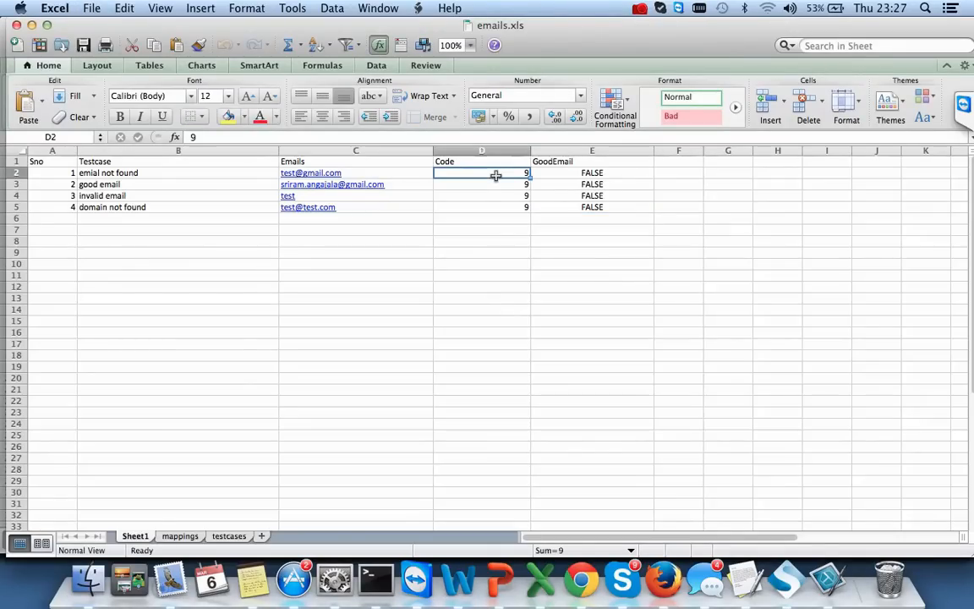
{"action": "key", "text": "BackSpace"}
{"action": "type", "text": "5"}
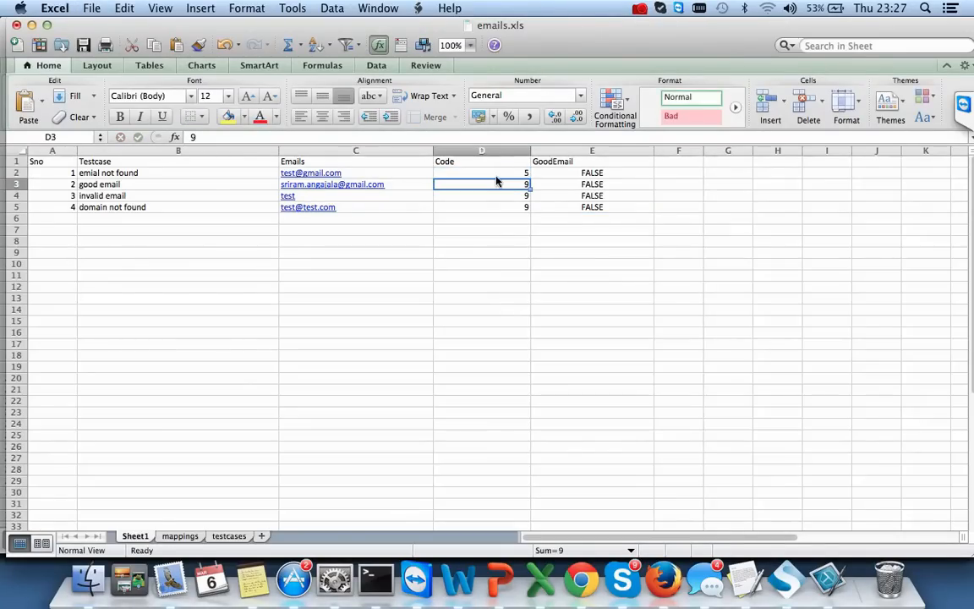
{"action": "key", "text": "Return"}
{"action": "type", "text": "5"}
{"action": "key", "text": "Return"}
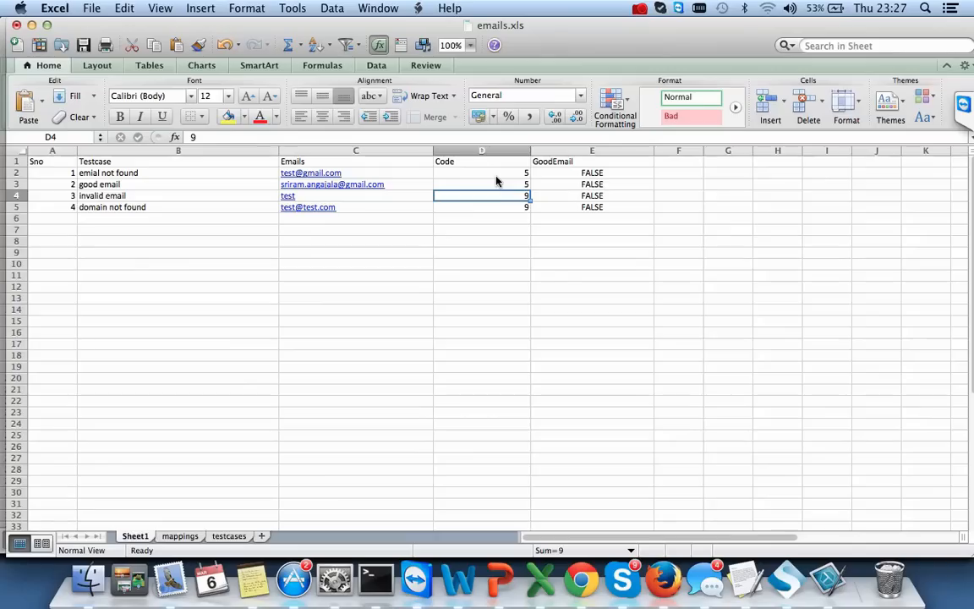
{"action": "key", "text": "super+s"}
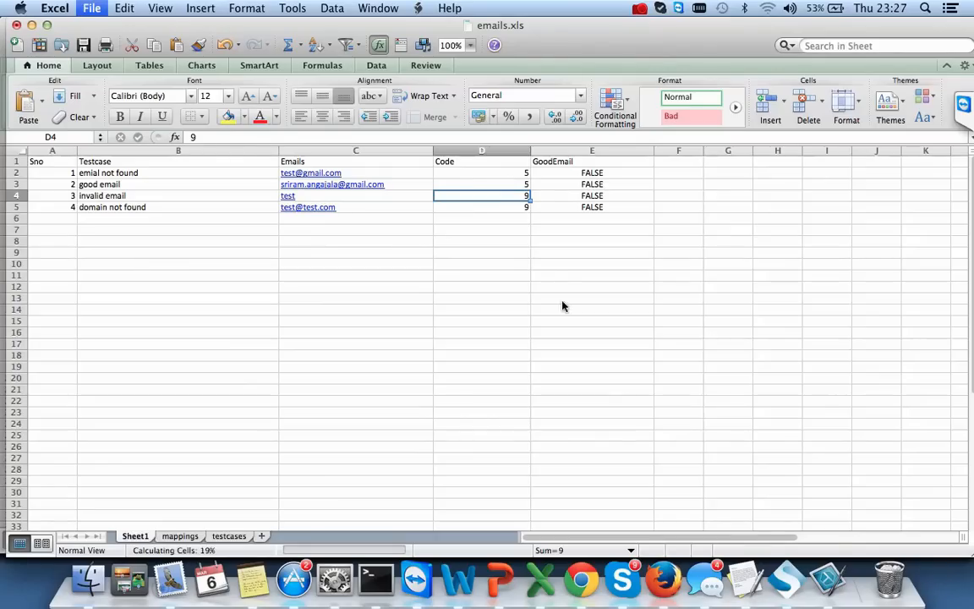
{"action": "left_click", "coordinate": [787, 582]}
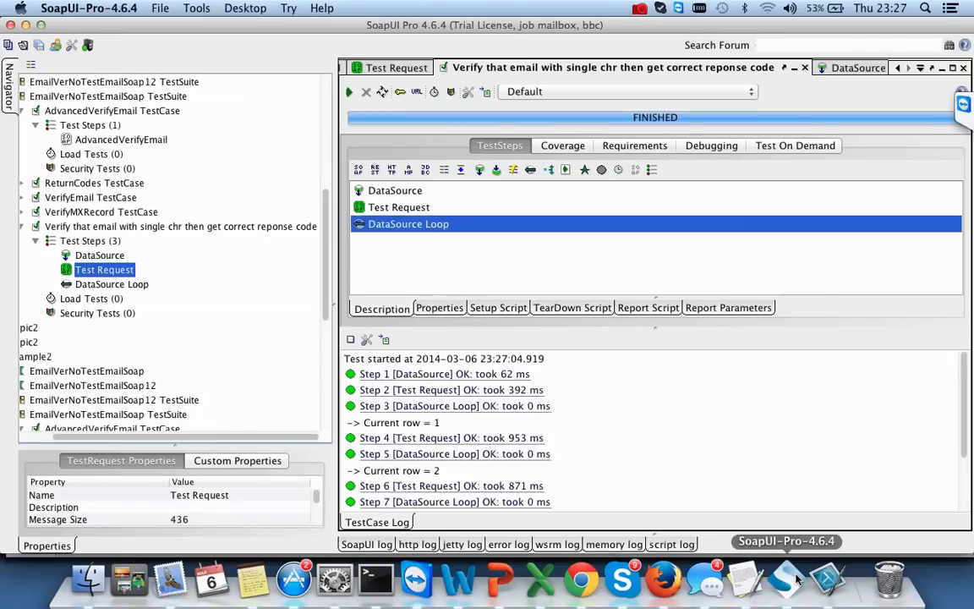
- Rerun the email test case and open Test Request, where the ResponseCode XPath Match fails
{"action": "left_click", "coordinate": [352, 92]}
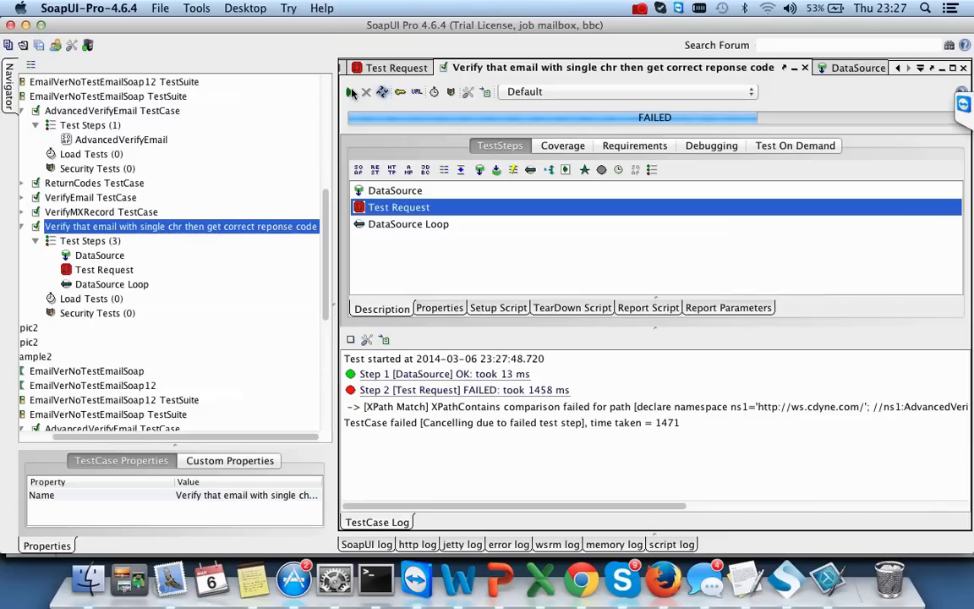
{"action": "left_click_drag", "start_coordinate": [626, 507], "coordinate": [507, 496]}
{"action": "scroll", "coordinate": [466, 493], "scroll_direction": "right", "scroll_amount": 10}
{"action": "scroll", "coordinate": [466, 493], "scroll_direction": "right", "scroll_amount": 2}
{"action": "scroll", "coordinate": [639, 514], "scroll_direction": "left", "scroll_amount": 12}
{"action": "double_click", "coordinate": [93, 254]}
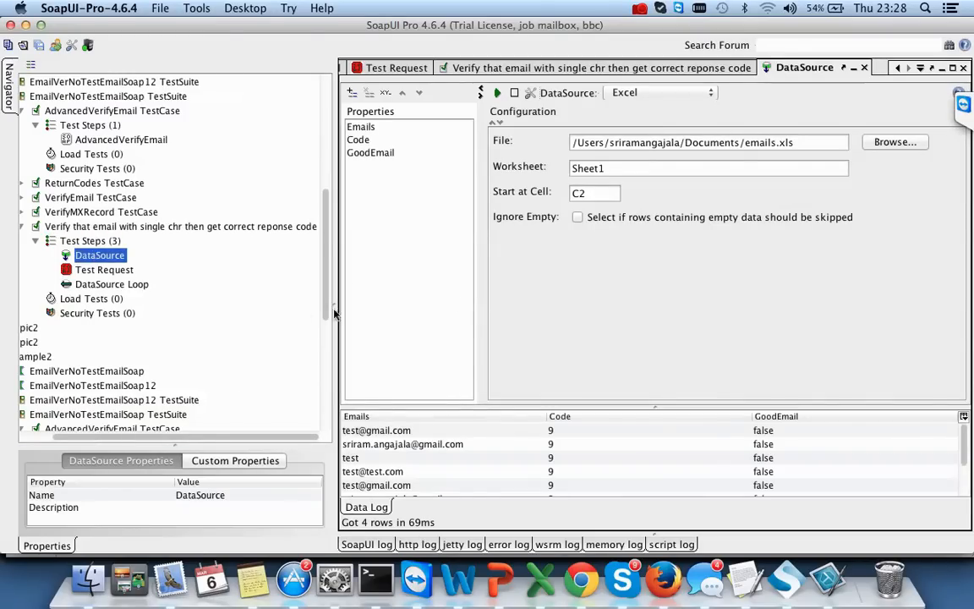
{"action": "double_click", "coordinate": [105, 270]}
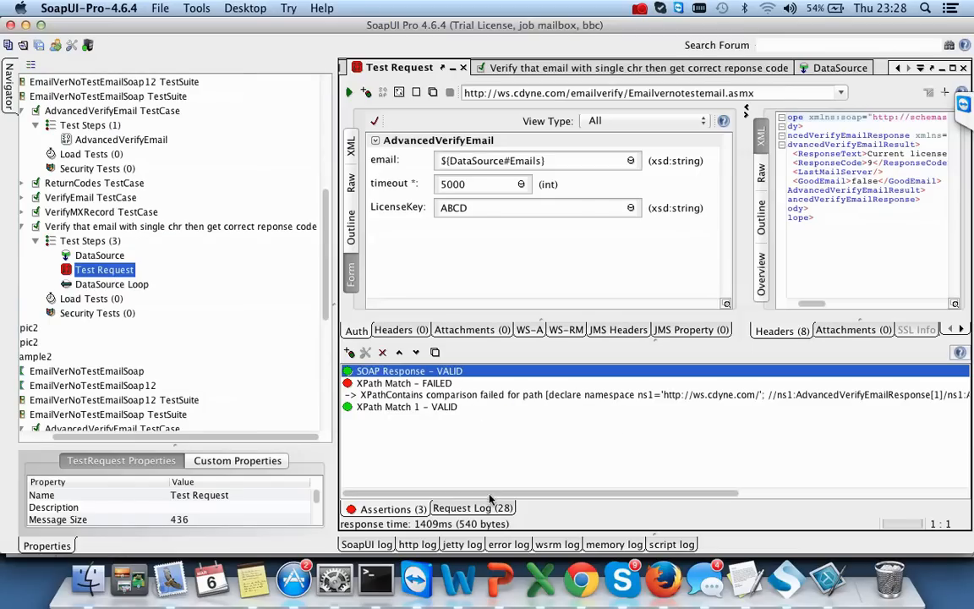
{"action": "mouse_move", "coordinate": [518, 493]}
{"action": "left_mouse_down"}
{"action": "mouse_move", "coordinate": [605, 496]}
{"action": "mouse_move", "coordinate": [511, 501]}
{"action": "left_mouse_up"}
{"action": "left_click", "coordinate": [94, 242]}
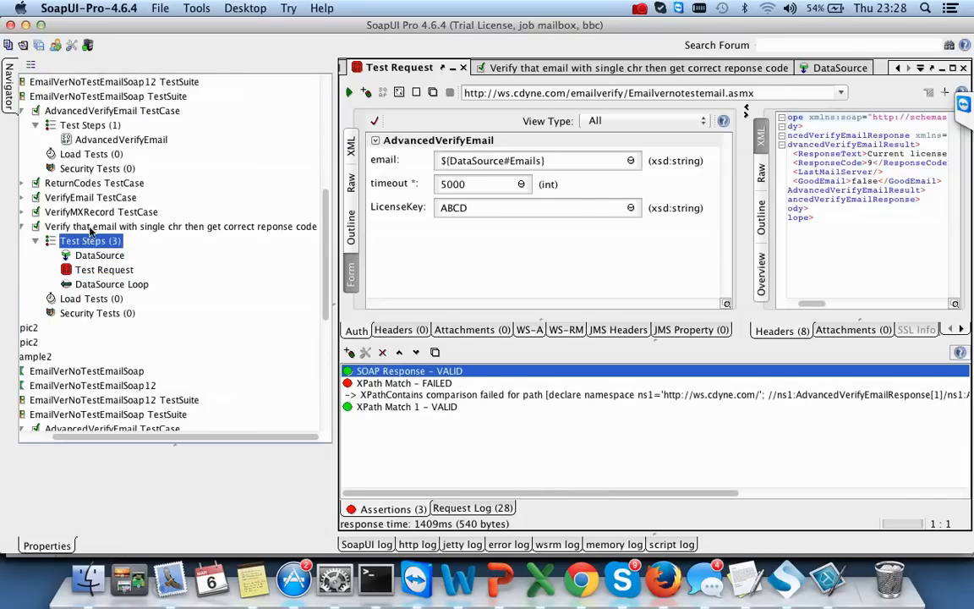
{"action": "double_click", "coordinate": [82, 226]}
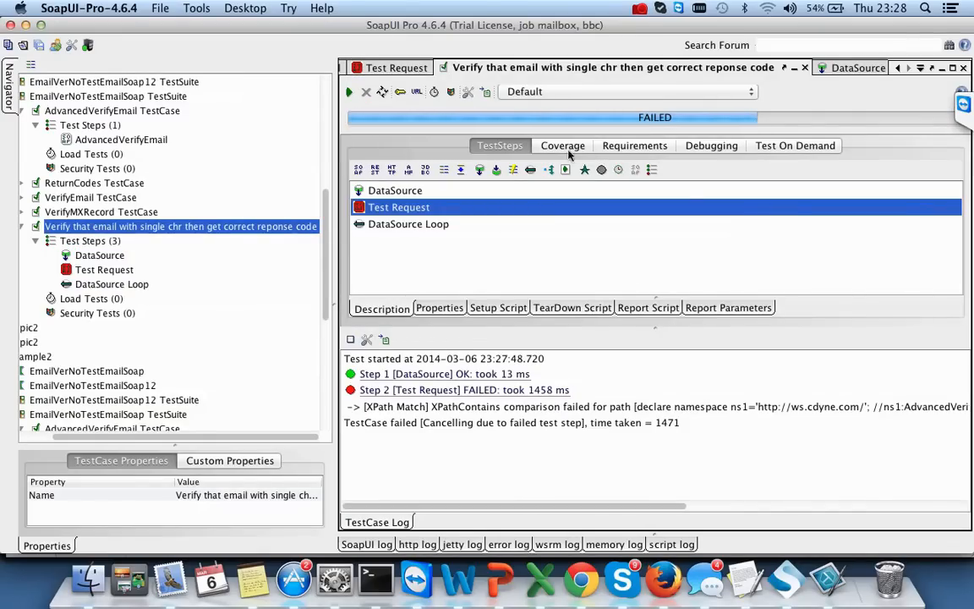
{"action": "left_click", "coordinate": [349, 92]}
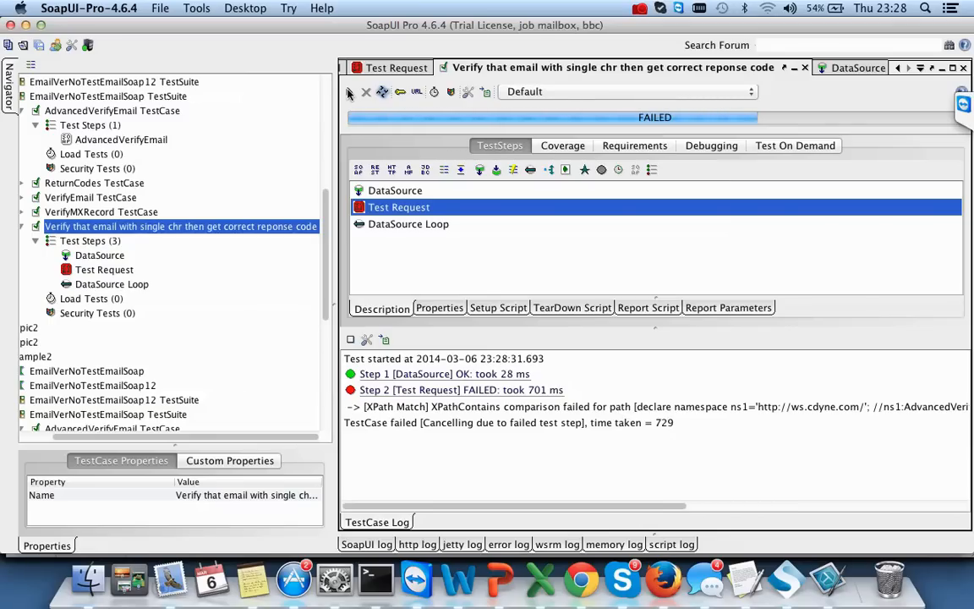
{"action": "left_click", "coordinate": [349, 93]}
{"action": "left_click", "coordinate": [349, 93]}
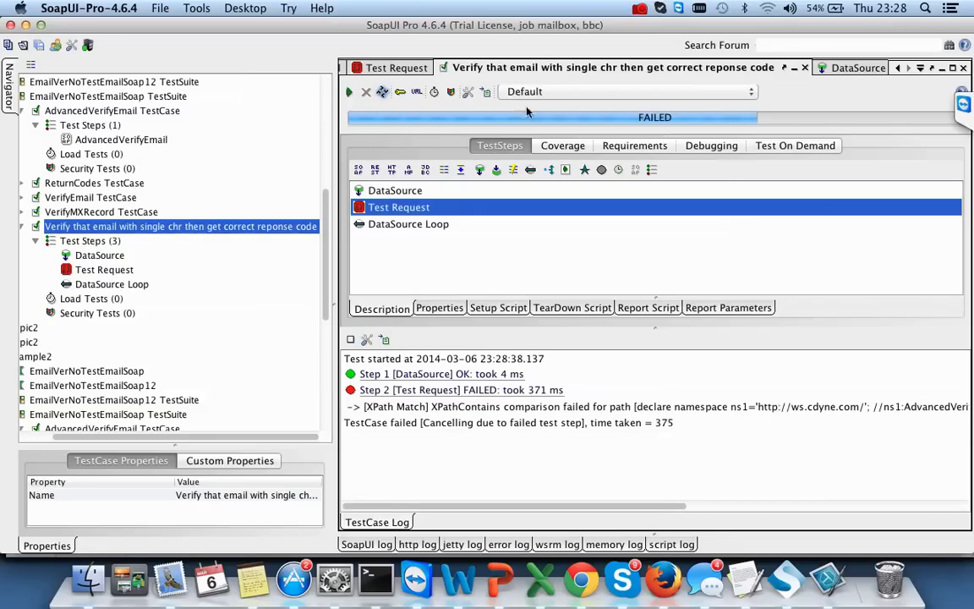
{"action": "left_click", "coordinate": [572, 90]}
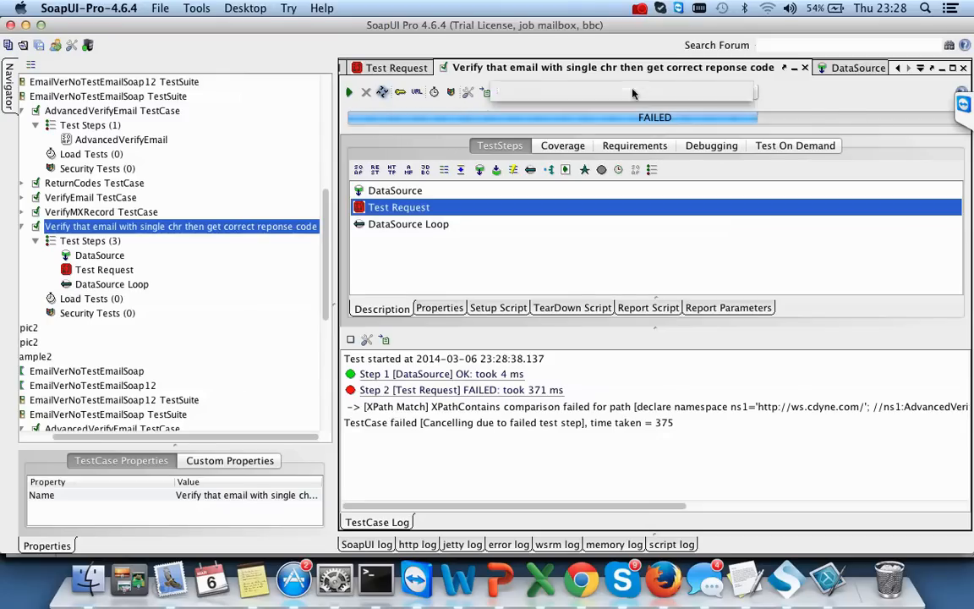
{"action": "left_click", "coordinate": [577, 95]}
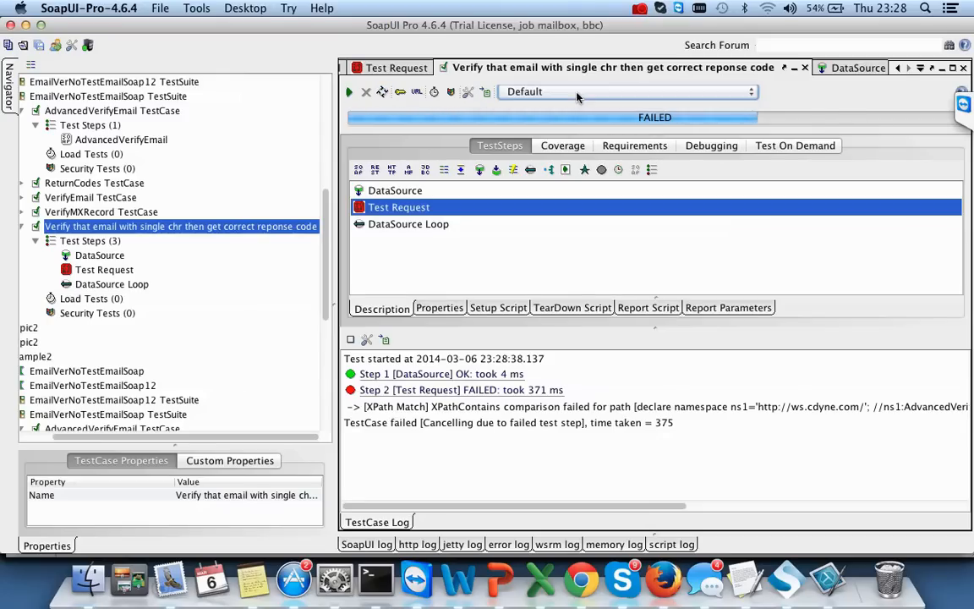
{"action": "left_click", "coordinate": [106, 269]}
{"action": "double_click", "coordinate": [106, 270]}
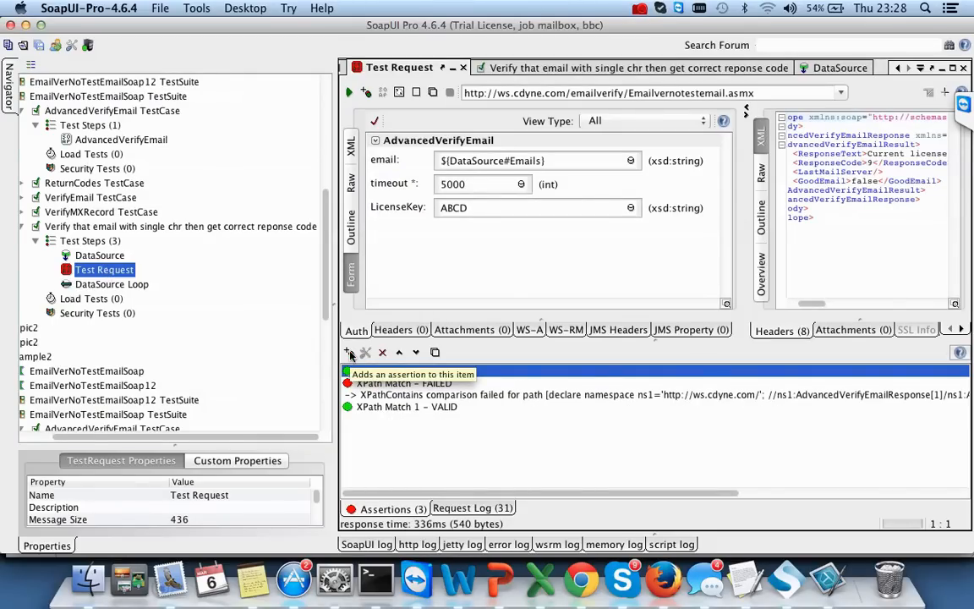
{"action": "right_click", "coordinate": [395, 396]}
{"action": "left_click", "coordinate": [395, 395]}
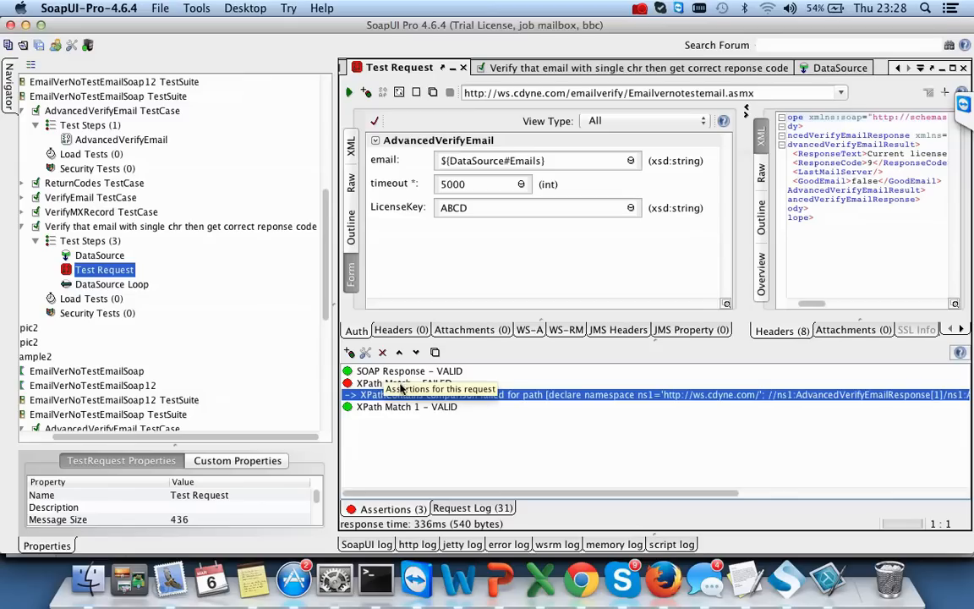
{"action": "left_click", "coordinate": [365, 353]}
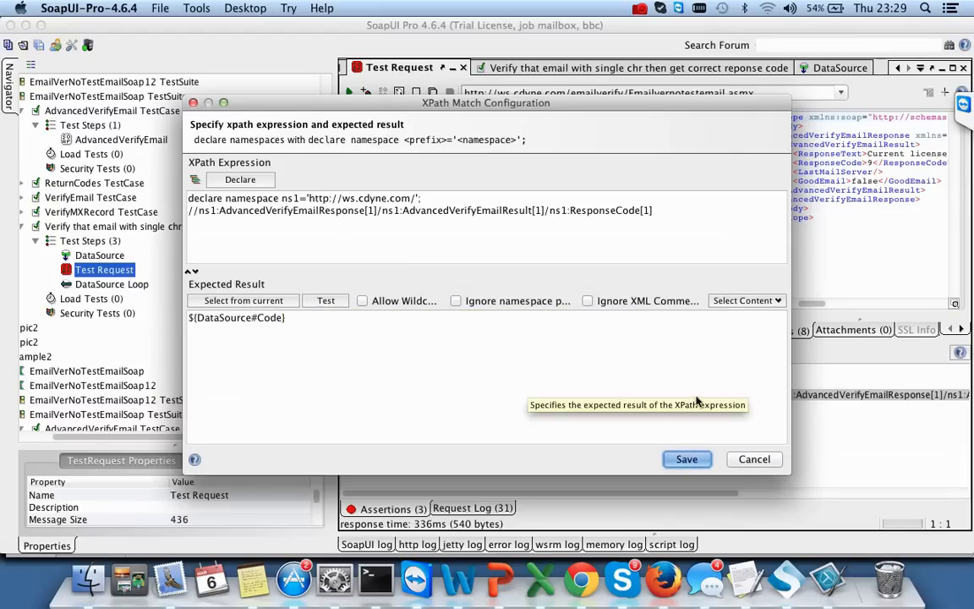
{"action": "left_click", "coordinate": [754, 459]}
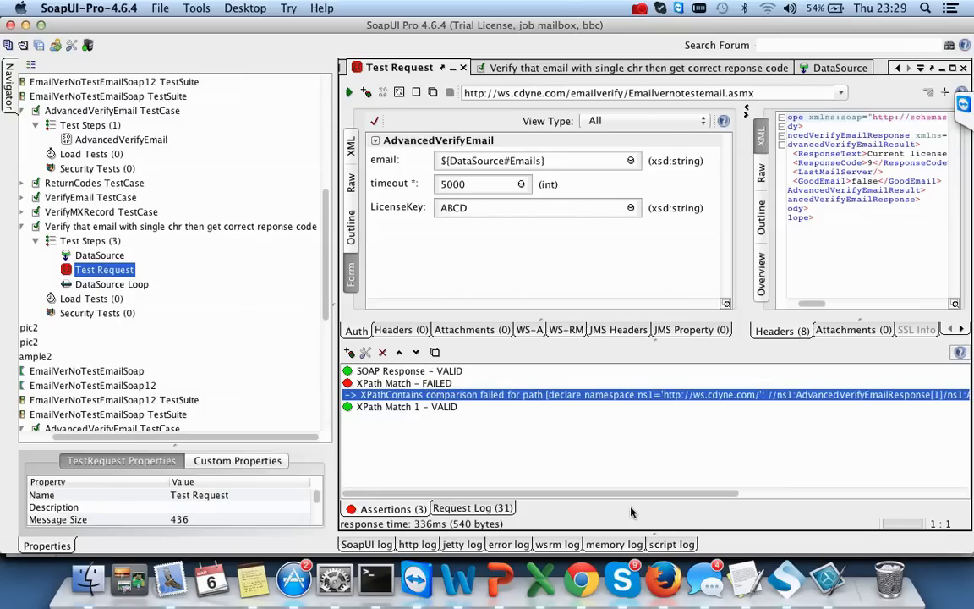
{"action": "left_click", "coordinate": [539, 580]}
{"action": "left_click", "coordinate": [226, 536]}
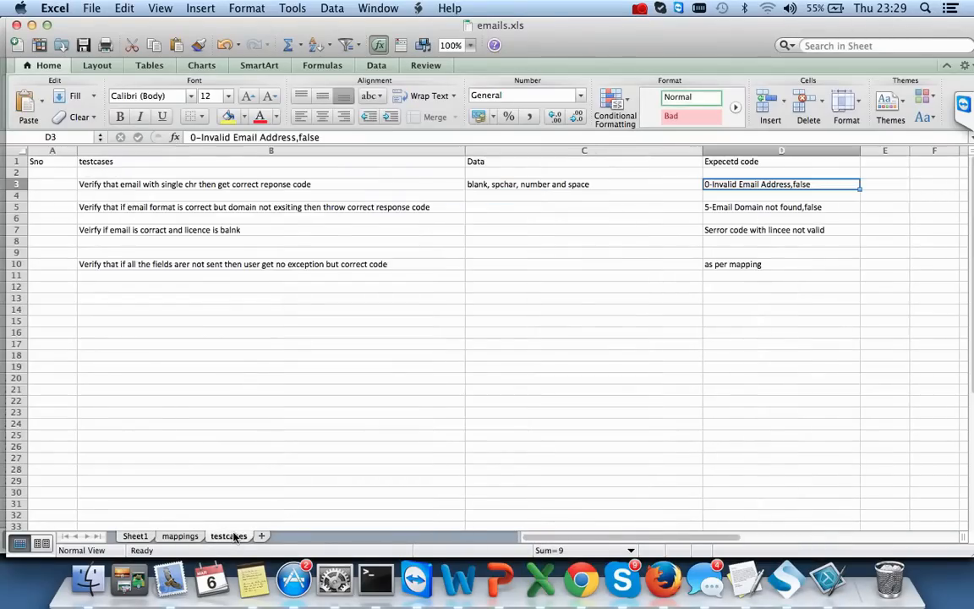
{"action": "left_click", "coordinate": [179, 536]}
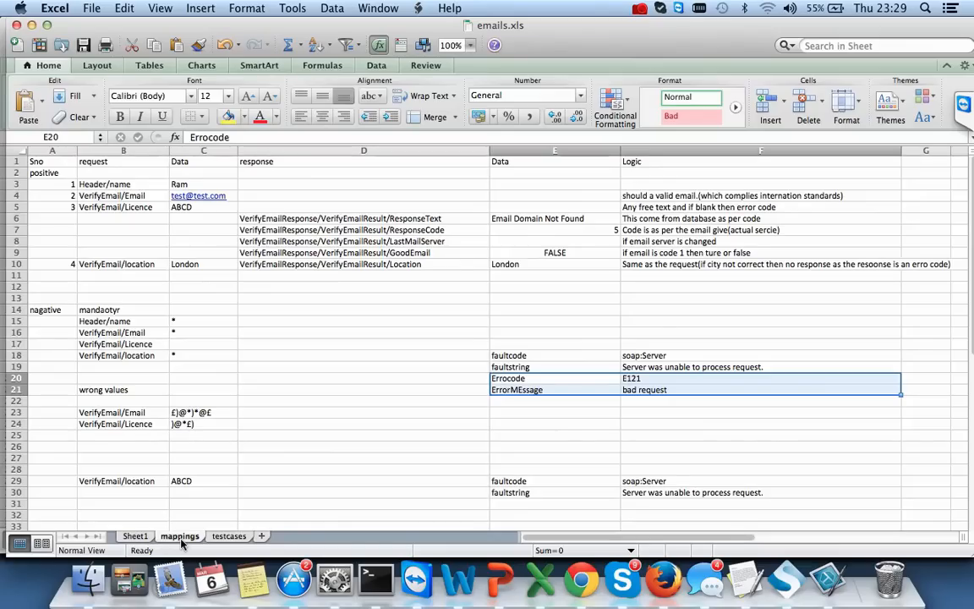
{"action": "left_click", "coordinate": [135, 536]}
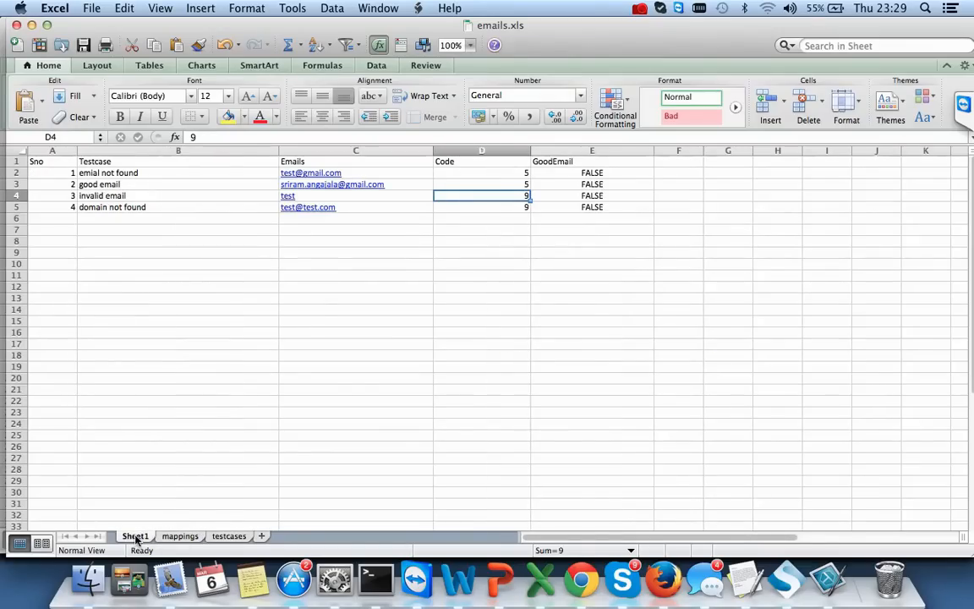
{"action": "left_click", "coordinate": [227, 537]}
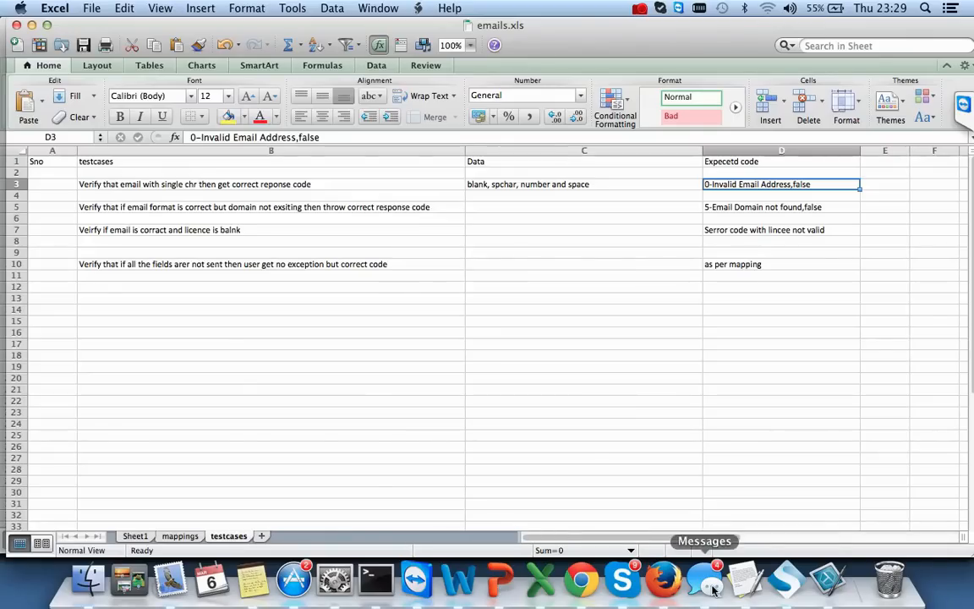
{"action": "left_click", "coordinate": [896, 582]}
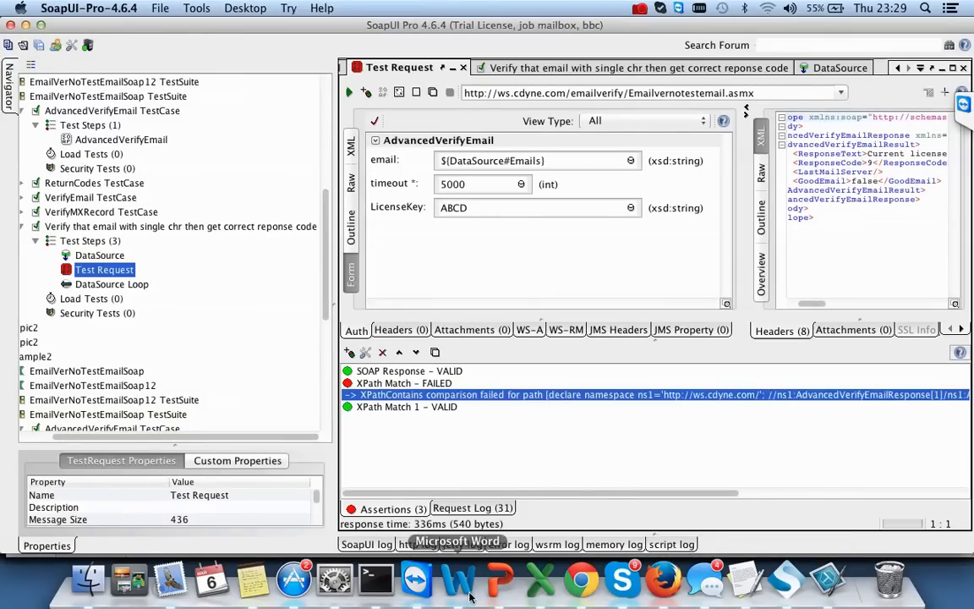
- In Chrome, leave the Functional Tests page for Working with WSDLs and select Downloads > Download SoapUI Pro
{"action": "left_click", "coordinate": [581, 580]}
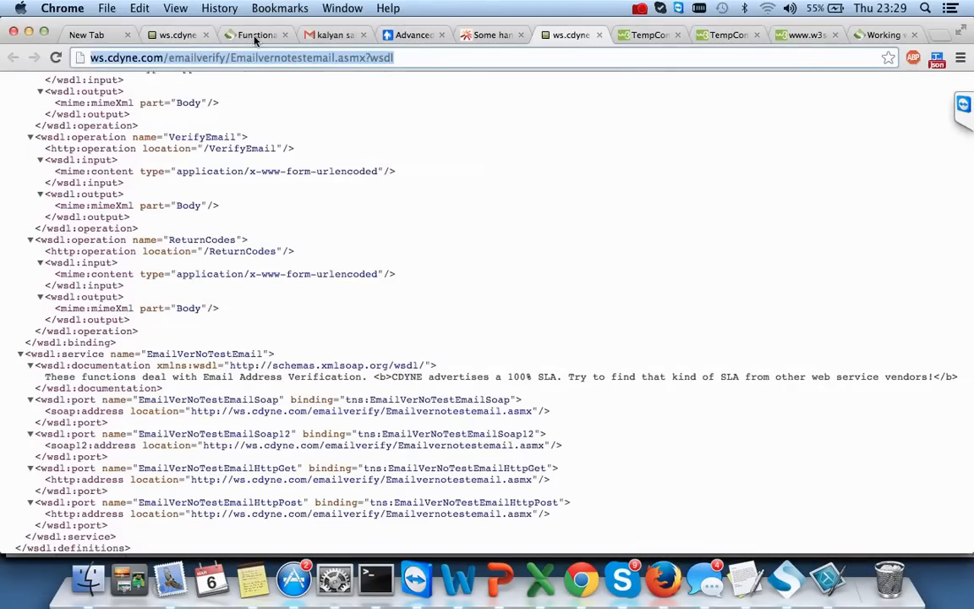
{"action": "left_click", "coordinate": [254, 35]}
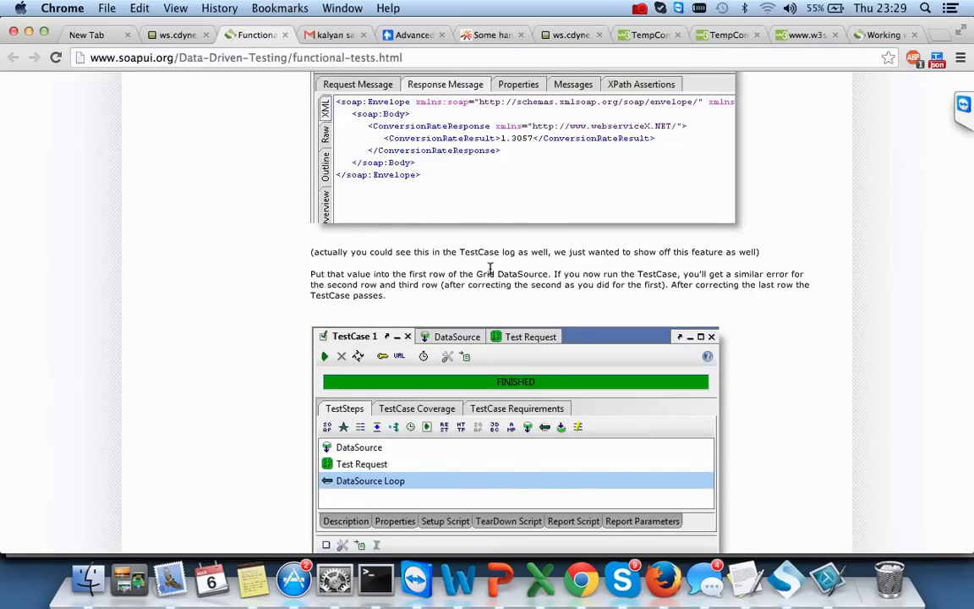
{"action": "scroll", "coordinate": [489, 269], "scroll_direction": "up", "scroll_amount": 20}
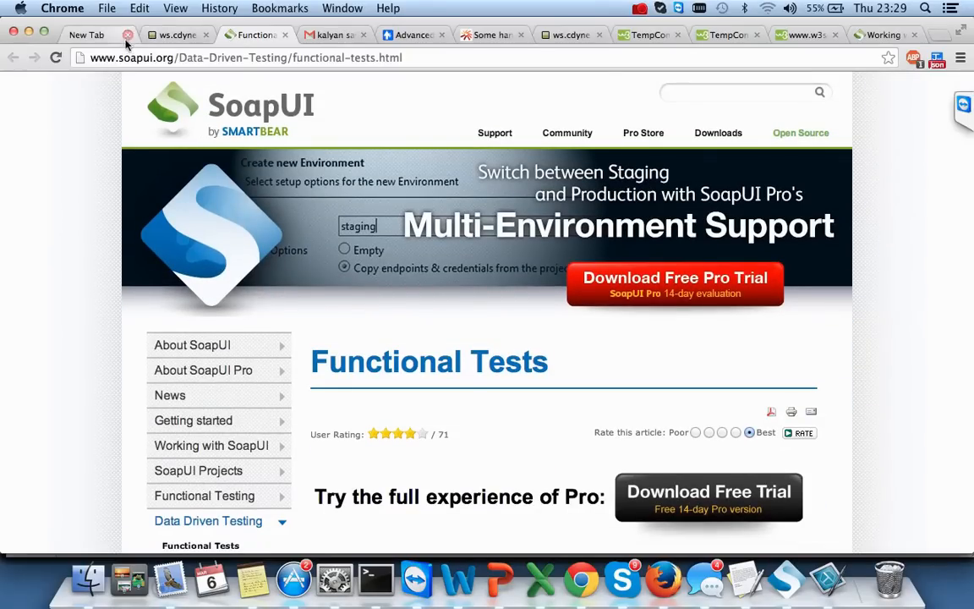
{"action": "left_click", "coordinate": [879, 38]}
{"action": "scroll", "coordinate": [763, 332], "scroll_direction": "down", "scroll_amount": 3}
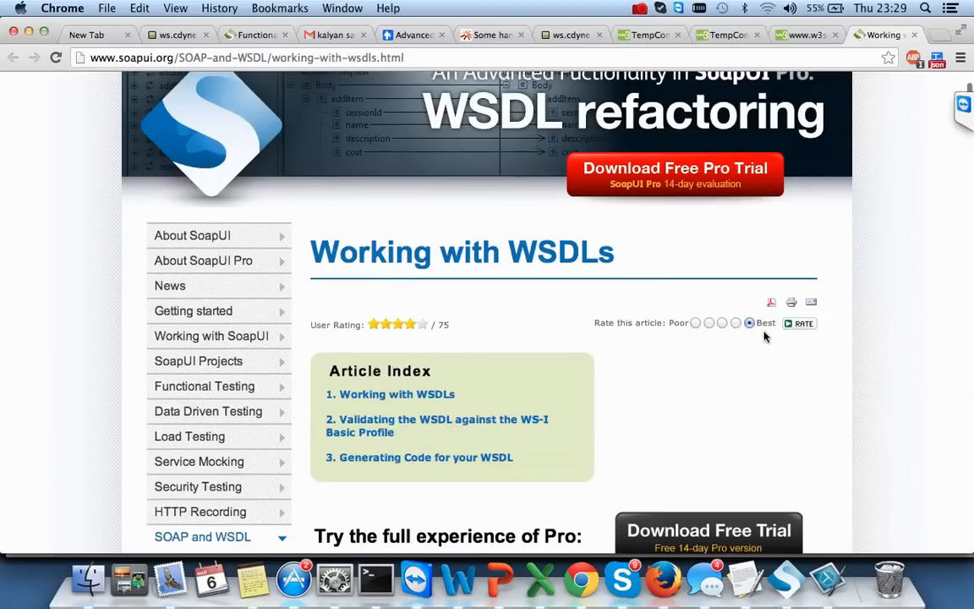
{"action": "scroll", "coordinate": [764, 336], "scroll_direction": "up", "scroll_amount": 3}
{"action": "mouse_move", "coordinate": [689, 150]}
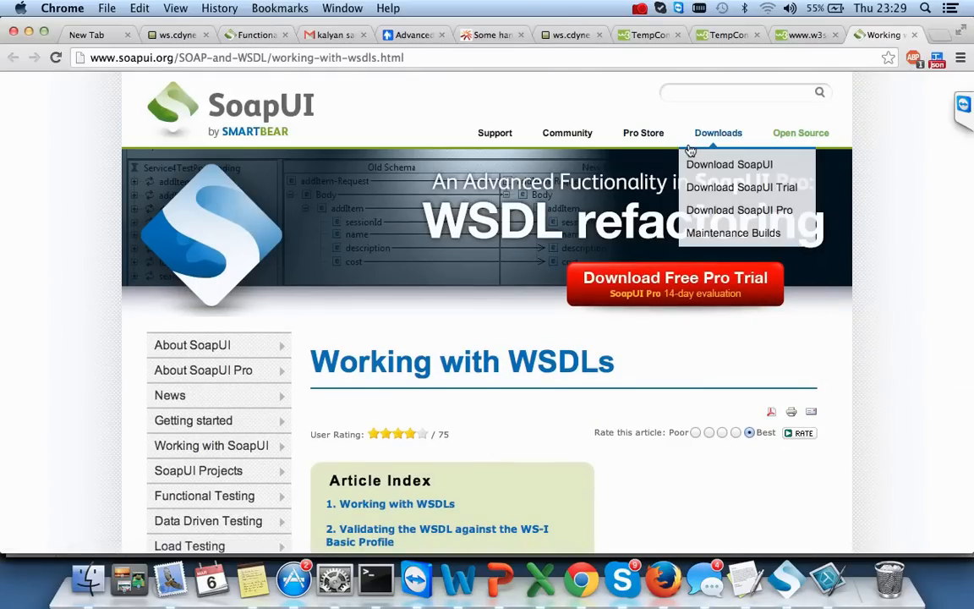
{"action": "left_click", "coordinate": [754, 220]}
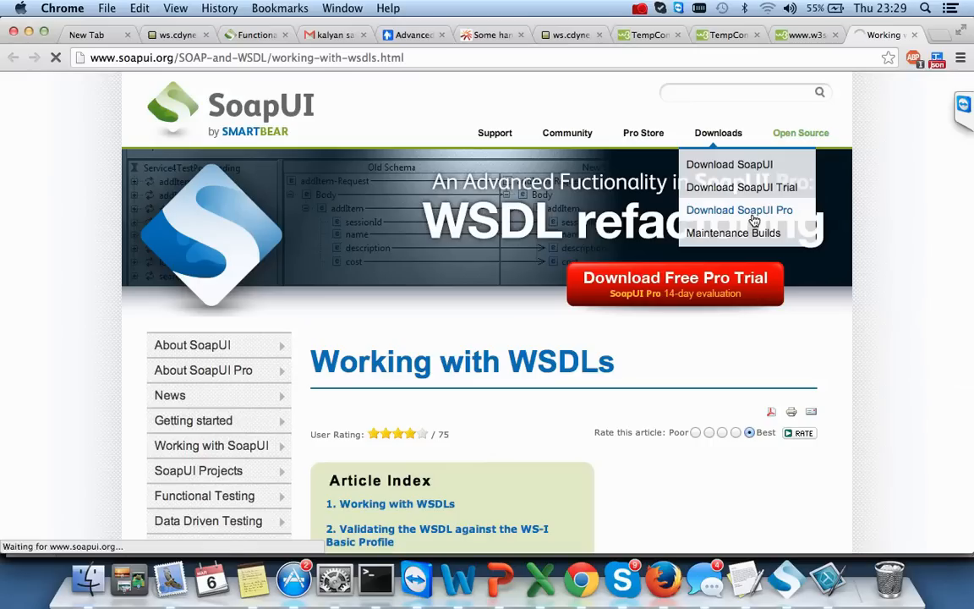
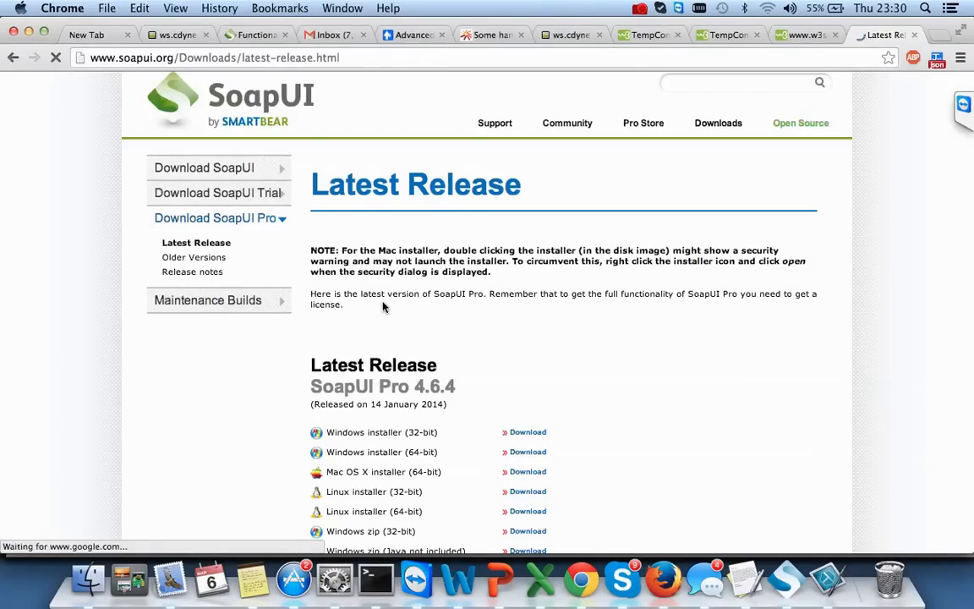
{"action": "scroll", "coordinate": [517, 342], "scroll_direction": "down", "scroll_amount": 5}
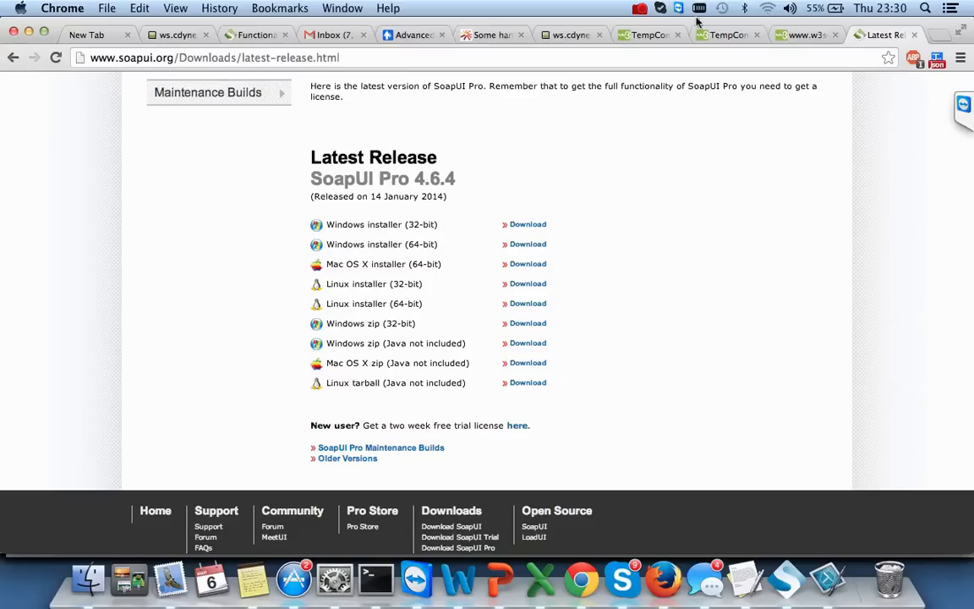
{"action": "left_click", "coordinate": [640, 10]}
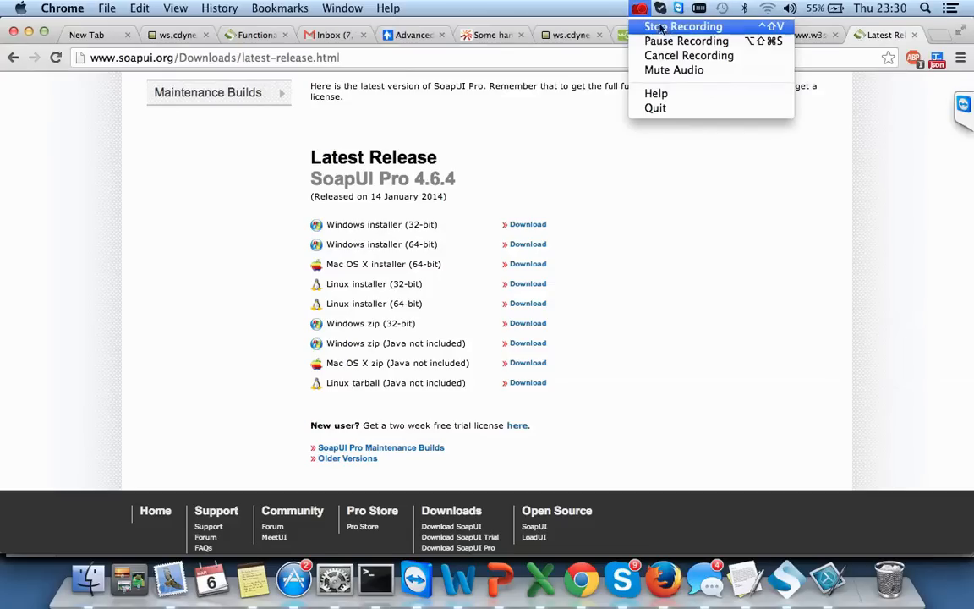